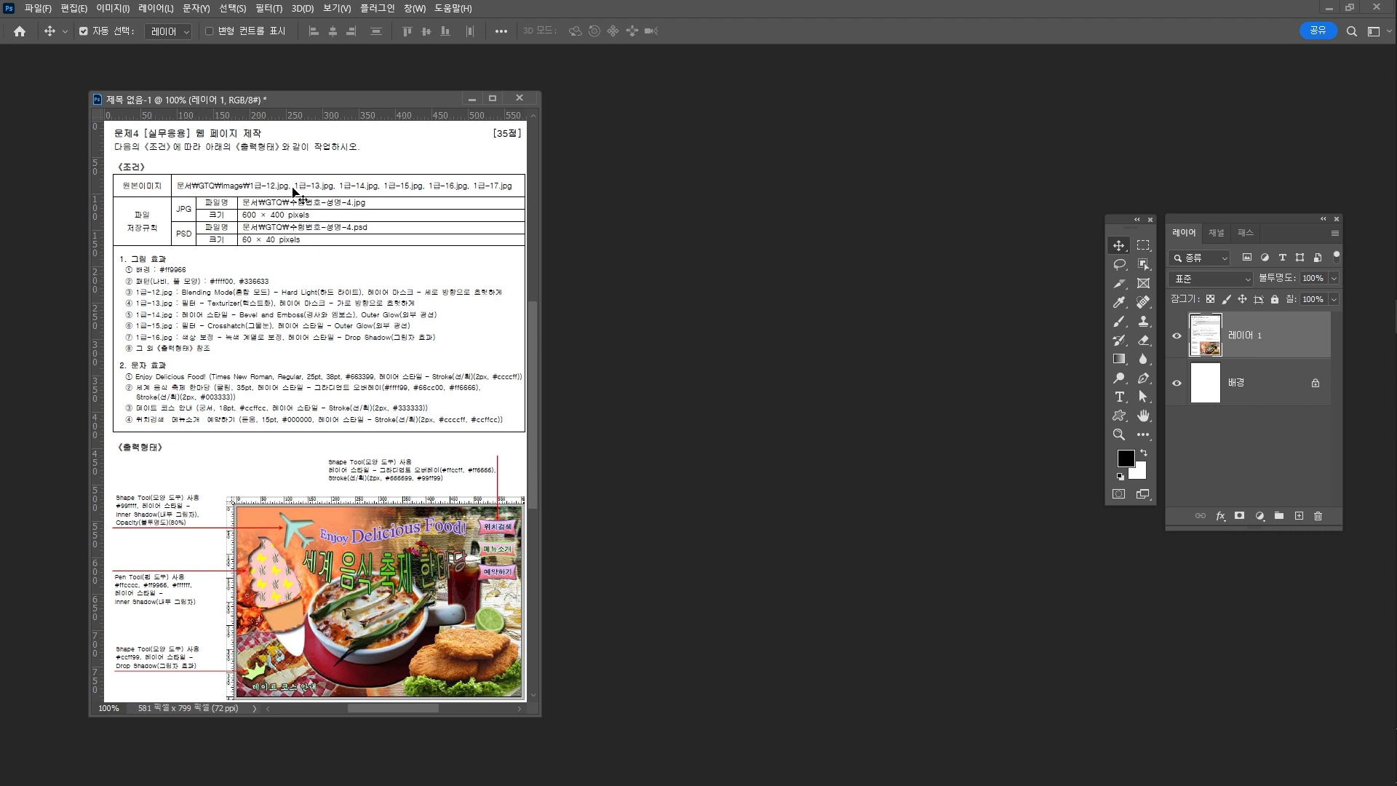
# Step: Create a 600 × 400 pixel, 72 ppi transparent RGB document named 수험번호-성명-4 and place its window beside the exam sheet
pyautogui.click(45, 7)
pyautogui.click(47, 22)
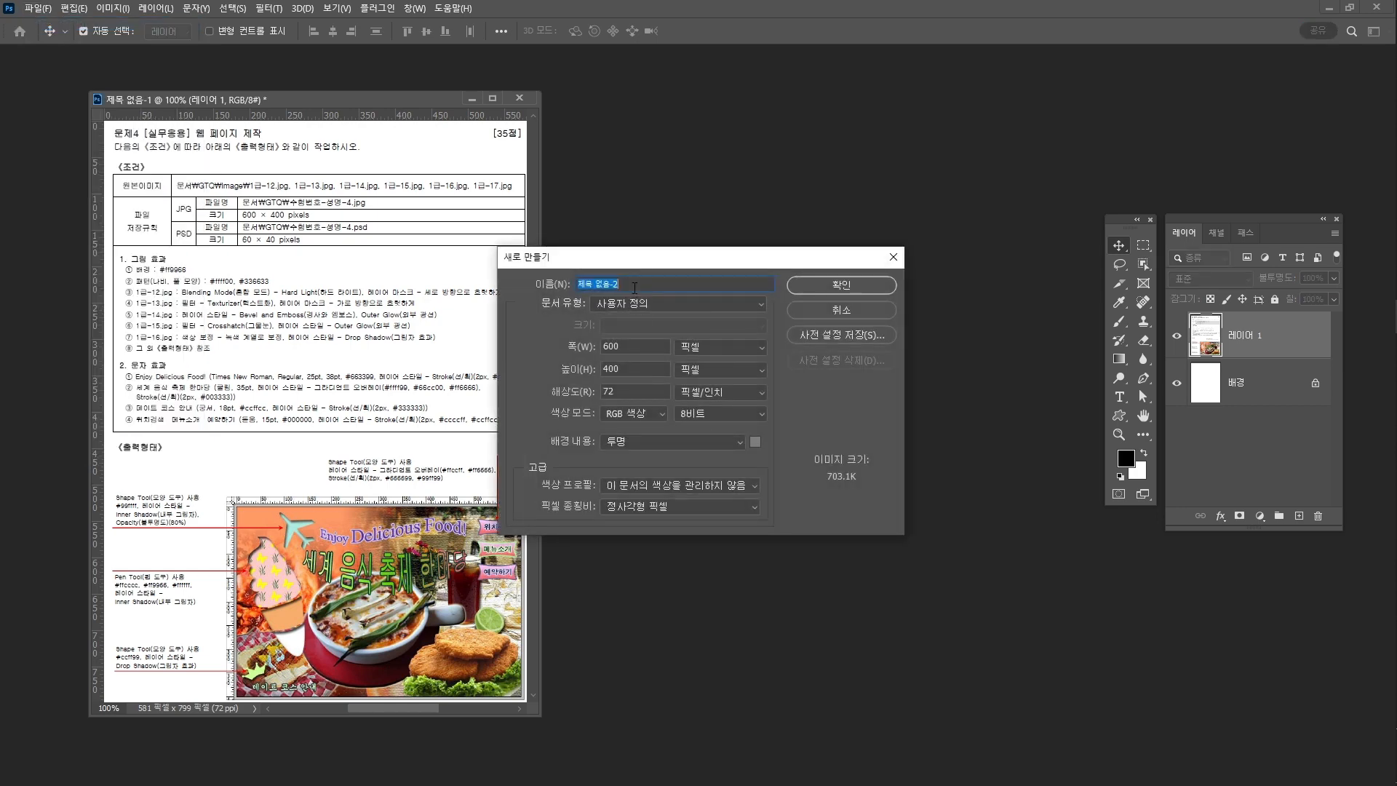
pyautogui.write('수험번호-성명-4')
pyautogui.click(836, 291)
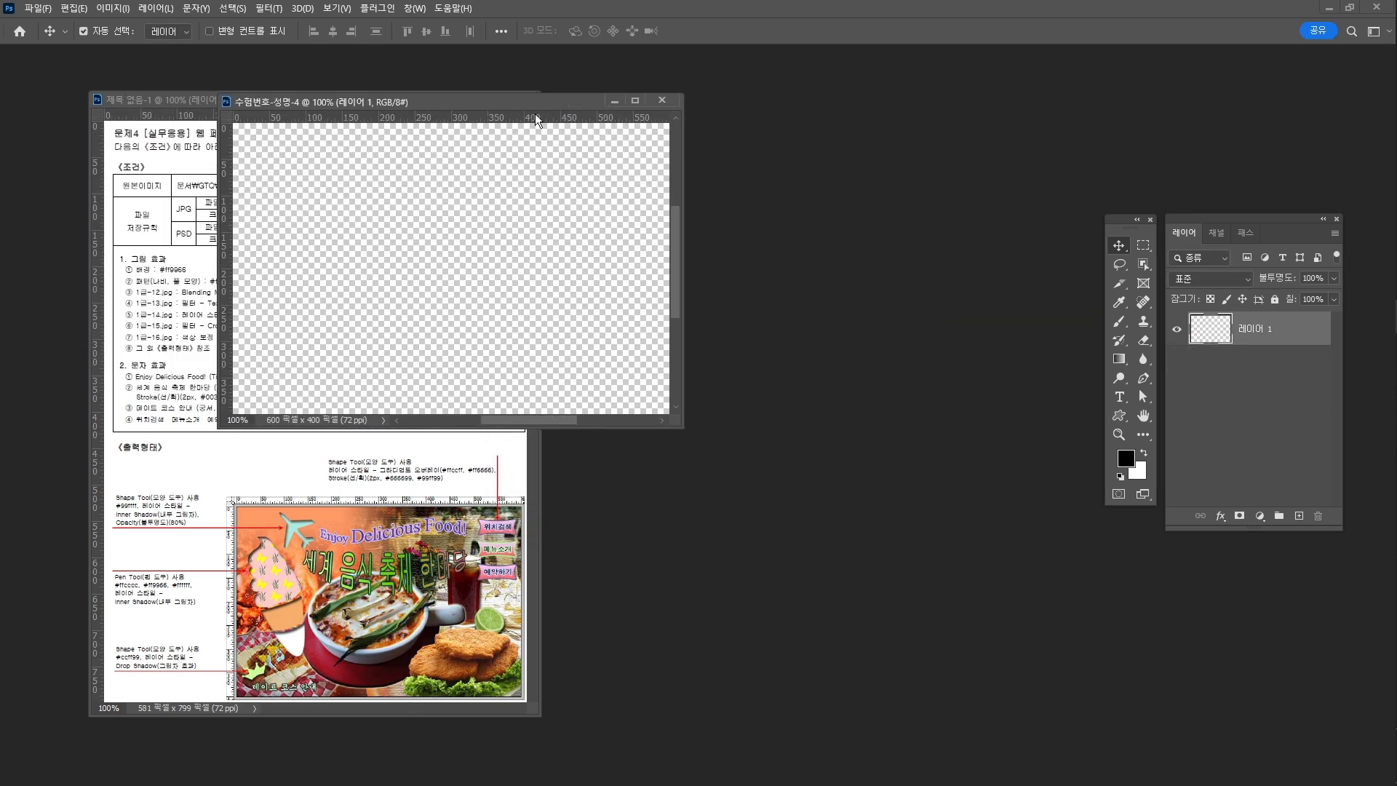
pyautogui.moveTo(489, 104); pyautogui.dragTo(821, 176)
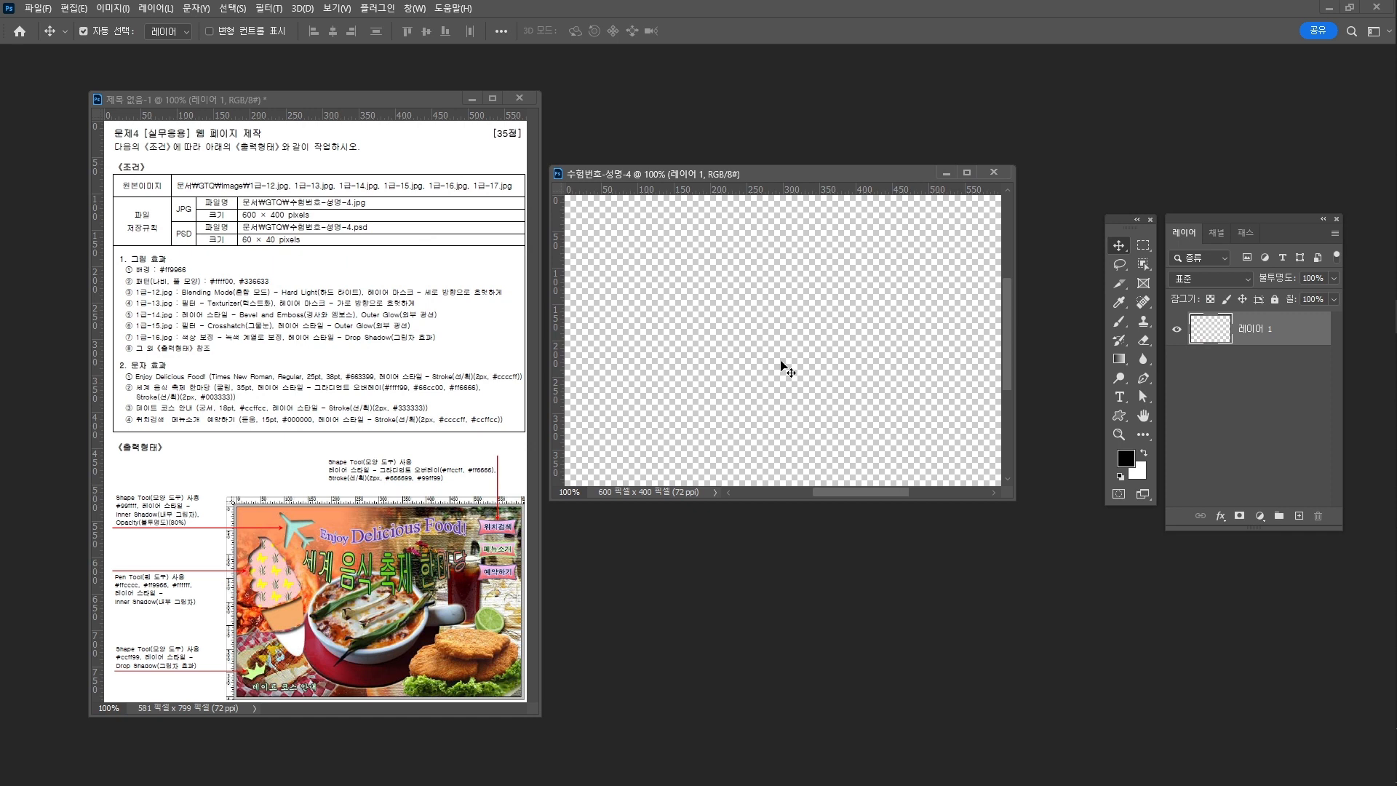
pyautogui.press('ctrl')
pyautogui.hotkey('ctrl', 'n')
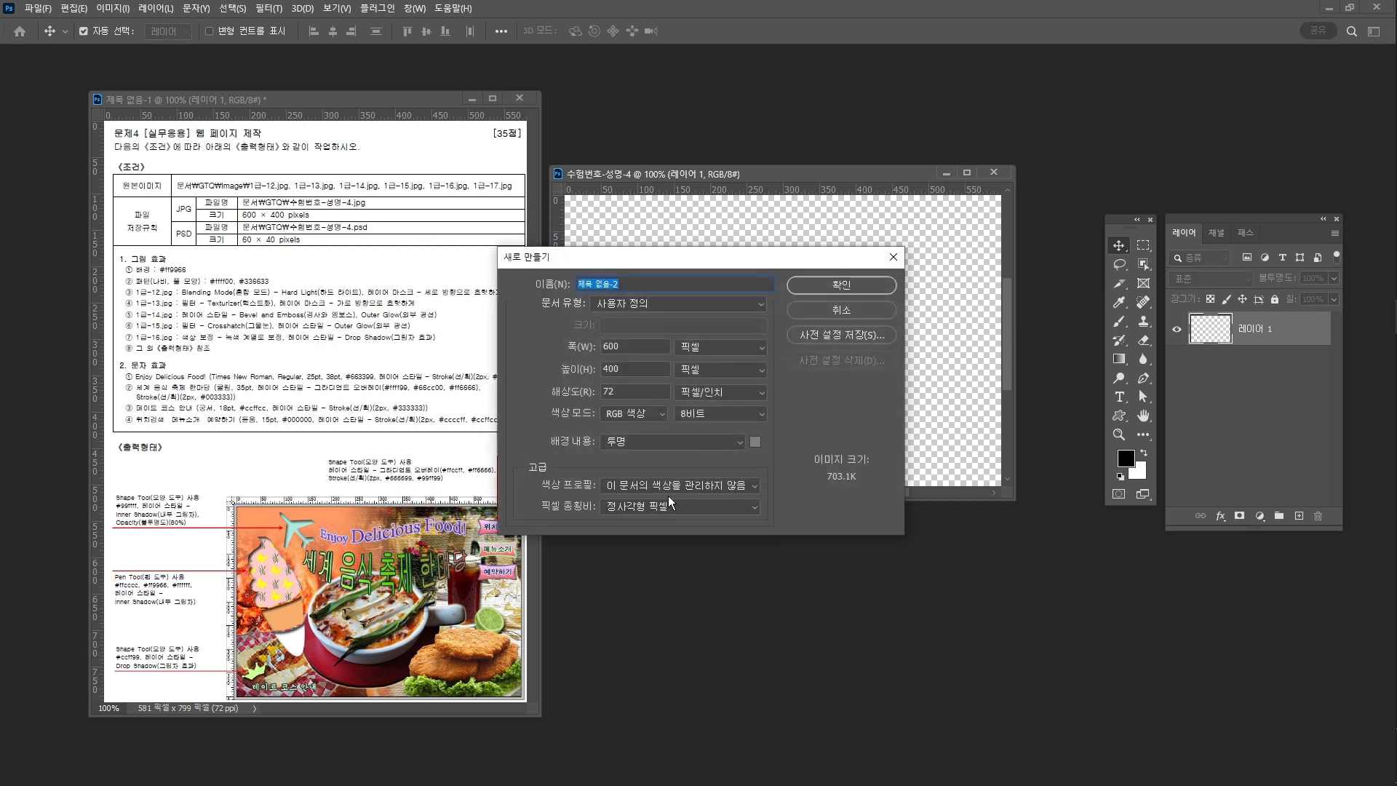
pyautogui.click(678, 443)
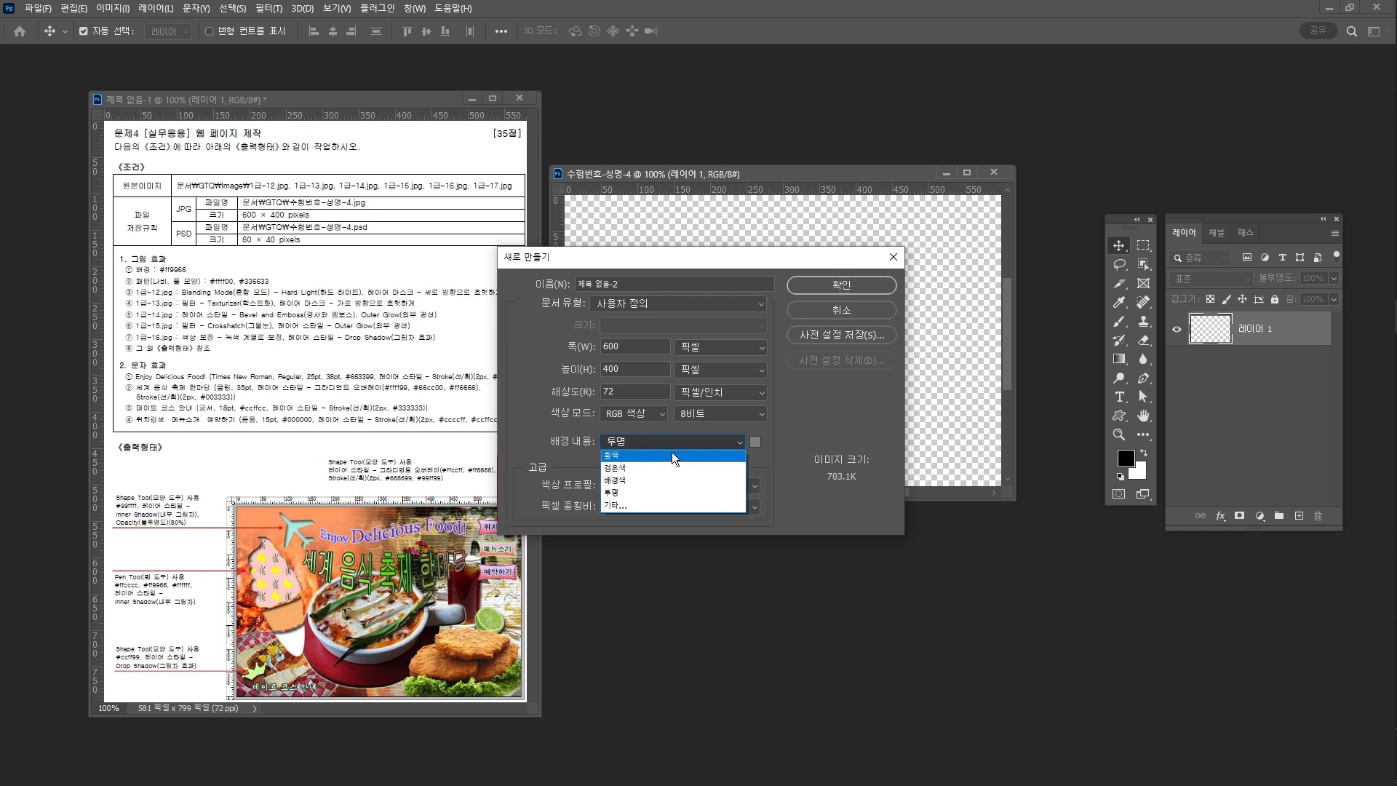
pyautogui.click(661, 454)
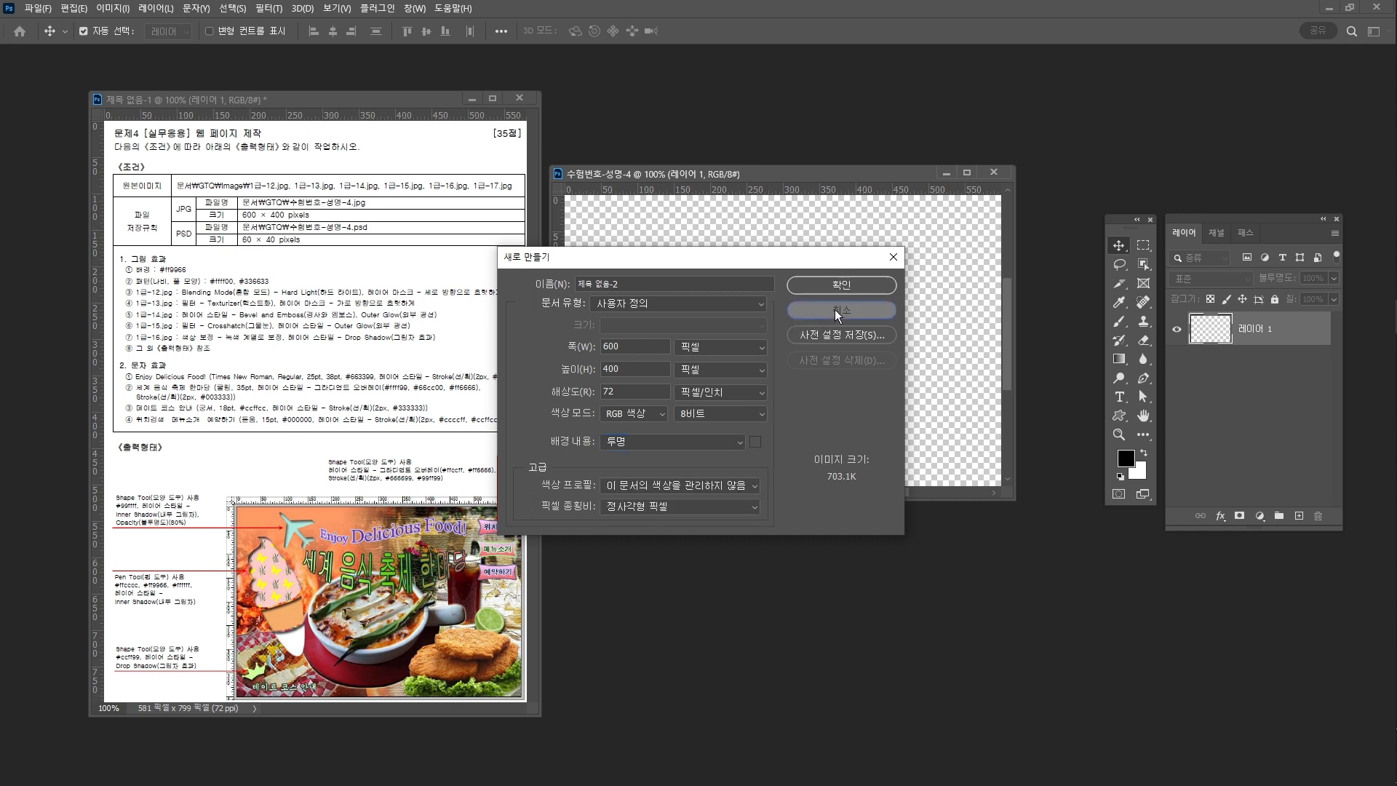
pyautogui.click(873, 310)
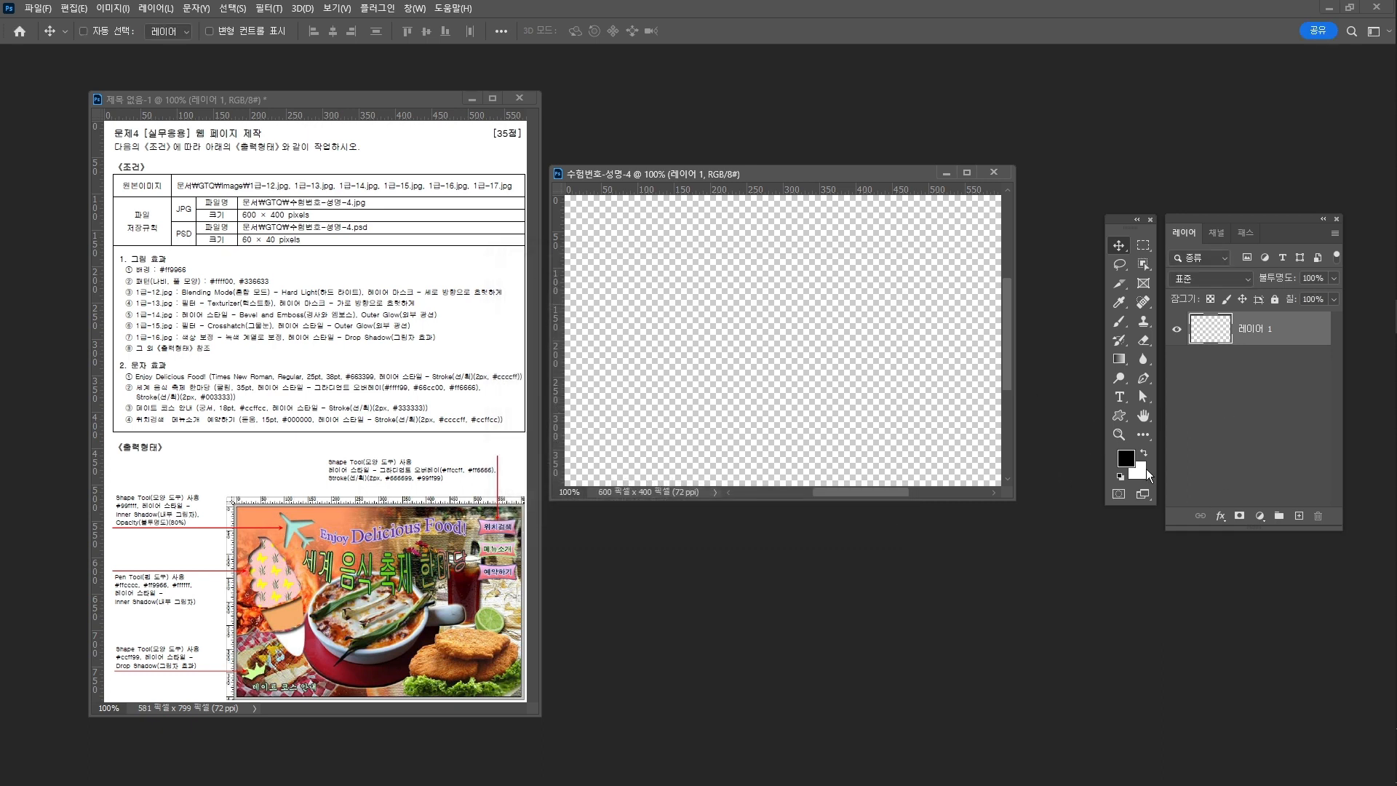
# Step: Set the background colour to #ff9966 and fill the whole layer of the 600 × 400 document with it at 100% opacity
pyautogui.hotkey('ctrl', 'BackSpace')
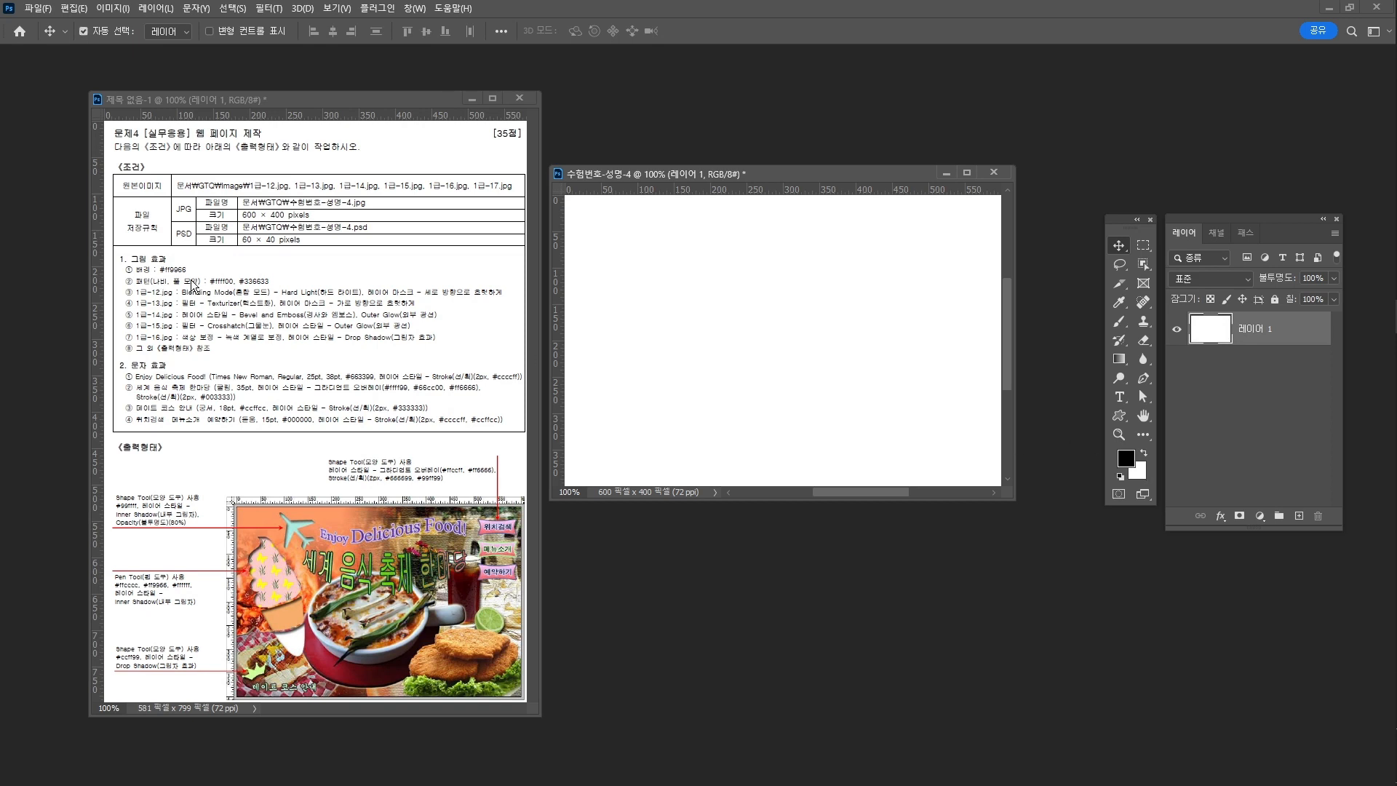
pyautogui.click(1138, 473)
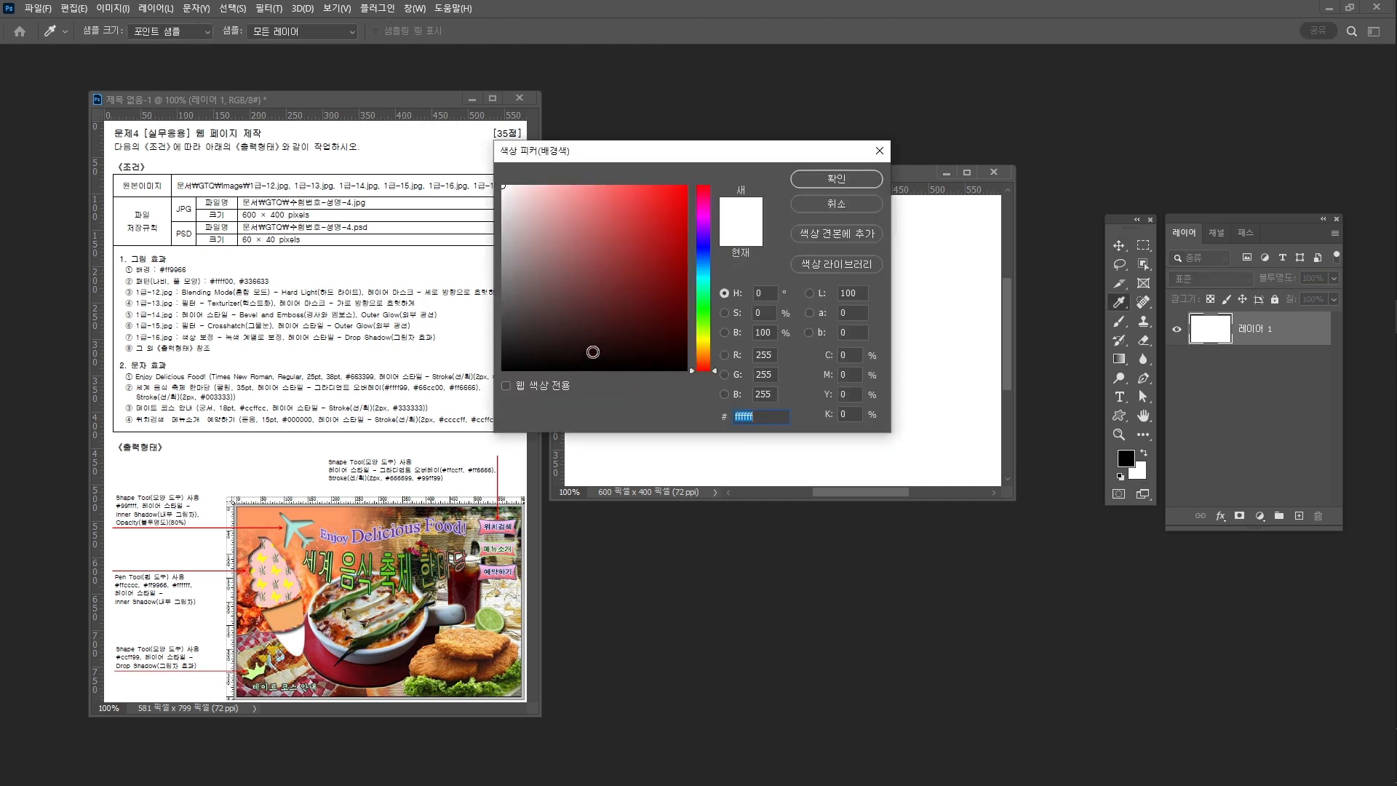
pyautogui.write('ff9966')
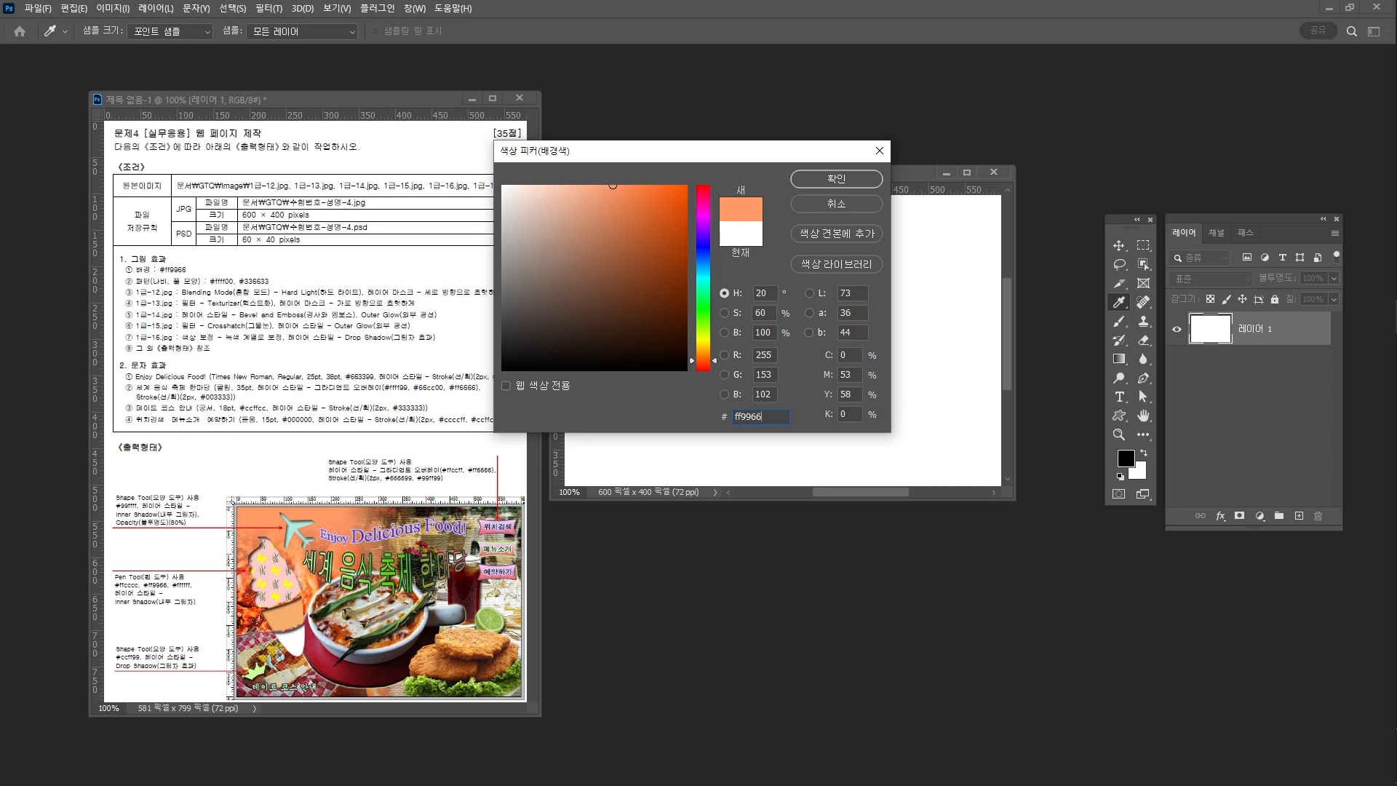
pyautogui.press('Return')
pyautogui.press('v')
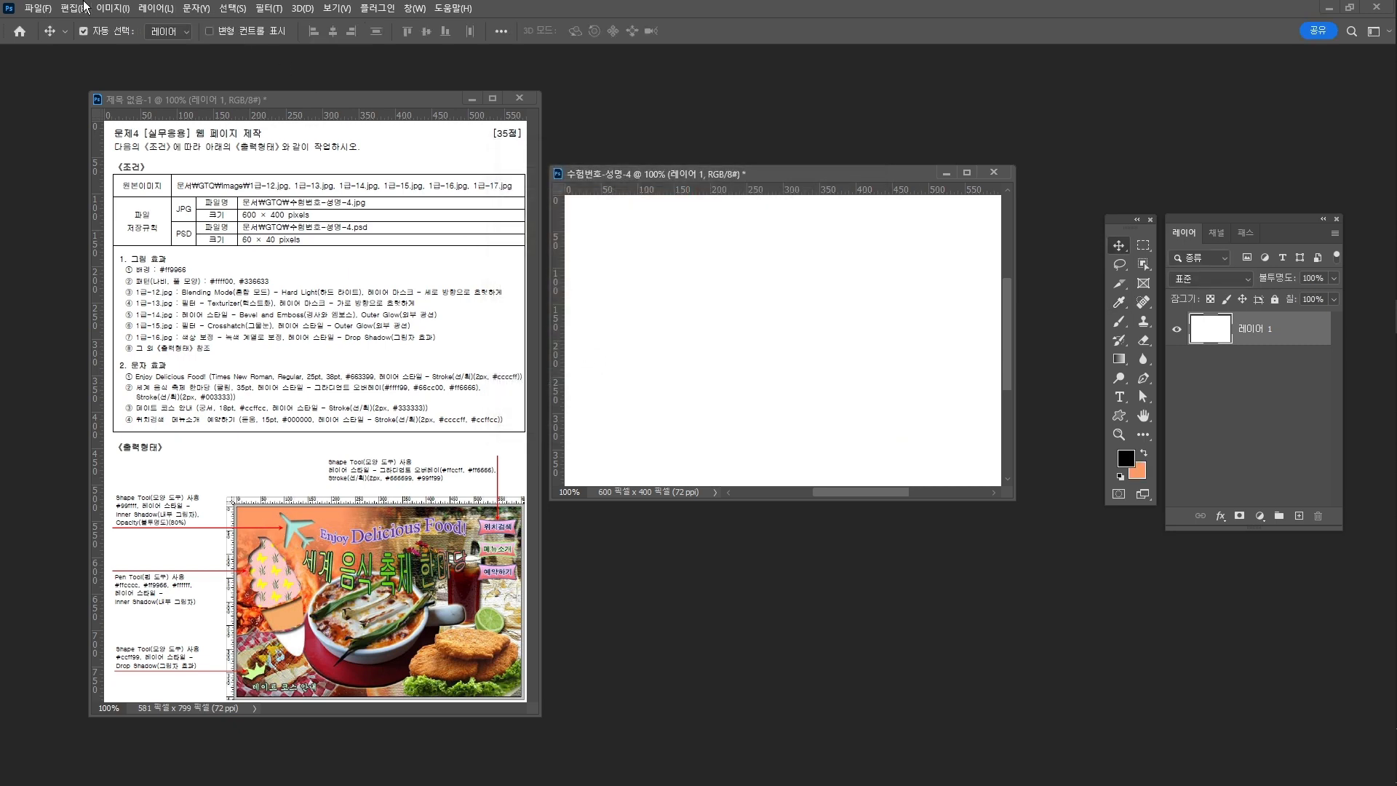
pyautogui.click(74, 8)
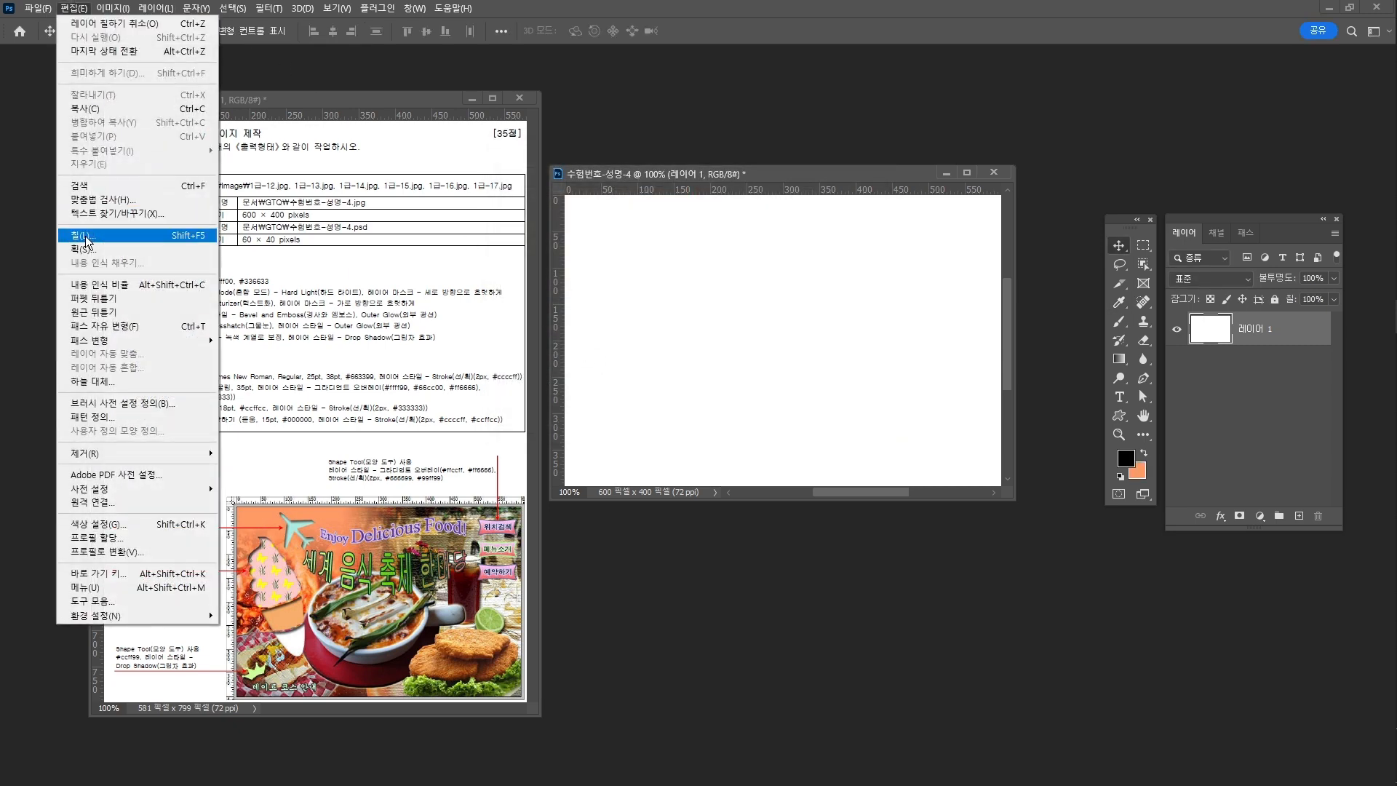
pyautogui.click(83, 235)
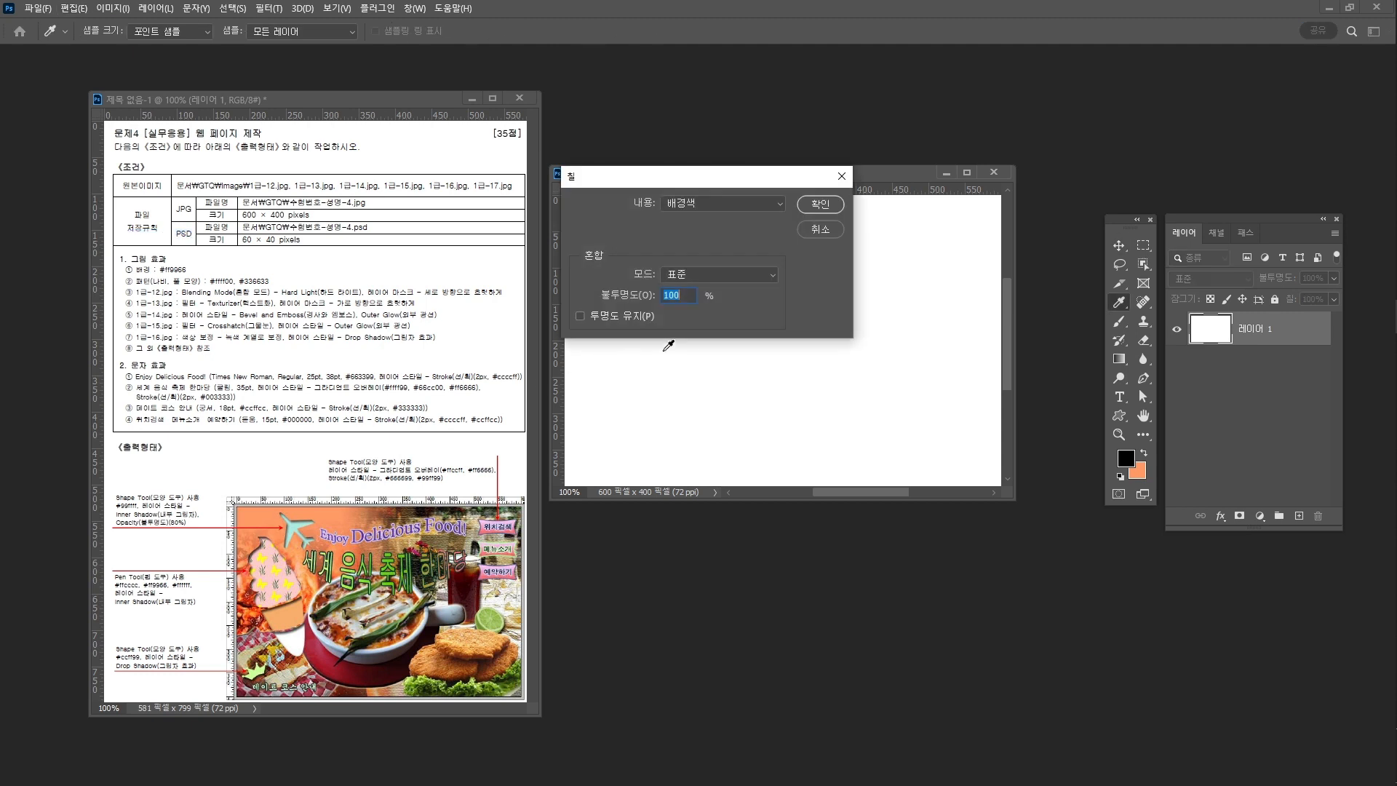
pyautogui.click(820, 204)
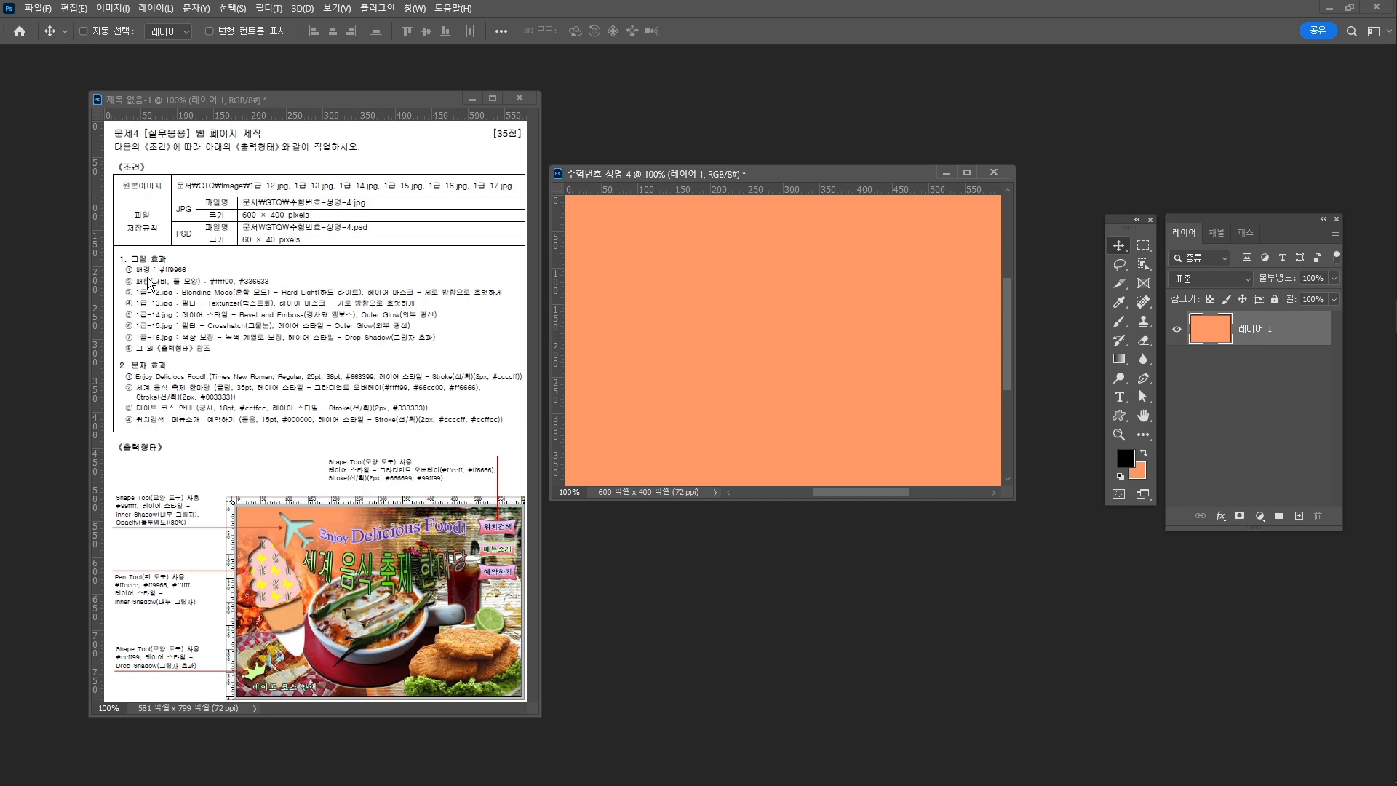
pyautogui.click(159, 302)
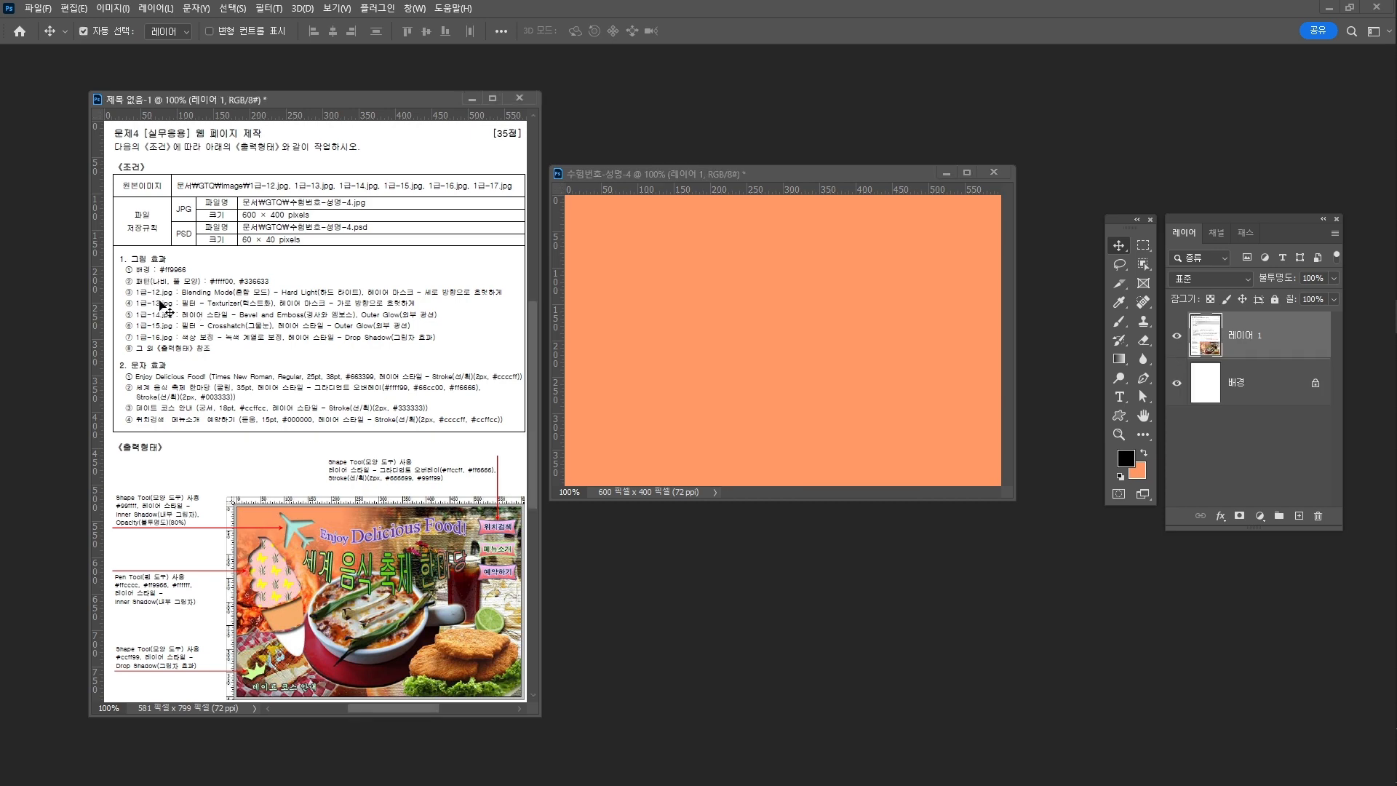
pyautogui.hotkey('ctrl', 'a')
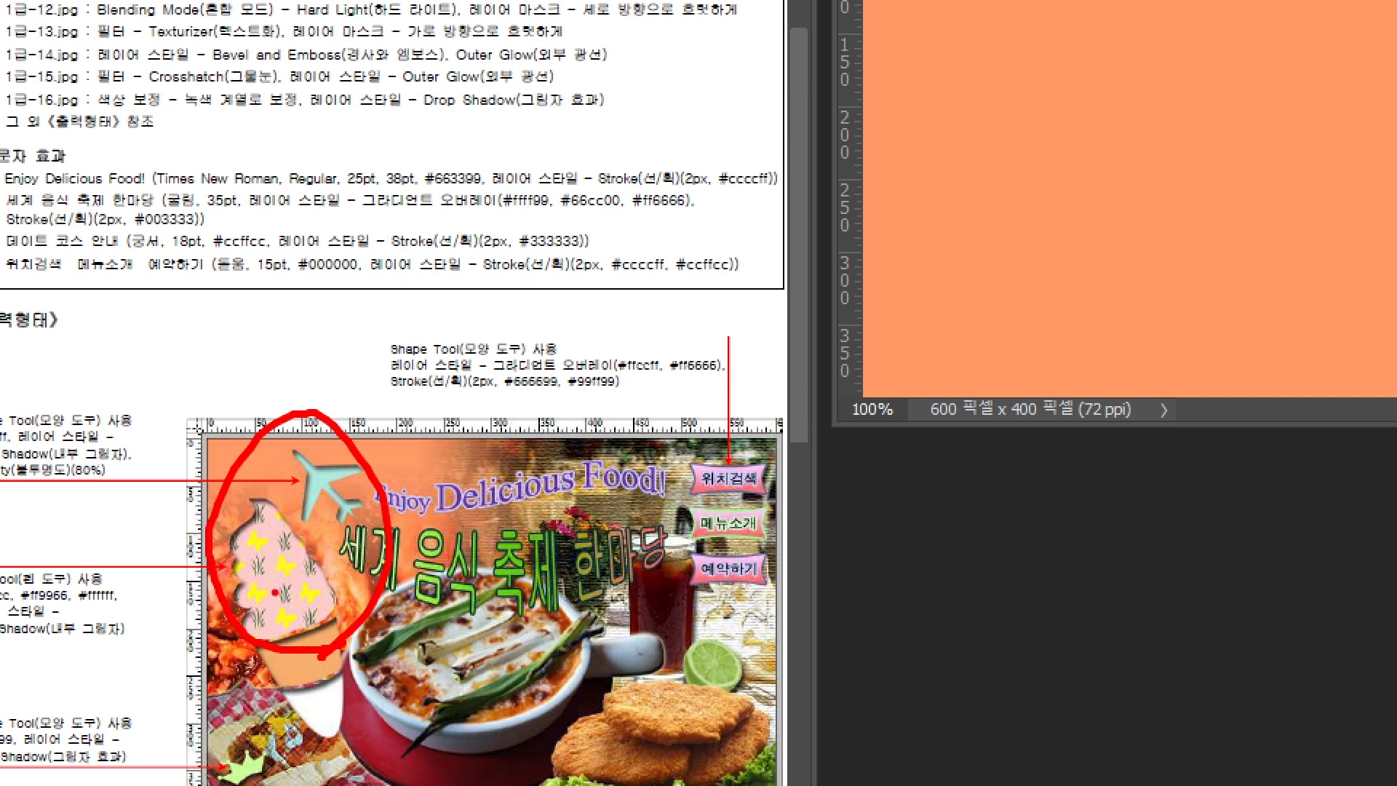
pyautogui.moveTo(242, 548)
pyautogui.mouseDown()
pyautogui.moveTo(300, 550)
pyautogui.moveTo(298, 612)
pyautogui.moveTo(243, 614)
pyautogui.moveTo(240, 547)
pyautogui.mouseUp()
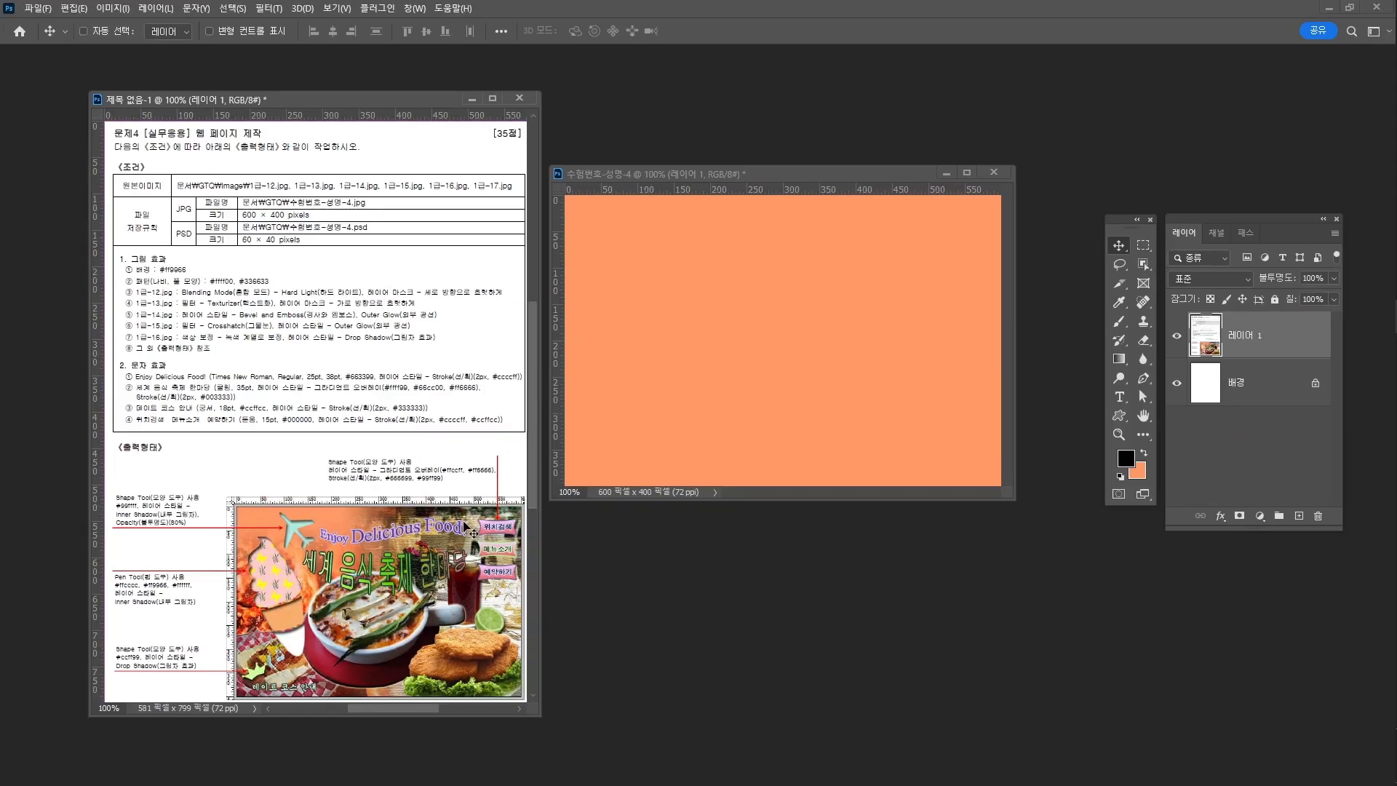
# Step: Create a new 50 × 50 pixel, 72 ppi document with transparent background contents for the pattern
pyautogui.hotkey('ctrl', 'n')
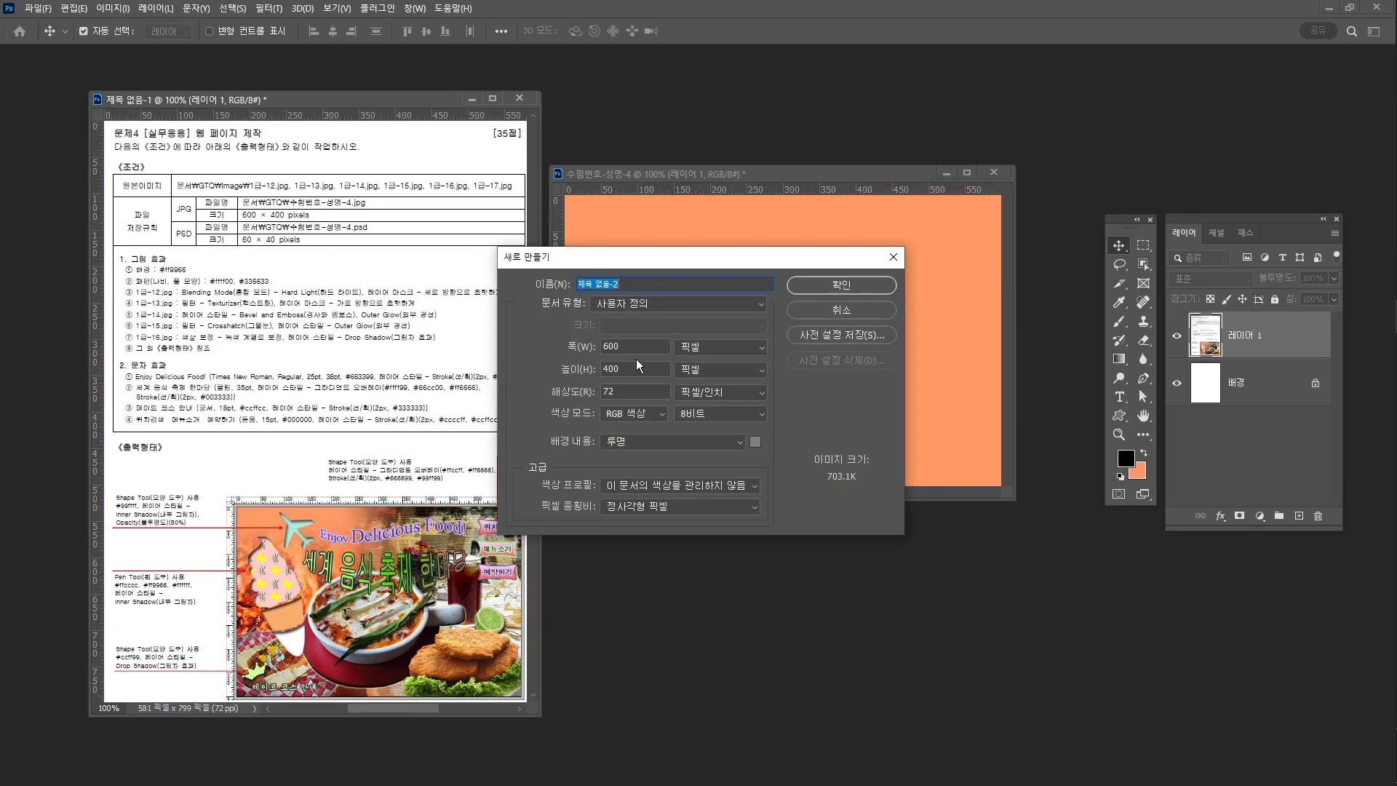
pyautogui.click(567, 356)
pyautogui.write('50')
pyautogui.press('Tab')
pyautogui.write('50')
pyautogui.click(819, 289)
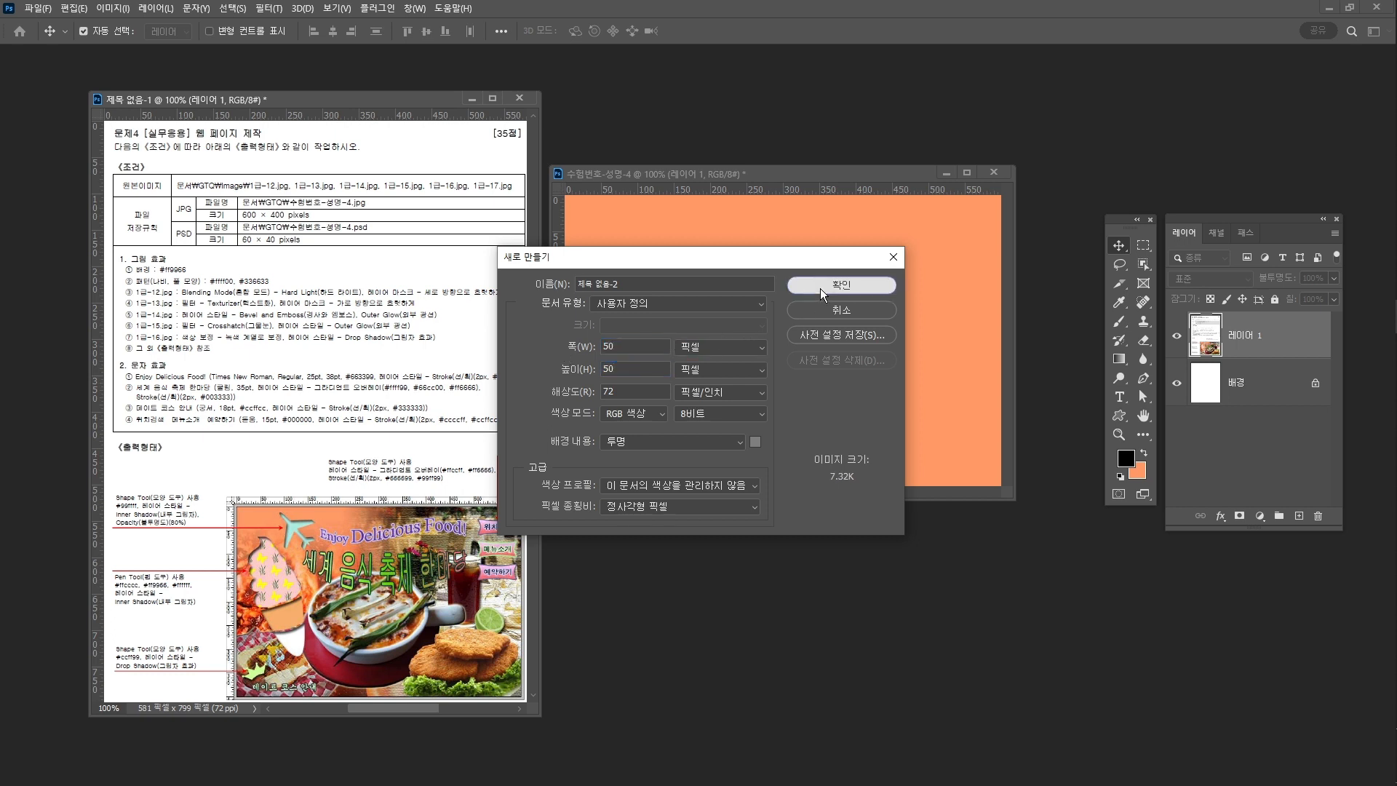
pyautogui.click(671, 442)
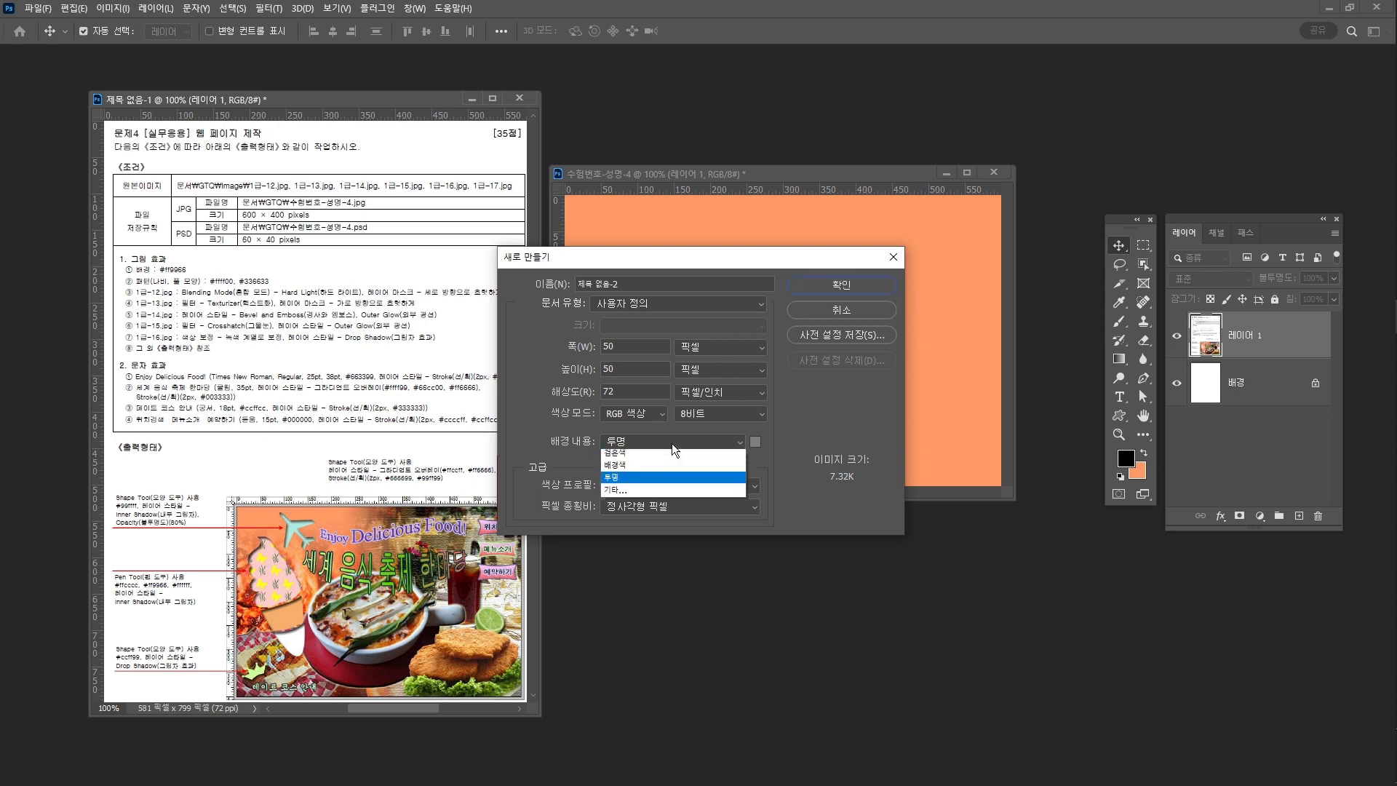
pyautogui.click(664, 492)
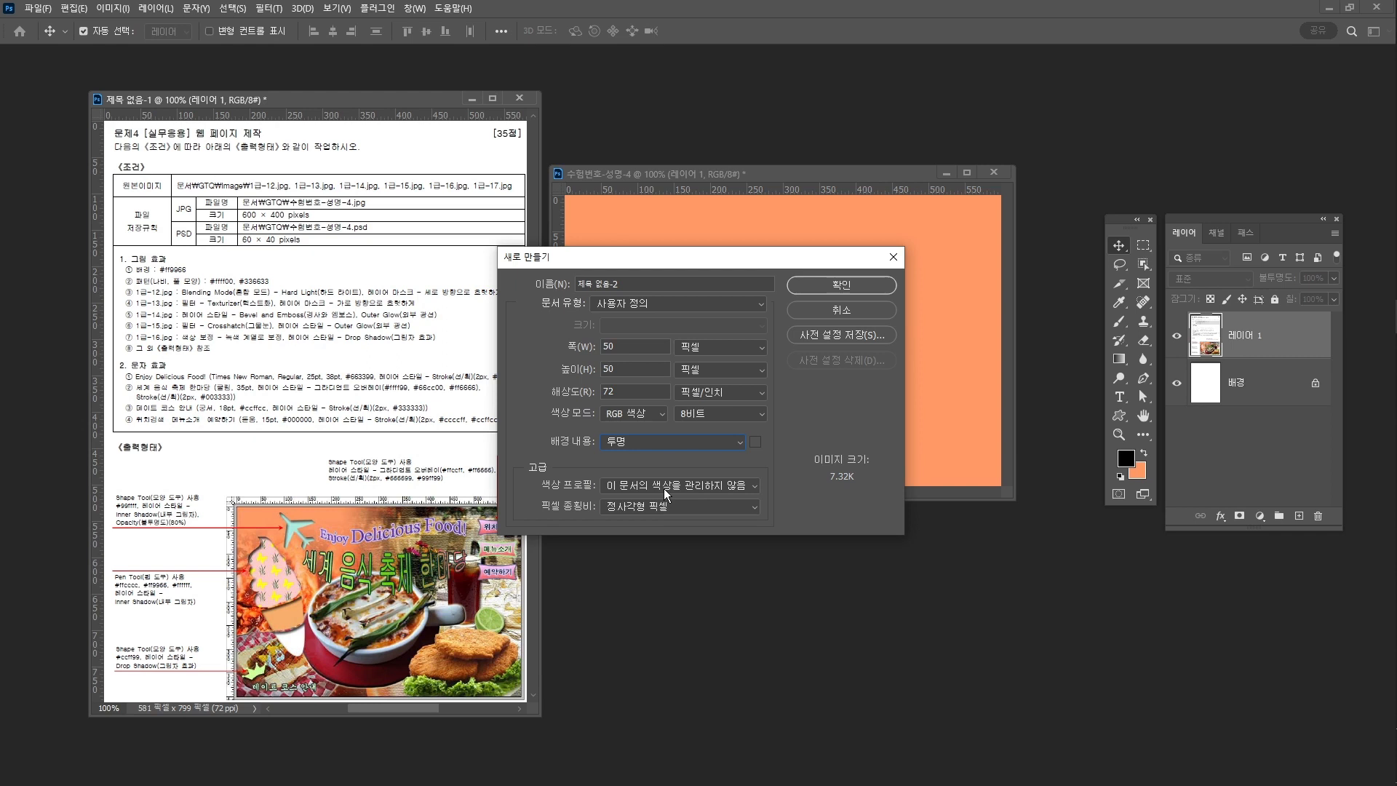
pyautogui.click(834, 285)
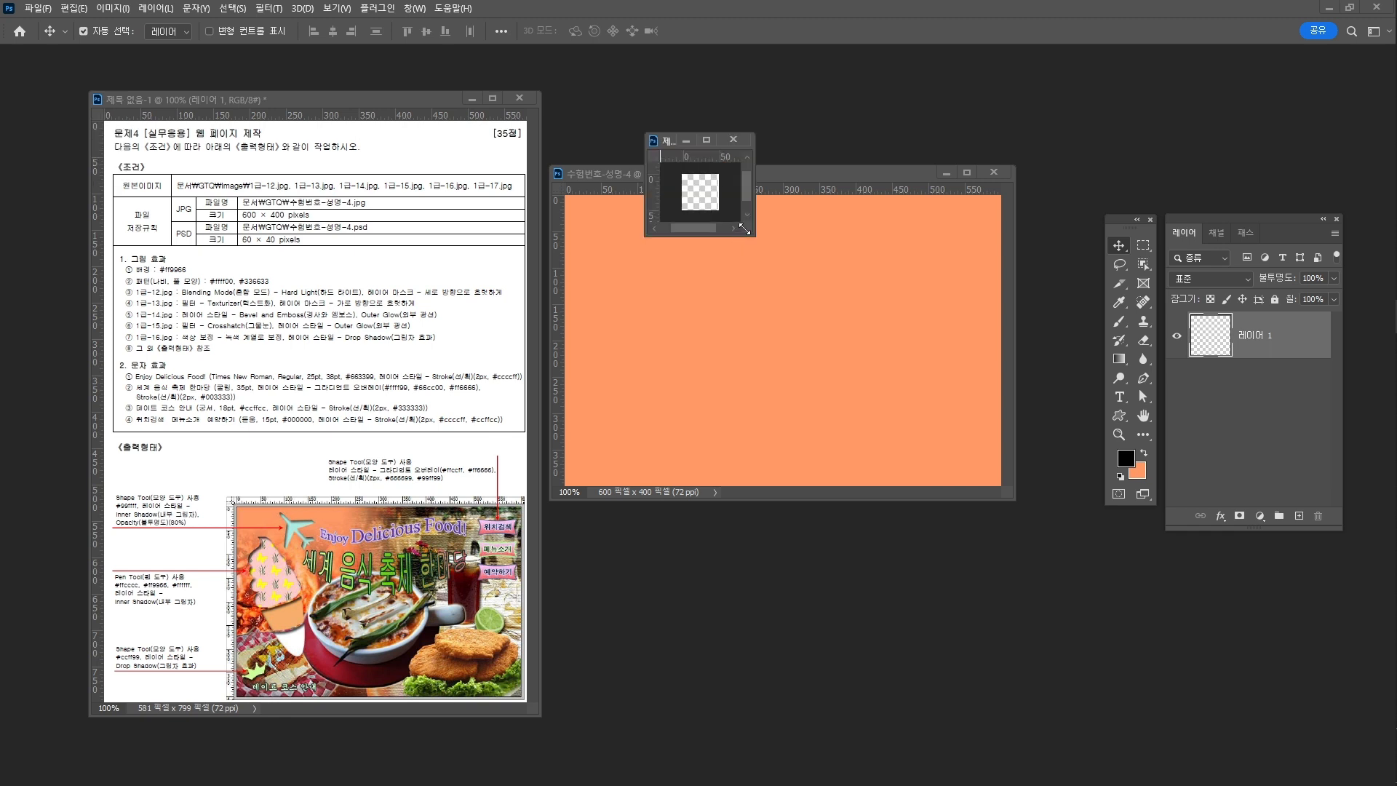
# Step: Place one vertical and one horizontal guide through the centre of the 50 × 50 pixel canvas
pyautogui.moveTo(744, 229); pyautogui.dragTo(1079, 593)
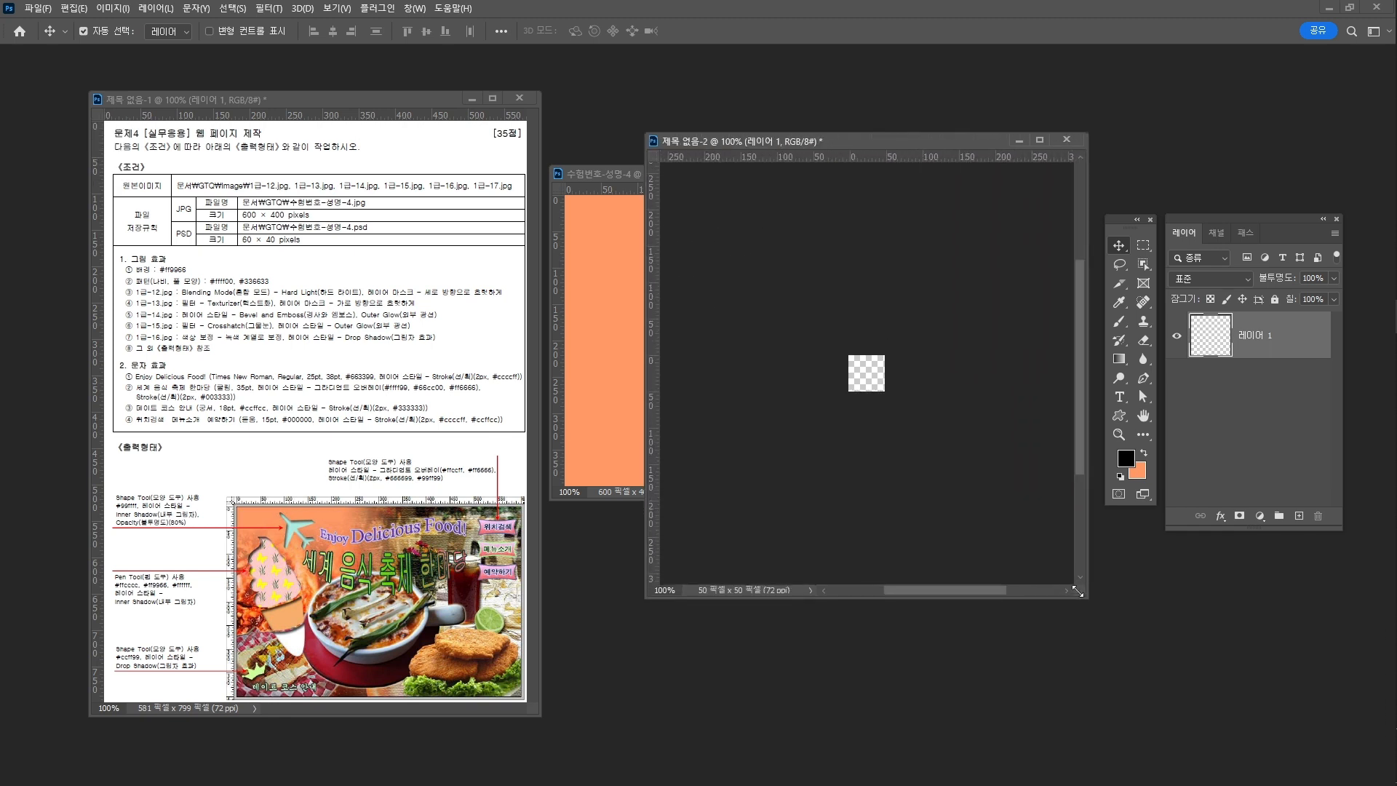
pyautogui.hotkey('ctrl', '+')
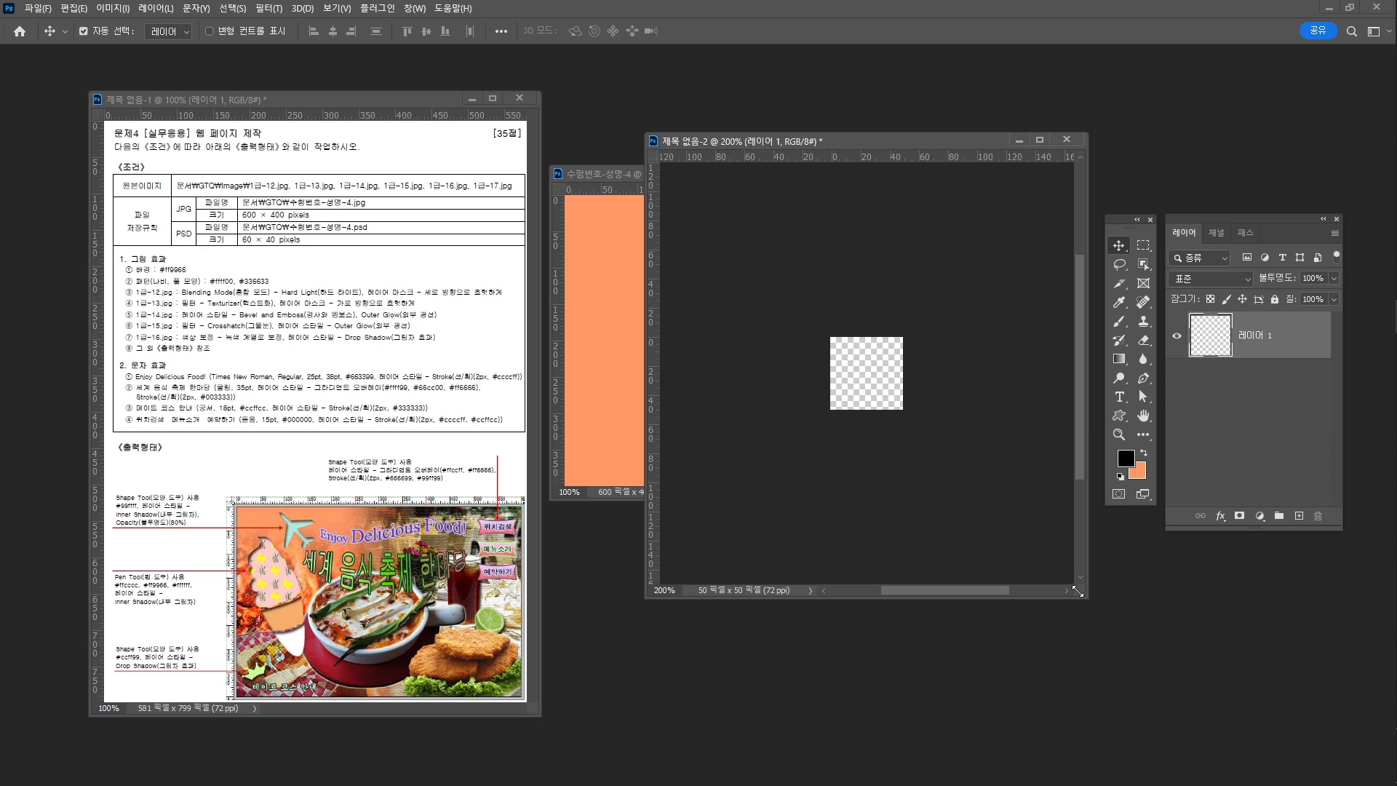
pyautogui.hotkey('ctrl', '0')
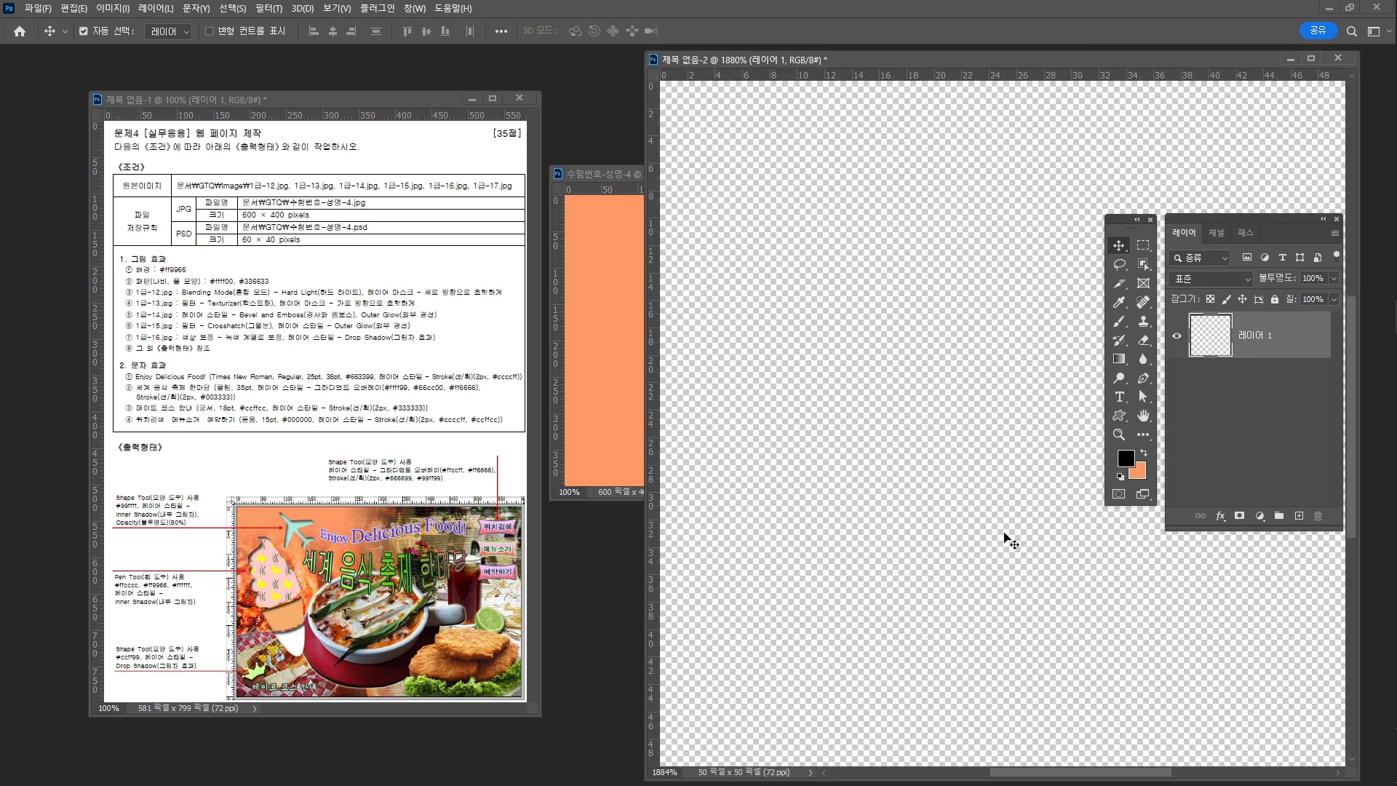
pyautogui.moveTo(817, 58); pyautogui.dragTo(693, 66)
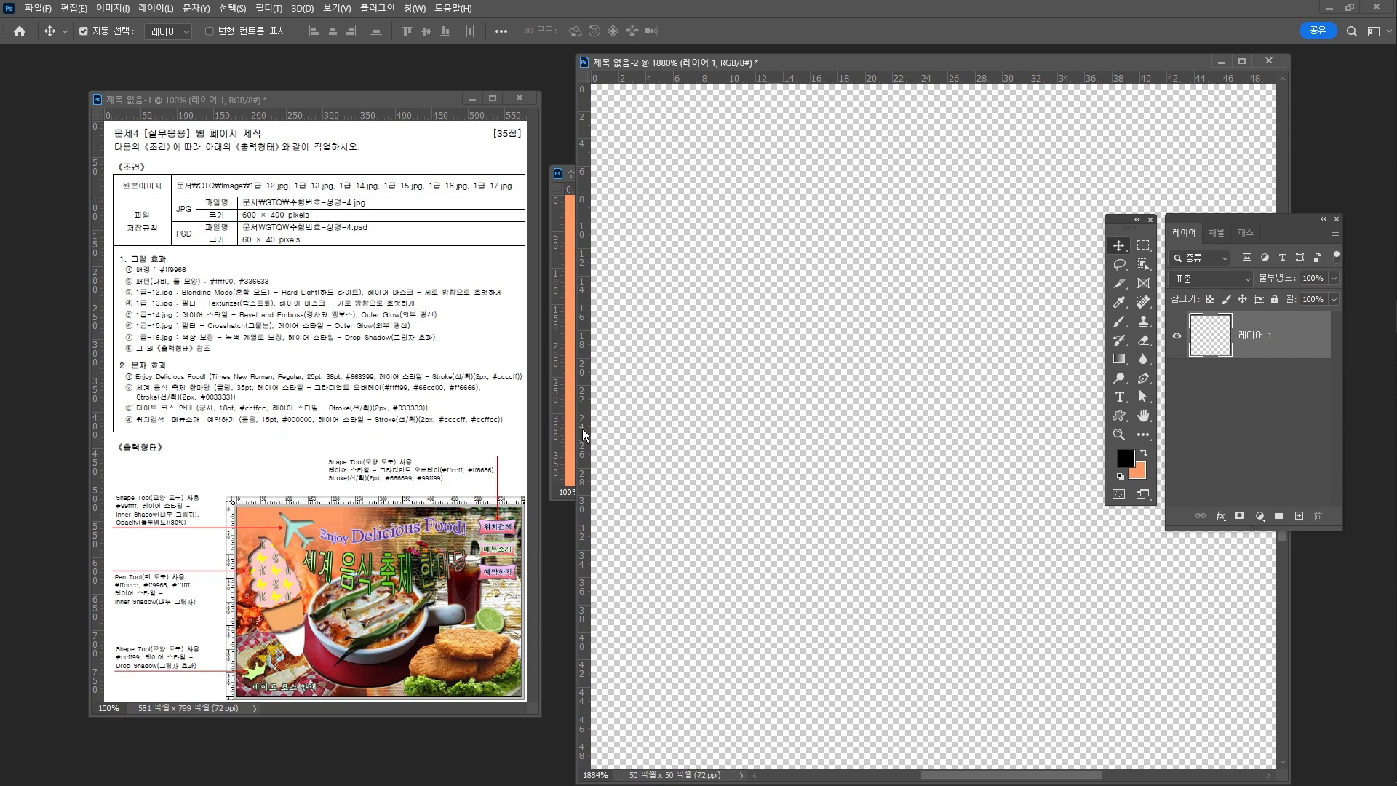
pyautogui.moveTo(585, 435); pyautogui.dragTo(936, 439)
pyautogui.moveTo(933, 78); pyautogui.dragTo(943, 424)
# Step: Search the shape library for 나비 and select the butterfly from the legacy 자연 (nature) set
pyautogui.click(415, 8)
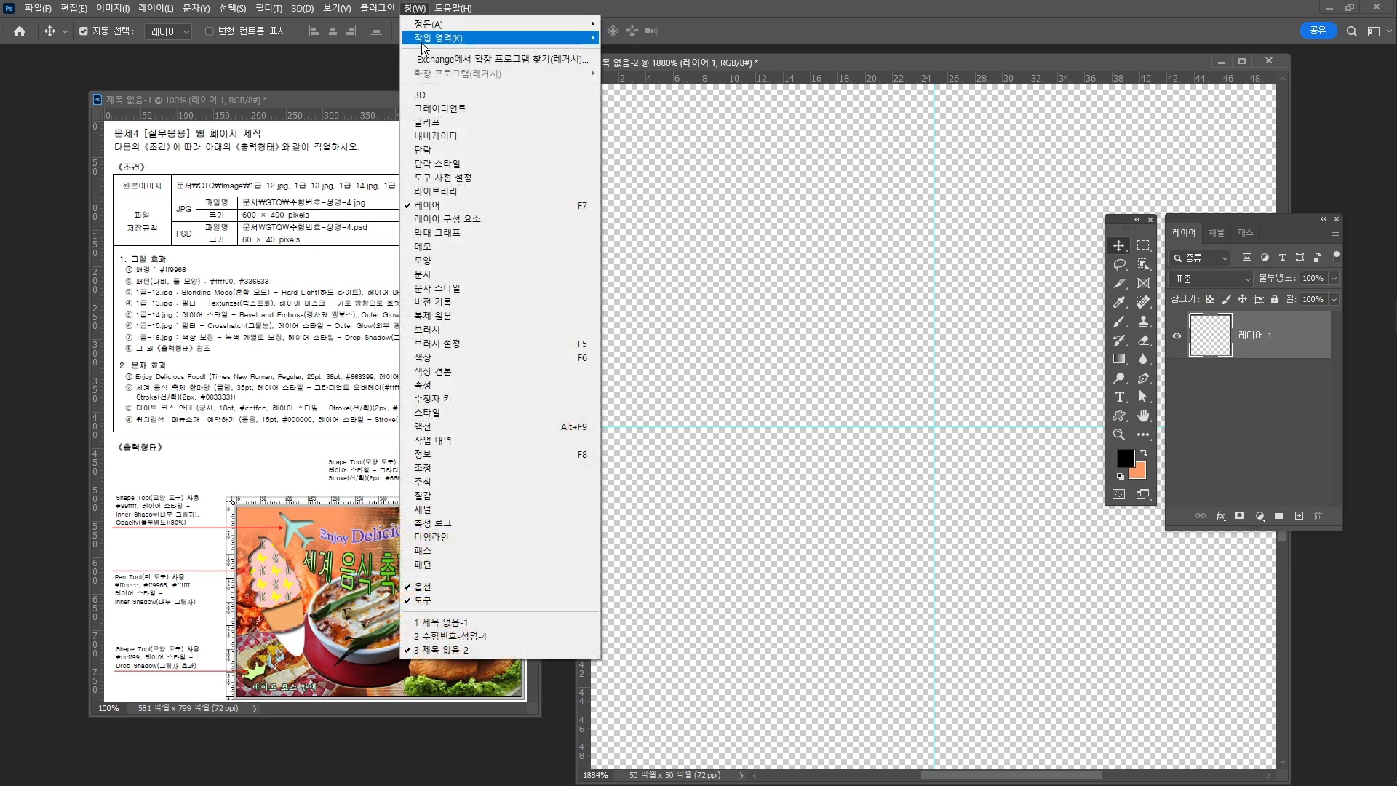
pyautogui.click(437, 260)
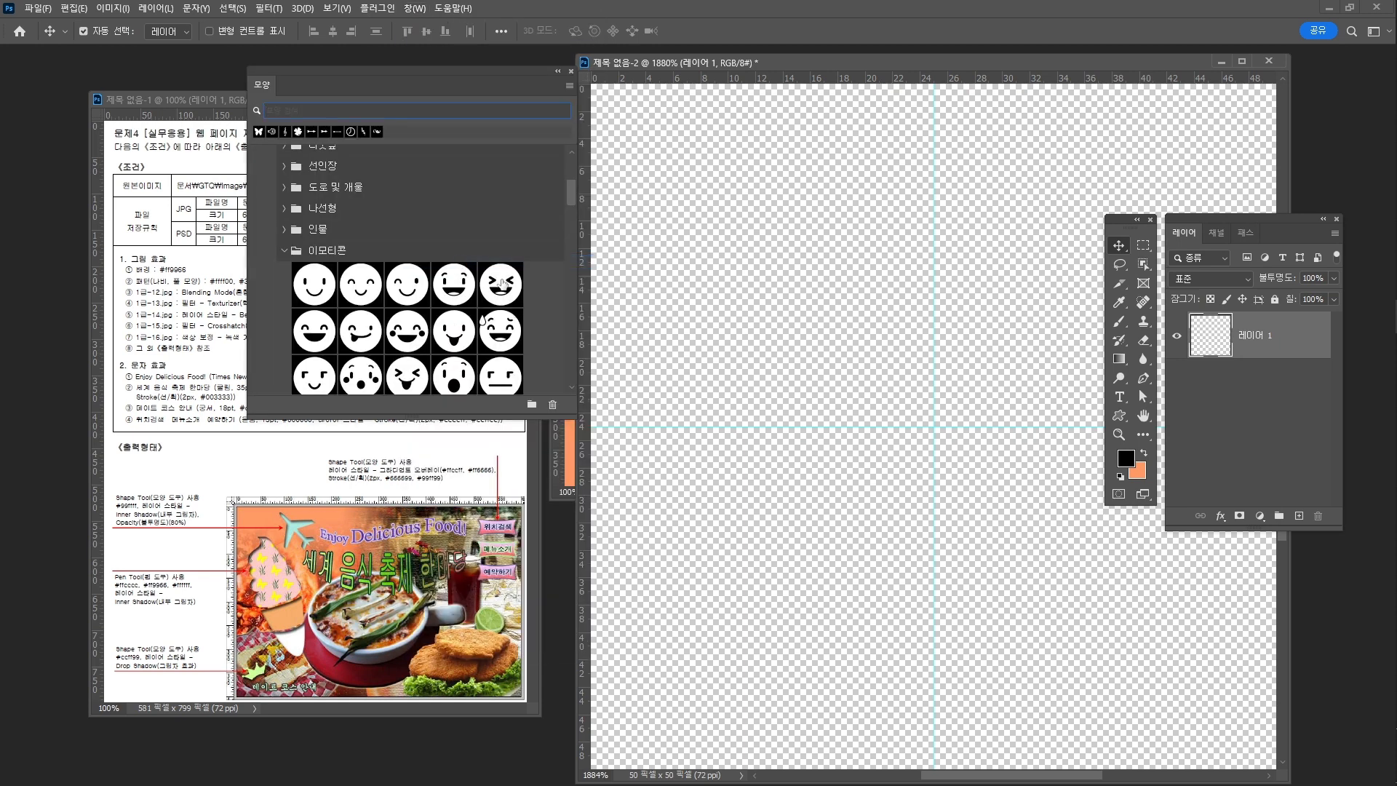
pyautogui.write('나비')
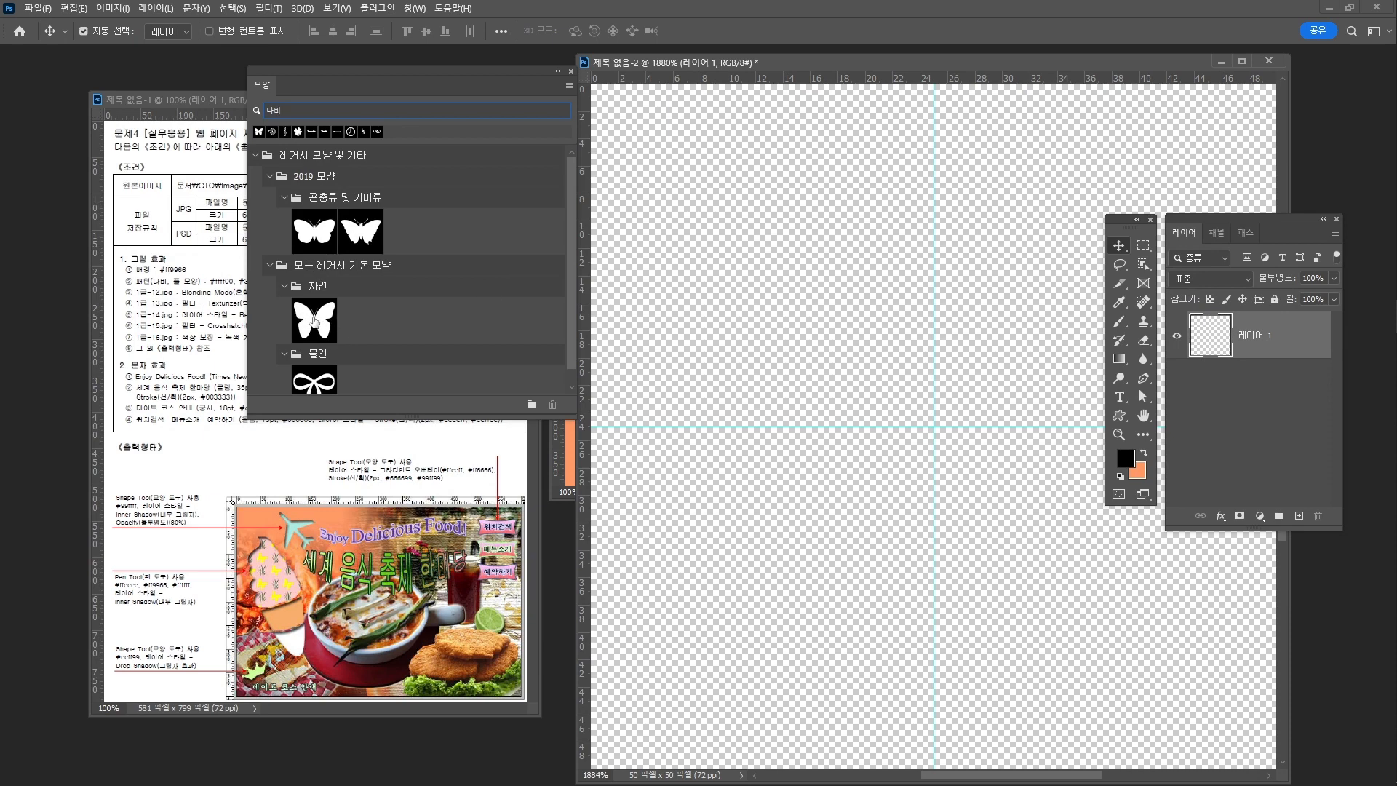
pyautogui.click(313, 321)
pyautogui.click(657, 164)
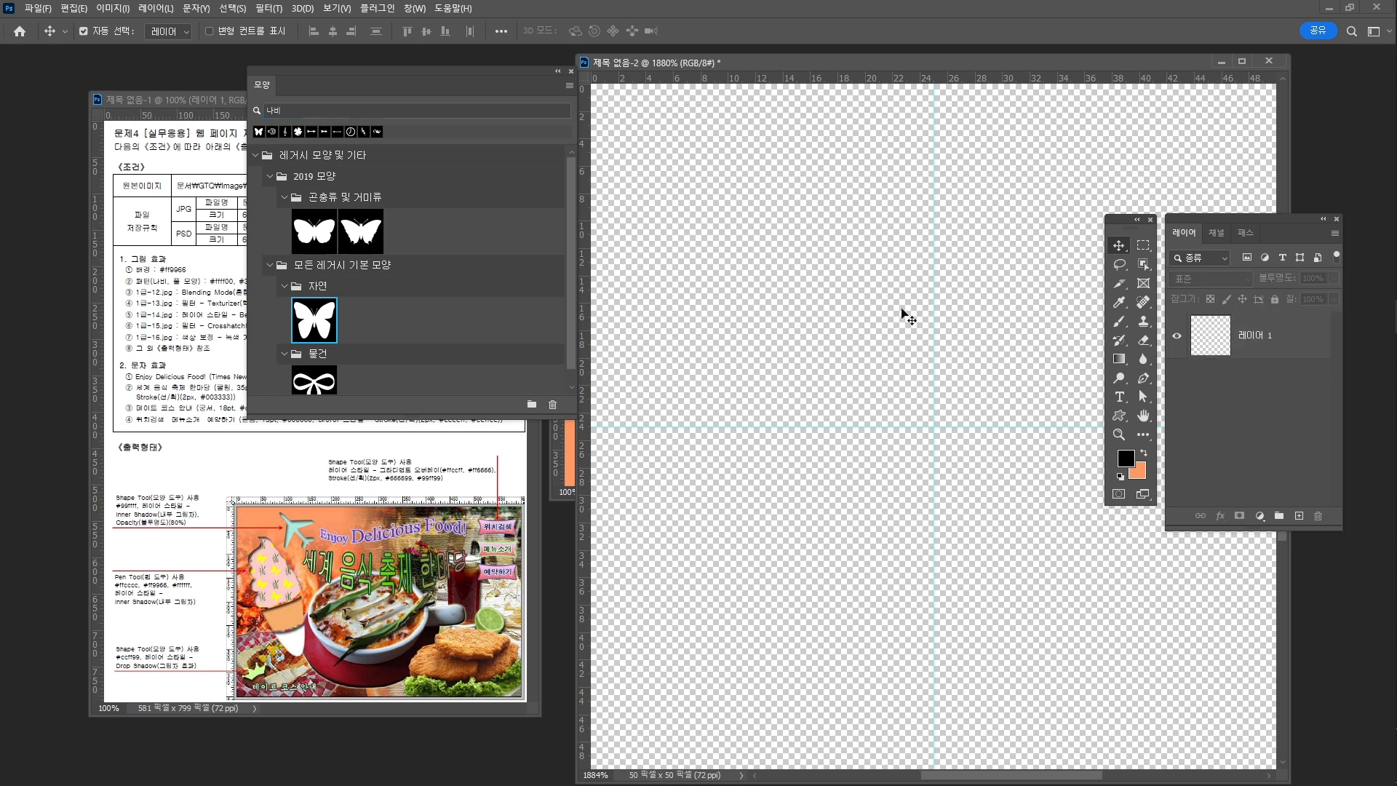
# Step: Draw the butterfly as a shape about 19 × 17 px in the canvas's upper-left quadrant and remove its stroke
pyautogui.click(1120, 416)
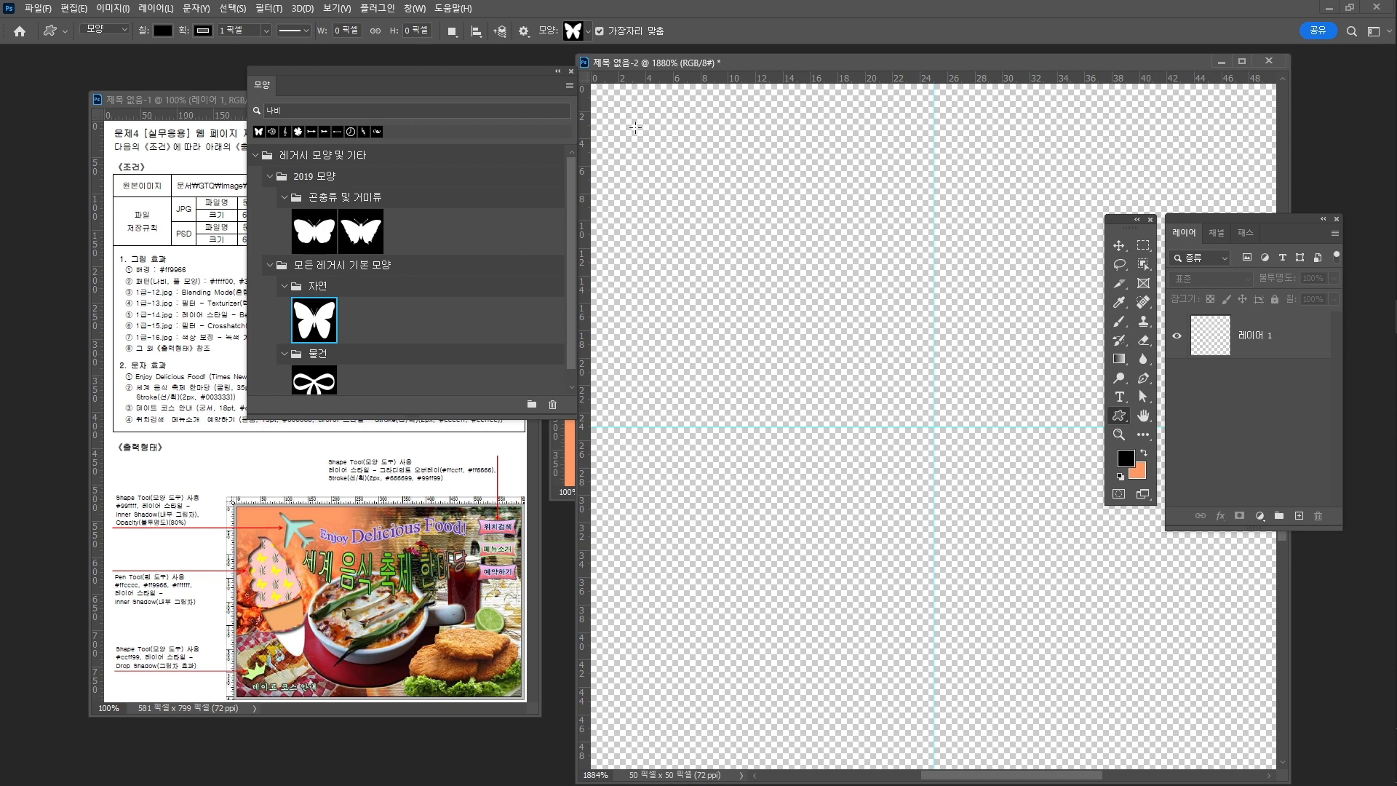
pyautogui.moveTo(636, 127); pyautogui.dragTo(885, 369)
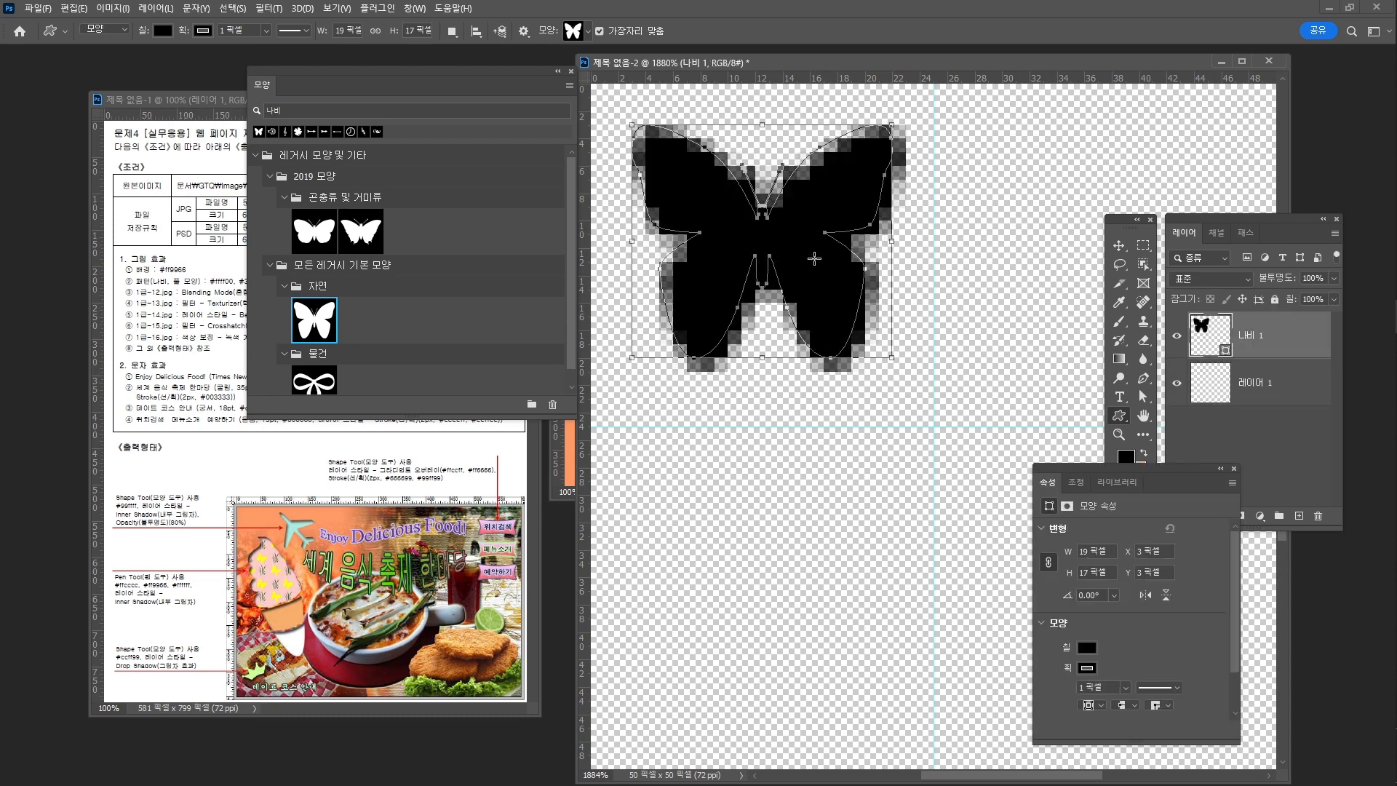
pyautogui.click(1087, 649)
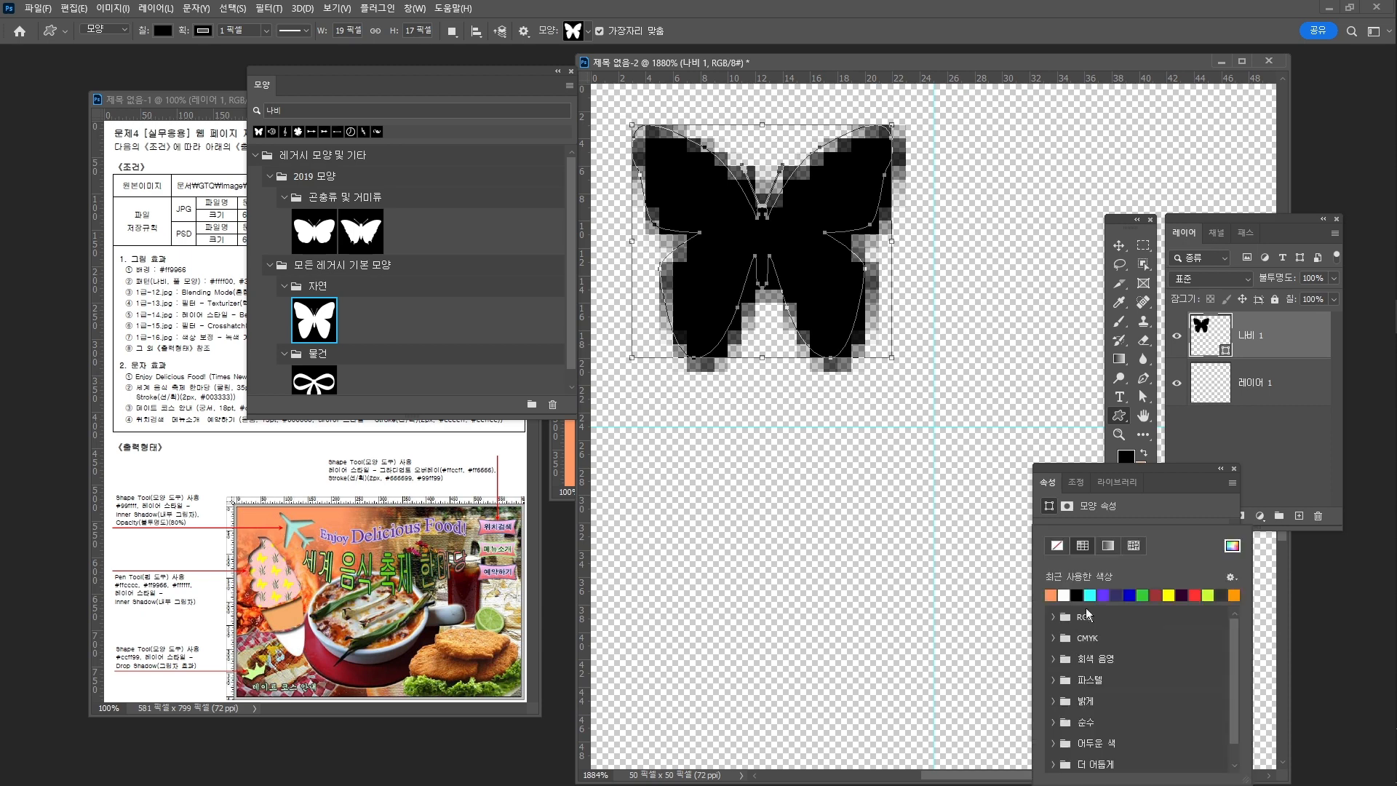
pyautogui.click(1052, 546)
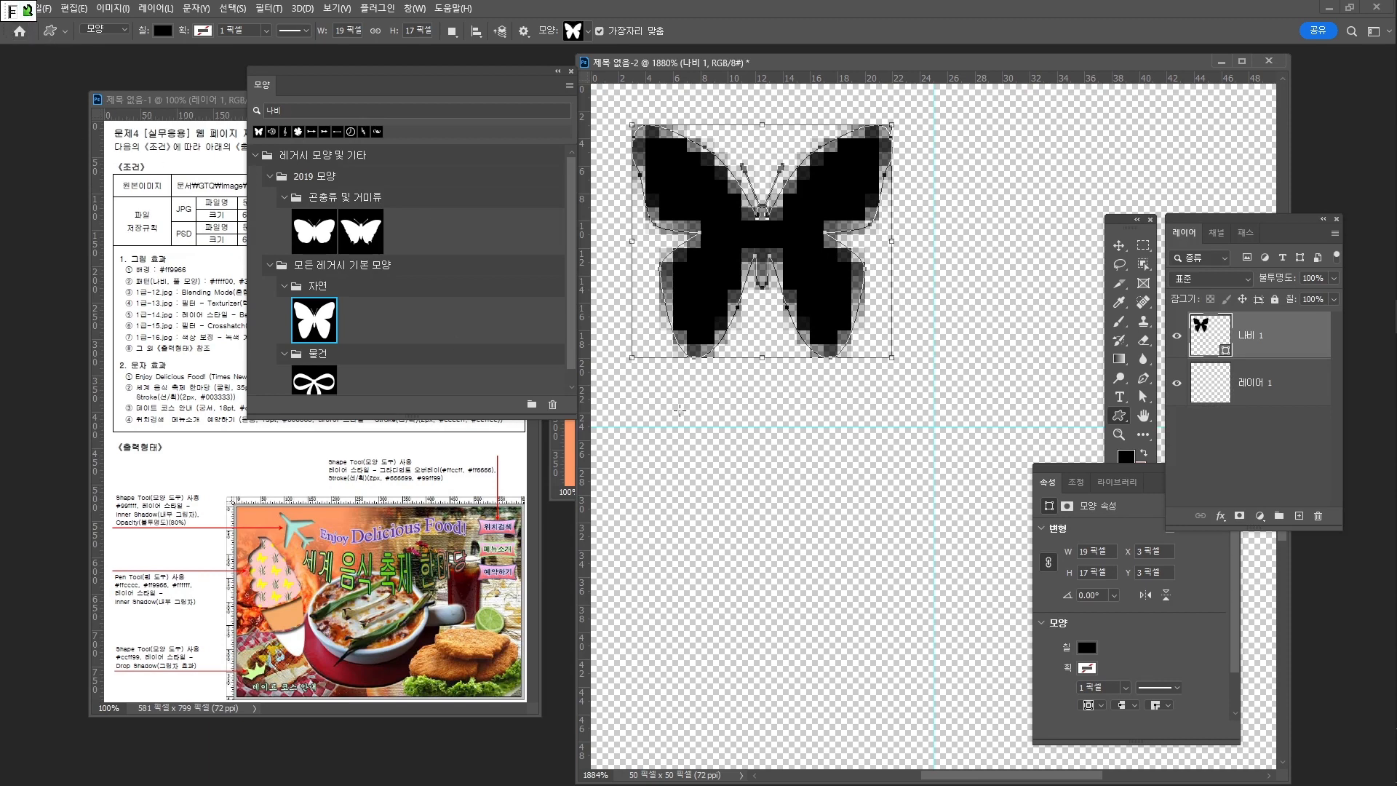
pyautogui.press('v')
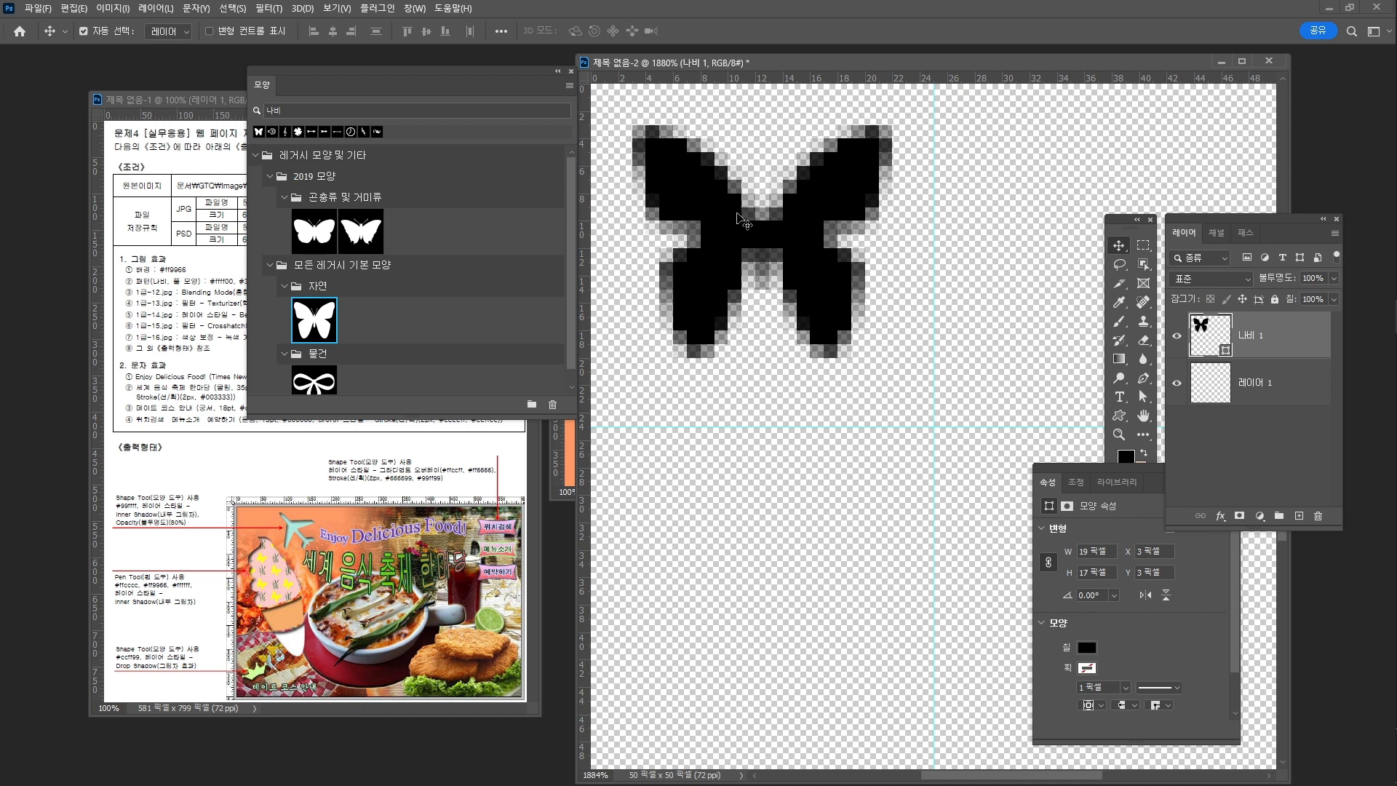
# Step: Fill the butterfly shape with colour #ffff00
pyautogui.moveTo(921, 366)
pyautogui.mouseDown()
pyautogui.moveTo(864, 356)
pyautogui.moveTo(936, 377)
pyautogui.moveTo(924, 360)
pyautogui.mouseUp()
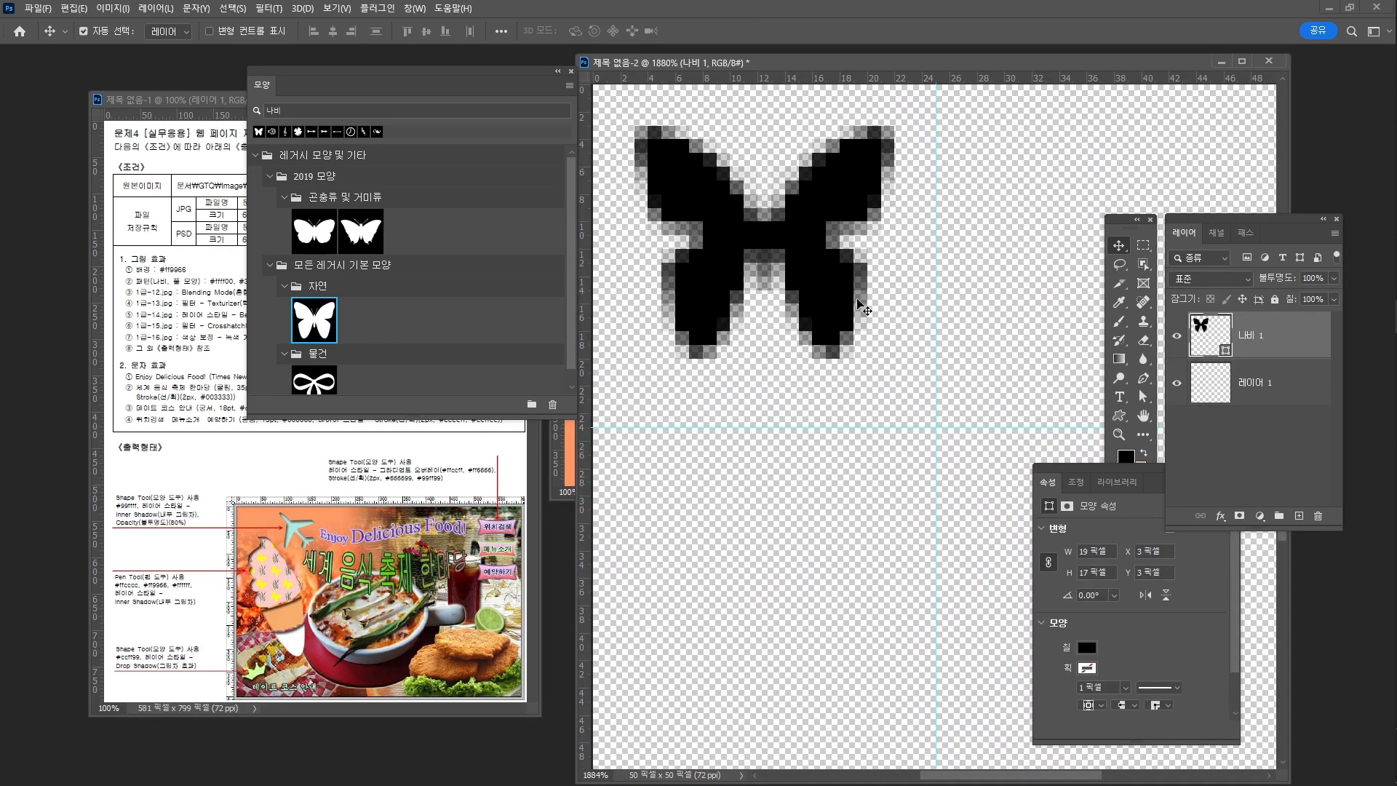
pyautogui.click(1087, 647)
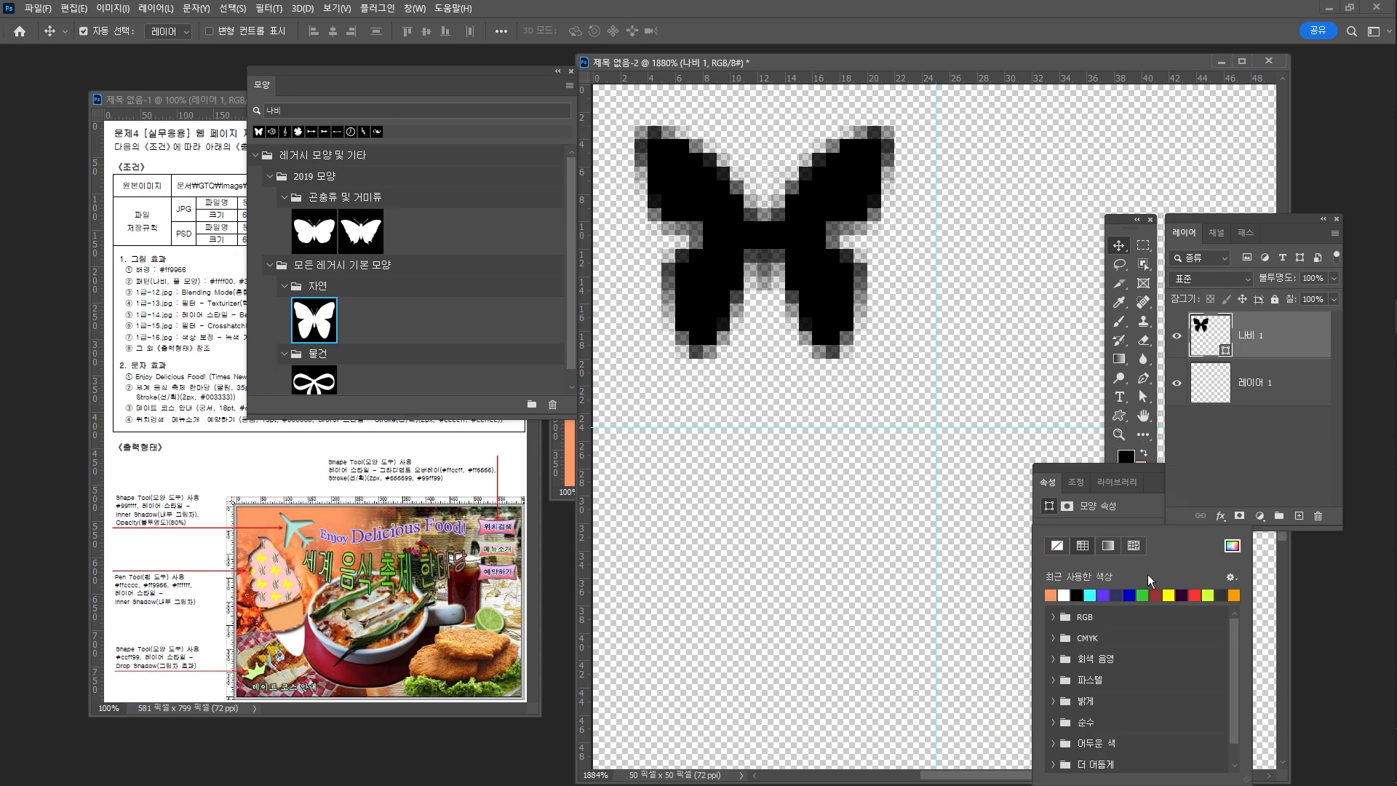
pyautogui.click(1231, 544)
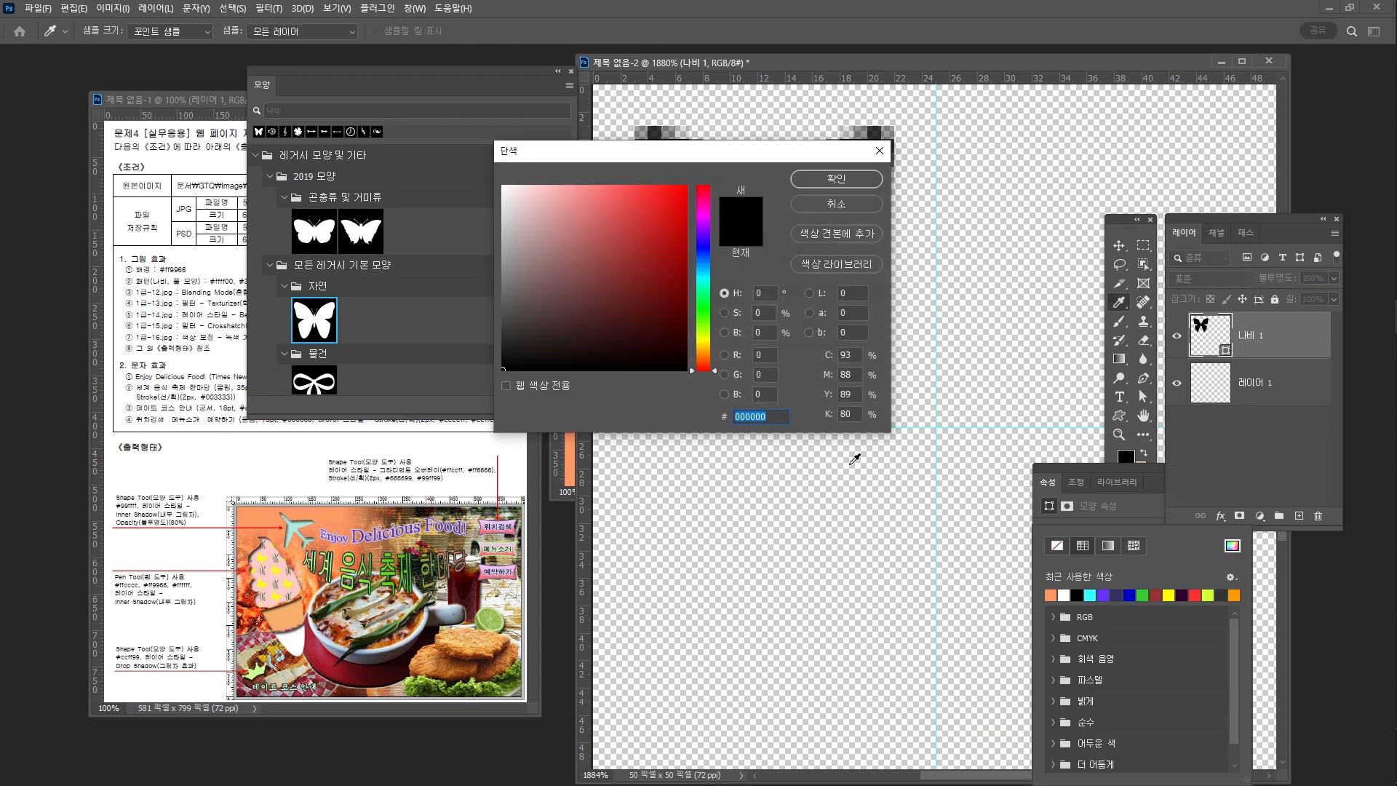
pyautogui.write('ffff')
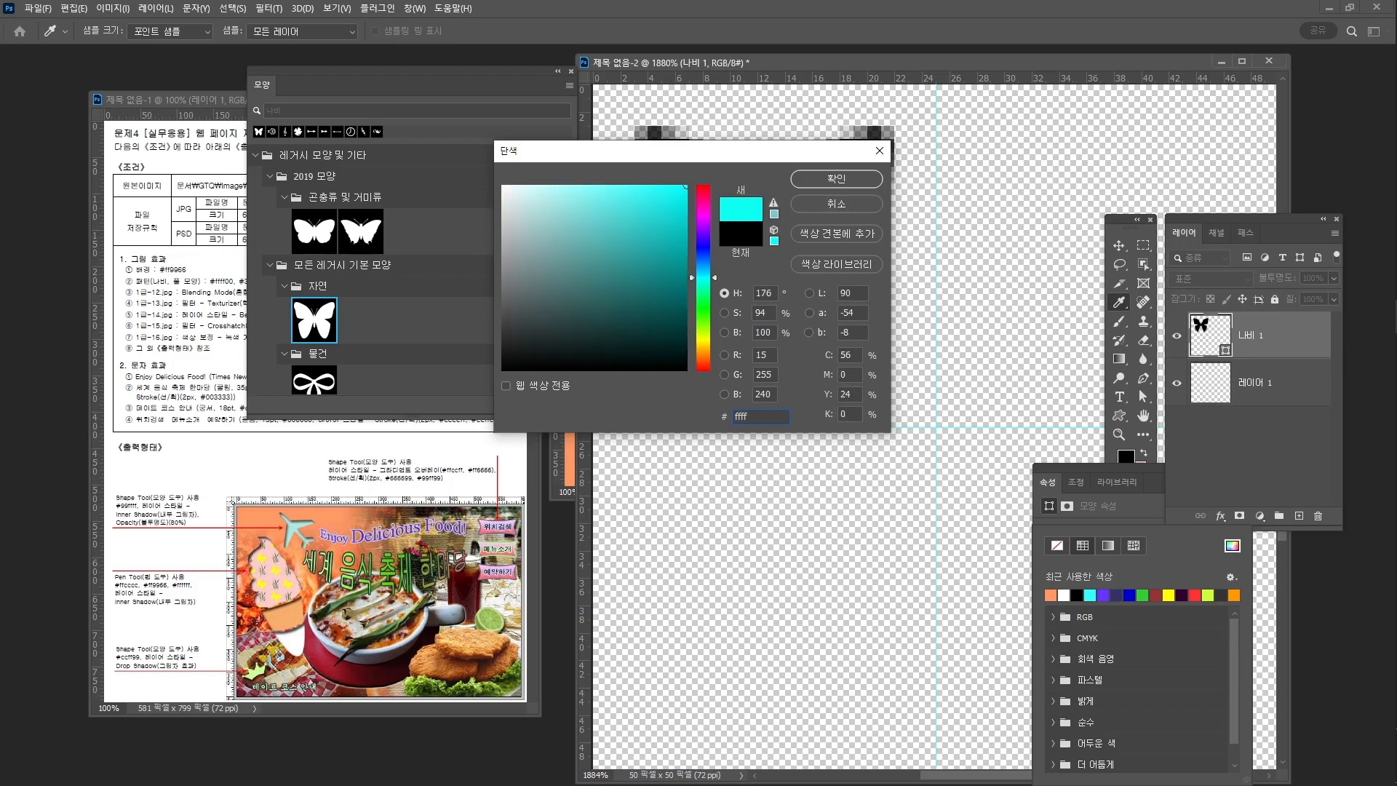
pyautogui.write('00')
pyautogui.press('Return')
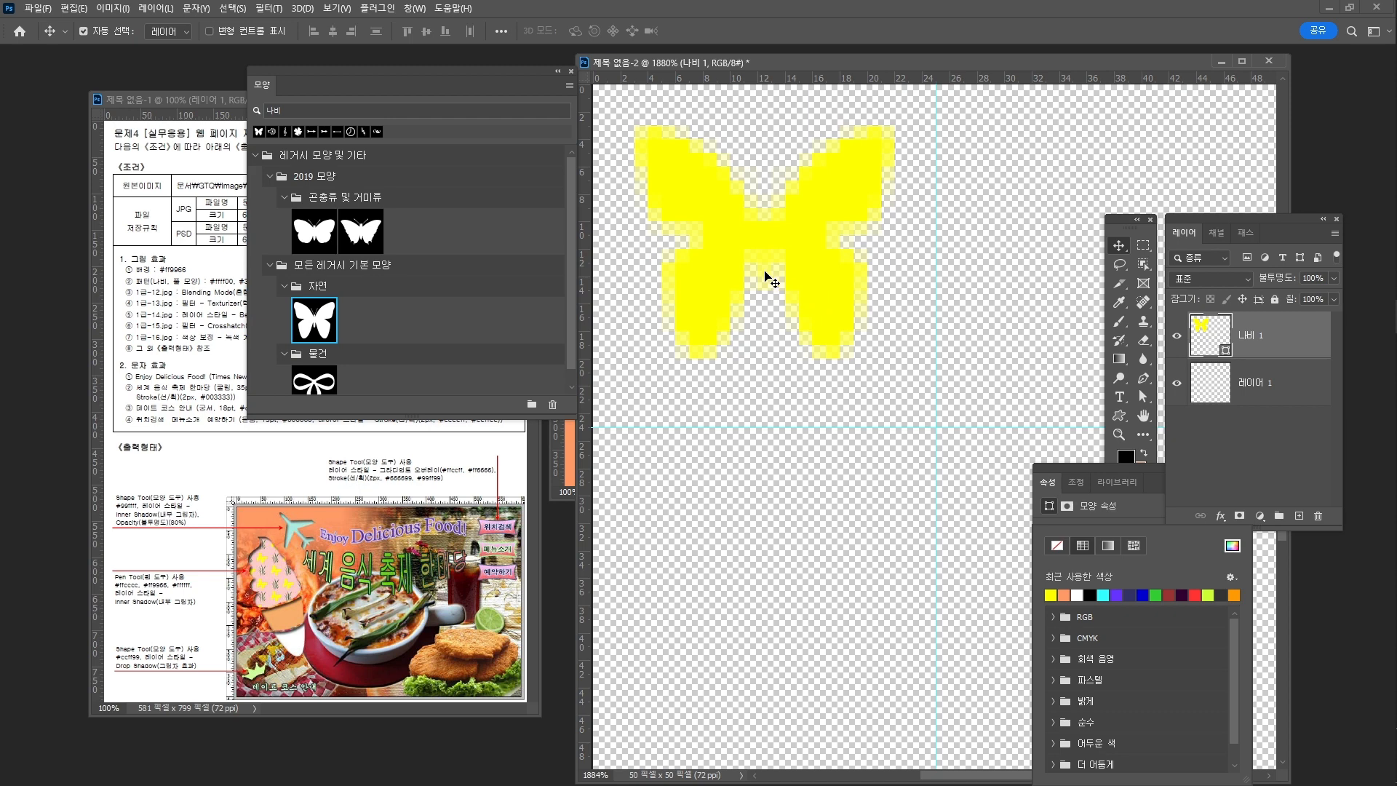
# Step: Rotate the yellow butterfly about 18.25° clockwise with Free Transform
pyautogui.click(785, 273)
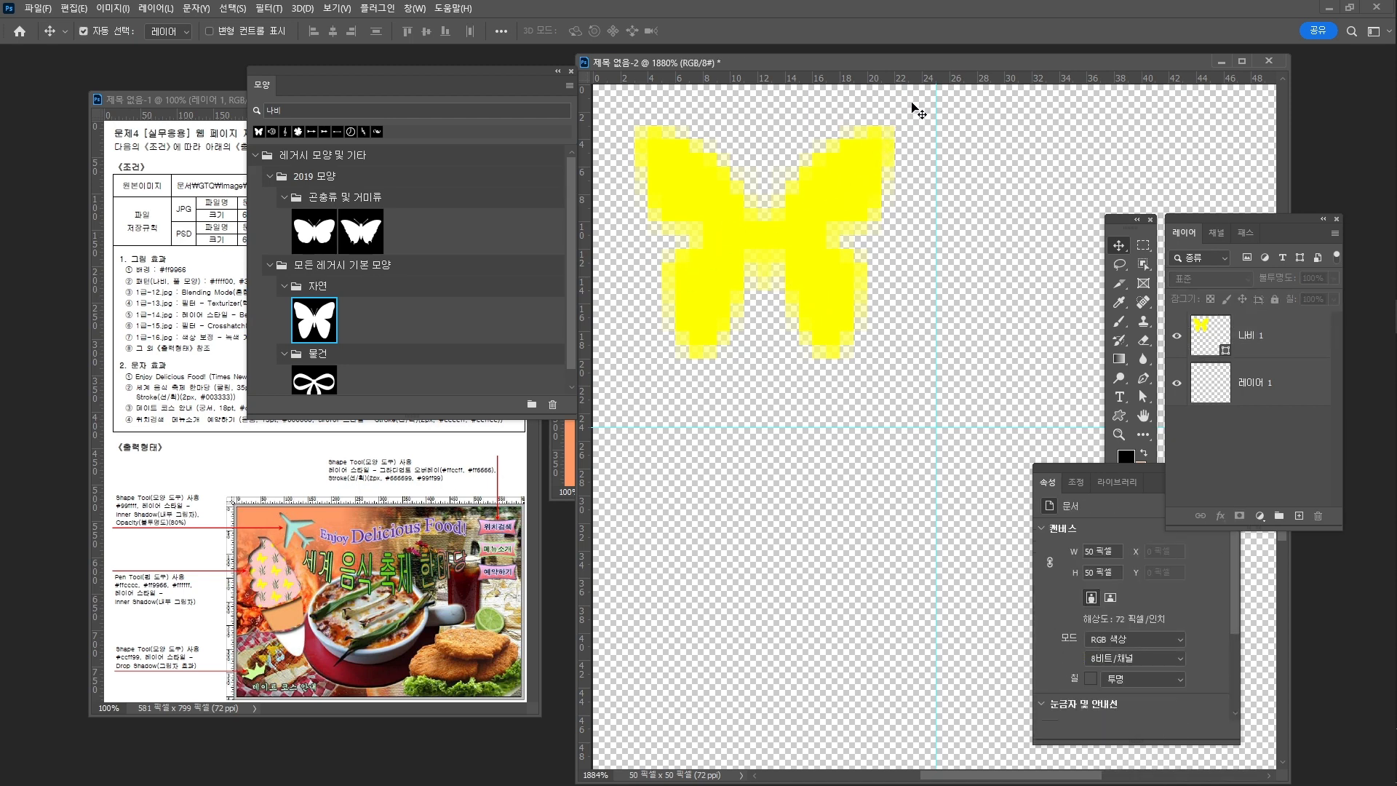
pyautogui.click(1281, 351)
pyautogui.hotkey('ctrl', 't')
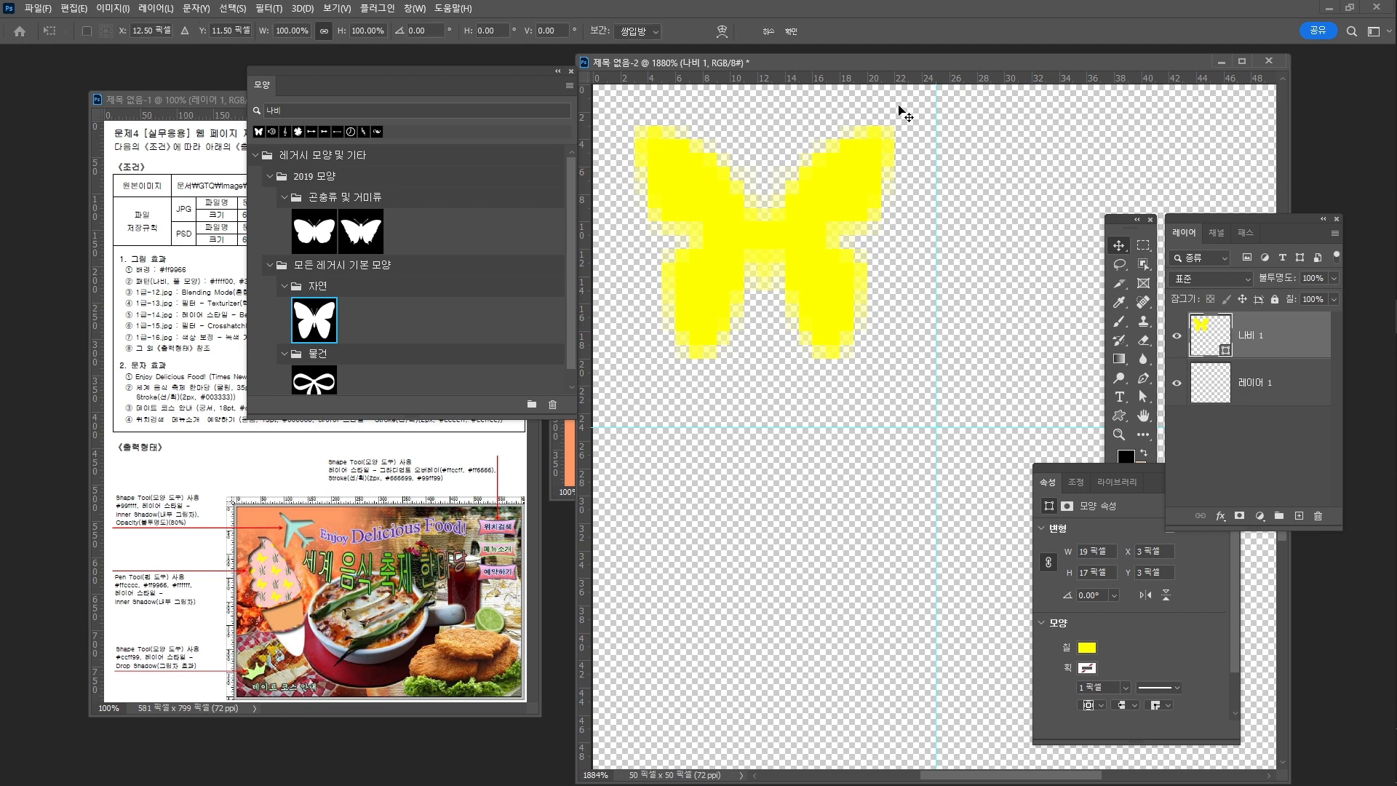
pyautogui.moveTo(915, 105); pyautogui.dragTo(945, 140)
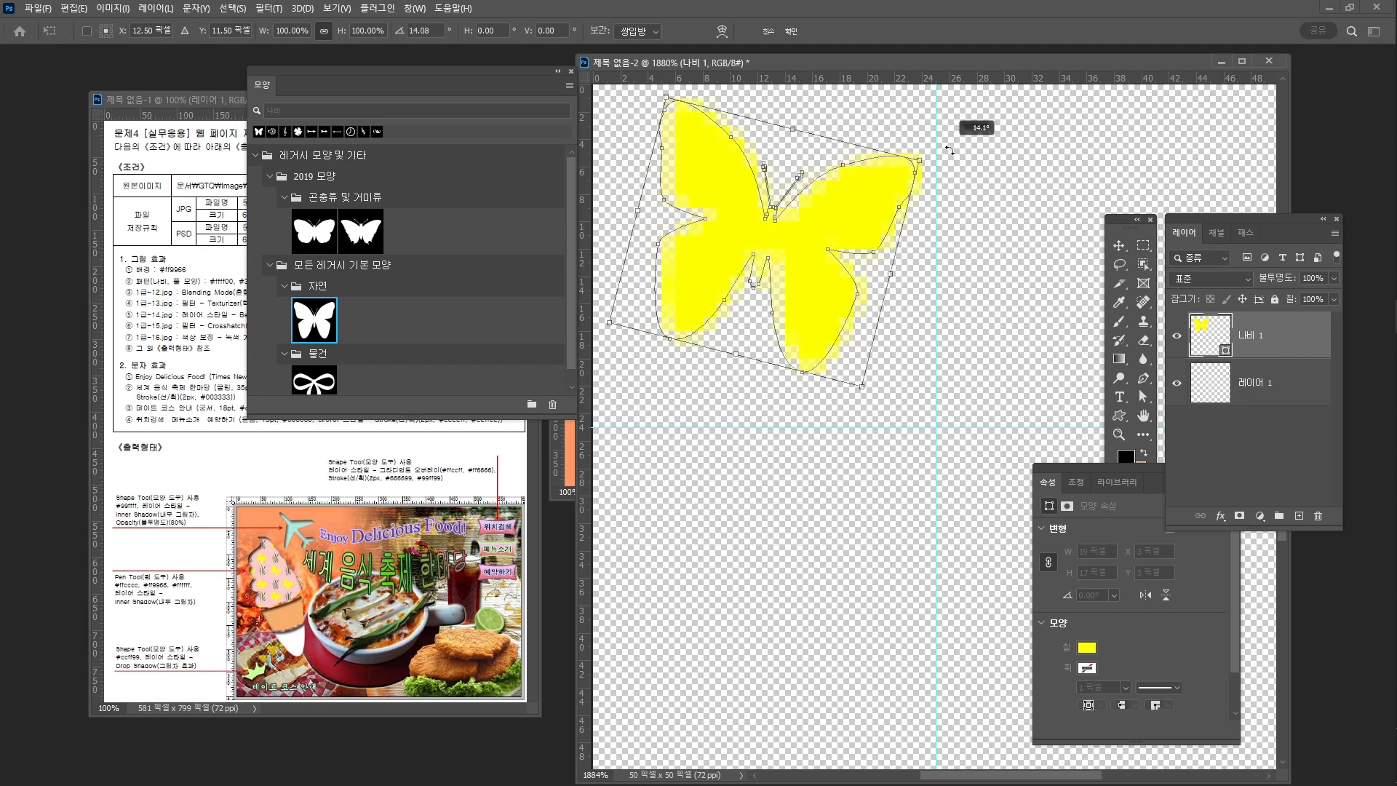
pyautogui.moveTo(950, 150); pyautogui.dragTo(954, 163)
pyautogui.press('Return')
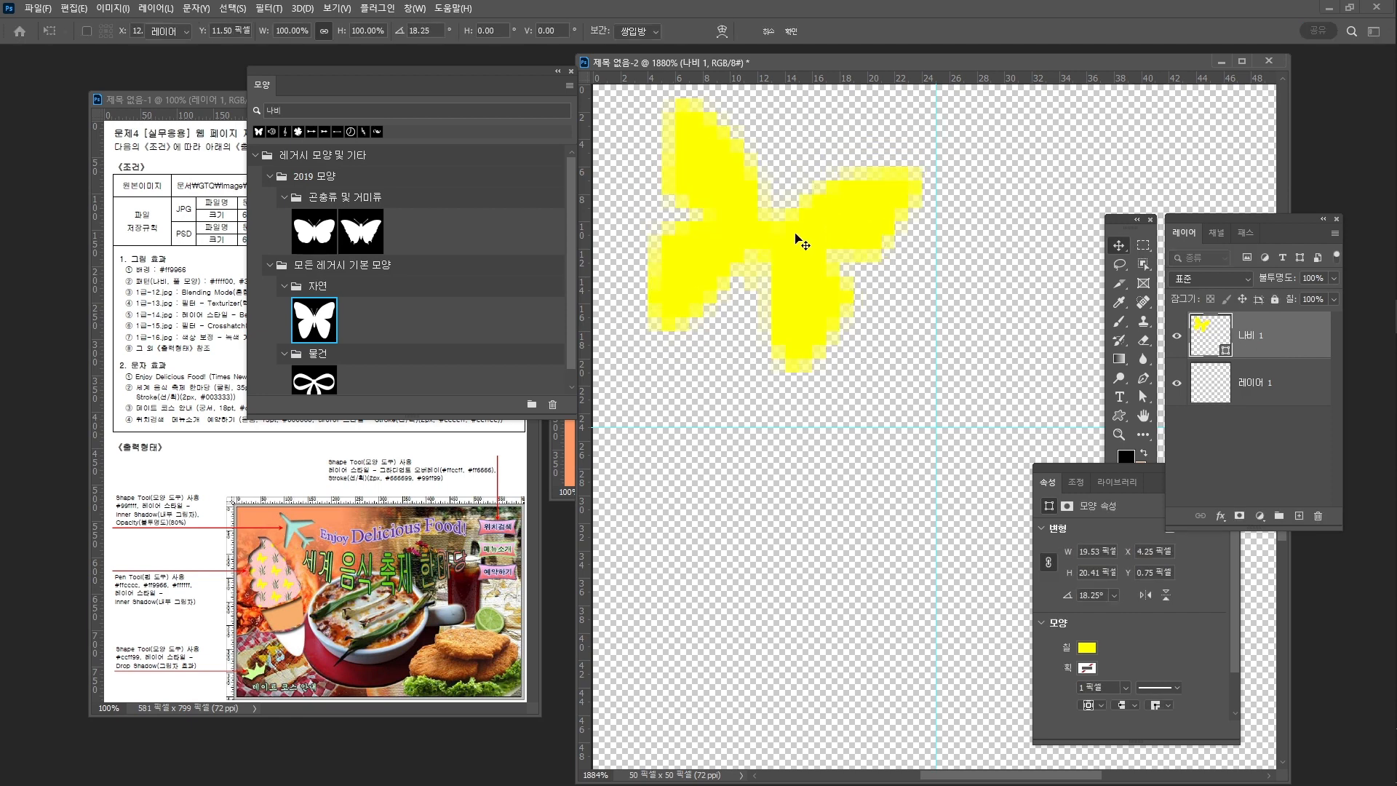
# Step: Duplicate the rotated butterfly into the canvas's lower-right quadrant, at about X 28.25 px, Y 27.75 px
pyautogui.moveTo(808, 244); pyautogui.dragTo(1015, 557)
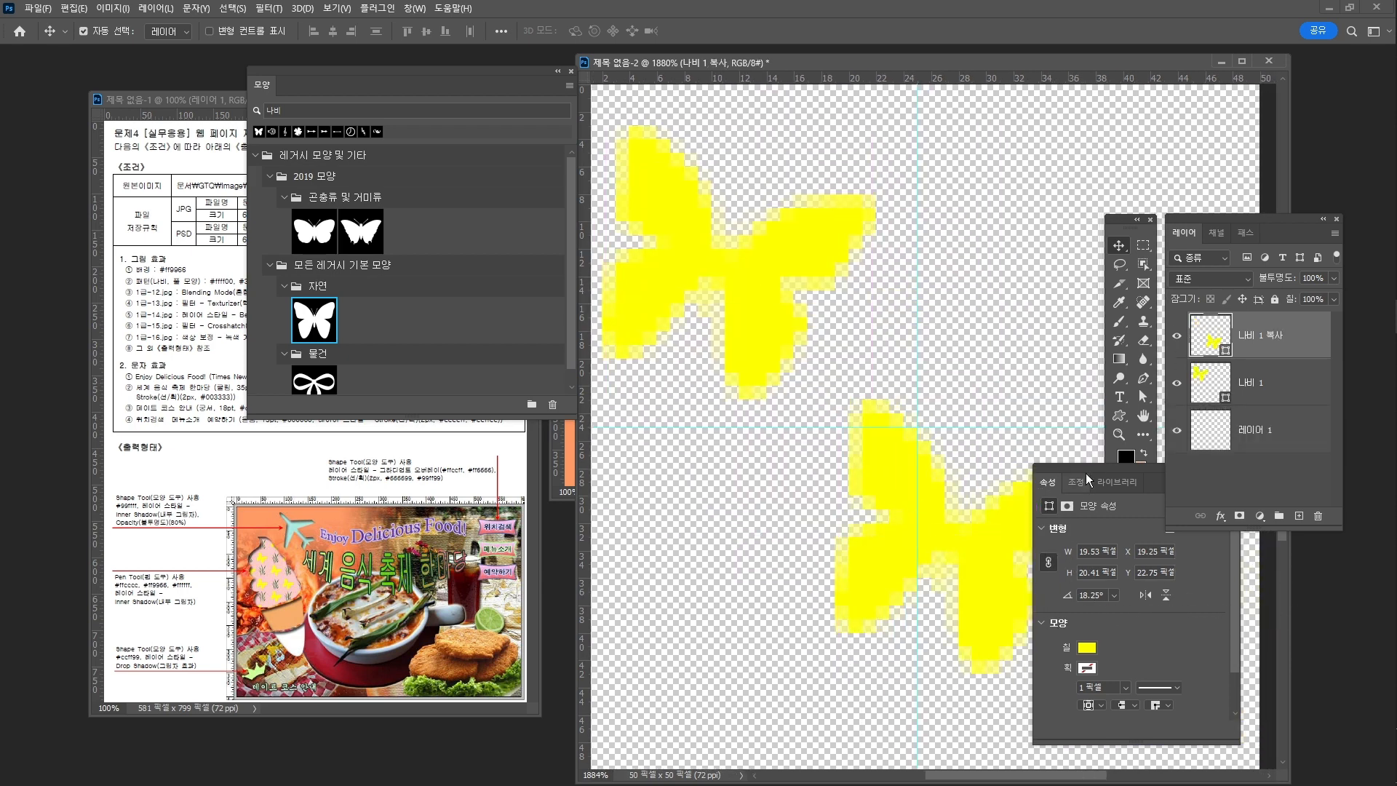
pyautogui.moveTo(1075, 466); pyautogui.dragTo(420, 343)
pyautogui.moveTo(883, 492); pyautogui.dragTo(1023, 562)
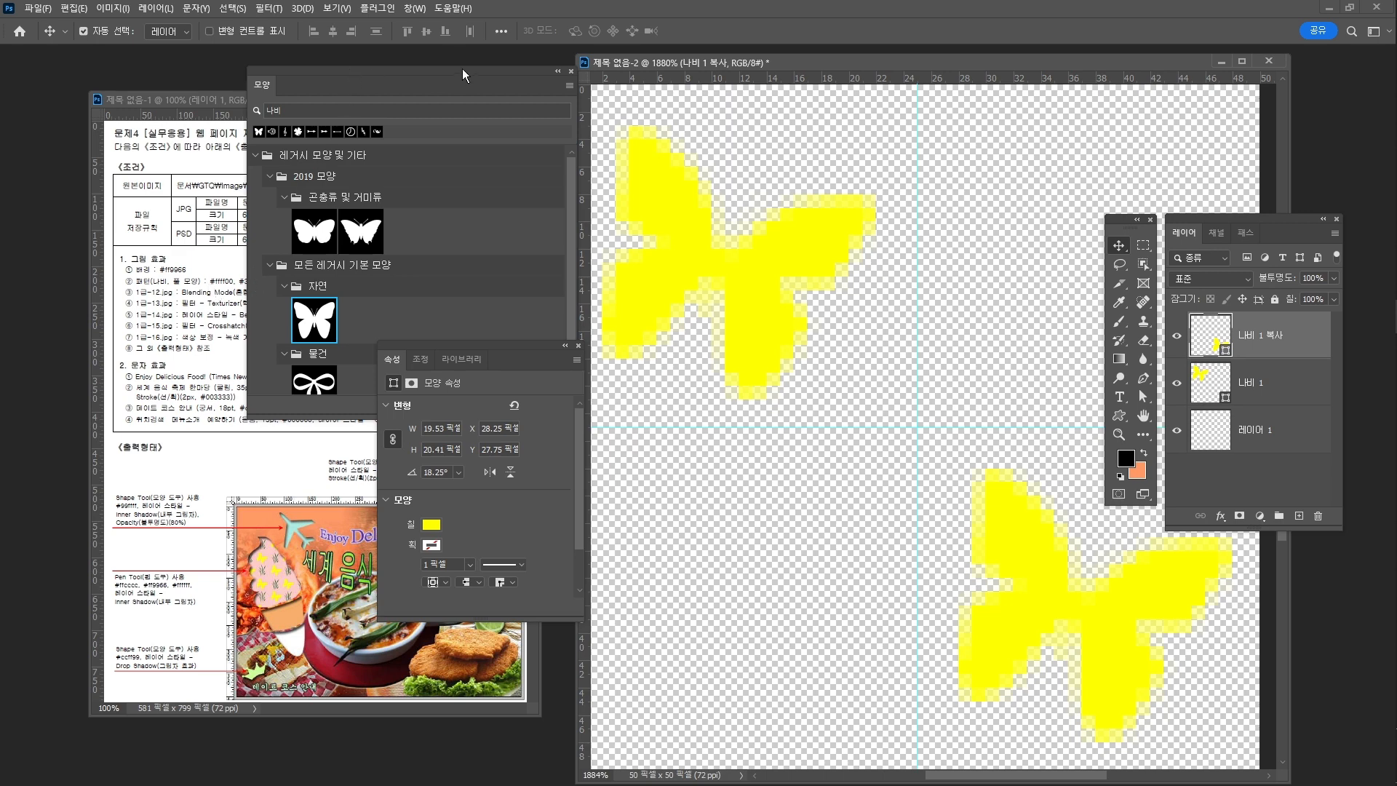
# Step: Search the shape library for 풀 and select the grass from the 레거시 기본 모양 set for the Custom Shape tool
pyautogui.moveTo(464, 75); pyautogui.dragTo(571, 75)
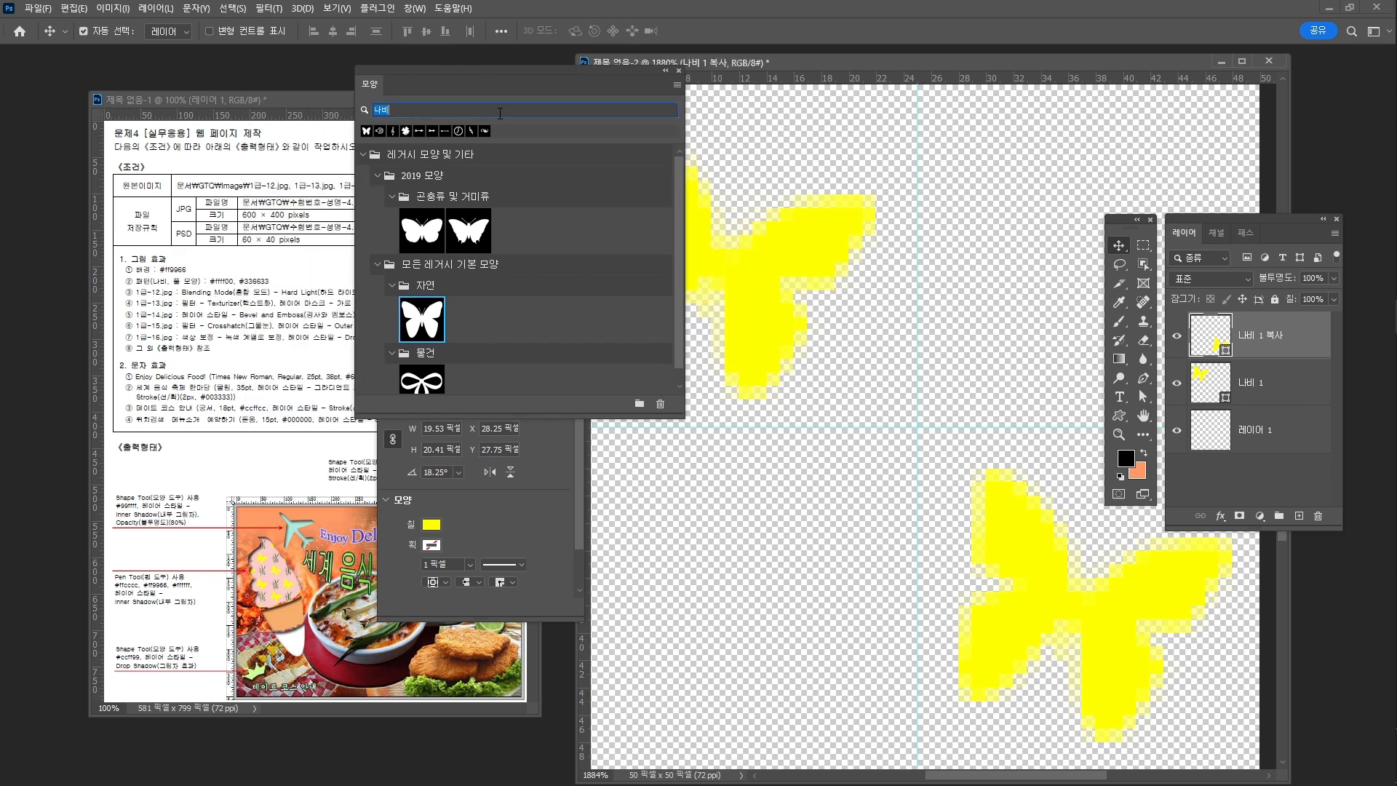
pyautogui.write('풀')
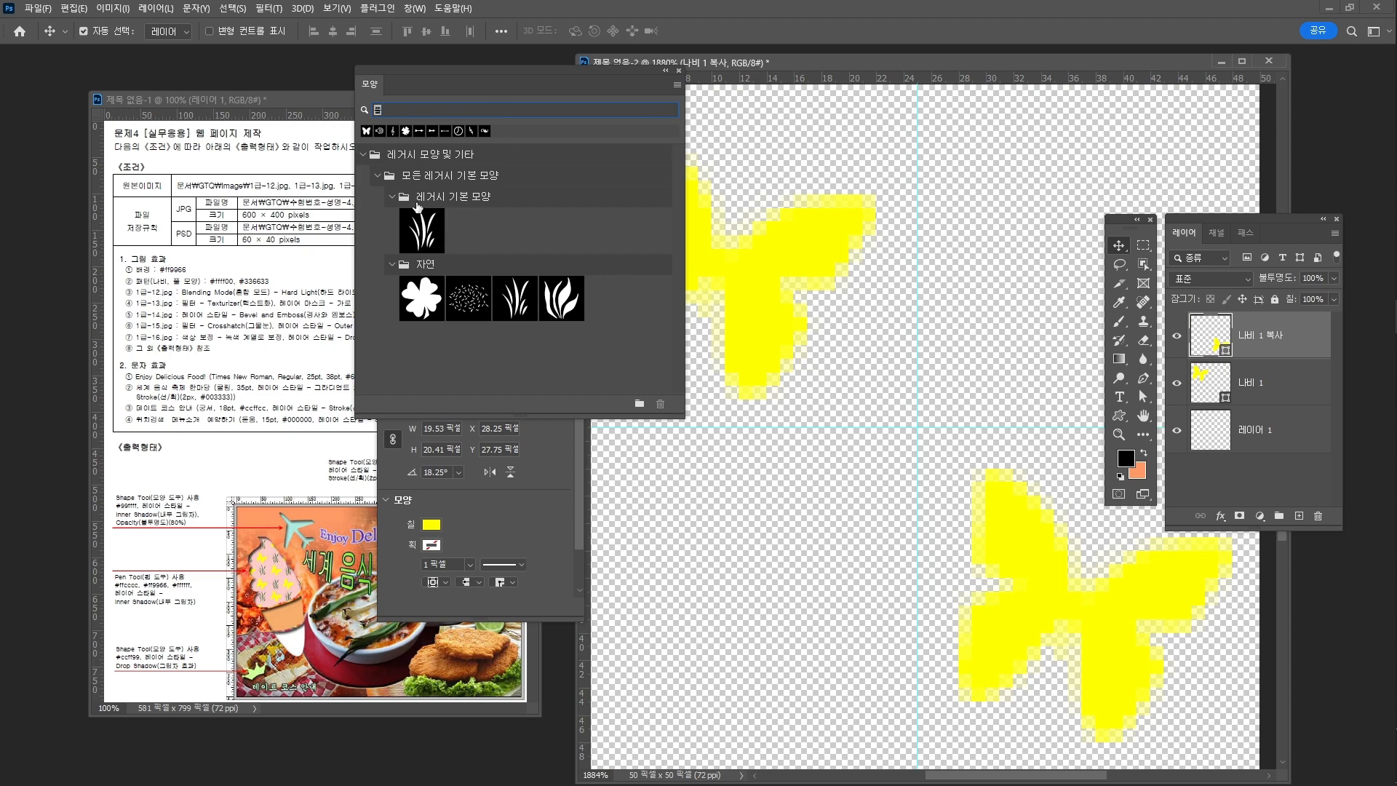
pyautogui.click(284, 586)
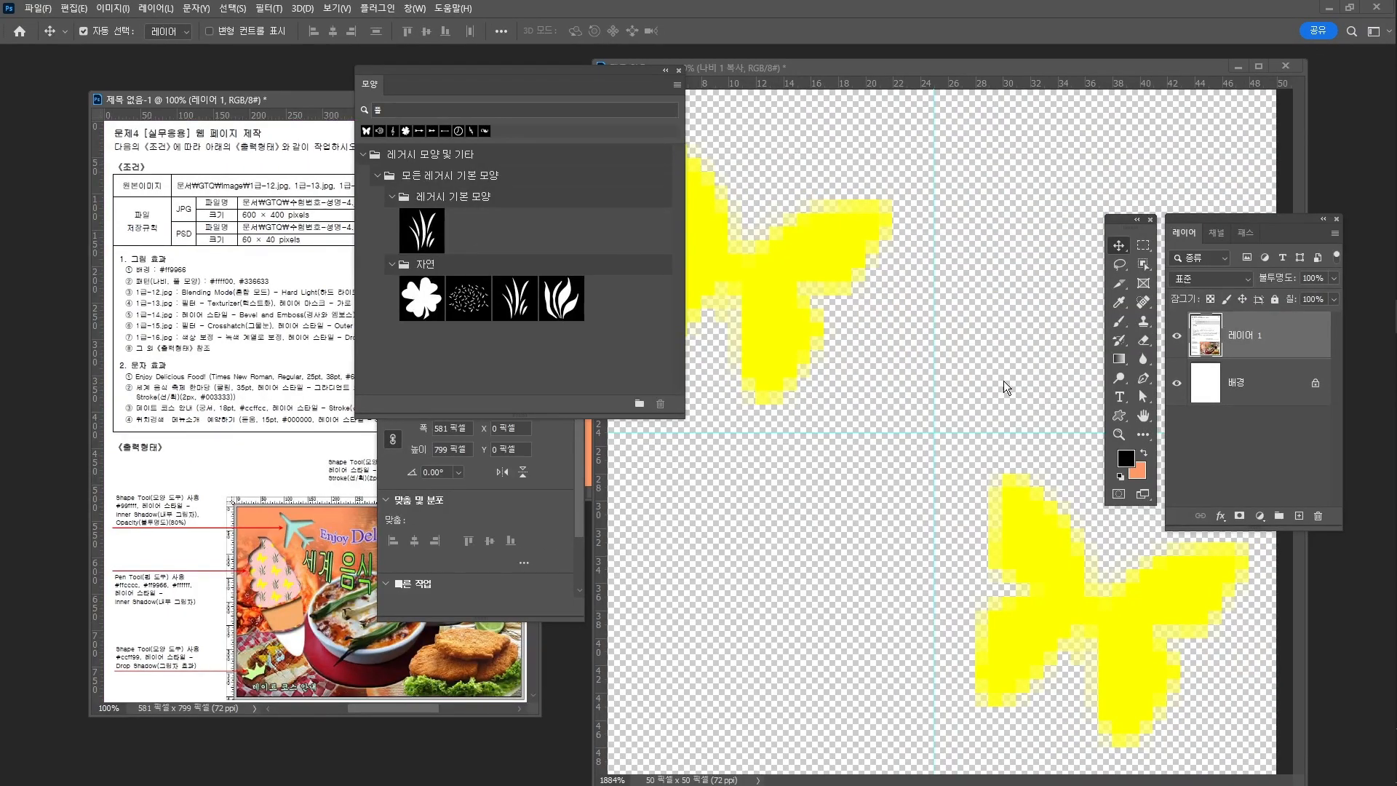
pyautogui.click(1122, 414)
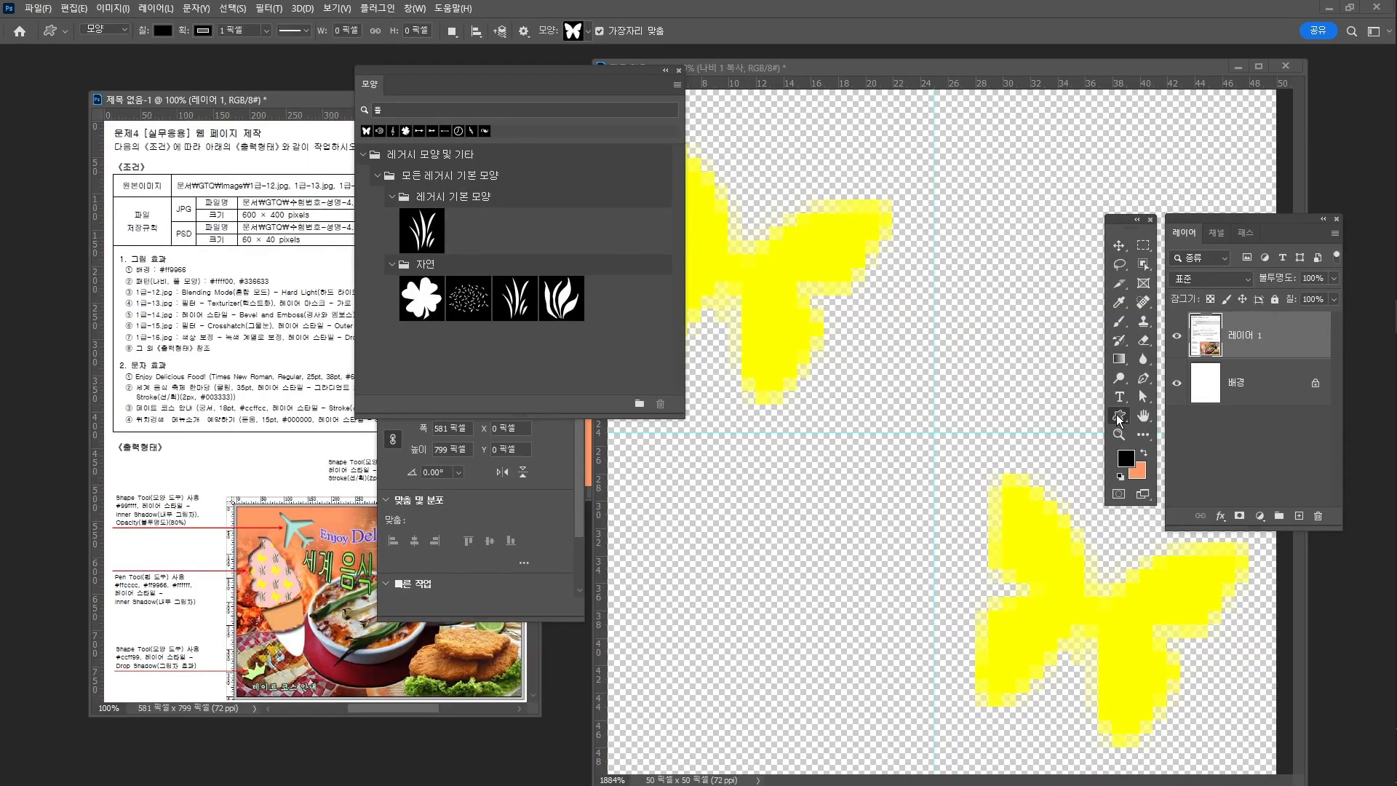
pyautogui.click(556, 504)
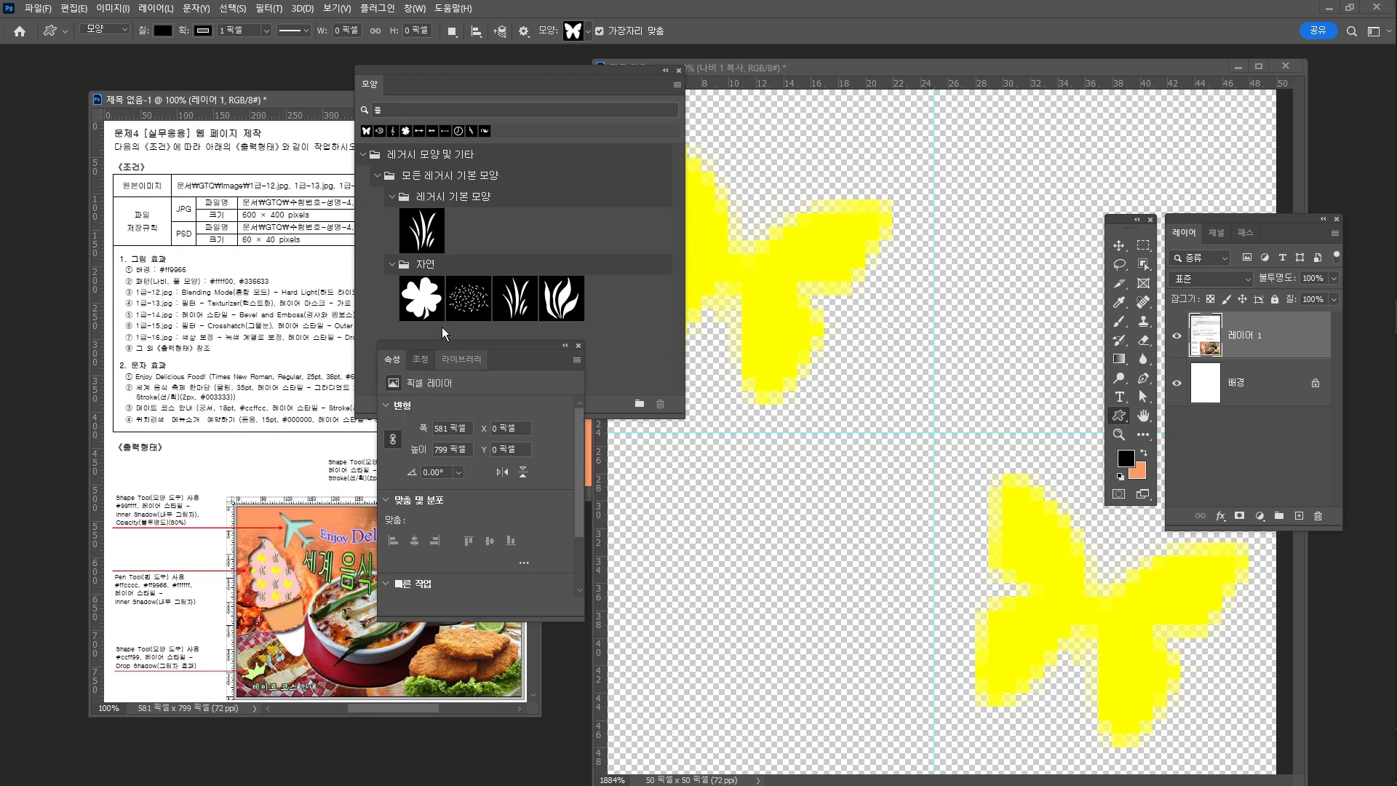
pyautogui.click(413, 233)
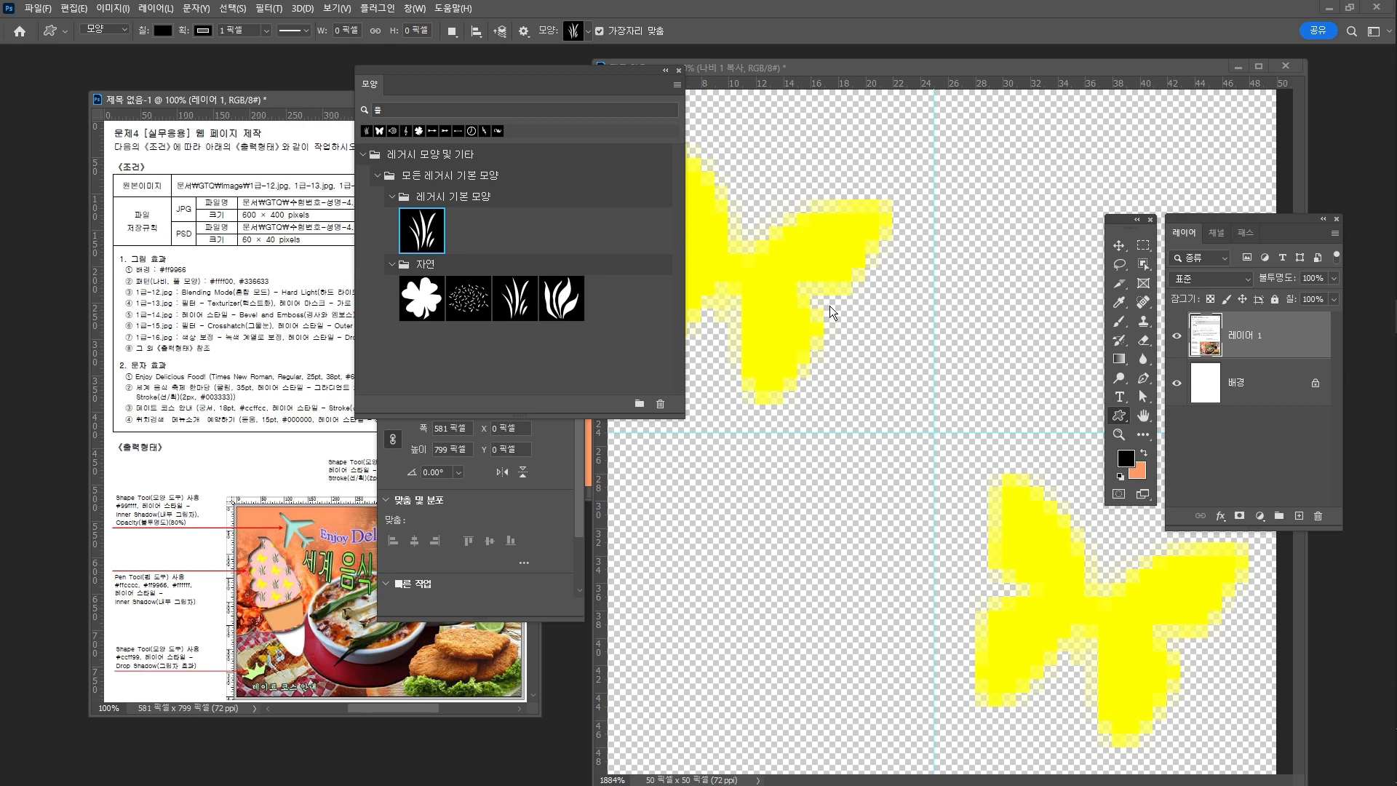
# Step: Draw the grass about 11 × 17 px in the pattern canvas's upper-right quadrant and set its fill to #336633
pyautogui.click(989, 181)
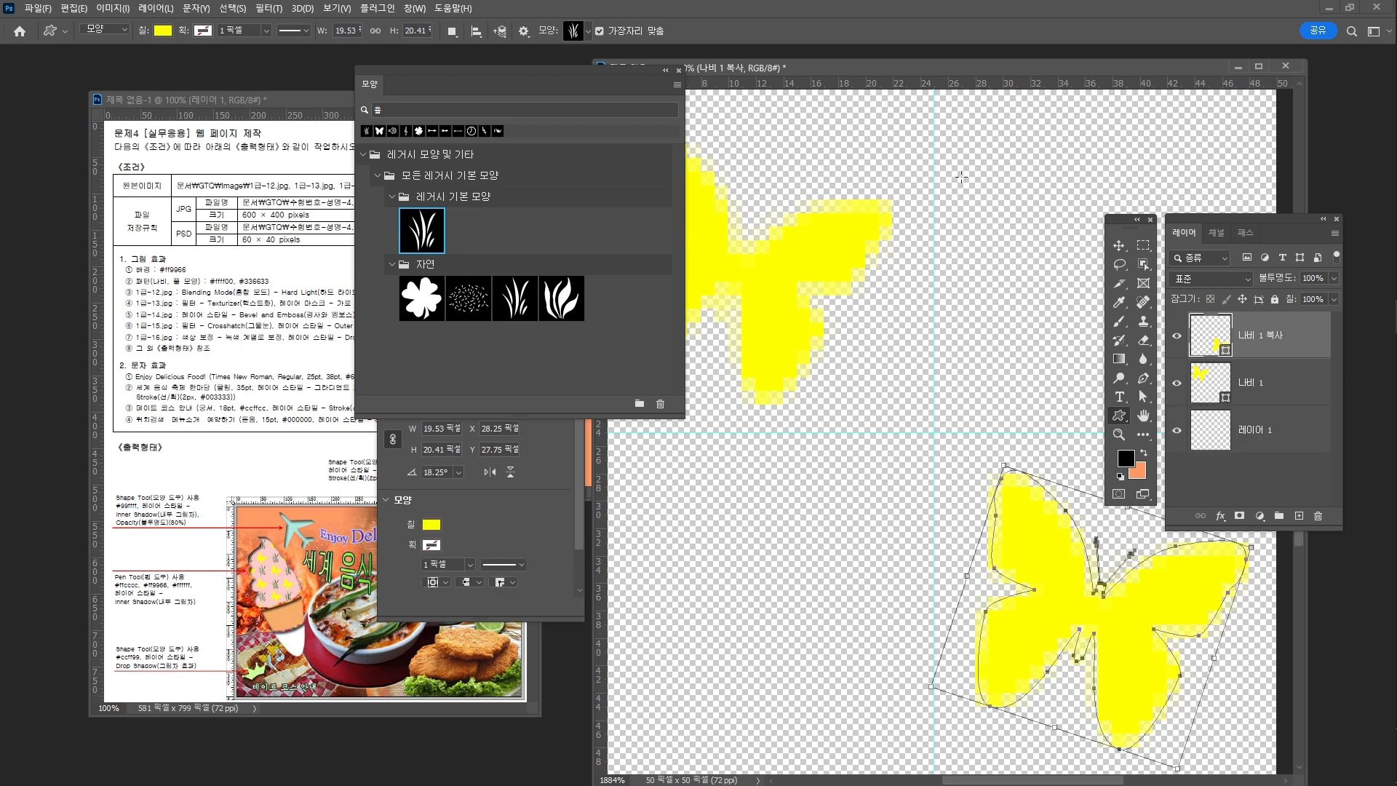
pyautogui.moveTo(961, 177); pyautogui.dragTo(1134, 399)
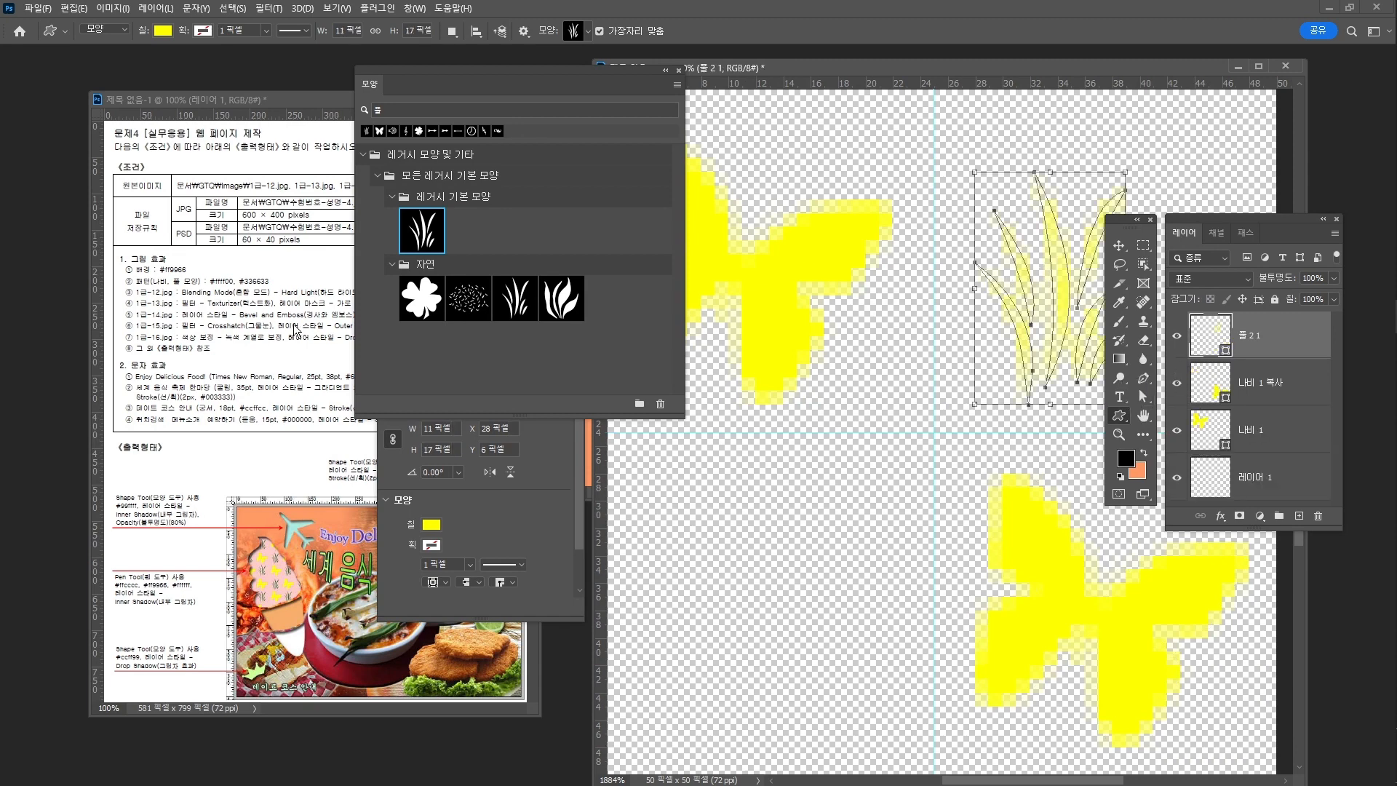
pyautogui.click(433, 525)
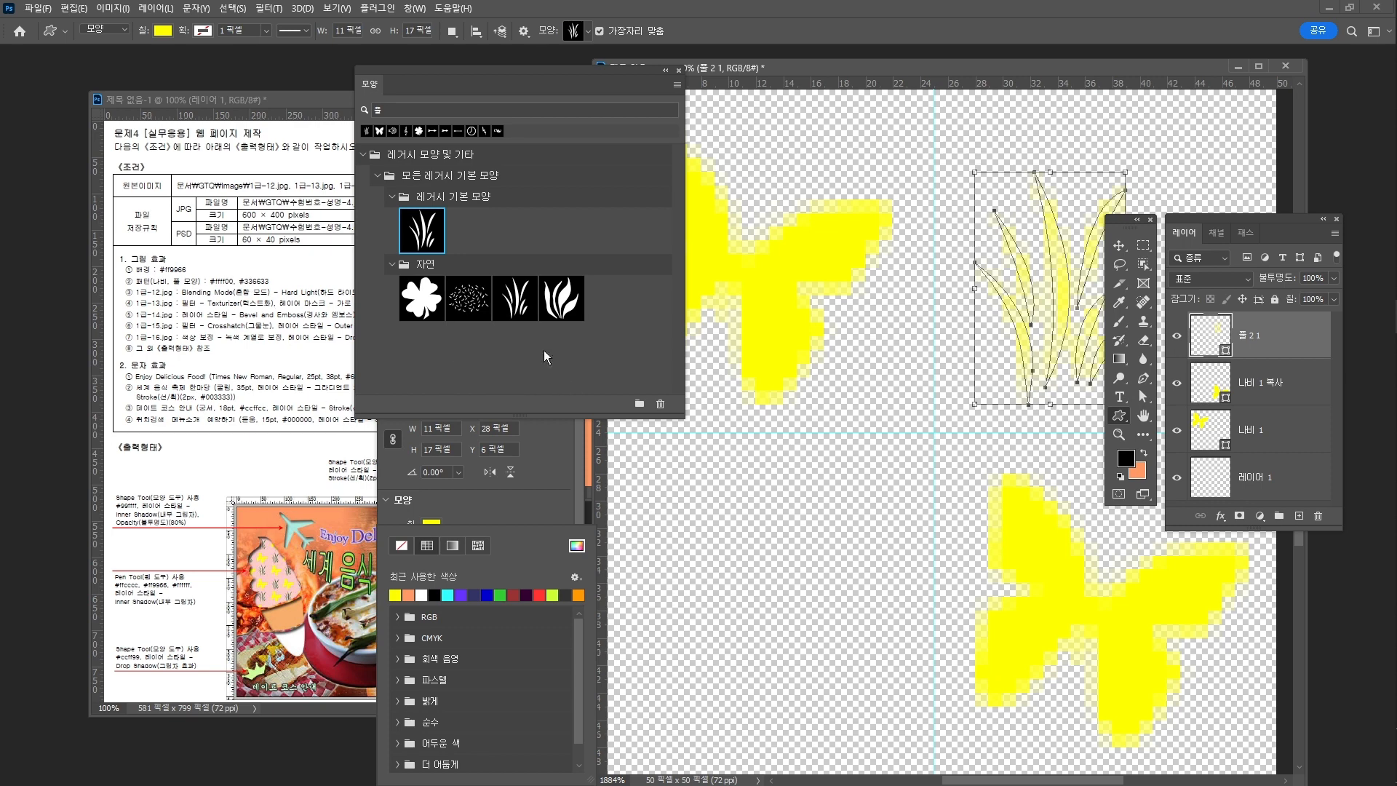
pyautogui.click(577, 545)
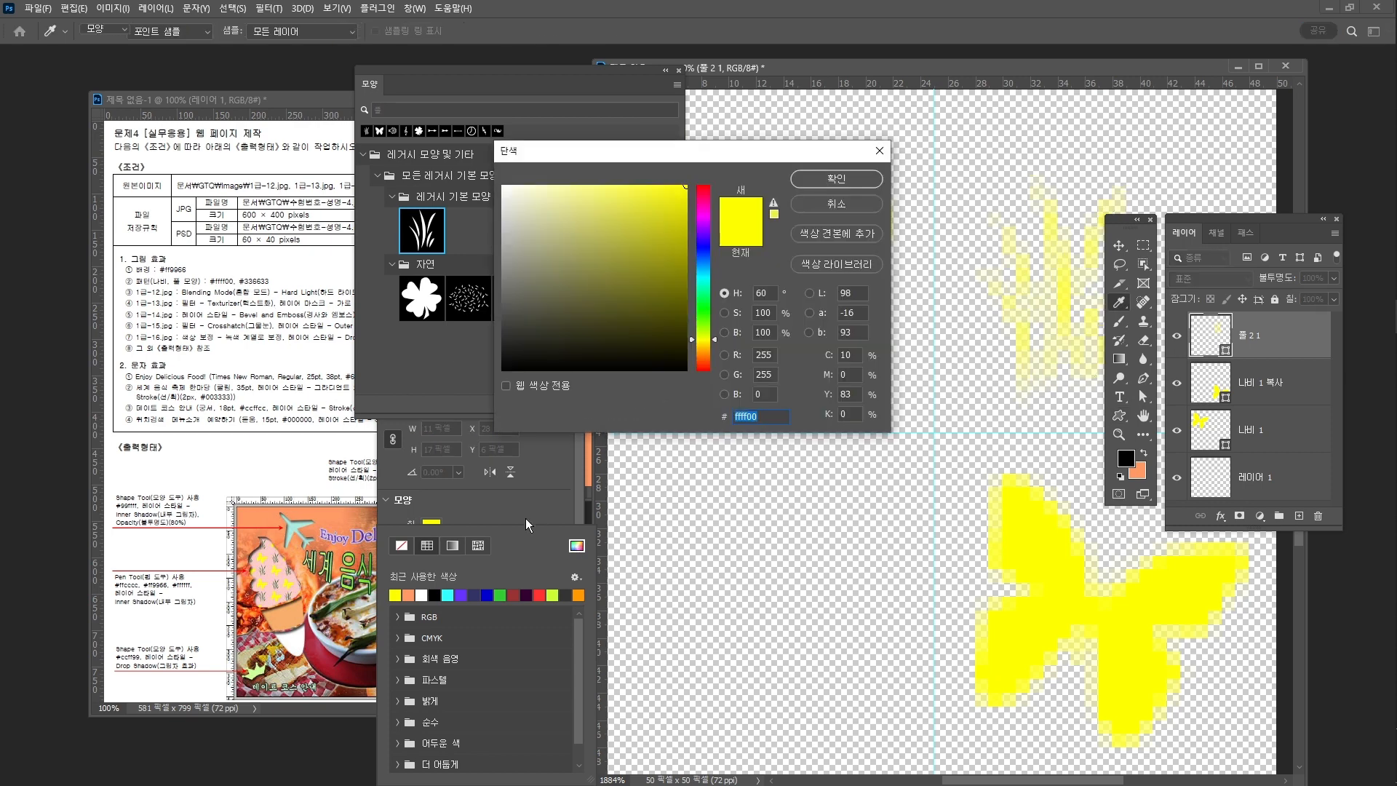
pyautogui.press('Return')
pyautogui.moveTo(493, 347); pyautogui.dragTo(626, 435)
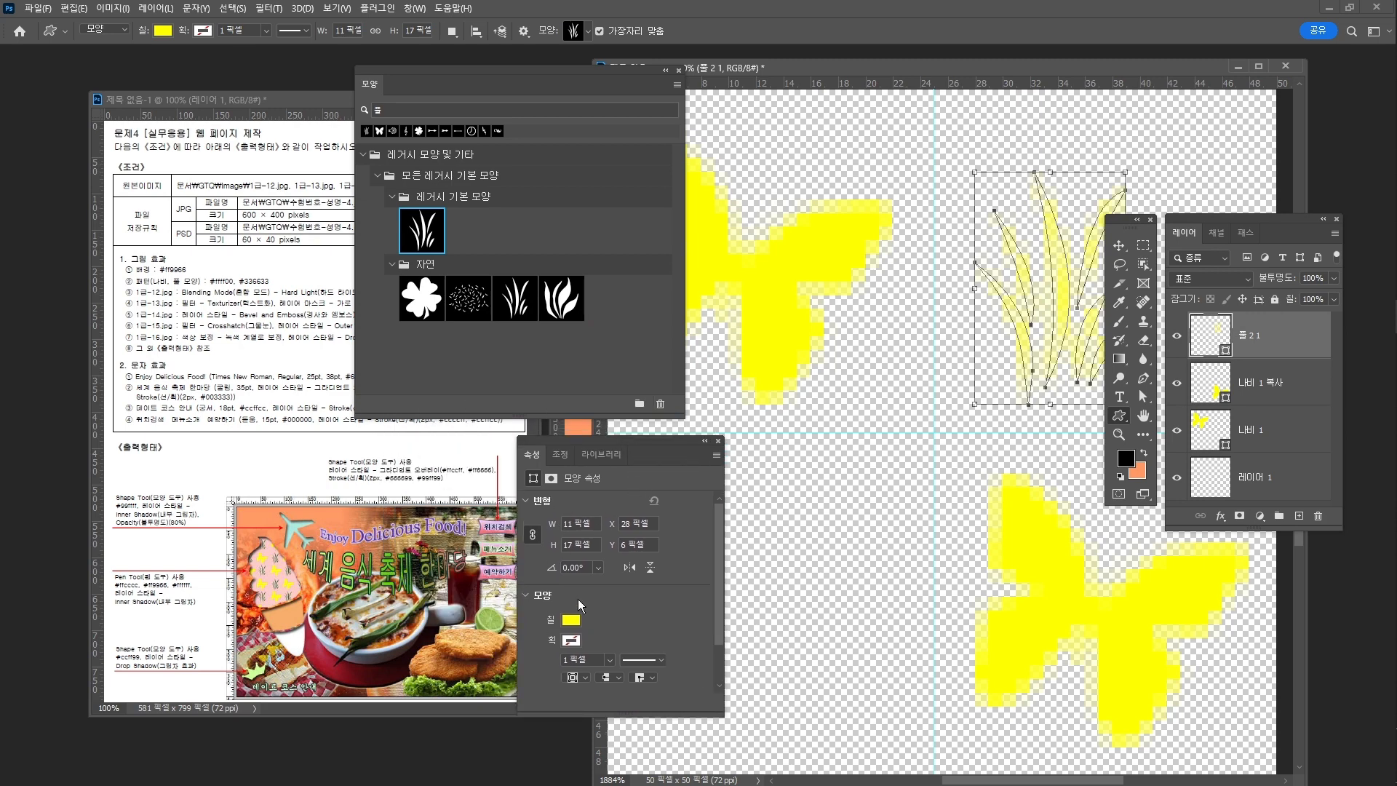
pyautogui.click(571, 620)
pyautogui.click(717, 545)
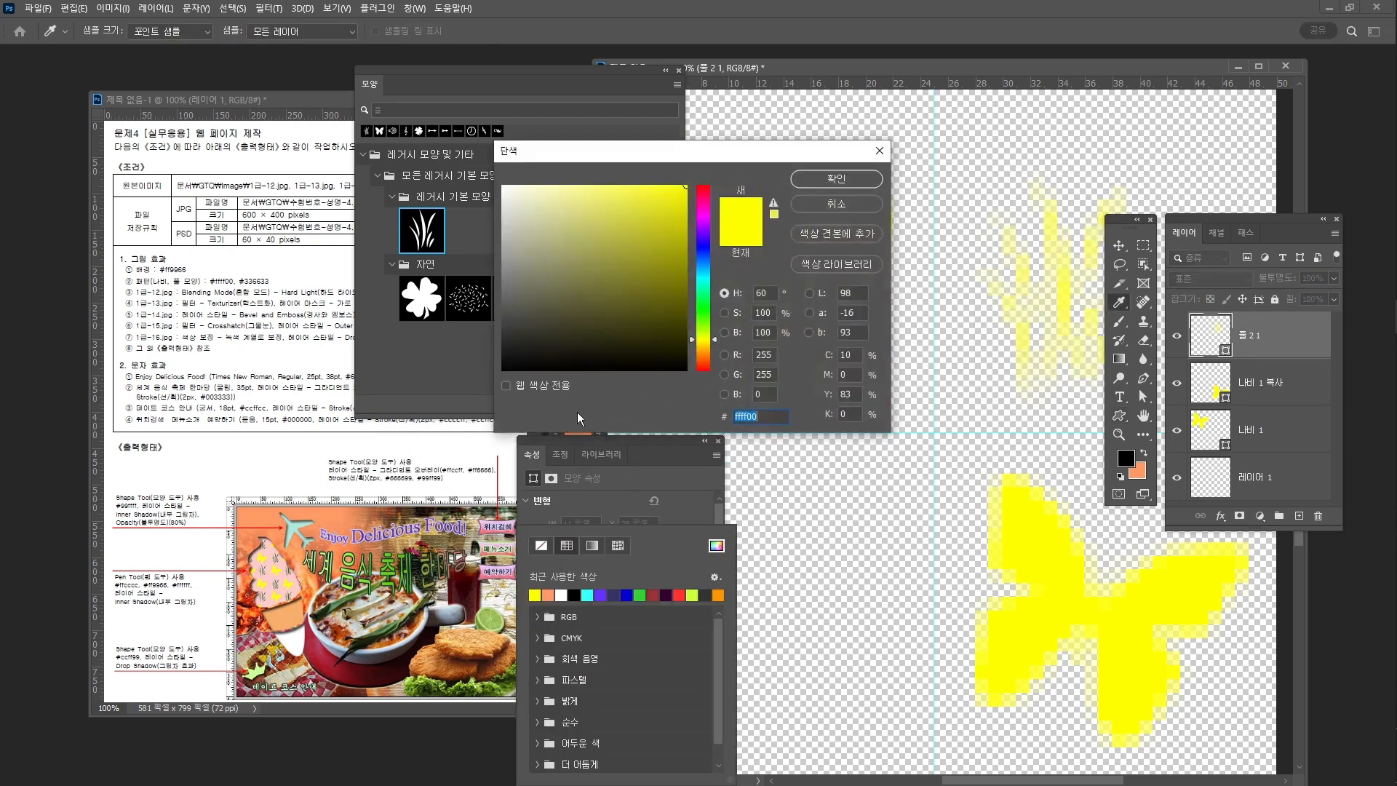
pyautogui.write('336633')
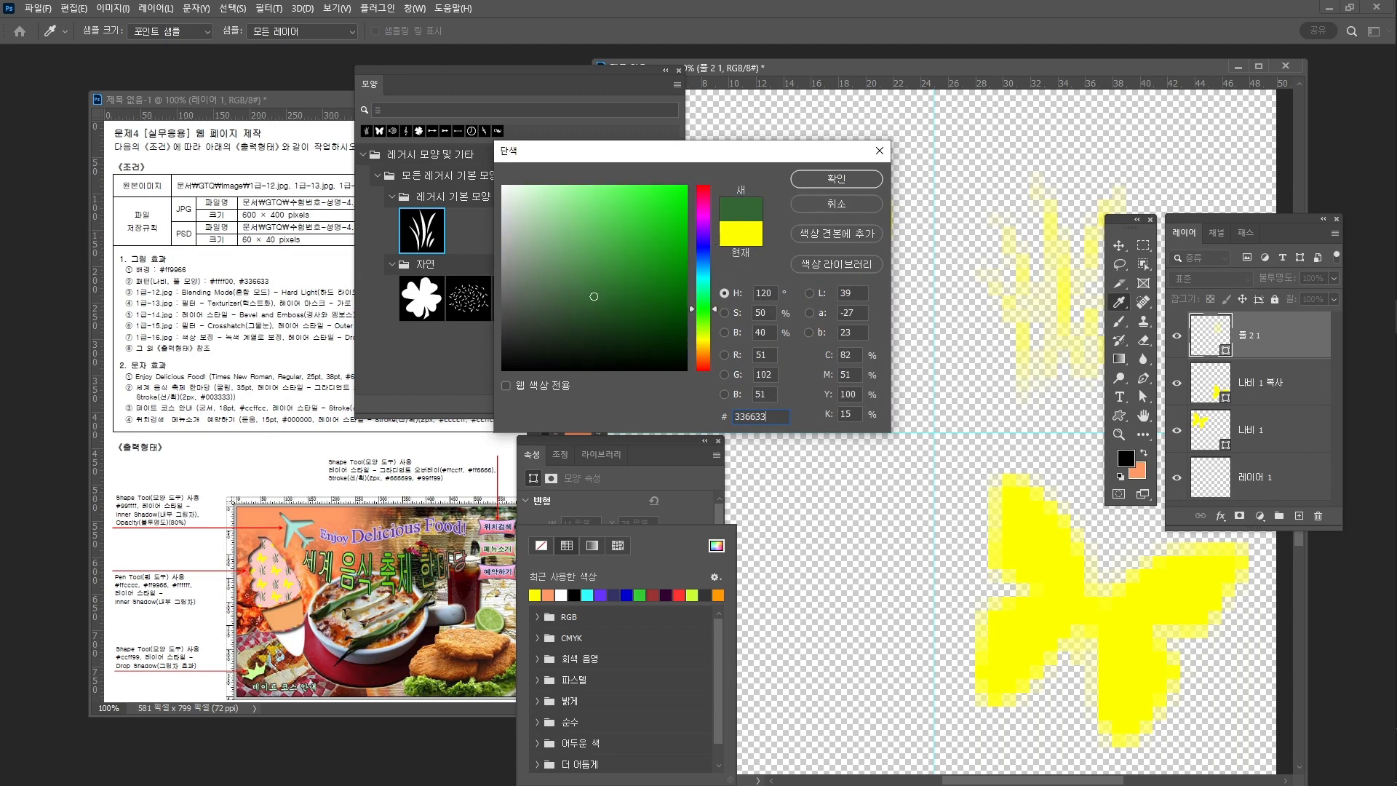
pyautogui.press('Return')
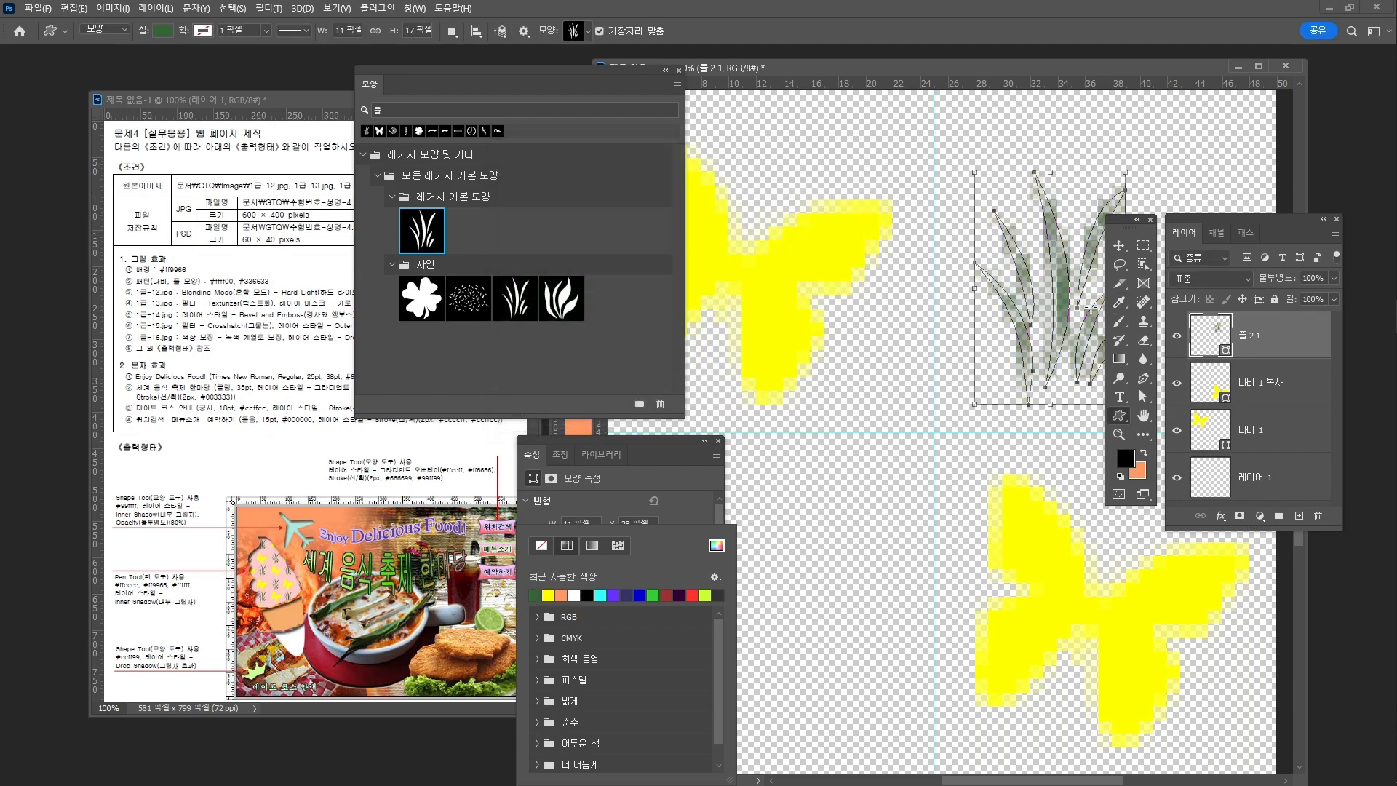
pyautogui.press('Escape')
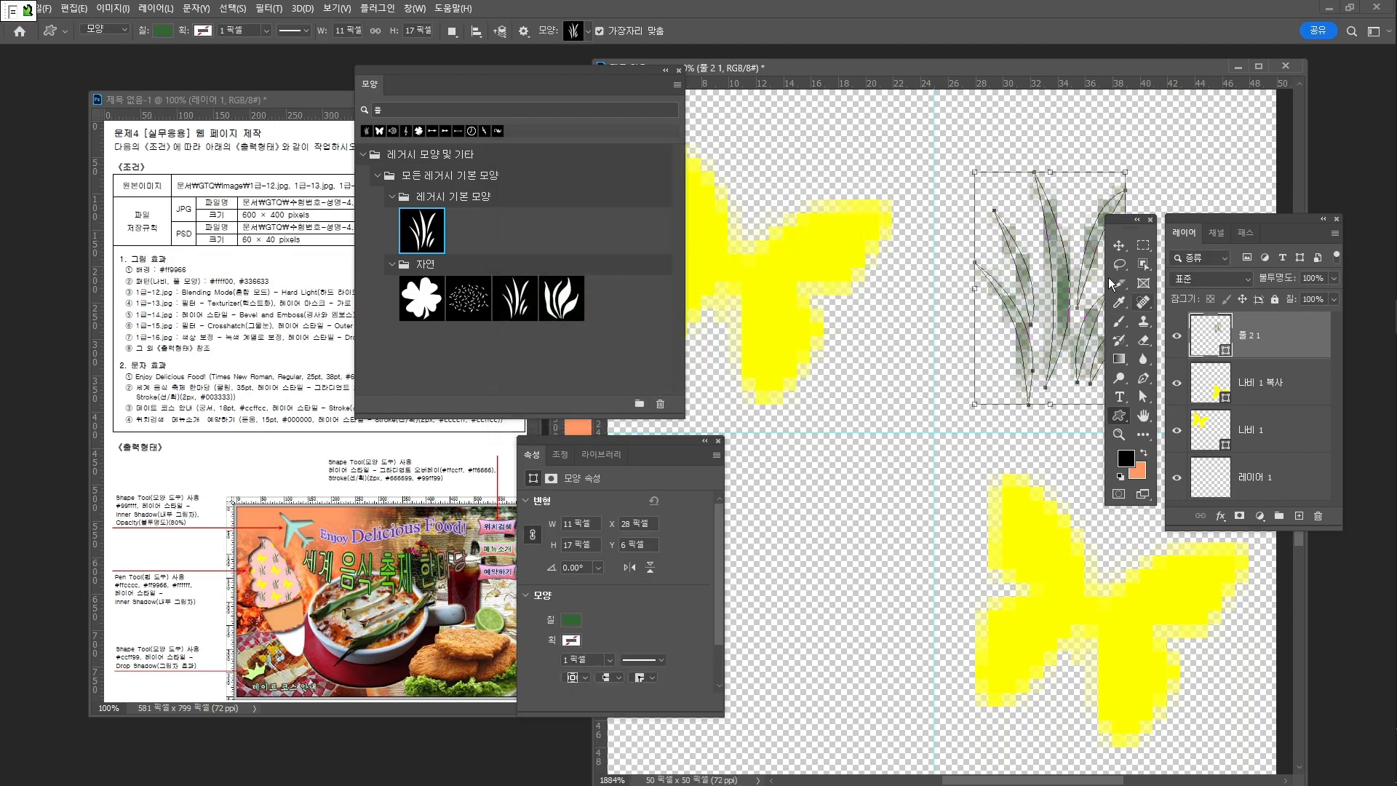
# Step: Duplicate the grass into the canvas's lower-left quadrant, at about X 8 px, Y 29 px, and close the shape library
pyautogui.press('v')
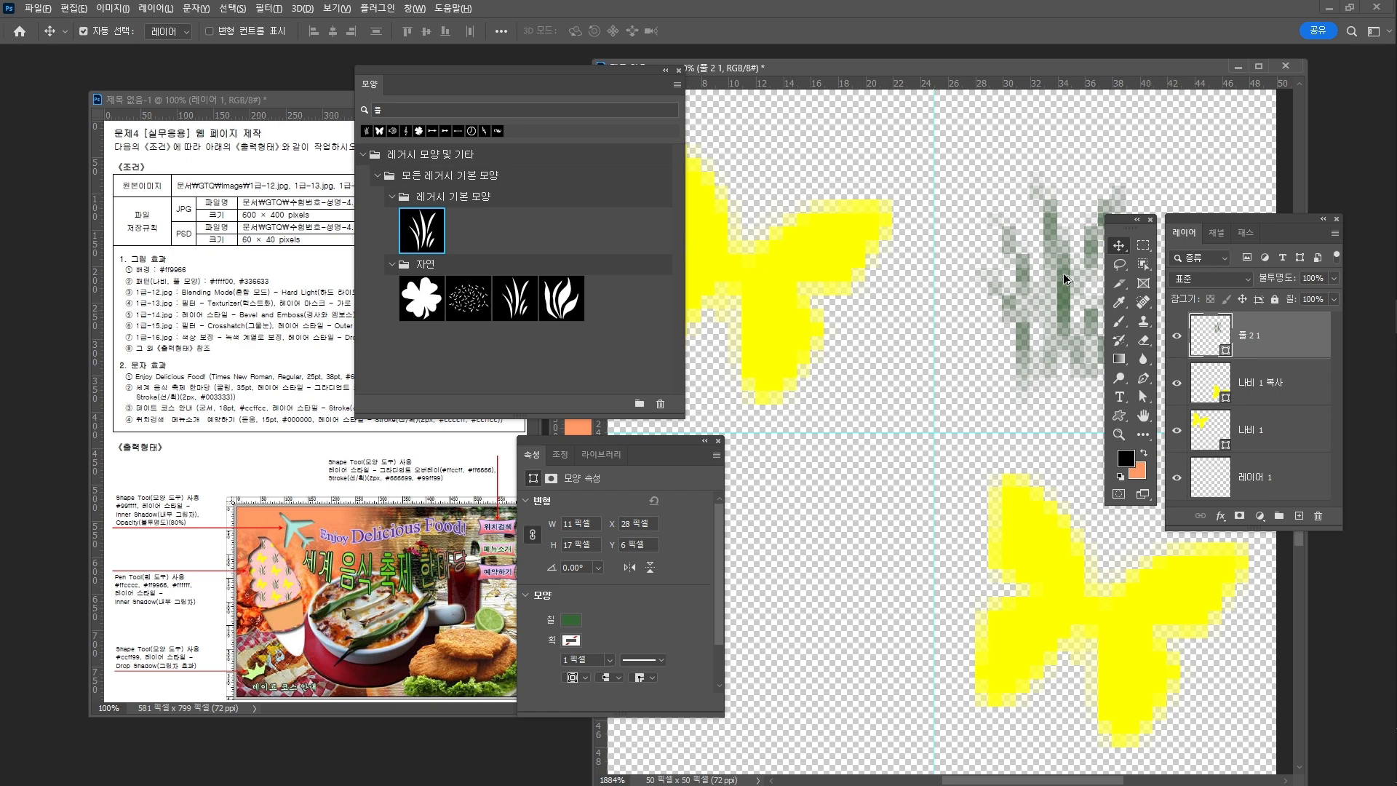
pyautogui.moveTo(1064, 273); pyautogui.dragTo(793, 607)
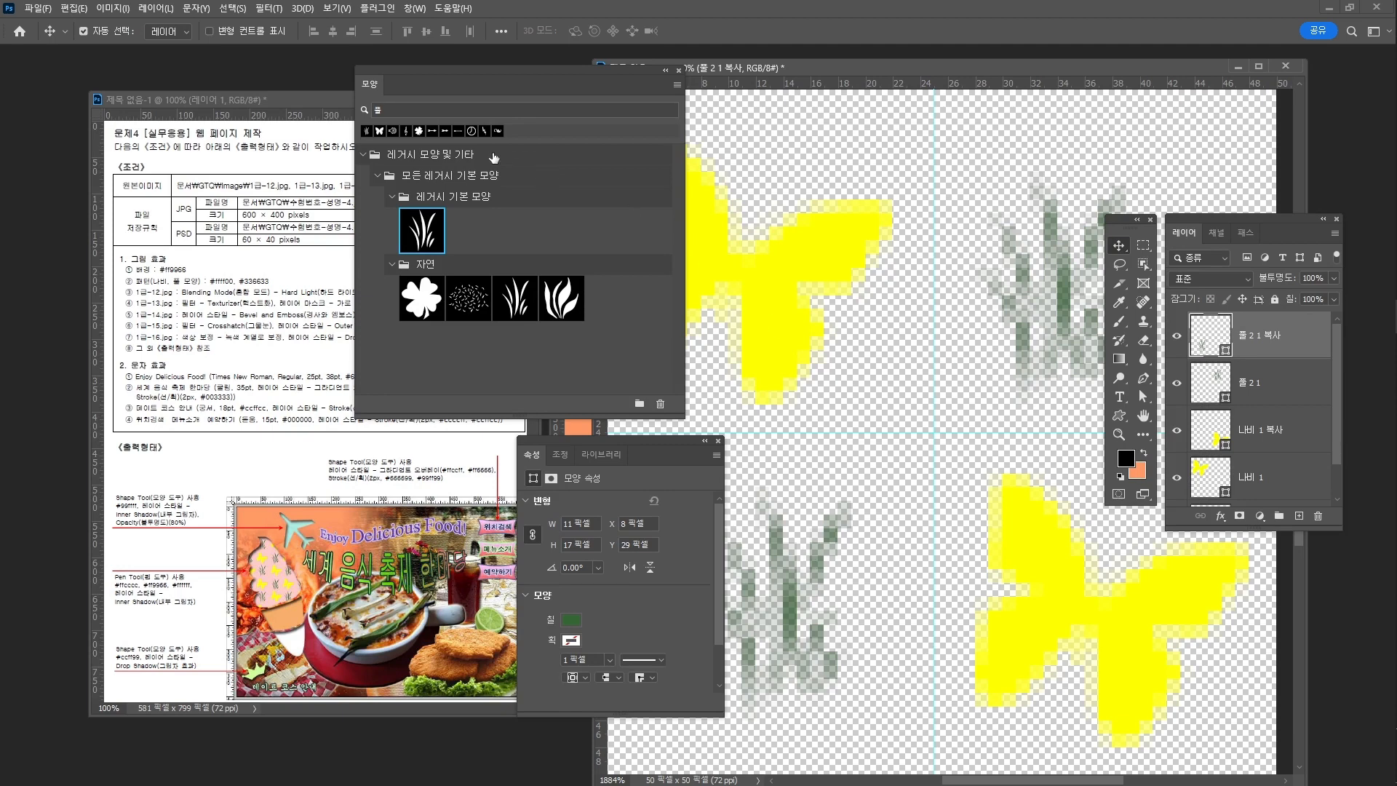
pyautogui.click(679, 71)
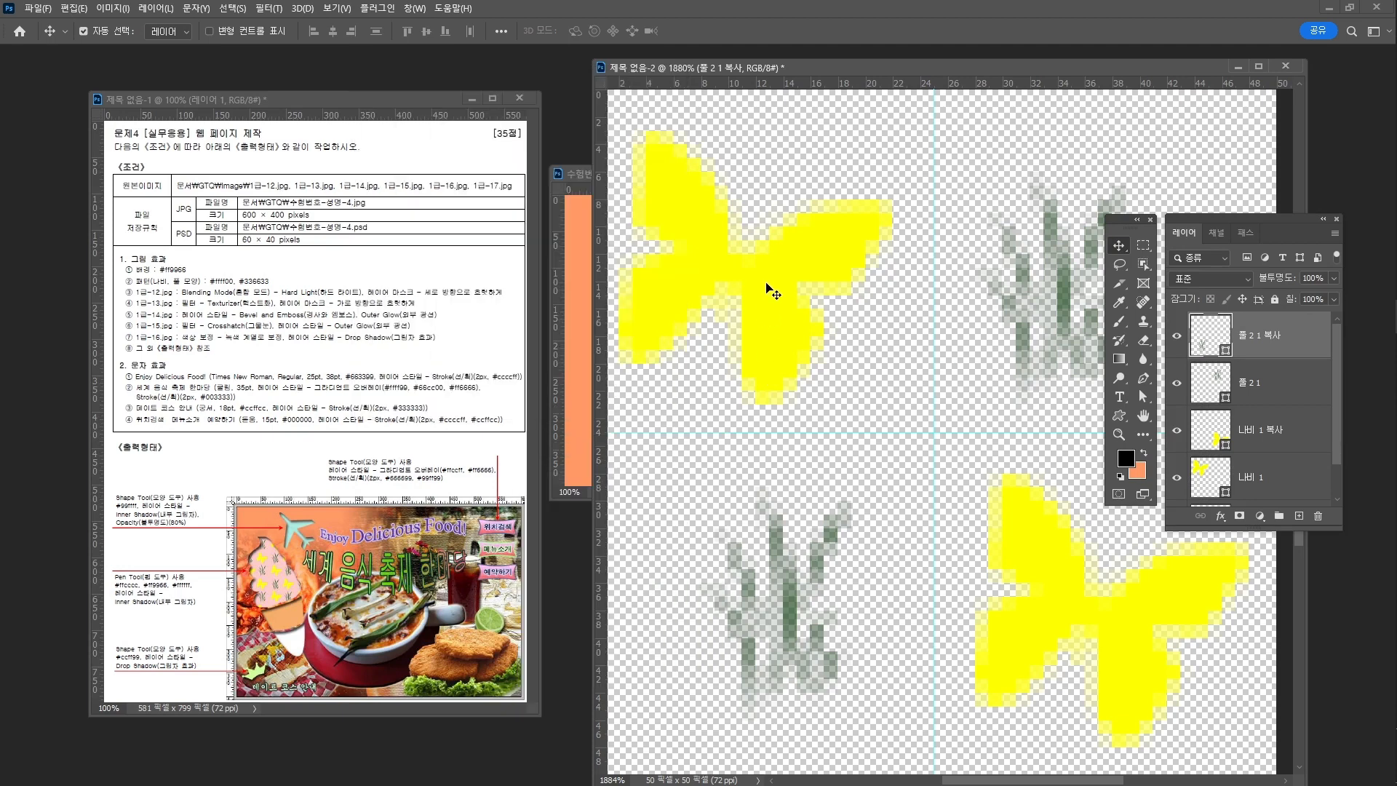
# Step: Shift the upper-left butterfly about 1 px to the right within its quadrant
pyautogui.moveTo(770, 287); pyautogui.dragTo(794, 290)
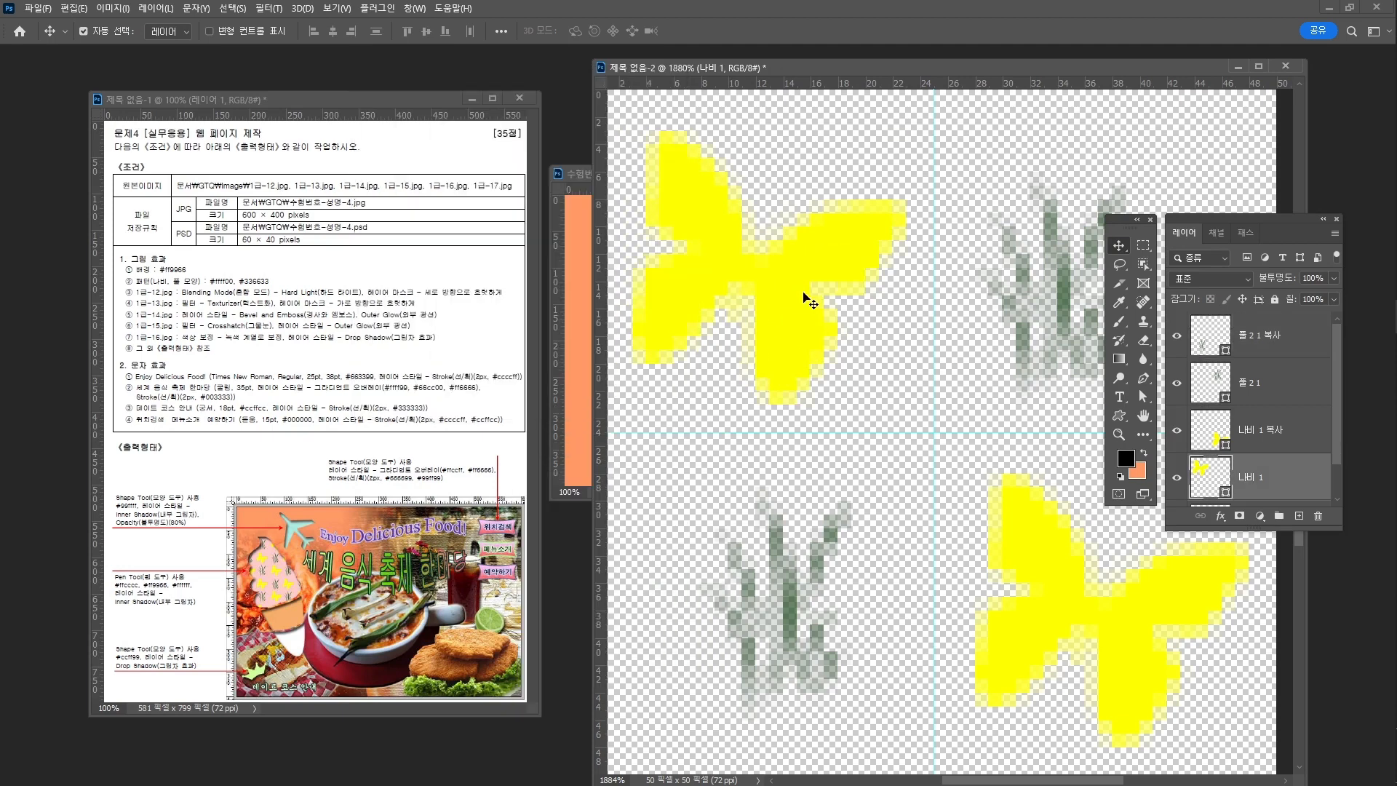
pyautogui.click(893, 446)
pyautogui.hotkey('ctrl', '-')
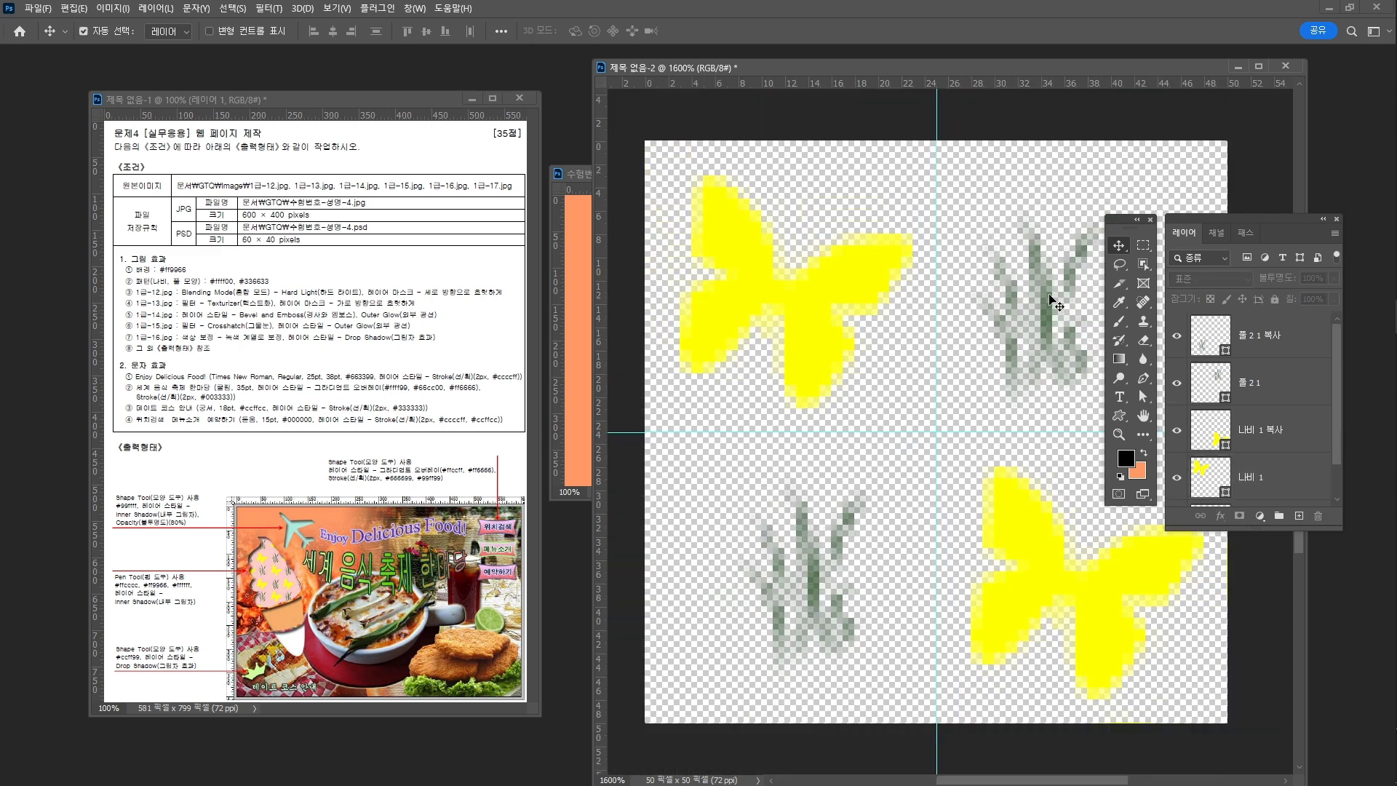
# Step: Move the upper-right grass about 5 px right and the lower-left grass about 3 px left to balance the pattern
pyautogui.moveTo(1055, 304); pyautogui.dragTo(1087, 290)
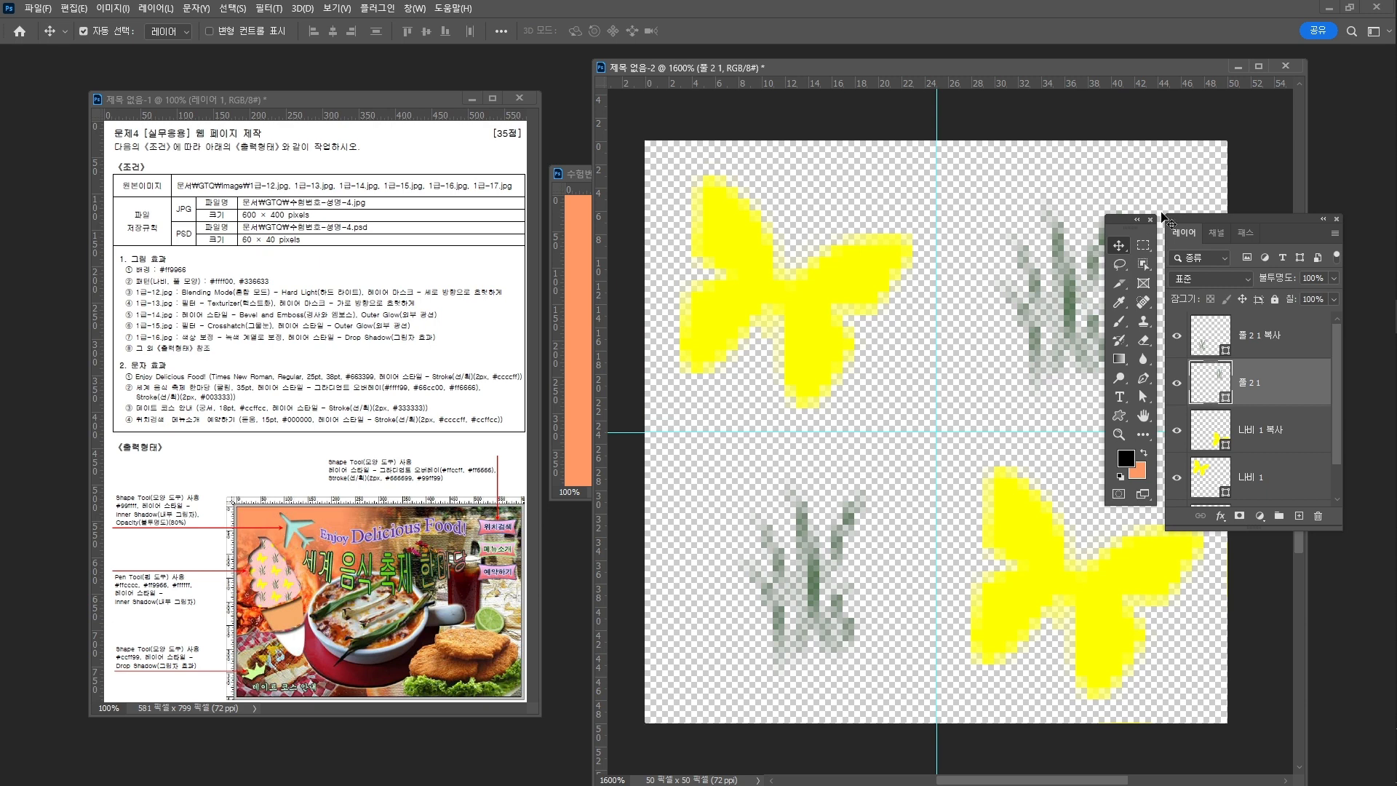
pyautogui.moveTo(1129, 219); pyautogui.dragTo(926, 356)
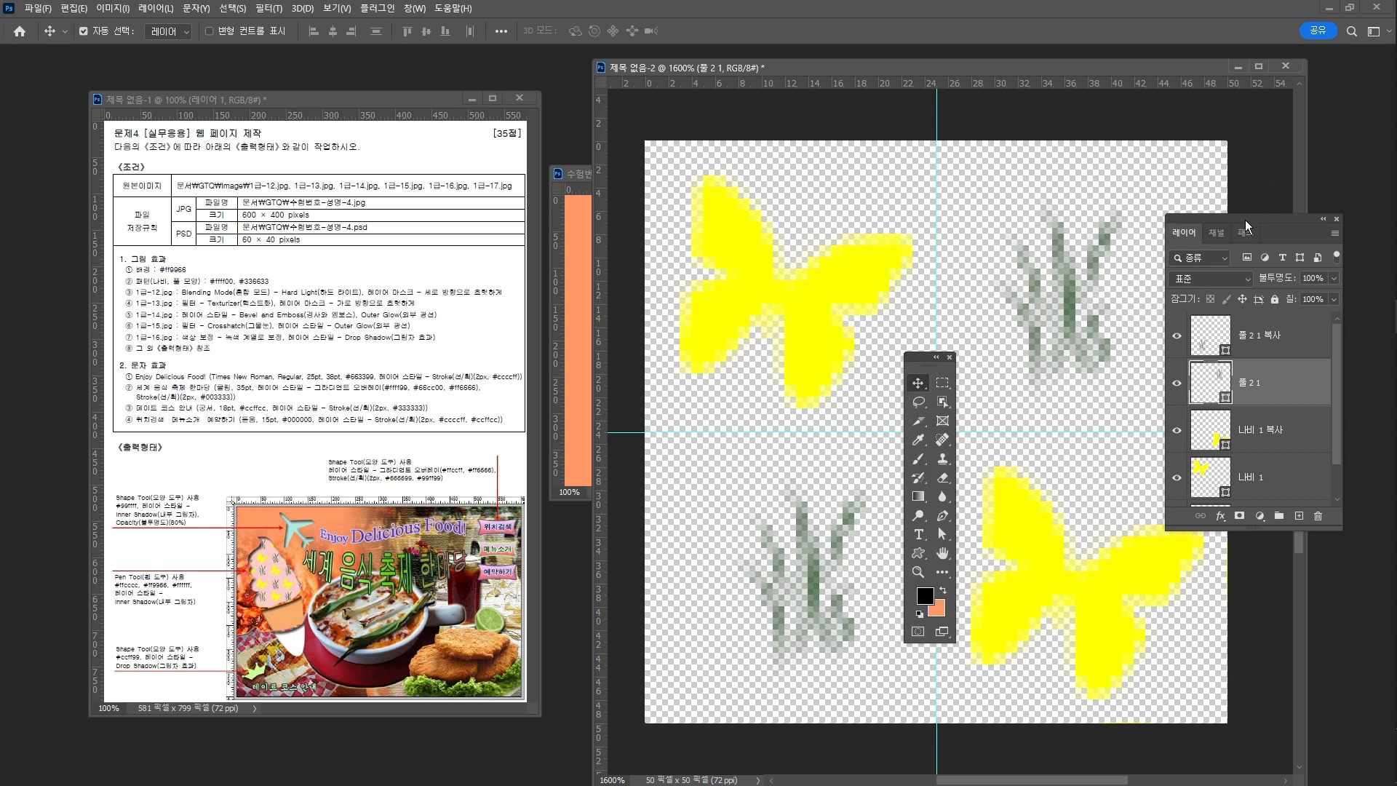
pyautogui.moveTo(1247, 227); pyautogui.dragTo(1271, 230)
pyautogui.moveTo(1066, 274); pyautogui.dragTo(1096, 270)
pyautogui.click(804, 577)
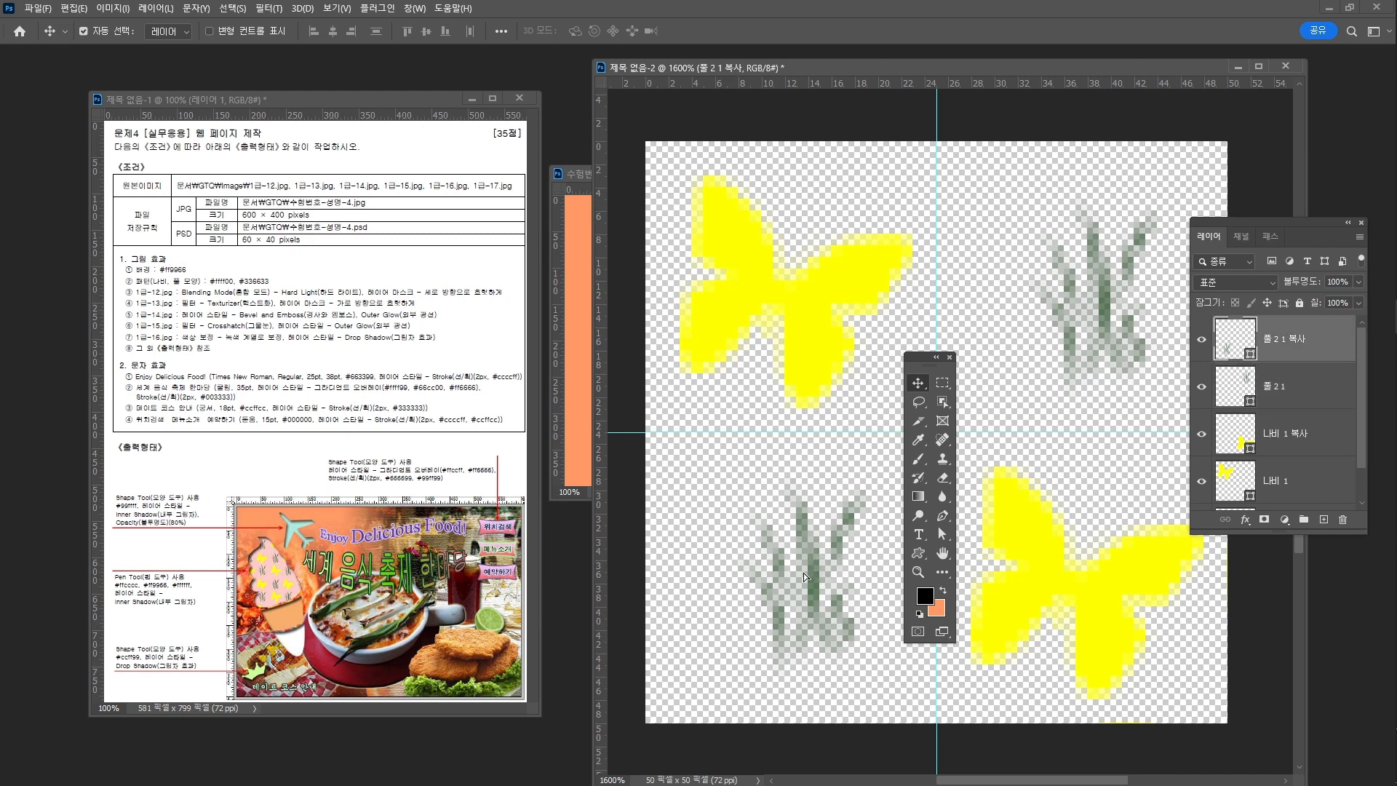
pyautogui.moveTo(805, 577); pyautogui.dragTo(769, 578)
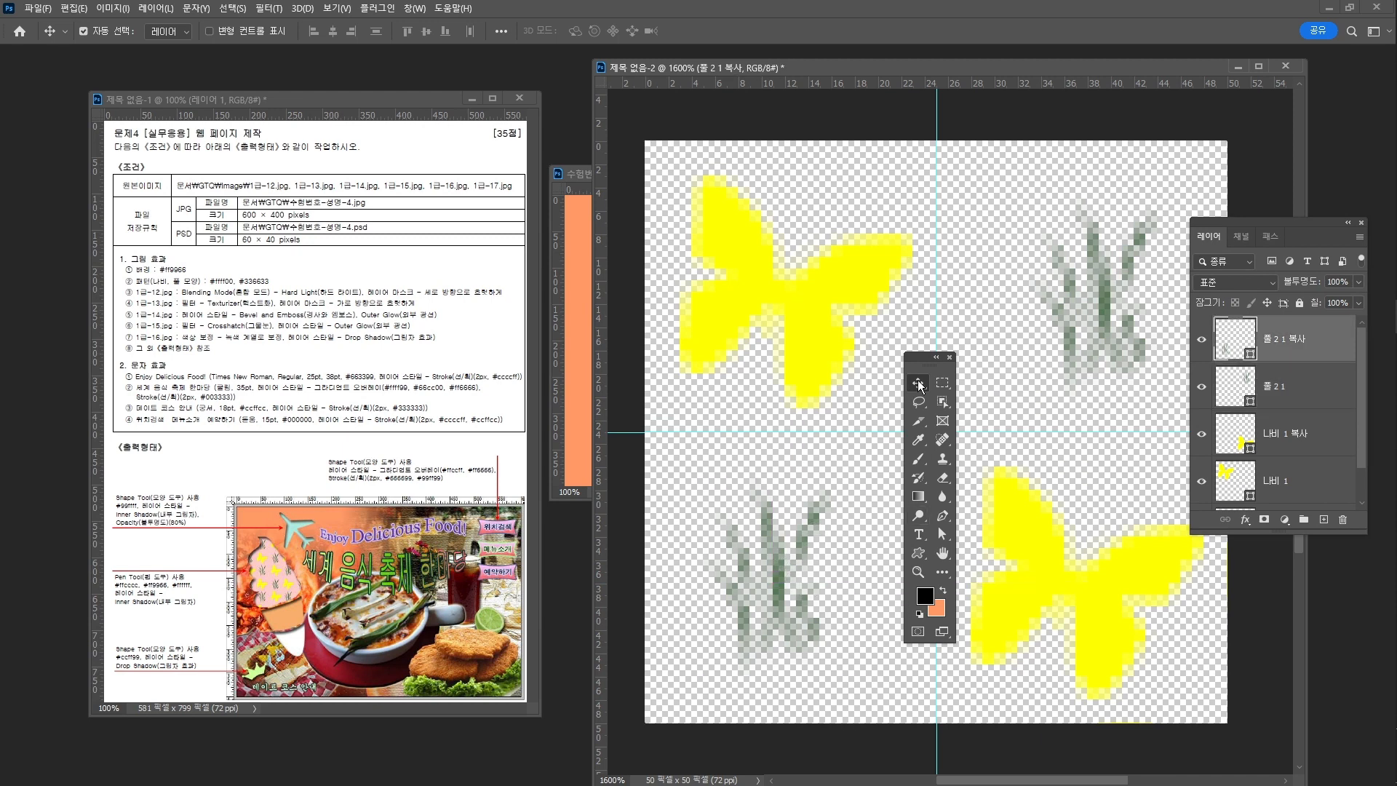
# Step: Define the butterfly and grass tile as a pattern named 나비 풀
pyautogui.moveTo(928, 372); pyautogui.dragTo(1150, 237)
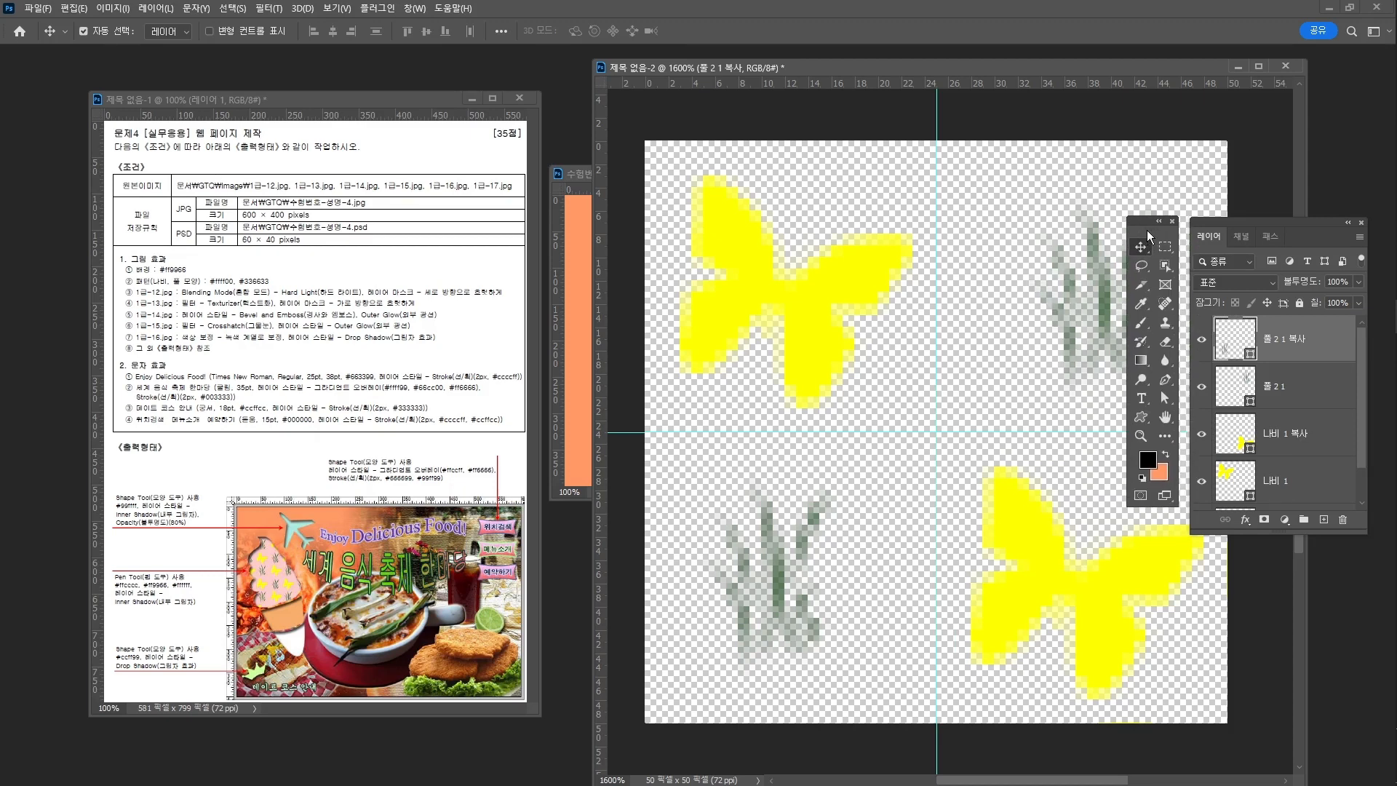
pyautogui.click(85, 8)
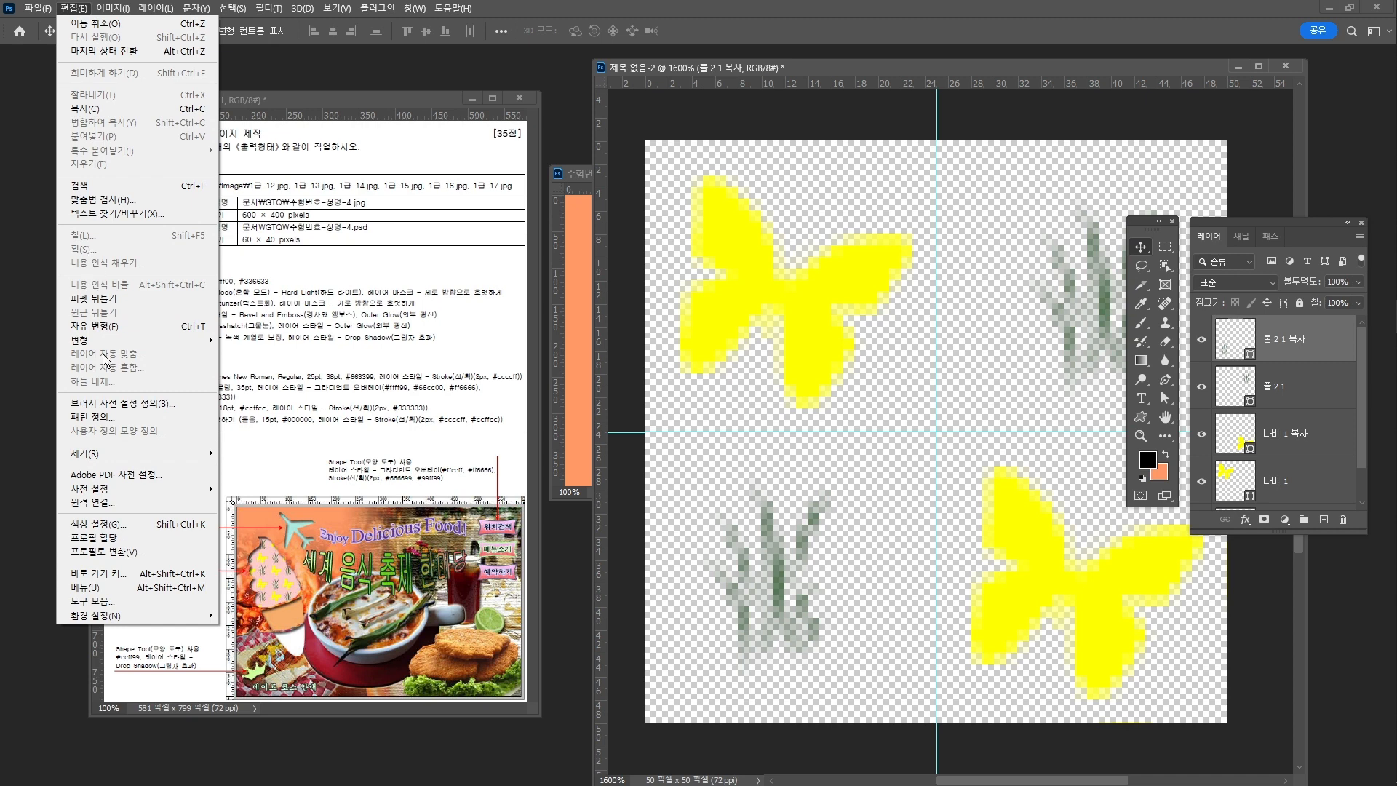
pyautogui.click(122, 420)
pyautogui.write('ㄴ')
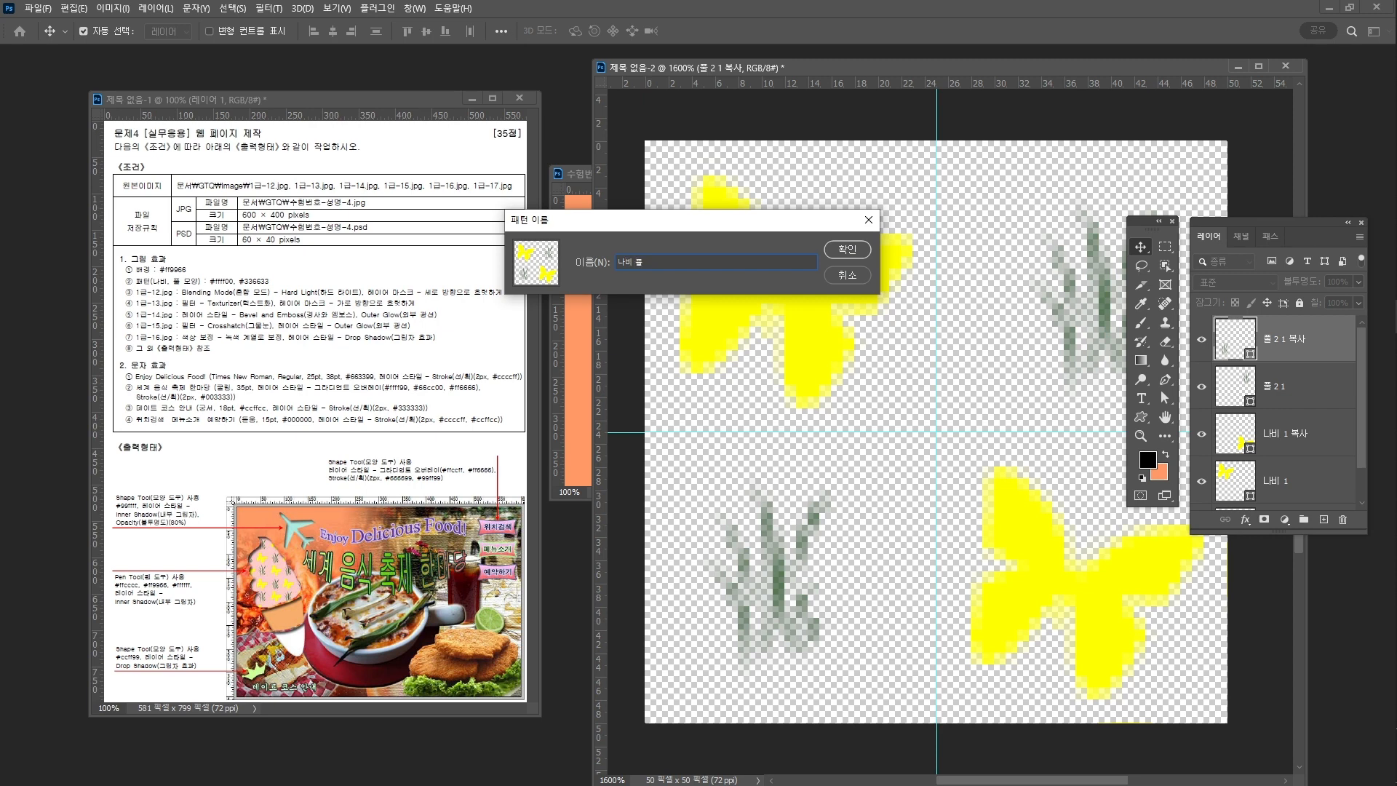
pyautogui.press('Return')
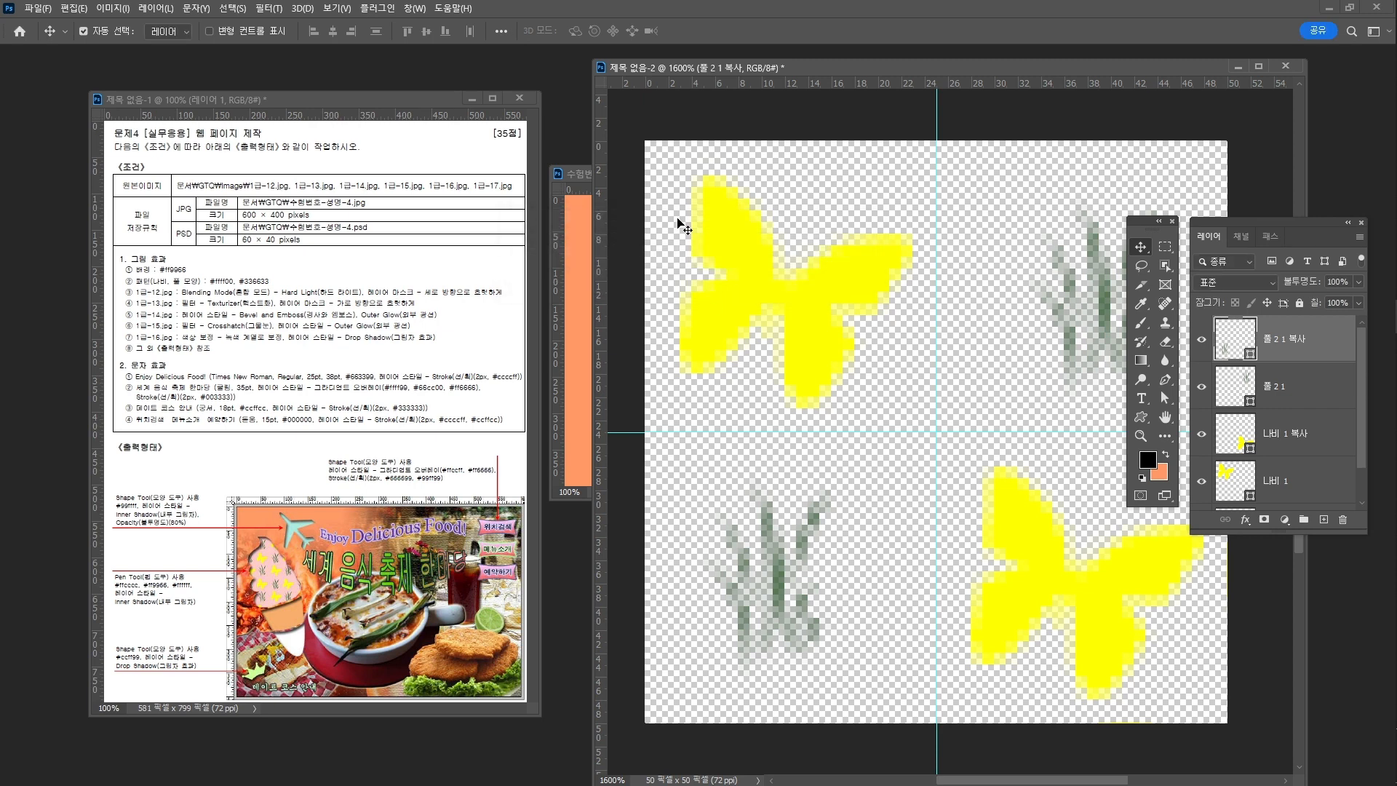
# Step: Close the pattern tile document without saving and reposition the 수험번호-성명-4 image window in the workspace
pyautogui.click(1286, 66)
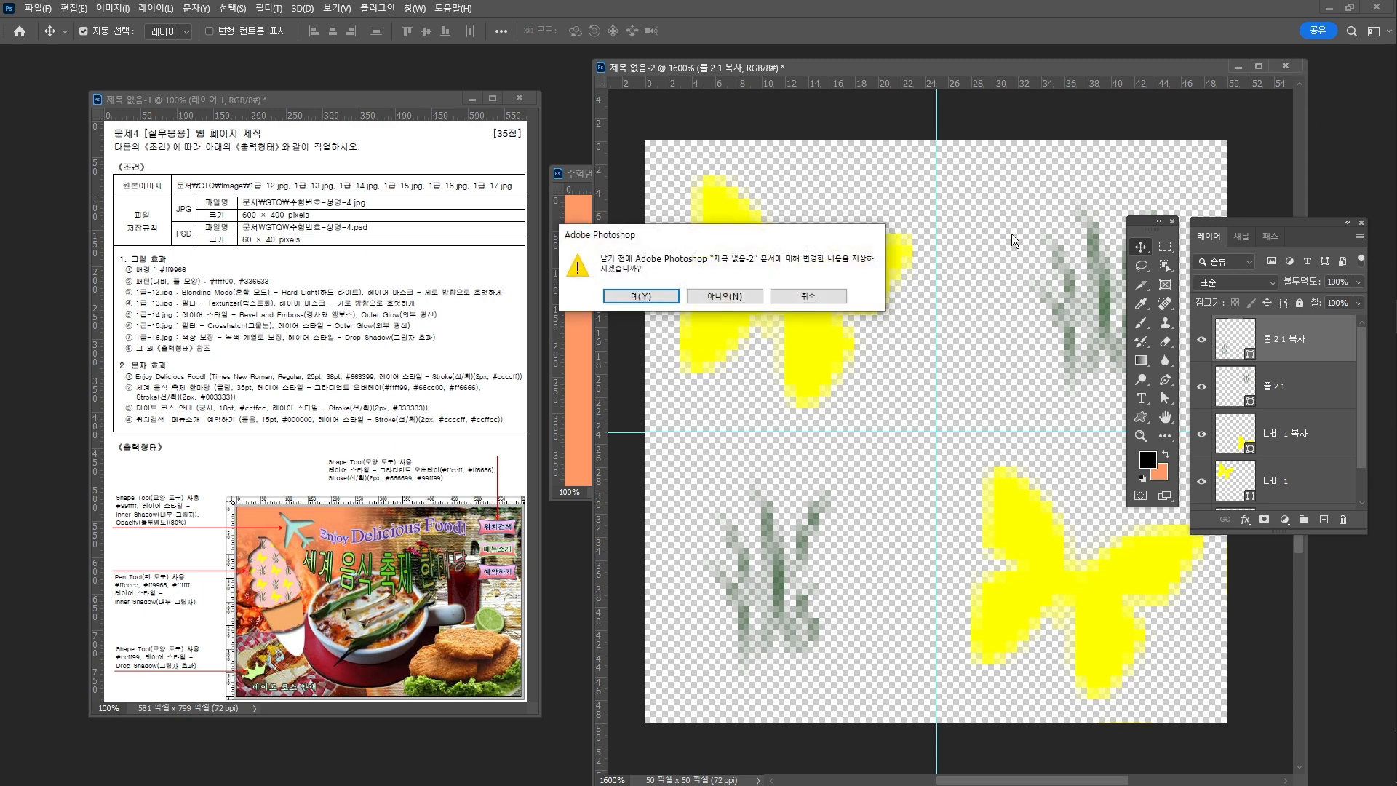
pyautogui.click(747, 298)
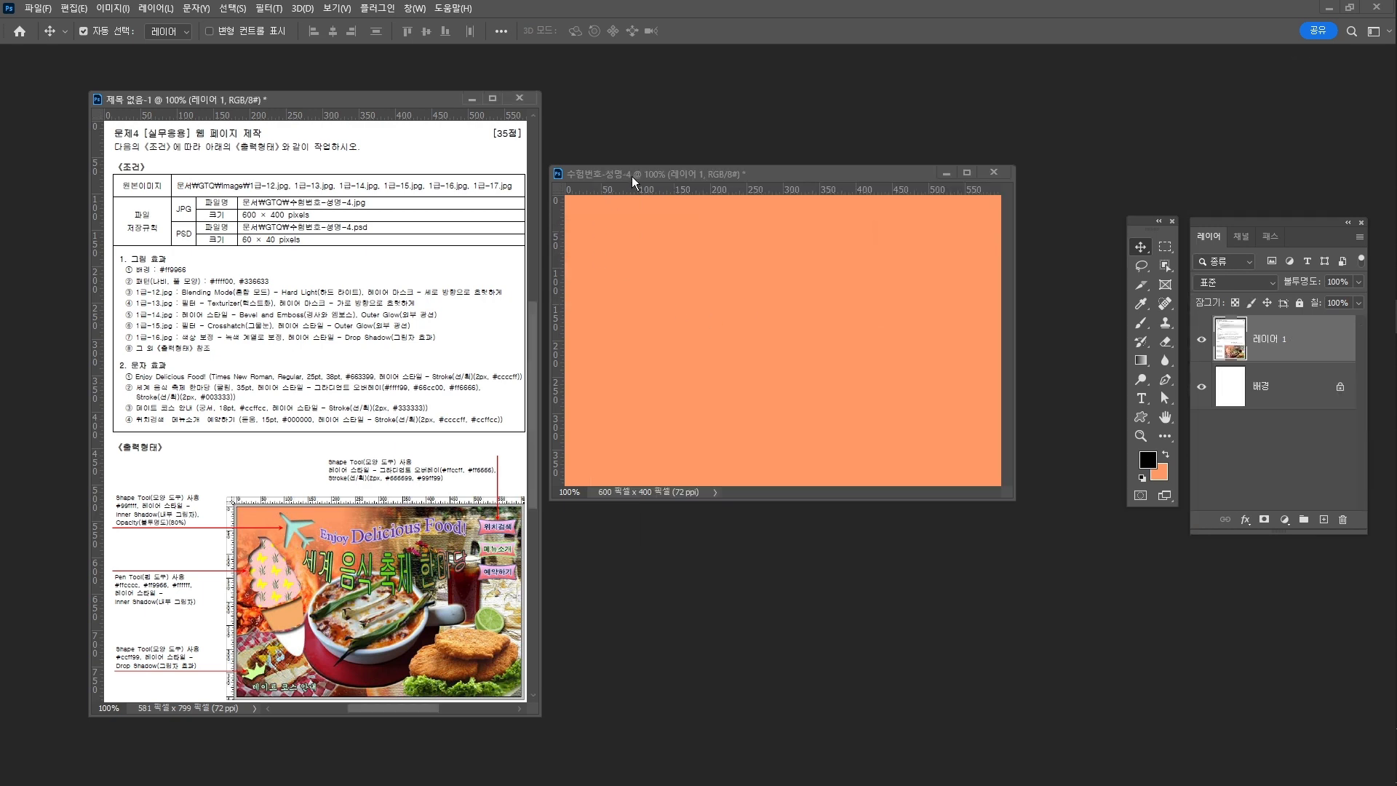
pyautogui.moveTo(704, 177); pyautogui.dragTo(761, 160)
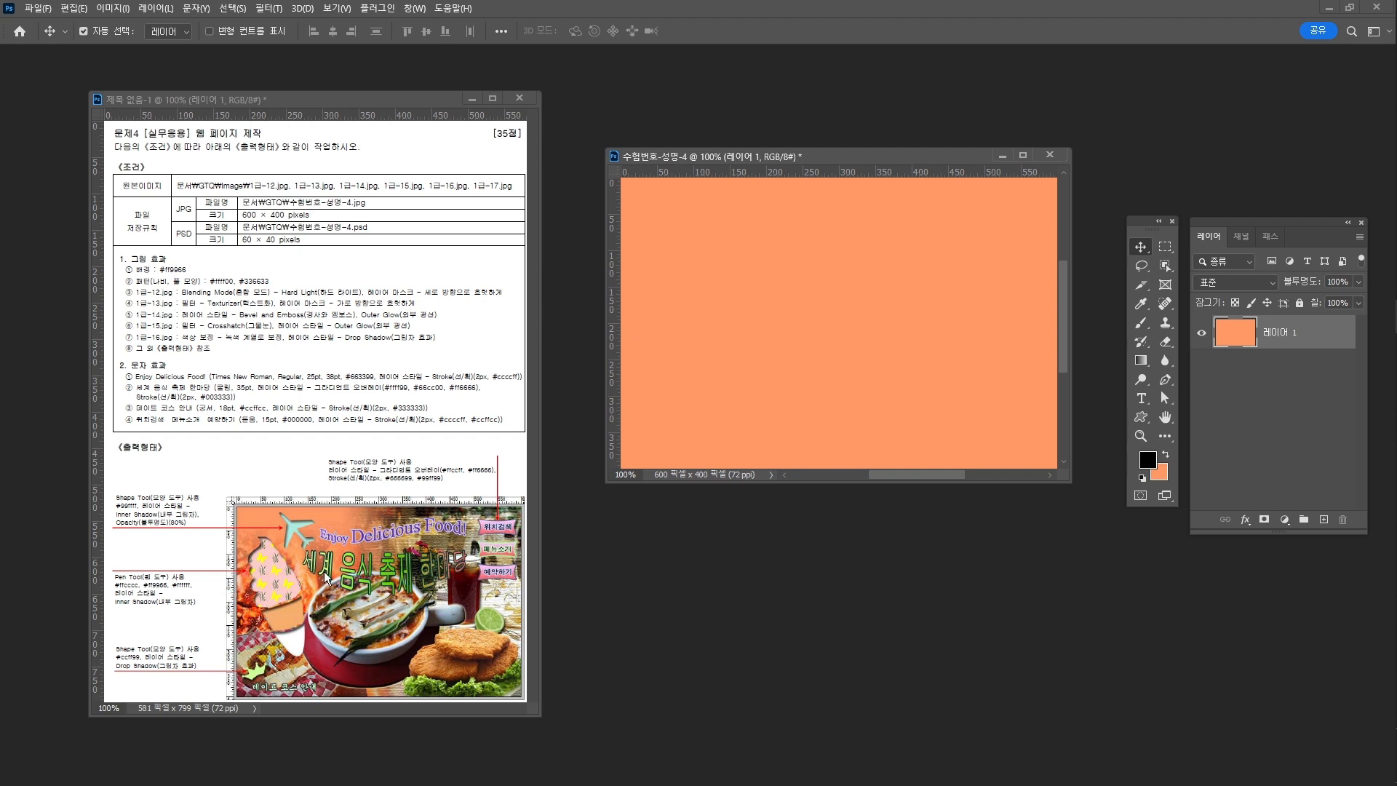
# Step: Open the pizza photo 1급-12.JPG from the GTQ Image folder and place its window beside the exam sheet
pyautogui.click(157, 303)
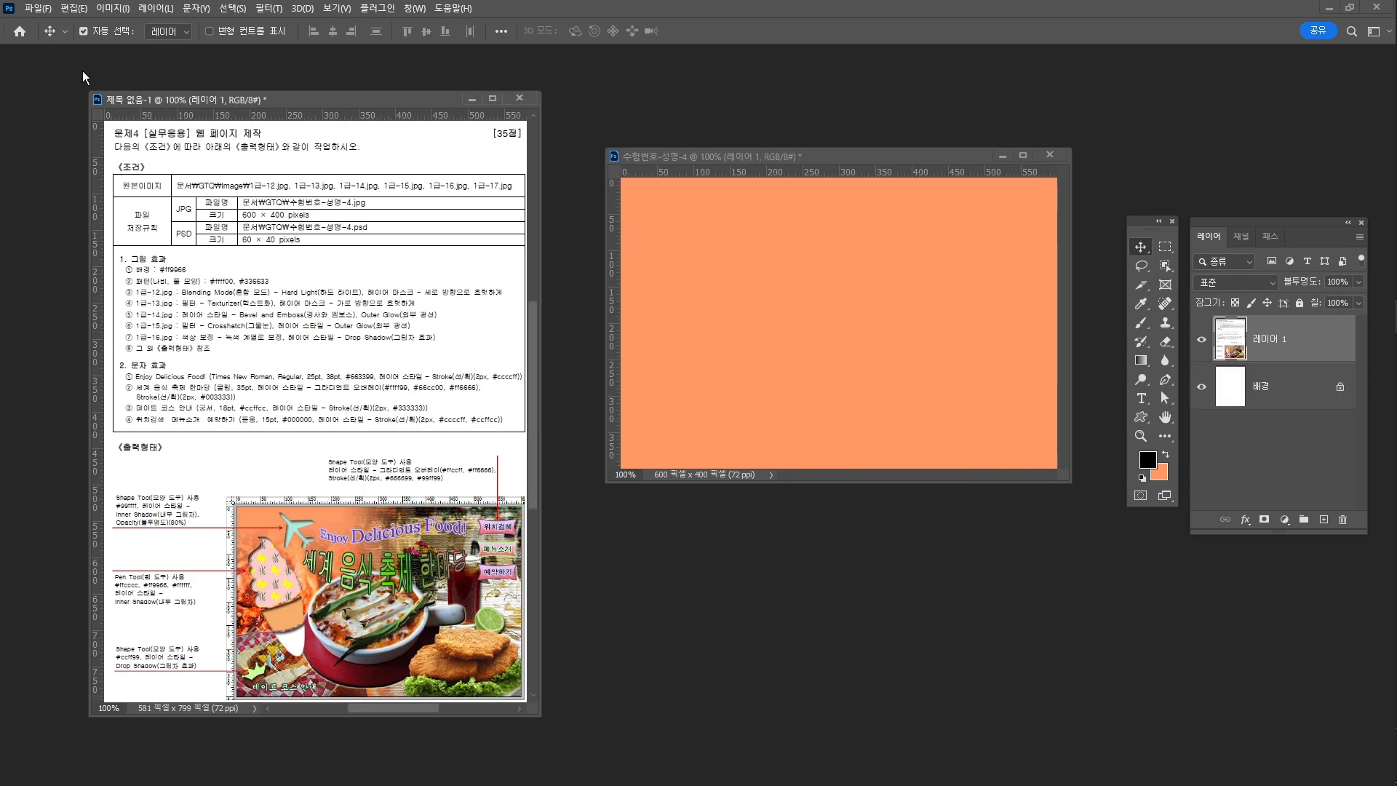
pyautogui.click(53, 8)
pyautogui.click(64, 40)
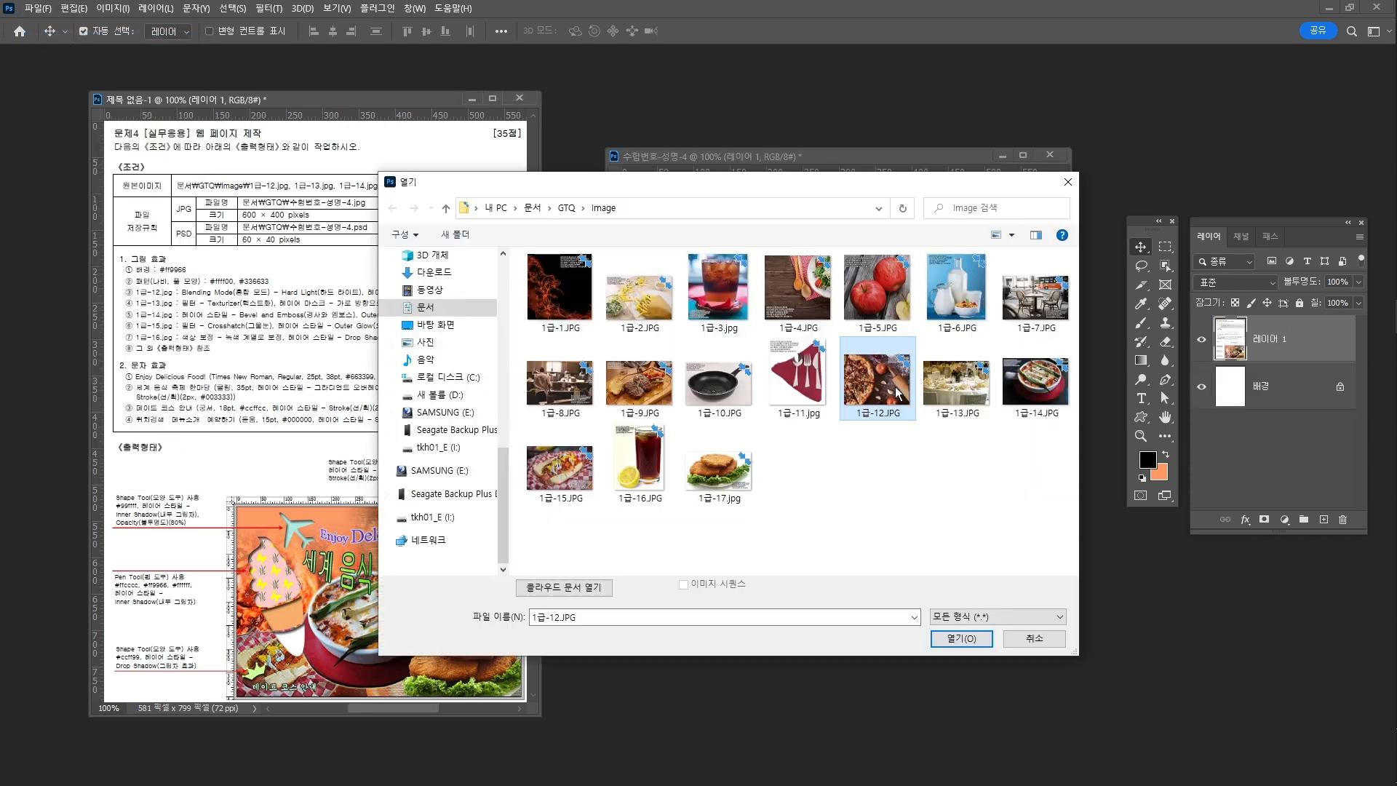
pyautogui.click(963, 639)
pyautogui.moveTo(311, 88); pyautogui.dragTo(843, 234)
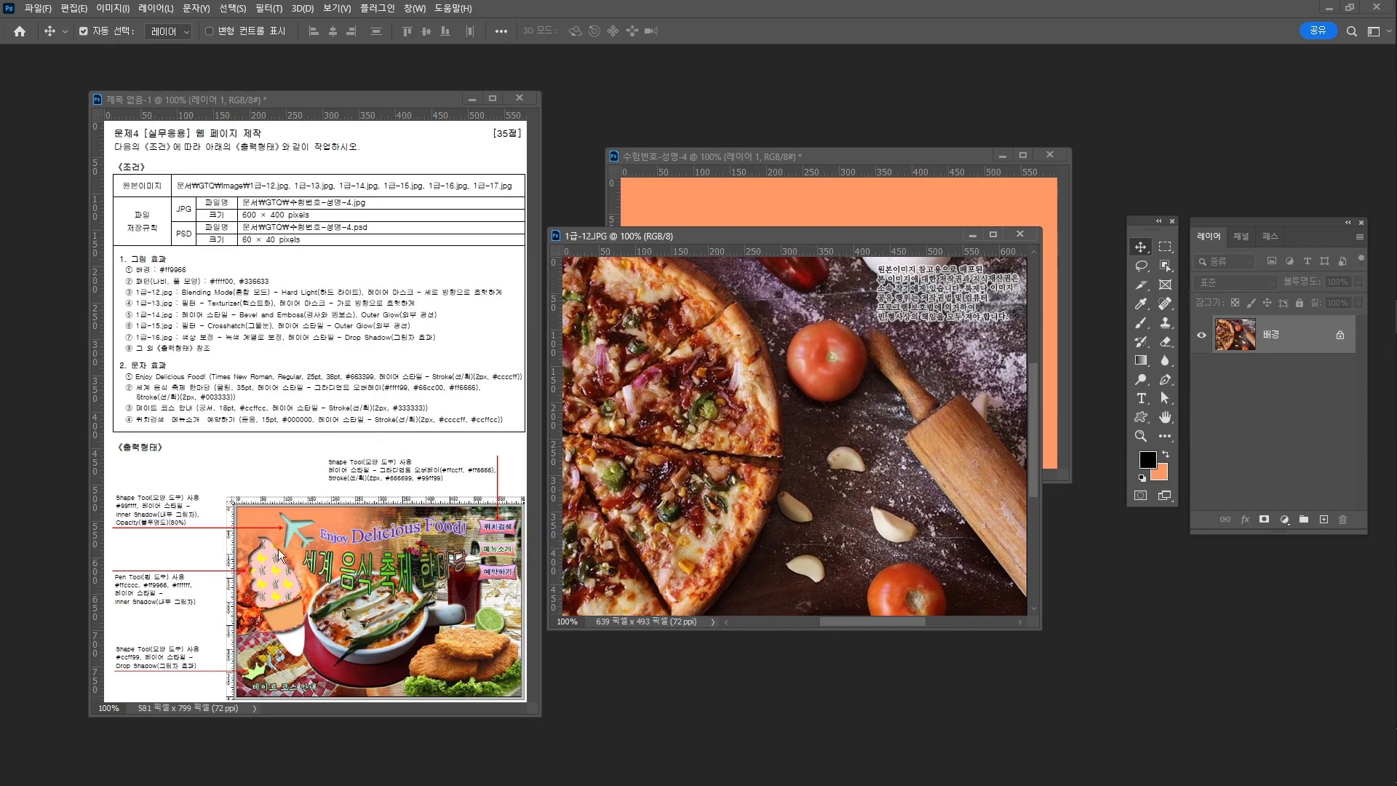
pyautogui.moveTo(677, 236); pyautogui.dragTo(635, 240)
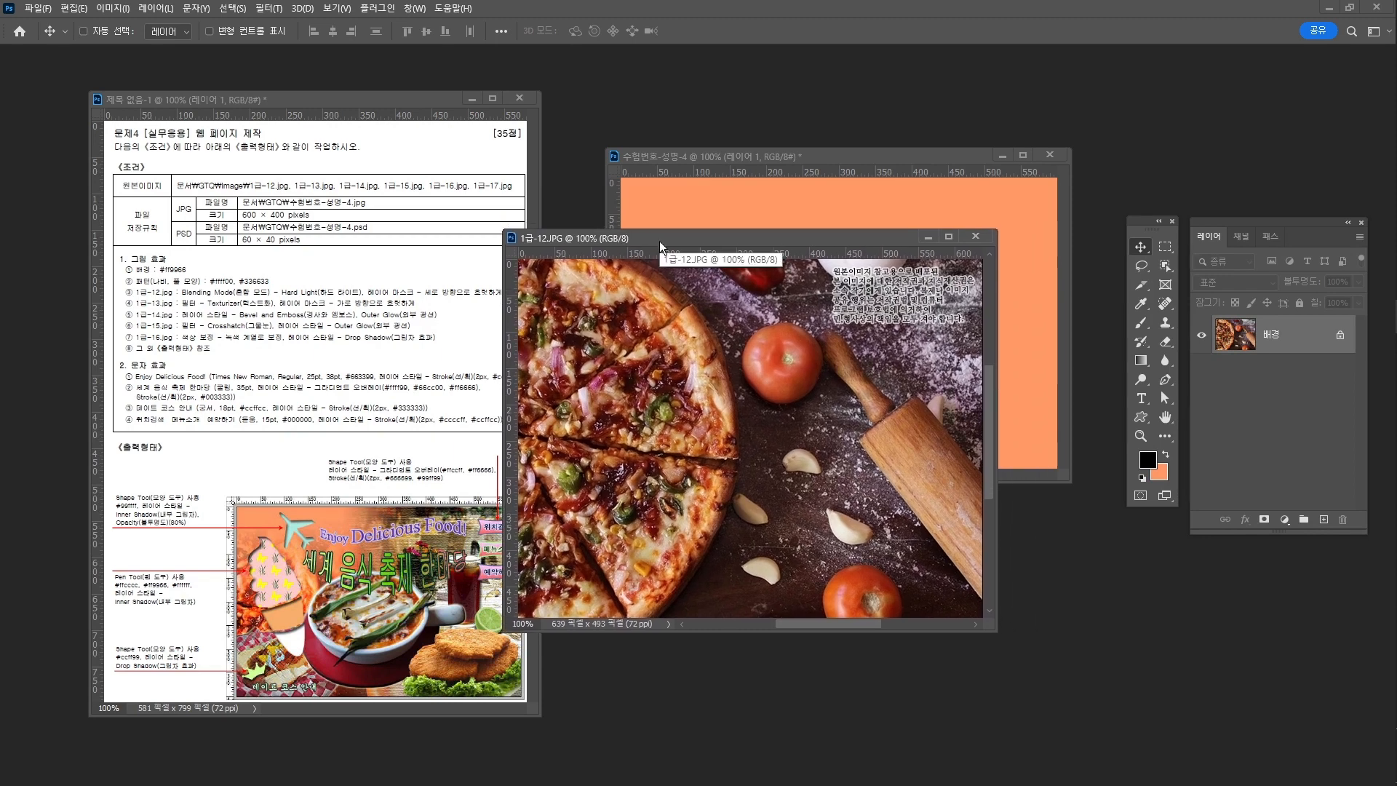
# Step: Resize the pizza photo to 600 px wide with proportions kept, and move its window clear of the exam sheet
pyautogui.hotkey('ctrl', 'alt', 'i')
pyautogui.write('600')
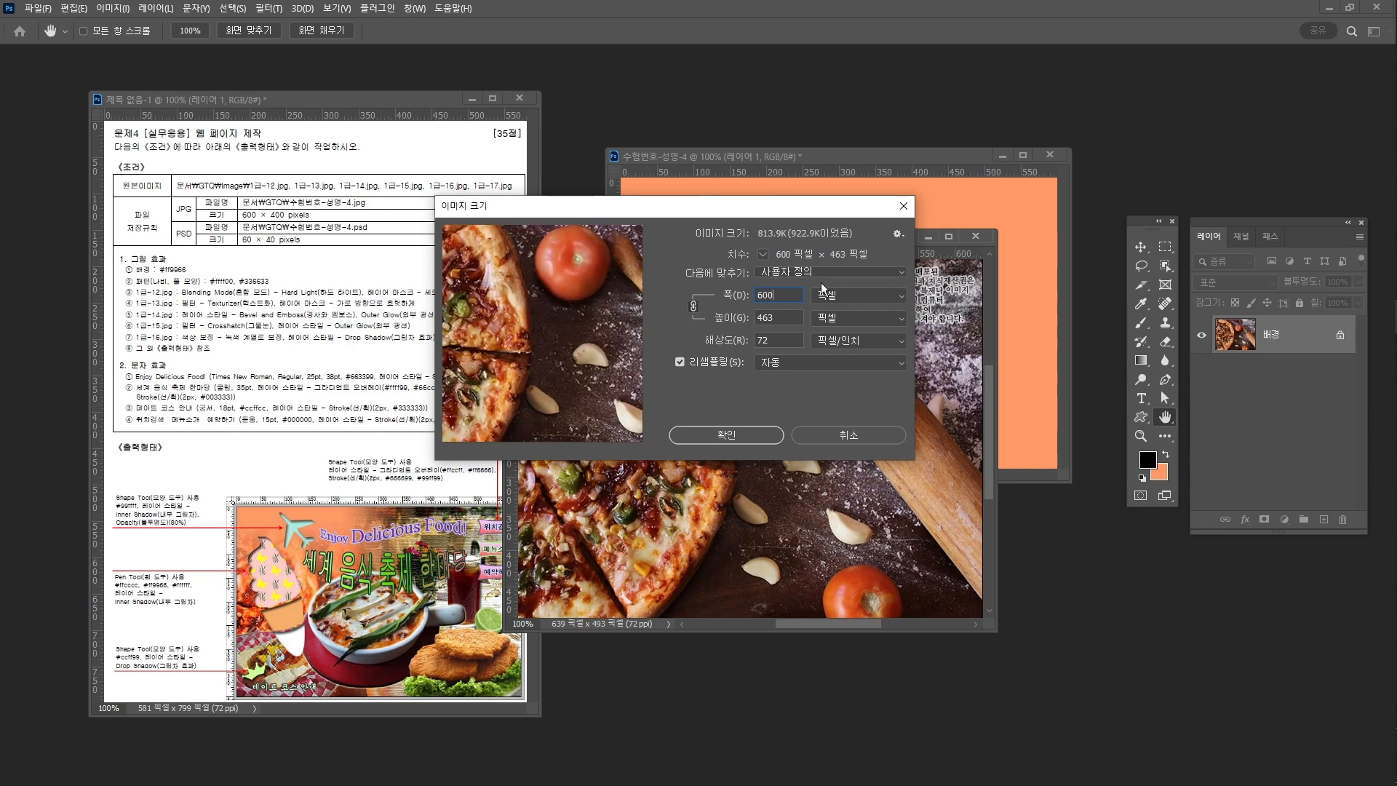
pyautogui.press('Return')
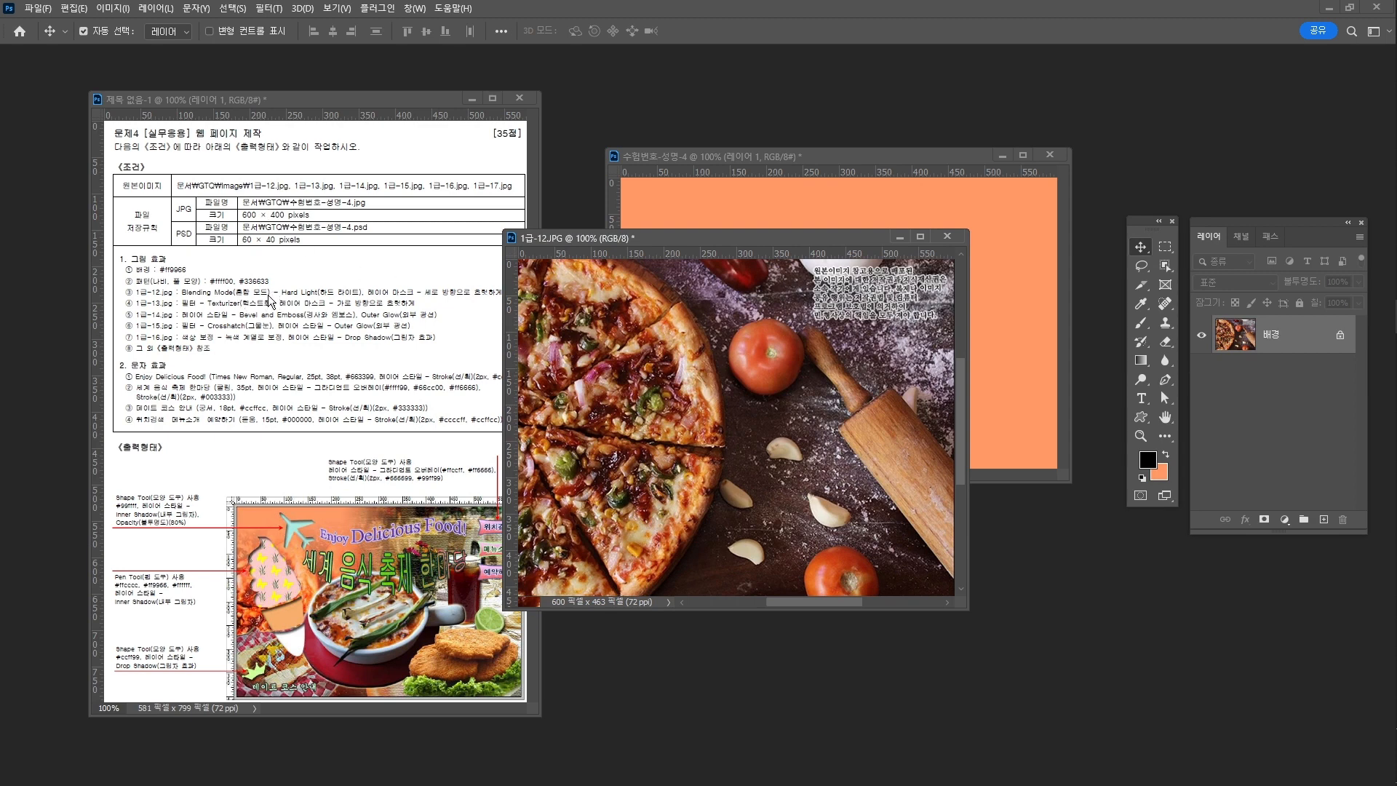
pyautogui.moveTo(578, 244); pyautogui.dragTo(682, 299)
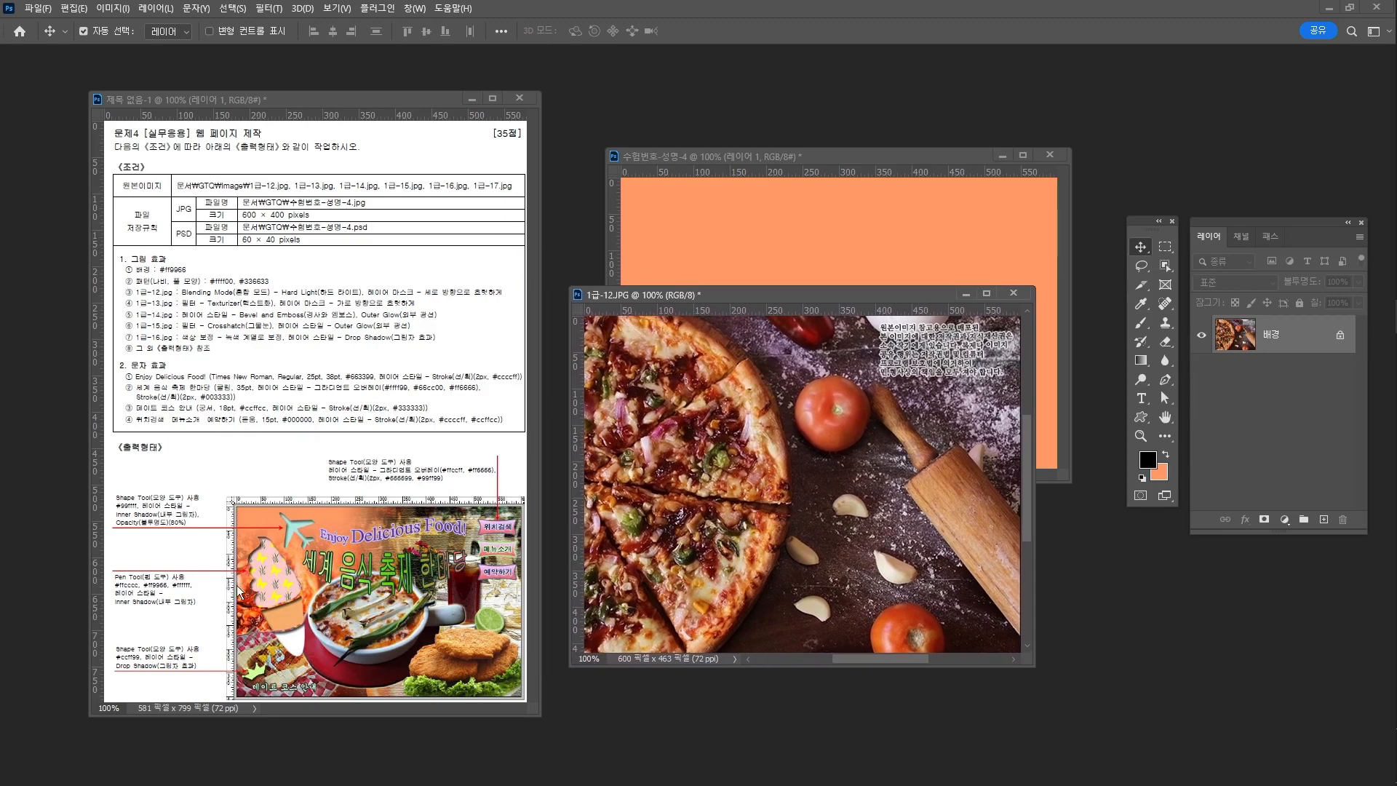
pyautogui.click(261, 588)
pyautogui.hotkey('ctrl', 'q')
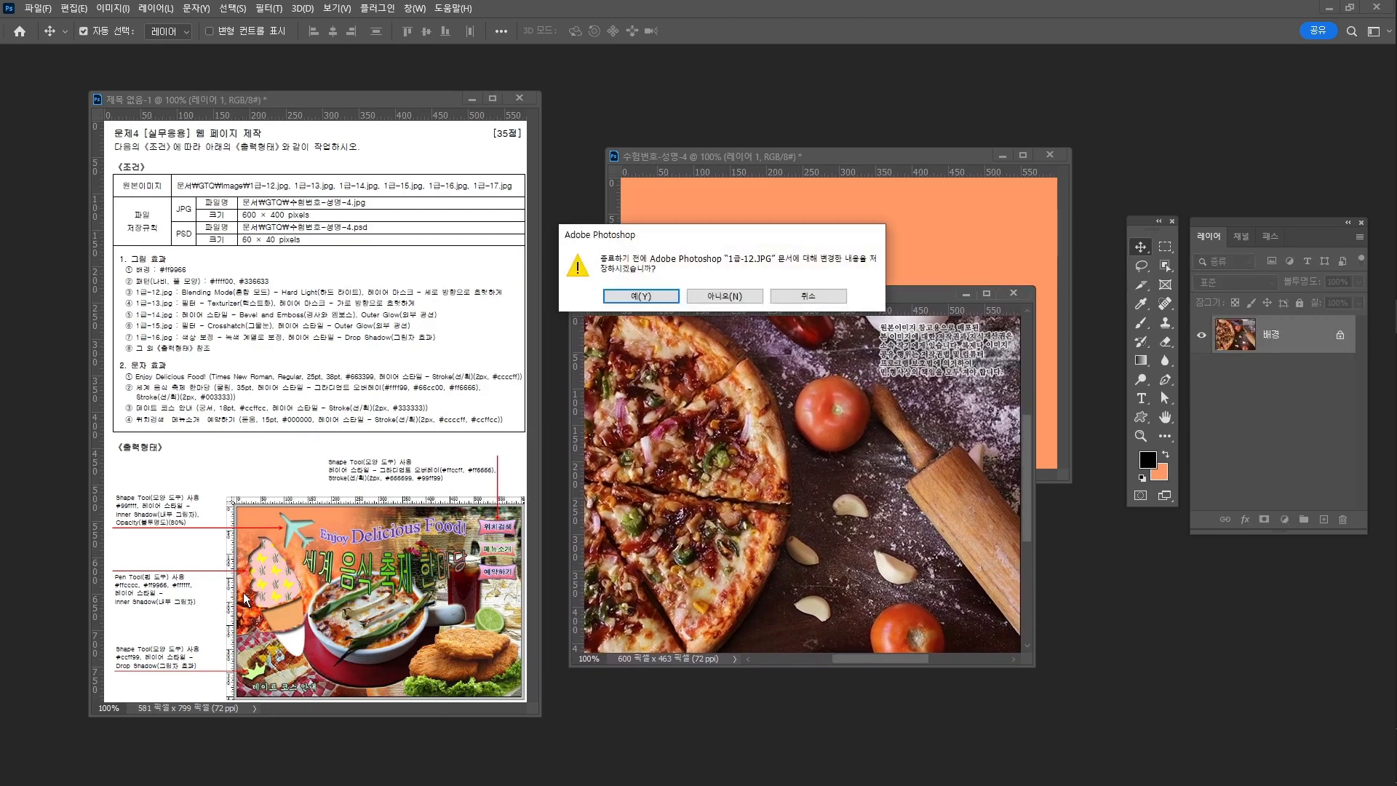
pyautogui.press('Escape')
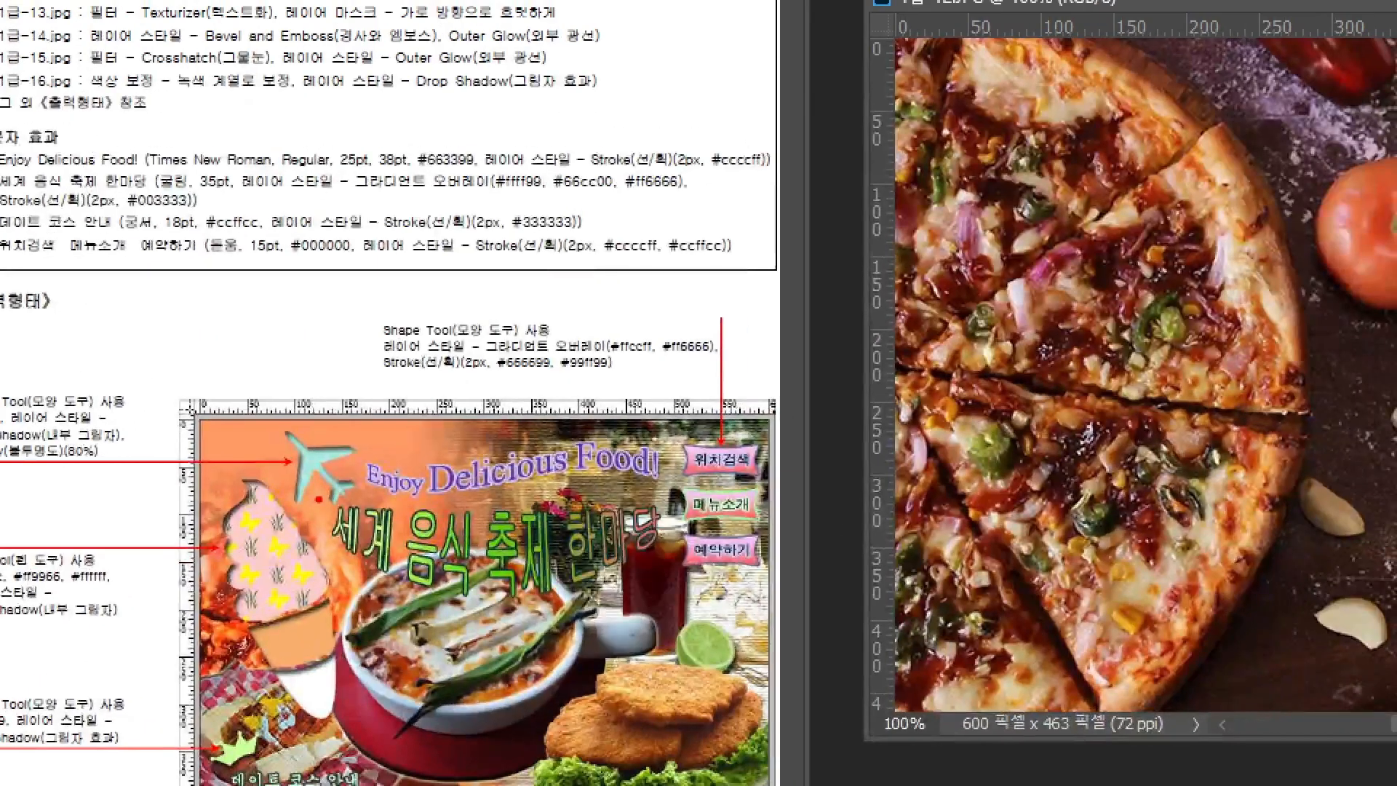
pyautogui.moveTo(359, 562)
pyautogui.mouseDown()
pyautogui.moveTo(128, 565)
pyautogui.moveTo(278, 647)
pyautogui.mouseUp()
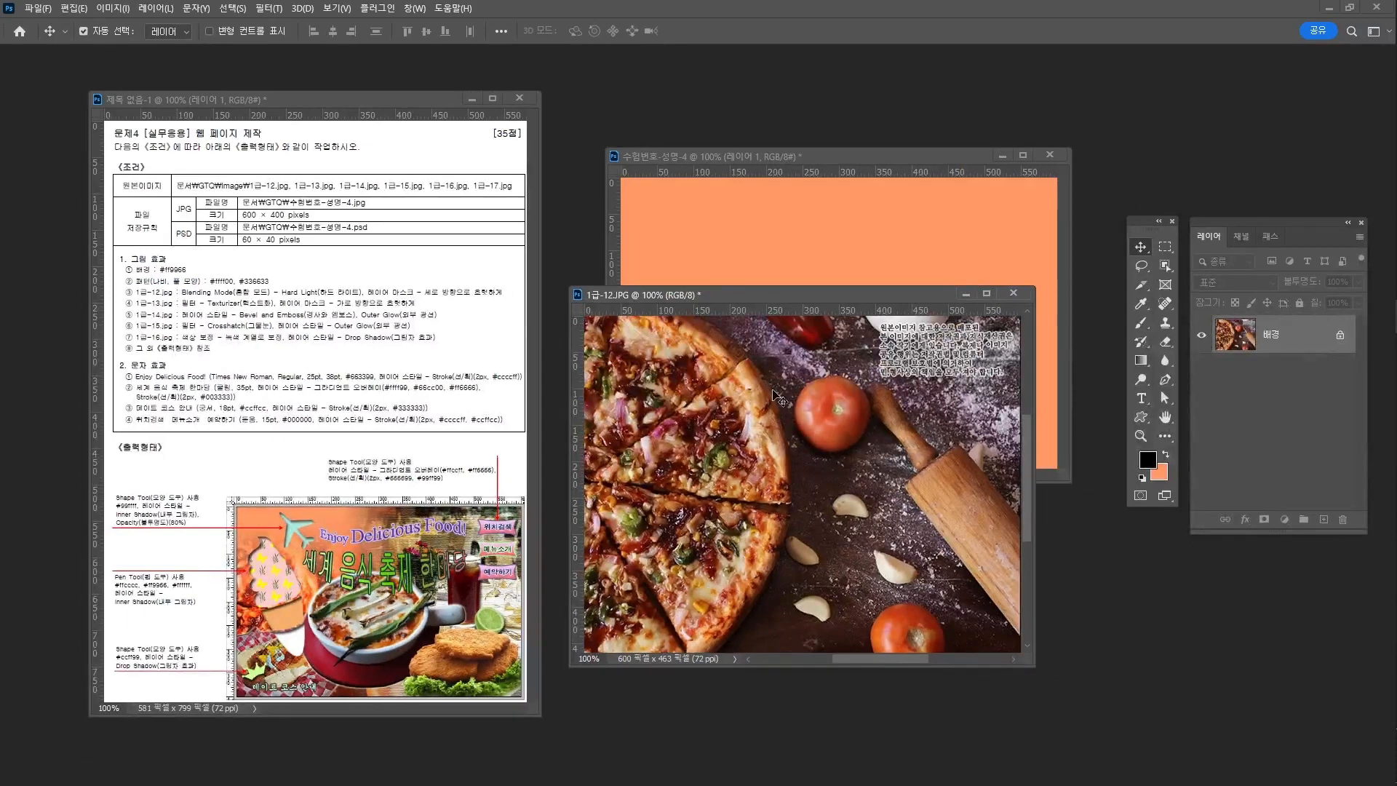
# Step: Copy the pizza photo into the 수험번호-성명-4 image, covering the orange background, and set its blending mode to Hard Light (하드 라이트)
pyautogui.moveTo(710, 459); pyautogui.dragTo(762, 234)
pyautogui.moveTo(785, 286); pyautogui.dragTo(766, 340)
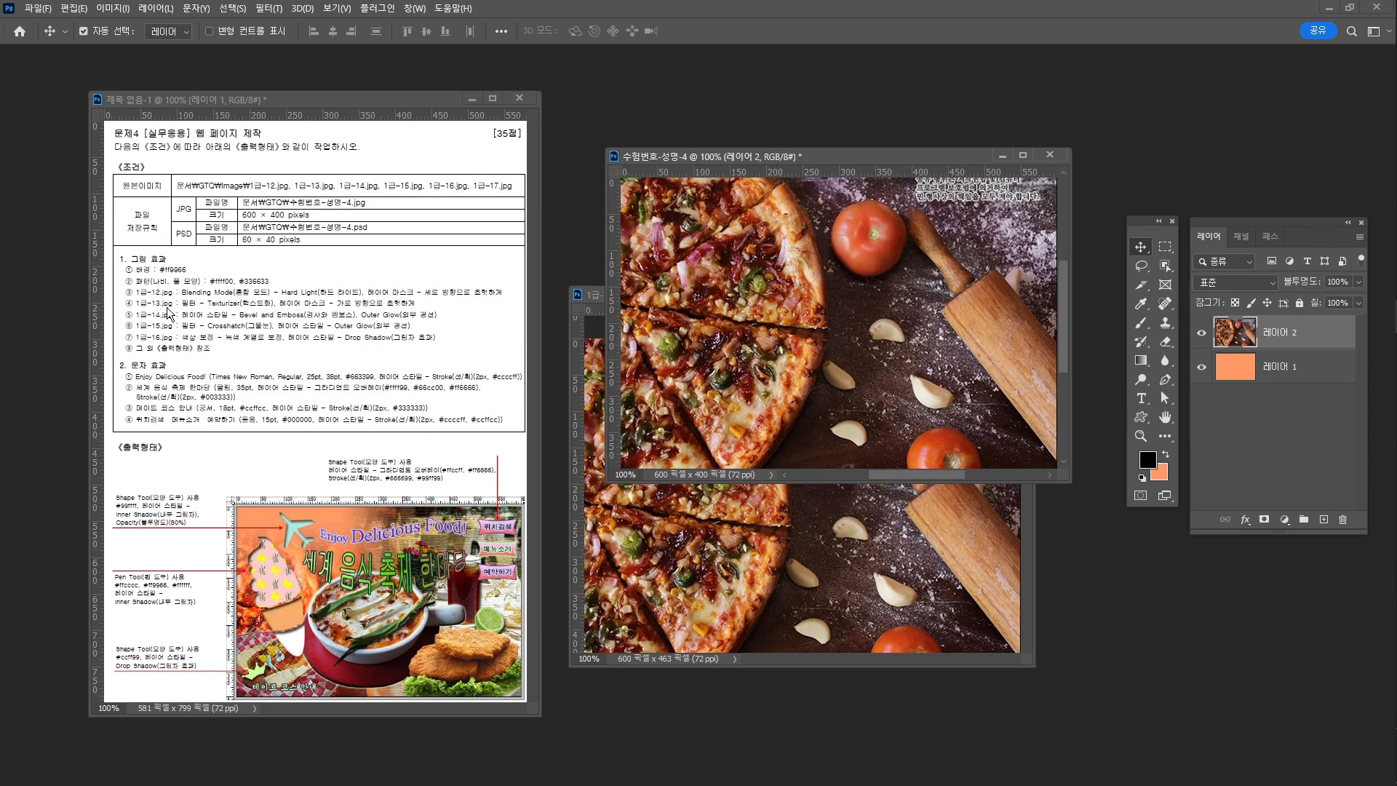
pyautogui.click(1248, 283)
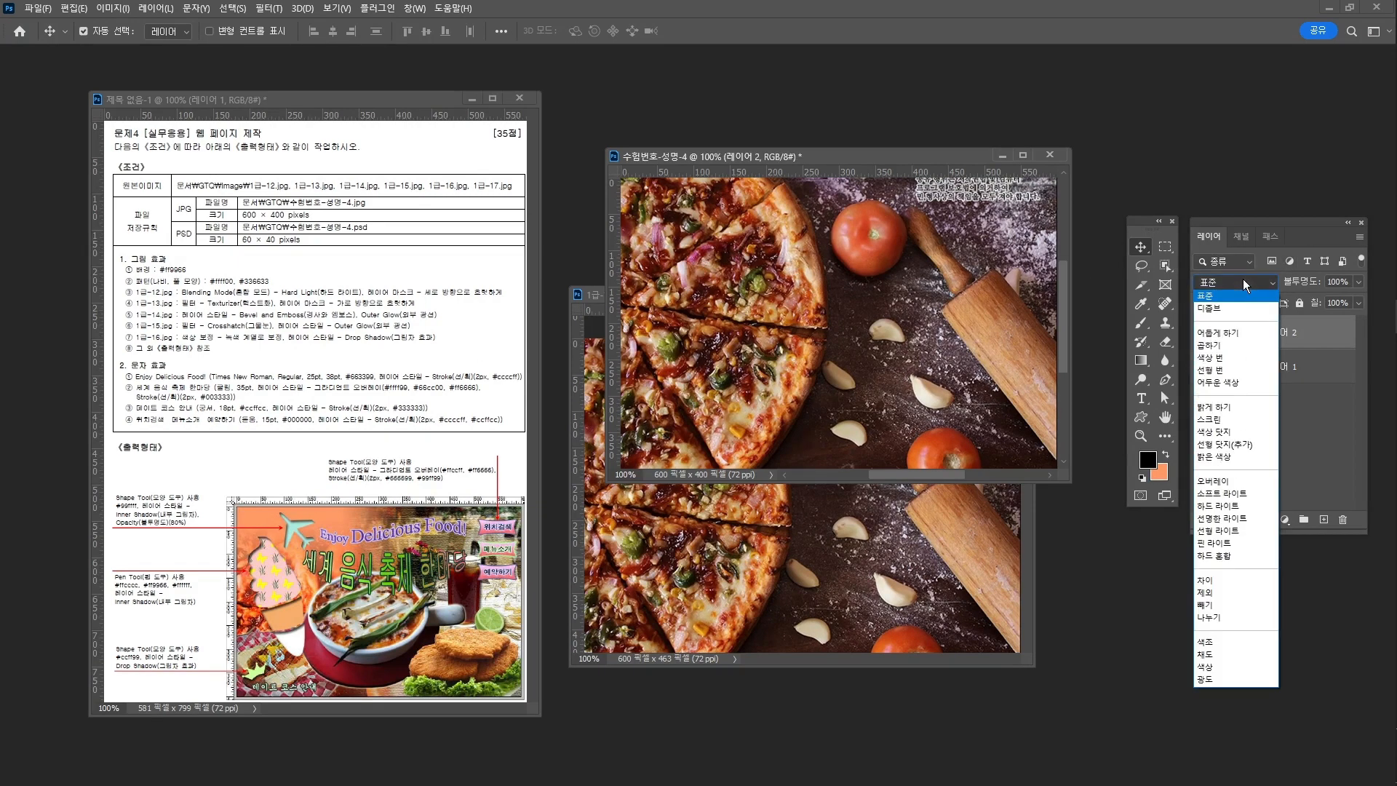
pyautogui.click(1242, 506)
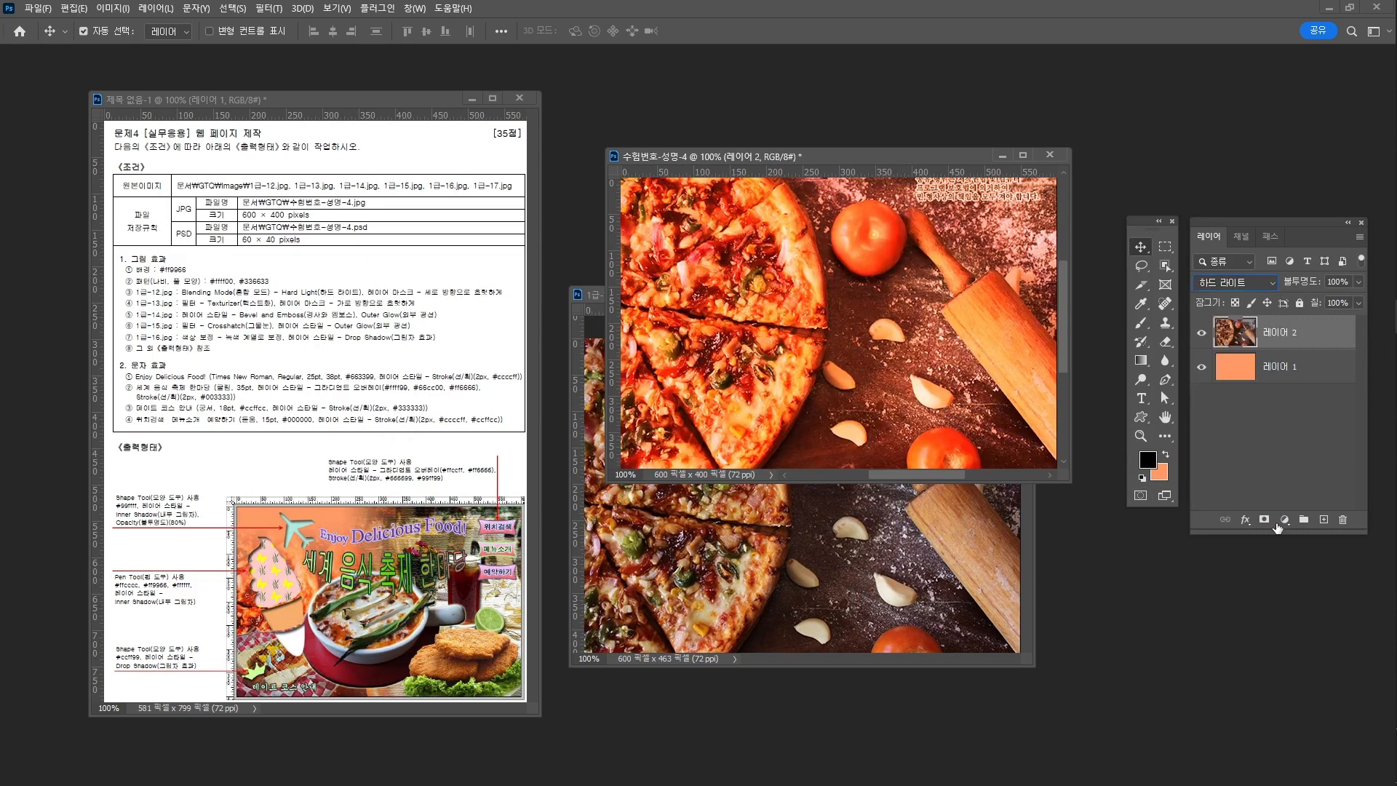
# Step: Add a layer mask to the pizza layer and close the 1급-12.JPG source photo without saving
pyautogui.click(1271, 523)
pyautogui.click(940, 555)
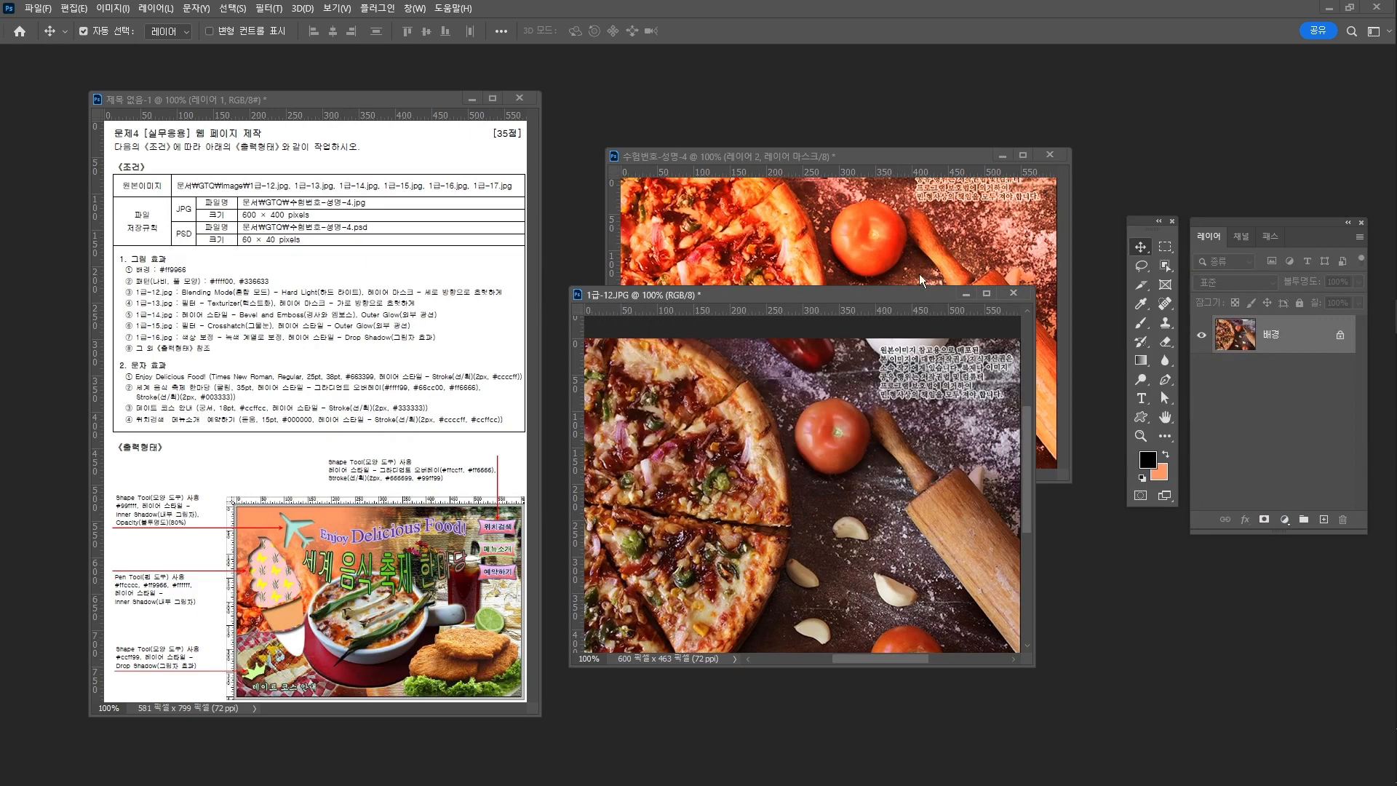
pyautogui.click(1015, 293)
pyautogui.press('n')
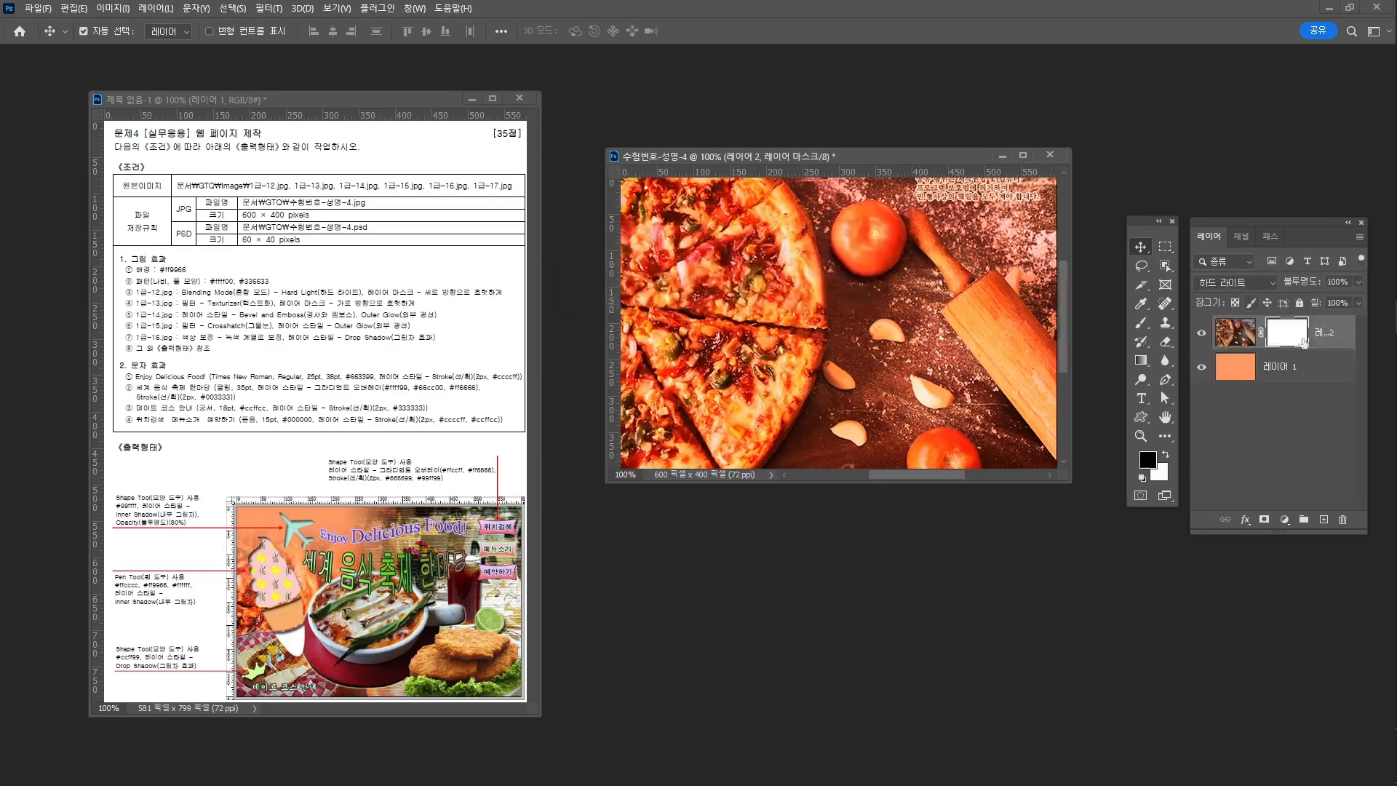
# Step: Rename the masked pizza layer as 1-12
pyautogui.doubleClick(1336, 342)
pyautogui.write('1-12')
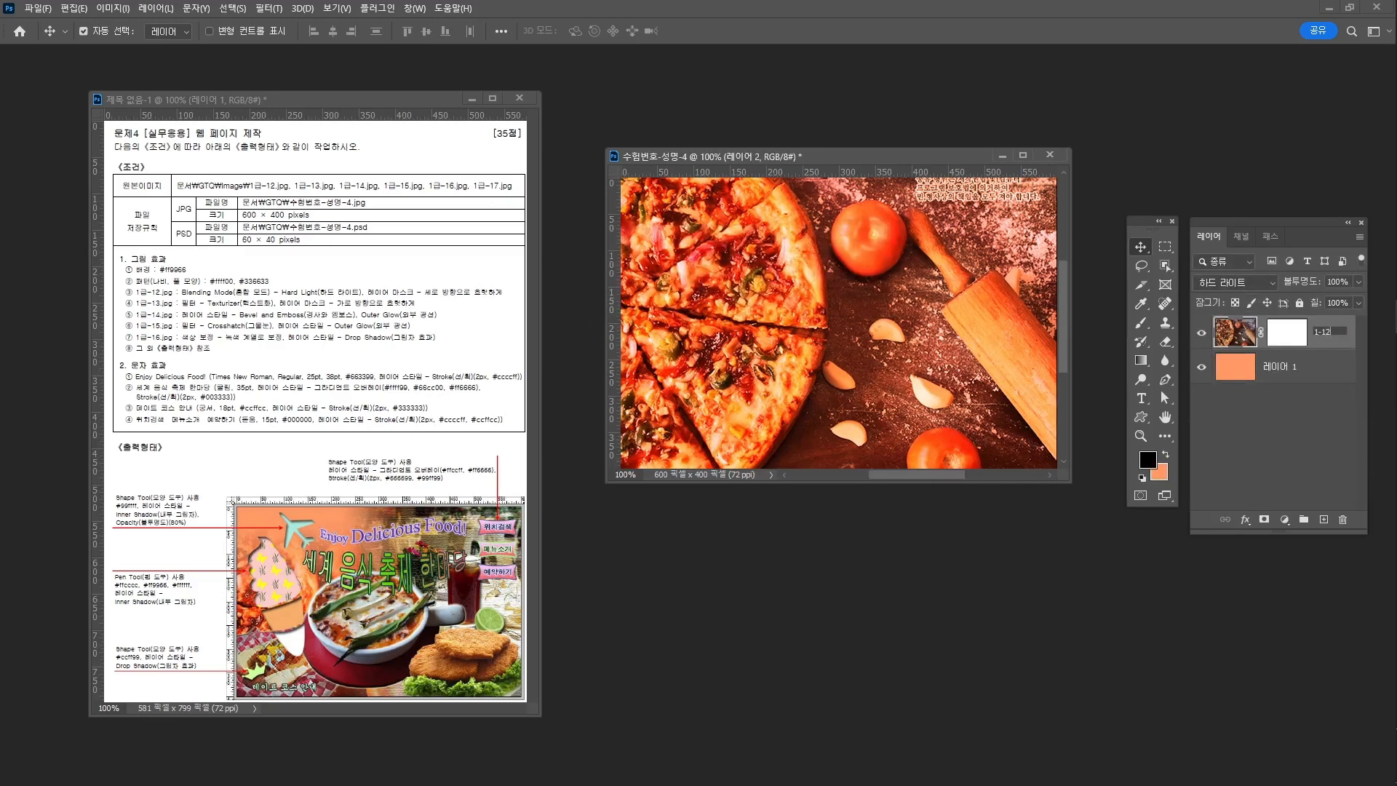
pyautogui.press('Return')
# Step: Fade the pizza layer out downward with a vertical linear black-and-white gradient on its mask, spanning about 160 px around the image's middle
pyautogui.hotkey('ctrl', '\\')
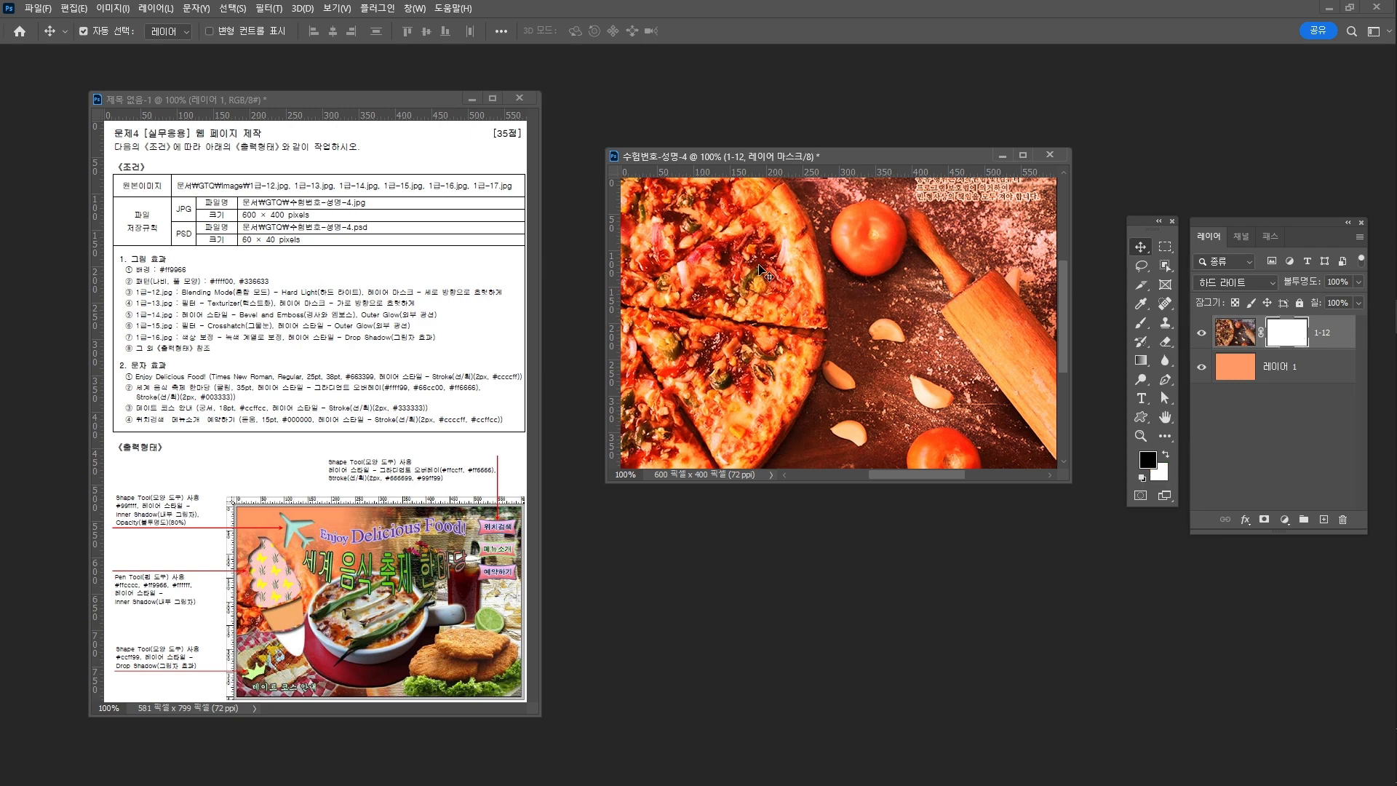
pyautogui.click(1142, 359)
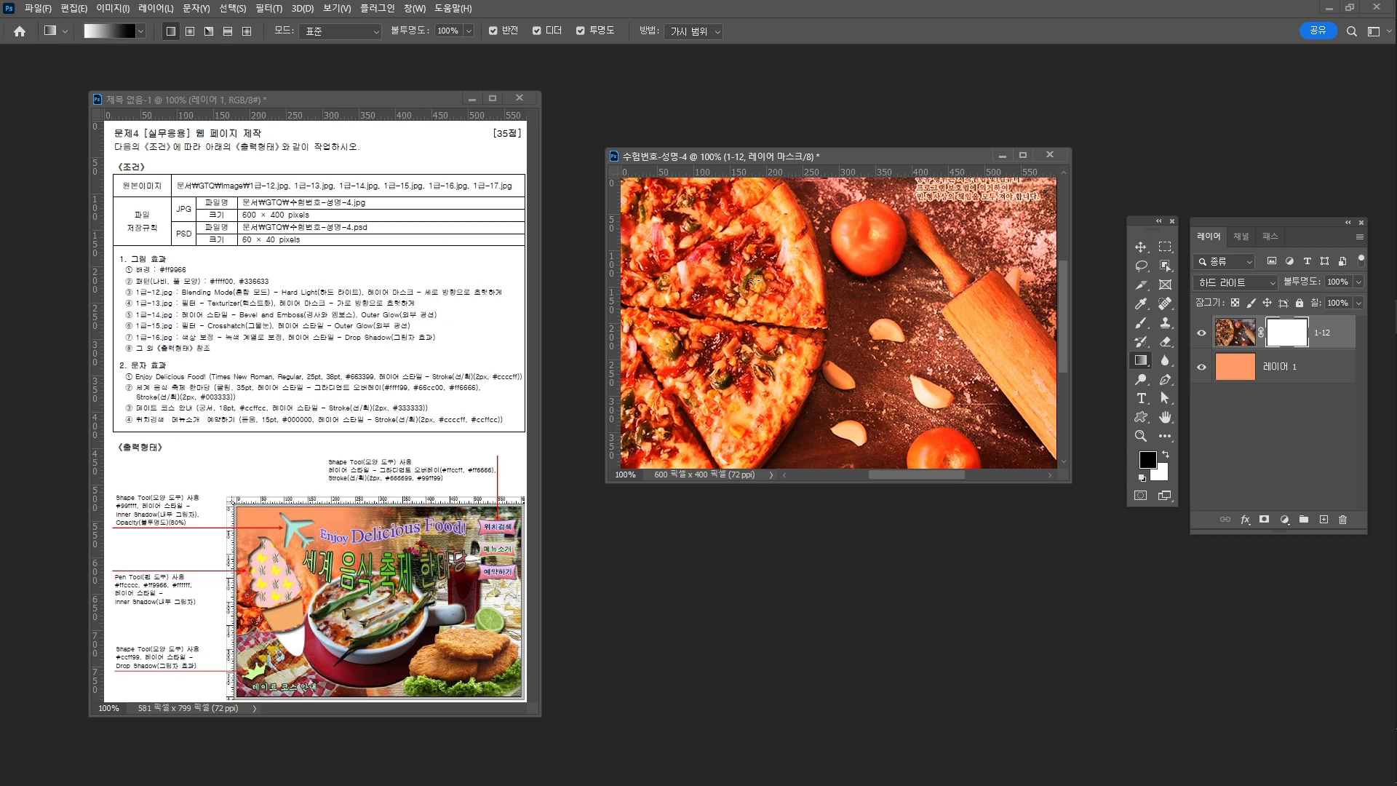
pyautogui.moveTo(751, 280); pyautogui.dragTo(751, 441)
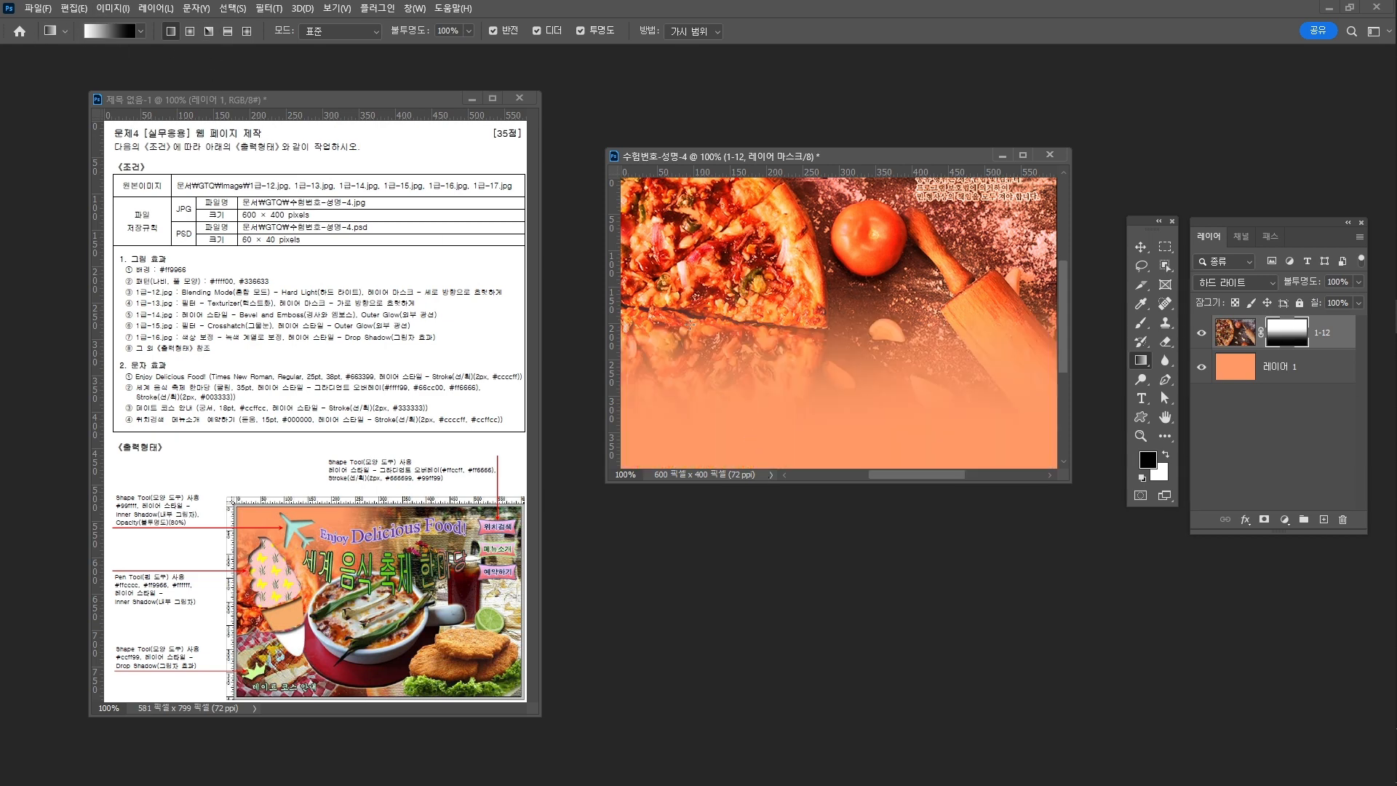
pyautogui.moveTo(730, 270); pyautogui.dragTo(733, 386)
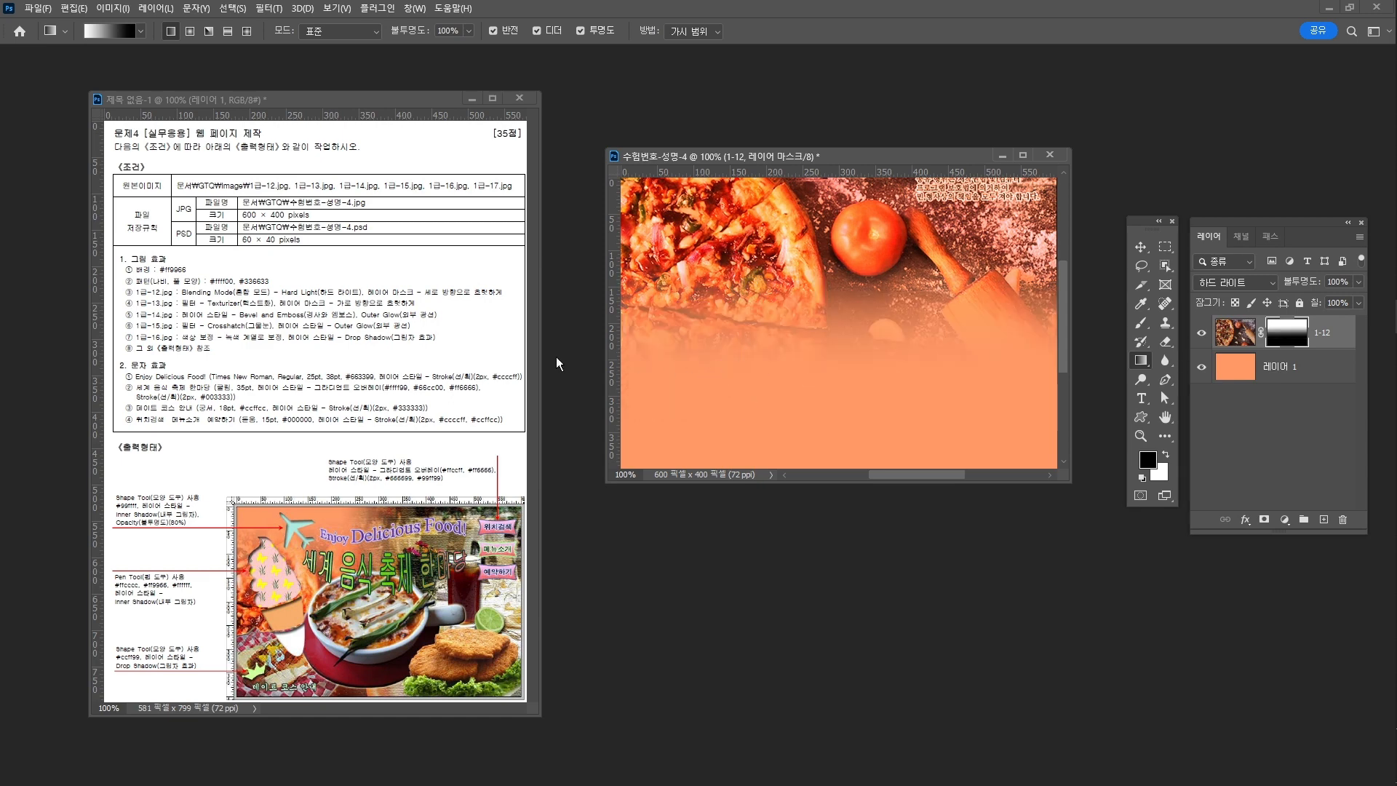
# Step: Check the exam sheet's 1급-13.jpg instructions, then open the banquet table photo 1급-13.JPG and move its window toward the workspace centre
pyautogui.click(198, 308)
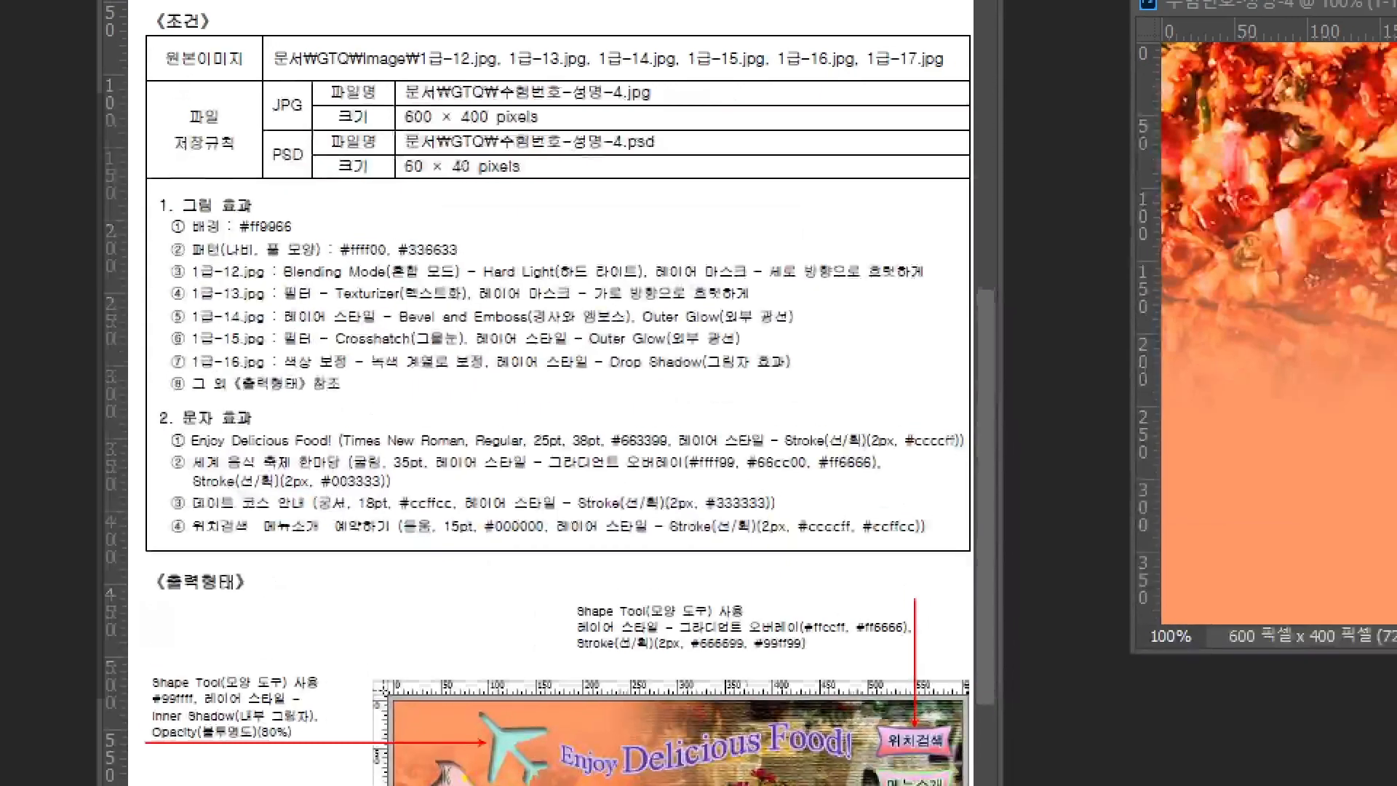
pyautogui.moveTo(166, 311); pyautogui.dragTo(598, 318)
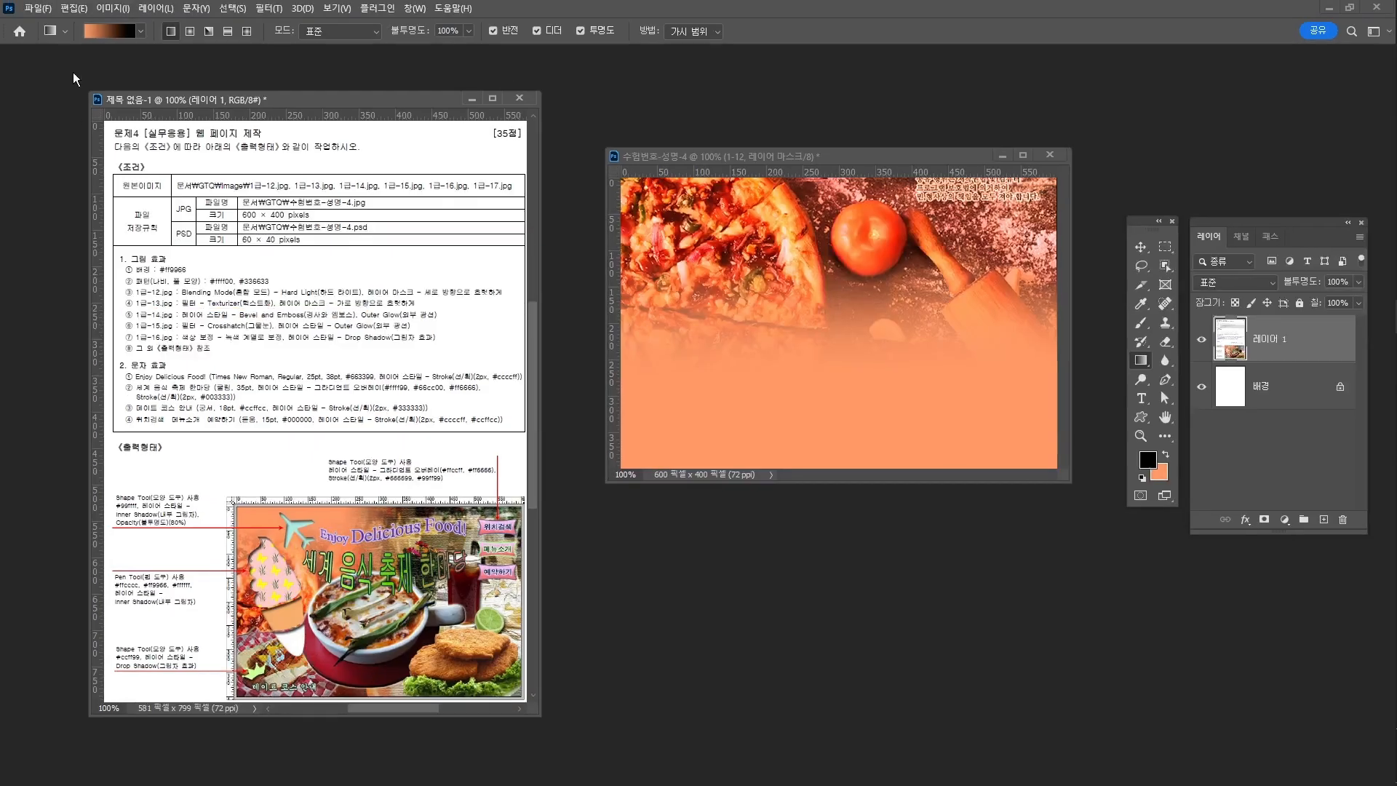
pyautogui.click(38, 8)
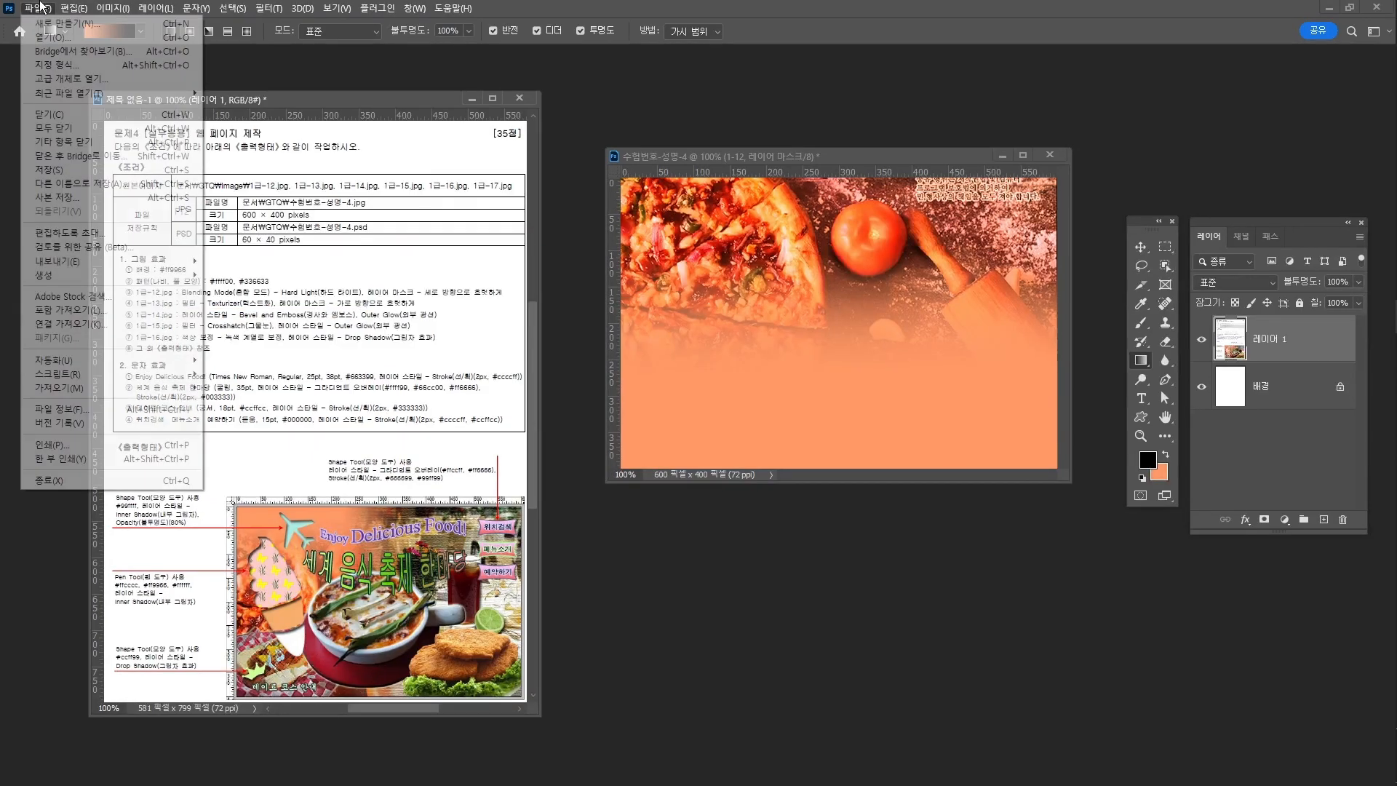
pyautogui.click(58, 38)
pyautogui.click(952, 382)
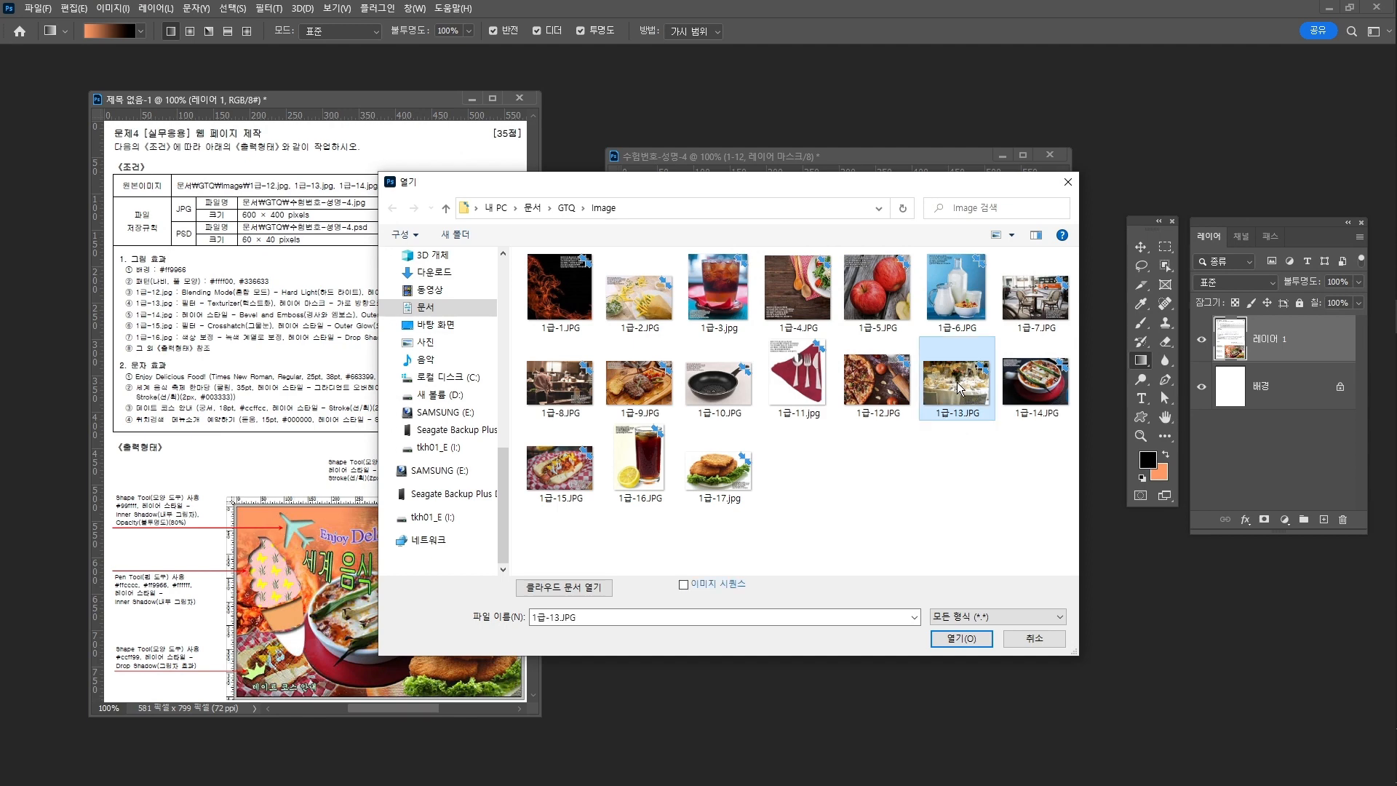
pyautogui.click(962, 640)
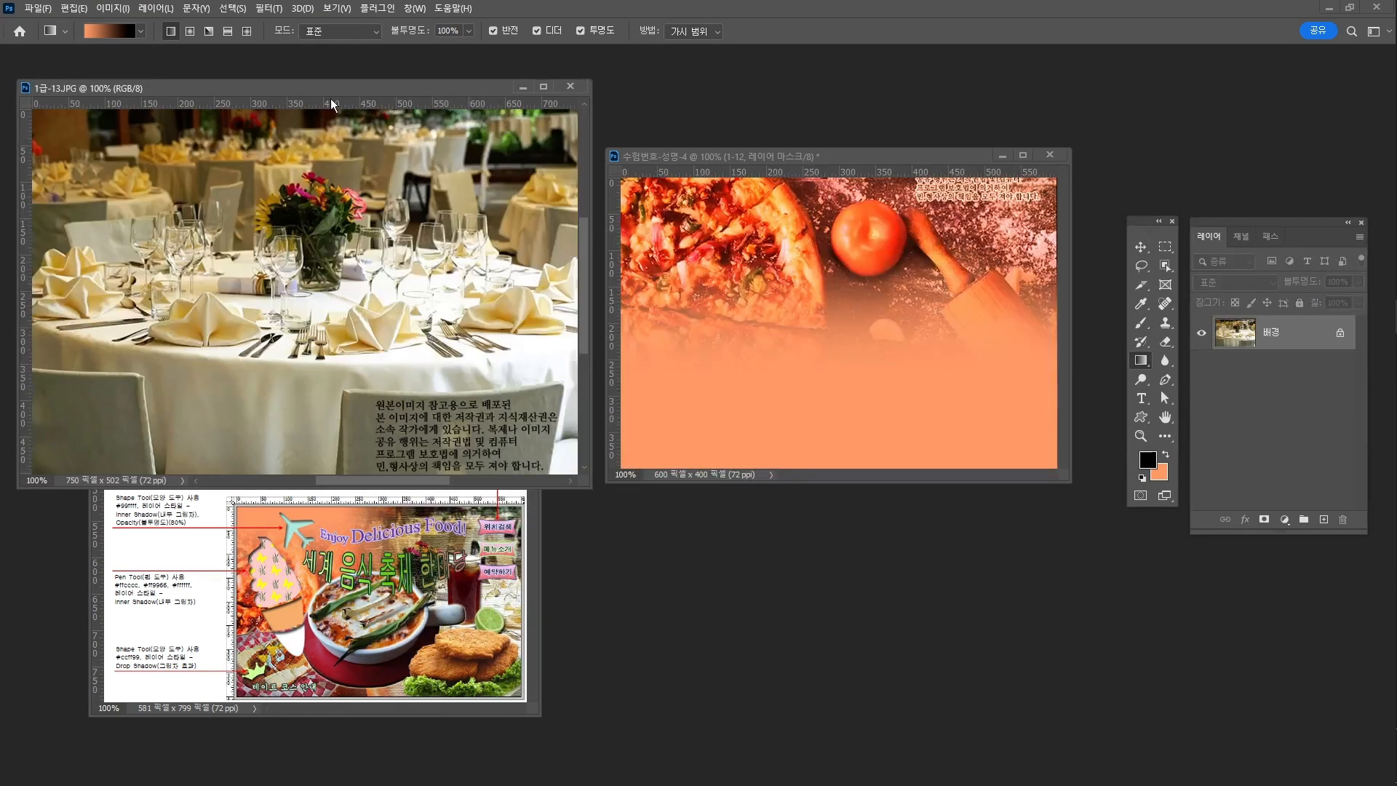
pyautogui.moveTo(331, 91); pyautogui.dragTo(532, 124)
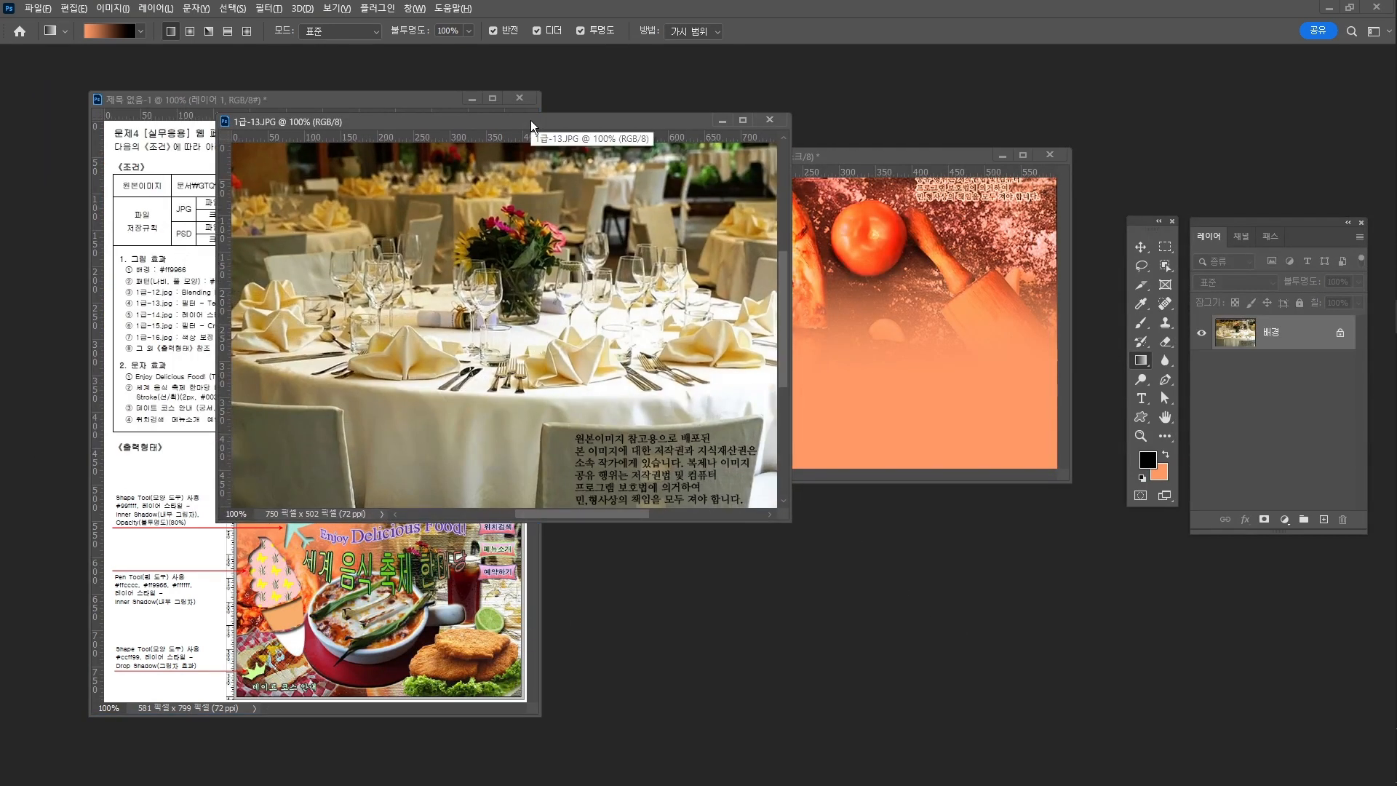
# Step: Resize the banquet photo 1급-13.JPG to 600 px wide and move its window clear of the exam sheet
pyautogui.hotkey('ctrl', 'alt', 'i')
pyautogui.write('6')
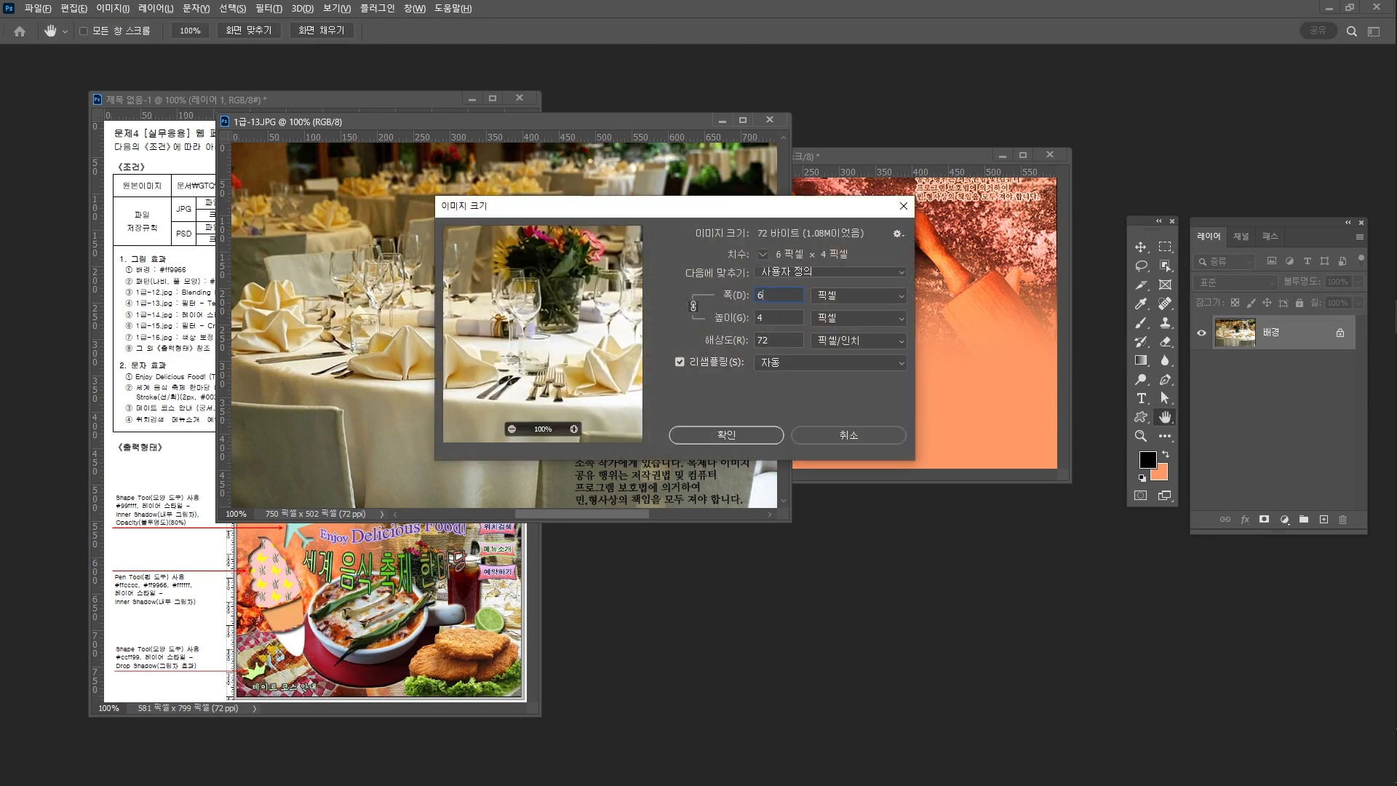
pyautogui.write('00')
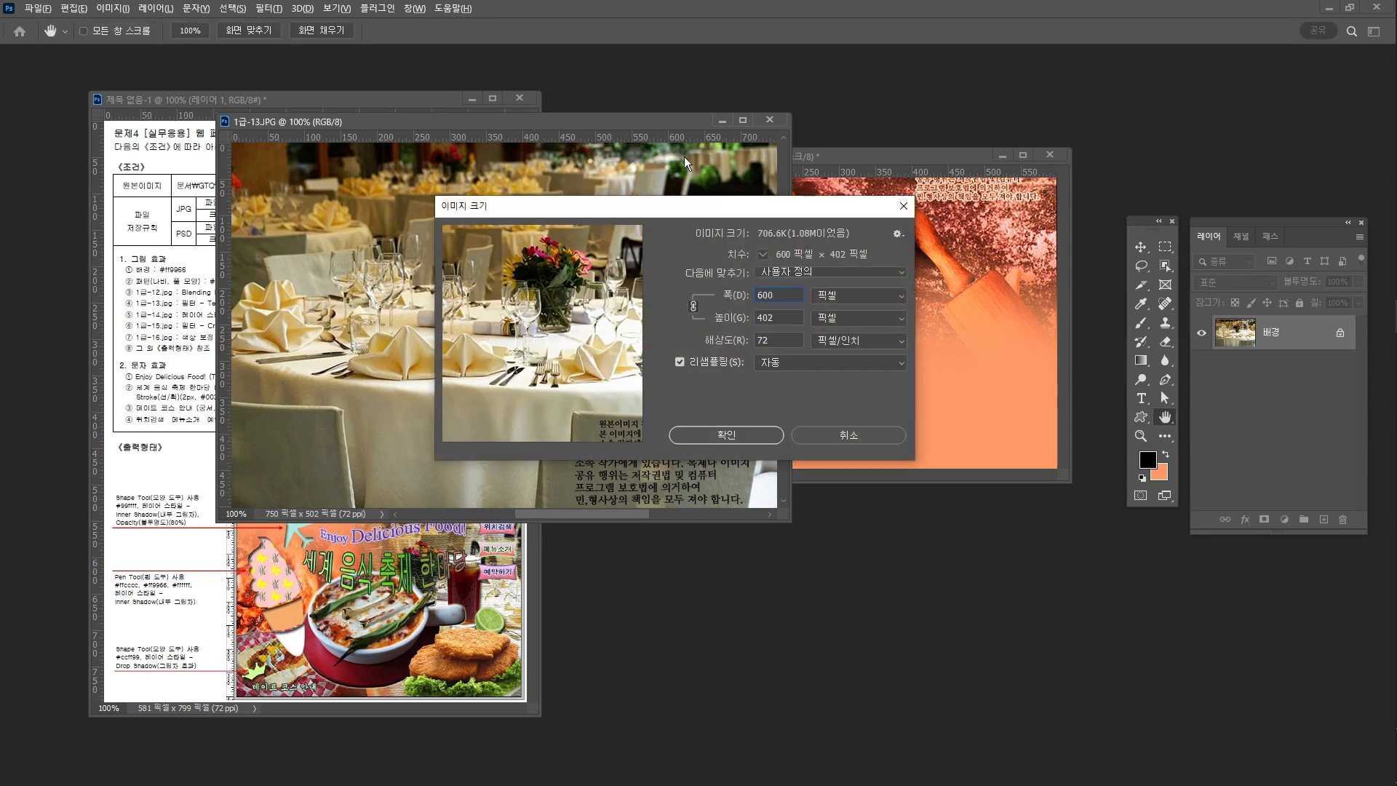
pyautogui.press('Return')
pyautogui.press('g')
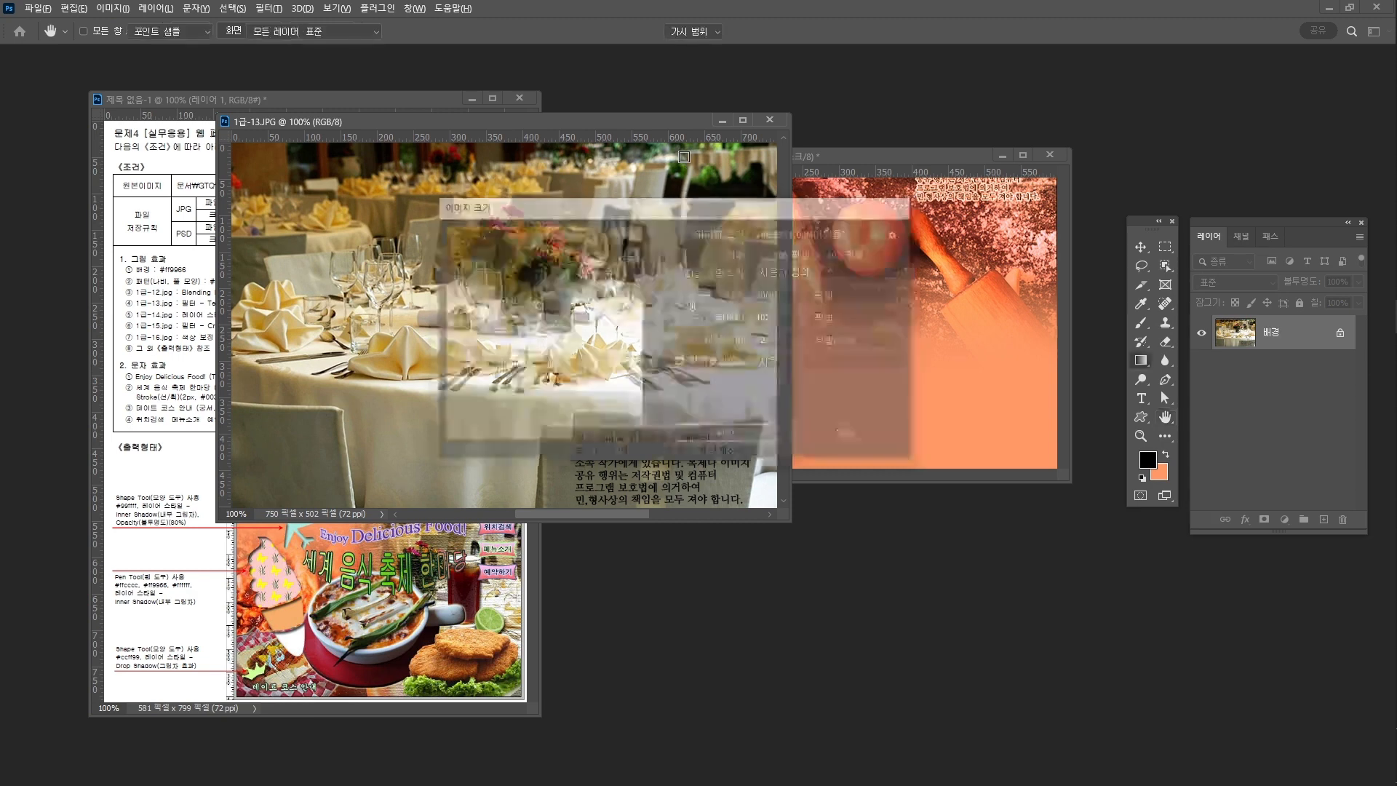
pyautogui.moveTo(532, 127); pyautogui.dragTo(813, 82)
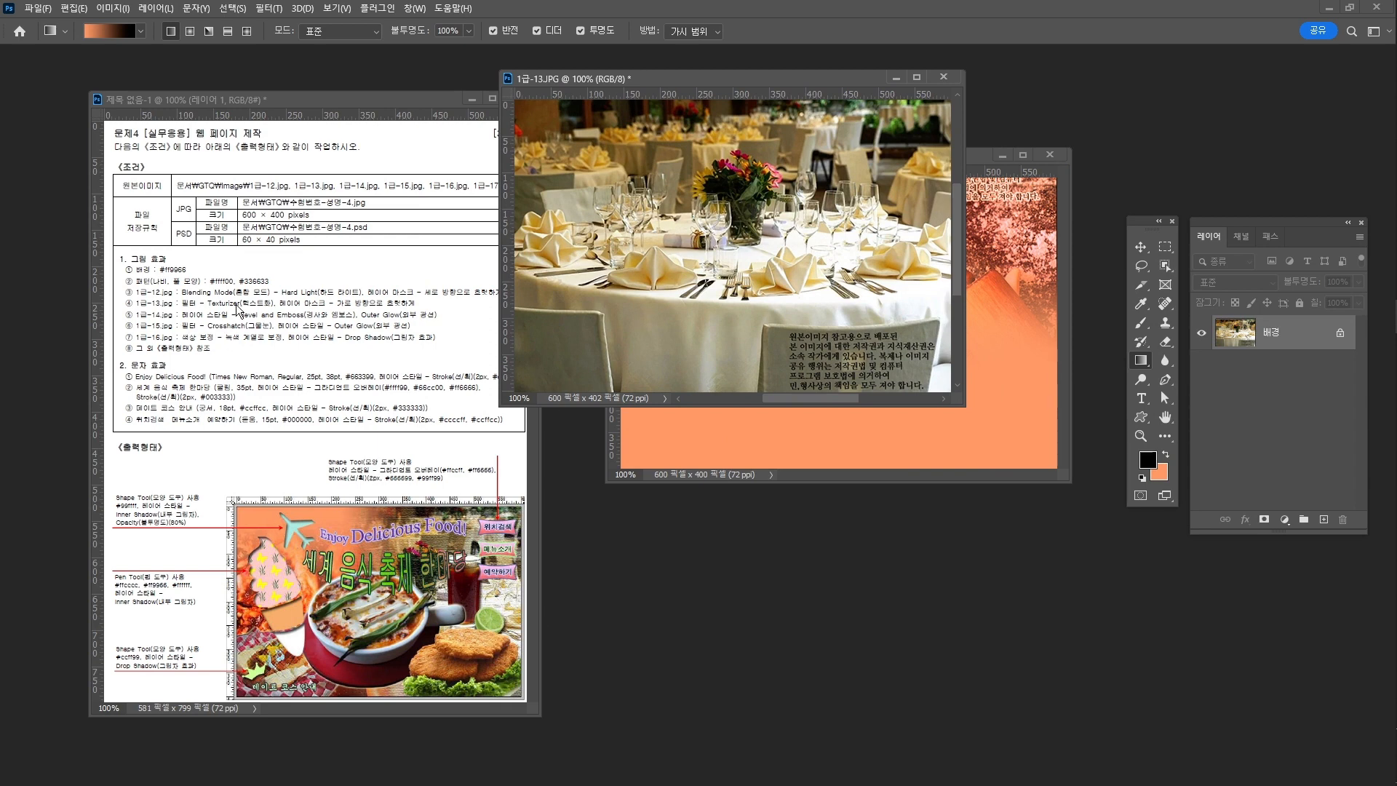
# Step: Apply the Texturizer (텍스처화) filter to the banquet photo with Canvas texture, 100% scaling, relief 4 and light from 위
pyautogui.click(267, 8)
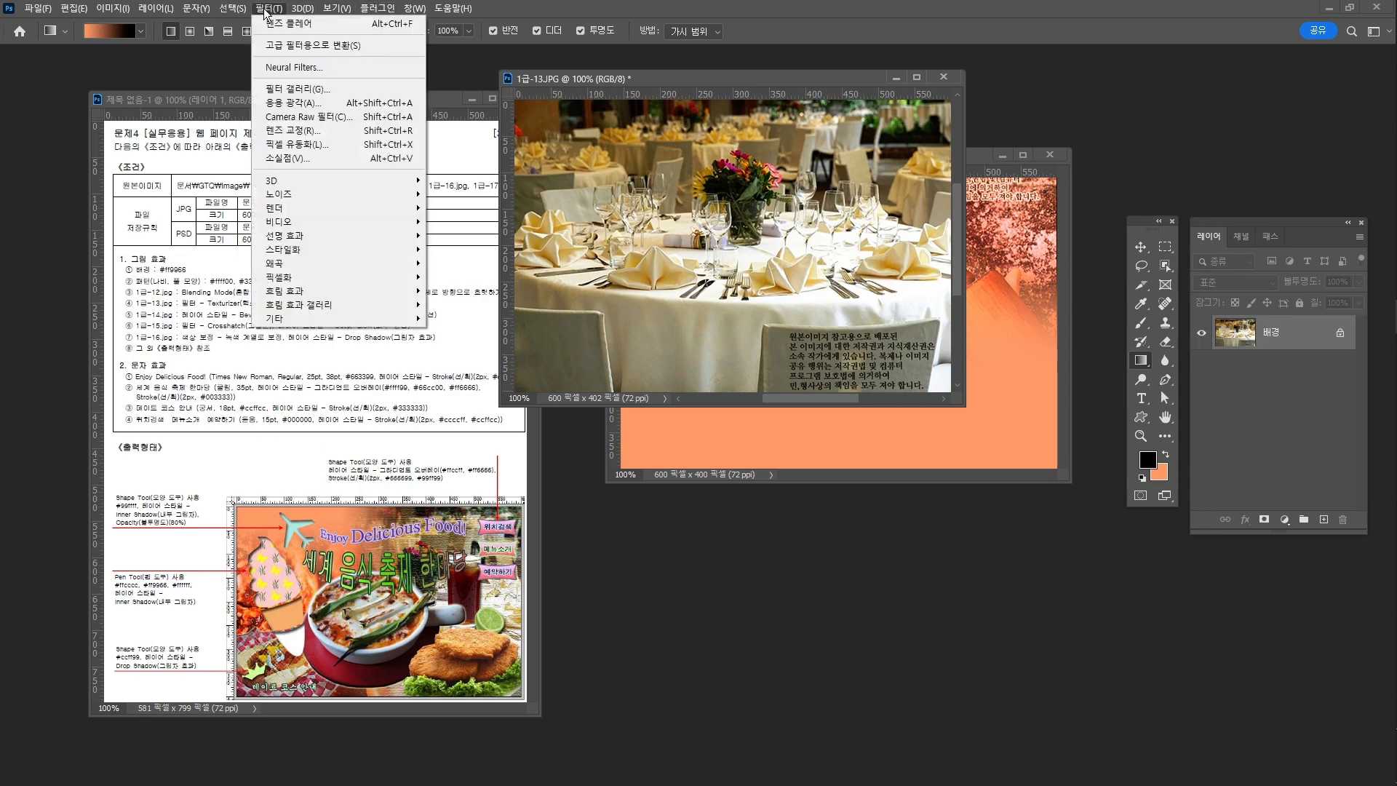
pyautogui.click(289, 90)
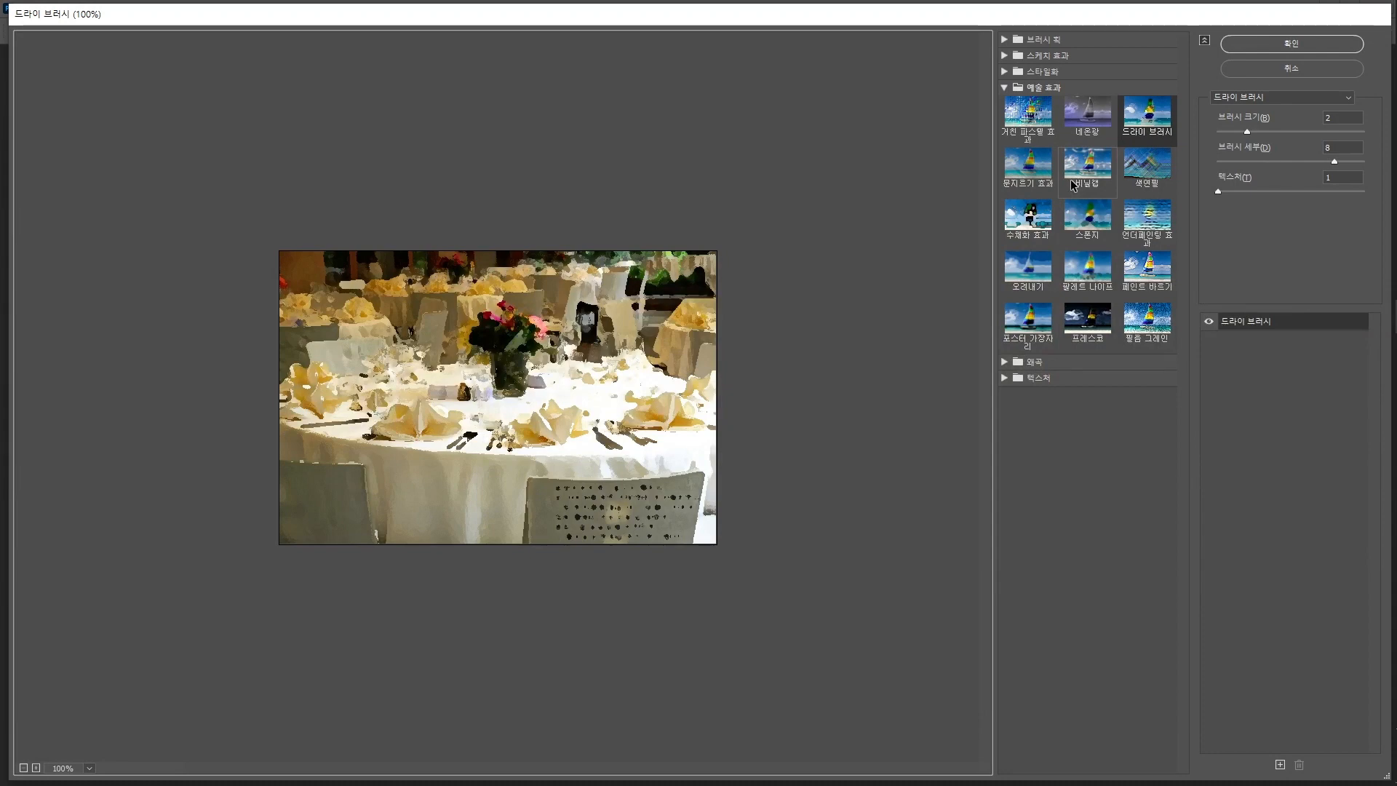
pyautogui.click(1005, 380)
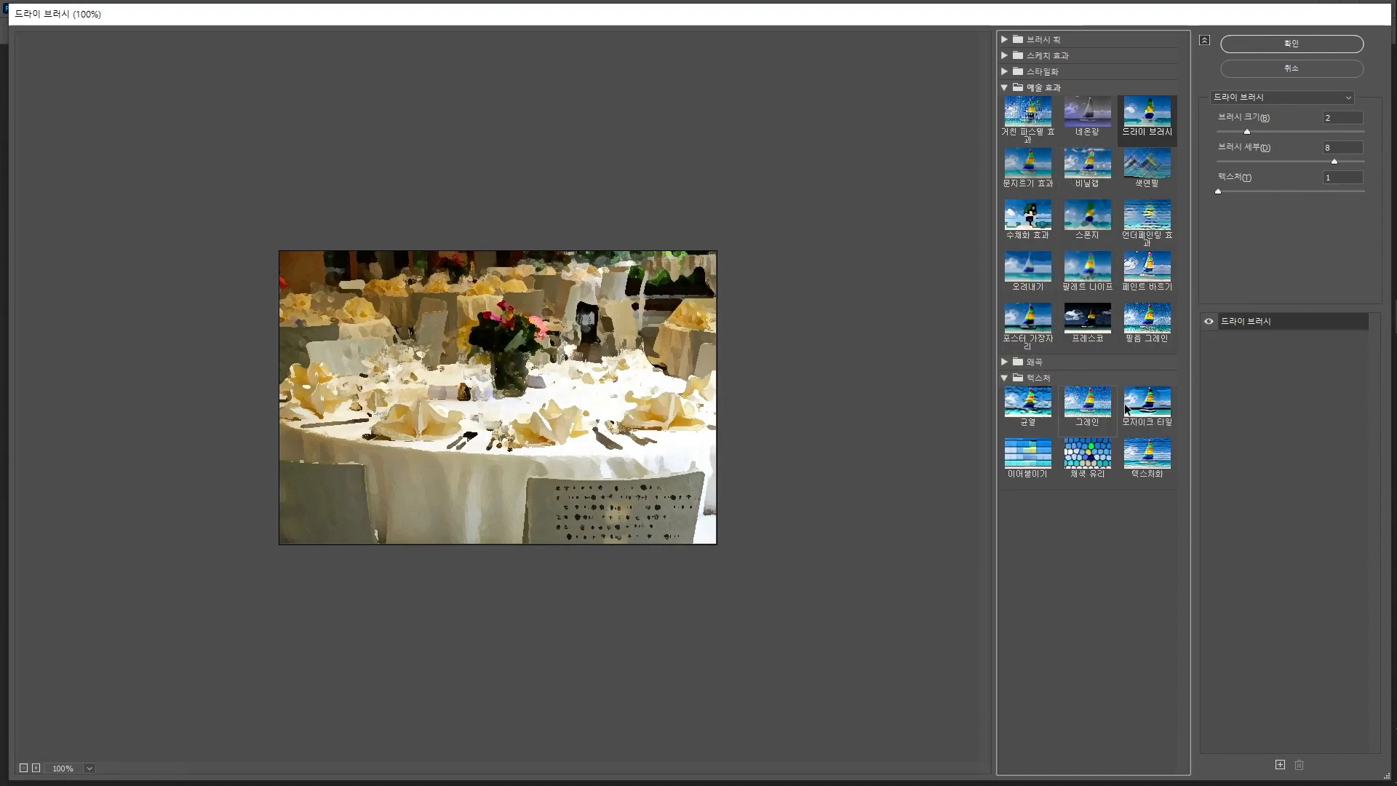
pyautogui.click(1149, 452)
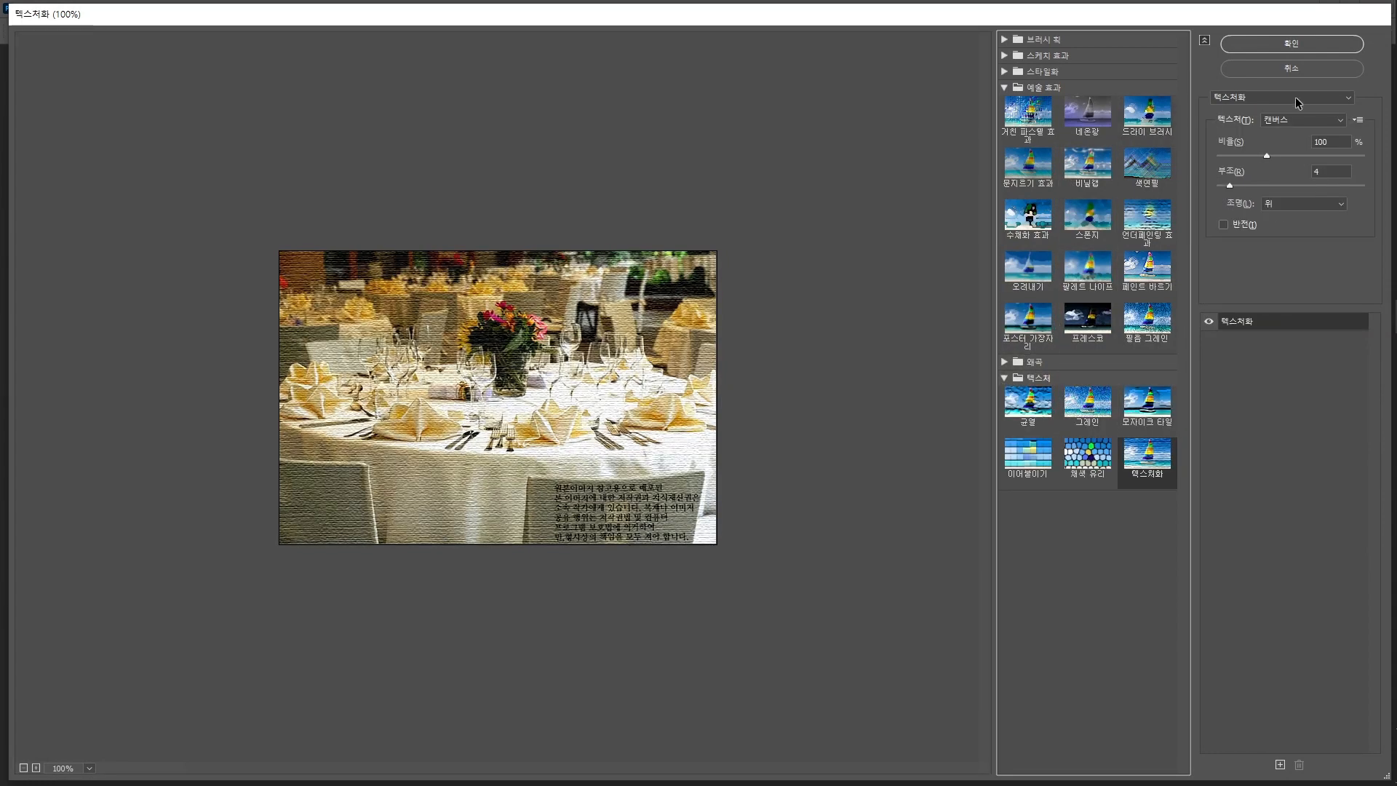
pyautogui.click(1296, 44)
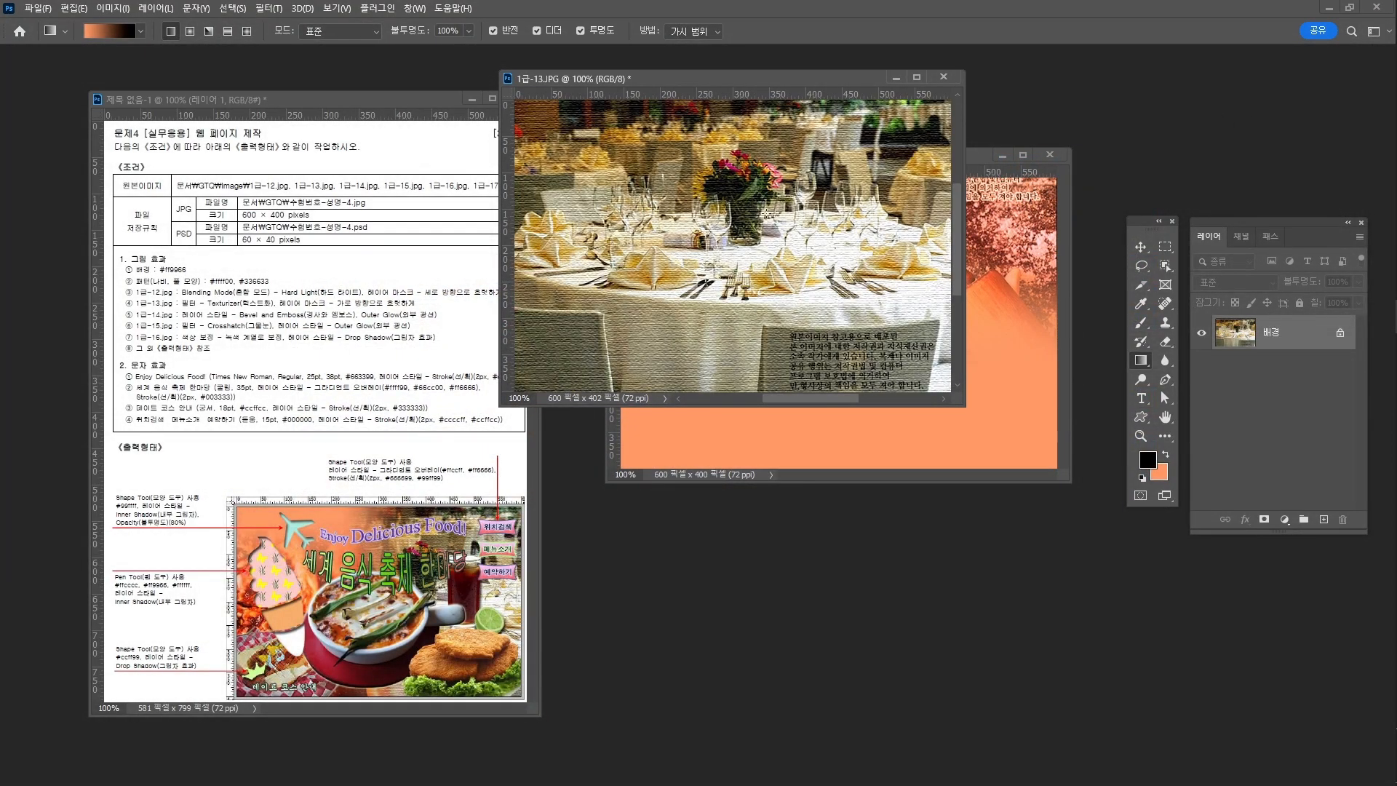
# Step: Copy the textured banquet photo into the 수험번호-성명-4 document over the whole canvas and close 1급-13.JPG without saving
pyautogui.press('v')
pyautogui.hscroll(1, 873, 218)
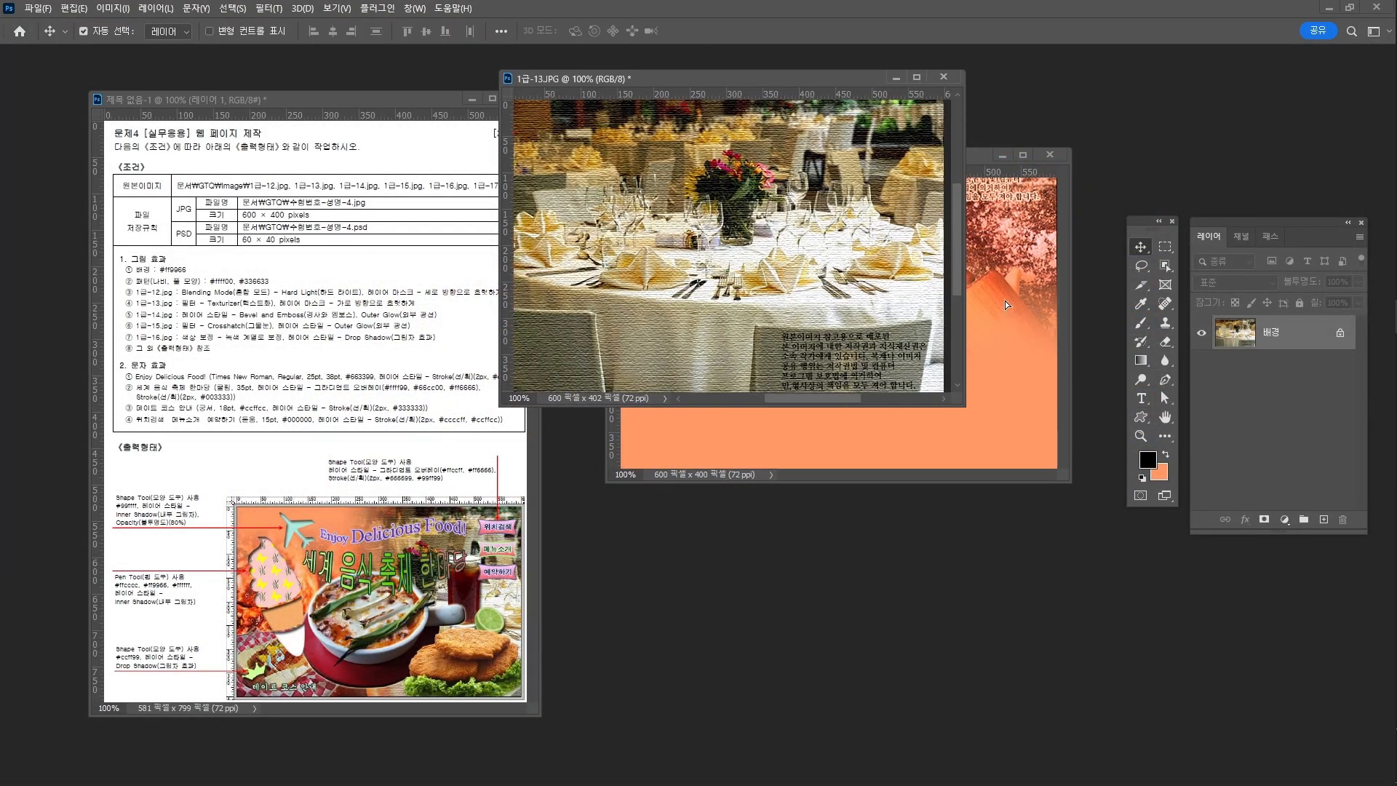
pyautogui.moveTo(1006, 300); pyautogui.dragTo(1006, 299)
pyautogui.moveTo(917, 302); pyautogui.dragTo(841, 297)
pyautogui.click(943, 77)
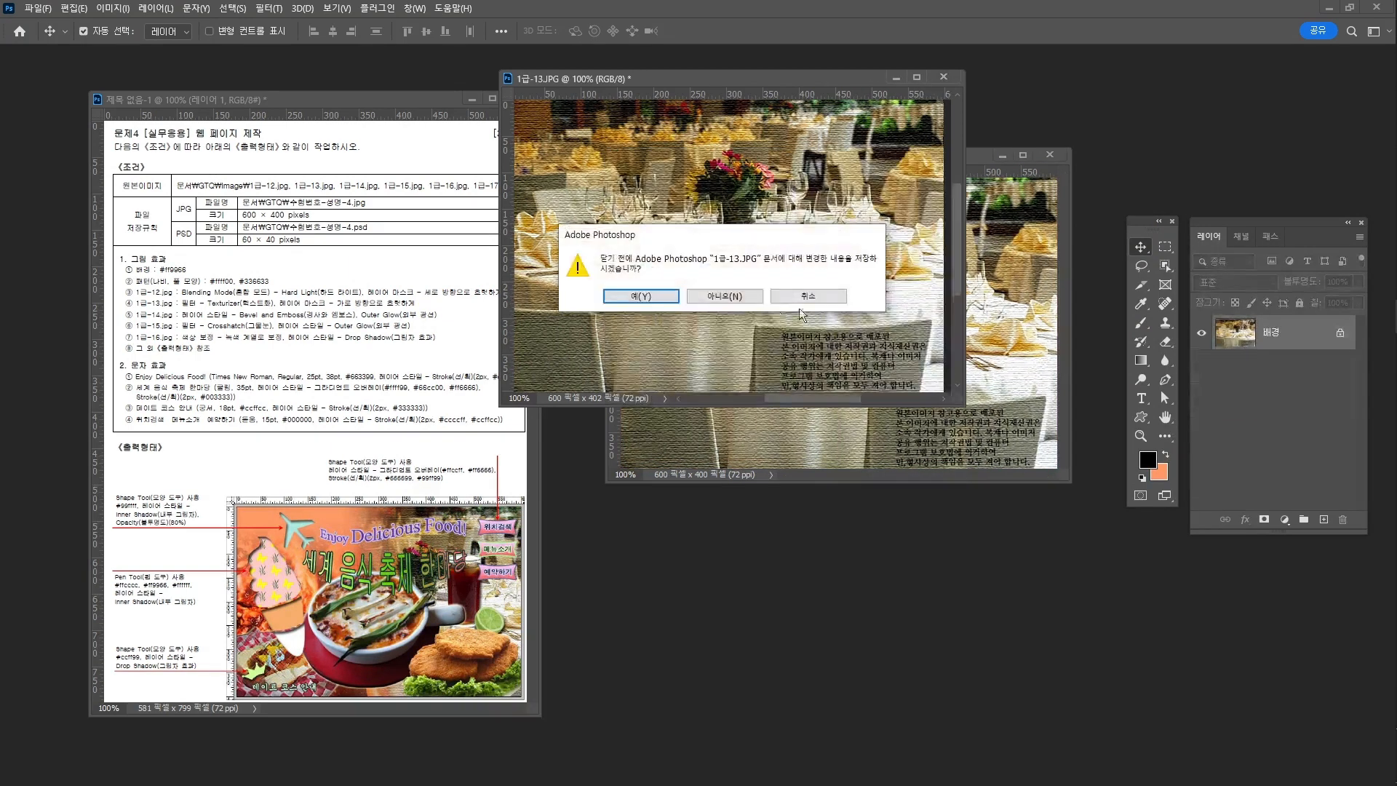
pyautogui.click(740, 292)
# Step: Rename the banquet photo layer as 1-13 and add a layer mask to it
pyautogui.doubleClick(1294, 333)
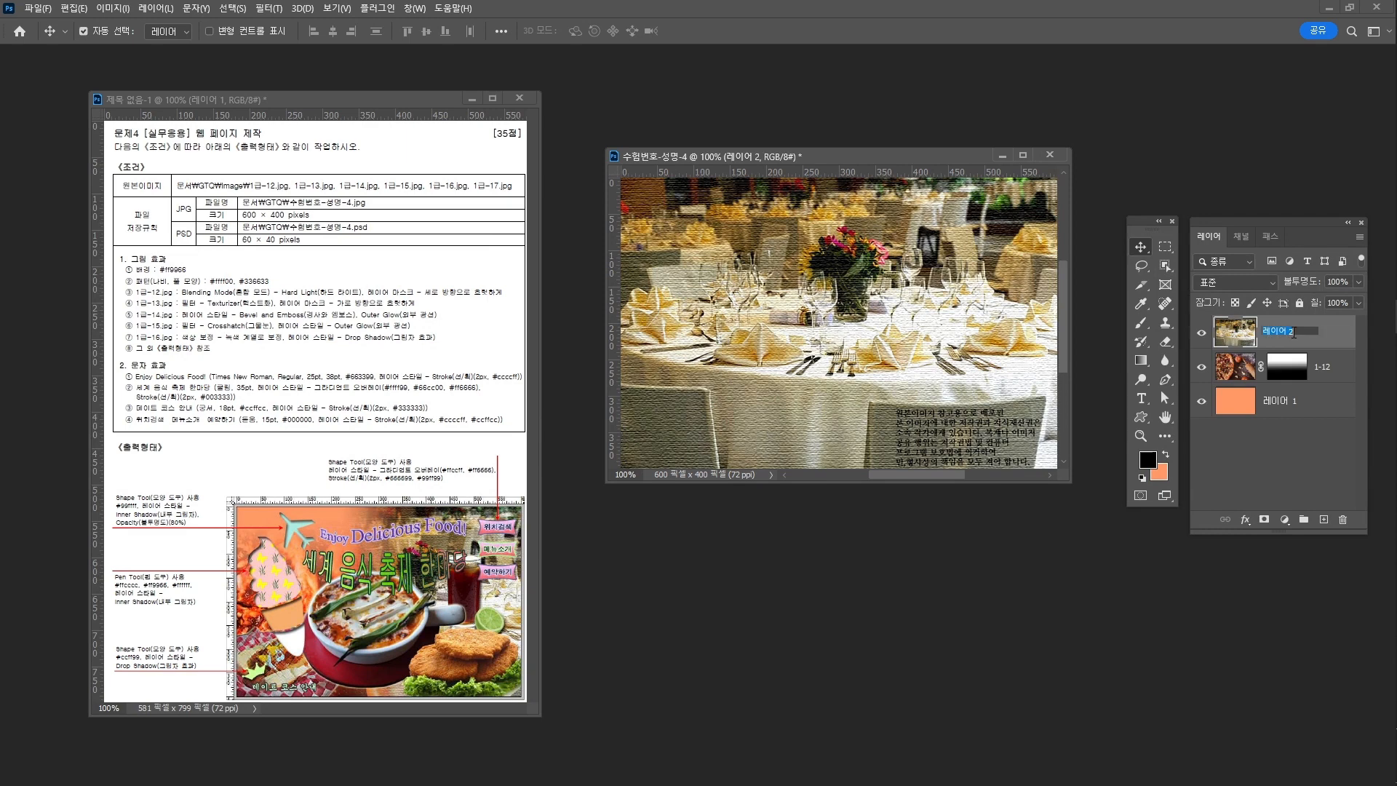
pyautogui.write('1-13')
pyautogui.press('Return')
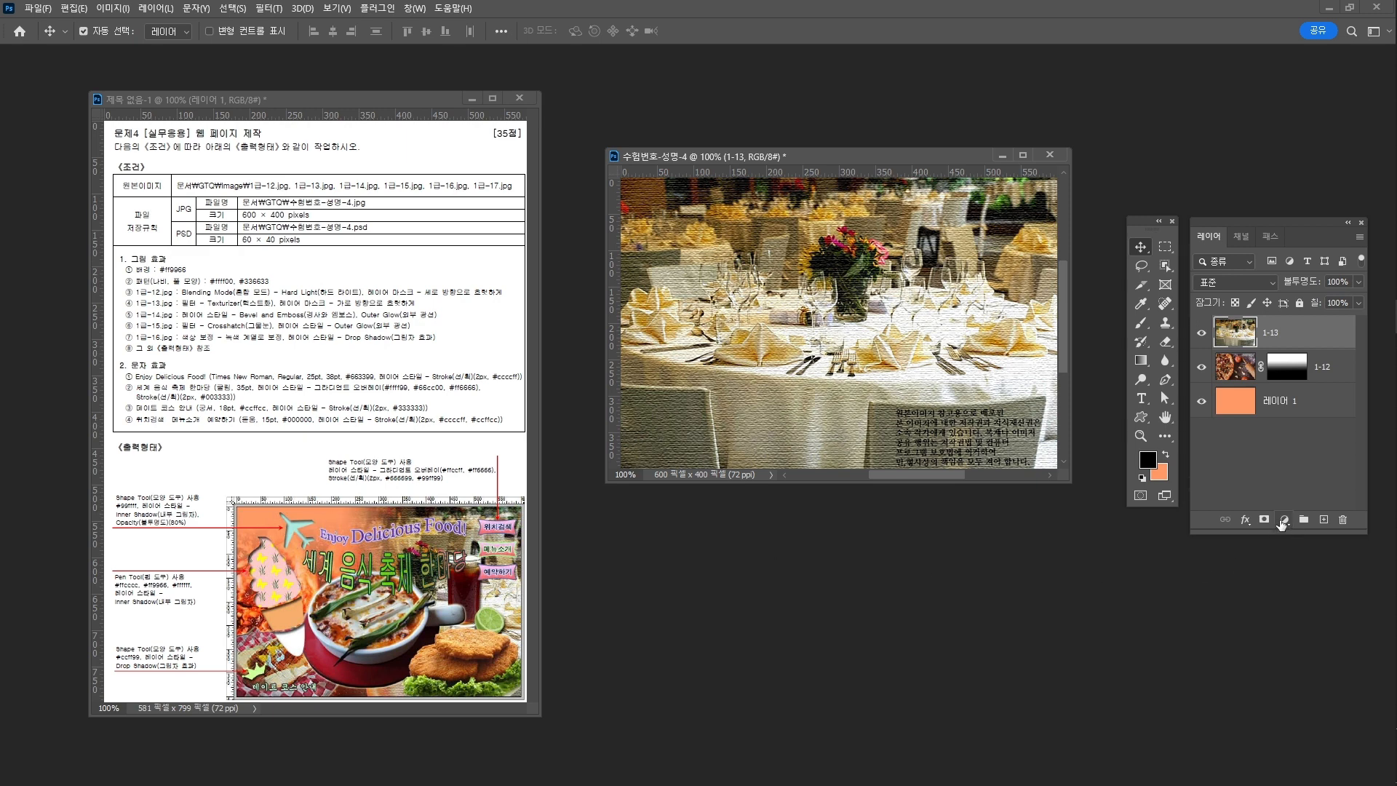
pyautogui.click(1268, 523)
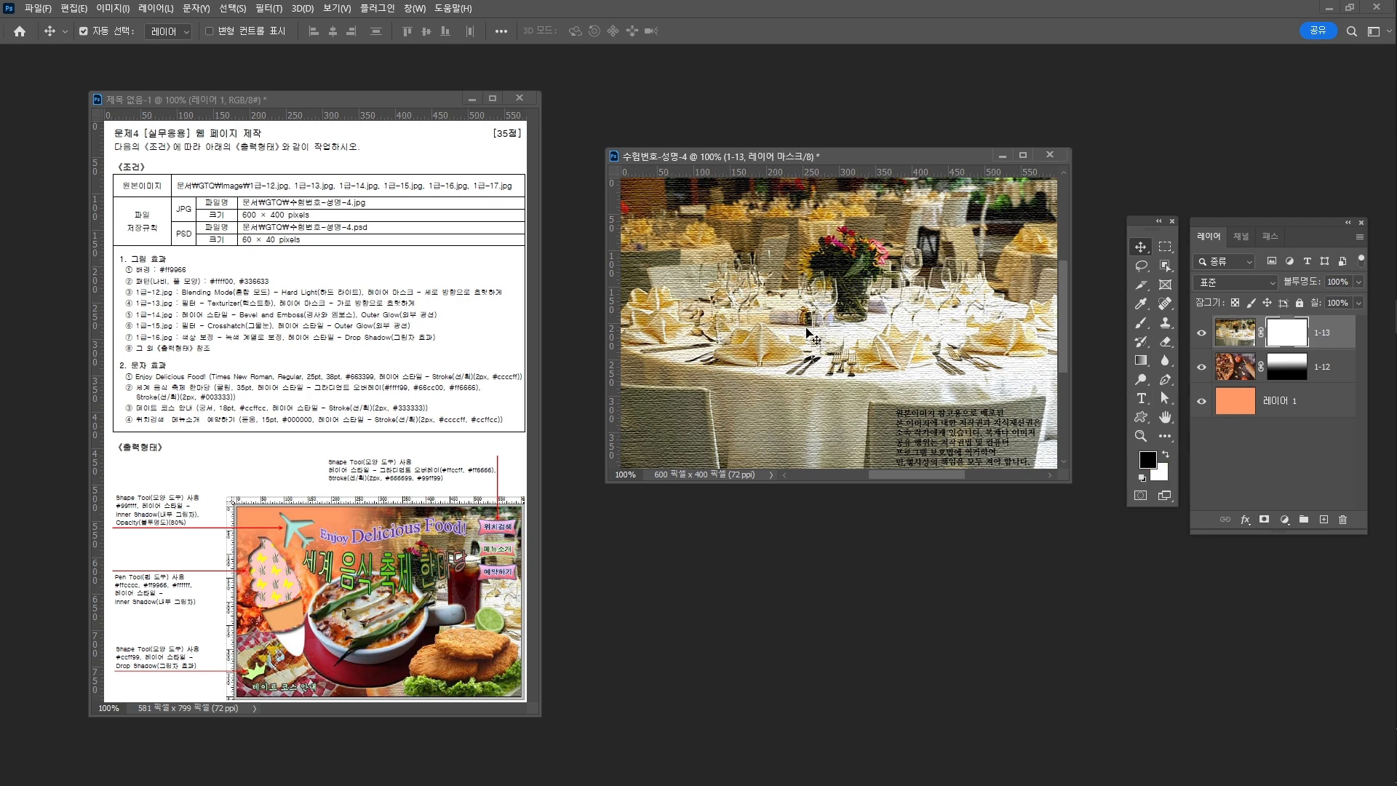
# Step: Set the Gradient tool to the Foreground to Background preset from Basics, running between black and white
pyautogui.press('g')
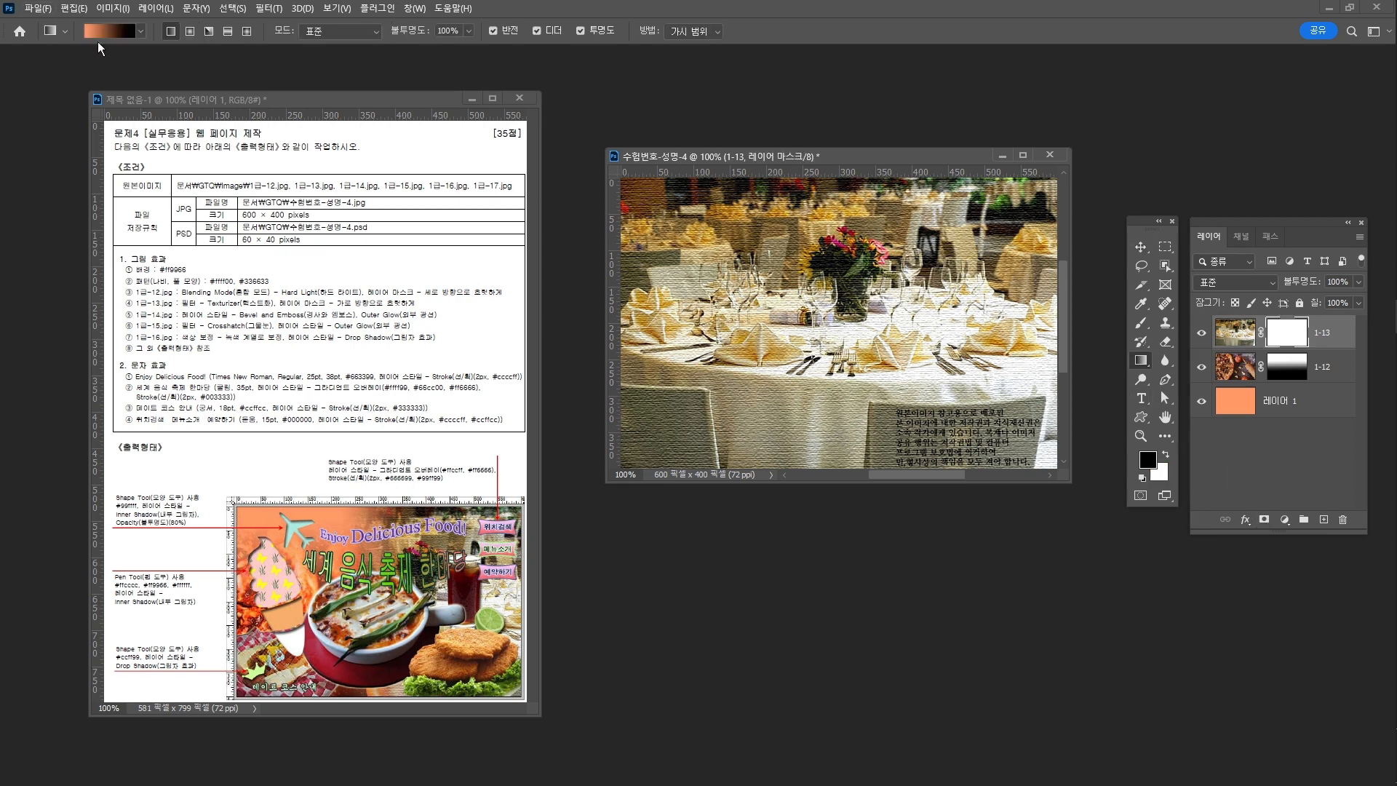
pyautogui.click(106, 33)
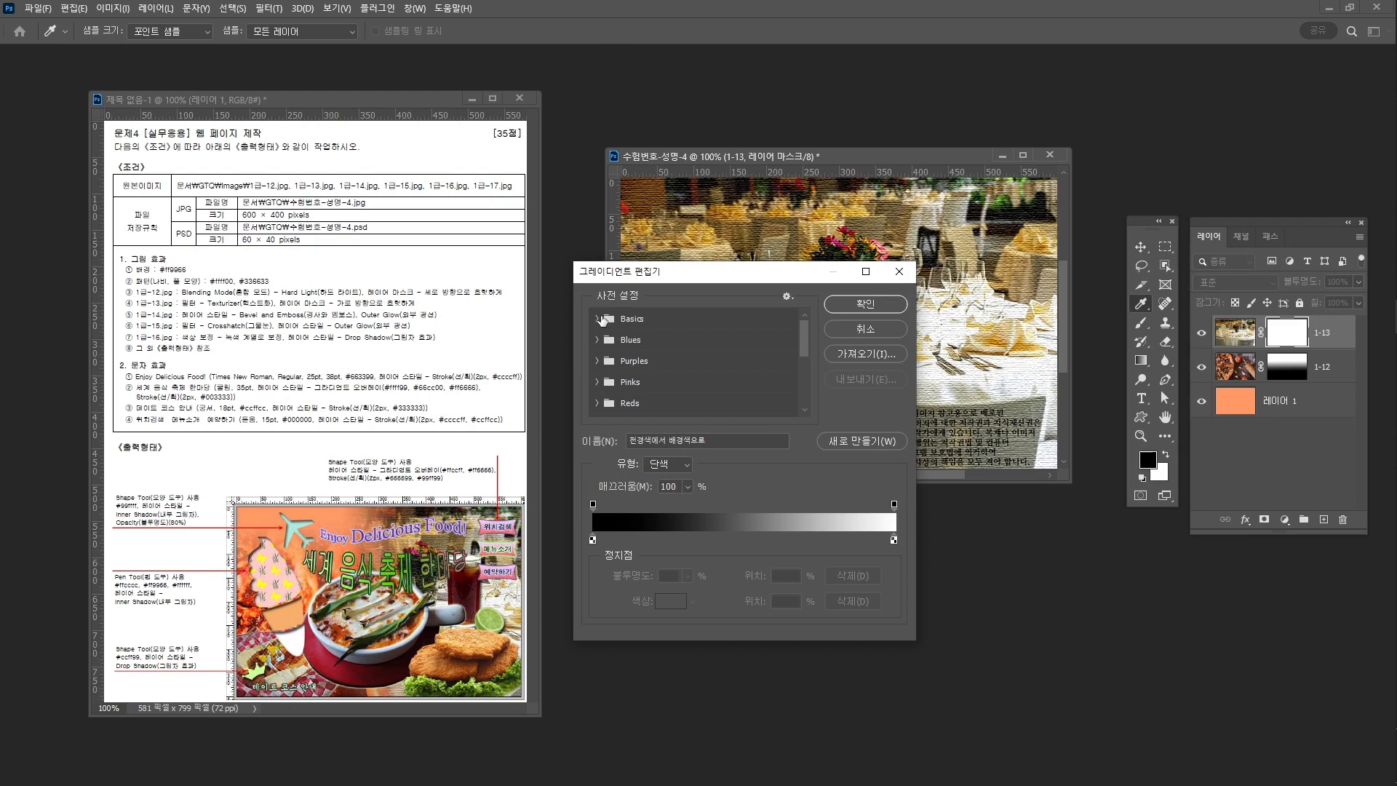
pyautogui.click(599, 319)
pyautogui.press('Escape')
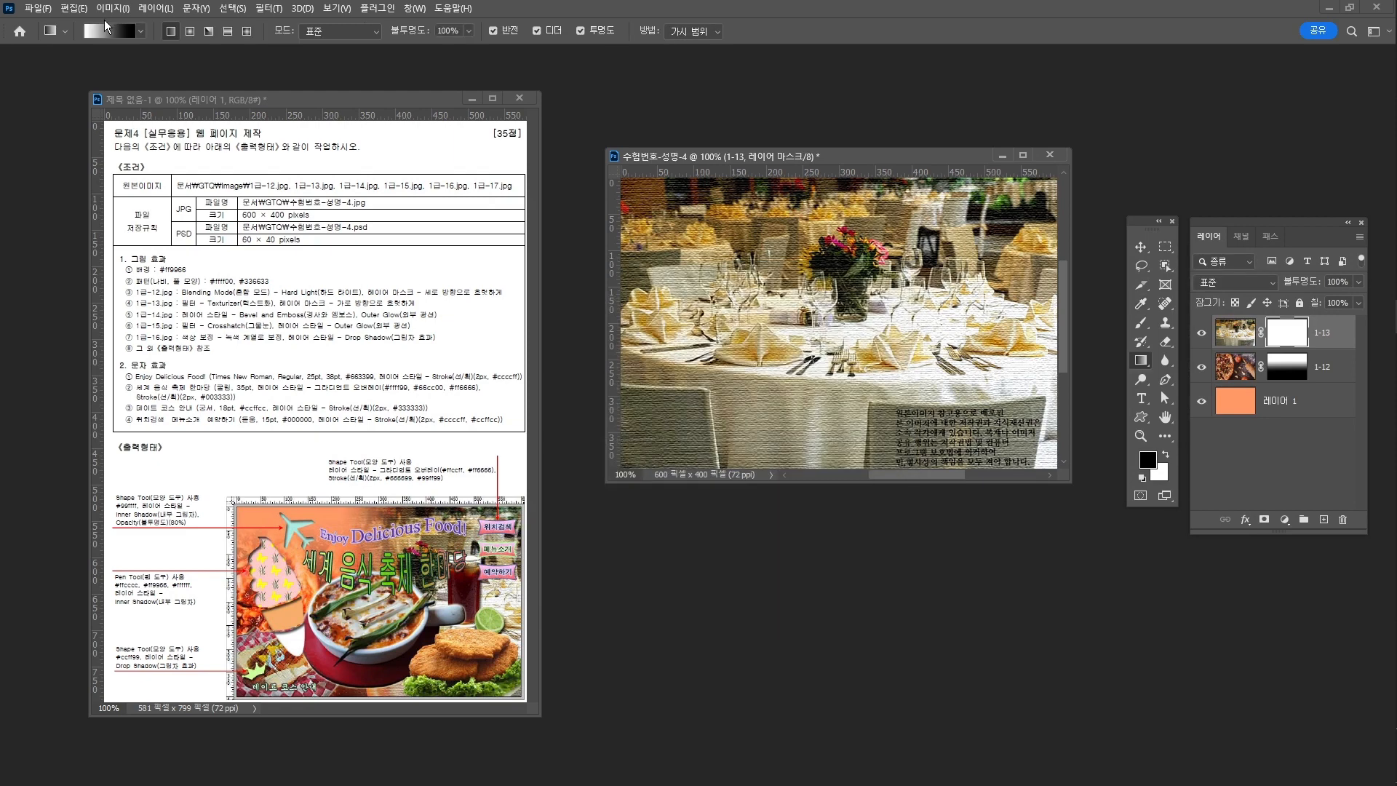
pyautogui.click(115, 32)
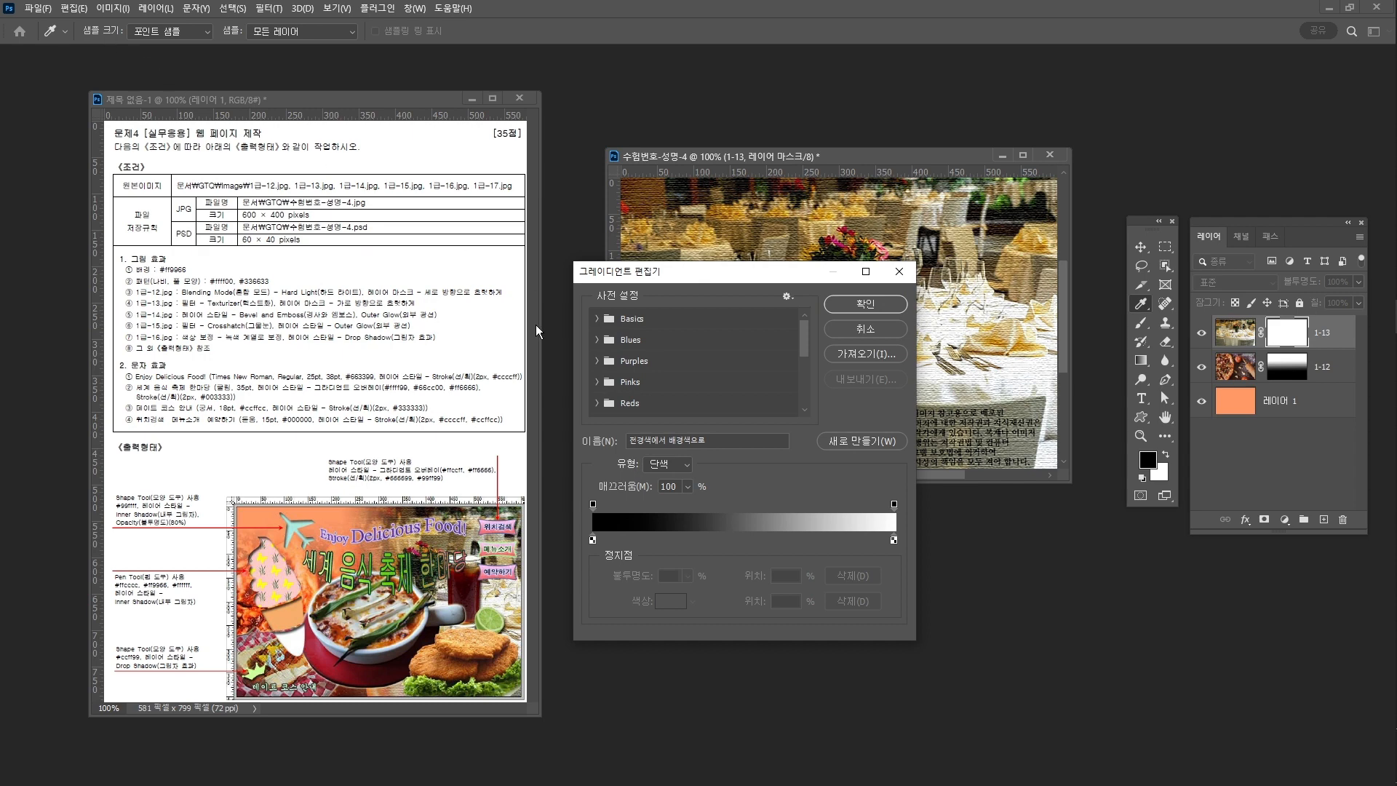
pyautogui.click(597, 319)
pyautogui.click(615, 341)
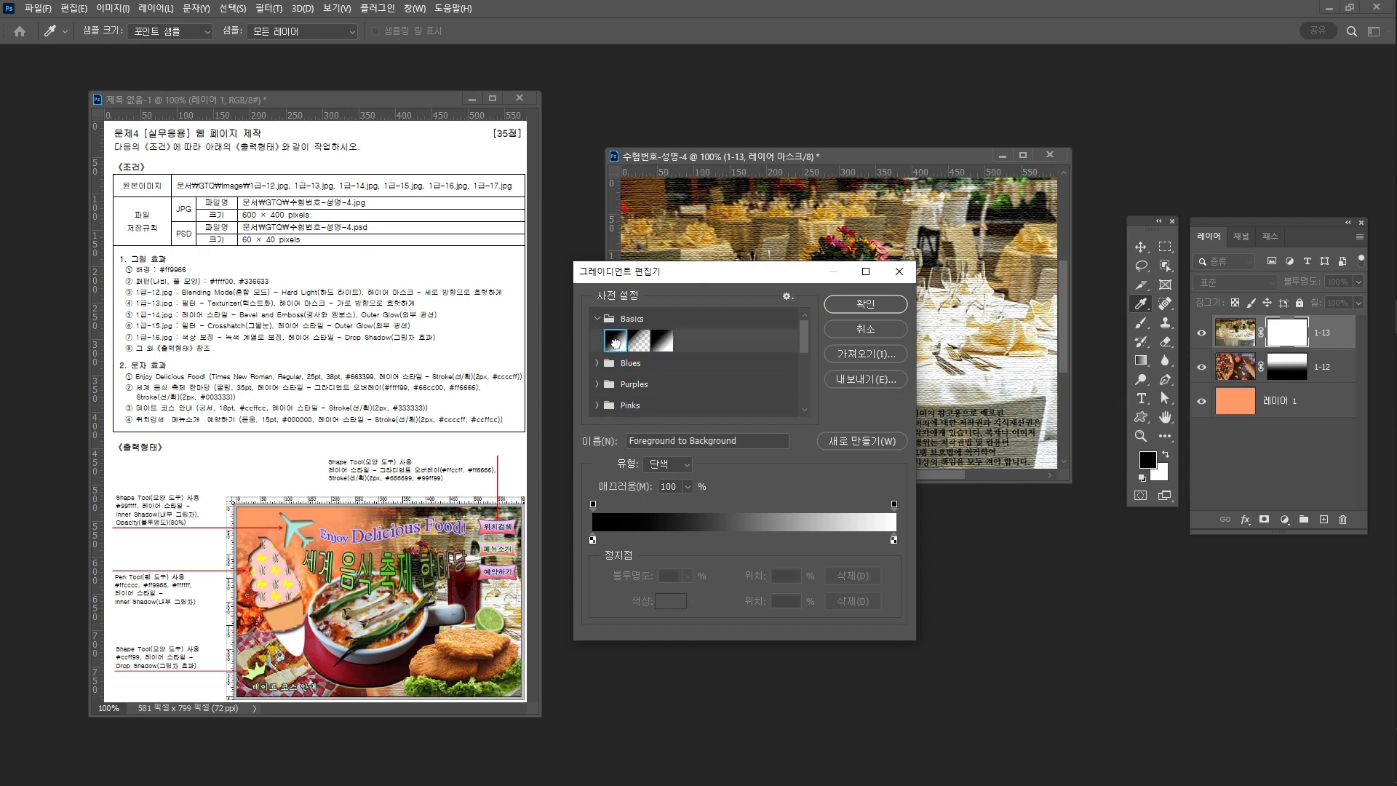
pyautogui.click(862, 307)
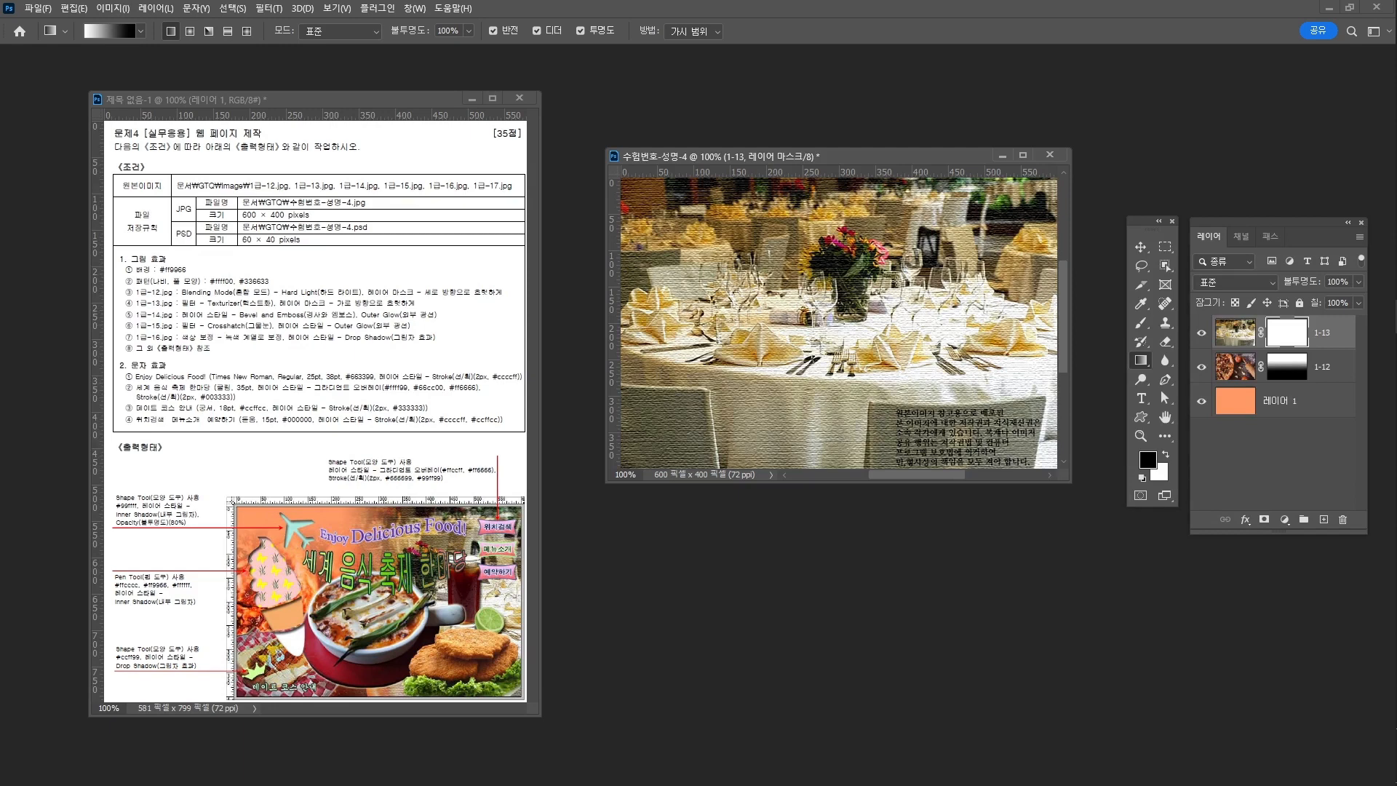
# Step: Fade the 1-13 layer out toward its left edge with a horizontal linear gradient on its mask, spanning about 280 px
pyautogui.moveTo(937, 307); pyautogui.dragTo(703, 308)
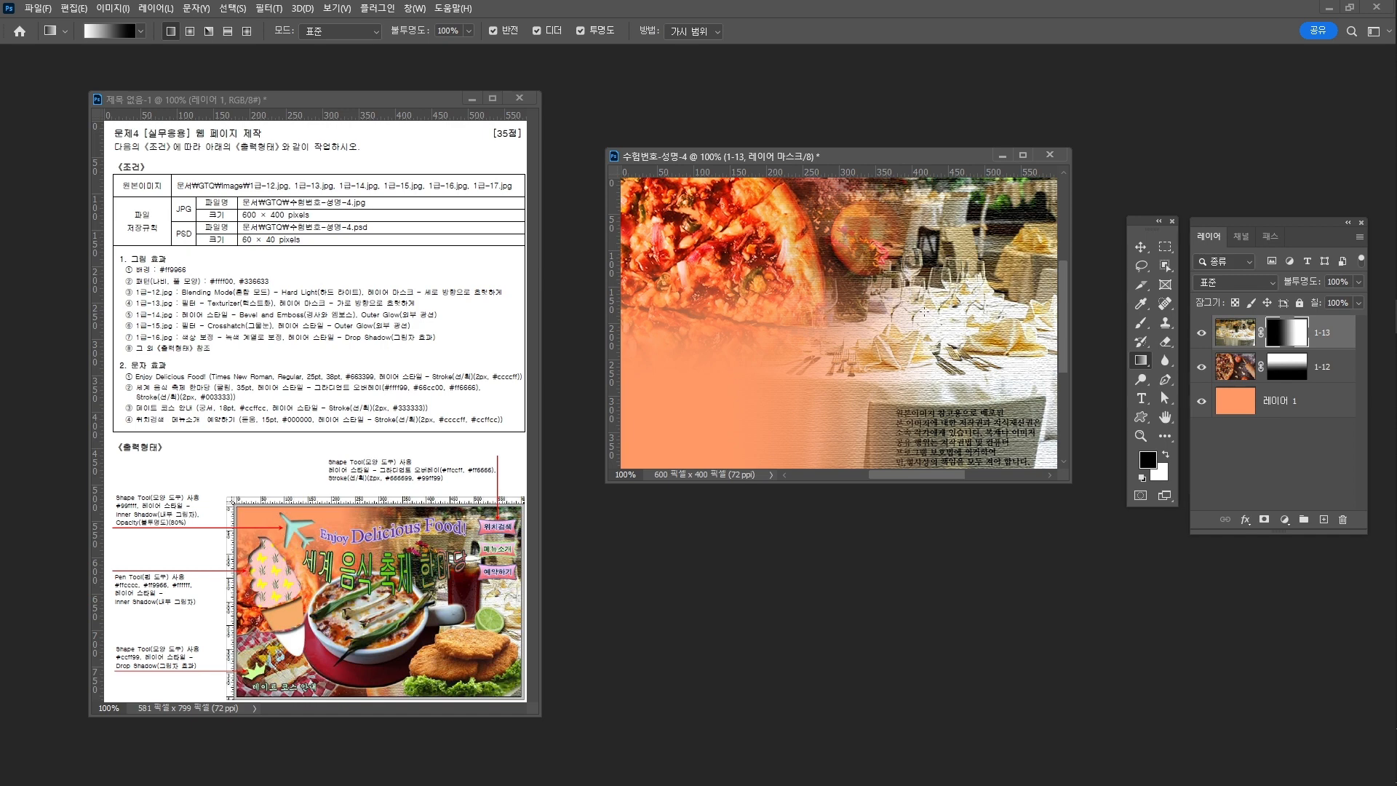
pyautogui.moveTo(923, 286); pyautogui.dragTo(725, 292)
pyautogui.moveTo(835, 283); pyautogui.dragTo(724, 292)
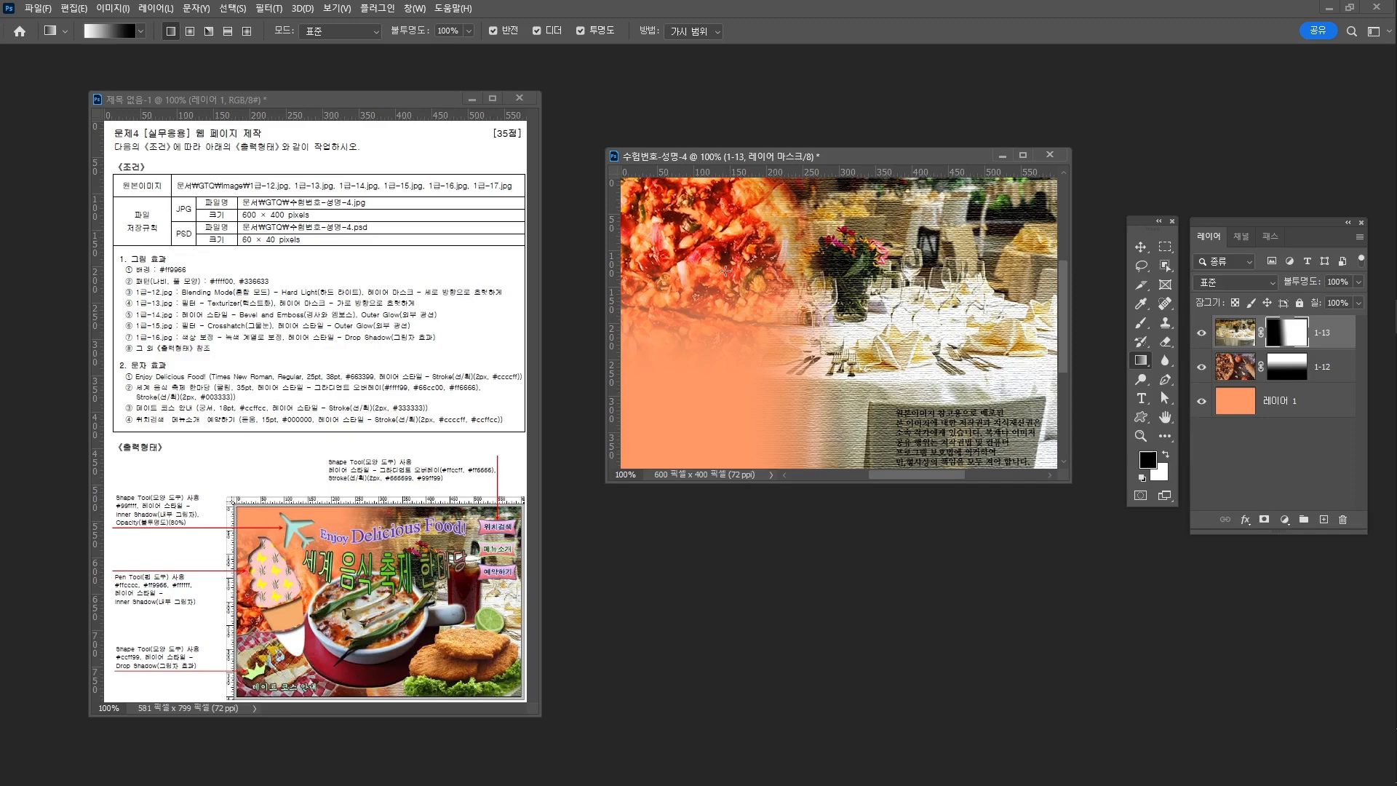
pyautogui.moveTo(833, 244); pyautogui.dragTo(630, 249)
pyautogui.moveTo(946, 297); pyautogui.dragTo(914, 300)
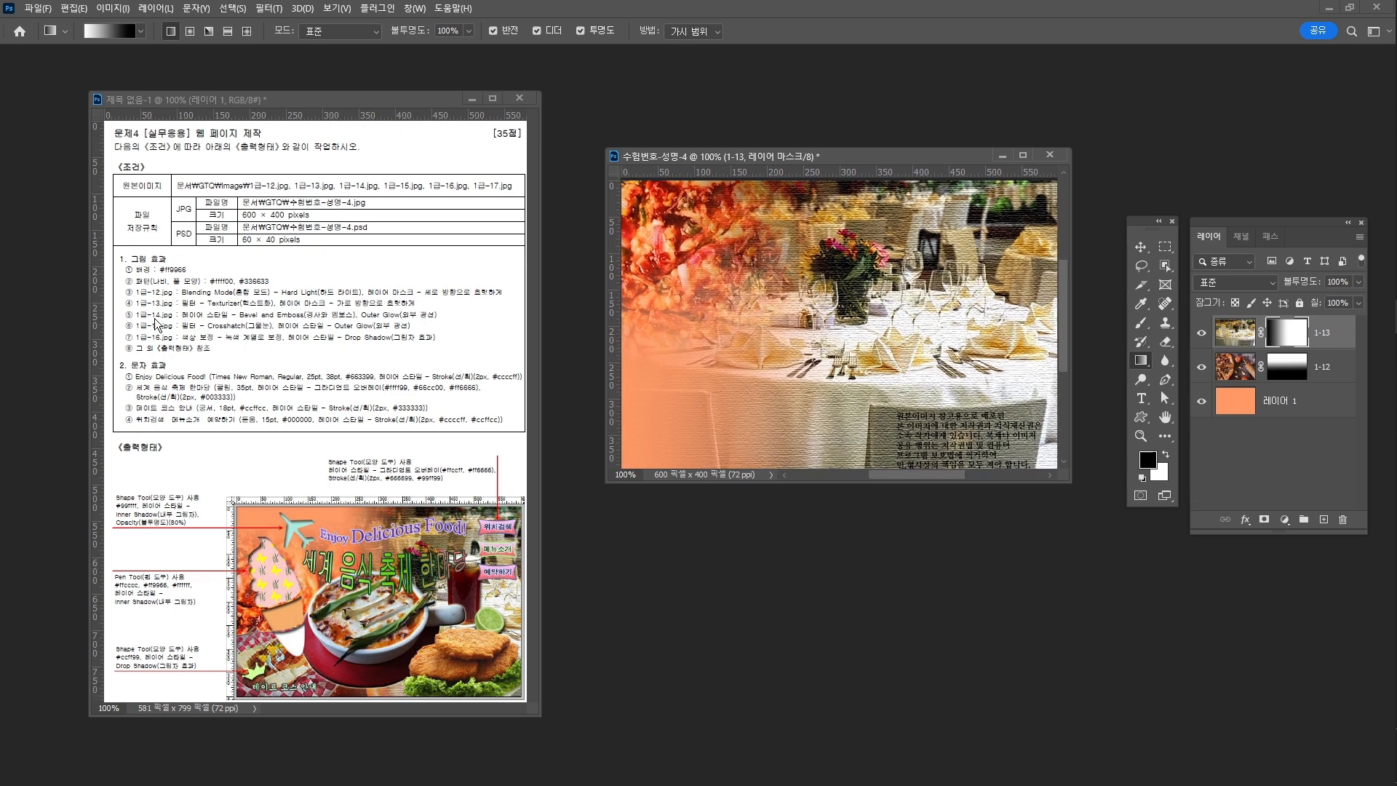
# Step: Open the gratin dish photo 1급-14.JPG from the GTQ Image folder and move its window toward the workspace centre
pyautogui.click(40, 8)
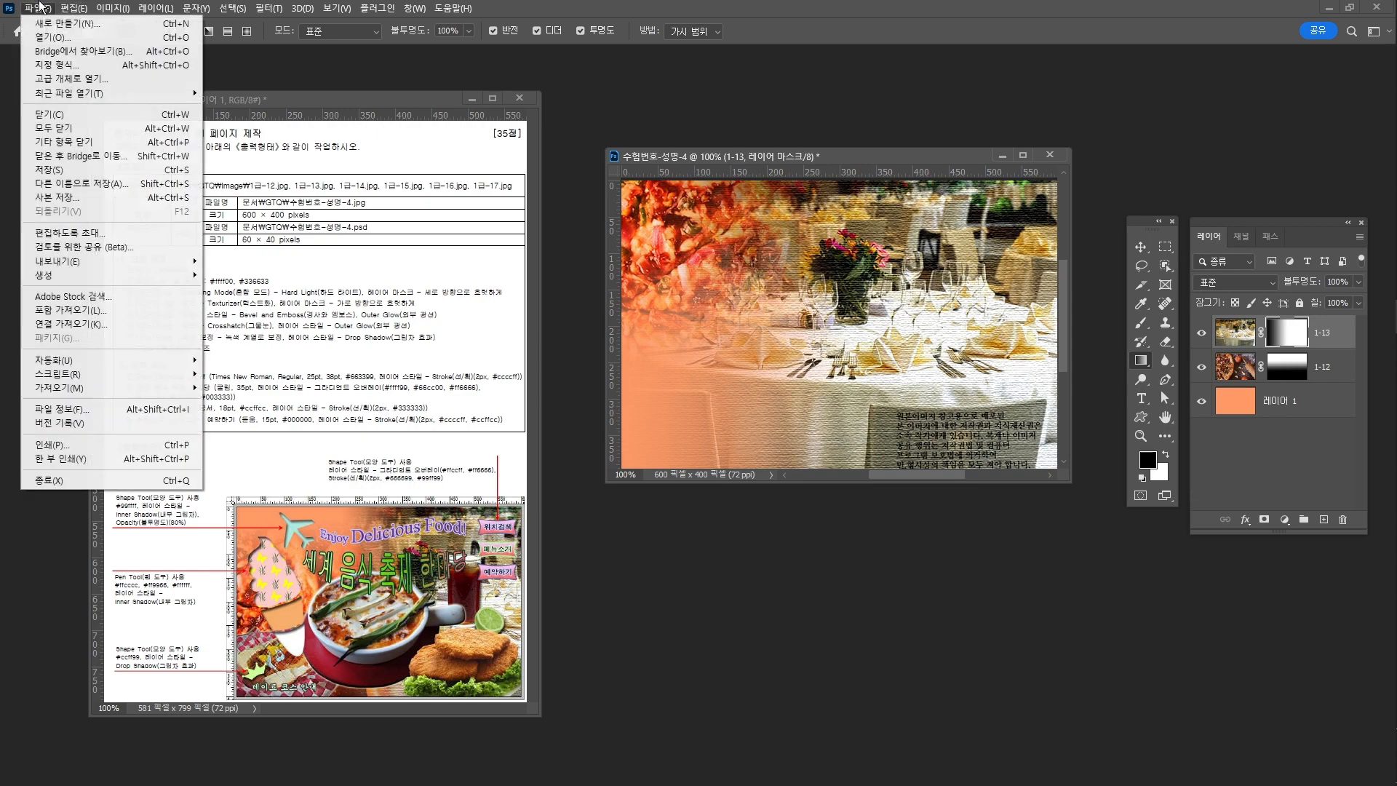
pyautogui.click(51, 37)
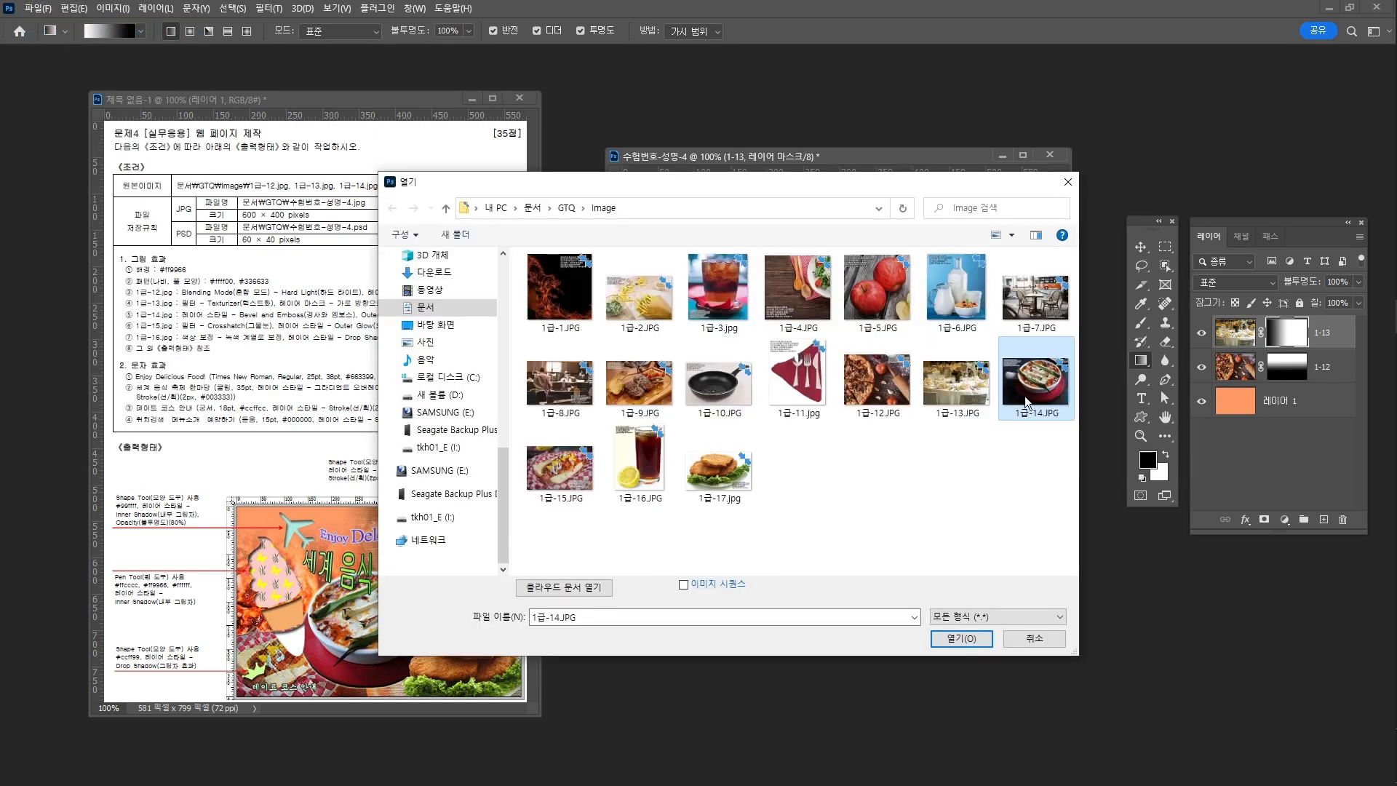
pyautogui.click(961, 639)
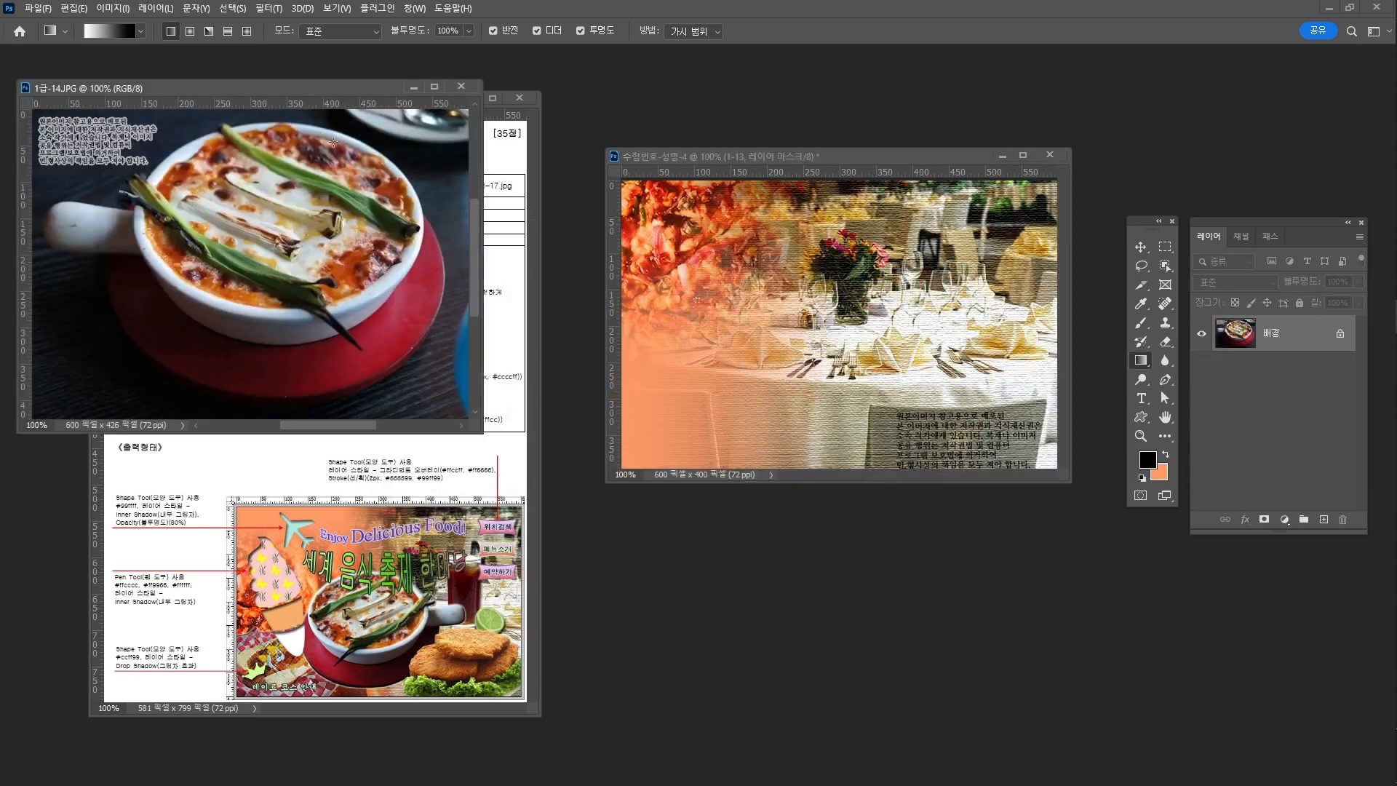
pyautogui.moveTo(286, 91); pyautogui.dragTo(472, 77)
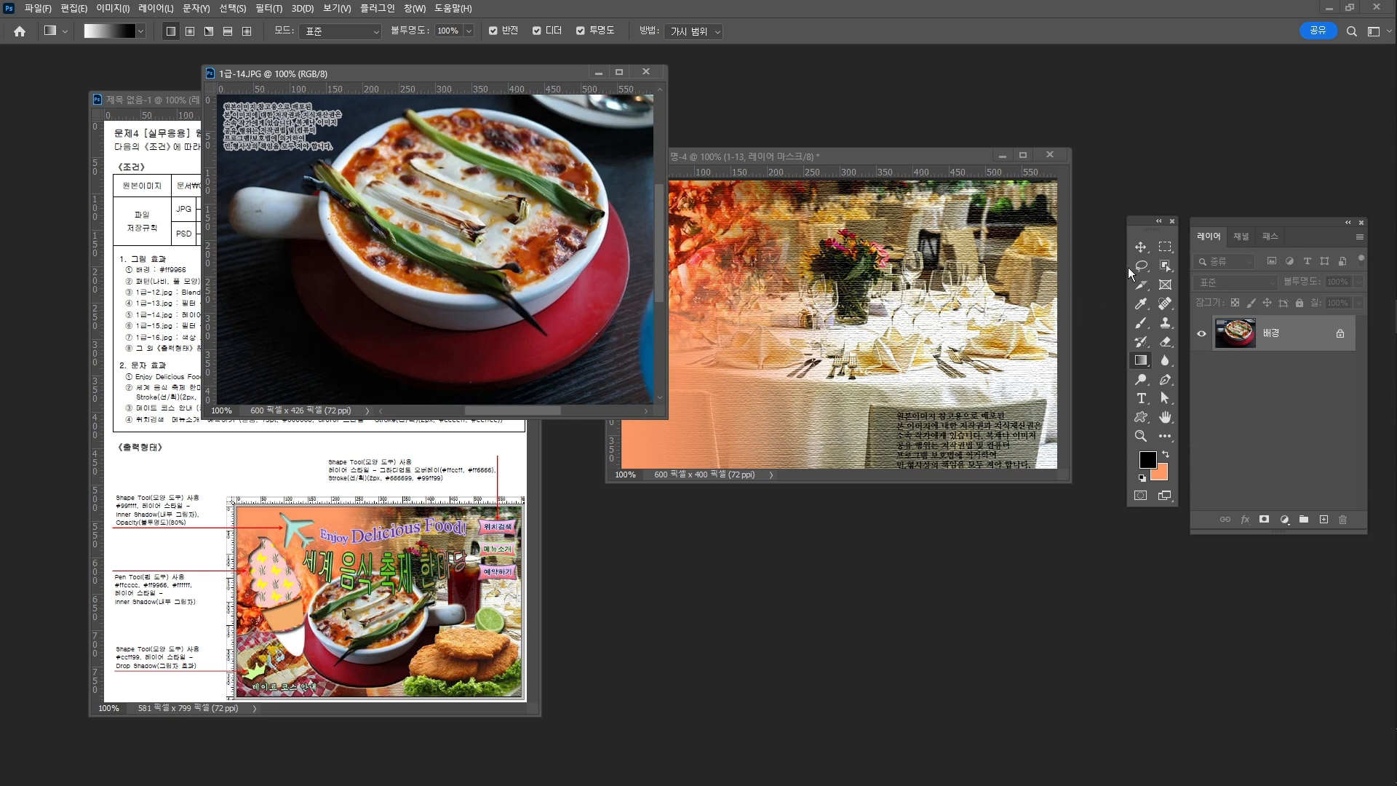
# Step: Select the gratin dish with the Object Selection tool, using a rectangle of about 539 × 370 px around it
pyautogui.click(1165, 265)
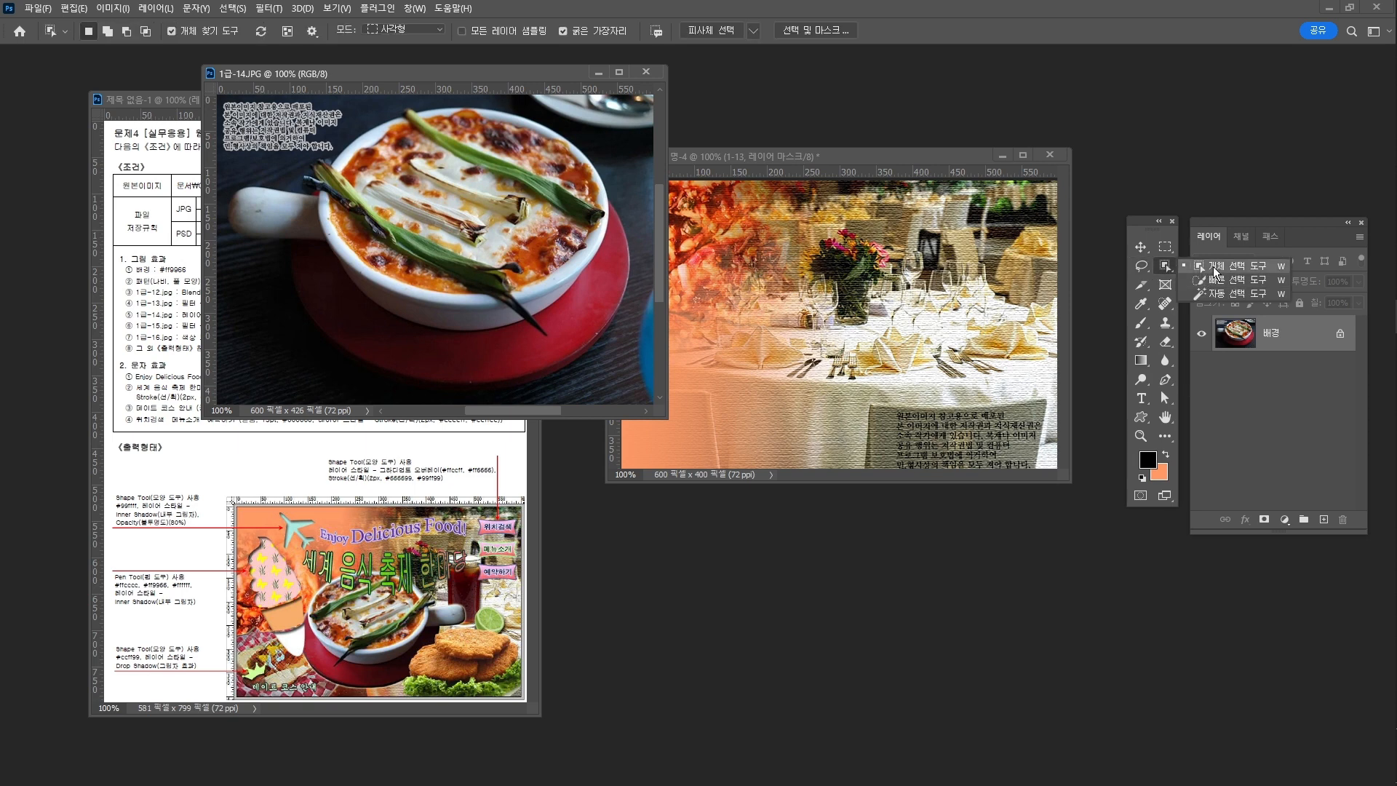
pyautogui.click(1214, 273)
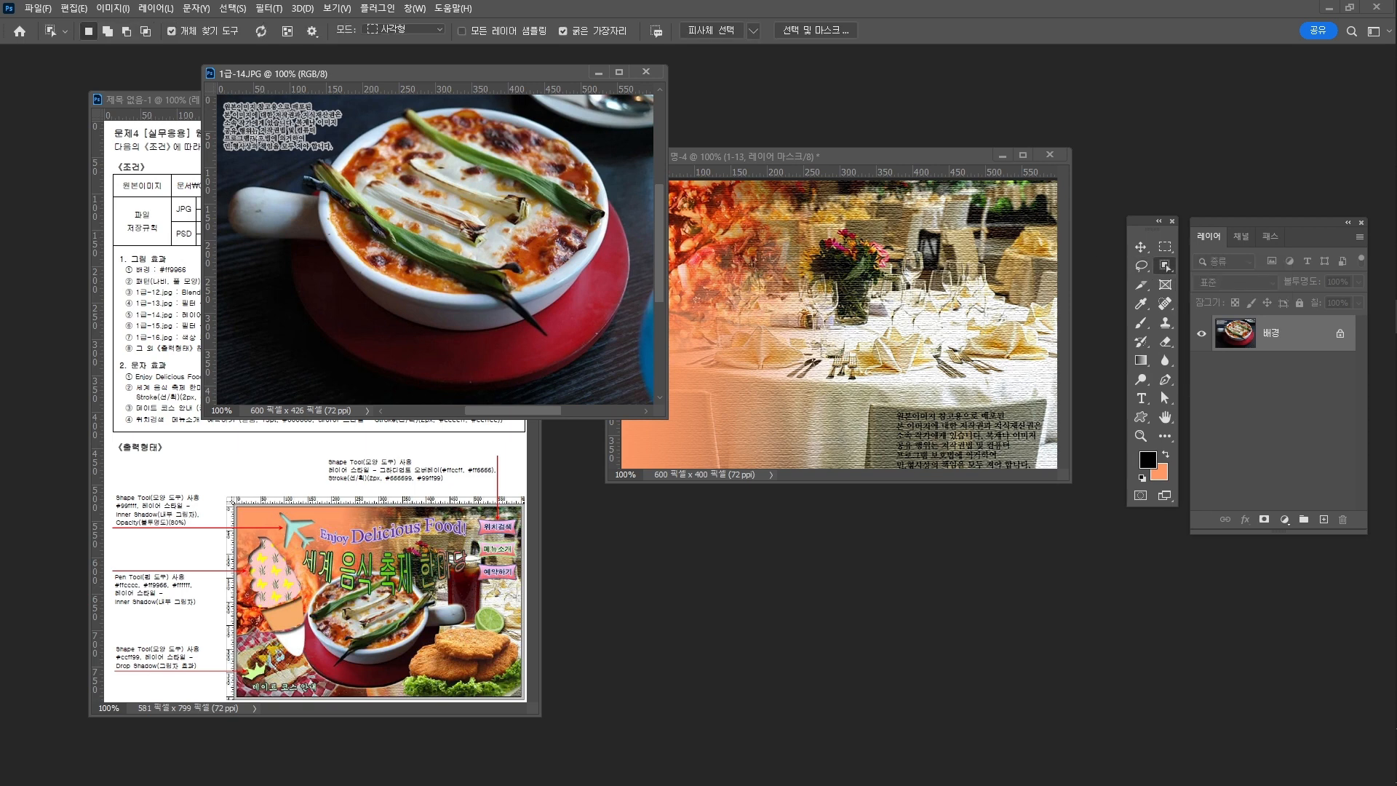
pyautogui.moveTo(233, 110); pyautogui.dragTo(624, 384)
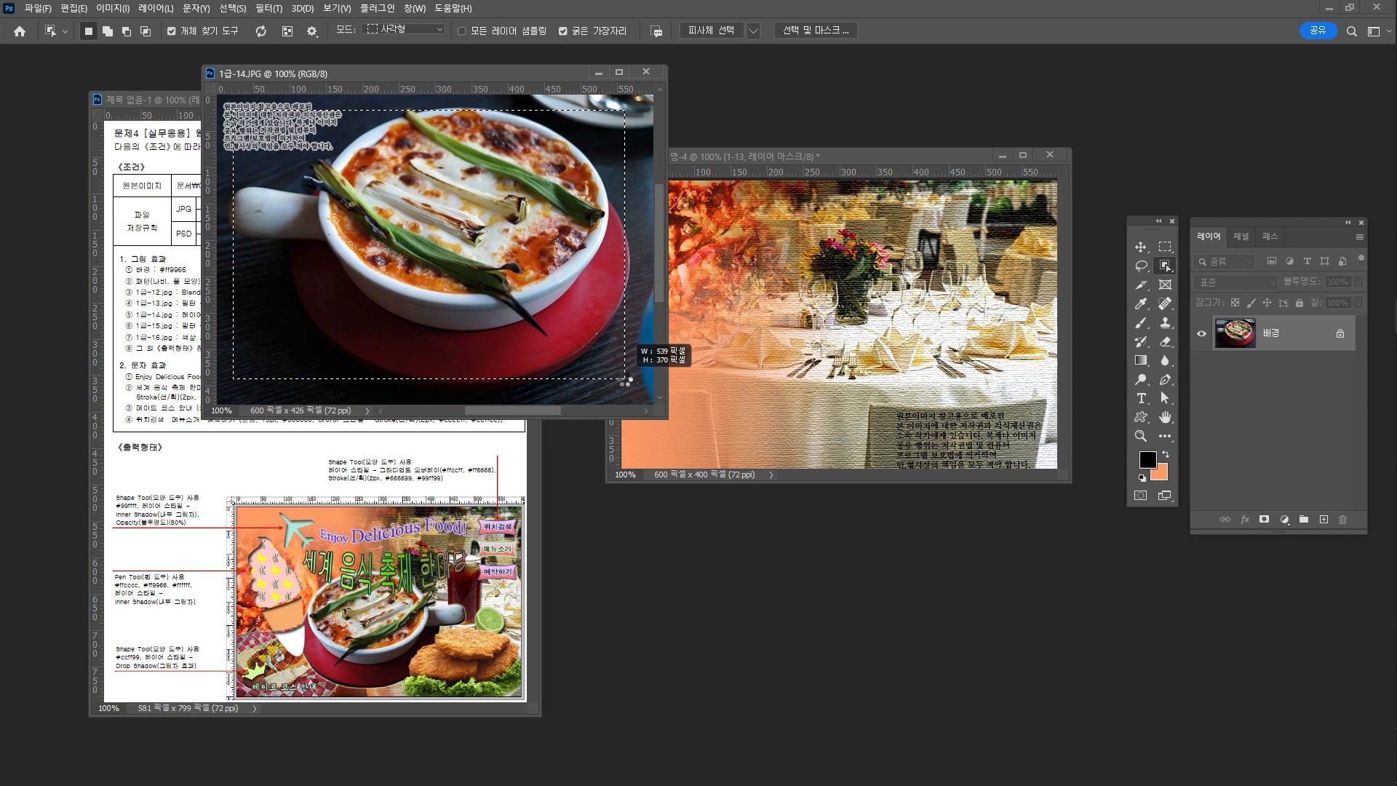
pyautogui.moveTo(625, 379); pyautogui.dragTo(625, 378)
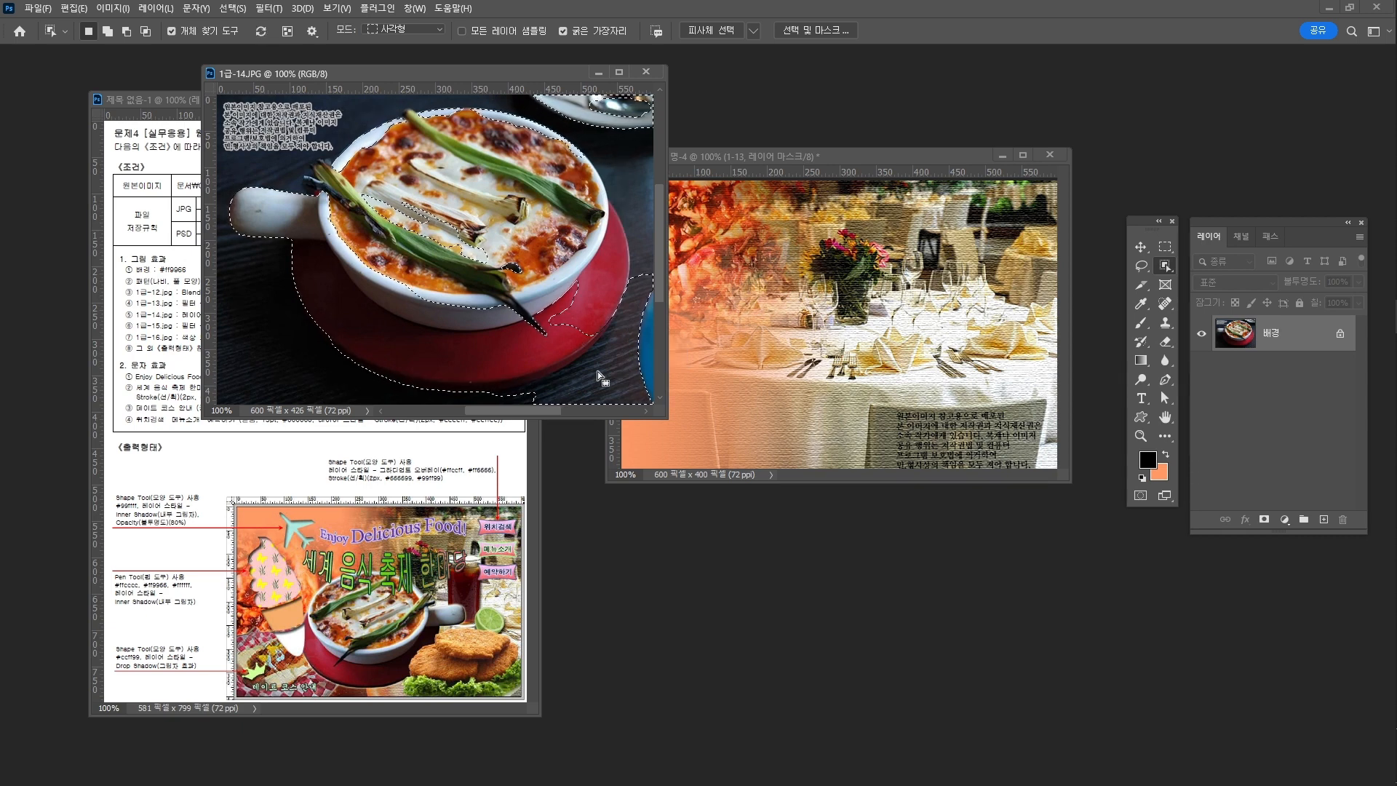
# Step: Switch to the Quick Selection tool at size 25 and subtract the background plate in the photo's upper-right corner from the selection
pyautogui.rightClick(1165, 267)
pyautogui.click(1222, 281)
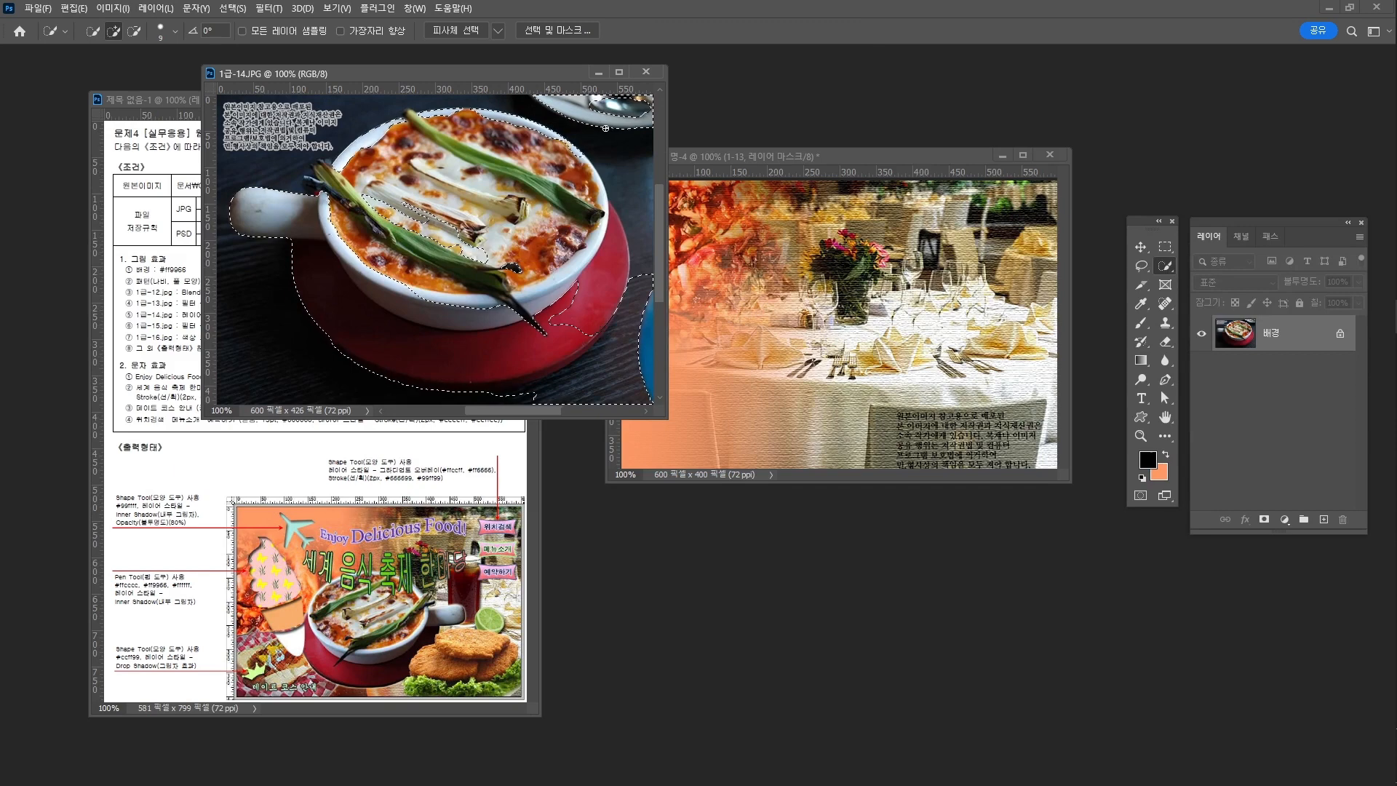
pyautogui.press(']')
pyautogui.press(']')
pyautogui.press(']')
pyautogui.press(']')
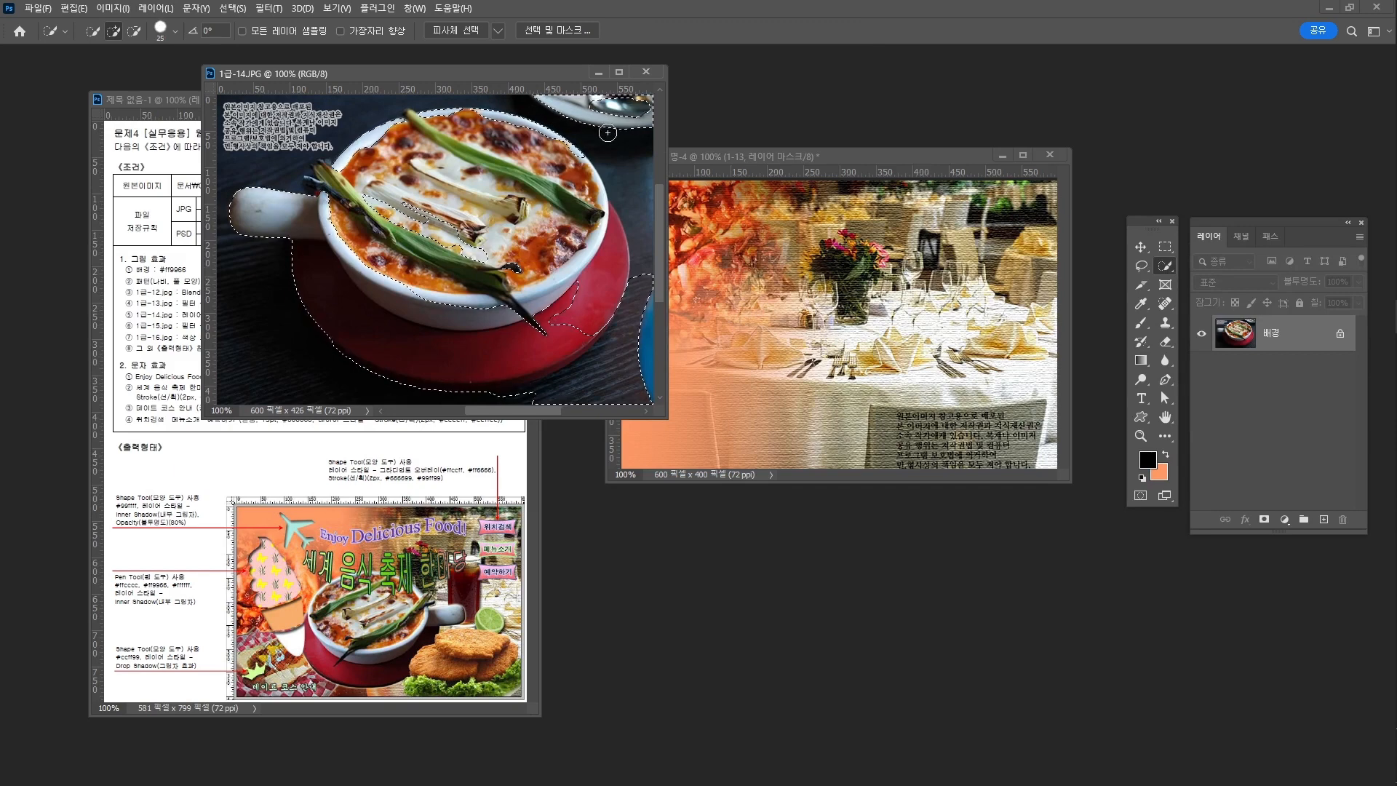
pyautogui.moveTo(564, 104)
pyautogui.keyDown('alt'); pyautogui.mouseDown()
pyautogui.moveTo(649, 112)
pyautogui.moveTo(641, 124)
pyautogui.mouseUp(); pyautogui.keyUp('alt')
# Step: Add the unselected patches of gratin, bowl and red plate inside the dish to the selection
pyautogui.moveTo(513, 272); pyautogui.dragTo(458, 240)
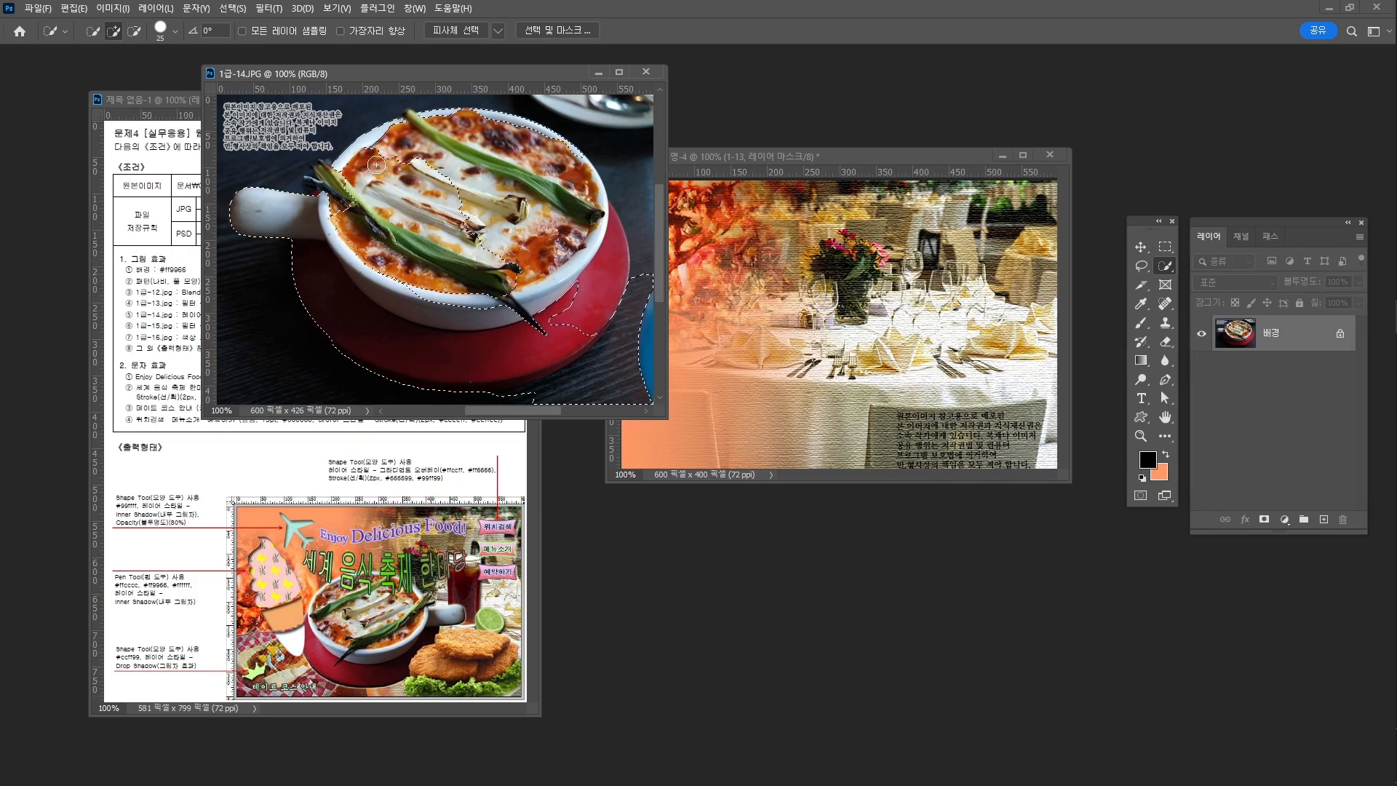
pyautogui.moveTo(376, 165); pyautogui.dragTo(342, 173)
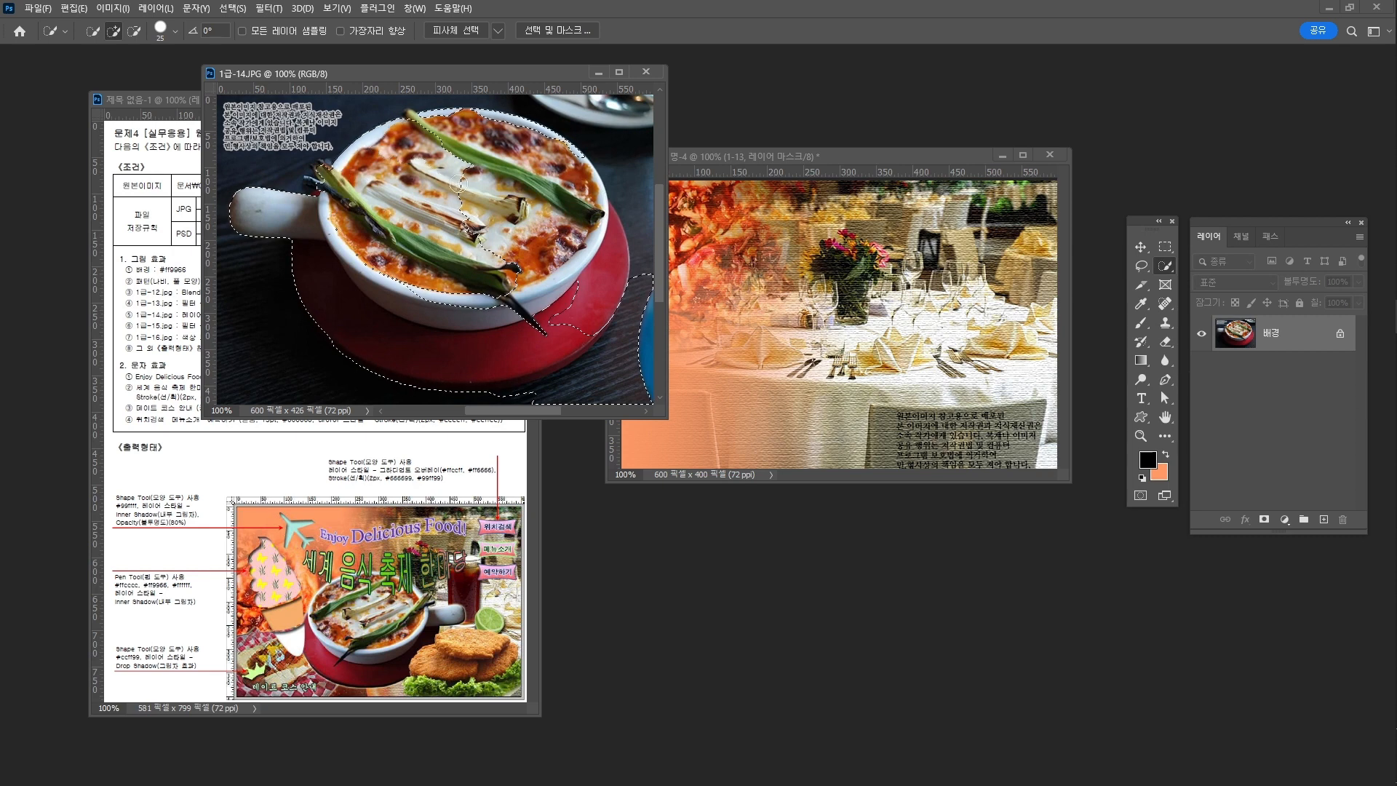
pyautogui.moveTo(456, 184)
pyautogui.mouseDown()
pyautogui.moveTo(487, 244)
pyautogui.moveTo(510, 208)
pyautogui.moveTo(479, 157)
pyautogui.moveTo(545, 203)
pyautogui.moveTo(510, 141)
pyautogui.moveTo(569, 240)
pyautogui.moveTo(558, 297)
pyautogui.moveTo(591, 268)
pyautogui.mouseUp()
pyautogui.moveTo(428, 285)
pyautogui.mouseDown()
pyautogui.moveTo(400, 296)
pyautogui.moveTo(390, 273)
pyautogui.mouseUp()
# Step: Subtract the dark table area below and to the right of the red plate from the selection
pyautogui.press('alt')
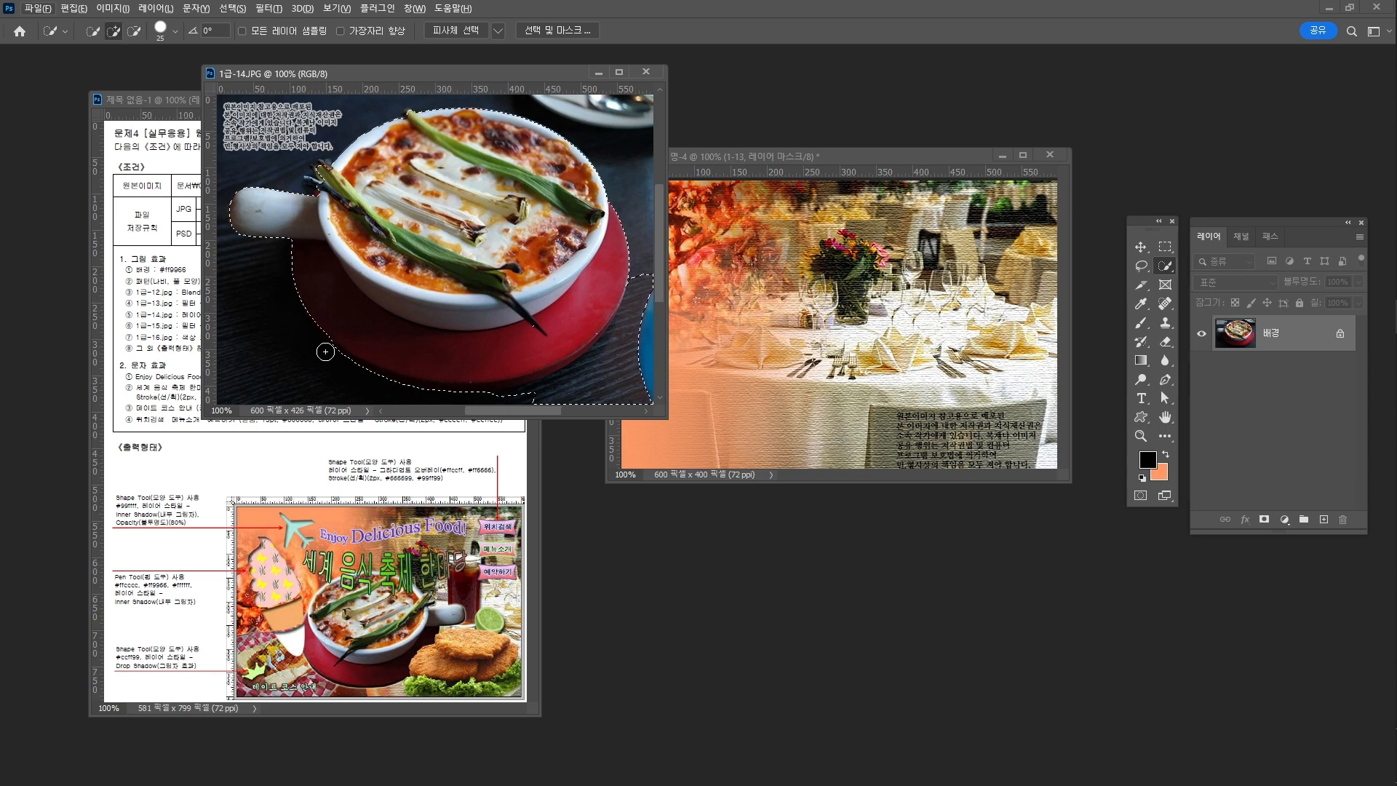
pyautogui.press('[')
pyautogui.press(']')
pyautogui.press('alt')
pyautogui.moveTo(412, 400)
pyautogui.mouseDown()
pyautogui.moveTo(579, 397)
pyautogui.moveTo(620, 377)
pyautogui.moveTo(640, 334)
pyautogui.mouseUp()
# Step: Add the charred green-onion tips at the bowl's left rim to the selection with a size 10 Quick Selection brush
pyautogui.press('z')
pyautogui.click(327, 191)
pyautogui.click(327, 191)
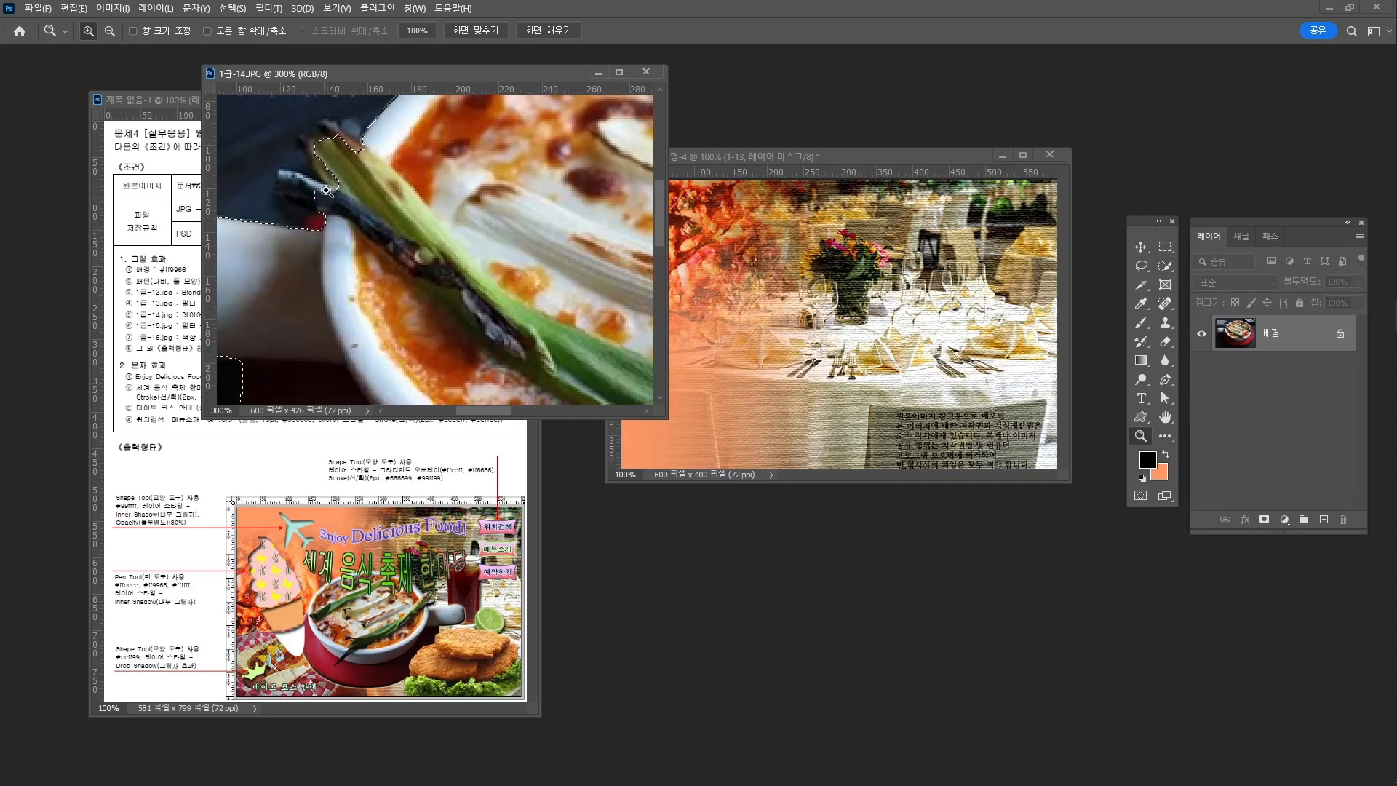
pyautogui.moveTo(369, 206); pyautogui.dragTo(412, 297)
pyautogui.press('w')
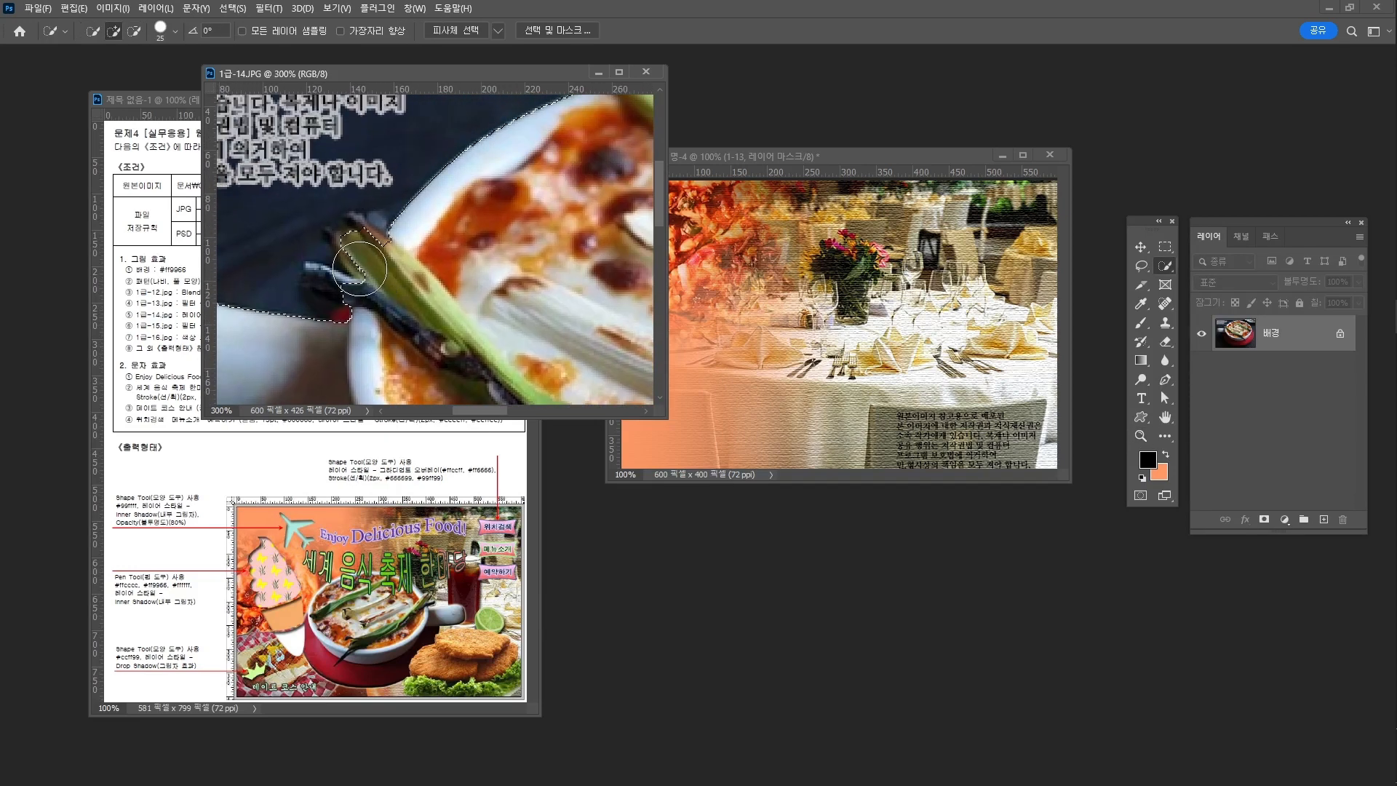
pyautogui.press('[')
pyautogui.press('[')
pyautogui.press('[')
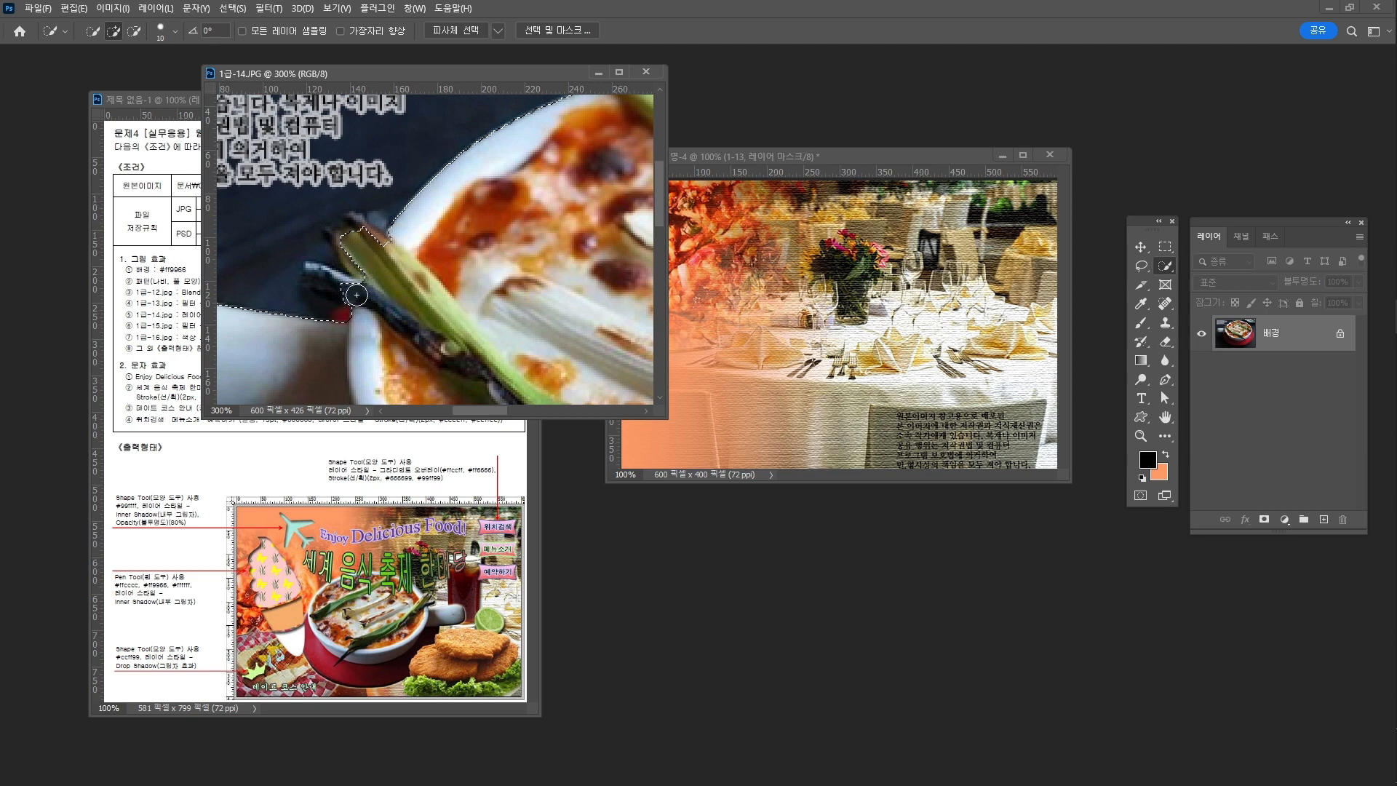
pyautogui.moveTo(338, 286)
pyautogui.mouseDown()
pyautogui.moveTo(315, 276)
pyautogui.moveTo(320, 303)
pyautogui.moveTo(403, 317)
pyautogui.moveTo(411, 308)
pyautogui.moveTo(370, 261)
pyautogui.mouseUp()
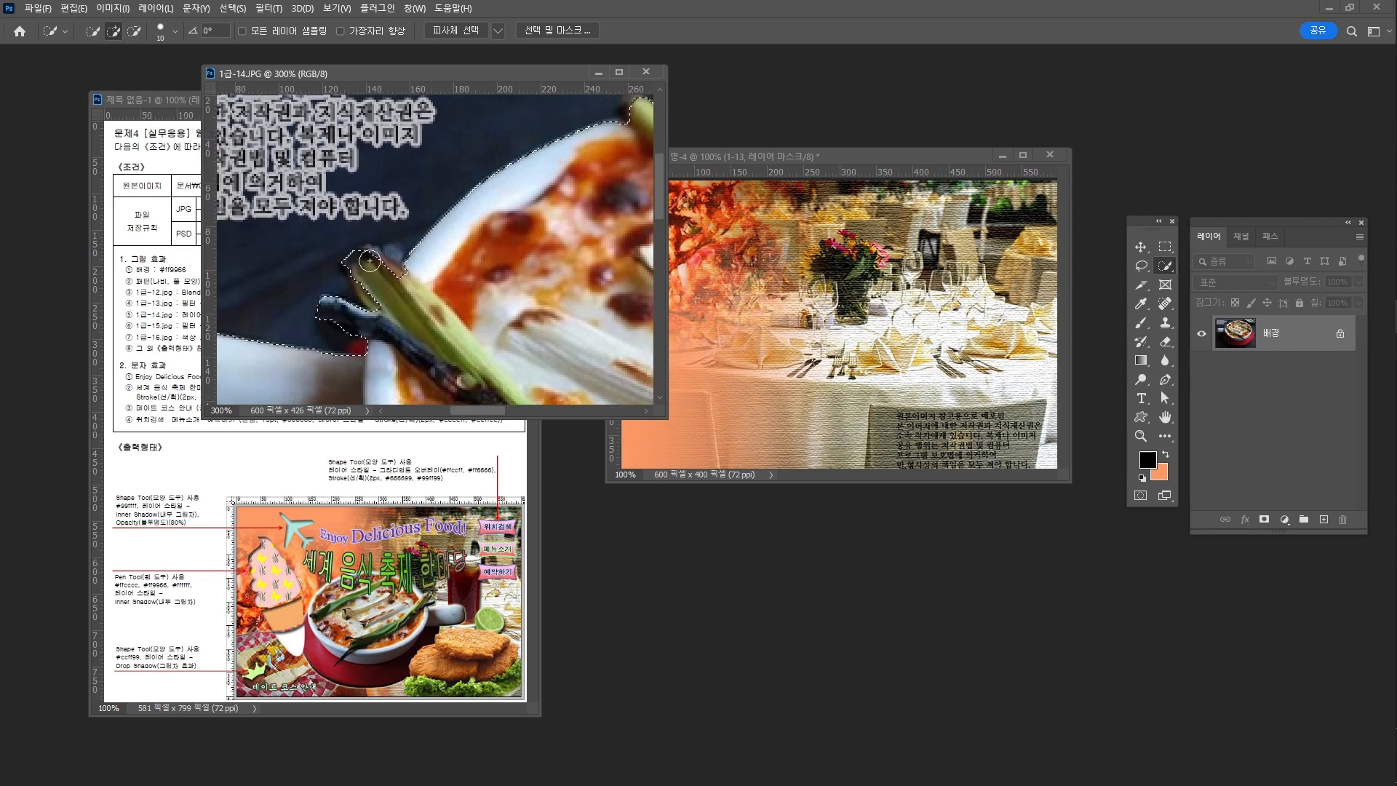
# Step: Mask everything outside the selected gratin dish with a layer mask, showing the whole photo at 66.67% zoom
pyautogui.press('z')
pyautogui.keyDown('alt'); pyautogui.click(523, 323); pyautogui.keyUp('alt')
pyautogui.keyDown('alt'); pyautogui.click(523, 323); pyautogui.keyUp('alt')
pyautogui.moveTo(588, 335); pyautogui.dragTo(442, 244)
pyautogui.keyDown('alt'); pyautogui.click(531, 291); pyautogui.keyUp('alt')
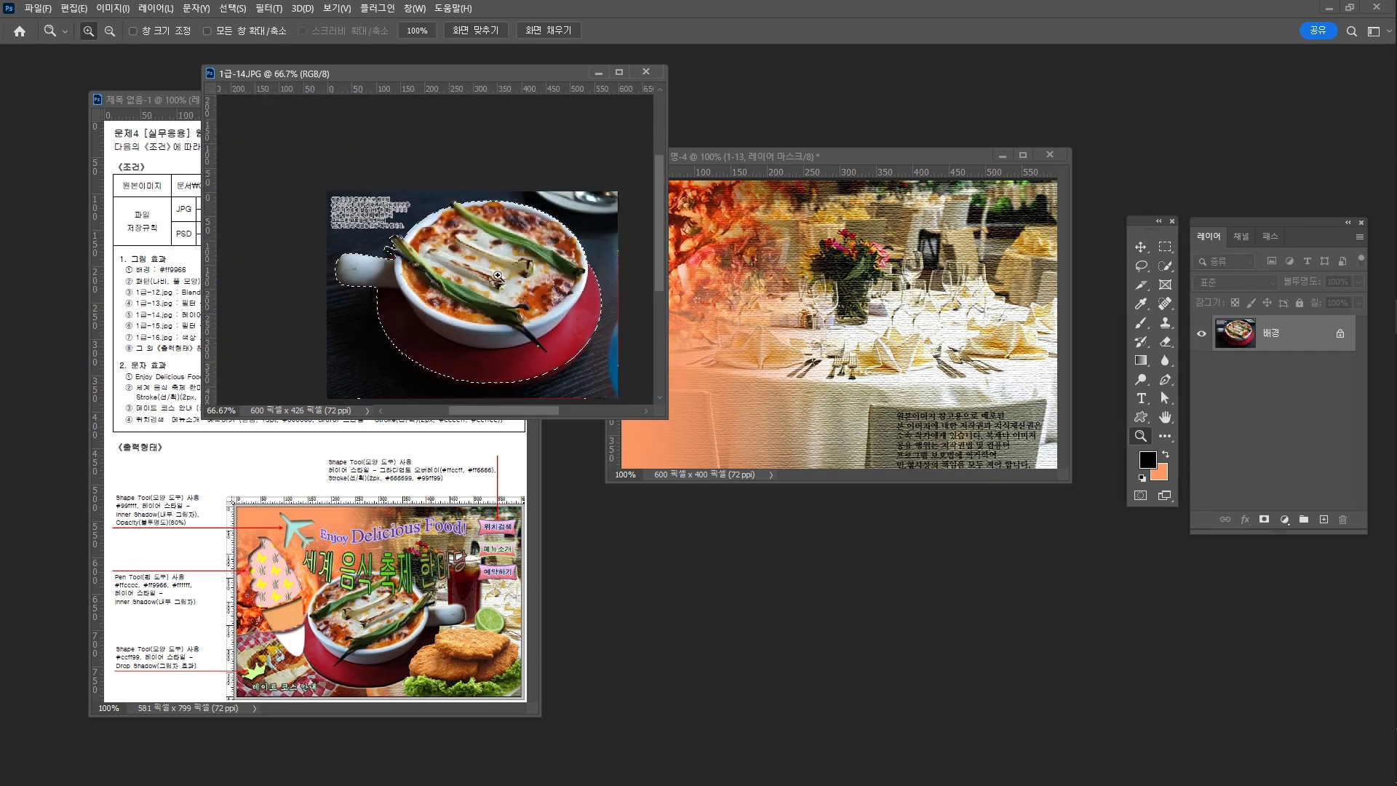
pyautogui.keyDown('alt'); pyautogui.click(503, 277); pyautogui.keyUp('alt')
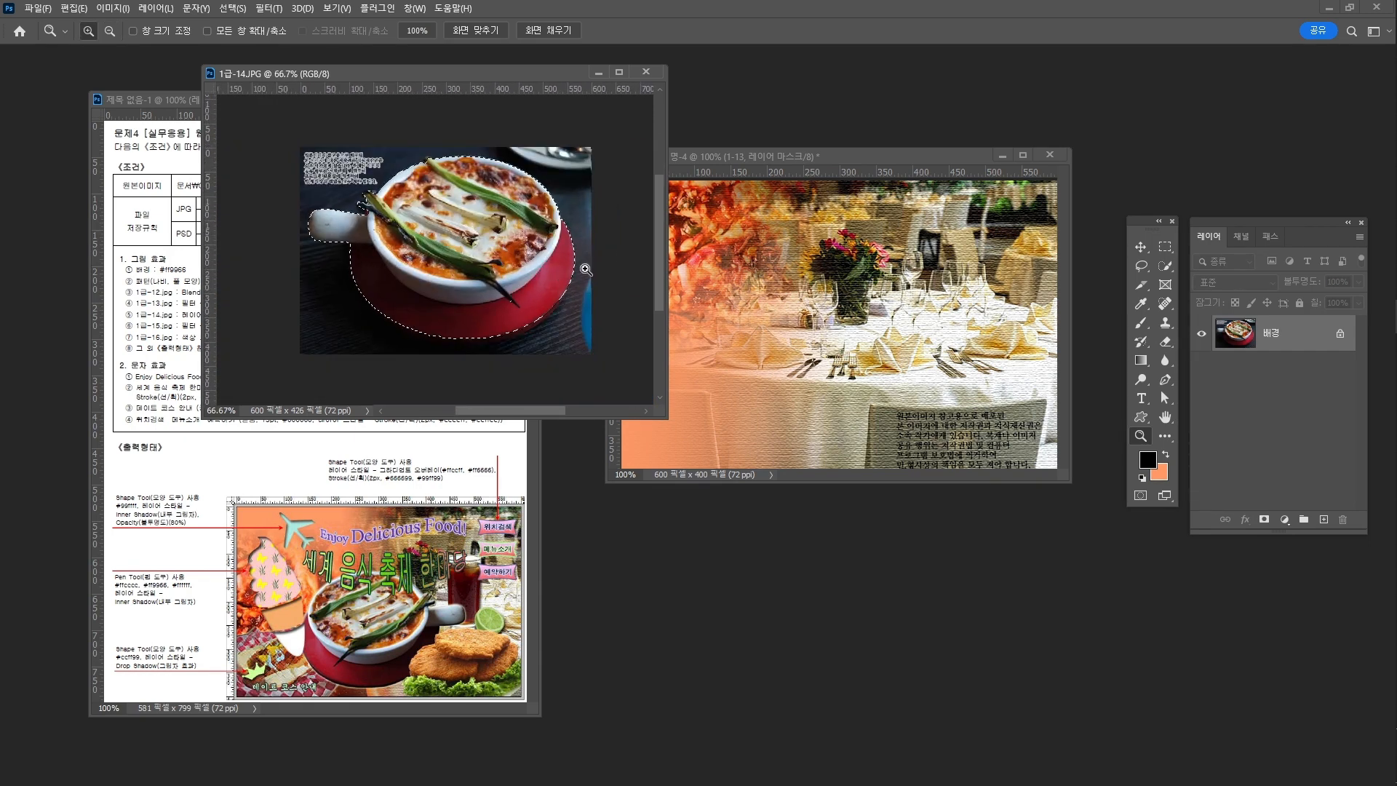
pyautogui.moveTo(468, 72); pyautogui.dragTo(799, 90)
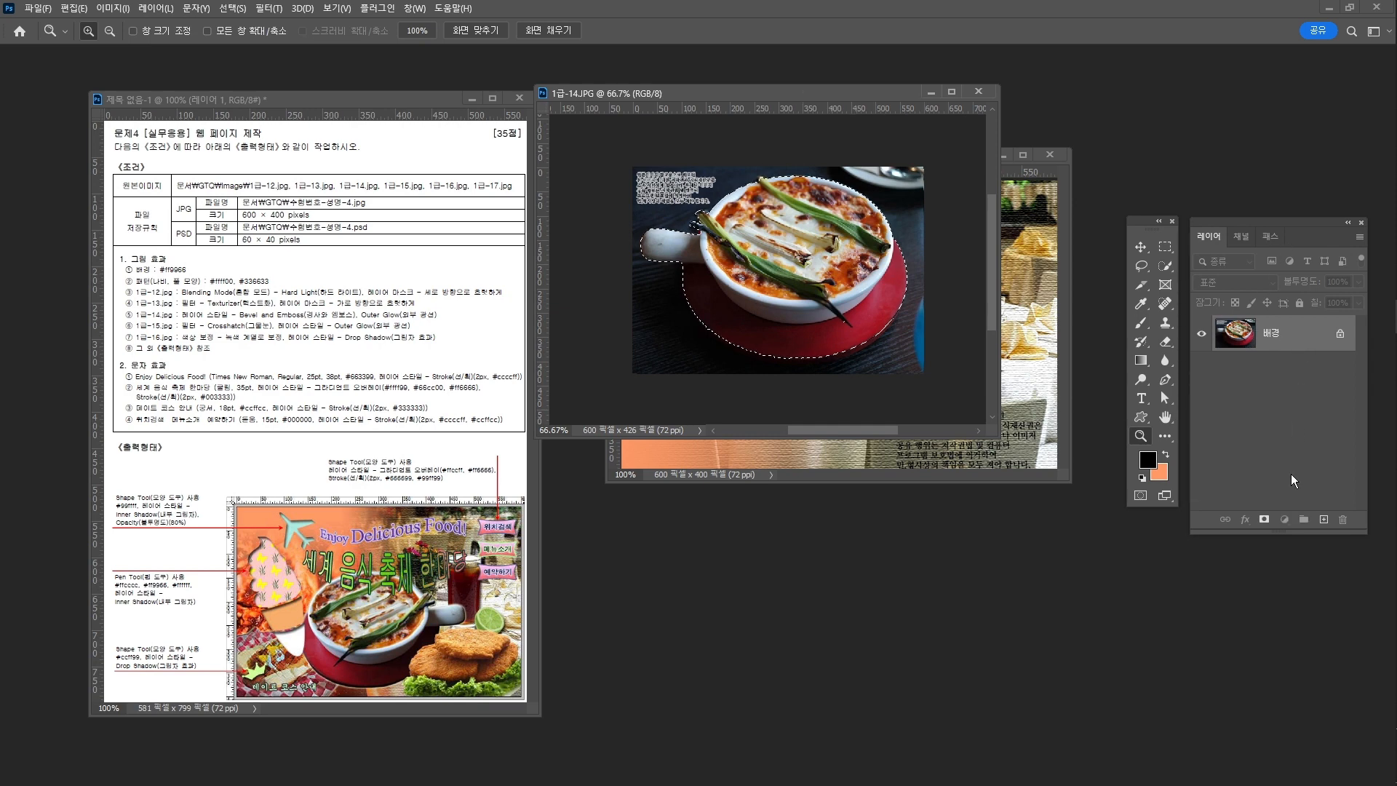
pyautogui.click(1265, 521)
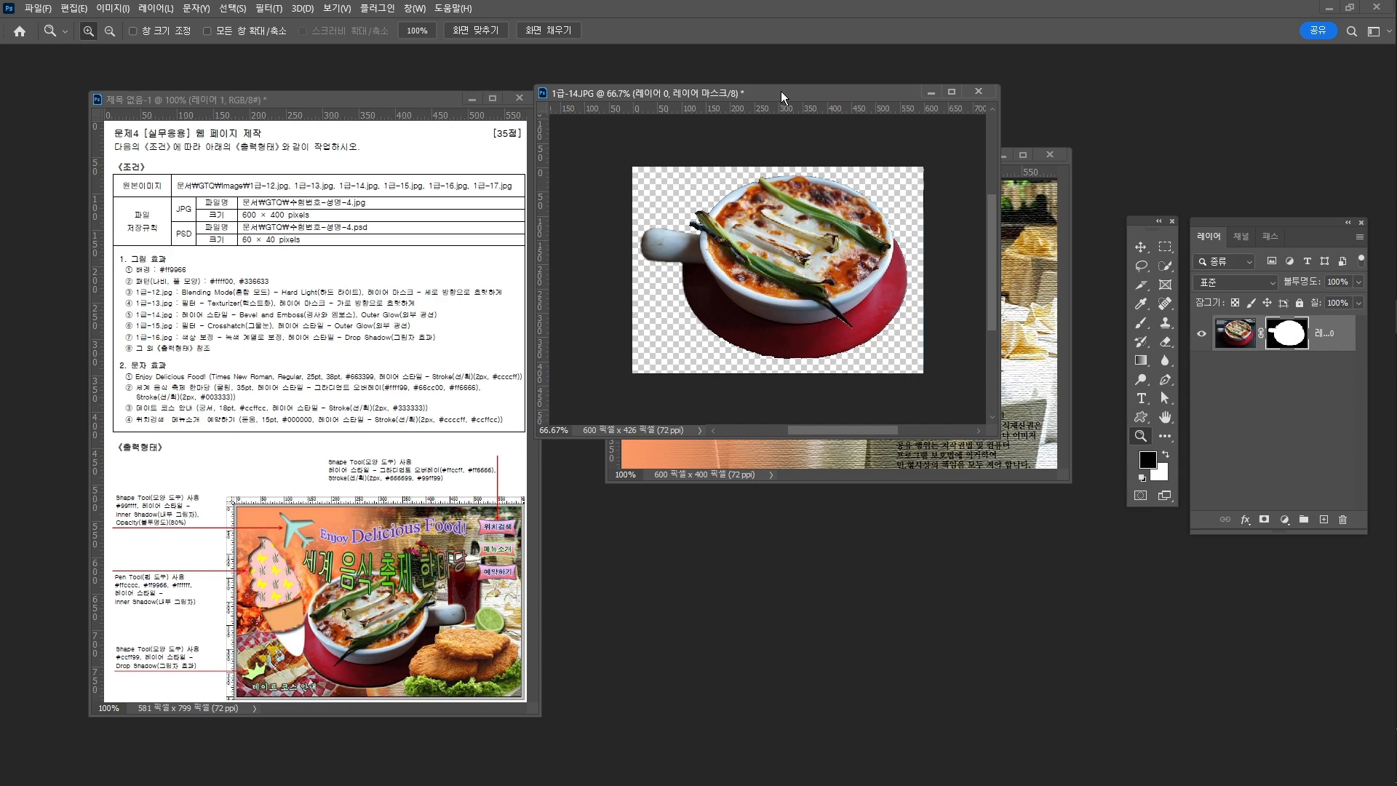
# Step: Move the 1급-14.JPG window aside and copy the masked dish into 수험번호-성명-4, near the canvas centre
pyautogui.moveTo(784, 93); pyautogui.dragTo(1117, 84)
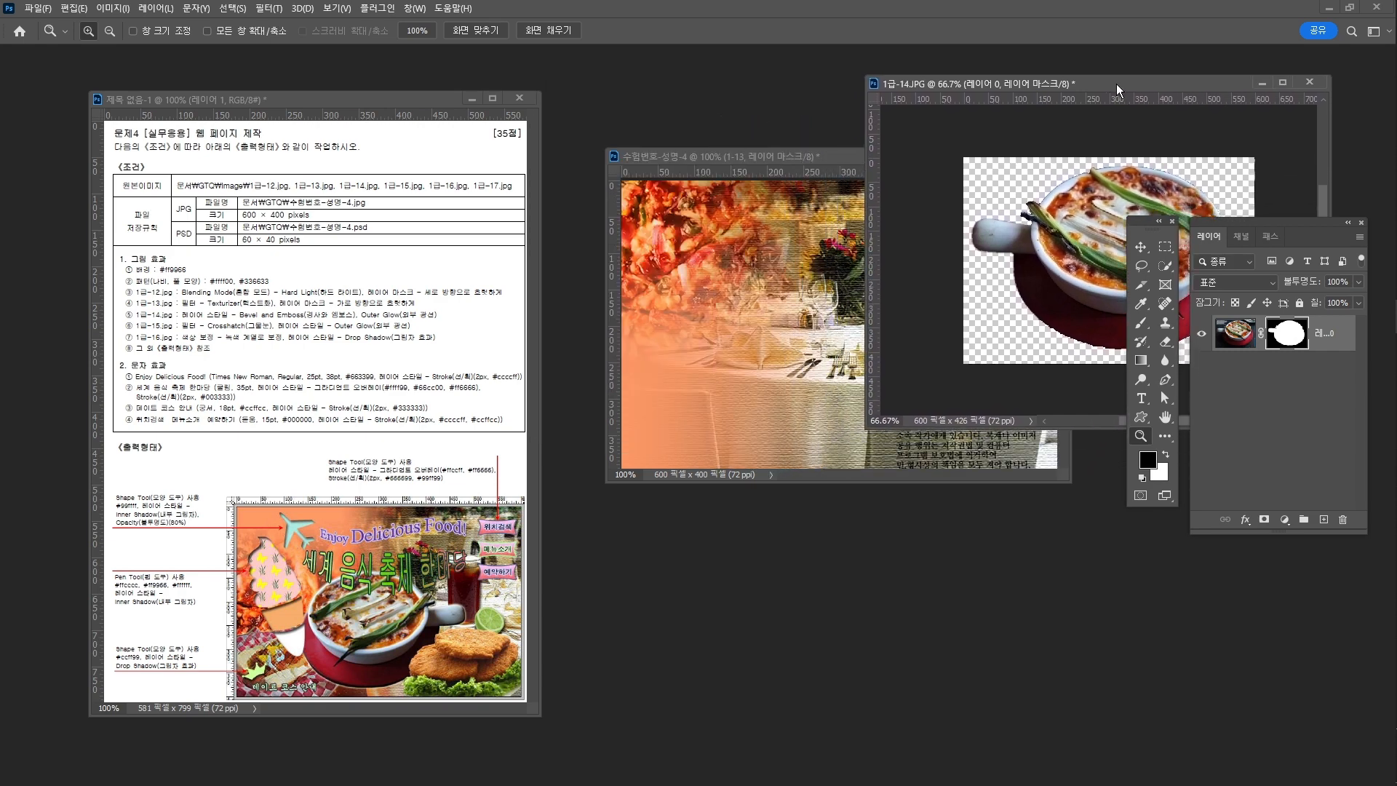
pyautogui.press('v')
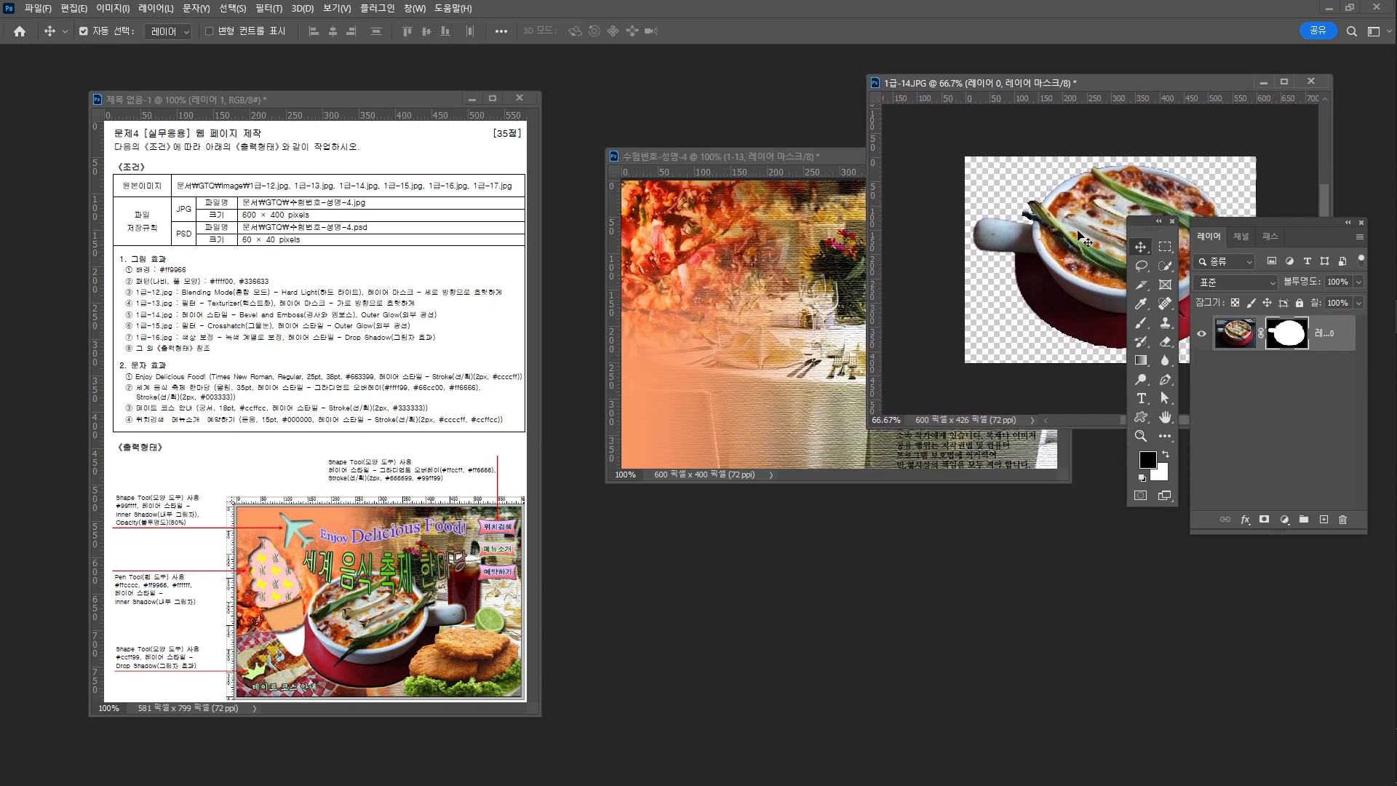
pyautogui.moveTo(1076, 231); pyautogui.dragTo(726, 269)
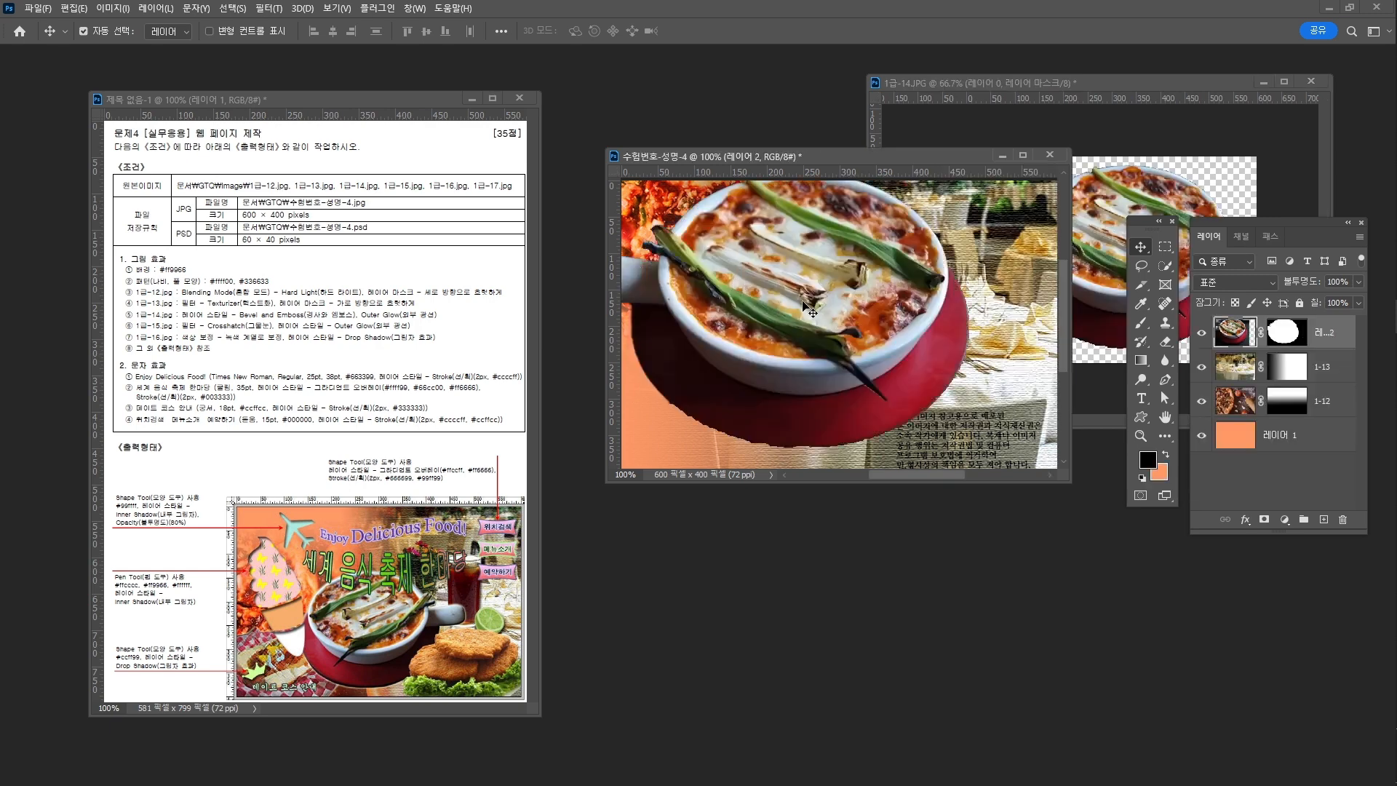
pyautogui.moveTo(809, 316); pyautogui.dragTo(851, 336)
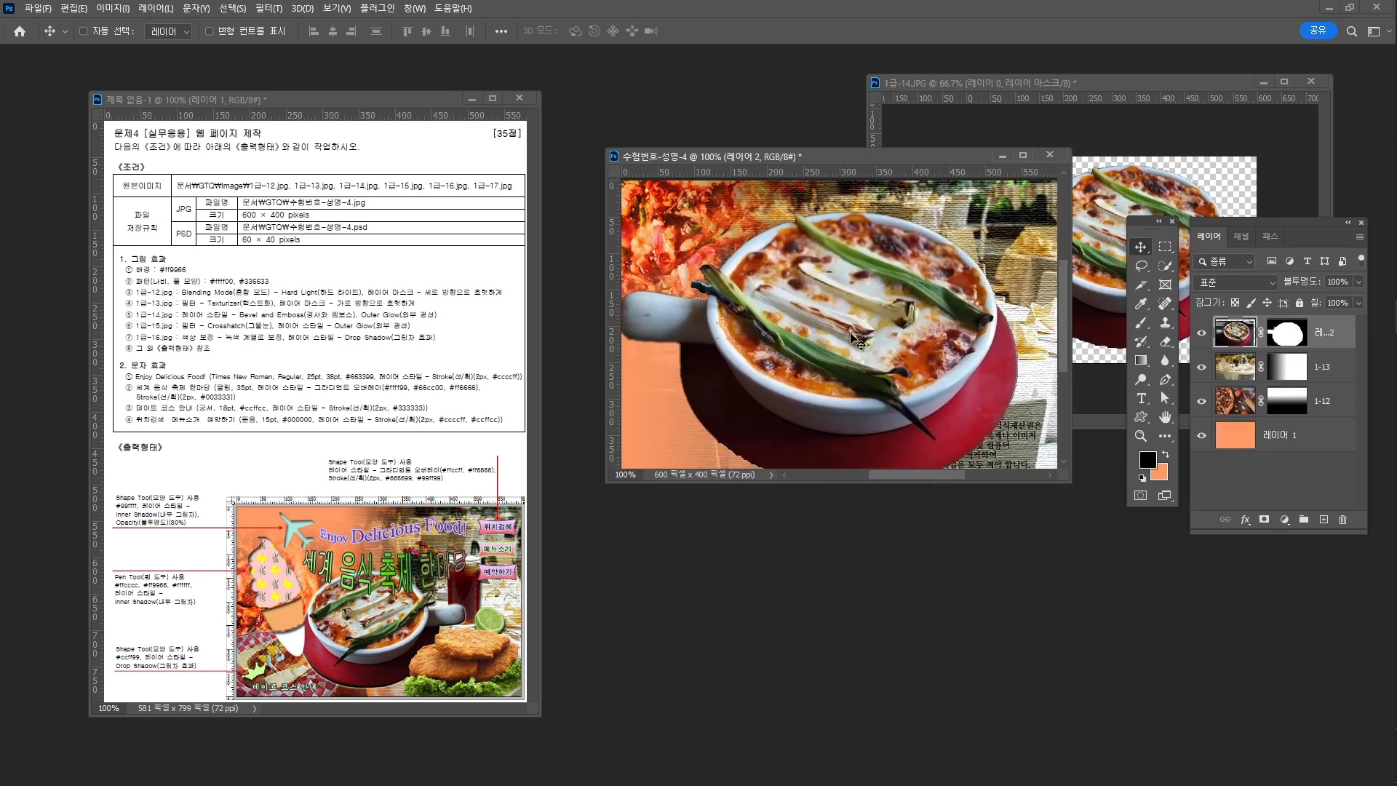
# Step: Flip the gratin dish horizontally, scale it to 64.35% and place it at the lower middle of the canvas
pyautogui.hotkey('ctrl', 't')
pyautogui.rightClick(848, 285)
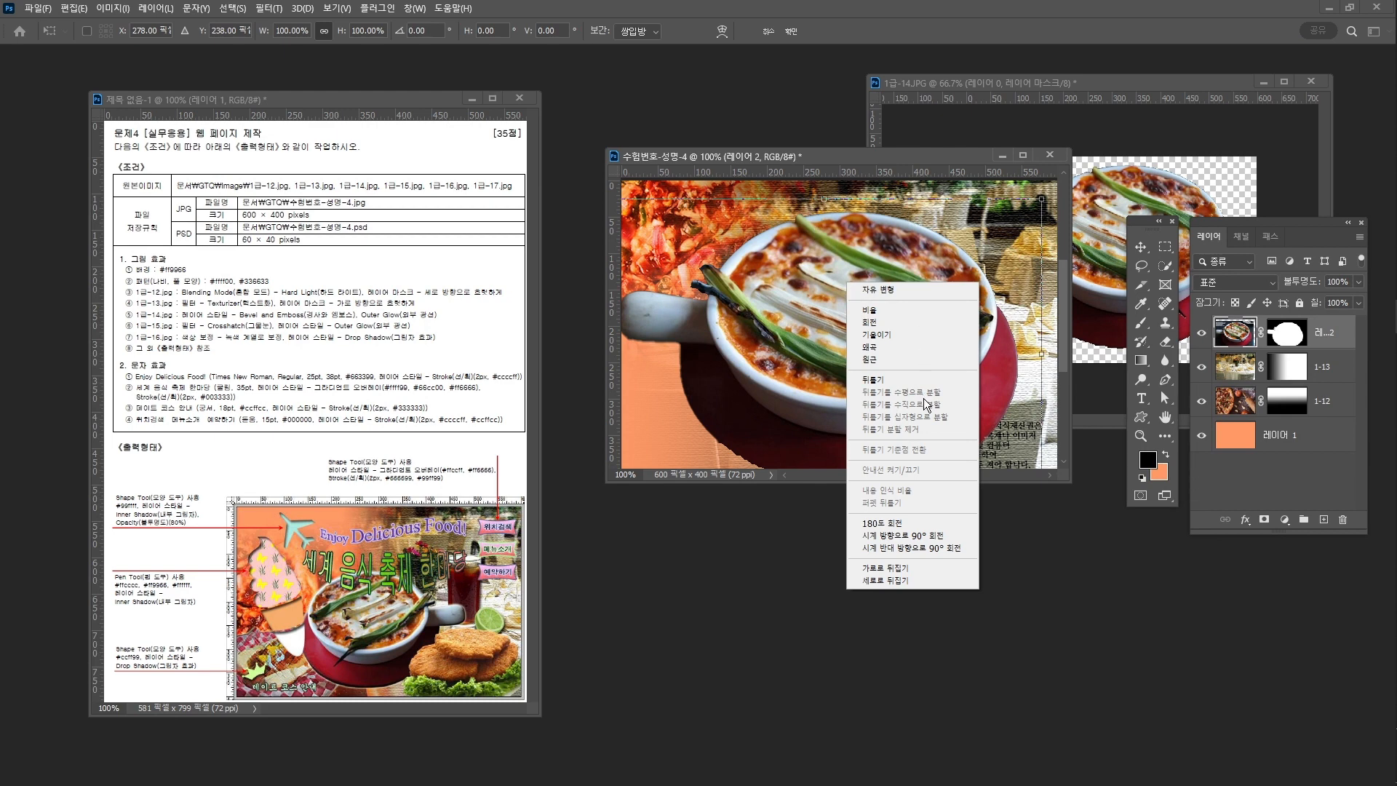
pyautogui.click(906, 571)
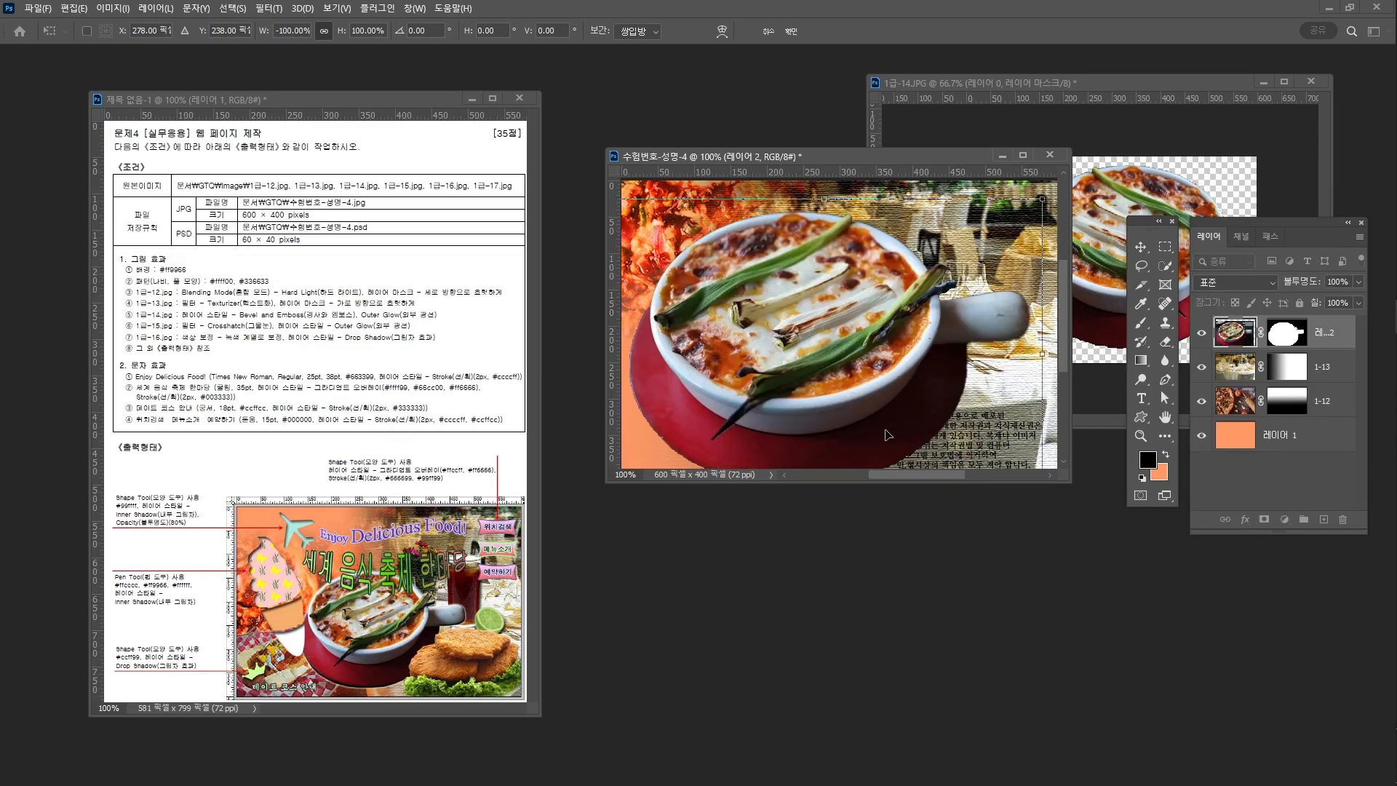
pyautogui.moveTo(1047, 206); pyautogui.dragTo(933, 243)
pyautogui.moveTo(758, 387); pyautogui.dragTo(800, 354)
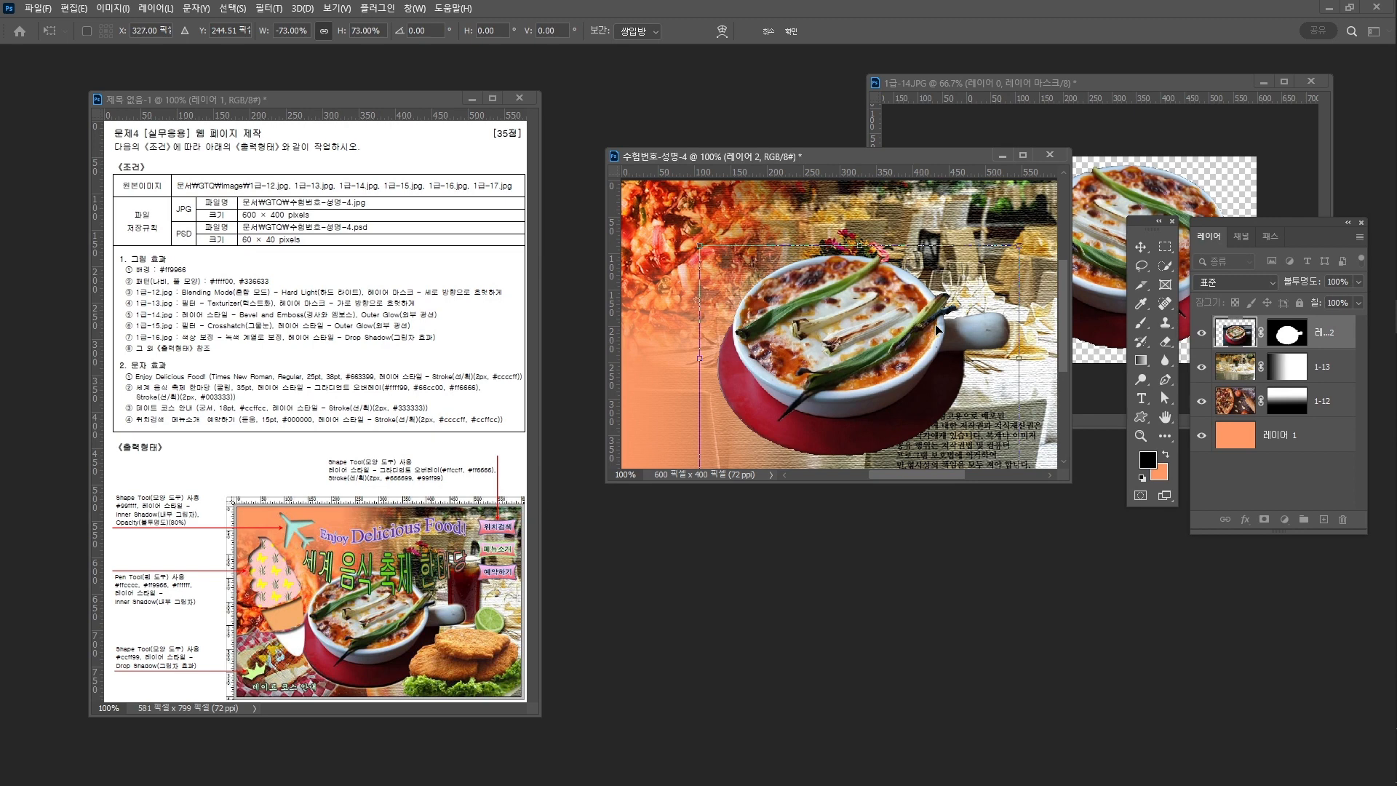
pyautogui.moveTo(1021, 247); pyautogui.dragTo(977, 267)
pyautogui.moveTo(820, 405); pyautogui.dragTo(819, 395)
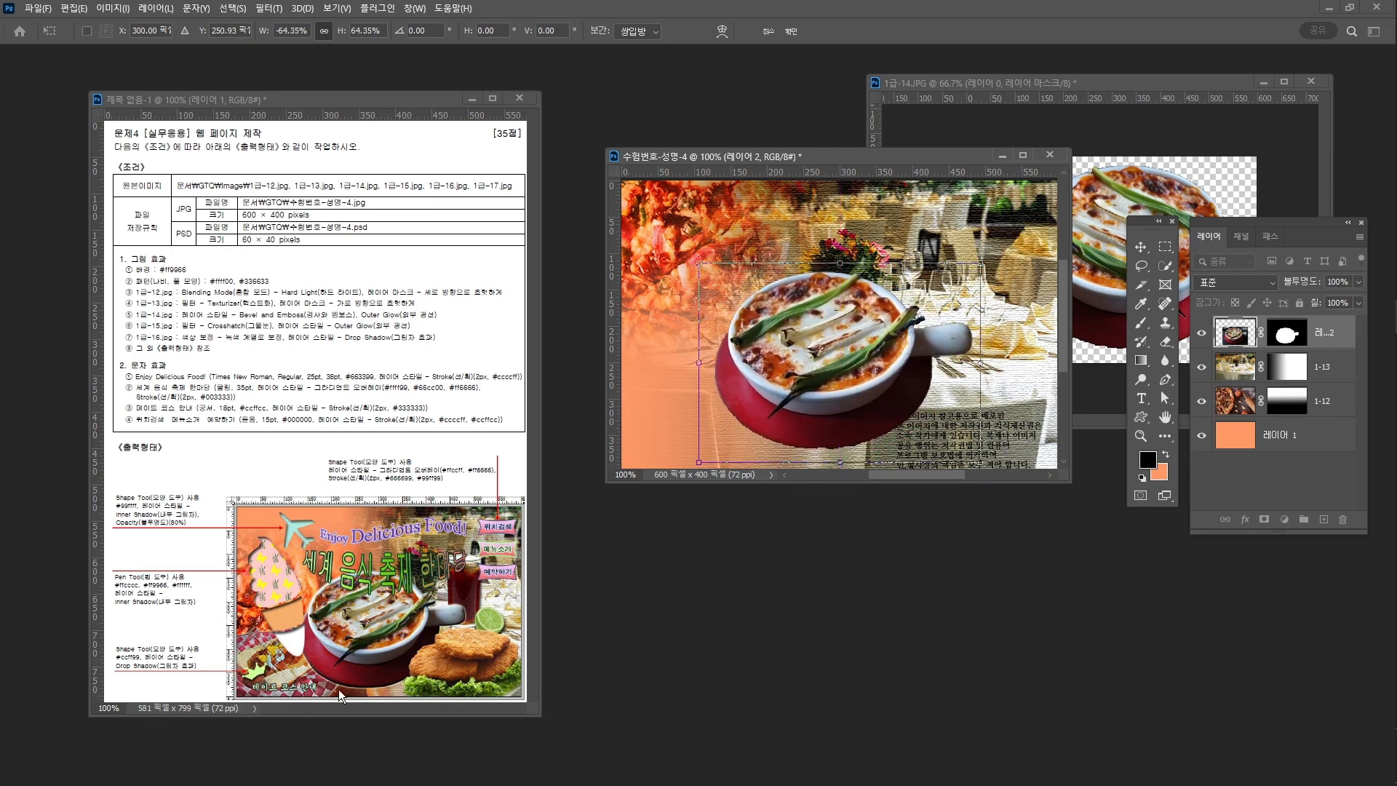
pyautogui.hotkey('ctrl', 'z')
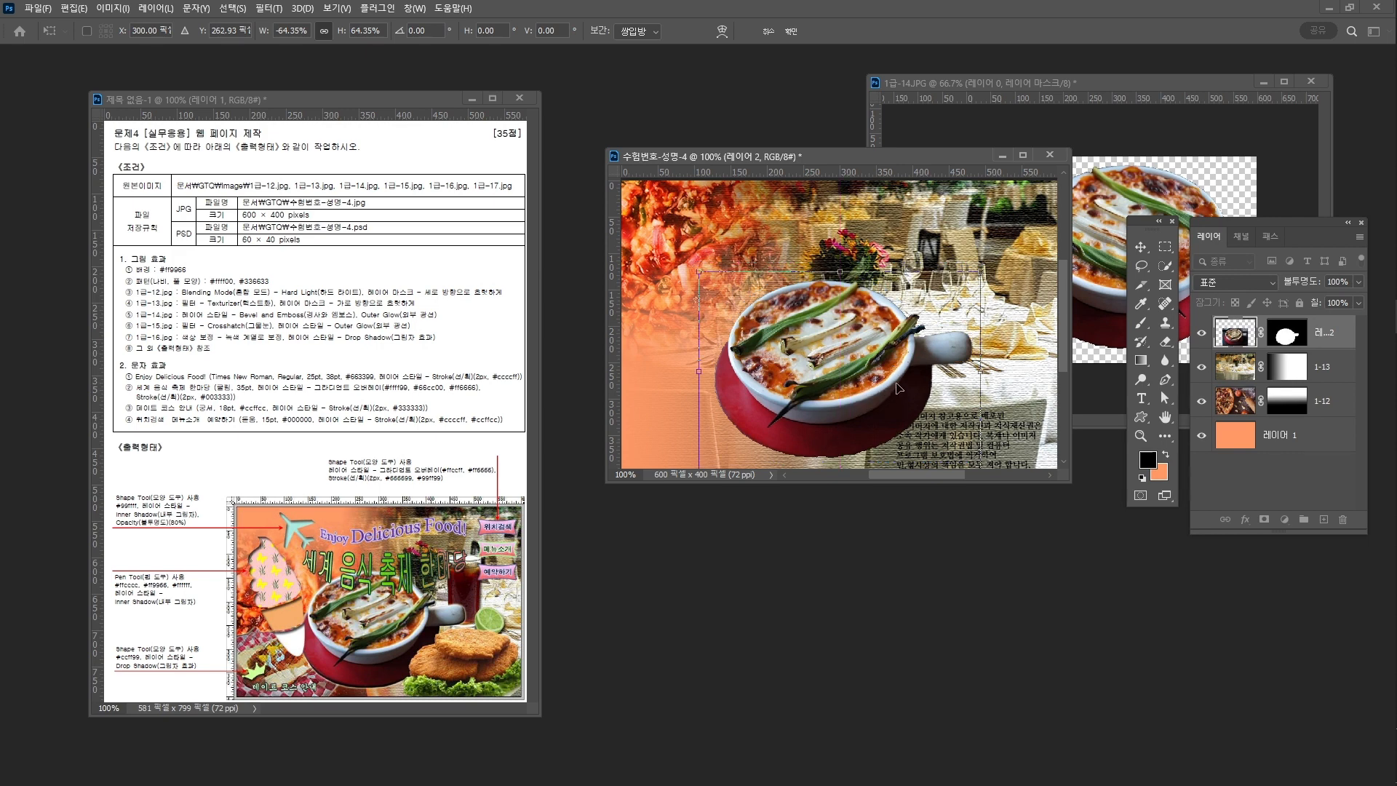
pyautogui.press('Return')
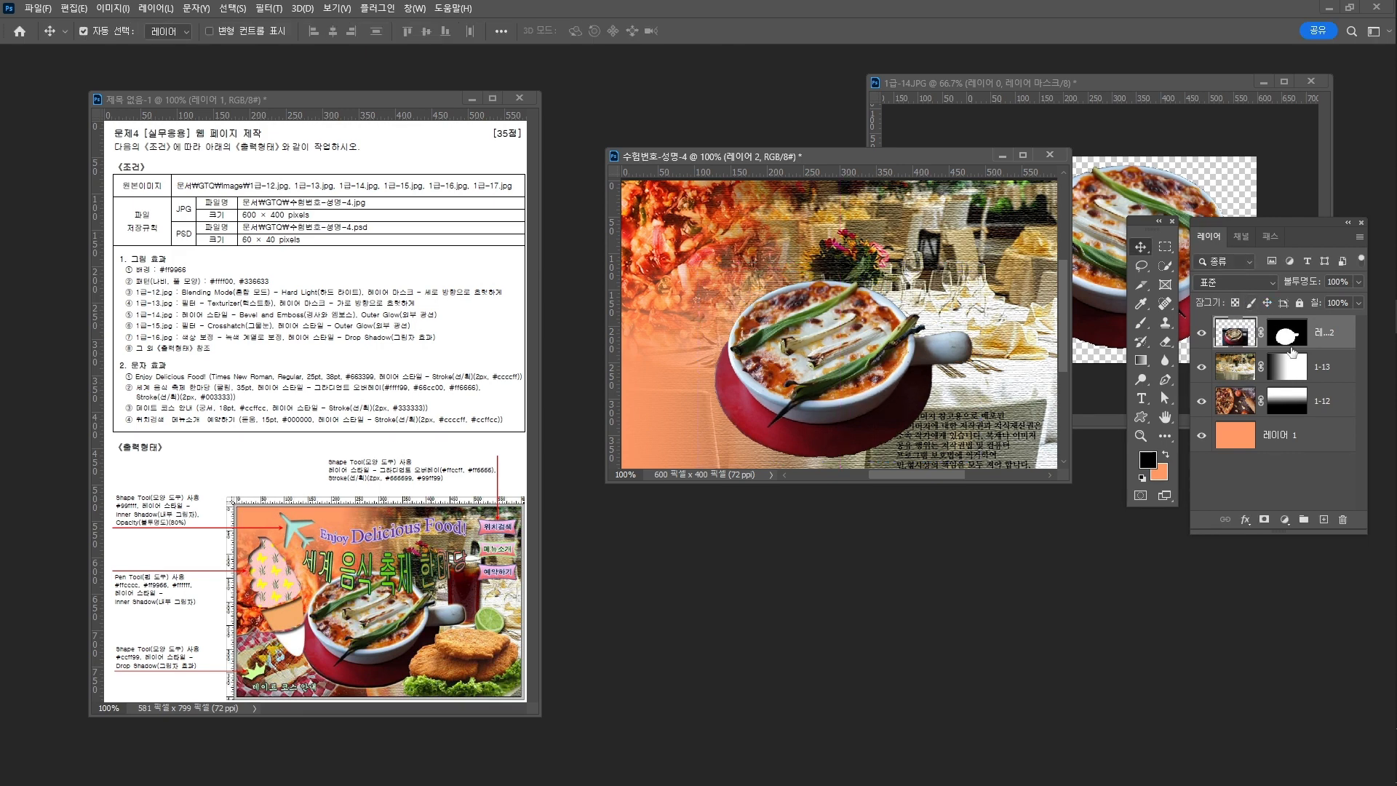
# Step: Rename the dish layer to 1-14 and give it Bevel and Emboss and Outer Glow layer styles
pyautogui.doubleClick(1329, 335)
pyautogui.write('1-14')
pyautogui.press('Return')
pyautogui.click(1246, 520)
pyautogui.click(1263, 553)
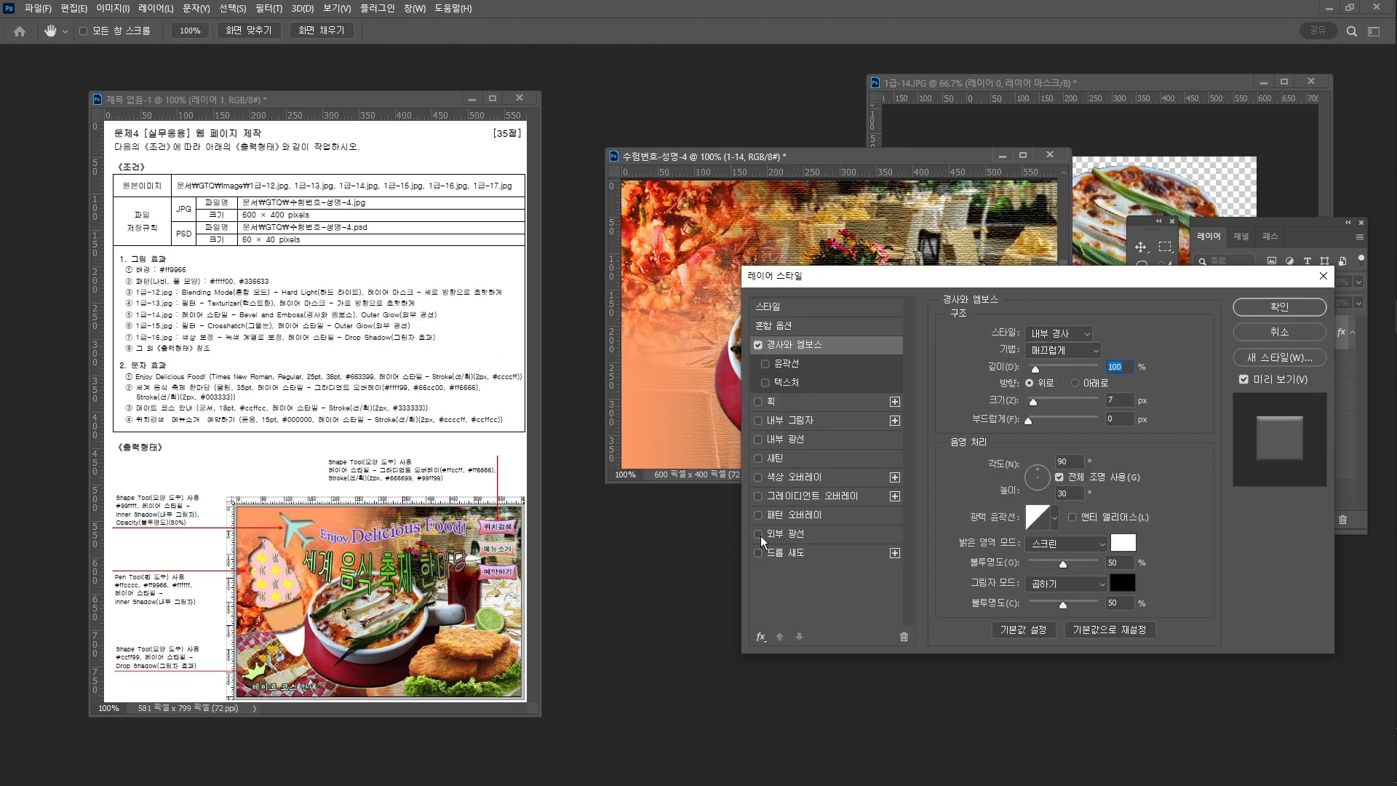
pyautogui.click(759, 534)
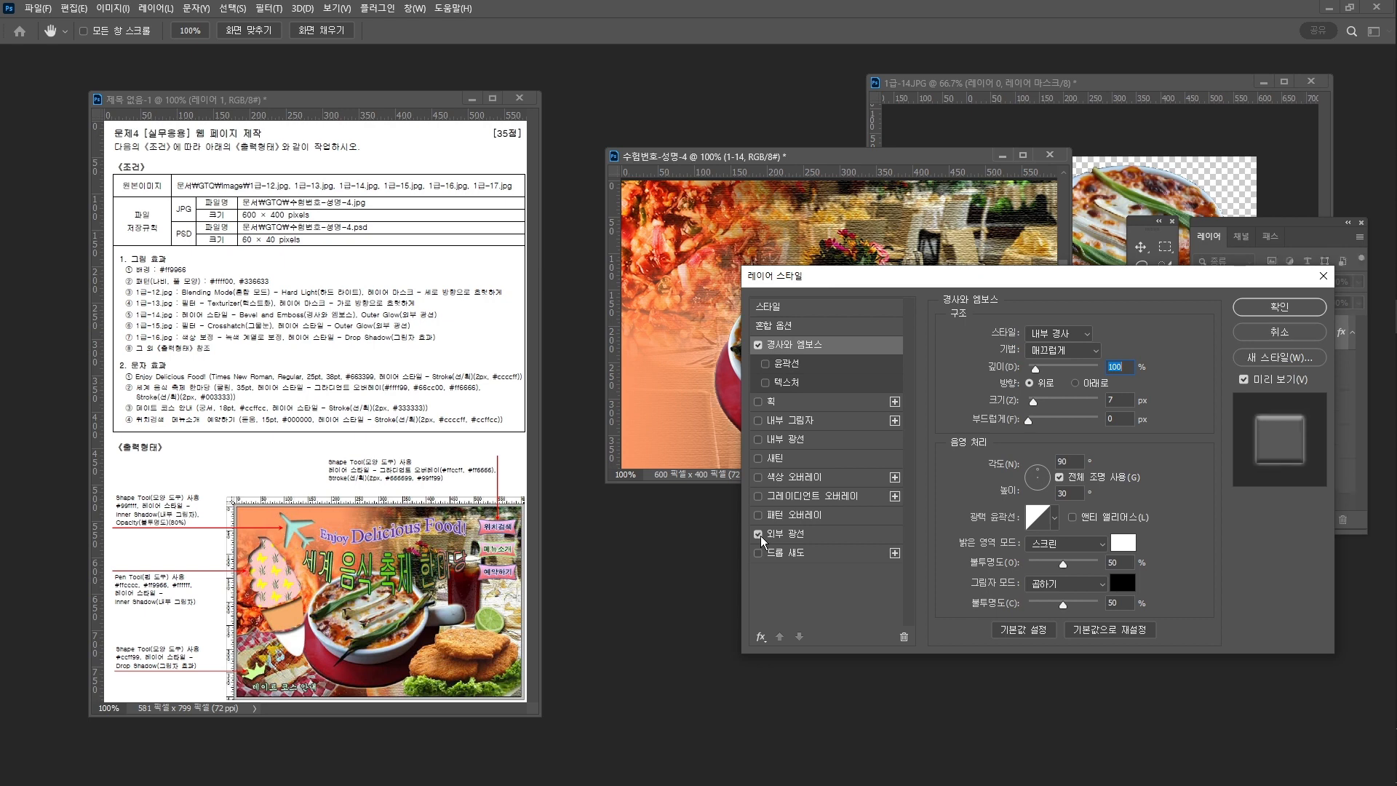
pyautogui.click(1251, 320)
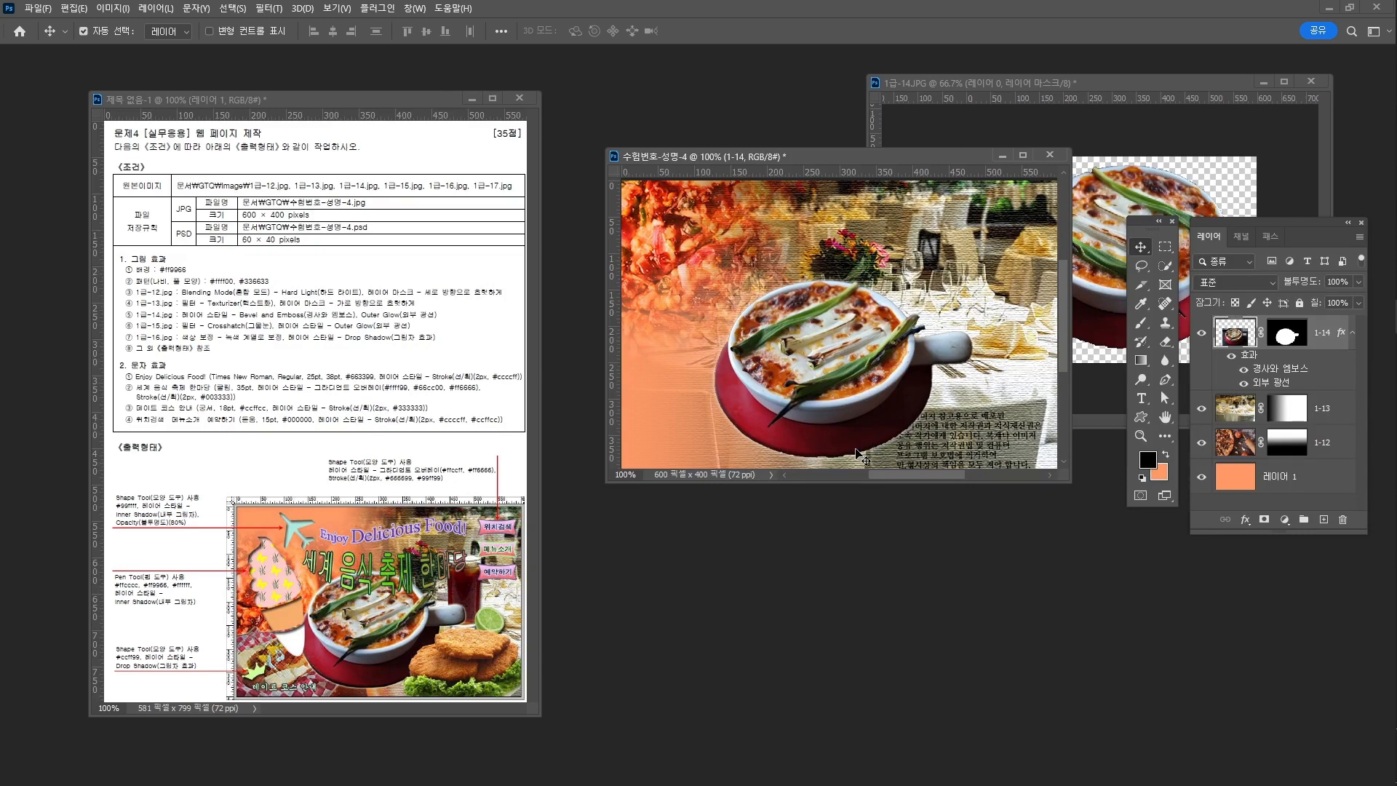
# Step: Select the 1-14 layer mask with the Brush tool and swap the foreground colour to white, ending on the Move tool
pyautogui.click(1295, 339)
pyautogui.press('b')
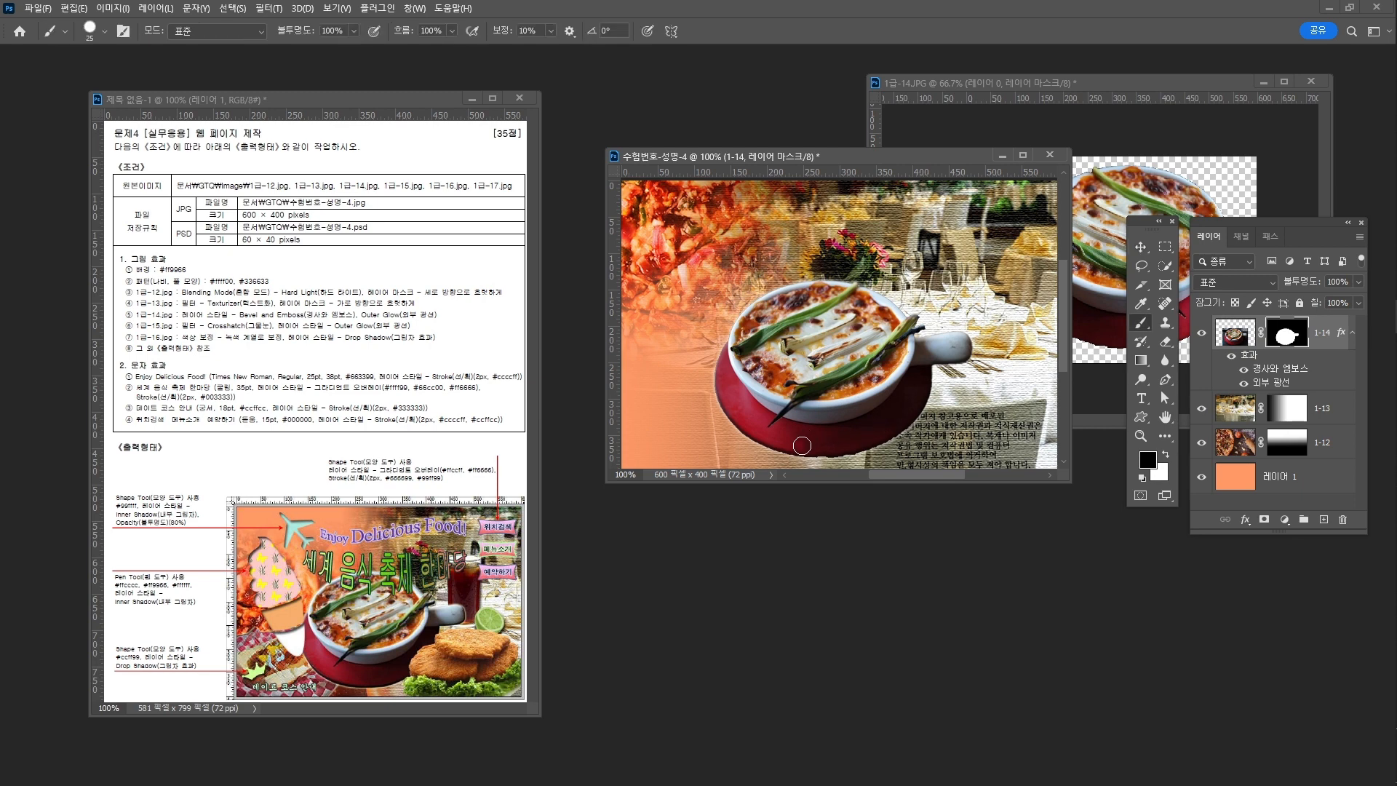
pyautogui.click(1163, 455)
pyautogui.press('v')
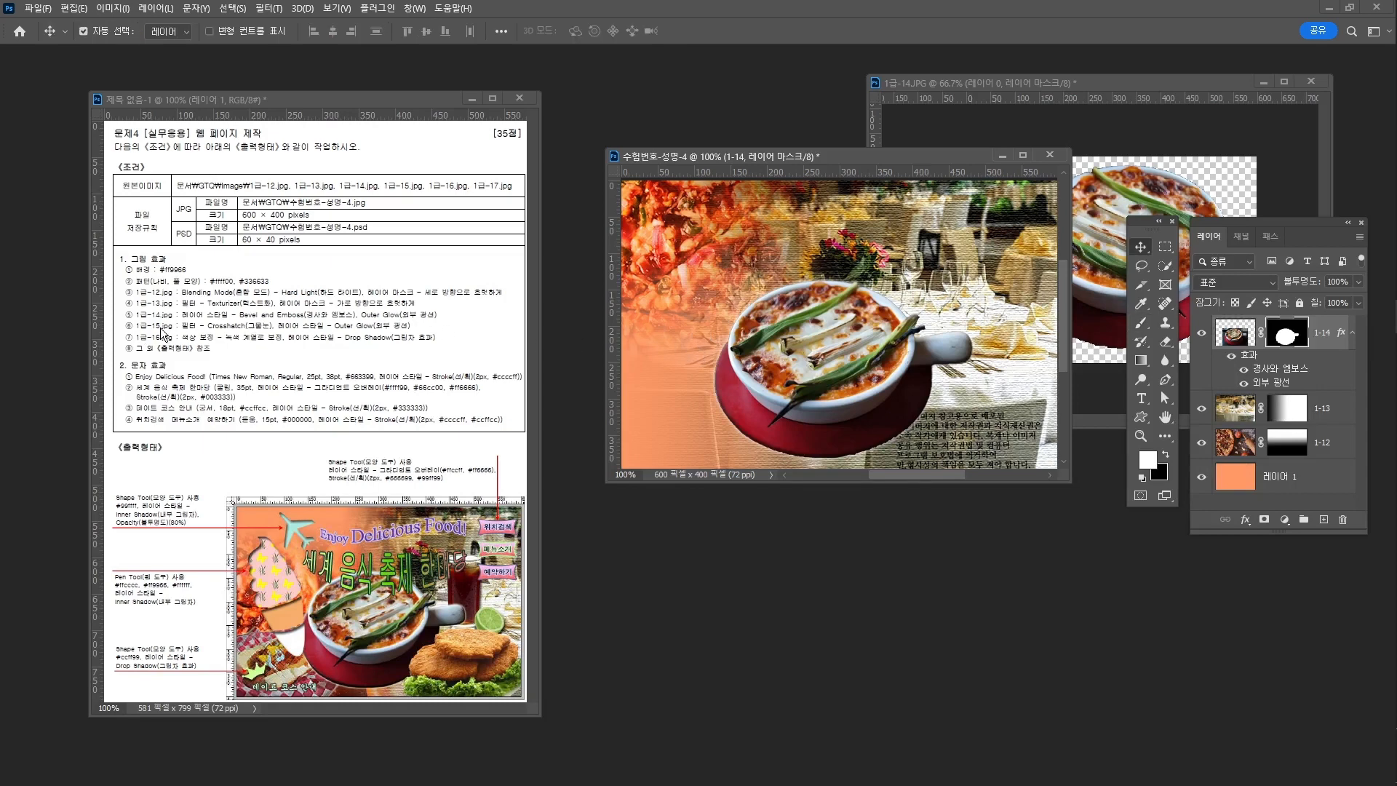
# Step: Open the hot dog photo 1급-15.JPG from the GTQ Image folder and move its window toward the workspace centre
pyautogui.click(40, 9)
pyautogui.click(48, 37)
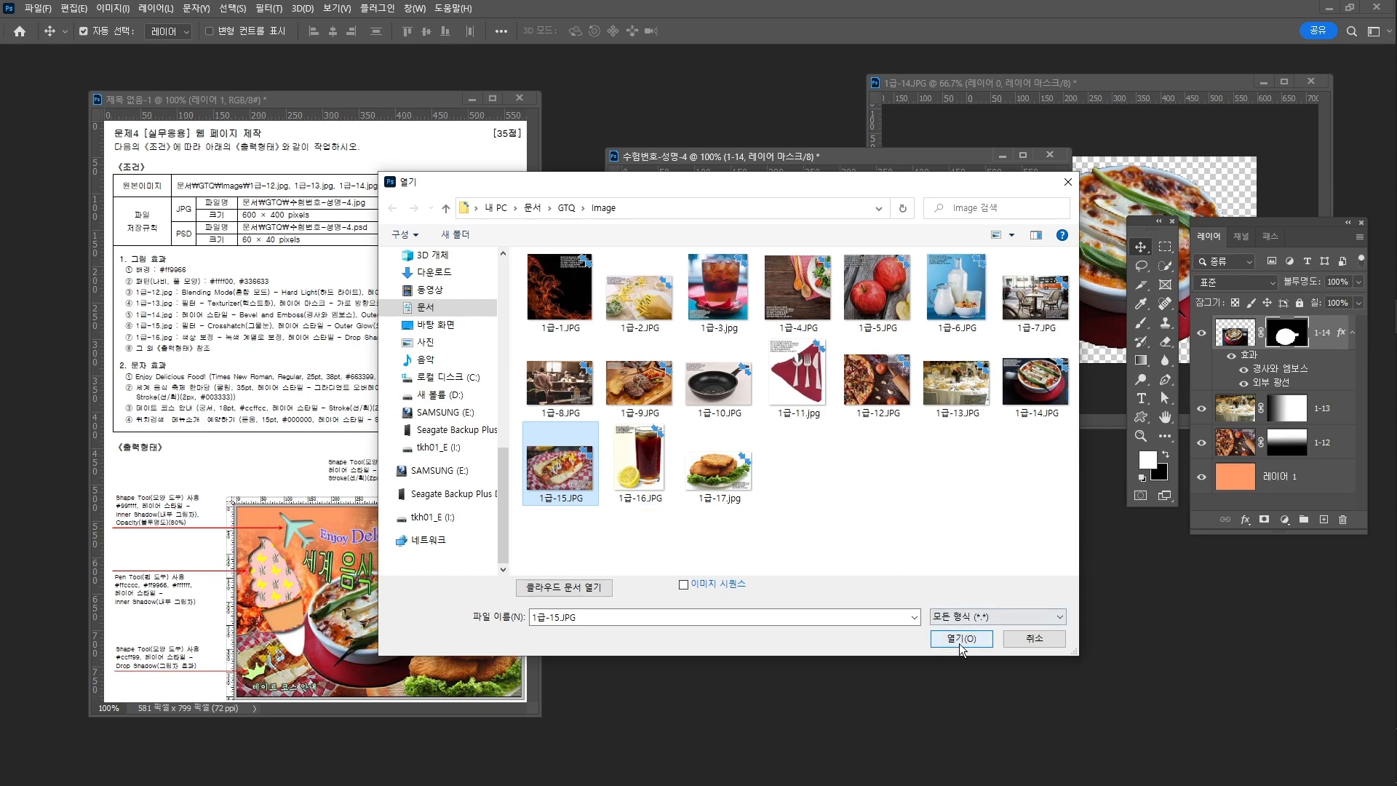
pyautogui.click(959, 639)
pyautogui.moveTo(165, 105); pyautogui.dragTo(590, 104)
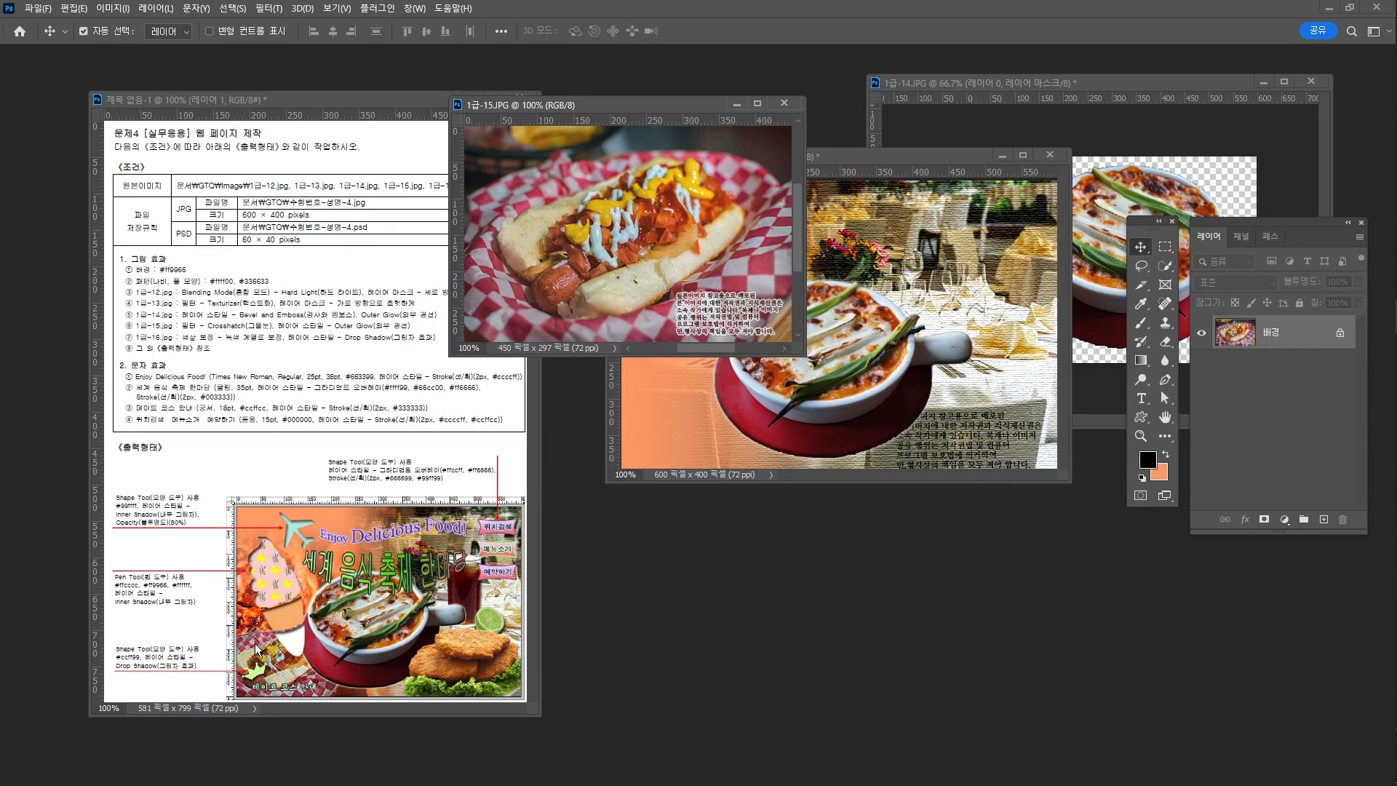
pyautogui.click(185, 336)
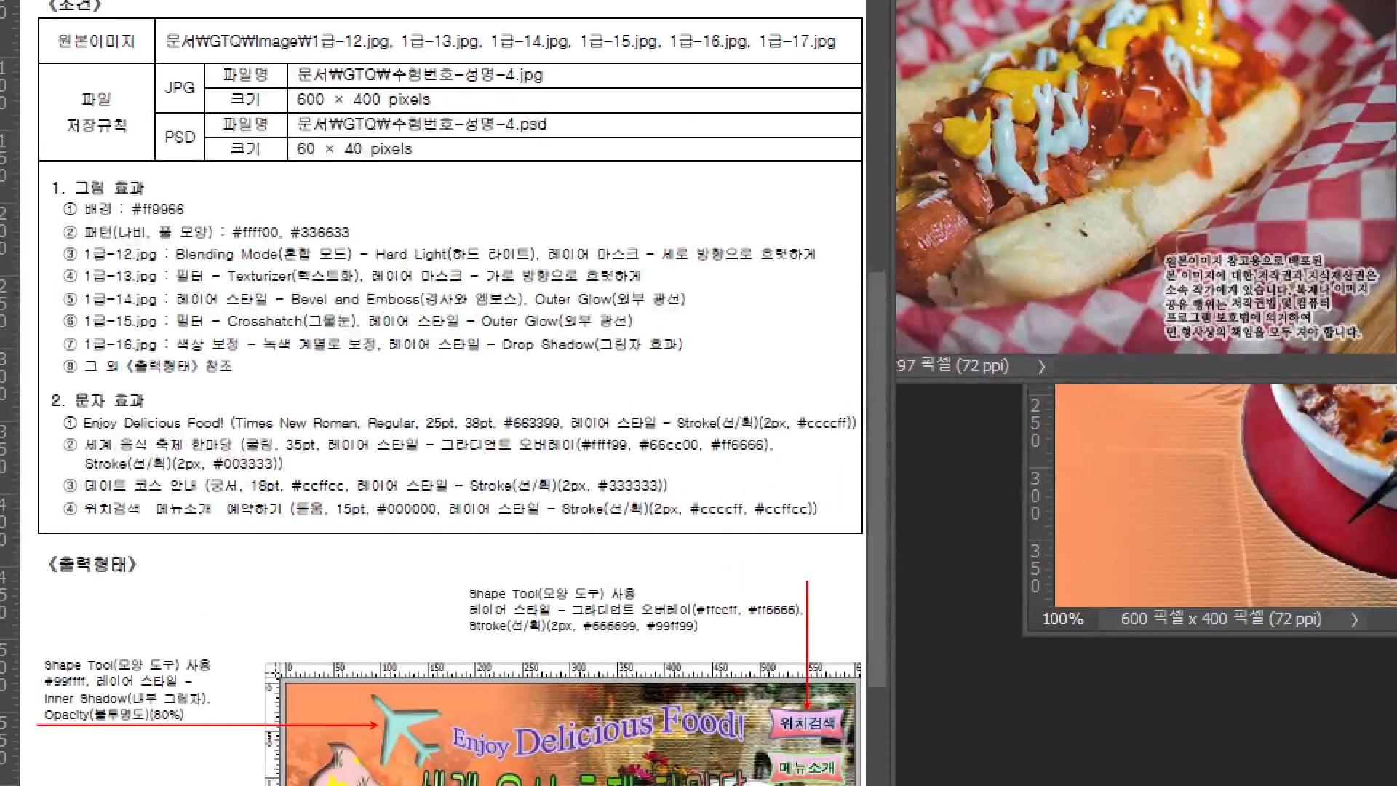
pyautogui.moveTo(72, 339); pyautogui.dragTo(661, 340)
pyautogui.click(631, 101)
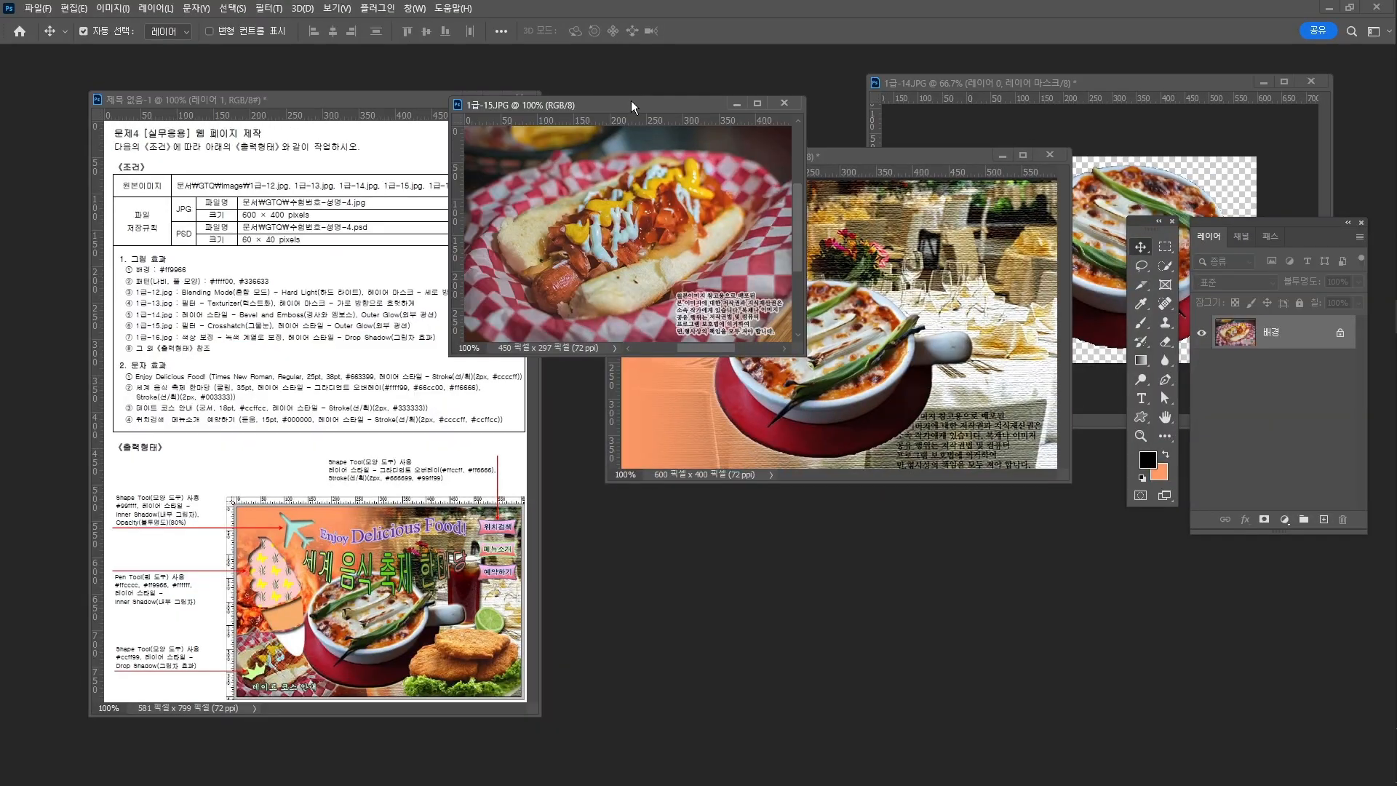
# Step: Close 1급-14.JPG without saving and move the 1급-15.JPG window down to uncover the composite canvas
pyautogui.moveTo(631, 100); pyautogui.dragTo(639, 100)
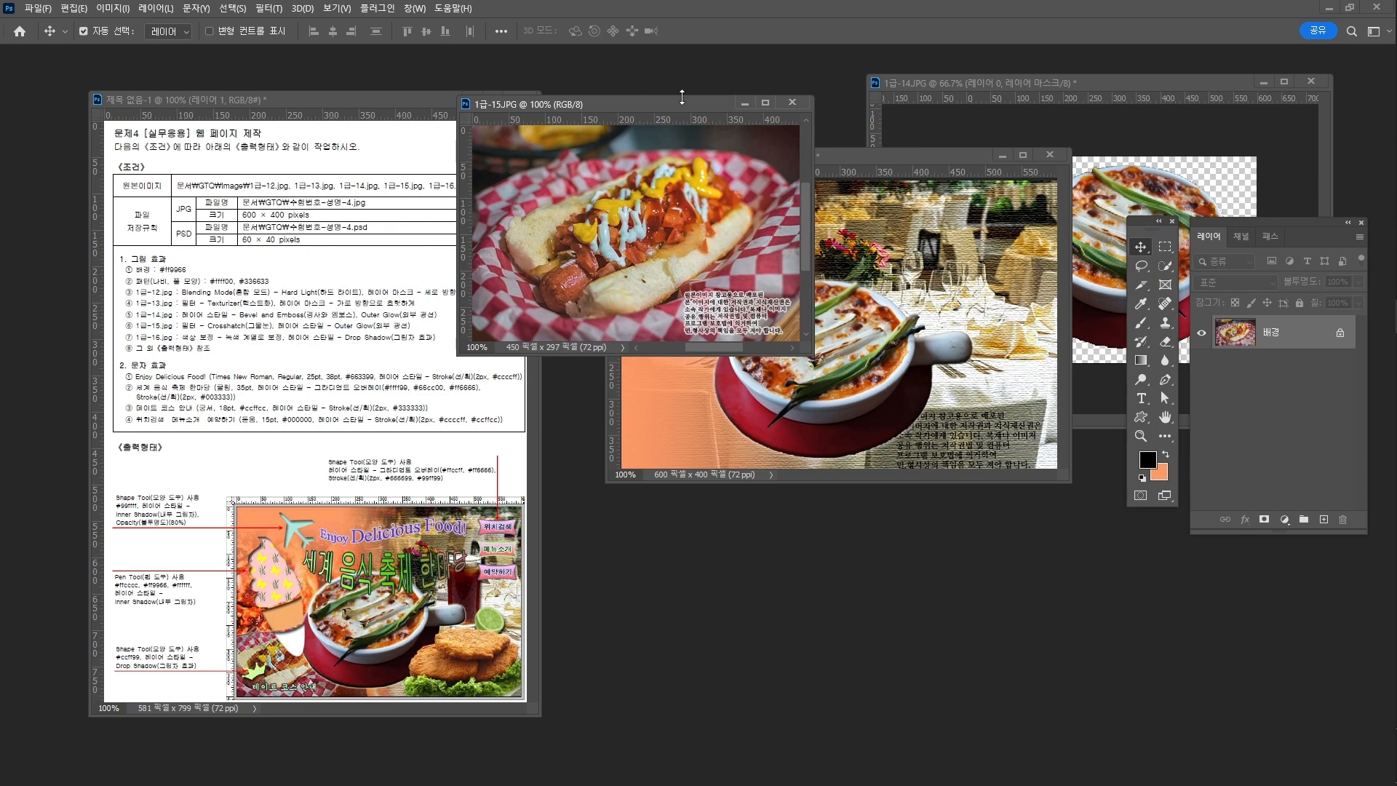
pyautogui.click(1303, 83)
pyautogui.click(725, 302)
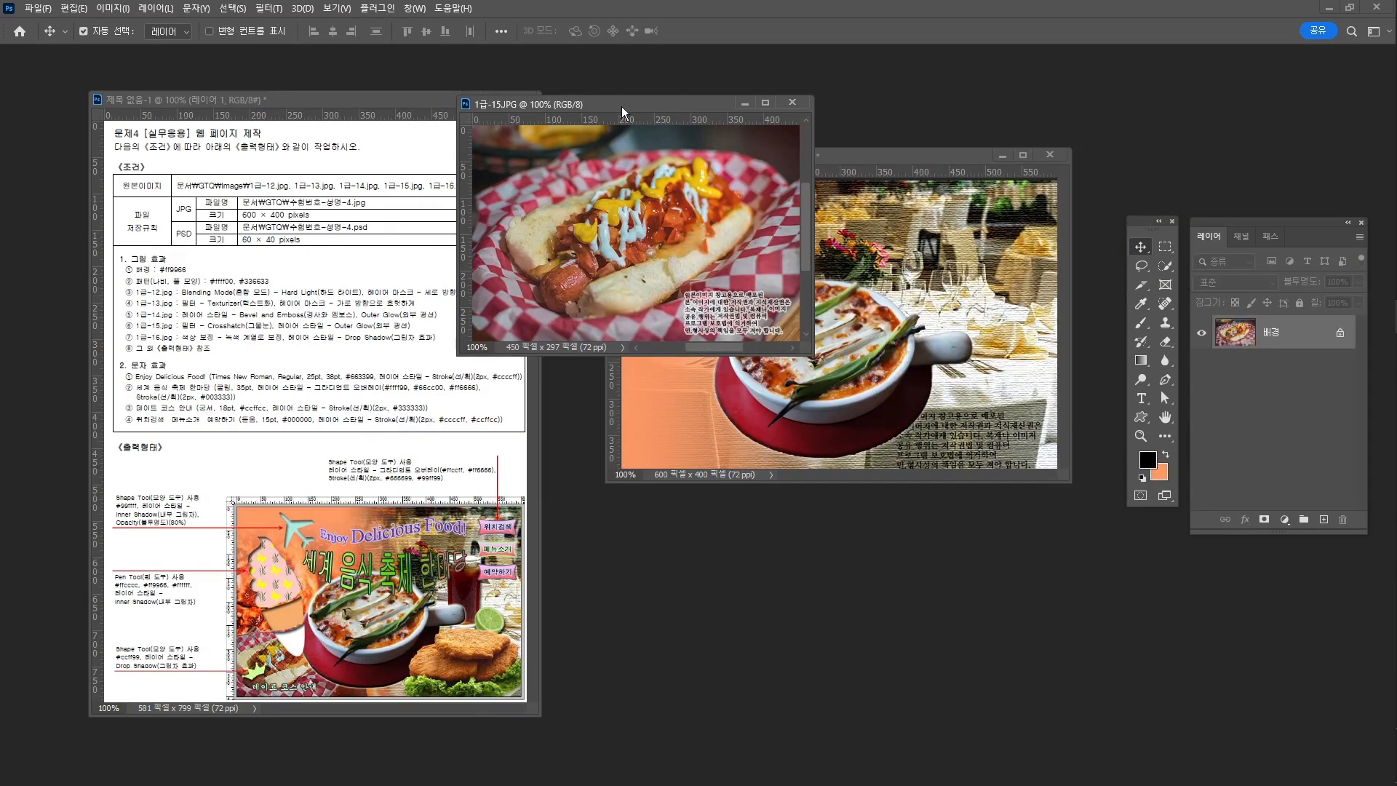
pyautogui.moveTo(622, 106); pyautogui.dragTo(657, 355)
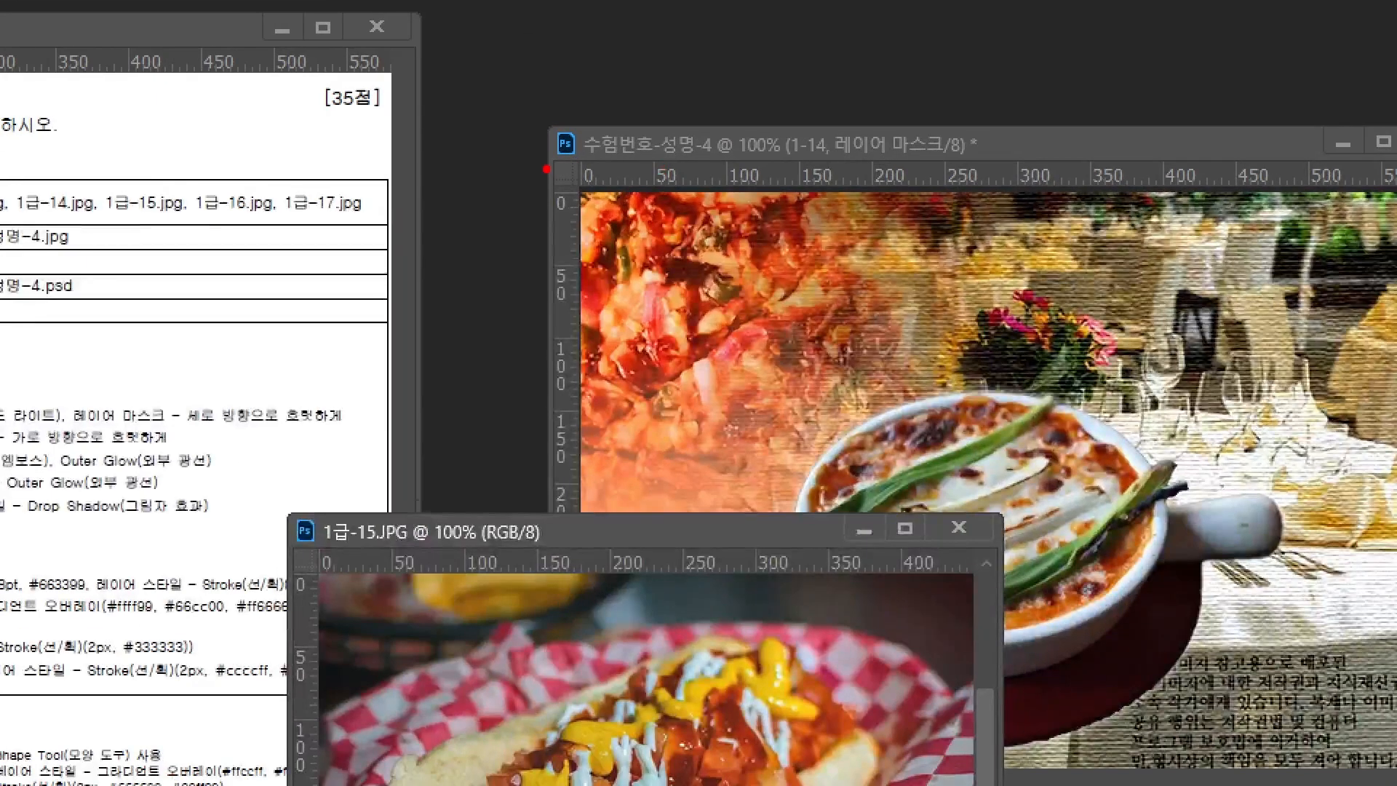
# Step: Apply the Crosshatch (그물눈) filter to 1급-15.JPG with stroke length 9, sharpness 6 and strength 1
pyautogui.moveTo(546, 169)
pyautogui.mouseDown()
pyautogui.moveTo(1014, 168)
pyautogui.moveTo(1021, 79)
pyautogui.moveTo(490, 96)
pyautogui.moveTo(364, 200)
pyautogui.mouseUp()
pyautogui.moveTo(275, 547)
pyautogui.mouseDown()
pyautogui.moveTo(586, 545)
pyautogui.moveTo(585, 484)
pyautogui.moveTo(240, 490)
pyautogui.moveTo(224, 572)
pyautogui.mouseUp()
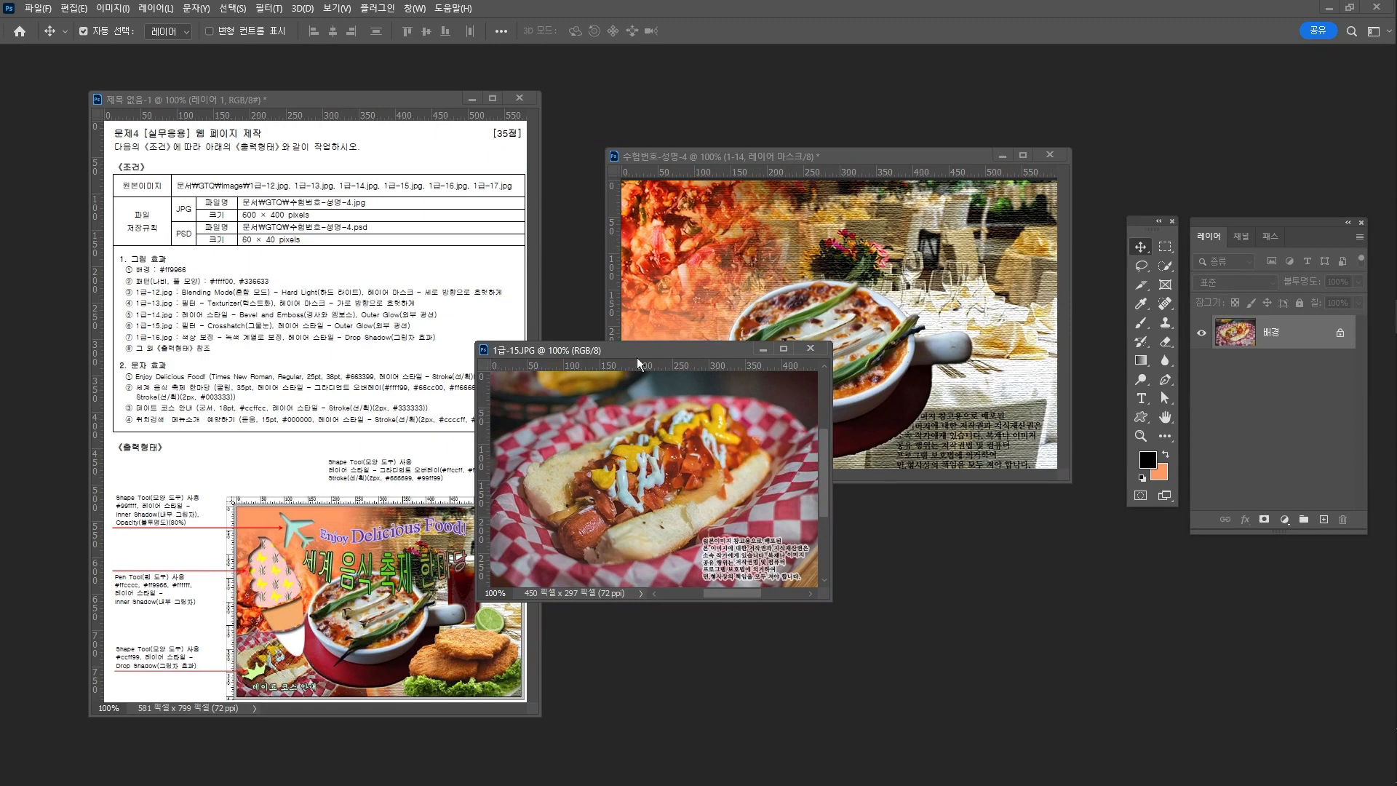
pyautogui.moveTo(640, 352); pyautogui.dragTo(647, 318)
pyautogui.click(269, 8)
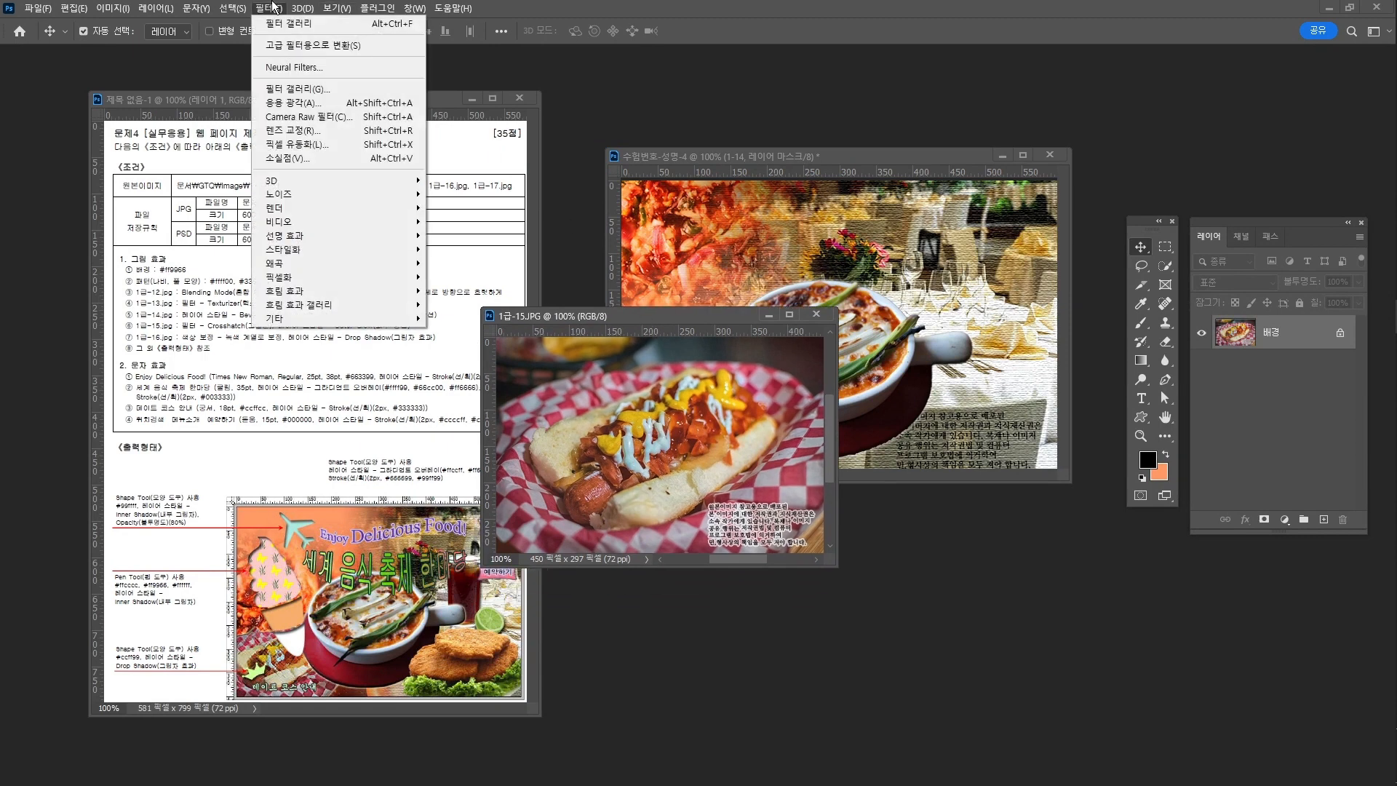
pyautogui.click(316, 90)
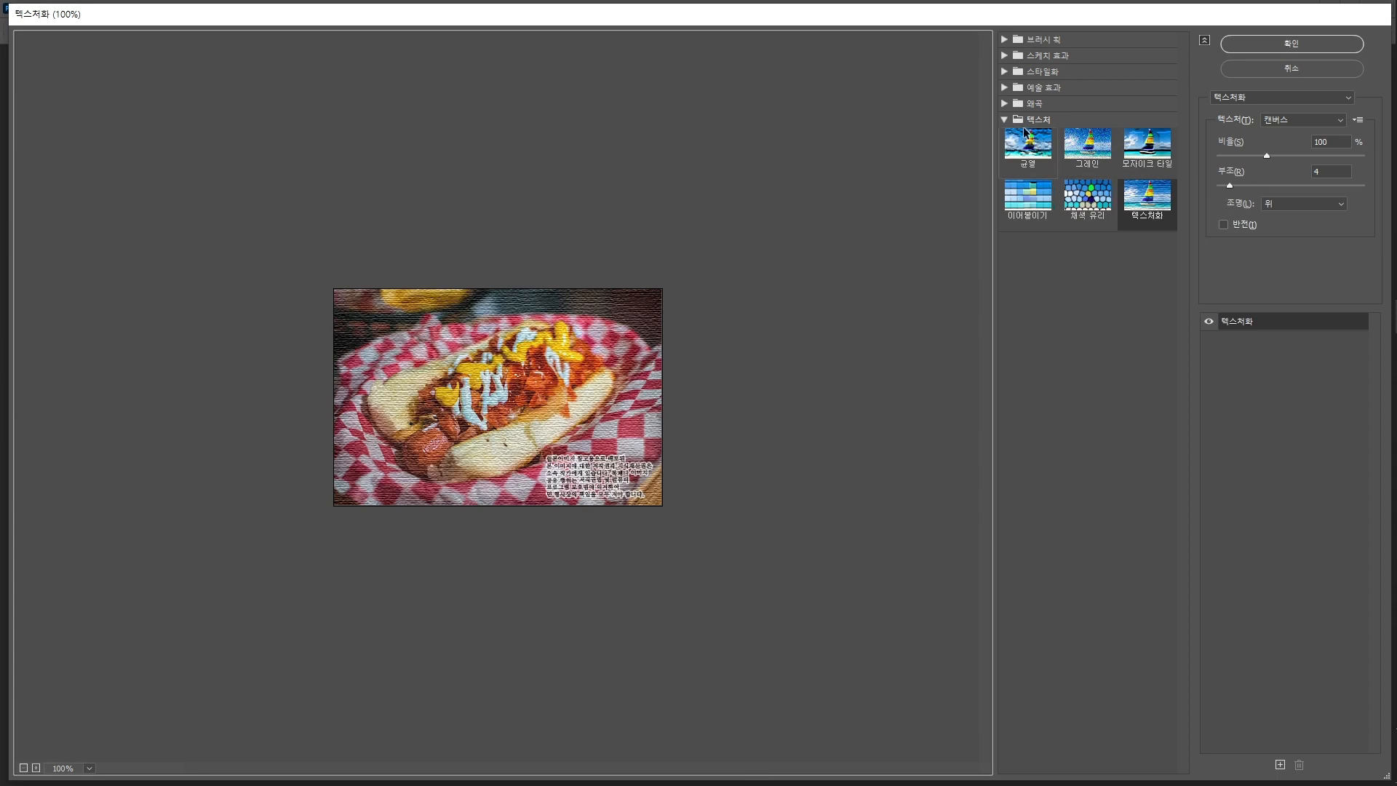
pyautogui.click(1002, 106)
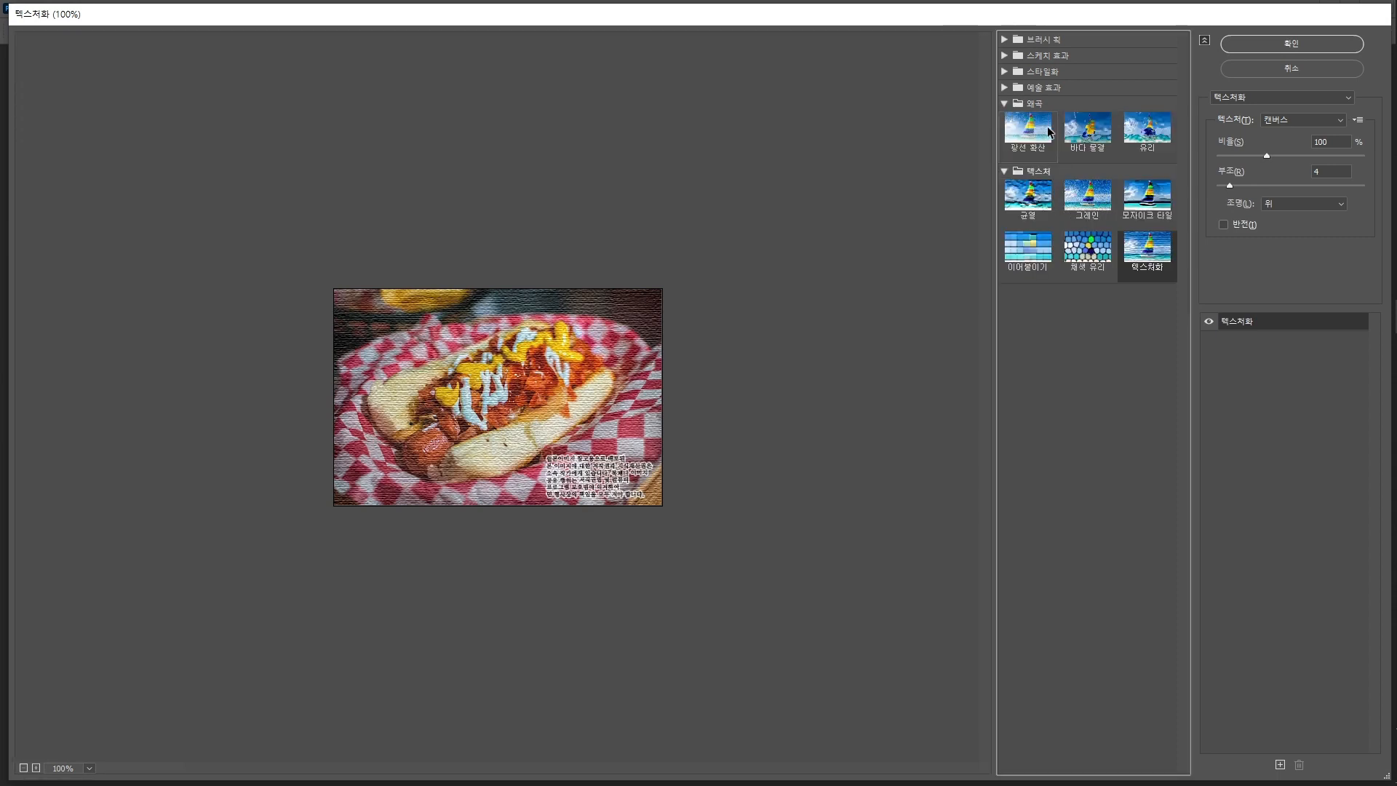
pyautogui.click(1003, 88)
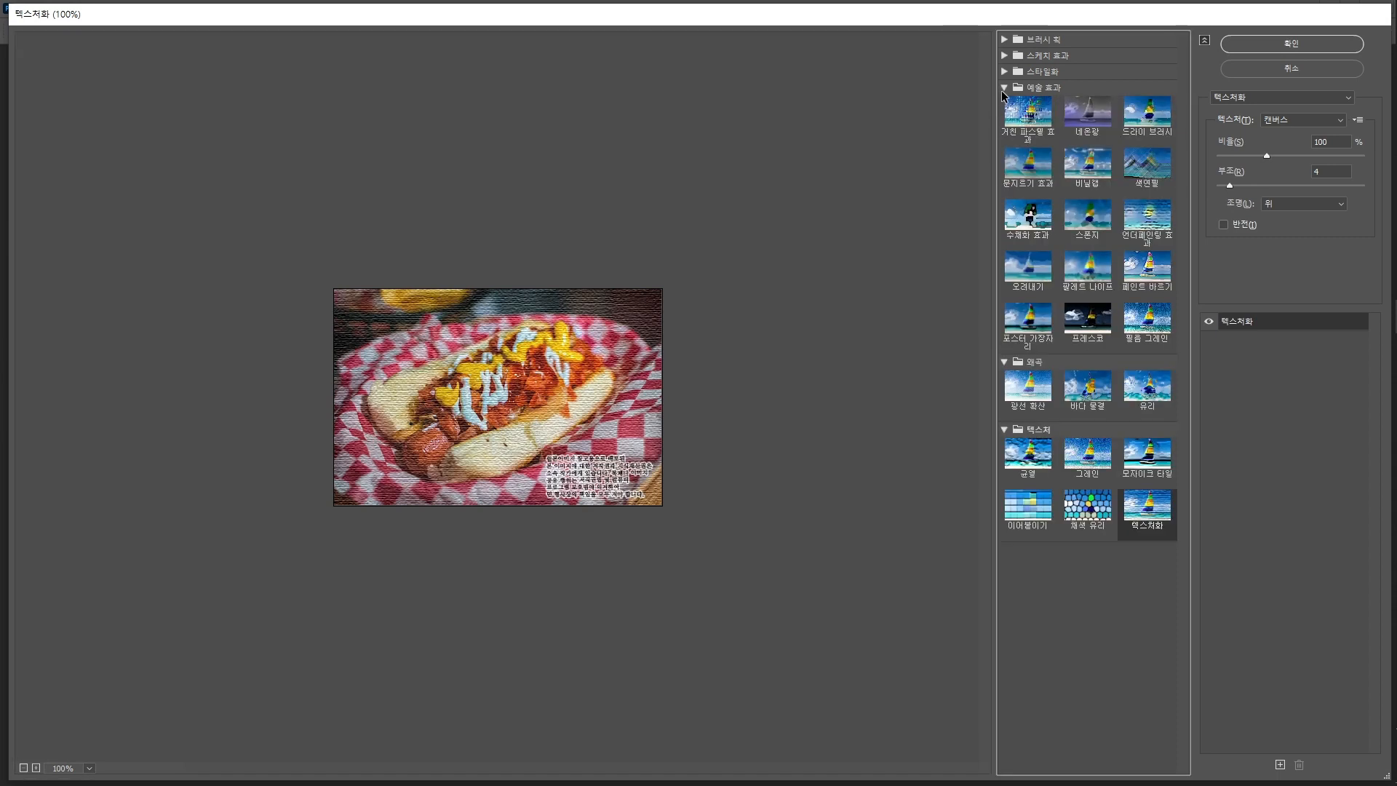
pyautogui.click(1004, 71)
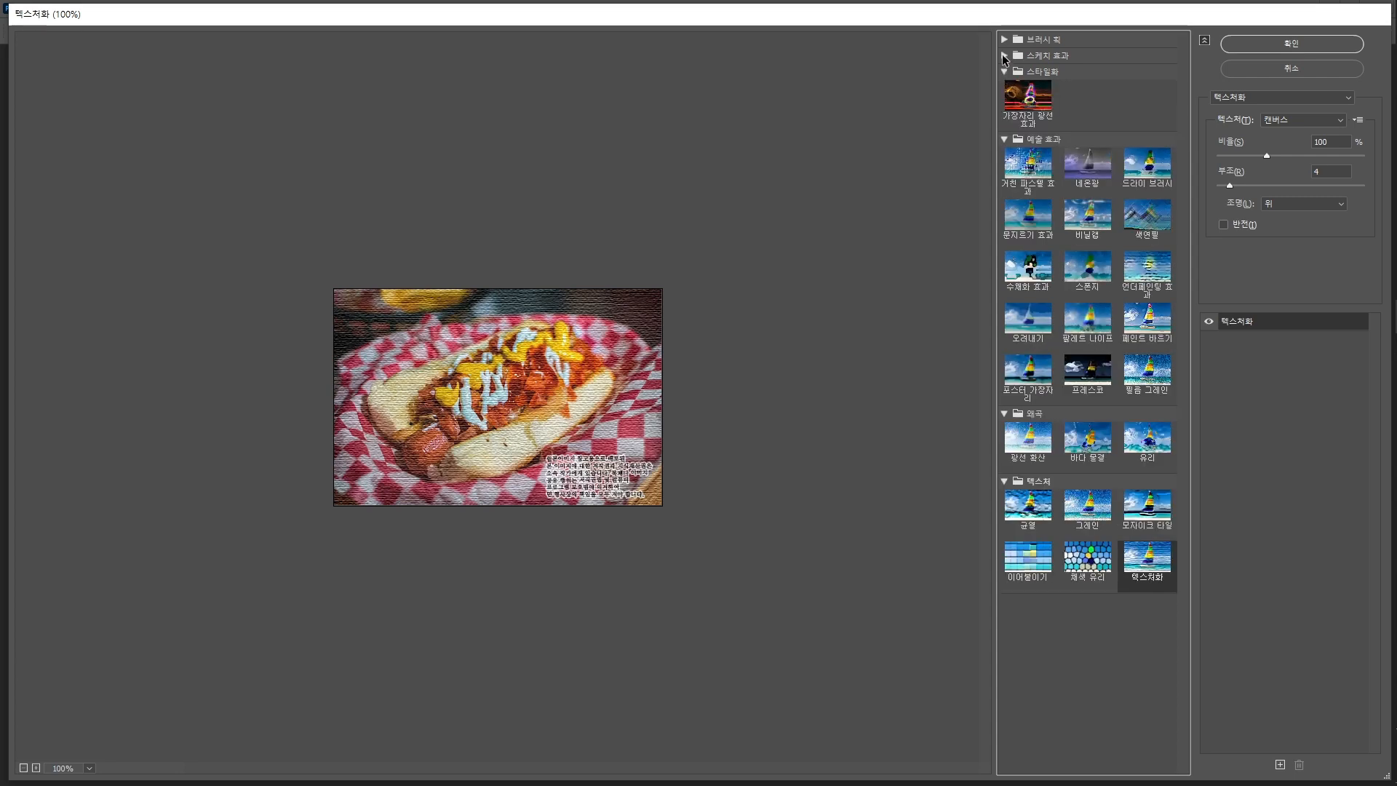
pyautogui.click(1005, 56)
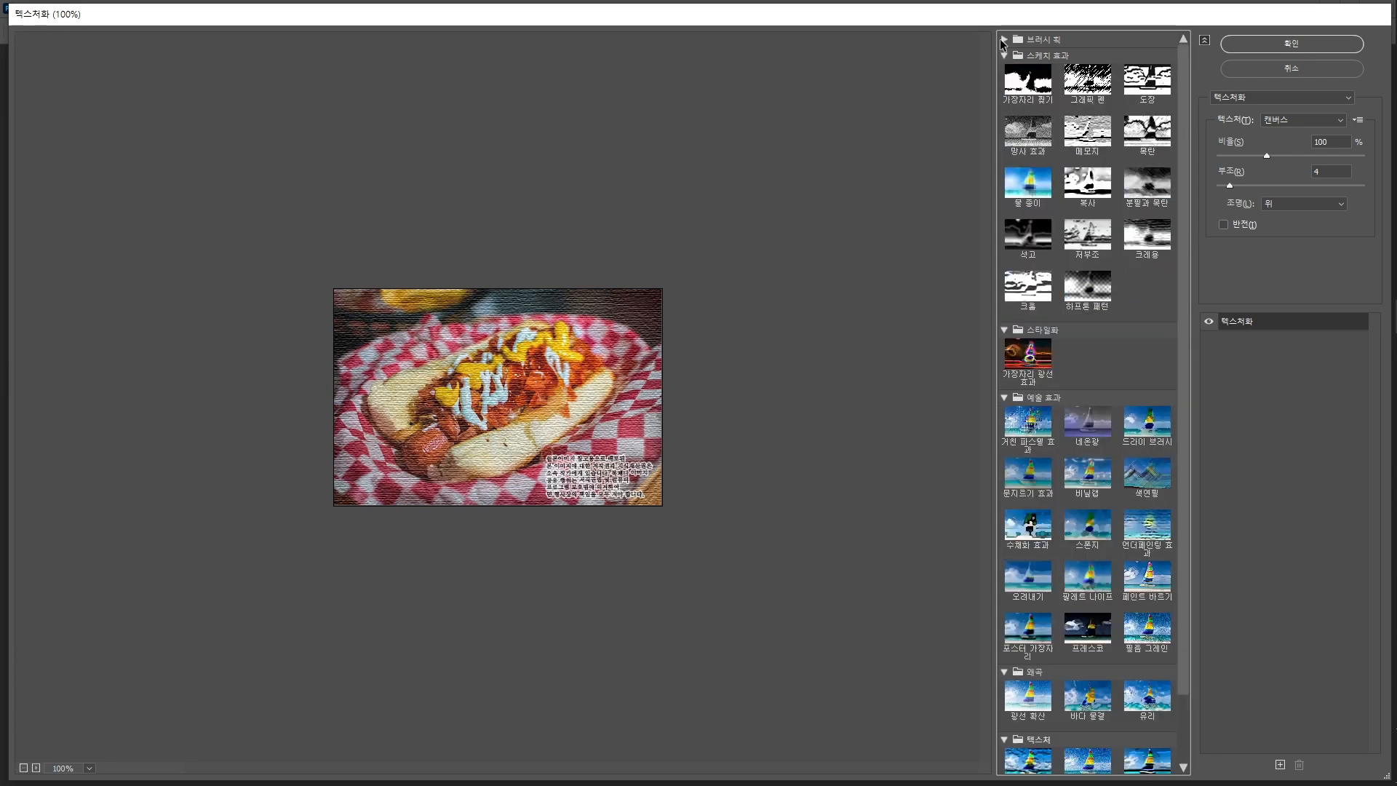
pyautogui.click(1004, 40)
pyautogui.click(1148, 67)
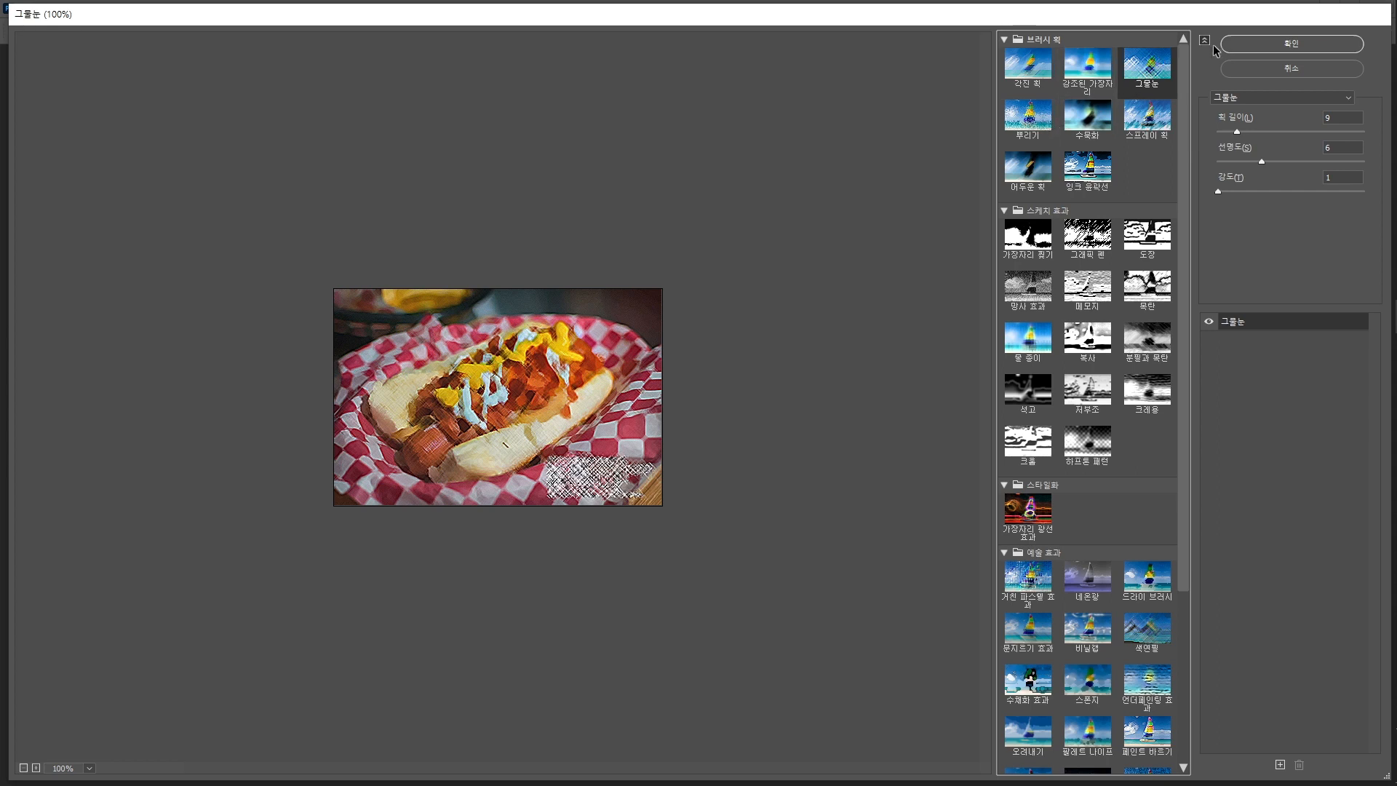
pyautogui.click(1290, 45)
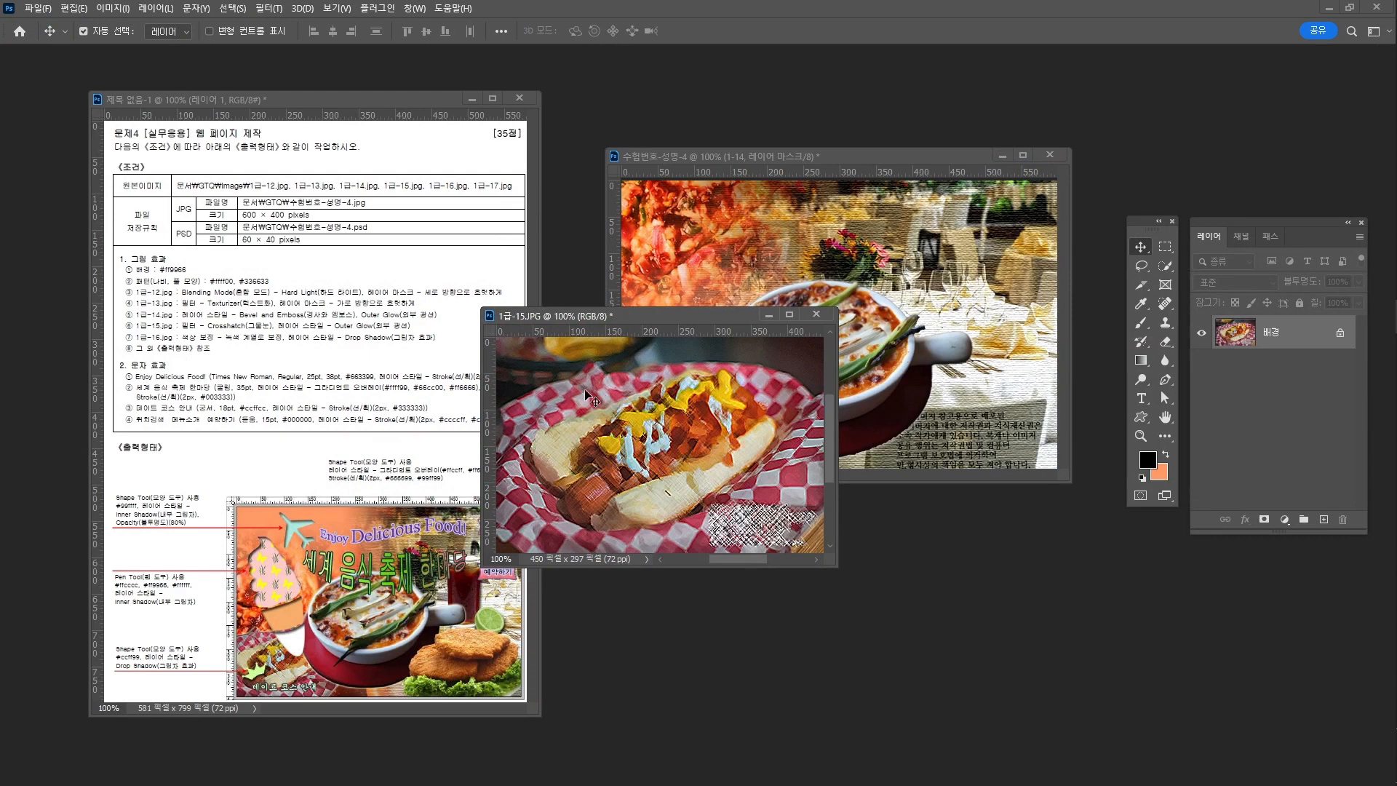
# Step: Select the hot dog and its checkered basket in 1급-15.JPG with the Object Selection tool
pyautogui.press('w')
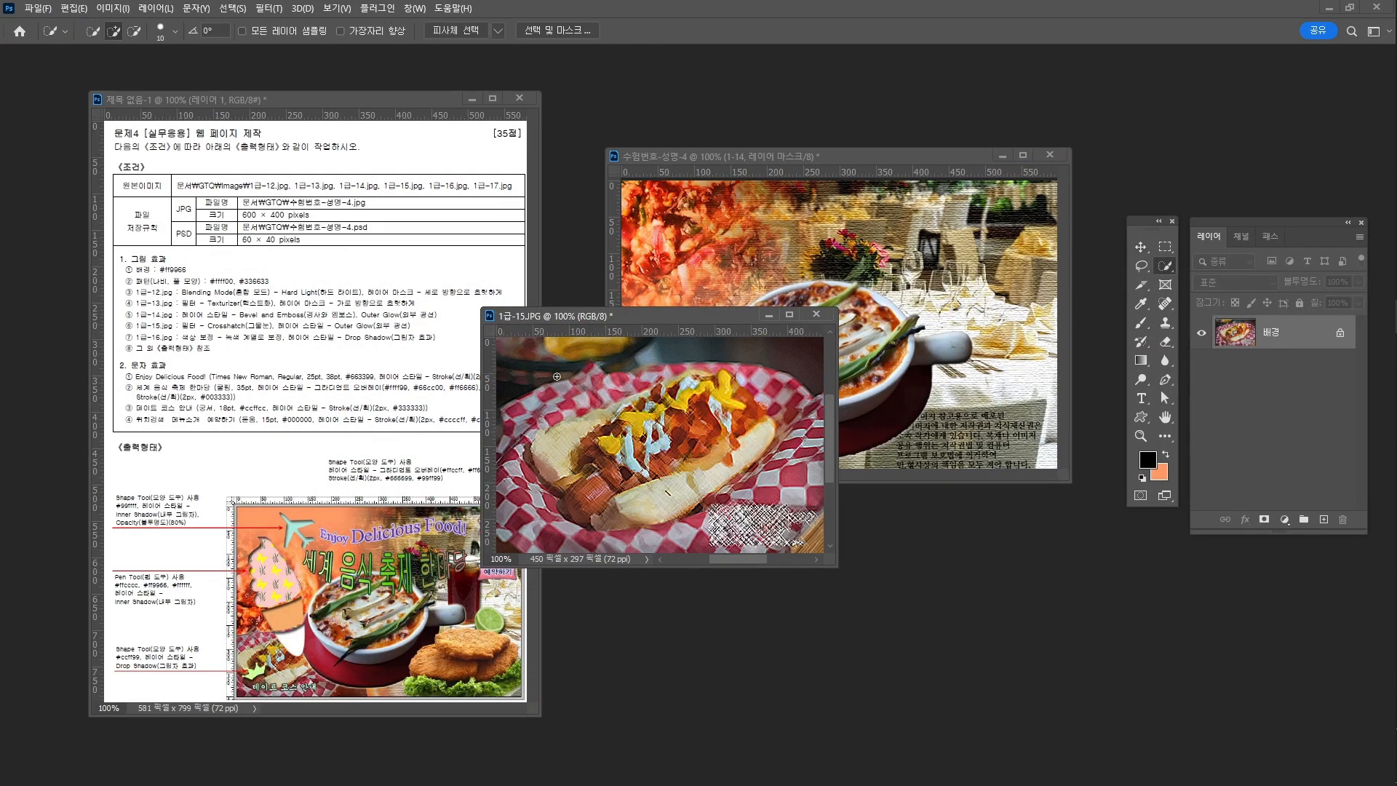
pyautogui.rightClick(1169, 265)
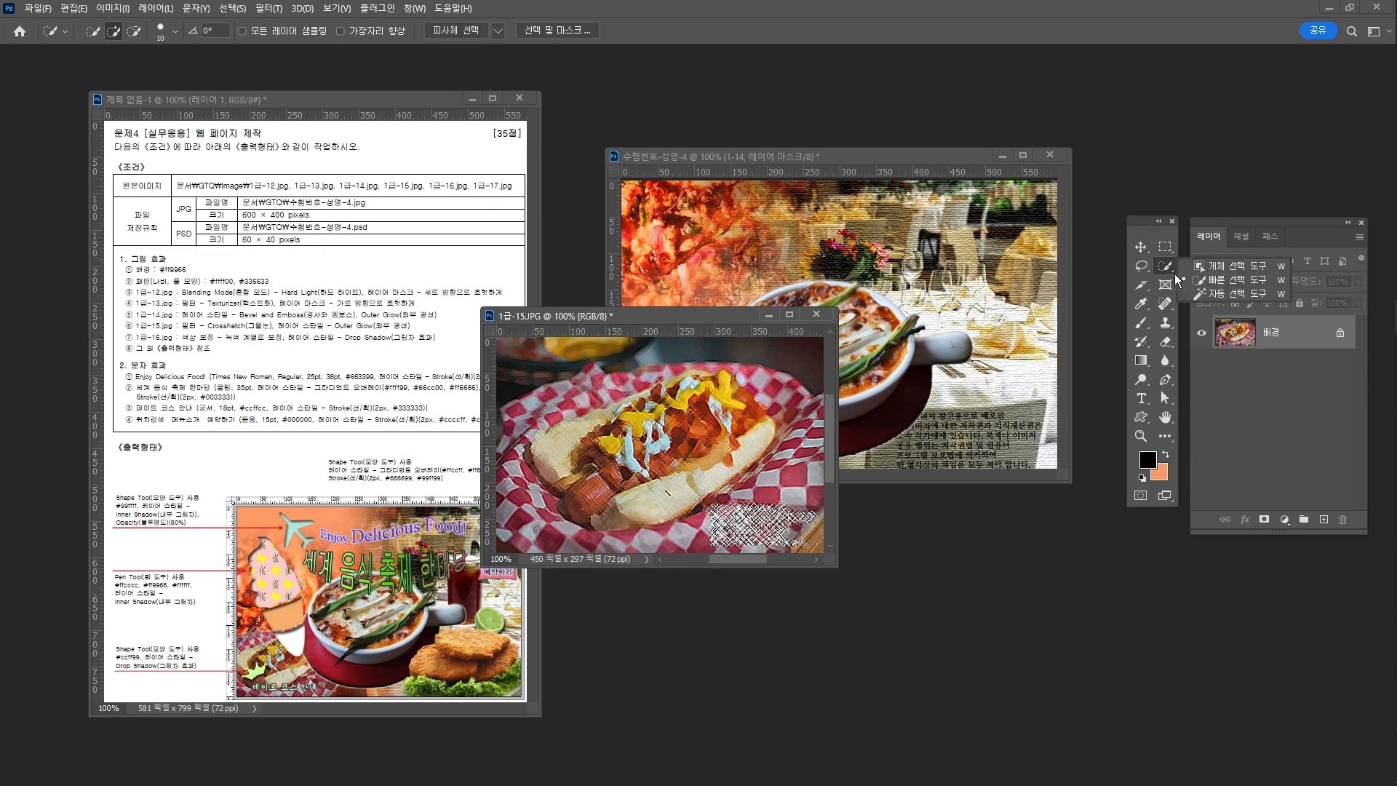
pyautogui.click(1241, 264)
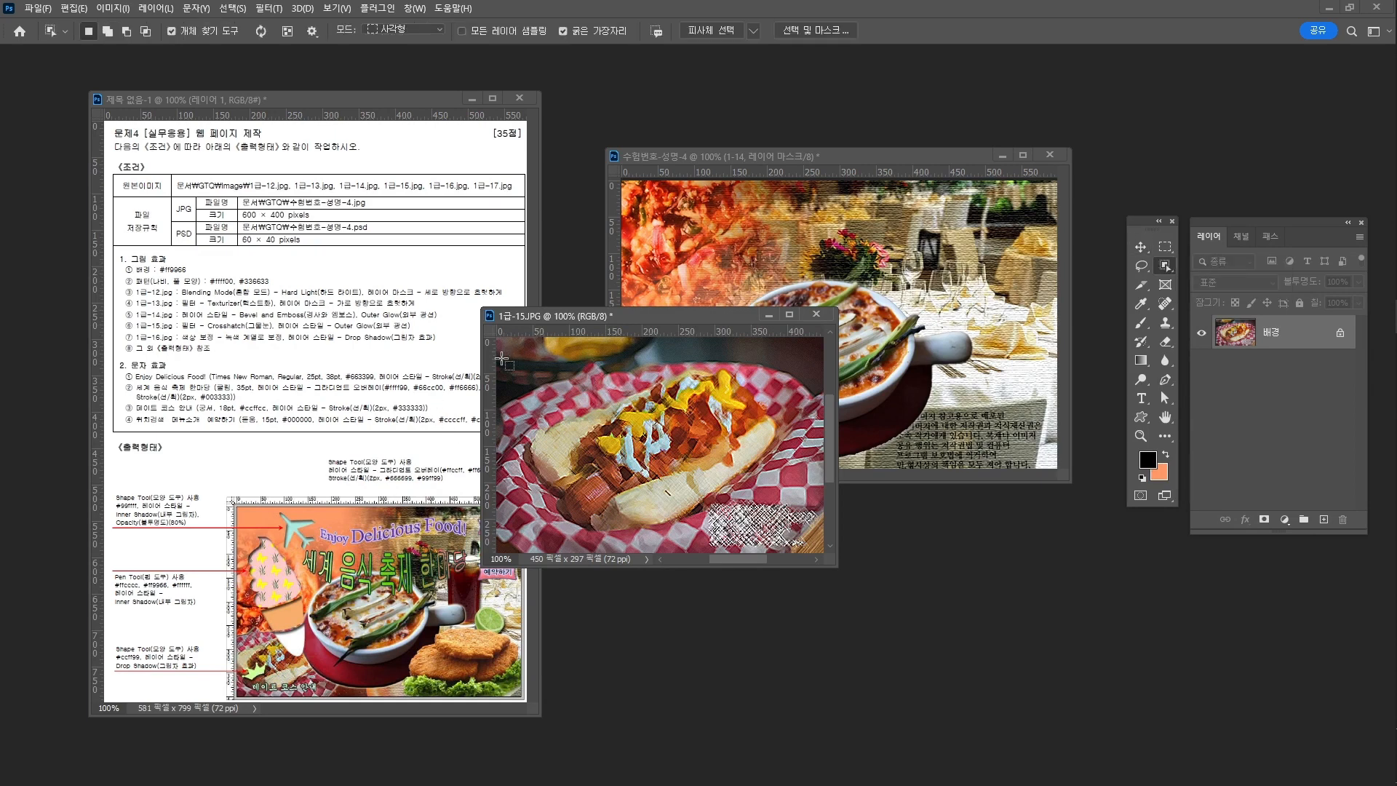
pyautogui.moveTo(517, 355); pyautogui.dragTo(834, 541)
pyautogui.moveTo(481, 308); pyautogui.dragTo(461, 289)
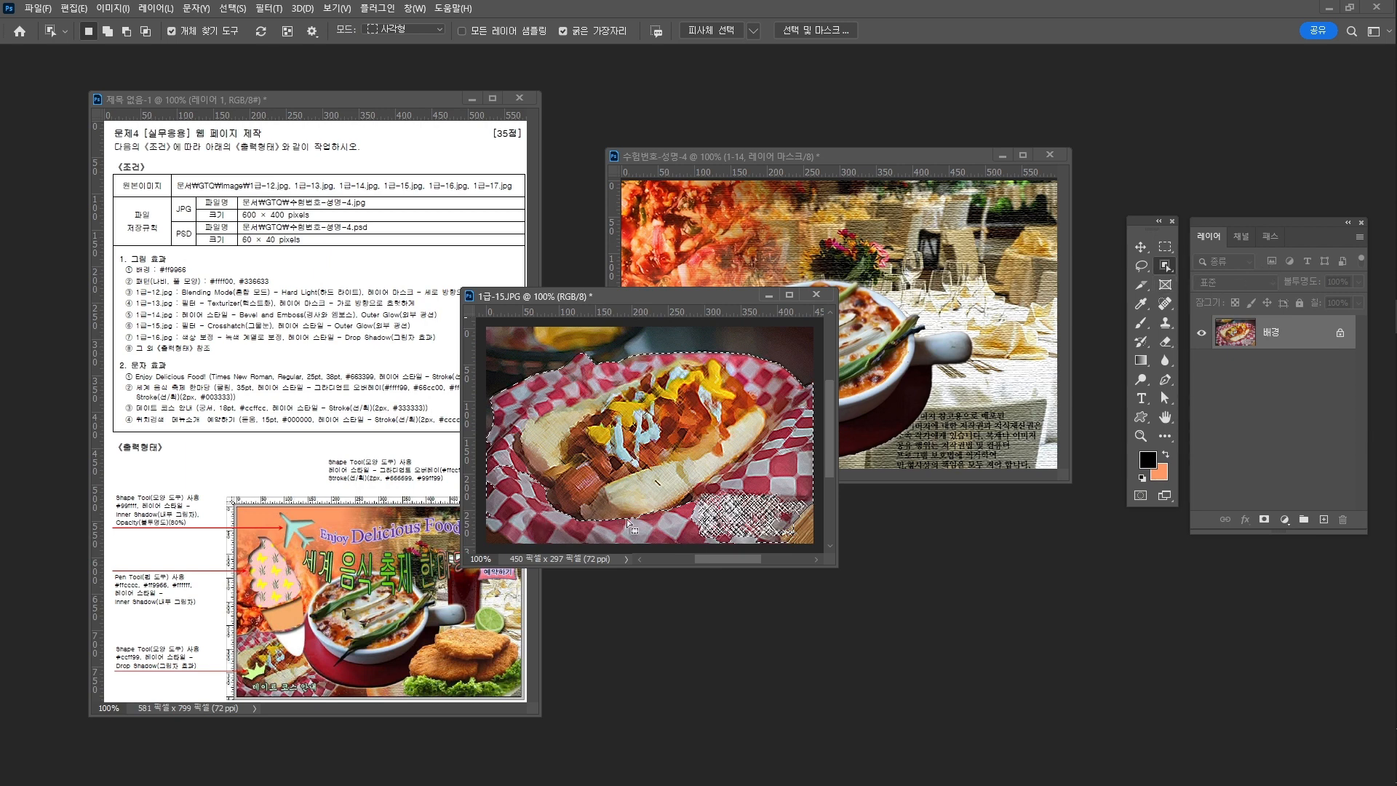
# Step: Extend the selection over the basket's lower edge with the Quick Selection tool and turn it into a layer mask
pyautogui.rightClick(1166, 265)
pyautogui.click(1208, 279)
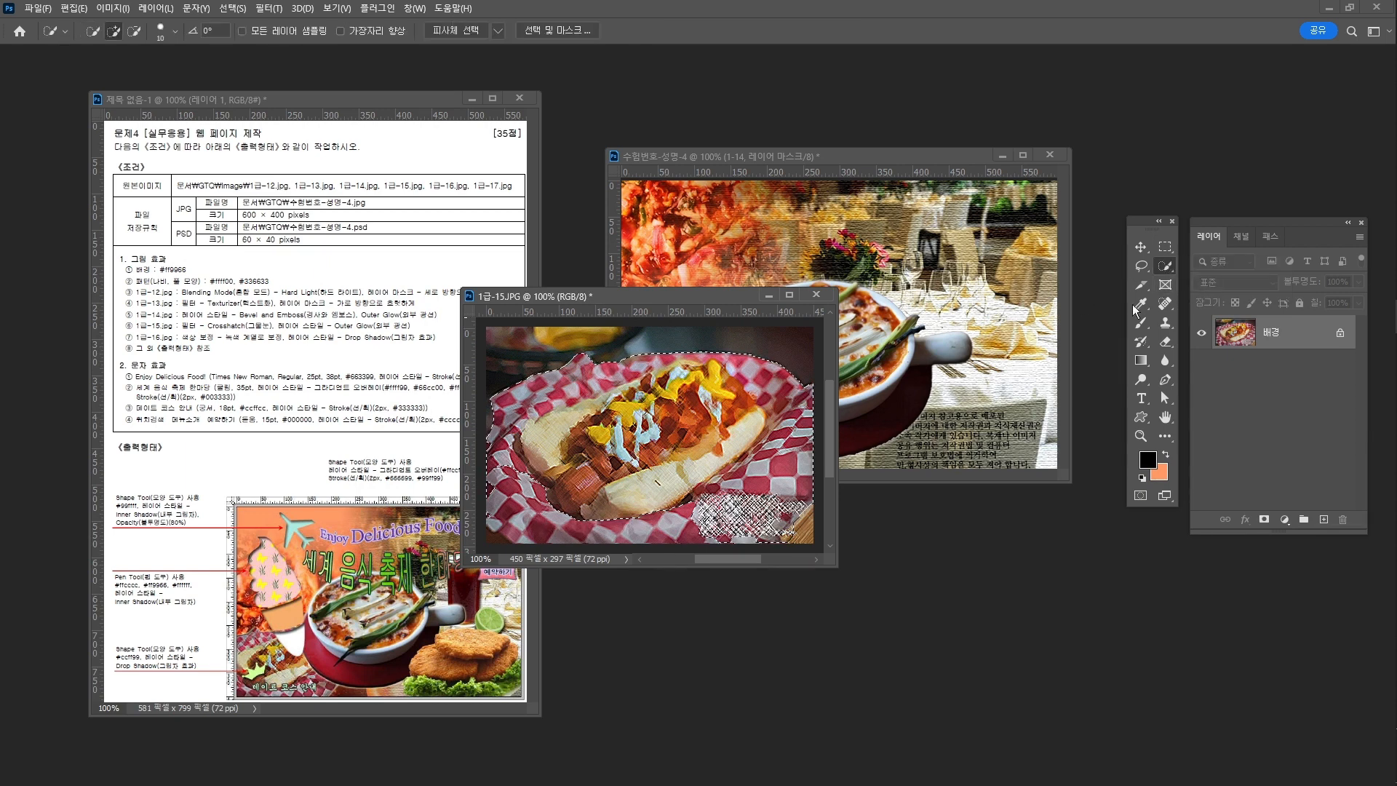
pyautogui.click(572, 524)
pyautogui.press(']')
pyautogui.press(']')
pyautogui.press(']')
pyautogui.click(535, 495)
pyautogui.press(']')
pyautogui.click(1264, 520)
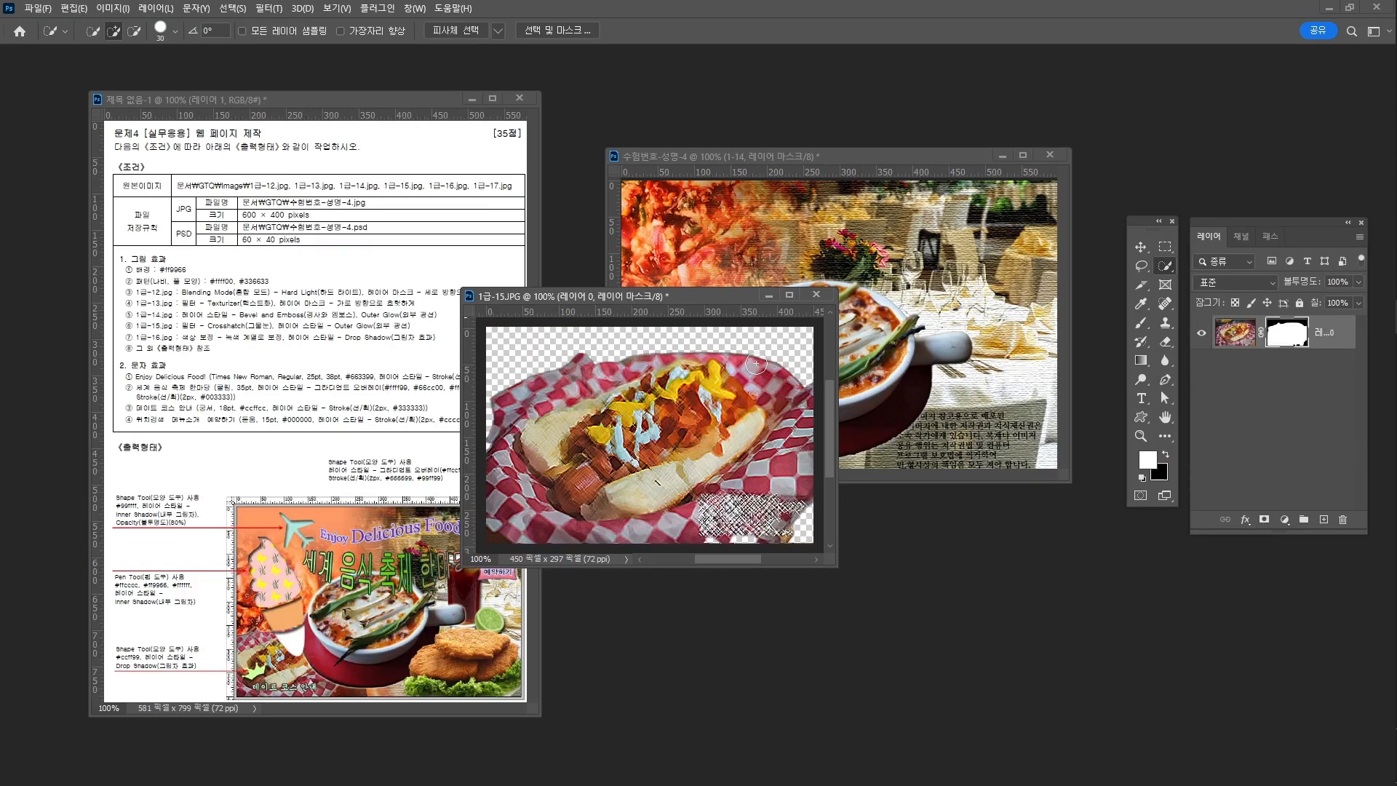
# Step: Copy the masked hot dog into the 수험번호-성명-4 composite and scale it down in the canvas's lower-left corner
pyautogui.press('v')
pyautogui.moveTo(711, 431)
pyautogui.mouseDown()
pyautogui.moveTo(740, 247)
pyautogui.moveTo(841, 422)
pyautogui.moveTo(837, 409)
pyautogui.mouseUp()
pyautogui.hotkey('ctrl', 't')
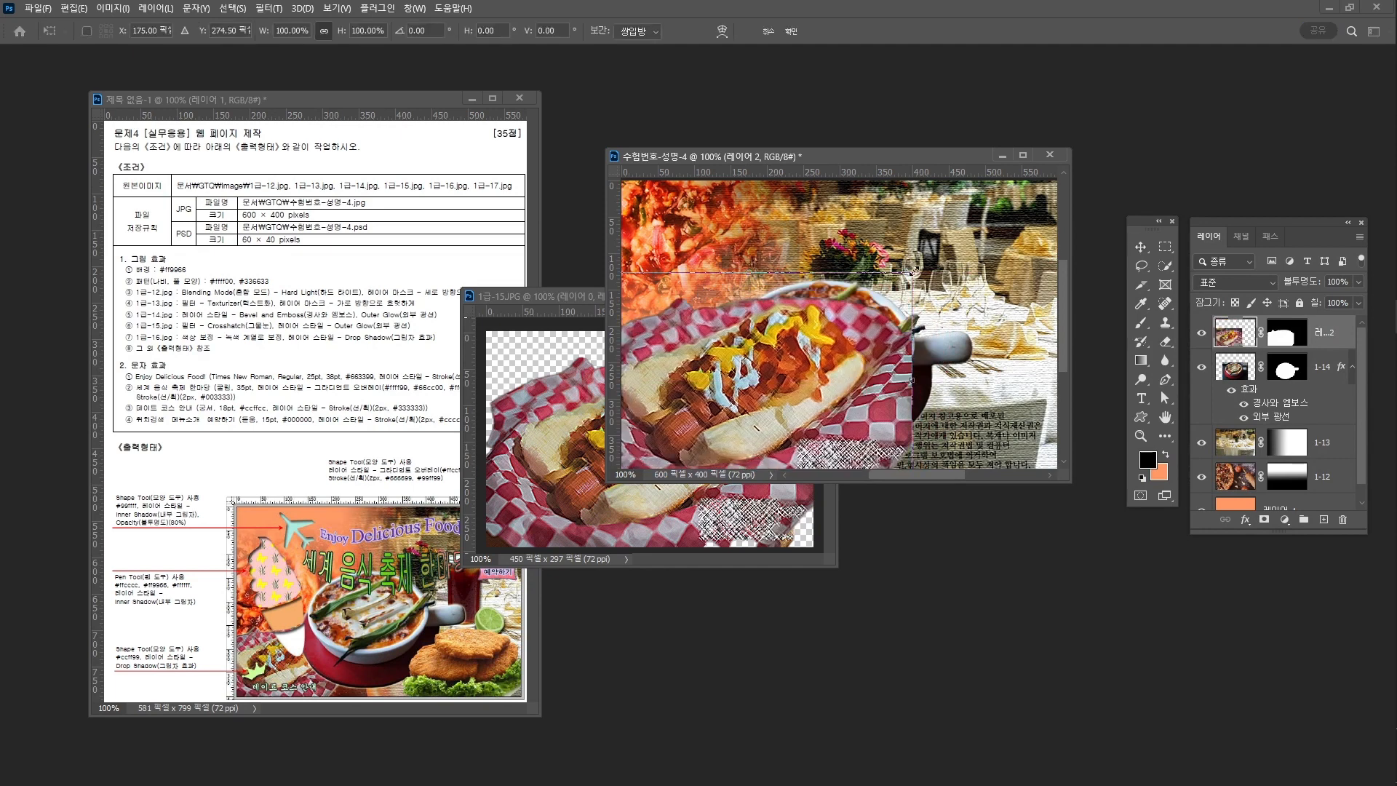
pyautogui.moveTo(913, 269); pyautogui.dragTo(815, 328)
pyautogui.press('Return')
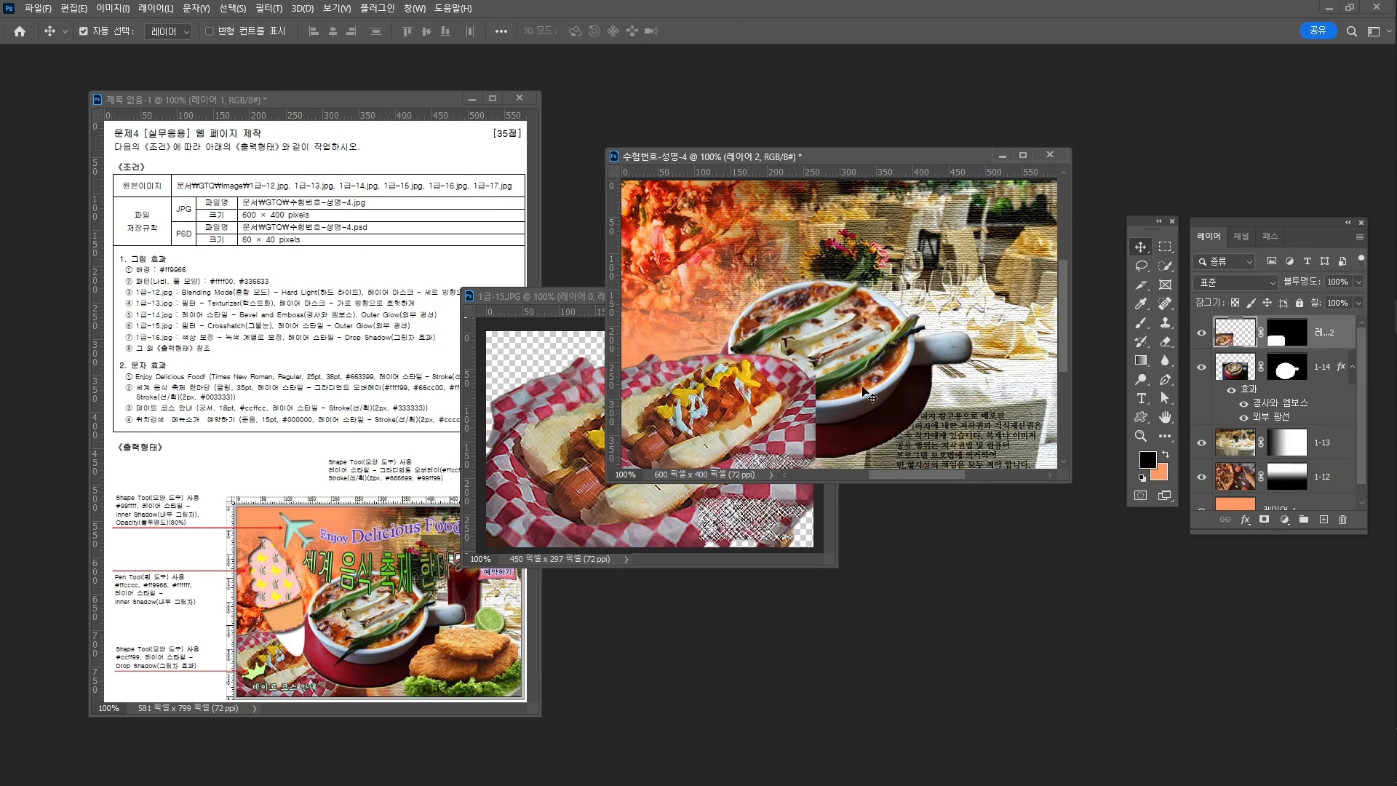
# Step: Bring the 1-14 dish layer in front of the hot dog layer
pyautogui.click(870, 348)
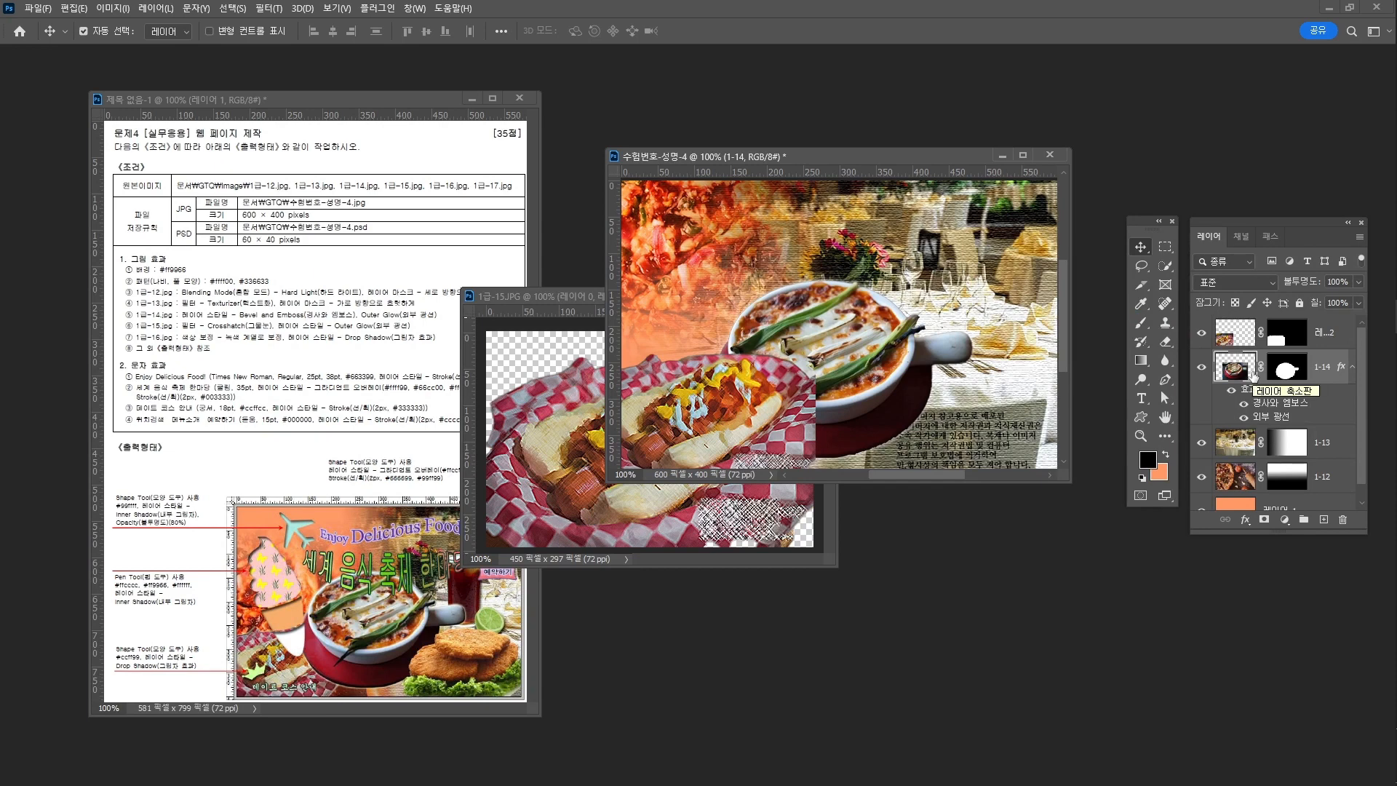
pyautogui.press('ctrl')
pyautogui.hotkey('ctrl', ']')
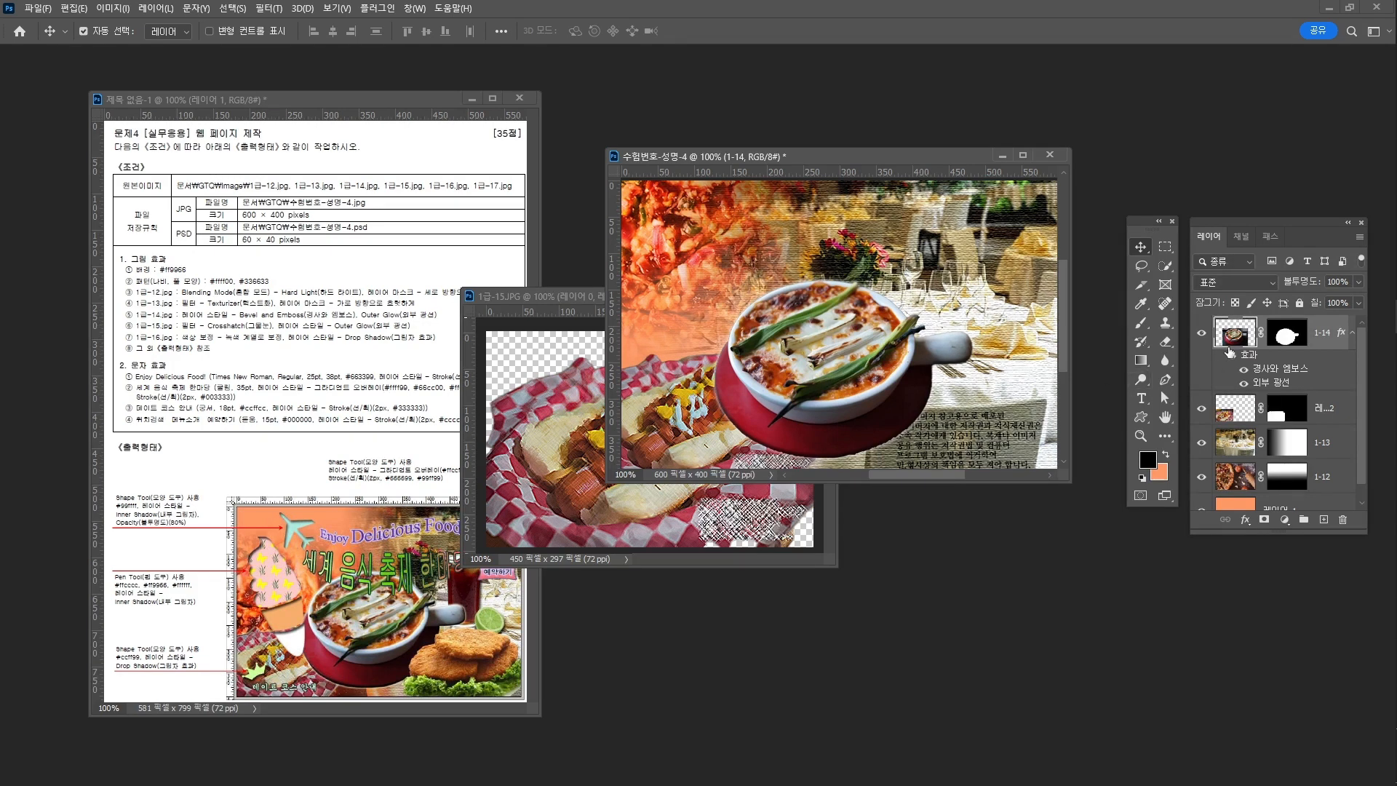
# Step: Rename the hot dog layer to 1-15 and give it an Outer Glow layer style
pyautogui.click(1239, 413)
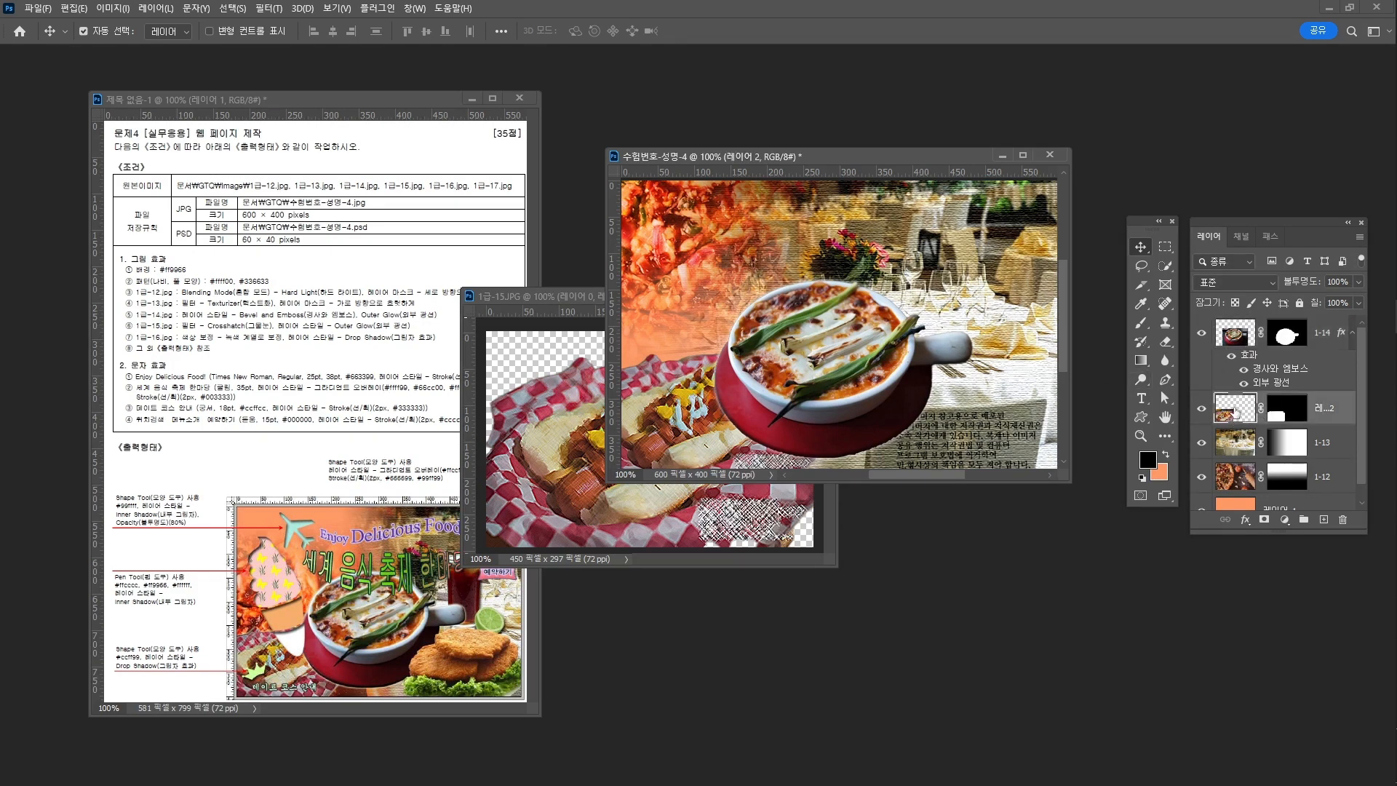
pyautogui.doubleClick(1325, 410)
pyautogui.write('1-15')
pyautogui.press('Return')
pyautogui.click(1246, 520)
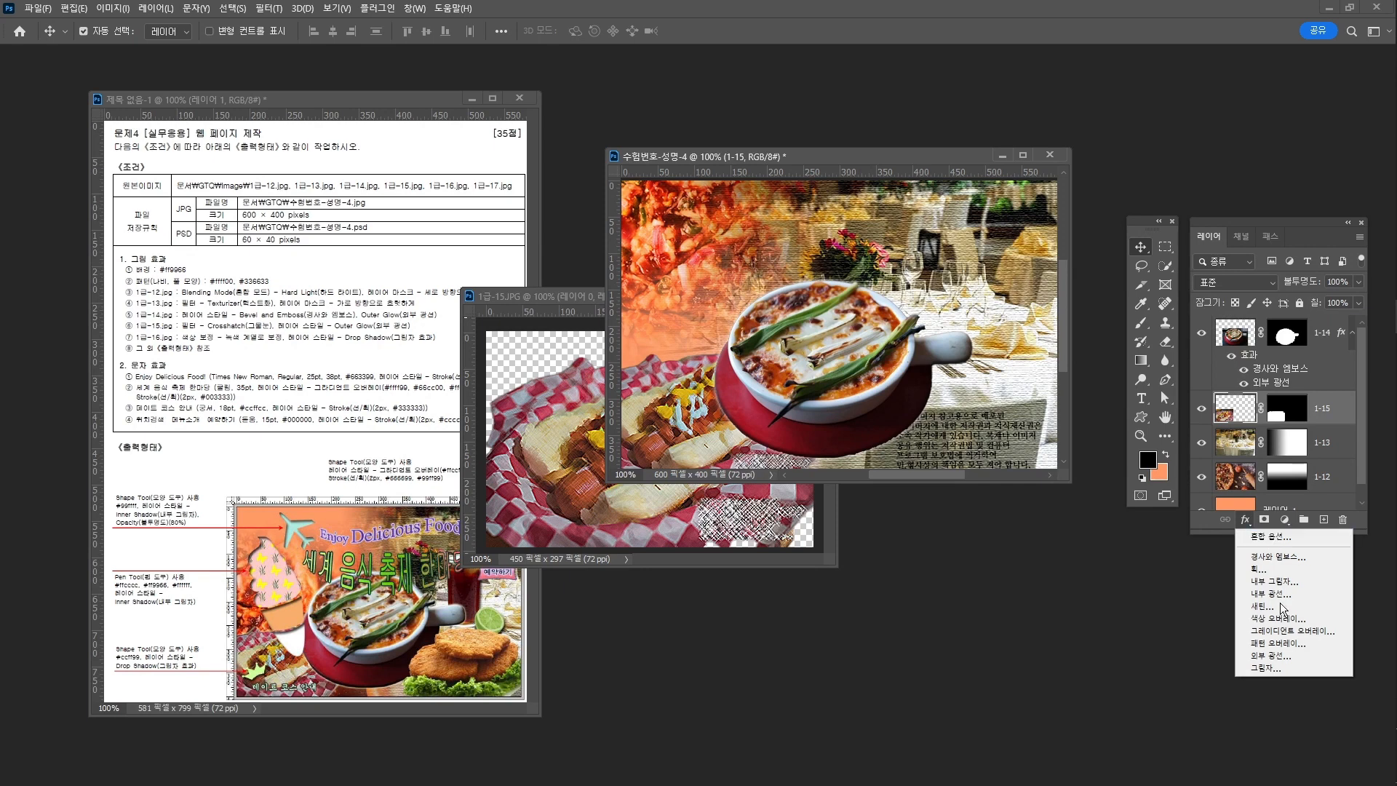
pyautogui.click(1291, 656)
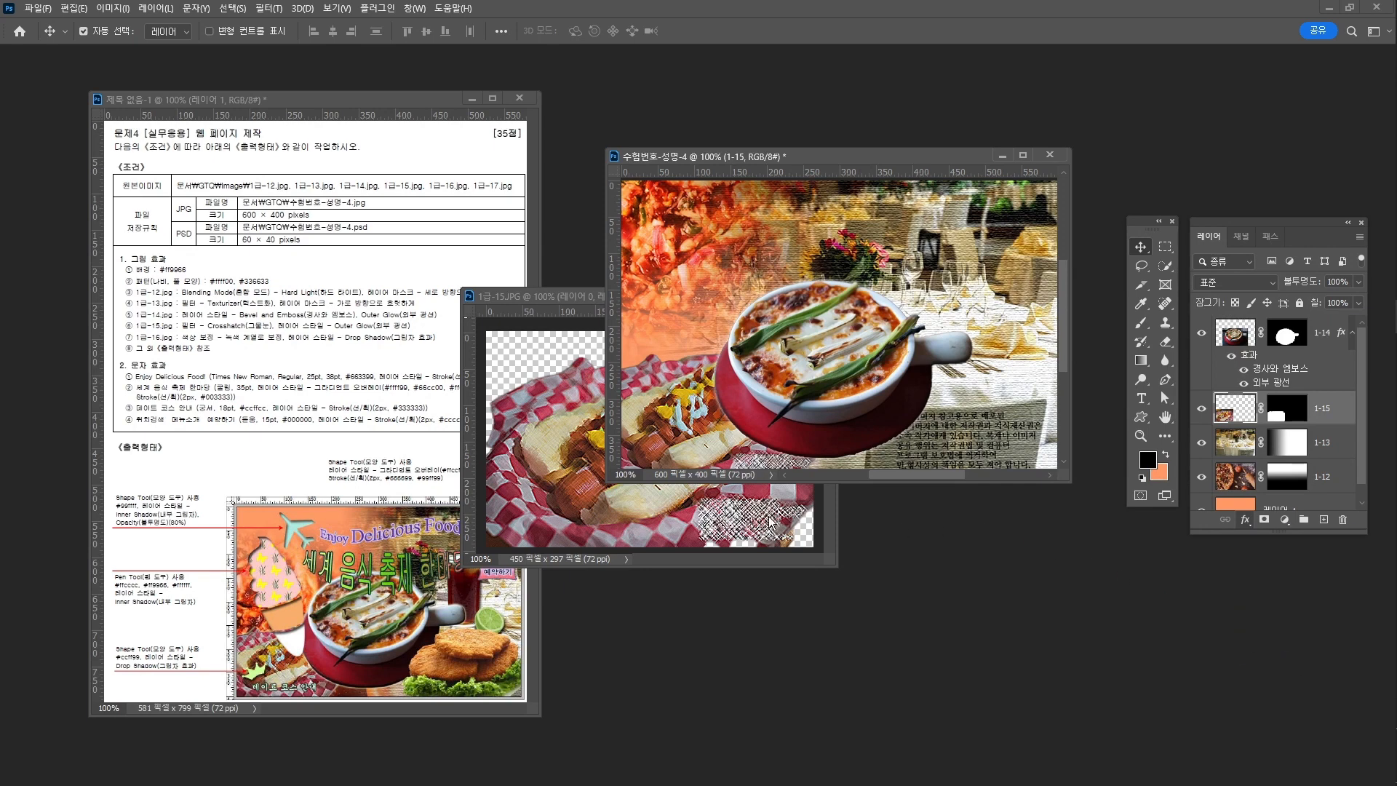
pyautogui.click(1273, 302)
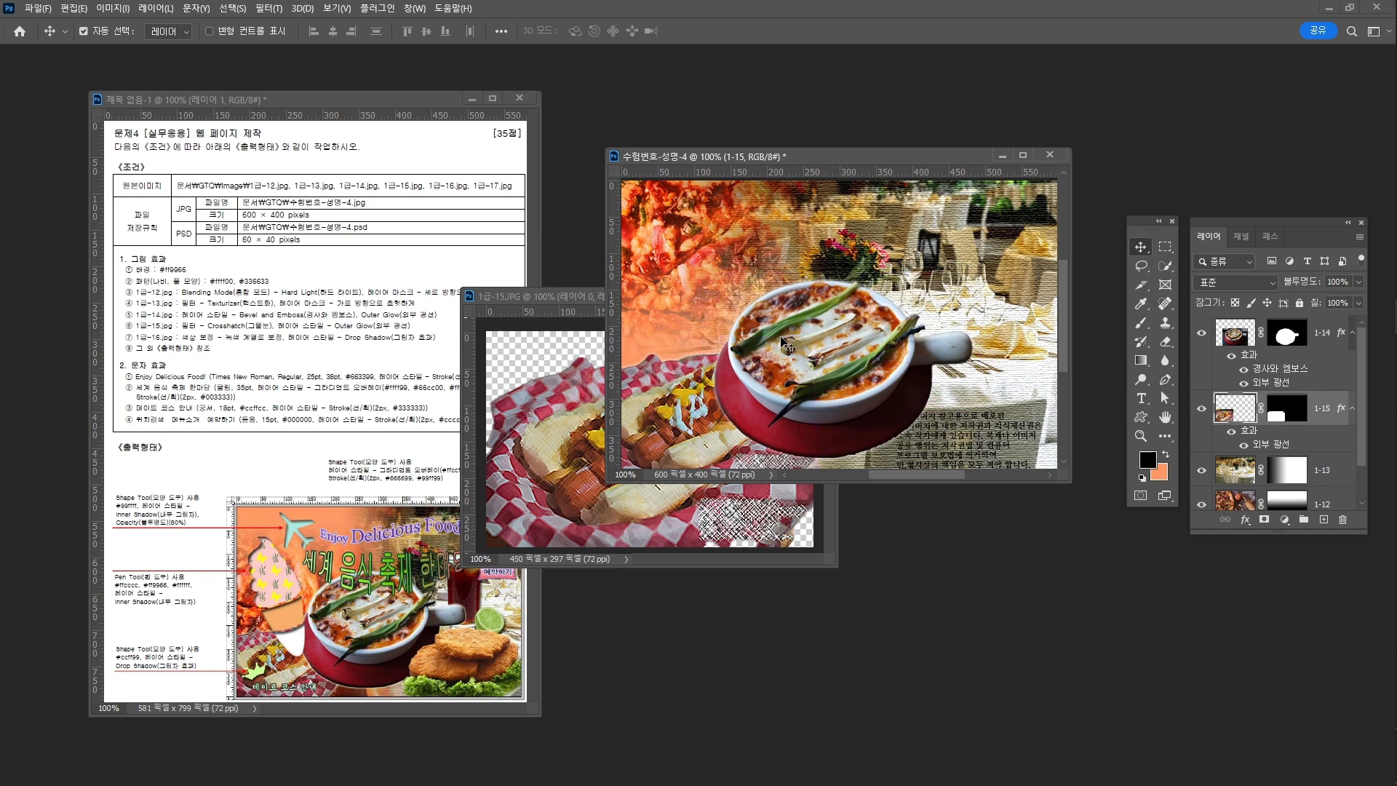
# Step: Scale the 1-15 hot dog layer down to about 83.5% and fit it into the canvas's lower-left corner
pyautogui.hotkey('ctrl', 't')
pyautogui.moveTo(687, 430); pyautogui.dragTo(691, 414)
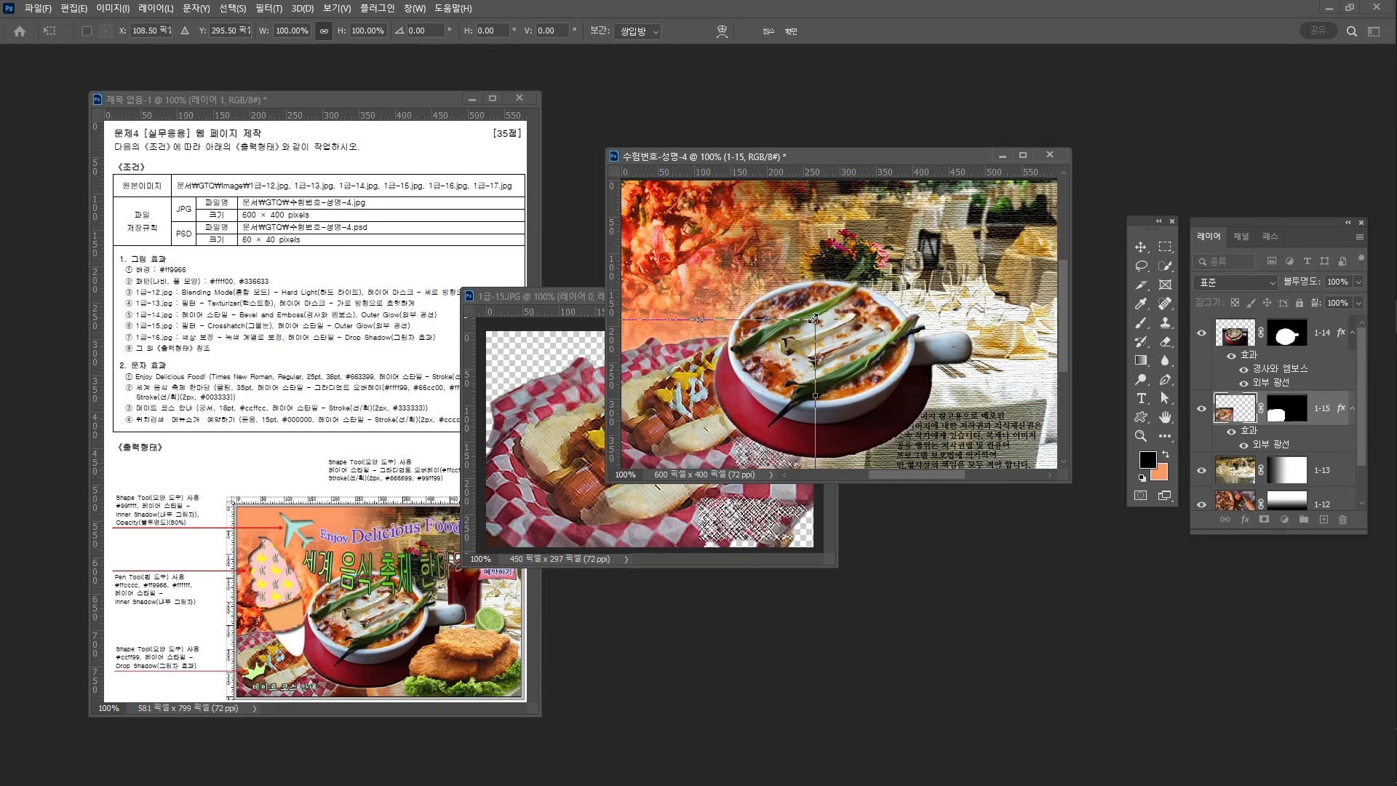
pyautogui.moveTo(814, 318); pyautogui.dragTo(801, 329)
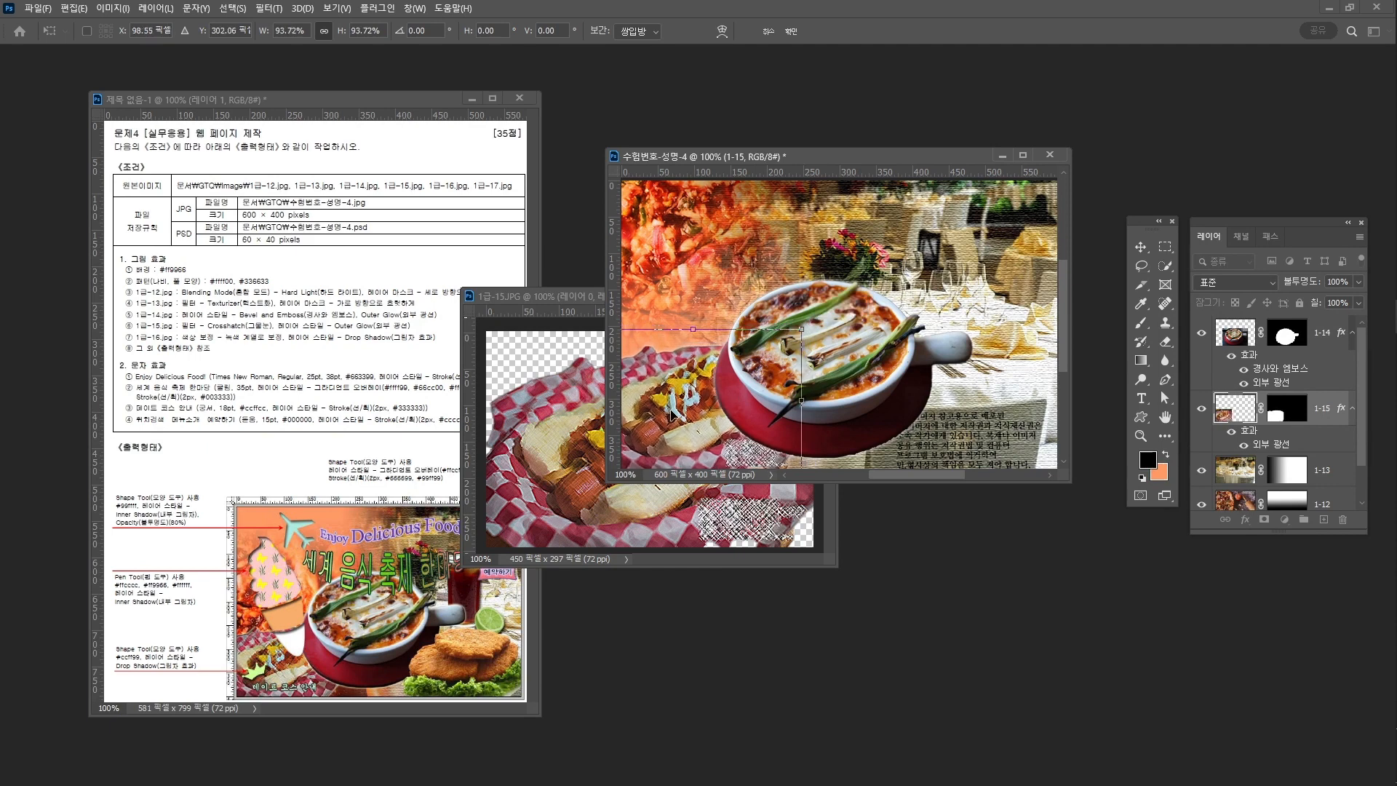
pyautogui.moveTo(671, 415); pyautogui.dragTo(677, 415)
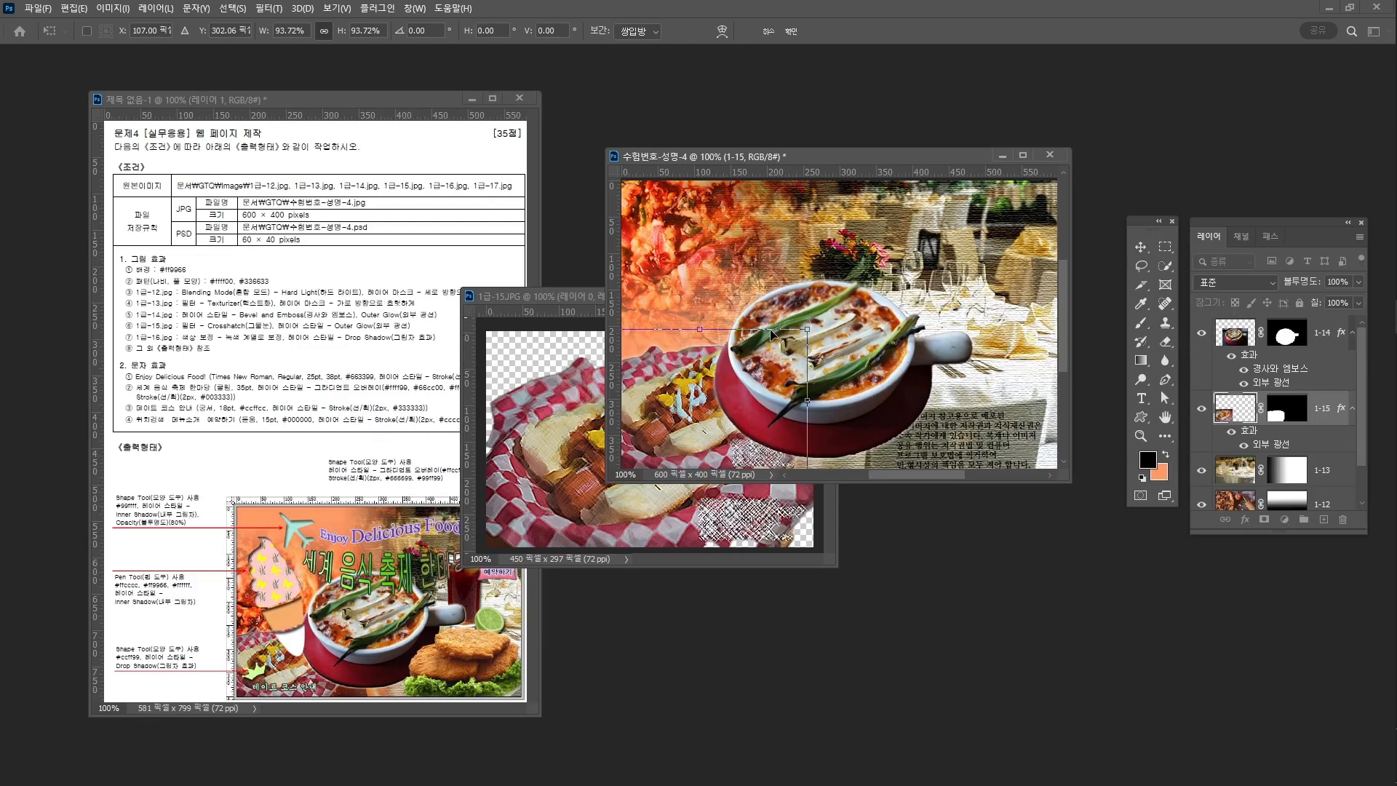
pyautogui.moveTo(809, 328); pyautogui.dragTo(787, 347)
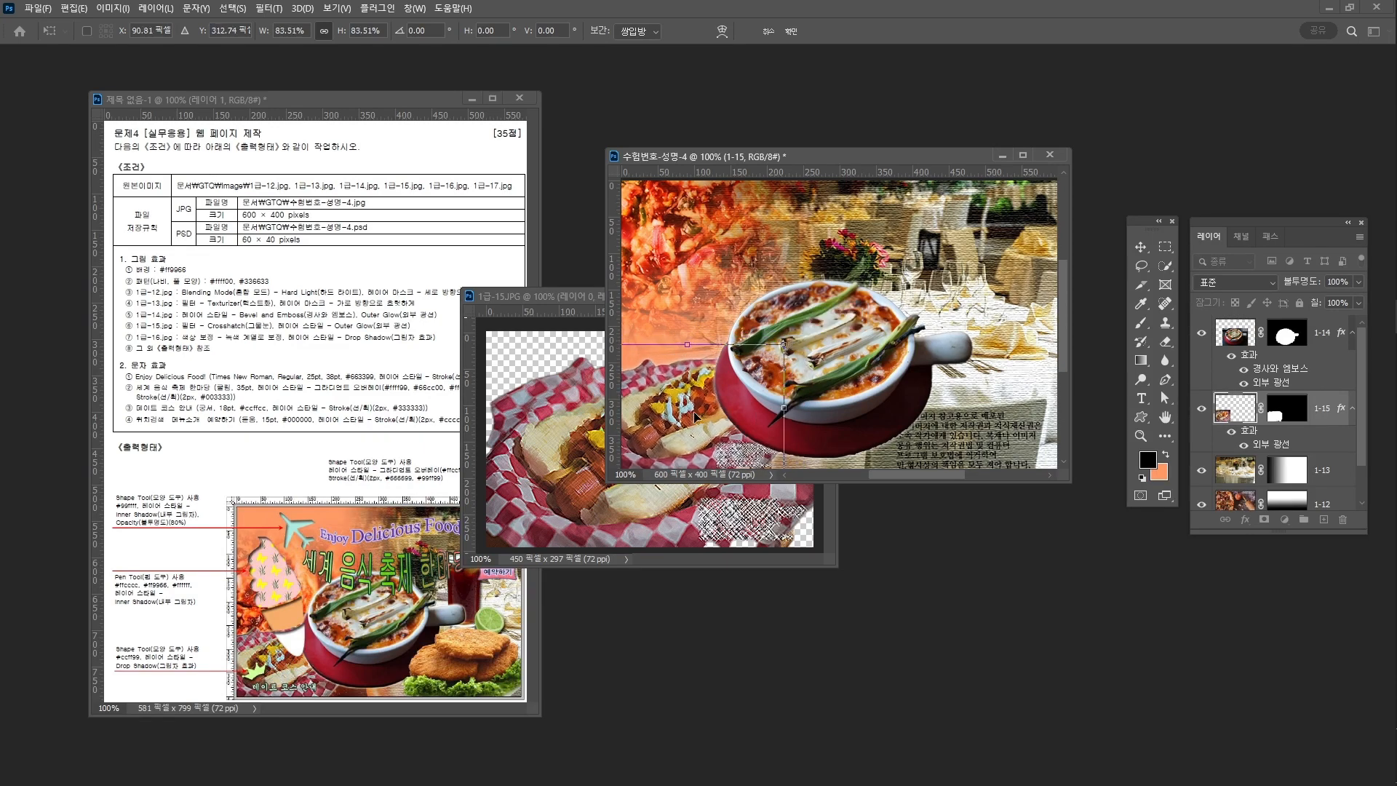
pyautogui.press('Return')
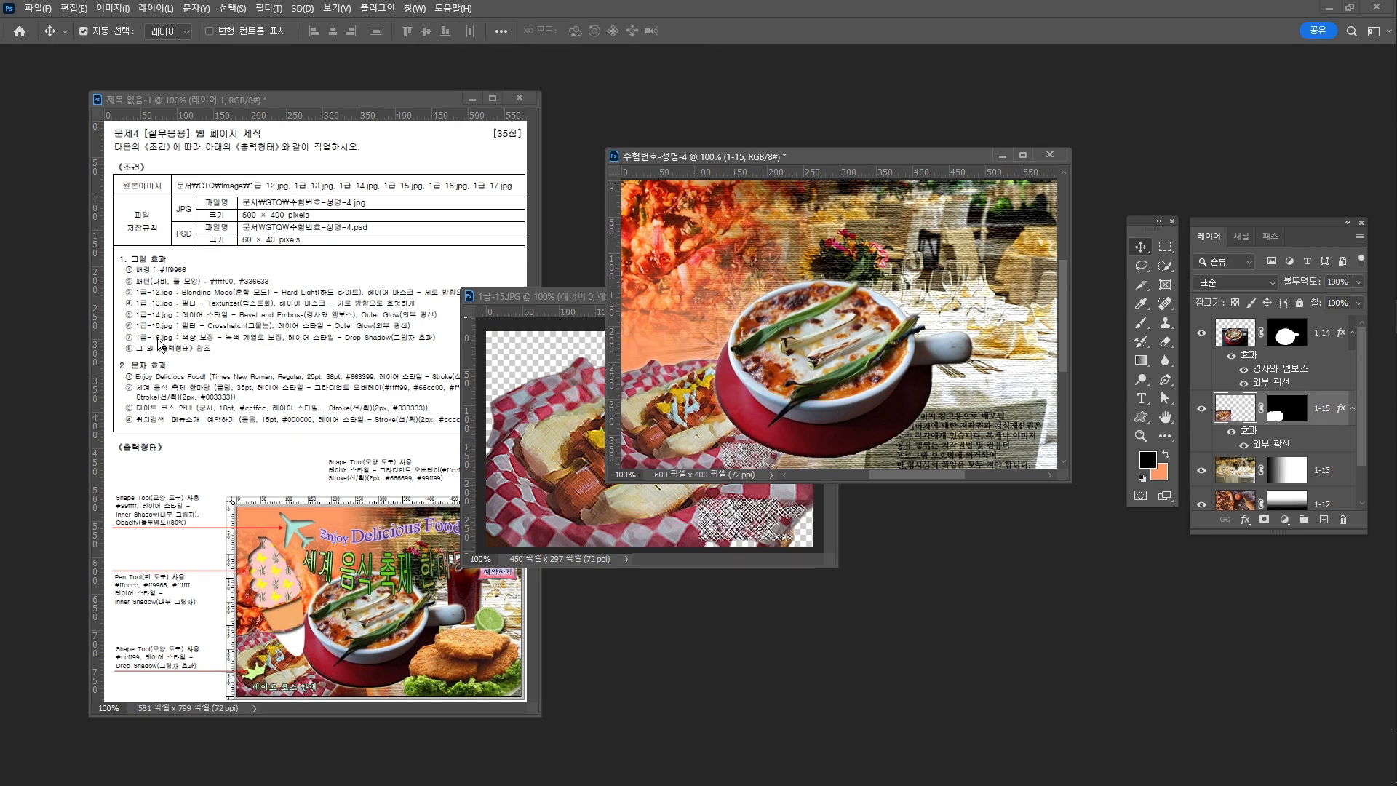
# Step: Close 1급-15.JPG without saving its changes
pyautogui.click(559, 296)
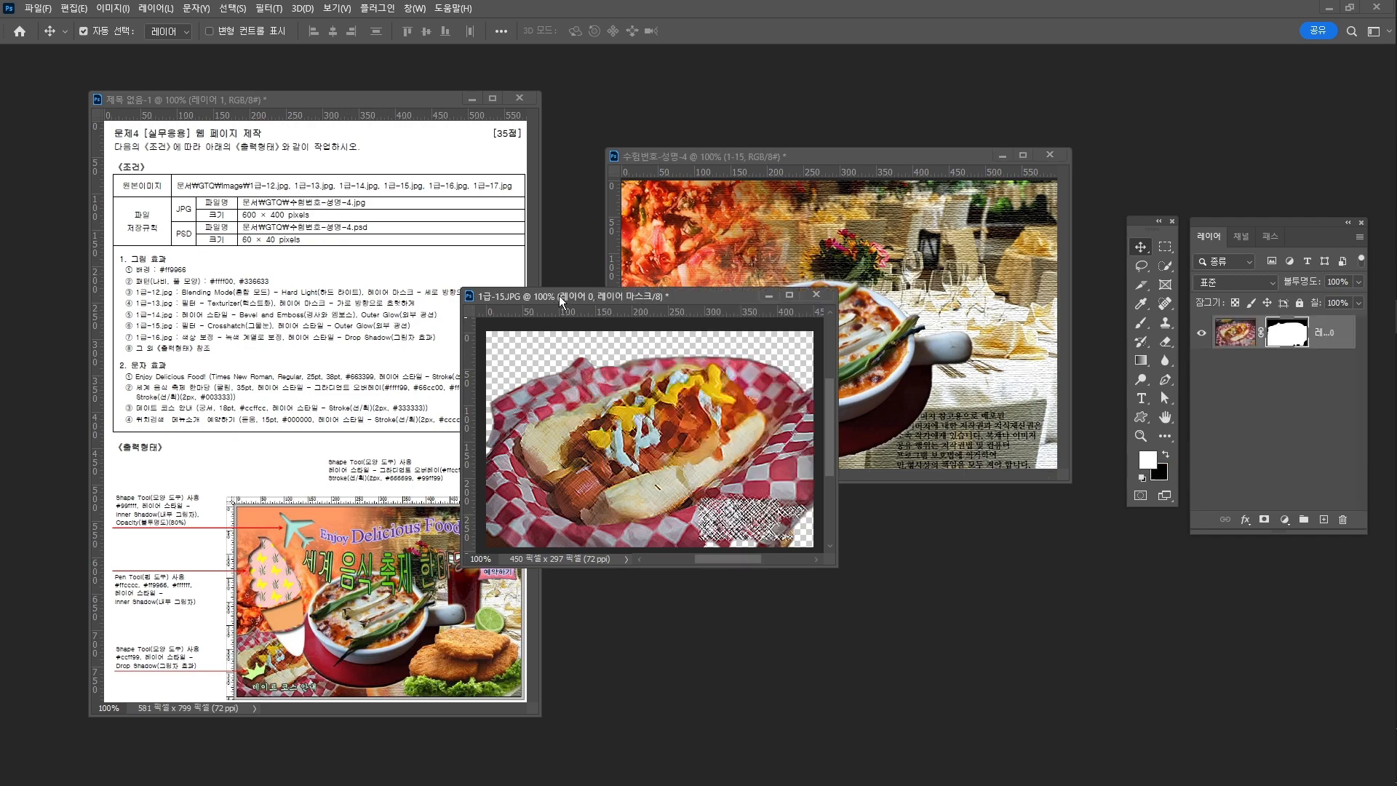
pyautogui.click(833, 297)
pyautogui.click(734, 291)
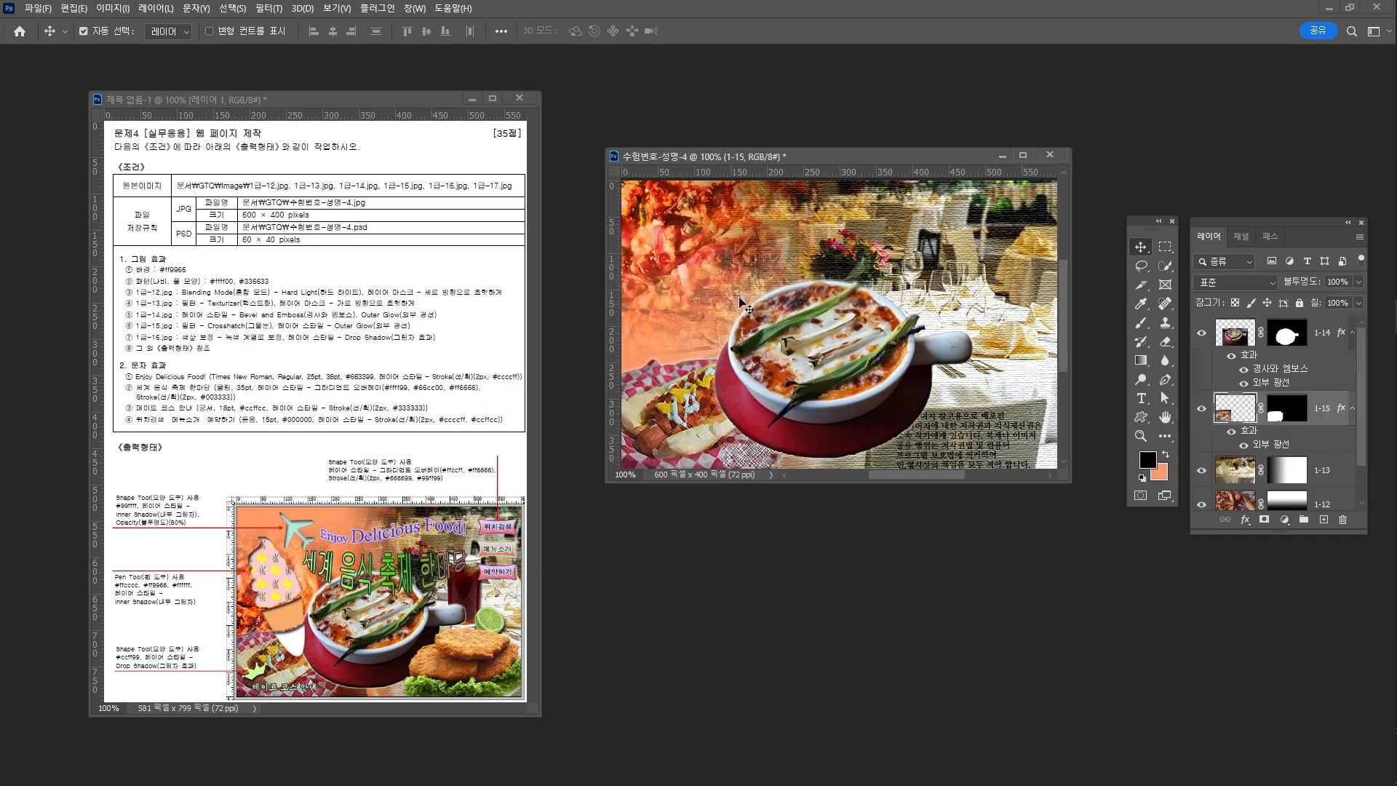
# Step: Open the drink photo 1급-16.JPG from the GTQ Image folder, move its window over the composite and activate the Quick Selection tool
pyautogui.click(29, 9)
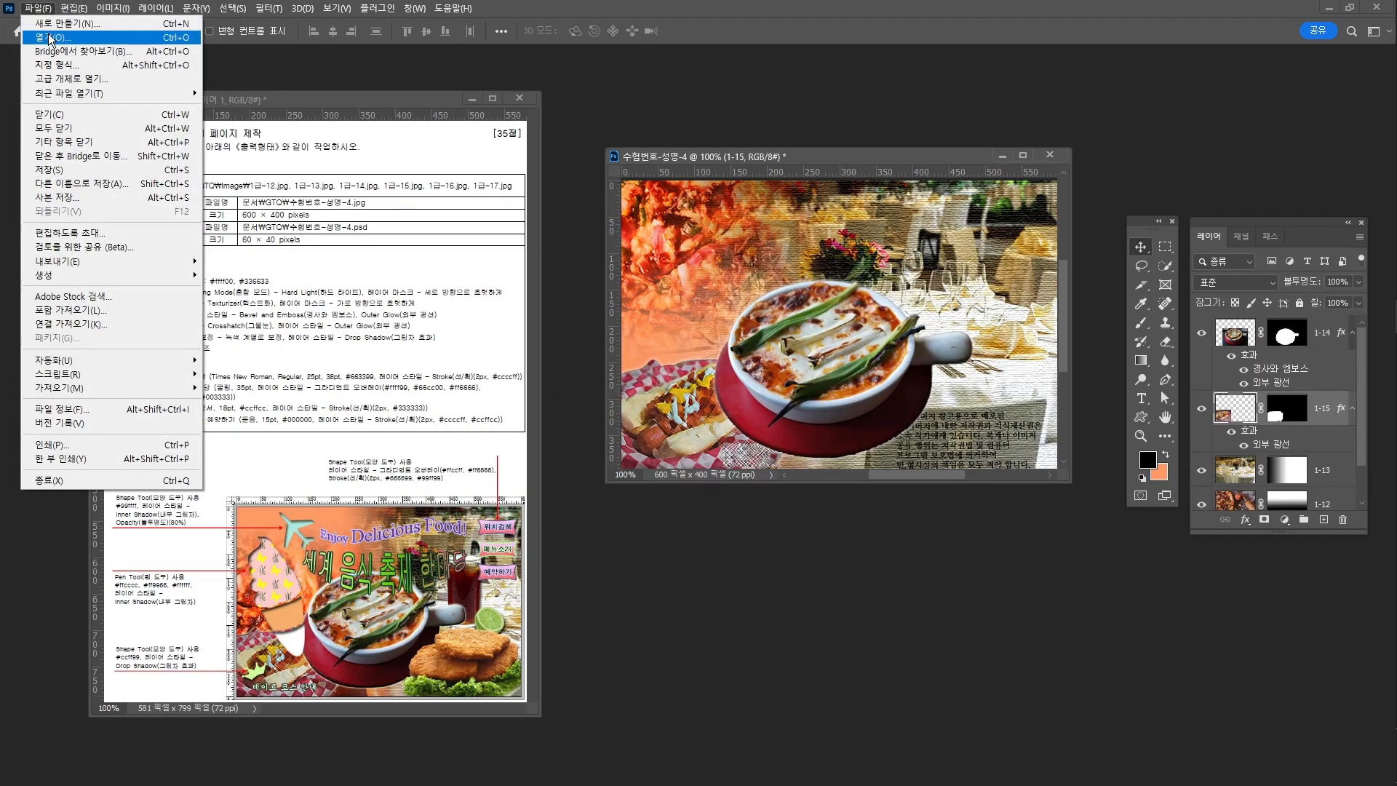
pyautogui.click(48, 37)
pyautogui.click(627, 445)
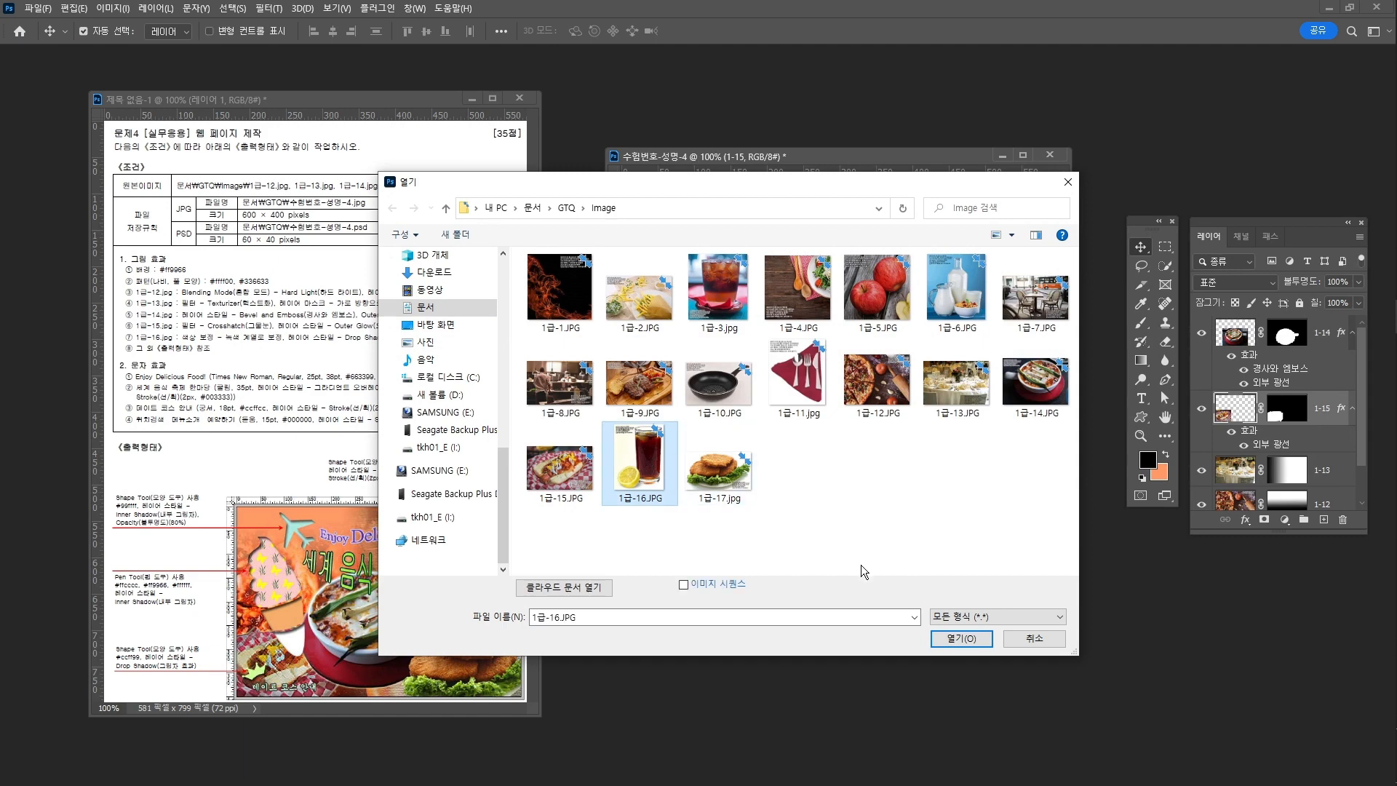
pyautogui.click(960, 638)
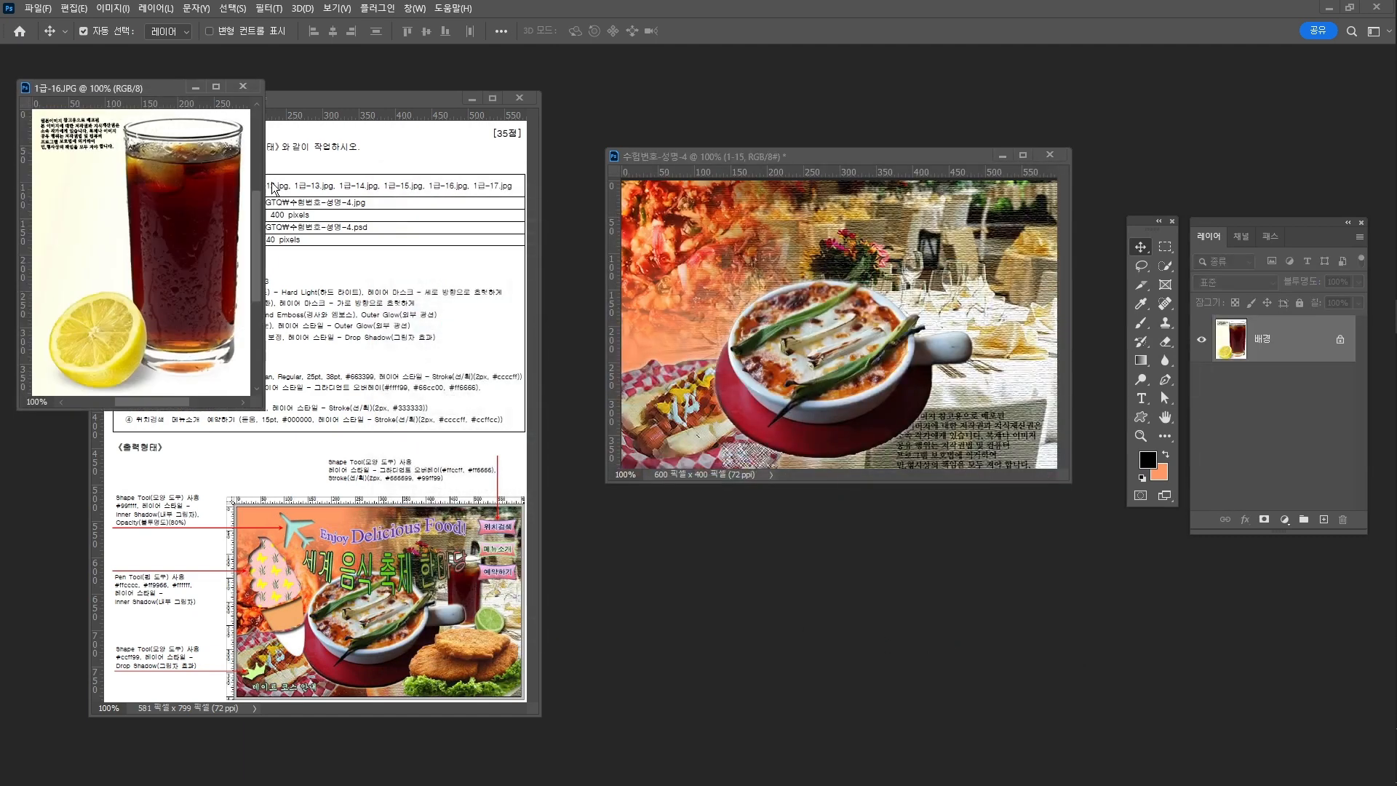
pyautogui.moveTo(142, 86); pyautogui.dragTo(782, 72)
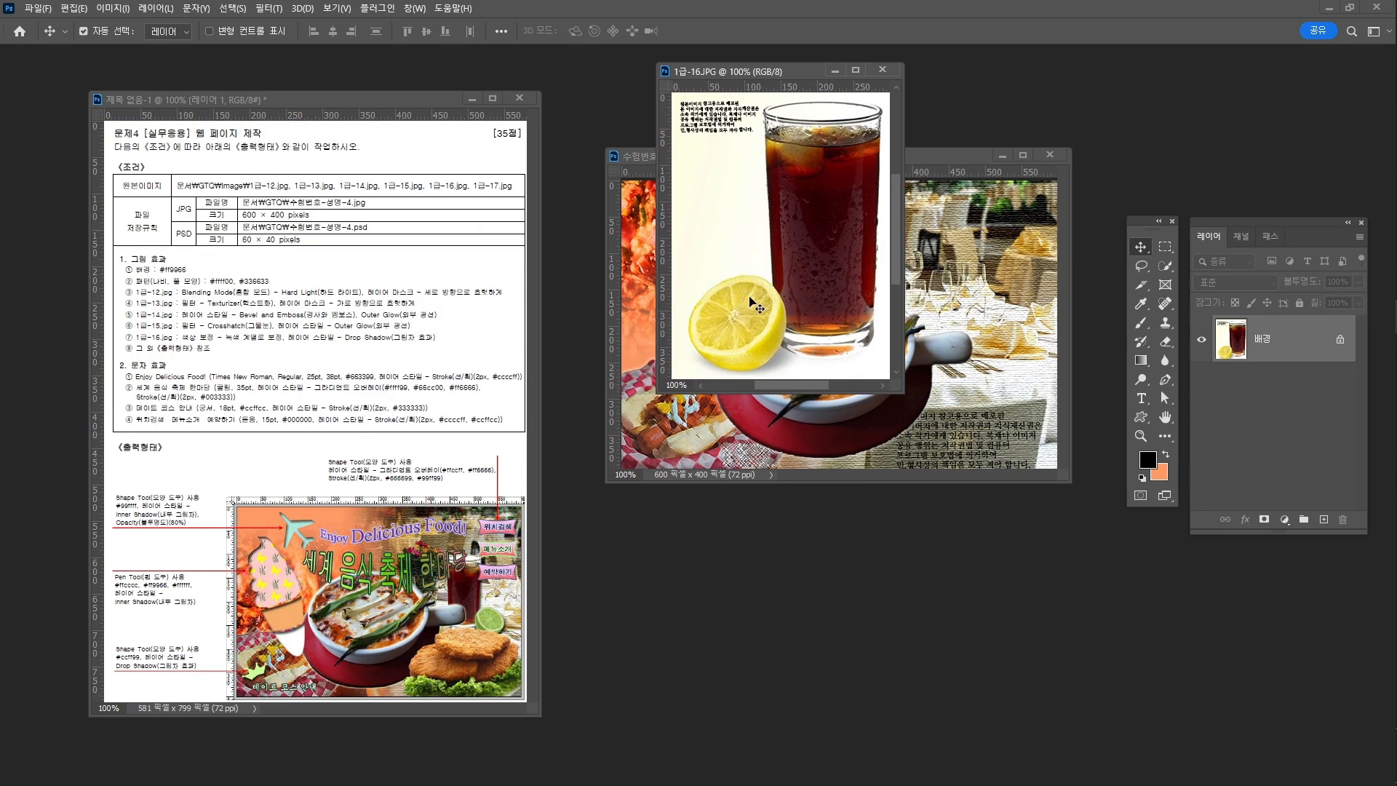
pyautogui.press('w')
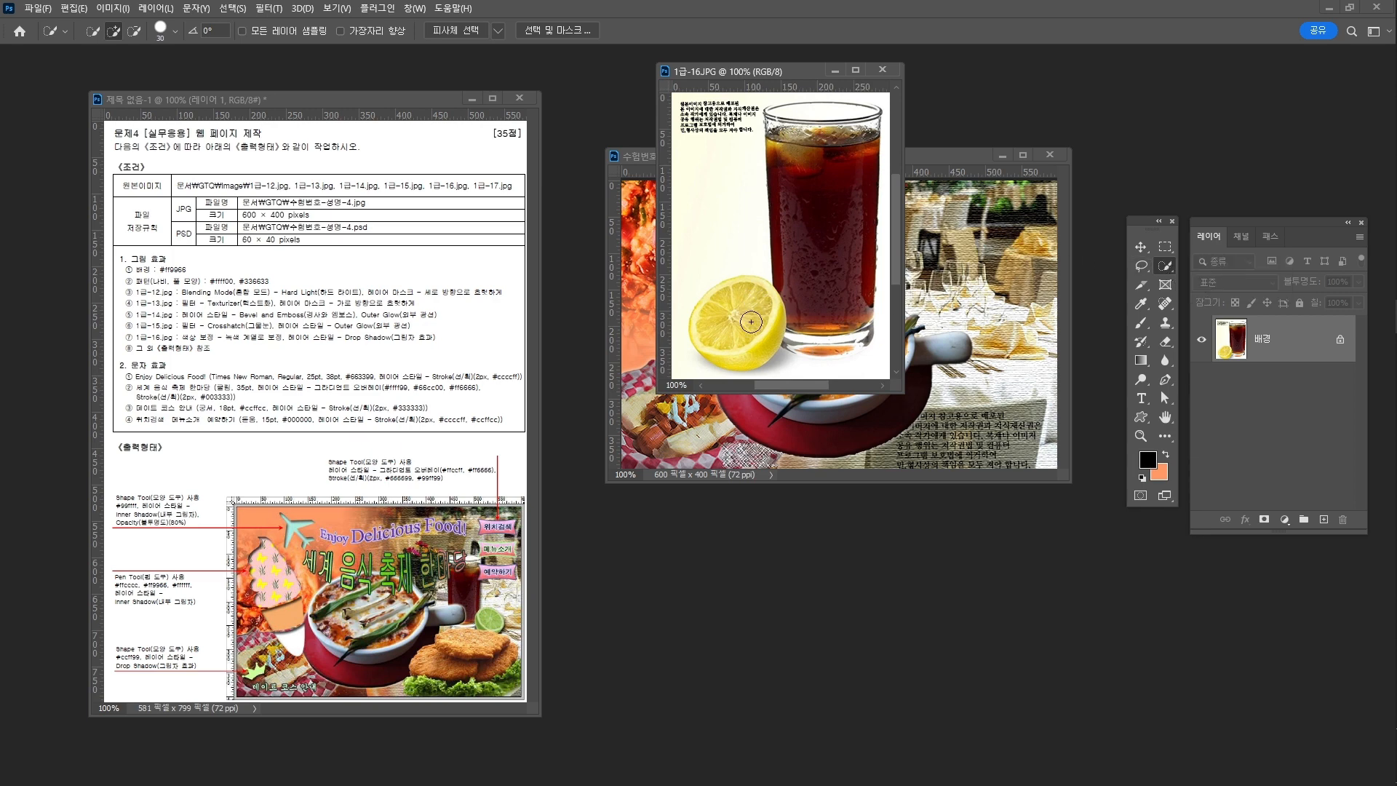
# Step: Select the lemon slice with Quick Selection and recolour it green using Hue/Saturation
pyautogui.moveTo(752, 322); pyautogui.dragTo(732, 299)
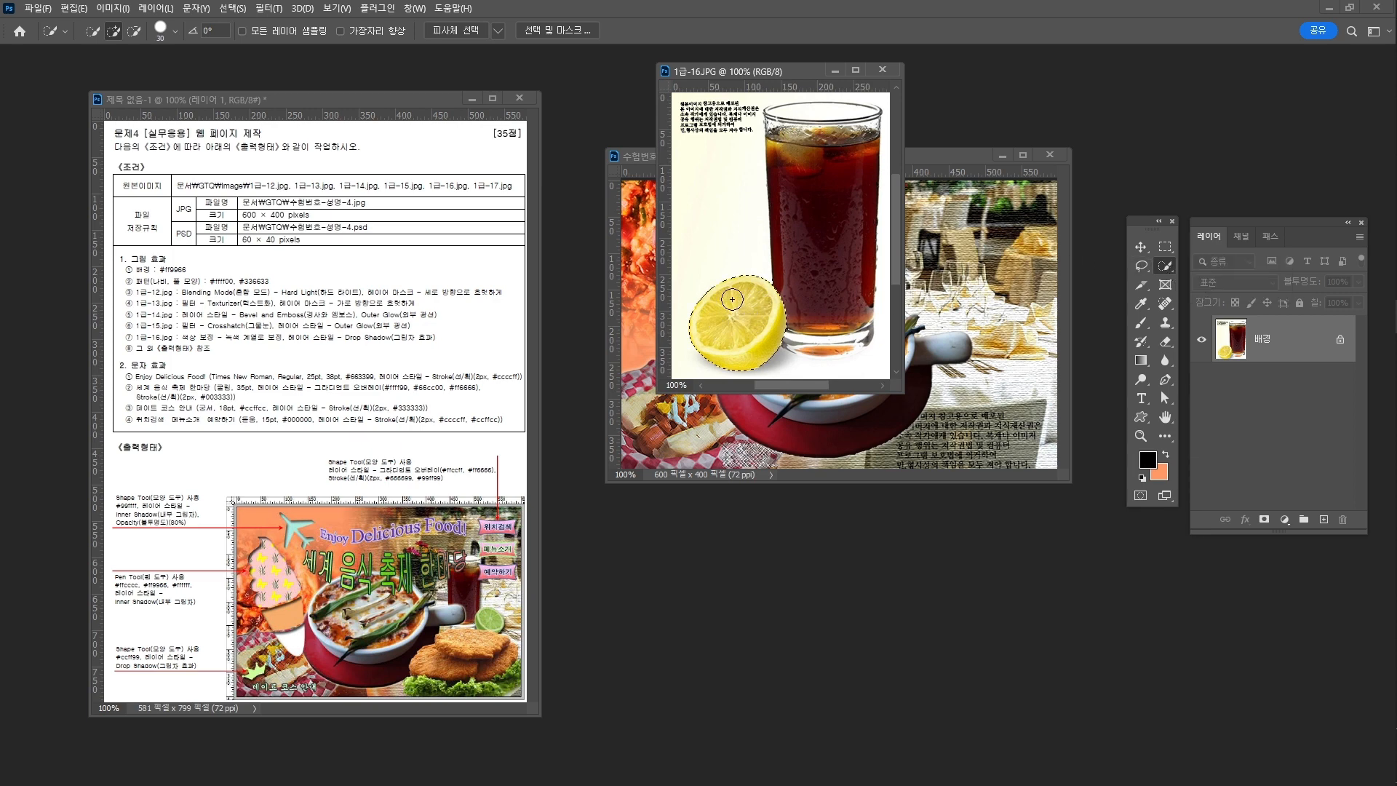
pyautogui.click(113, 8)
pyautogui.moveTo(121, 46)
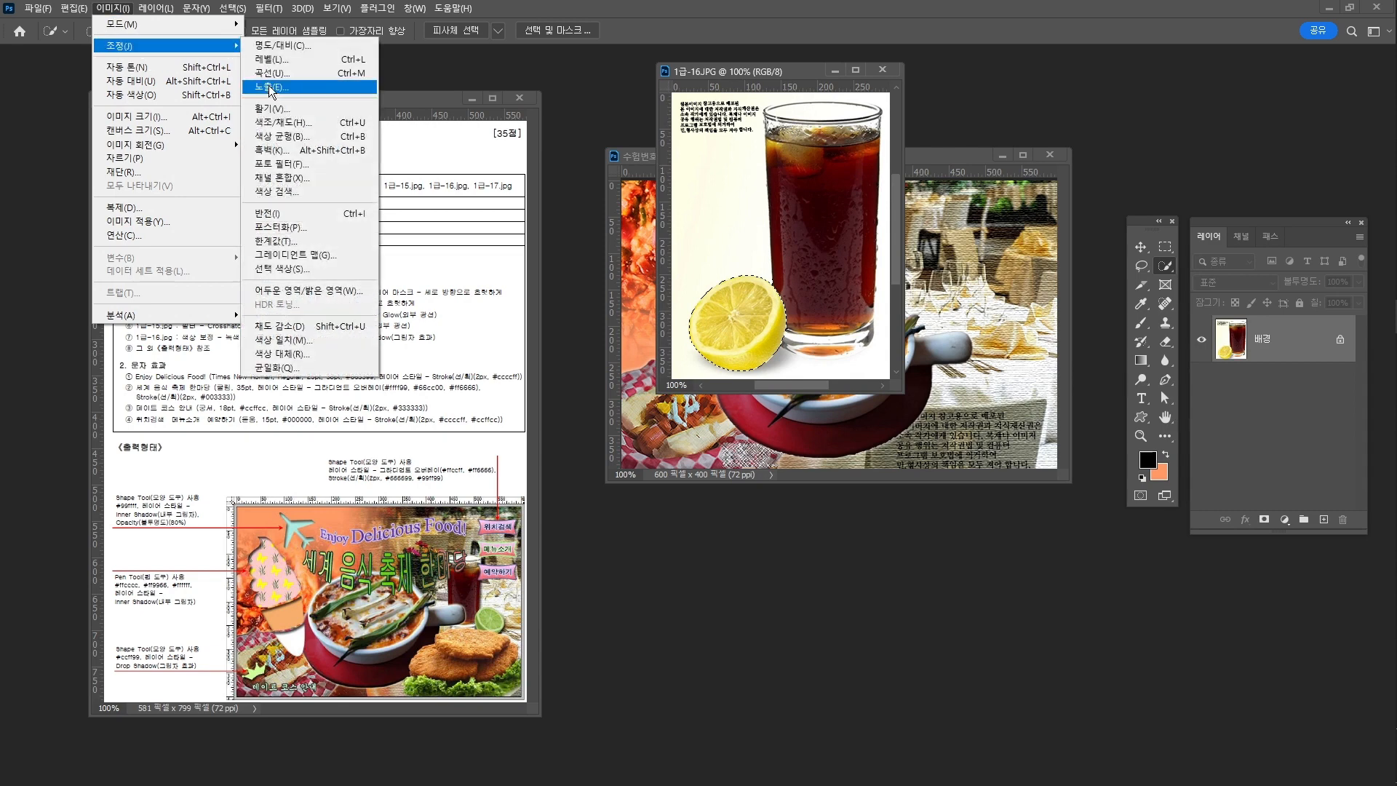
pyautogui.click(298, 129)
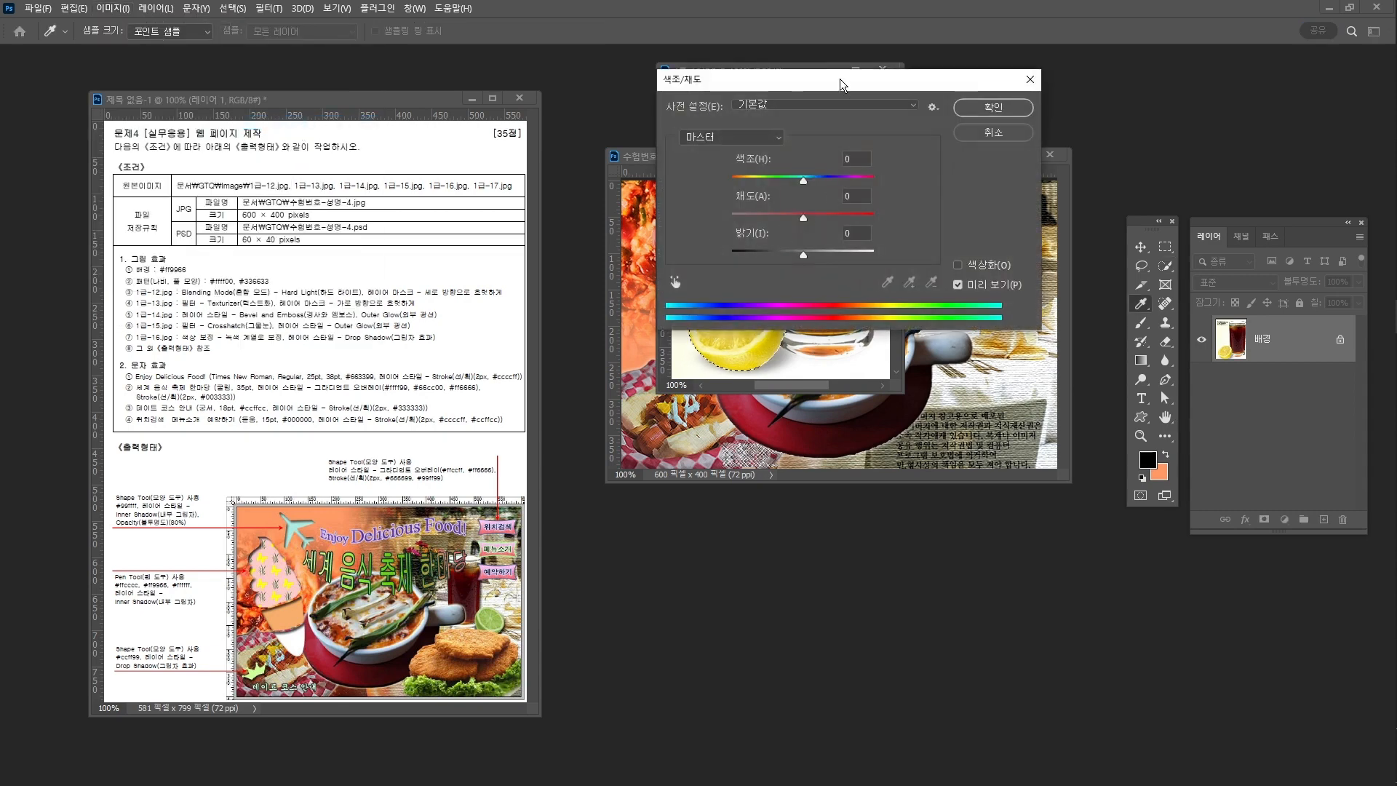
pyautogui.moveTo(840, 84); pyautogui.dragTo(1024, 71)
pyautogui.click(999, 251)
pyautogui.moveTo(903, 170); pyautogui.dragTo(944, 166)
pyautogui.click(1164, 96)
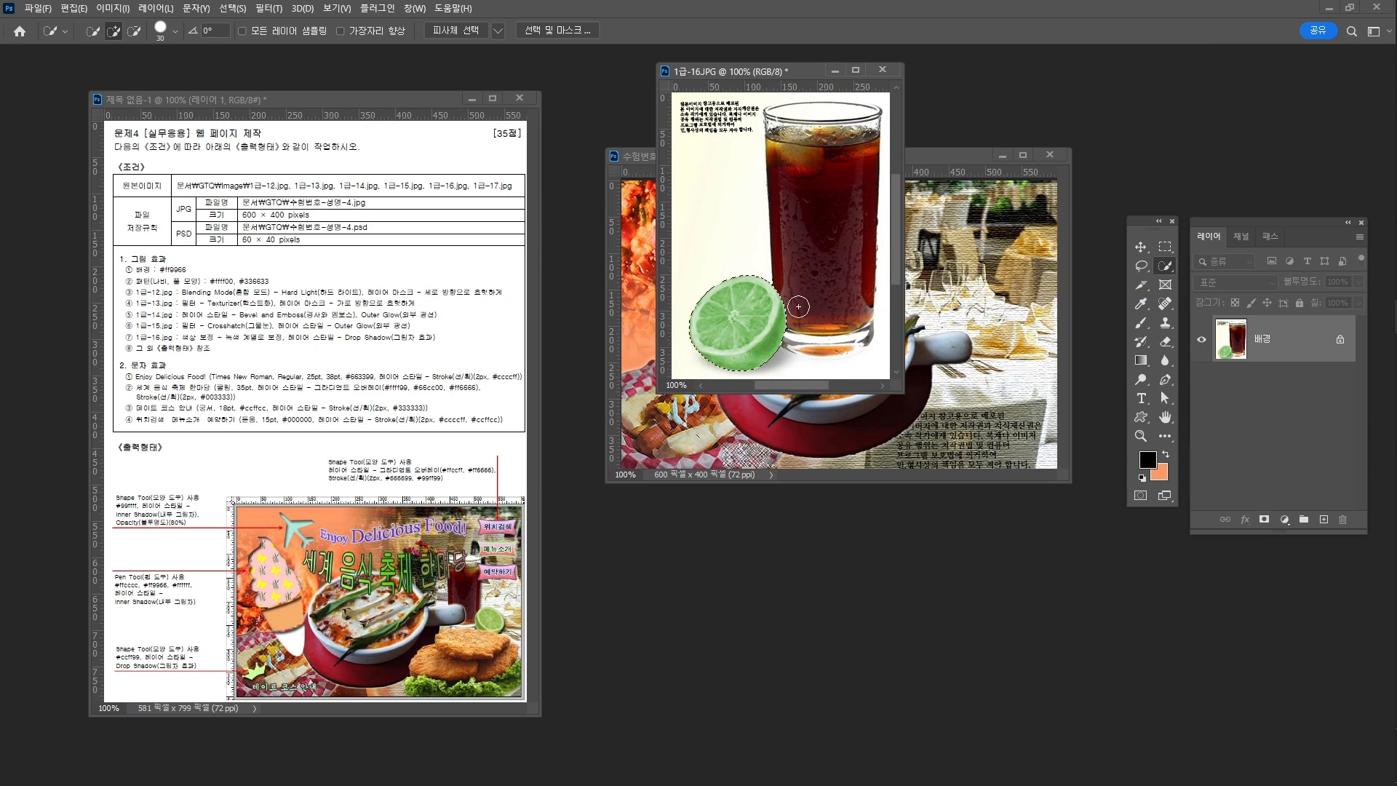
pyautogui.moveTo(798, 307)
pyautogui.mouseDown()
pyautogui.moveTo(813, 135)
pyautogui.moveTo(796, 130)
pyautogui.moveTo(801, 115)
pyautogui.moveTo(870, 116)
pyautogui.moveTo(778, 118)
pyautogui.mouseUp()
pyautogui.moveTo(801, 328); pyautogui.dragTo(856, 325)
pyautogui.hotkey('ctrl', 'd')
# Step: Select the drink glass and green citrus slice with Object Selection and hide the photo's background with a layer mask
pyautogui.rightClick(1166, 263)
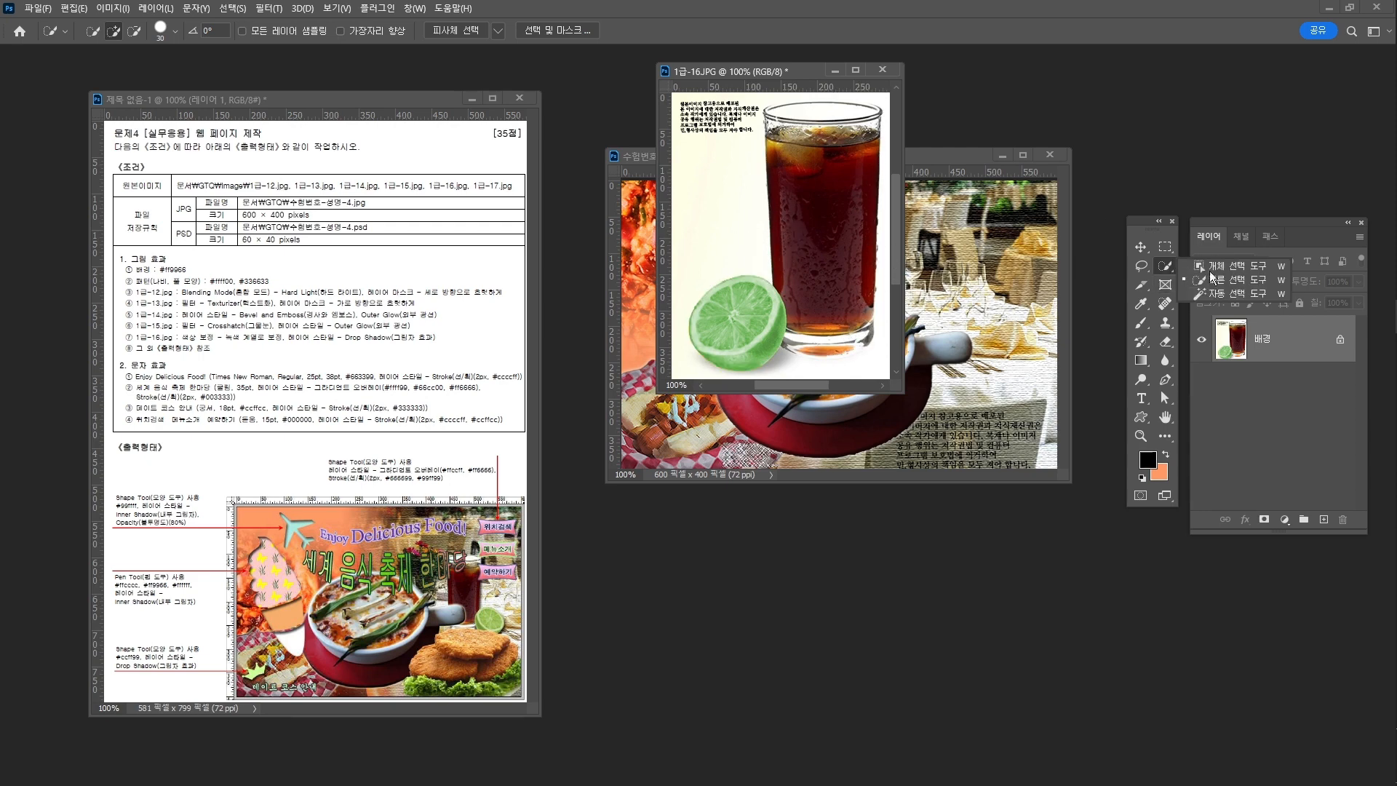
pyautogui.click(1214, 266)
pyautogui.moveTo(689, 99); pyautogui.dragTo(879, 359)
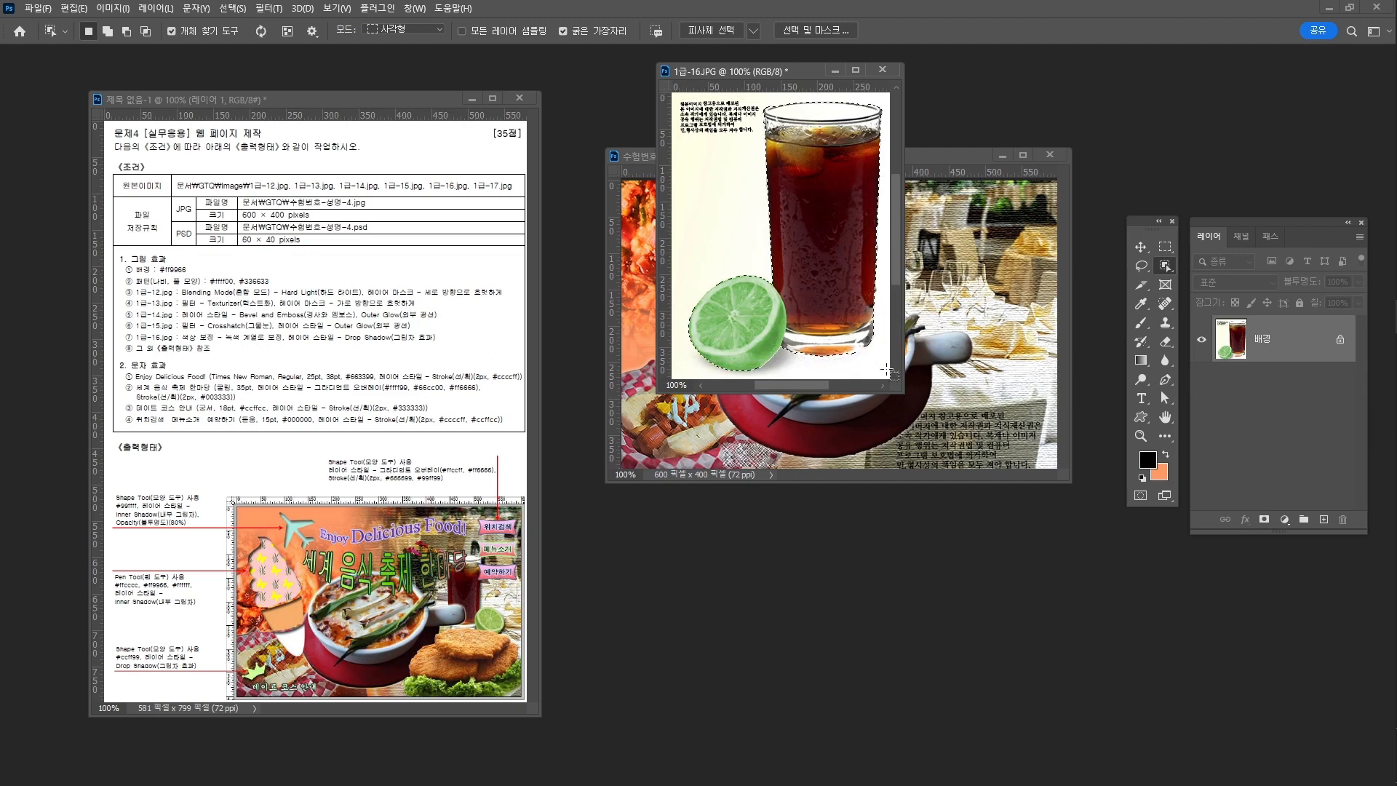
pyautogui.click(1264, 519)
# Step: Copy the masked drink layer into the 수험번호-성명-4 composite and close 1급-16.JPG without saving its changes
pyautogui.press('v')
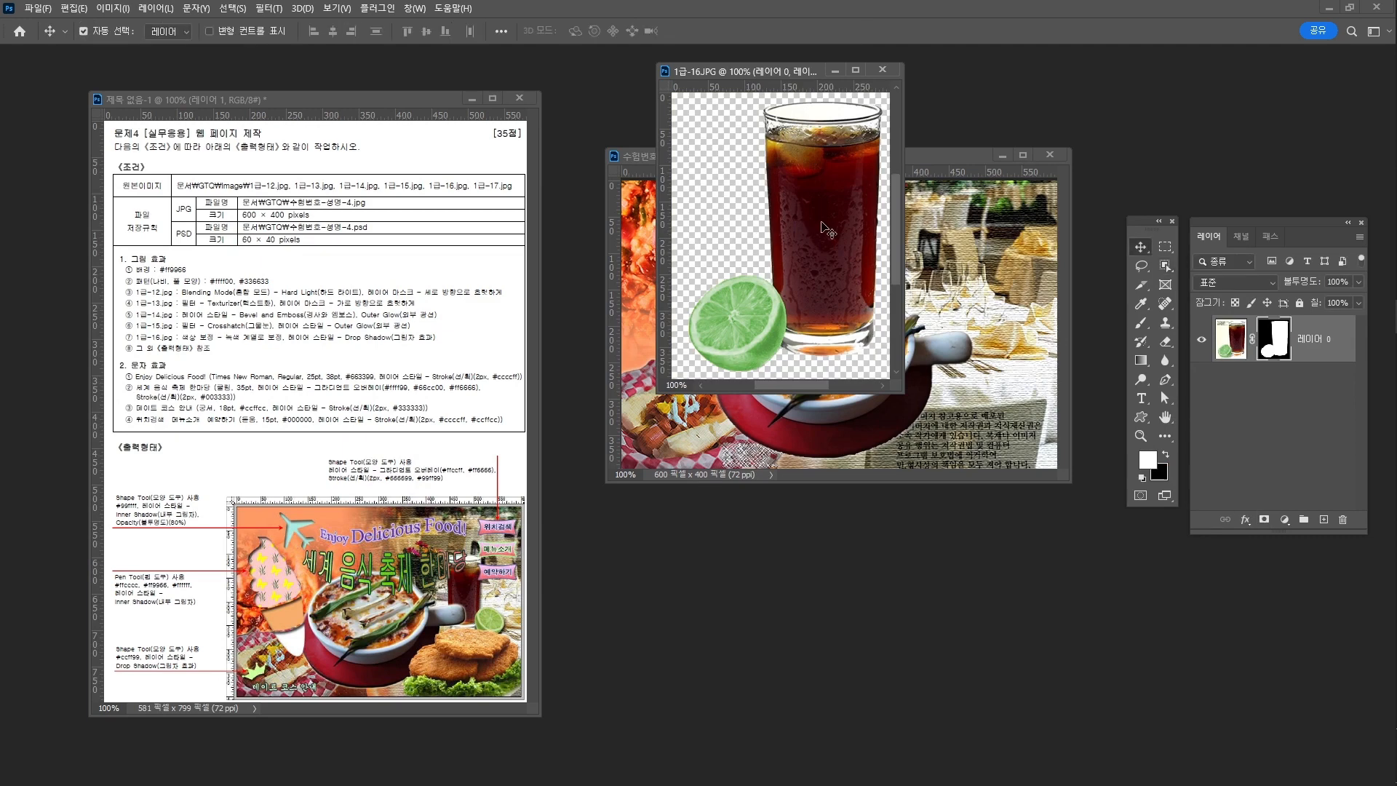
pyautogui.moveTo(830, 231); pyautogui.dragTo(929, 256)
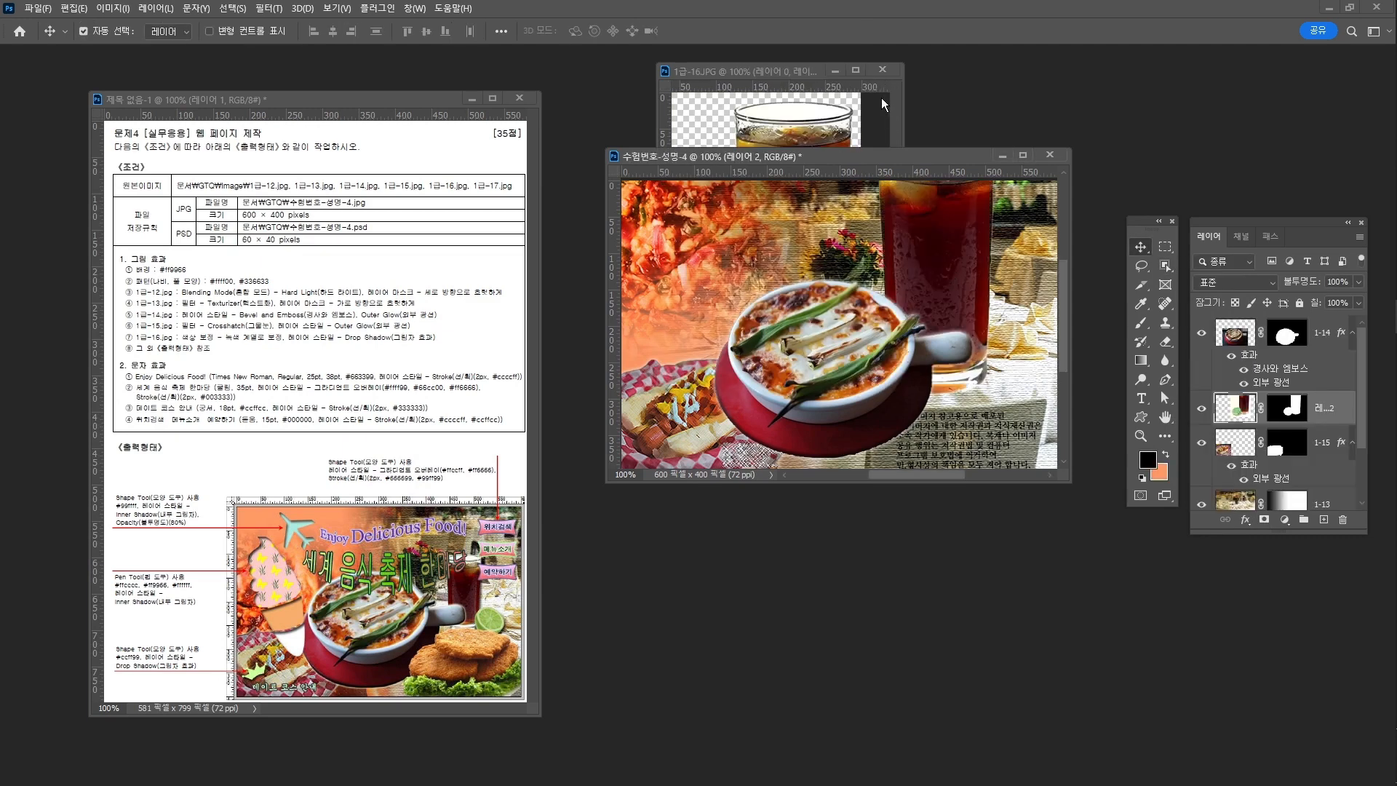
pyautogui.click(883, 70)
pyautogui.click(726, 298)
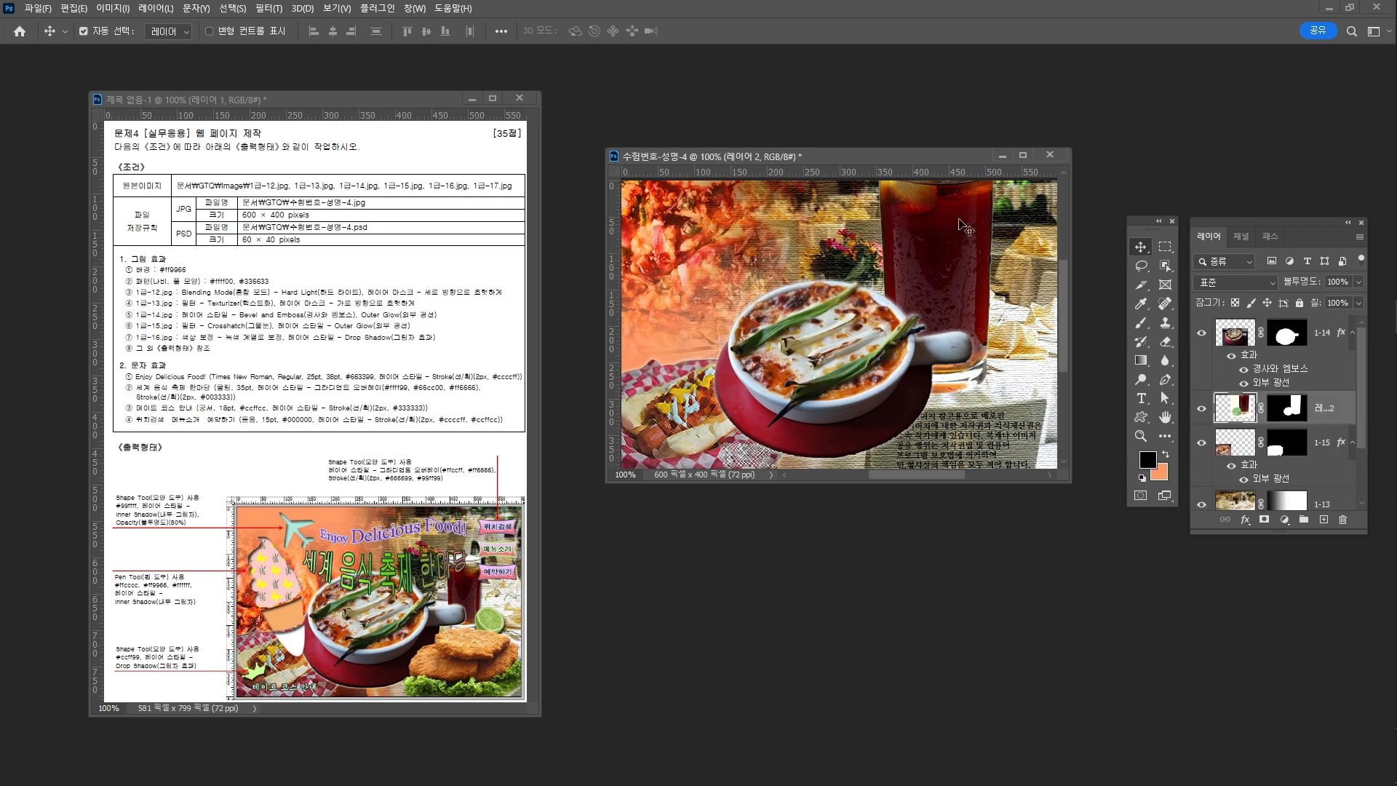
# Step: Raise the drink layer above the 1-14 bowl layer, flip it horizontally and scale it to about 53.5% beside the bowl's handle
pyautogui.moveTo(956, 230); pyautogui.dragTo(960, 279)
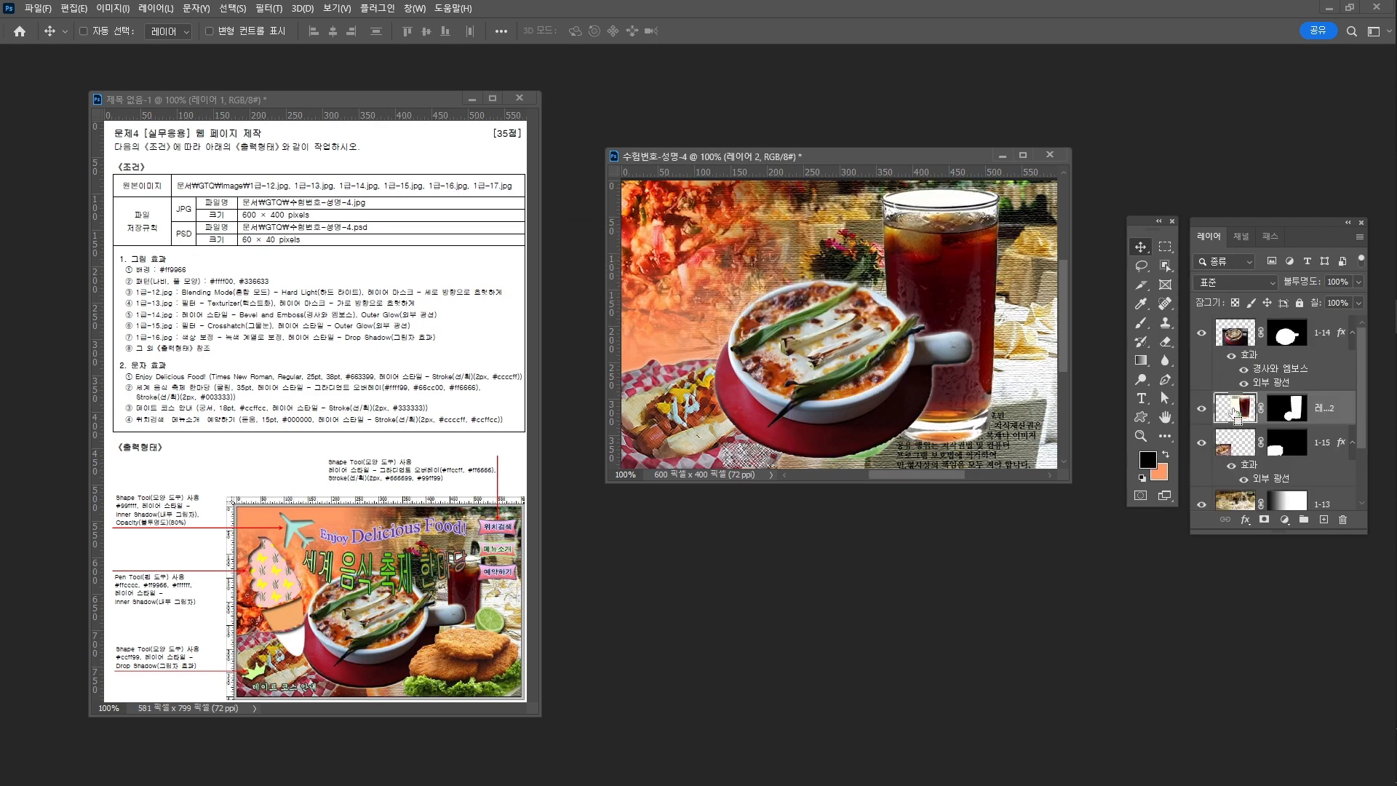
pyautogui.hotkey('ctrl', ']')
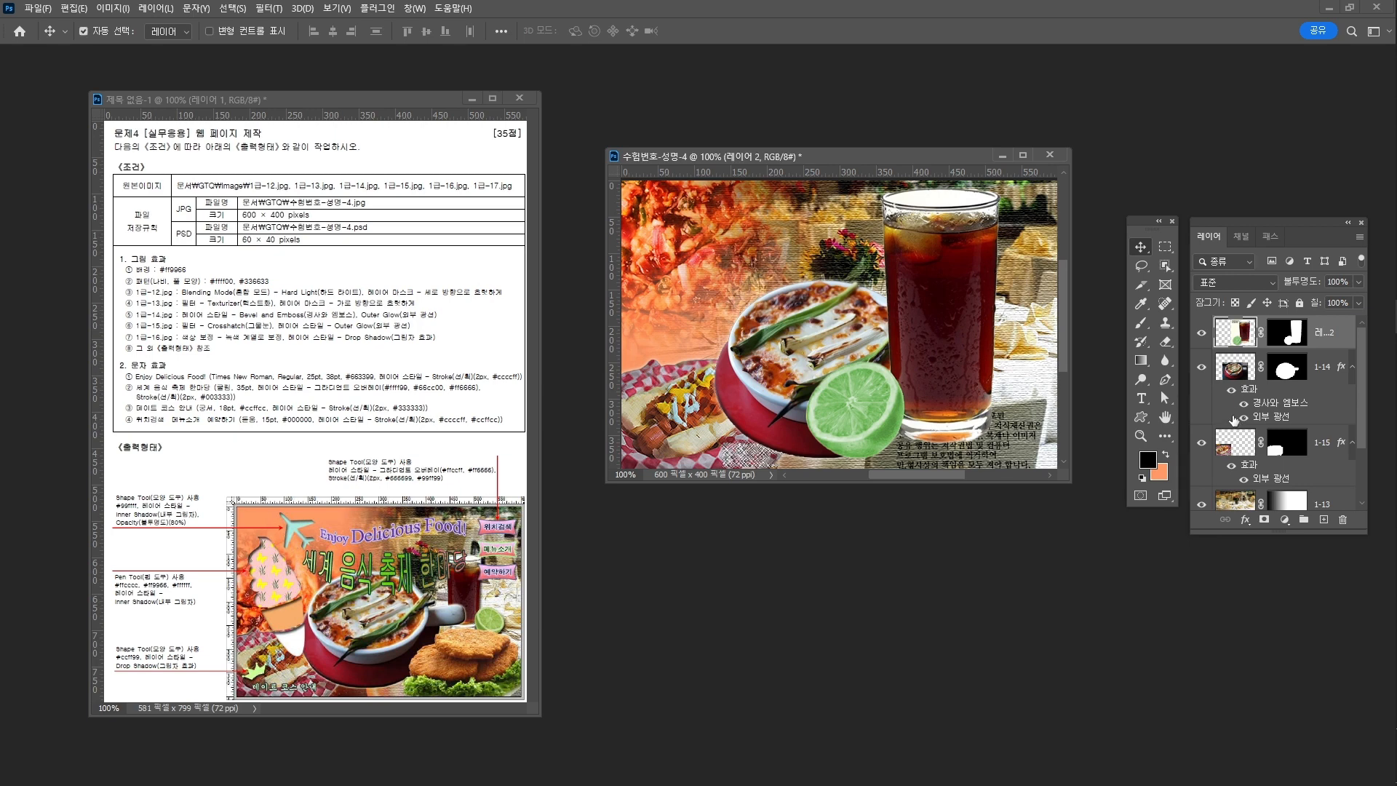
pyautogui.hotkey('ctrl', 't')
pyautogui.rightClick(939, 300)
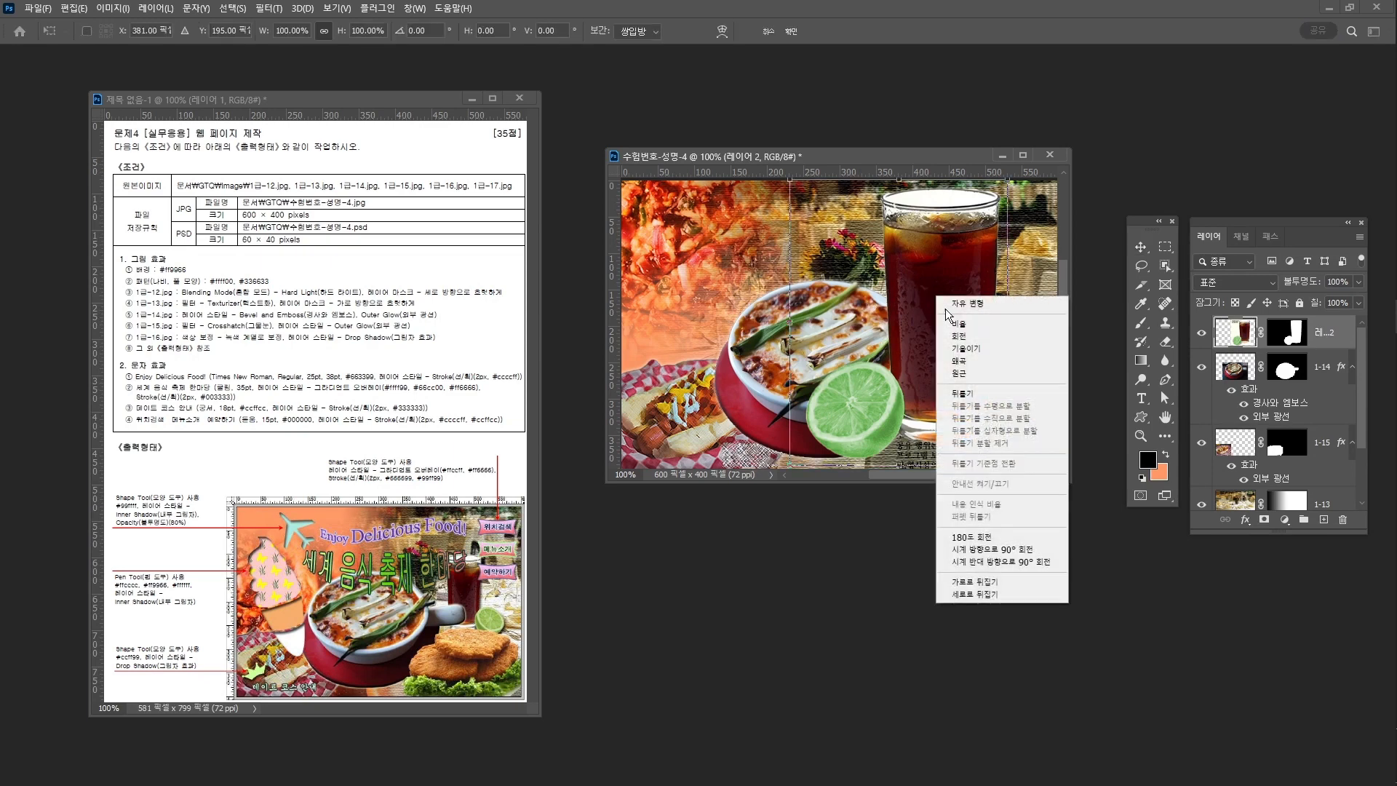
pyautogui.click(1009, 582)
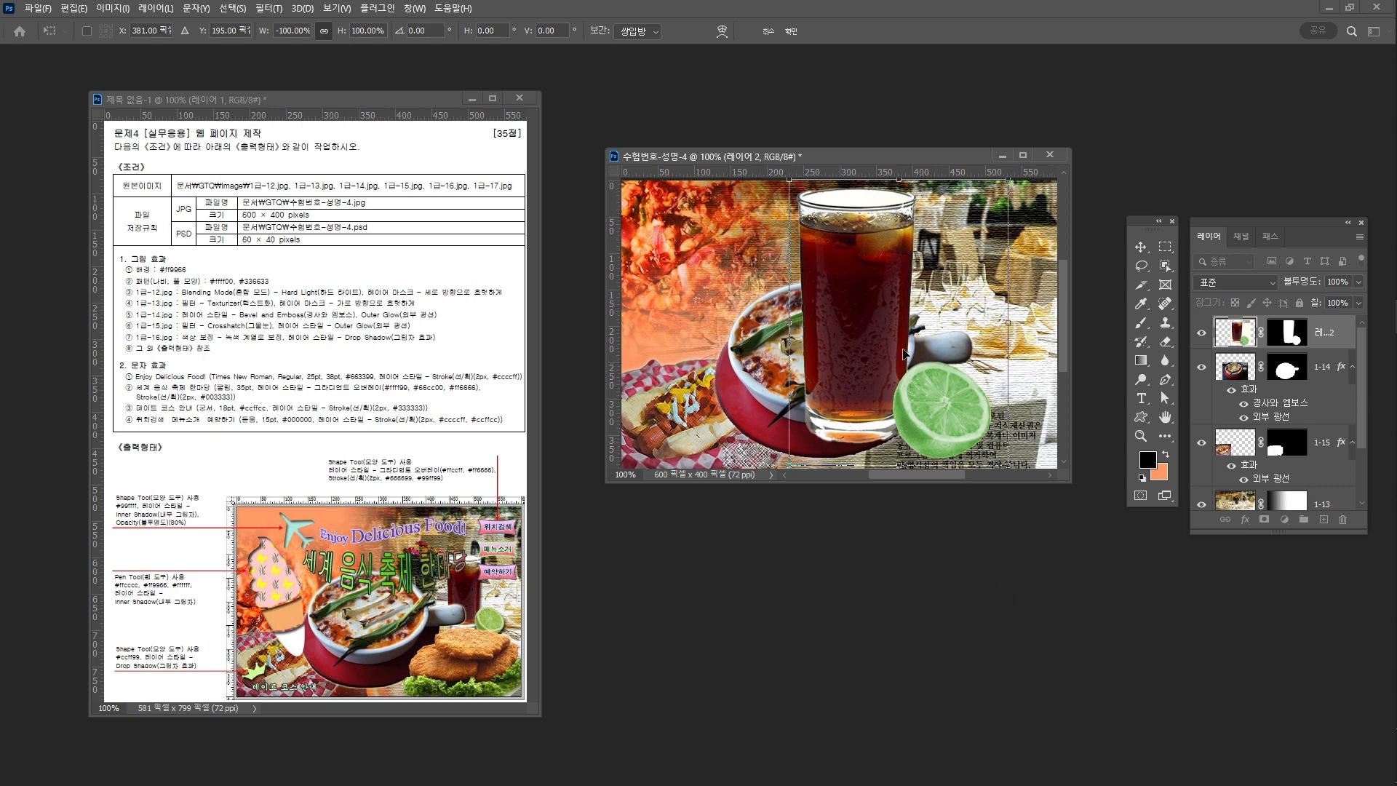
pyautogui.moveTo(788, 181); pyautogui.dragTo(918, 219)
pyautogui.moveTo(961, 306); pyautogui.dragTo(972, 307)
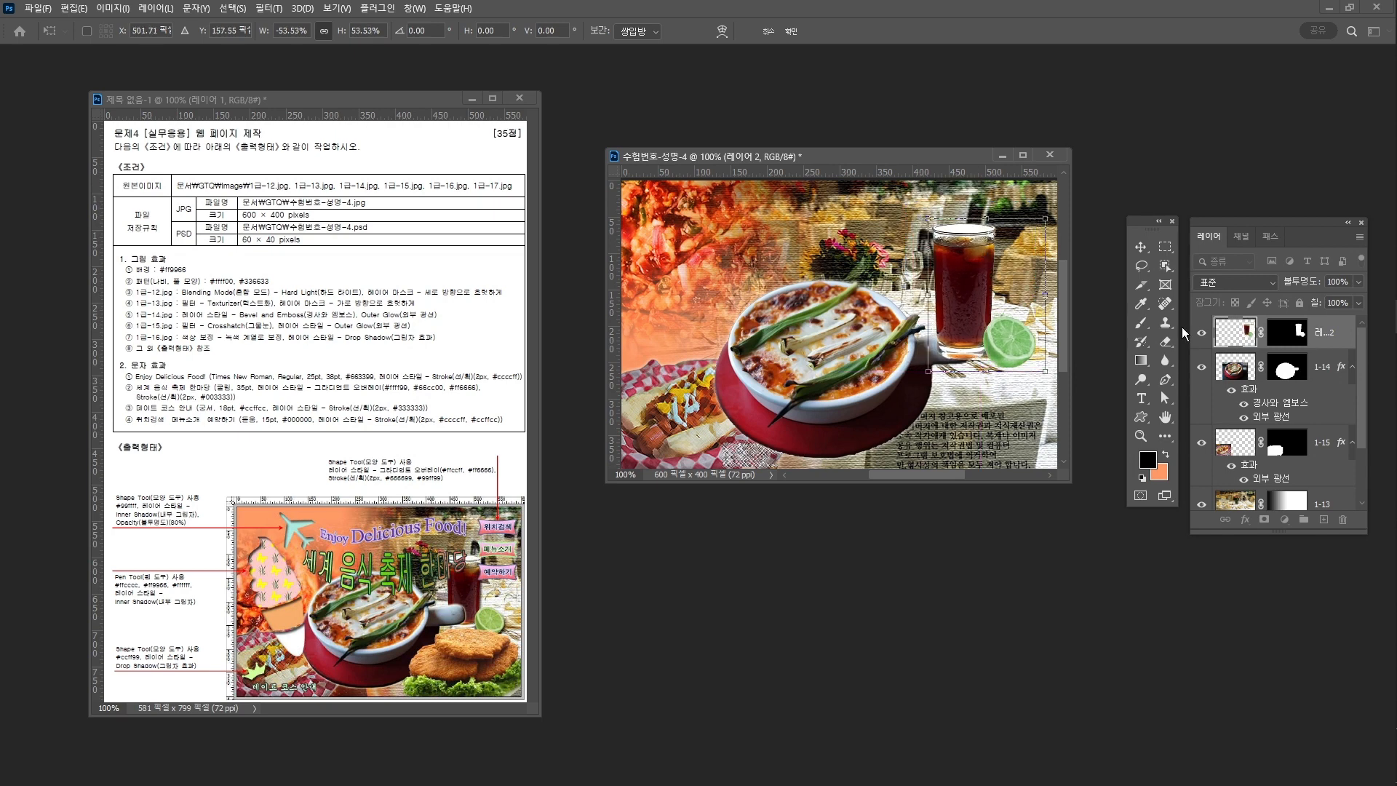
pyautogui.press('Return')
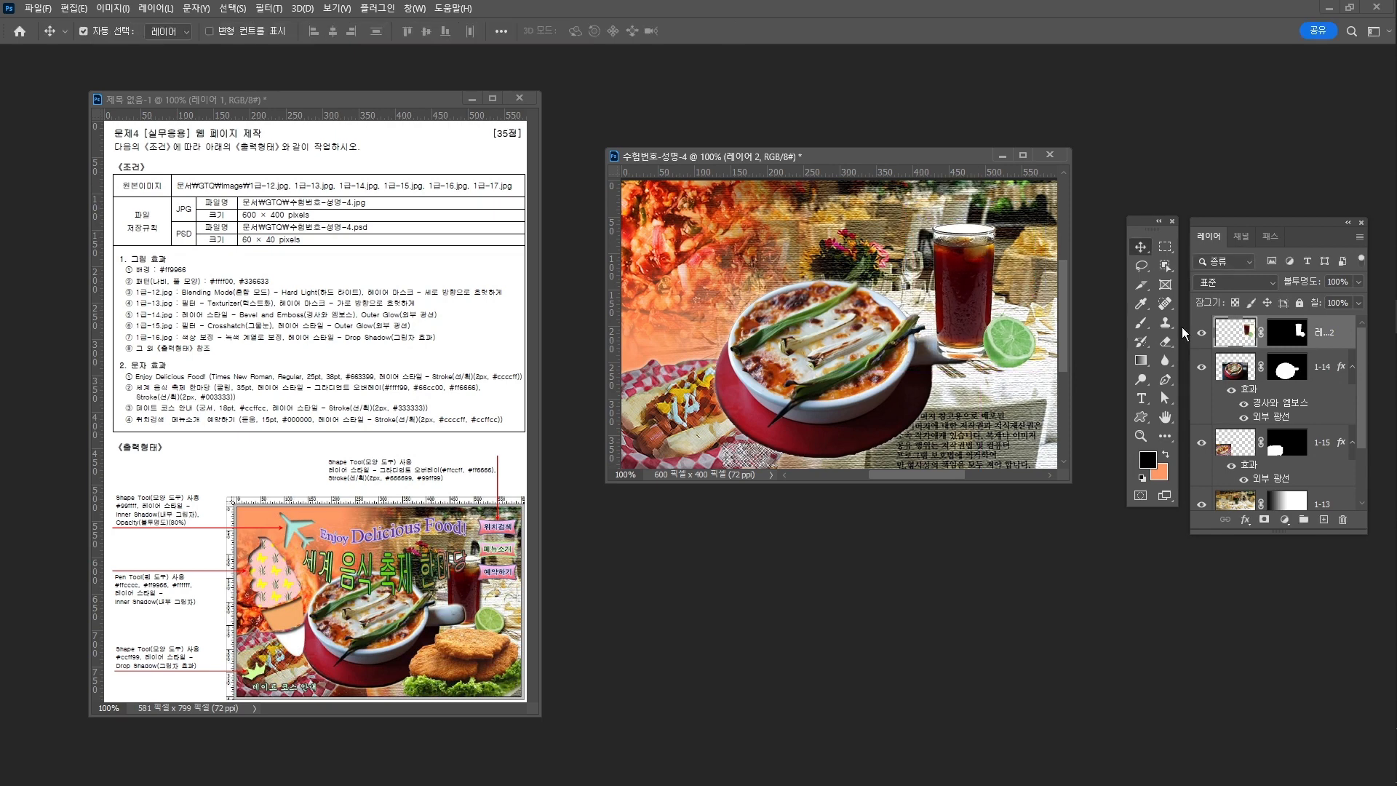
# Step: Bring the 1-14 bowl layer in front of the drink and scale the drink to about 92.5% behind the bowl's handle
pyautogui.click(1241, 376)
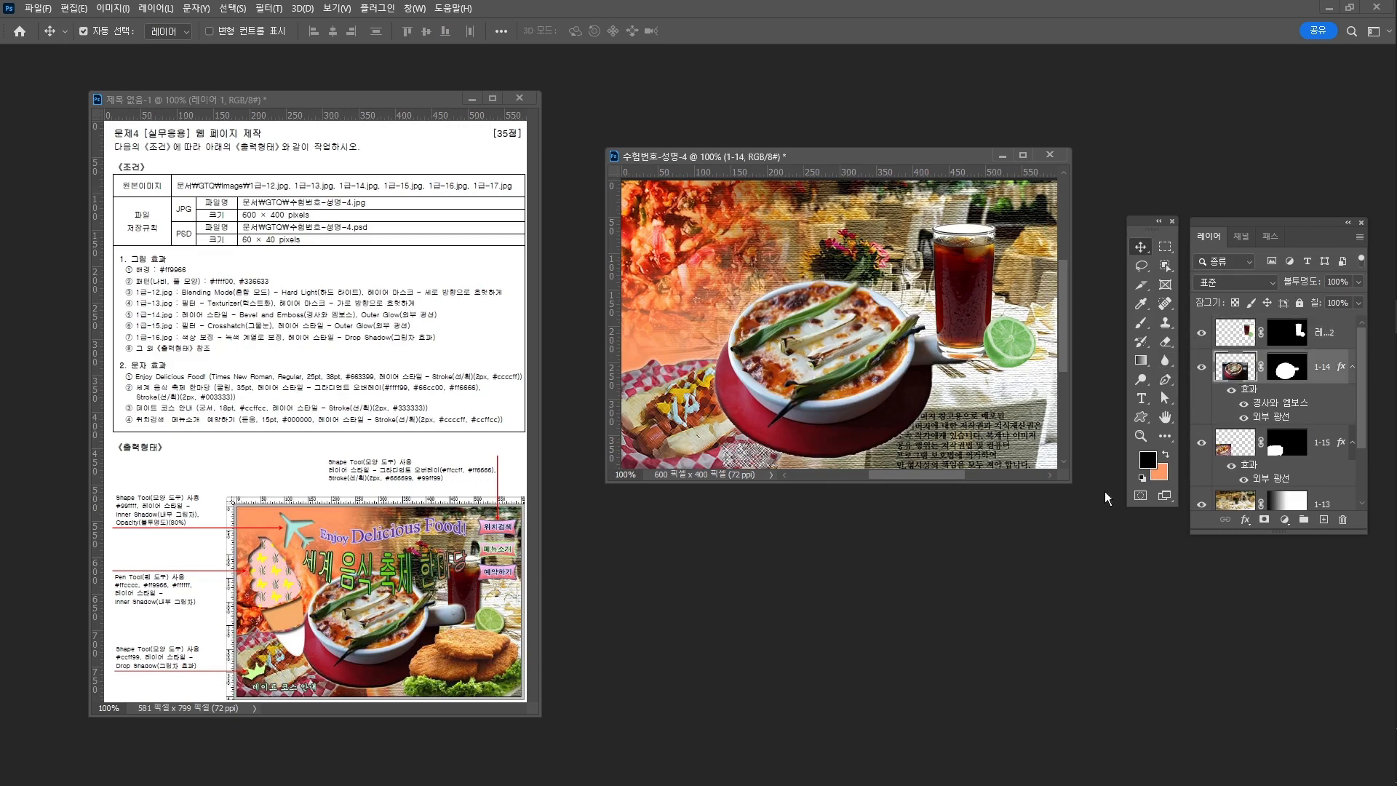
pyautogui.hotkey('ctrl', ']')
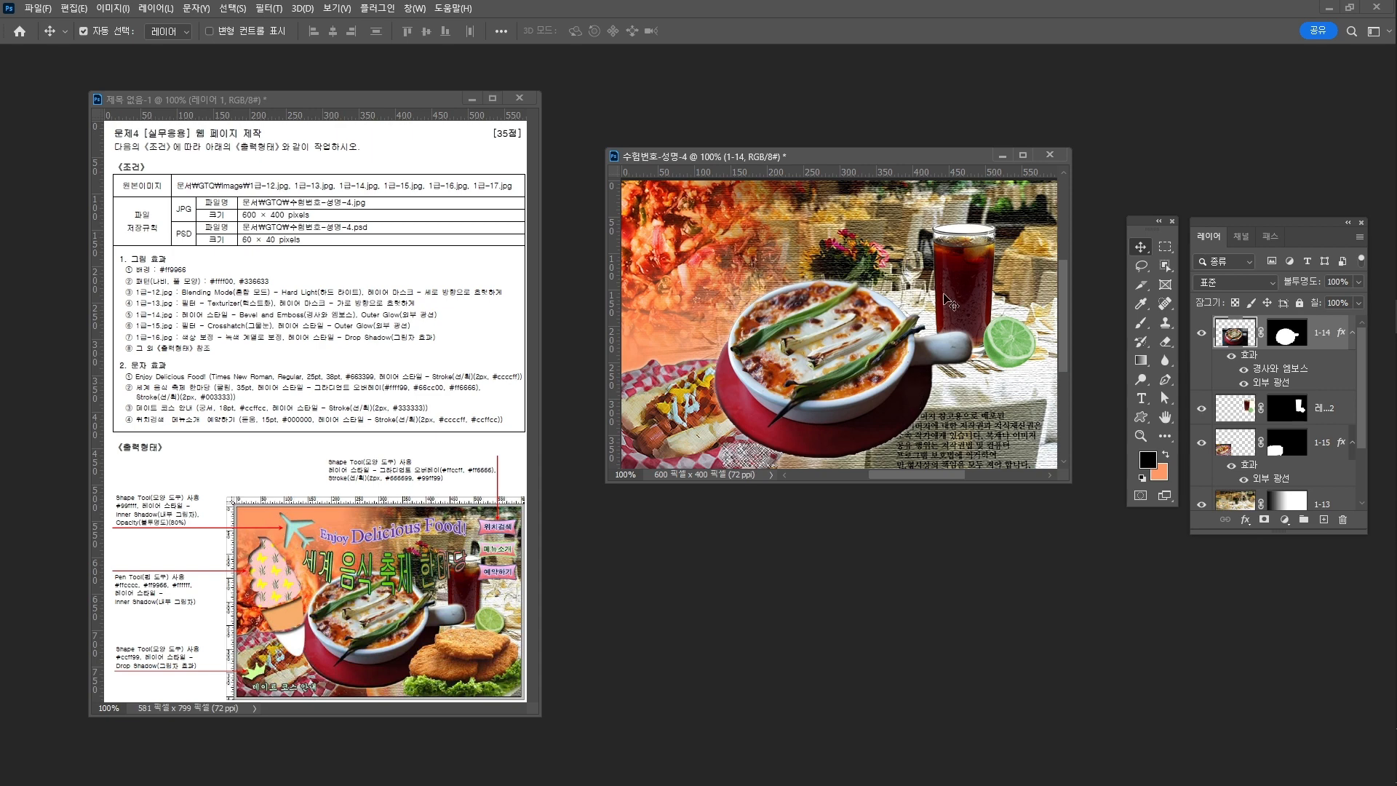
pyautogui.moveTo(976, 277)
pyautogui.mouseDown()
pyautogui.moveTo(974, 294)
pyautogui.moveTo(975, 280)
pyautogui.moveTo(988, 289)
pyautogui.mouseUp()
pyautogui.hotkey('ctrl', 't')
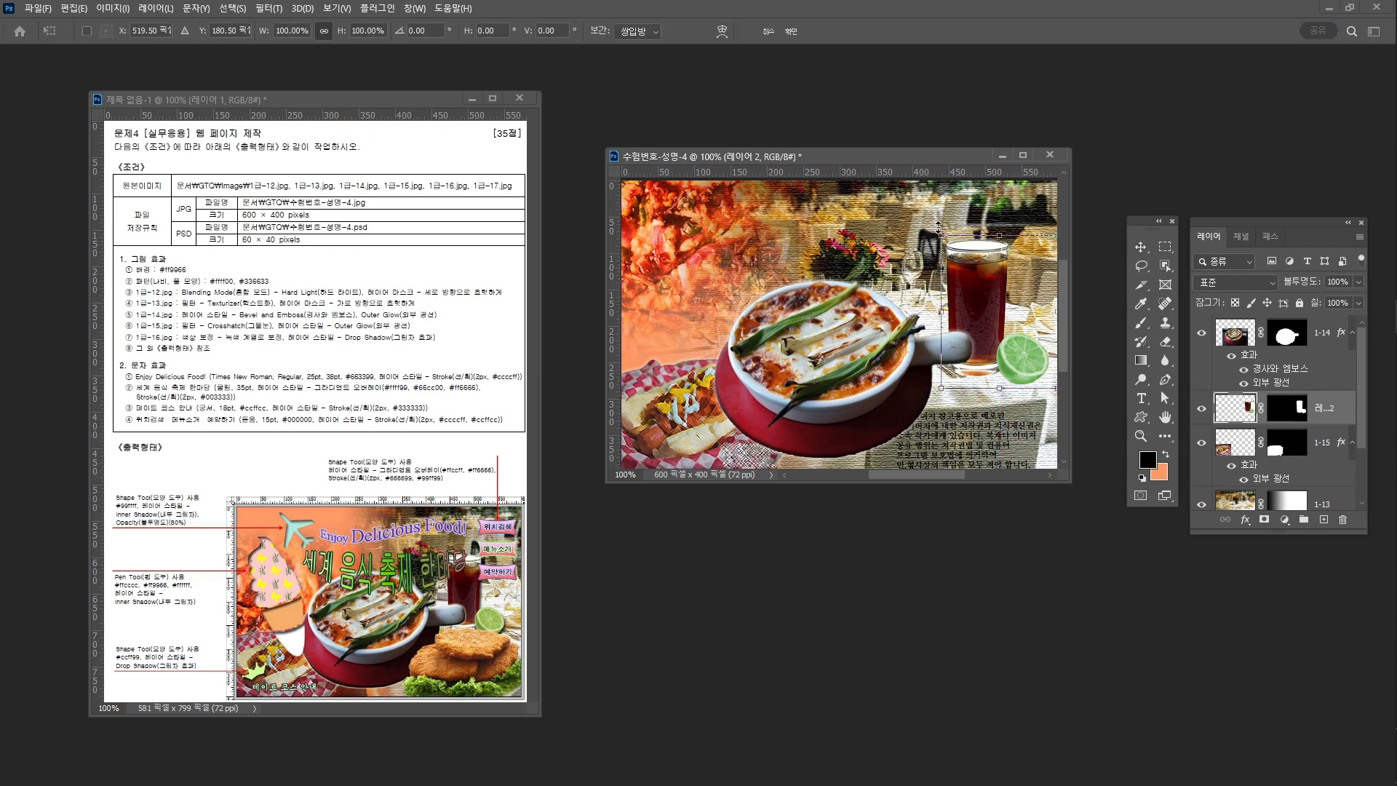
pyautogui.moveTo(941, 232); pyautogui.dragTo(982, 276)
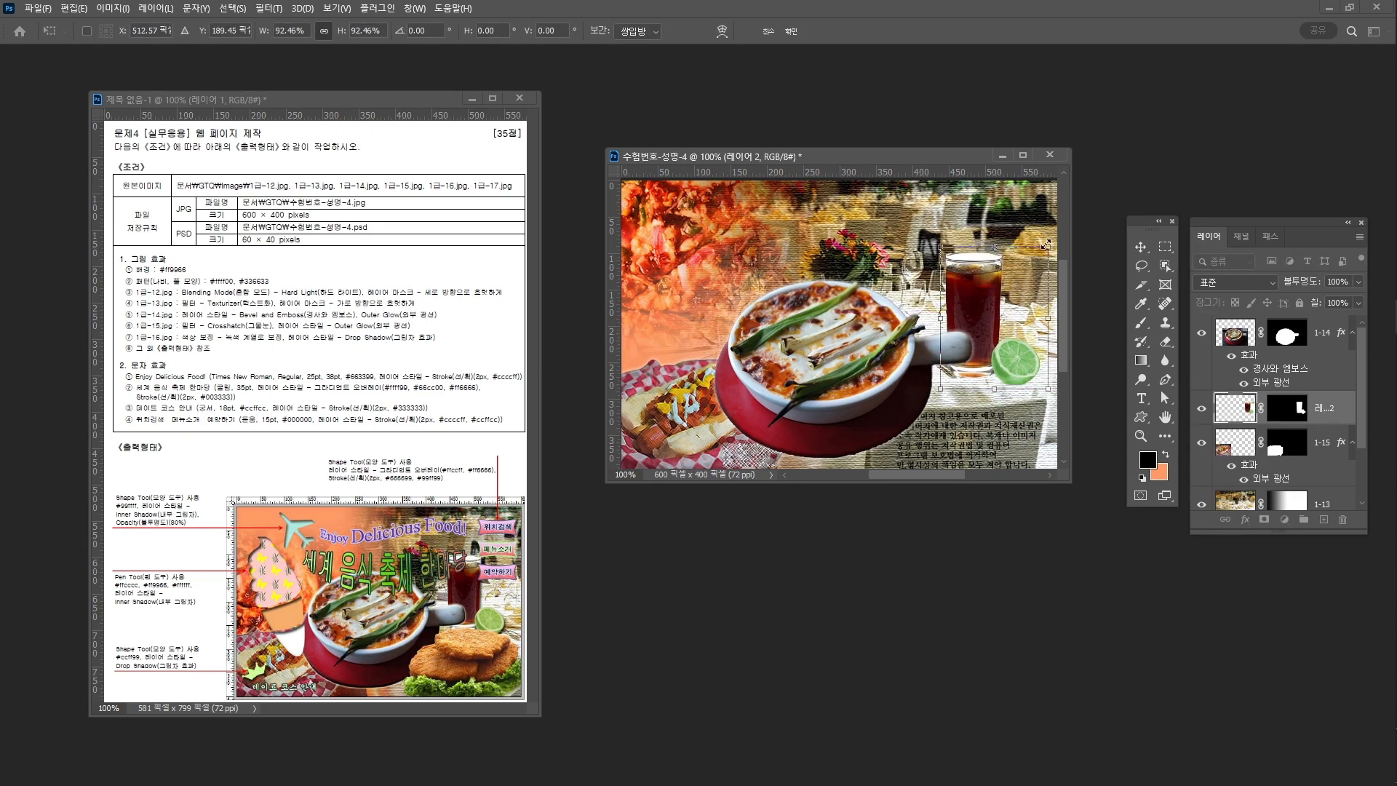
pyautogui.hotkey('ctrl', 'z')
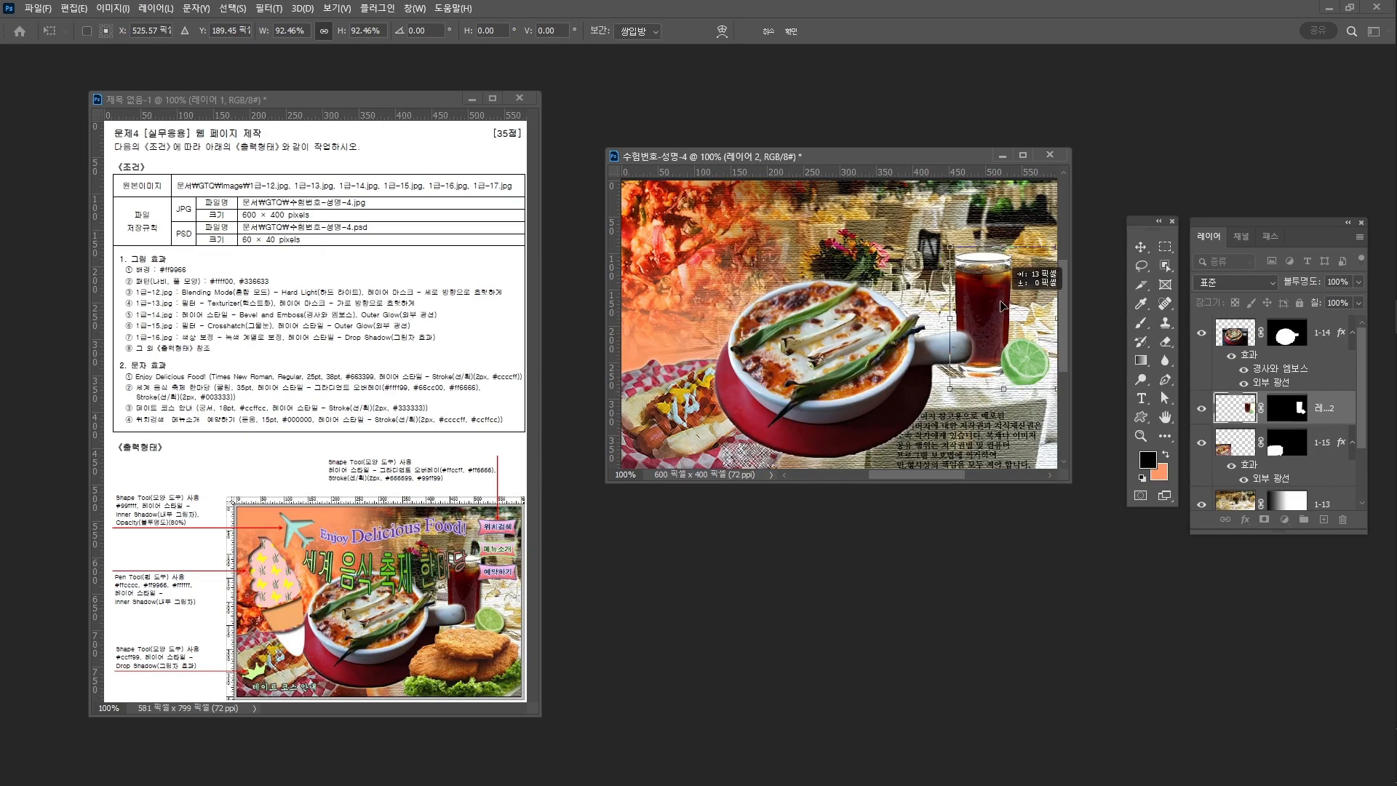
pyautogui.press('Return')
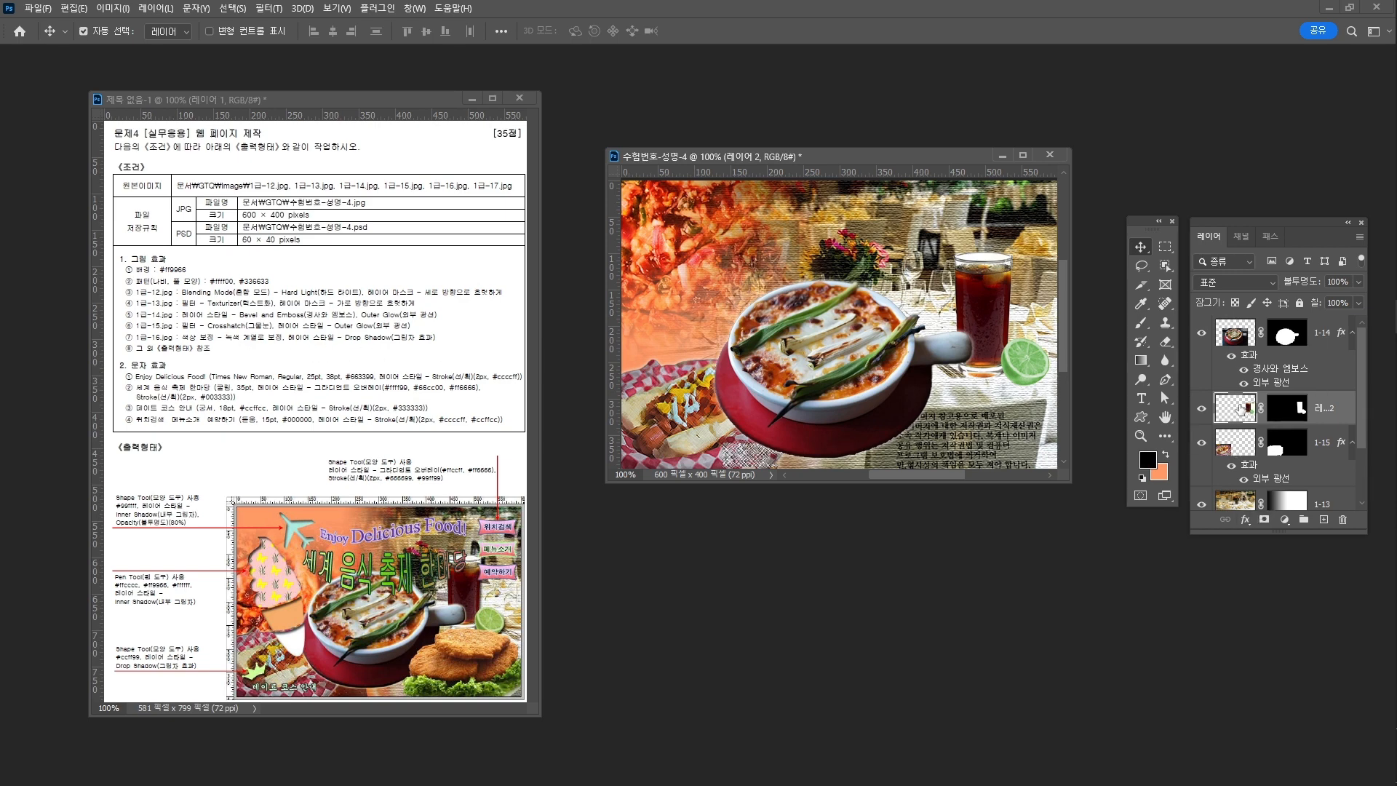
# Step: Apply a Drop Shadow layer style to the drink layer and toggle its effects off and on to compare
pyautogui.click(1201, 410)
pyautogui.click(1201, 411)
pyautogui.click(1201, 411)
pyautogui.click(1201, 411)
pyautogui.click(1201, 411)
pyautogui.click(1247, 520)
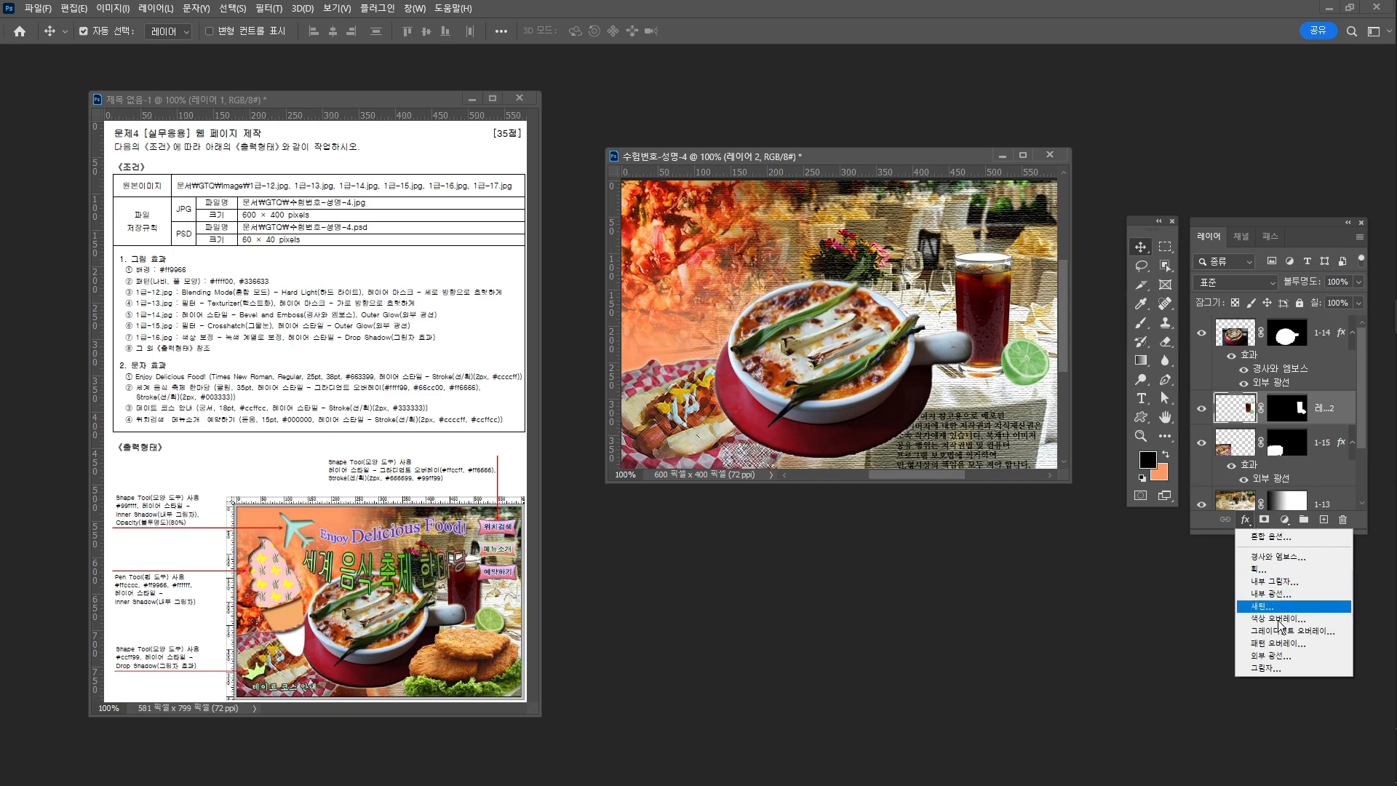
pyautogui.click(1308, 668)
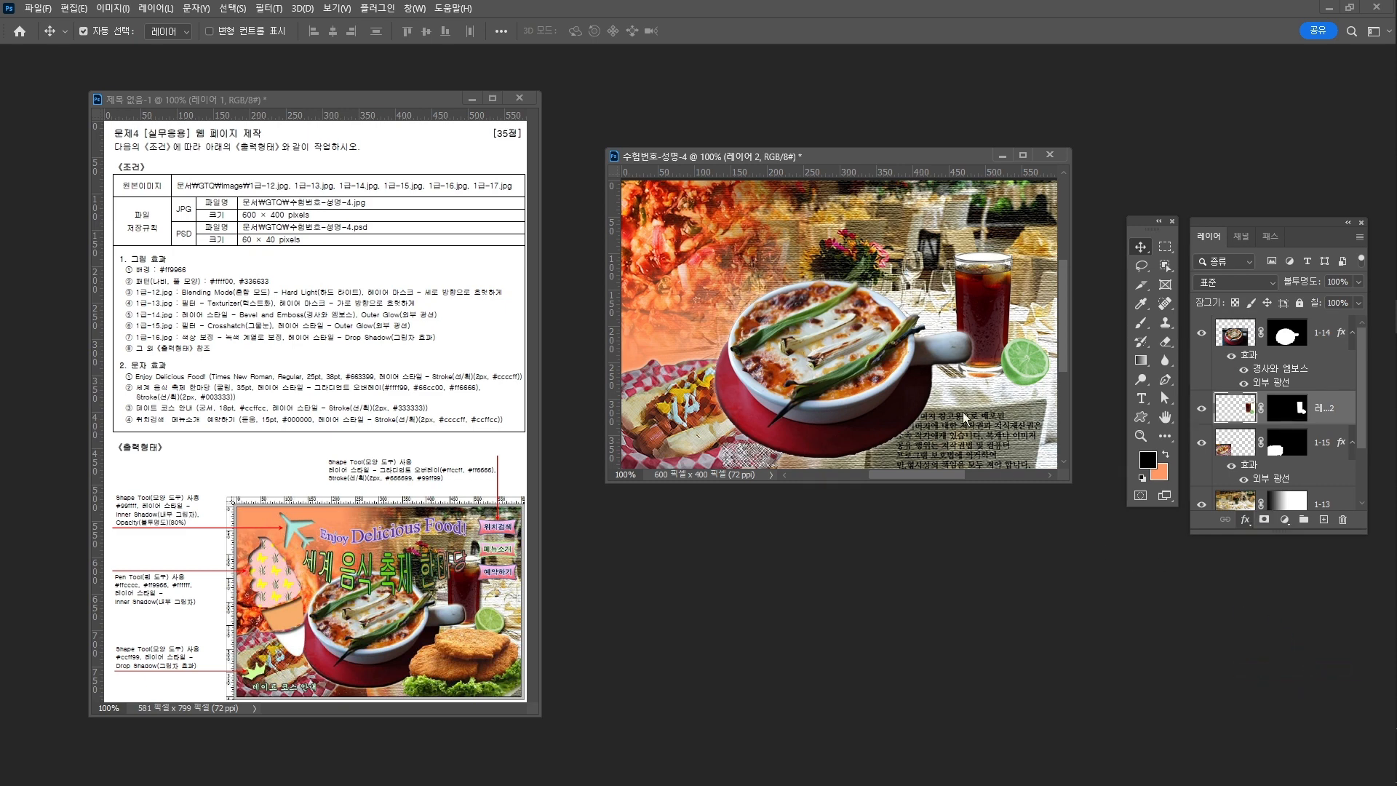
pyautogui.click(1280, 306)
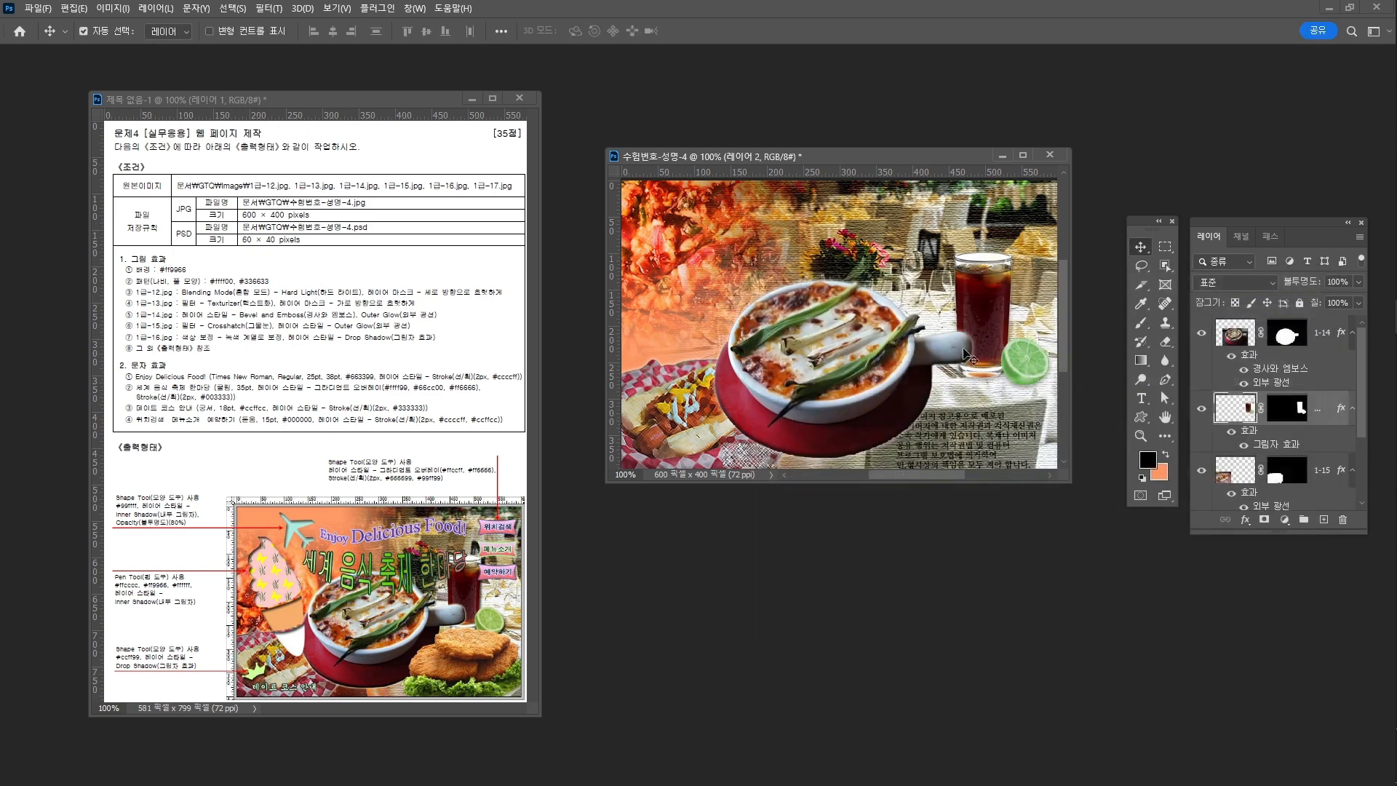
pyautogui.click(1232, 436)
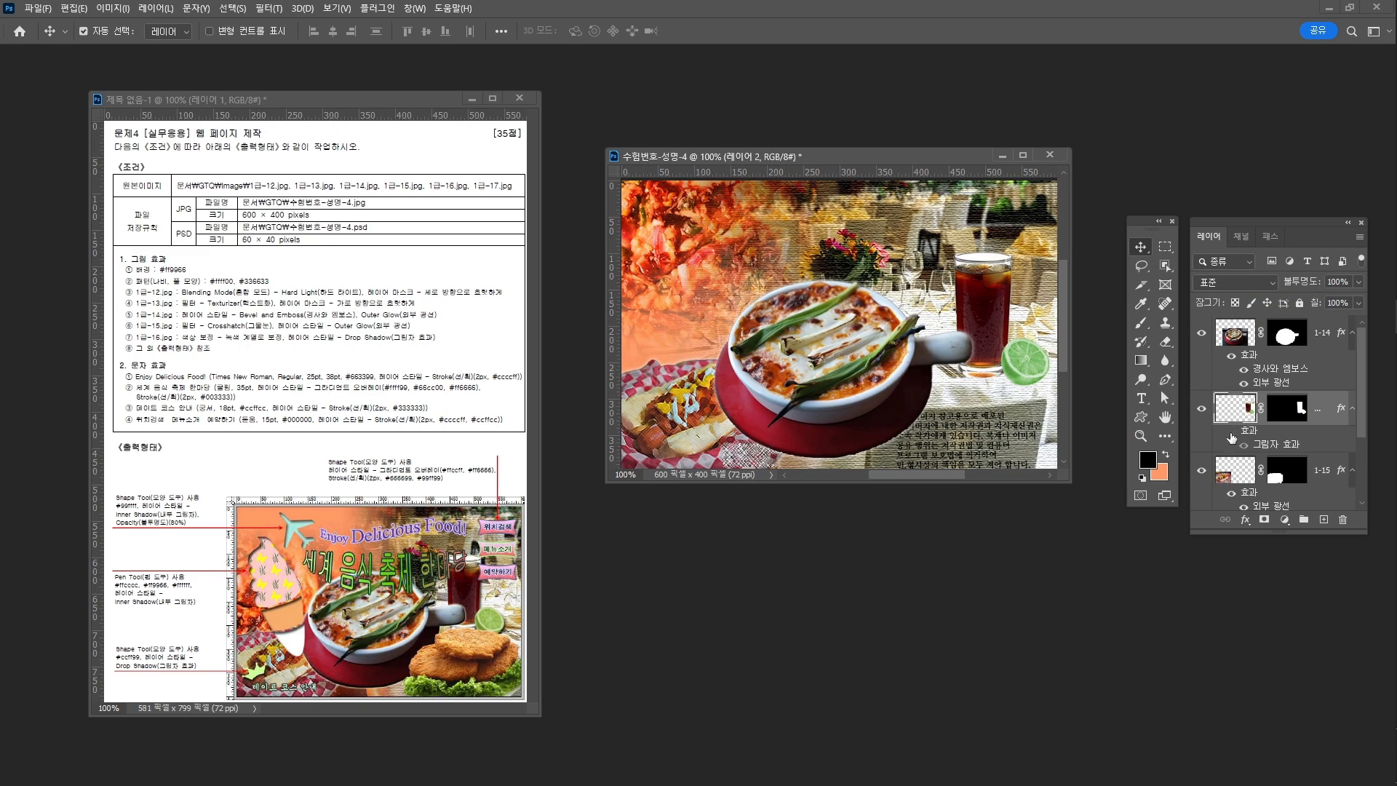
pyautogui.click(1232, 436)
pyautogui.click(1232, 436)
pyautogui.click(1232, 436)
# Step: Open the fried cutlet photo 1급-17.jpg from the GTQ Image folder and move its window next to the composite
pyautogui.click(38, 8)
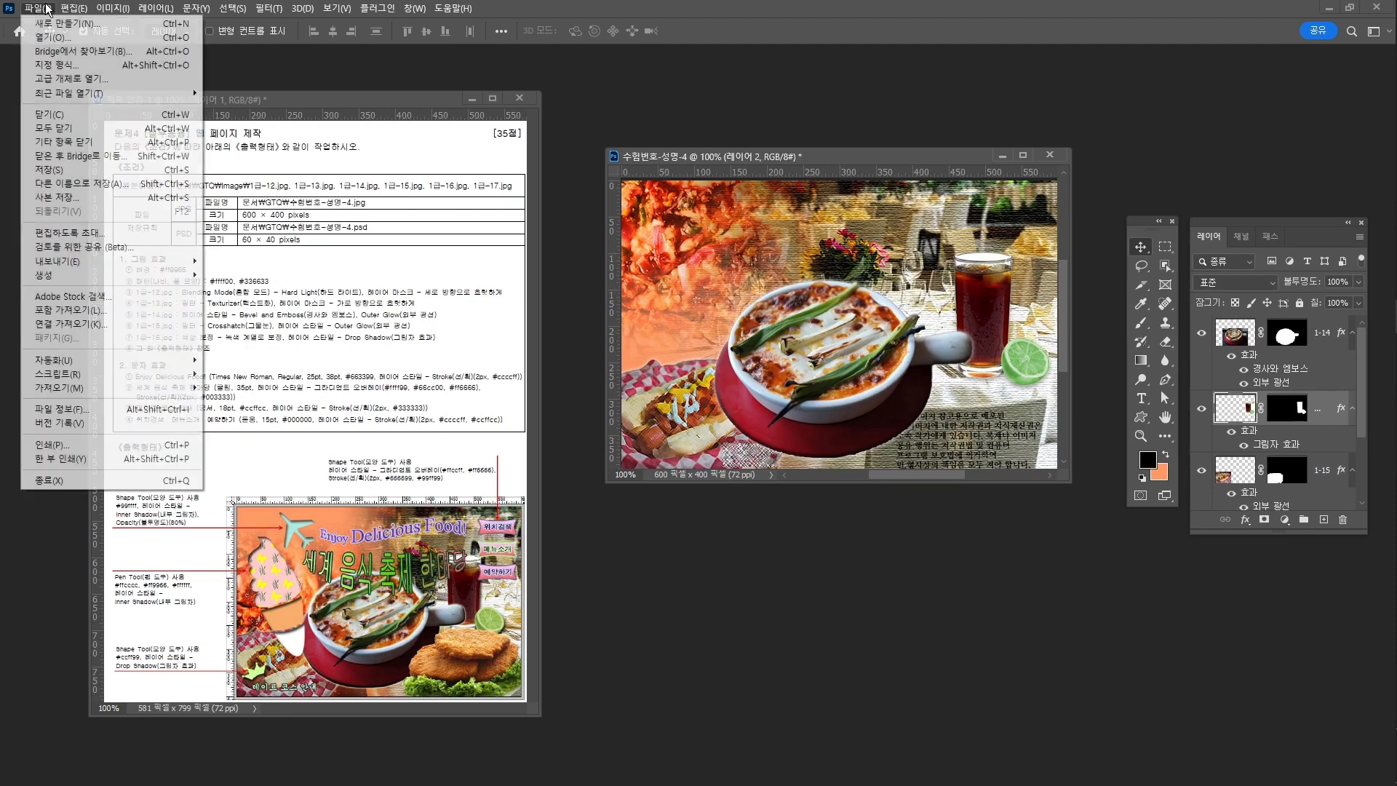
pyautogui.click(52, 37)
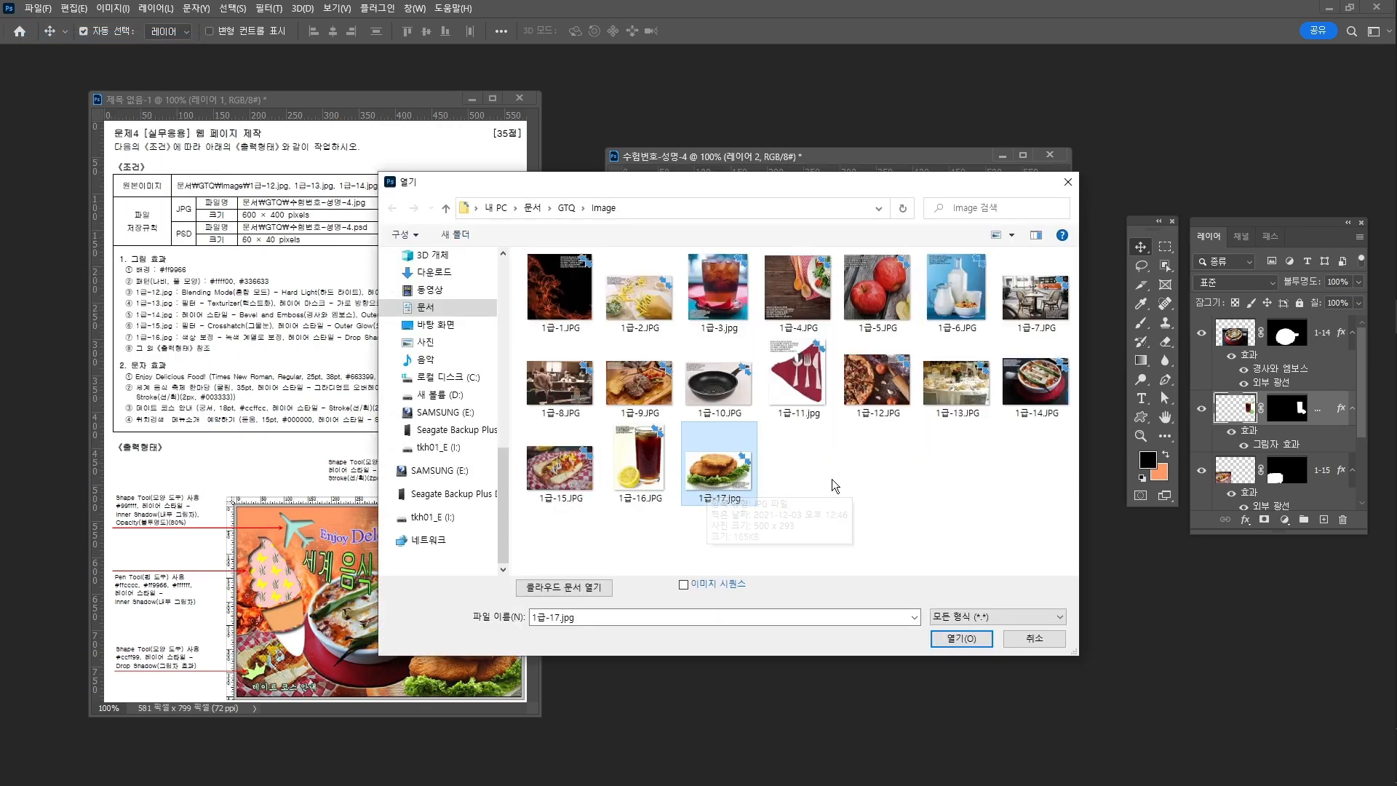
pyautogui.click(975, 632)
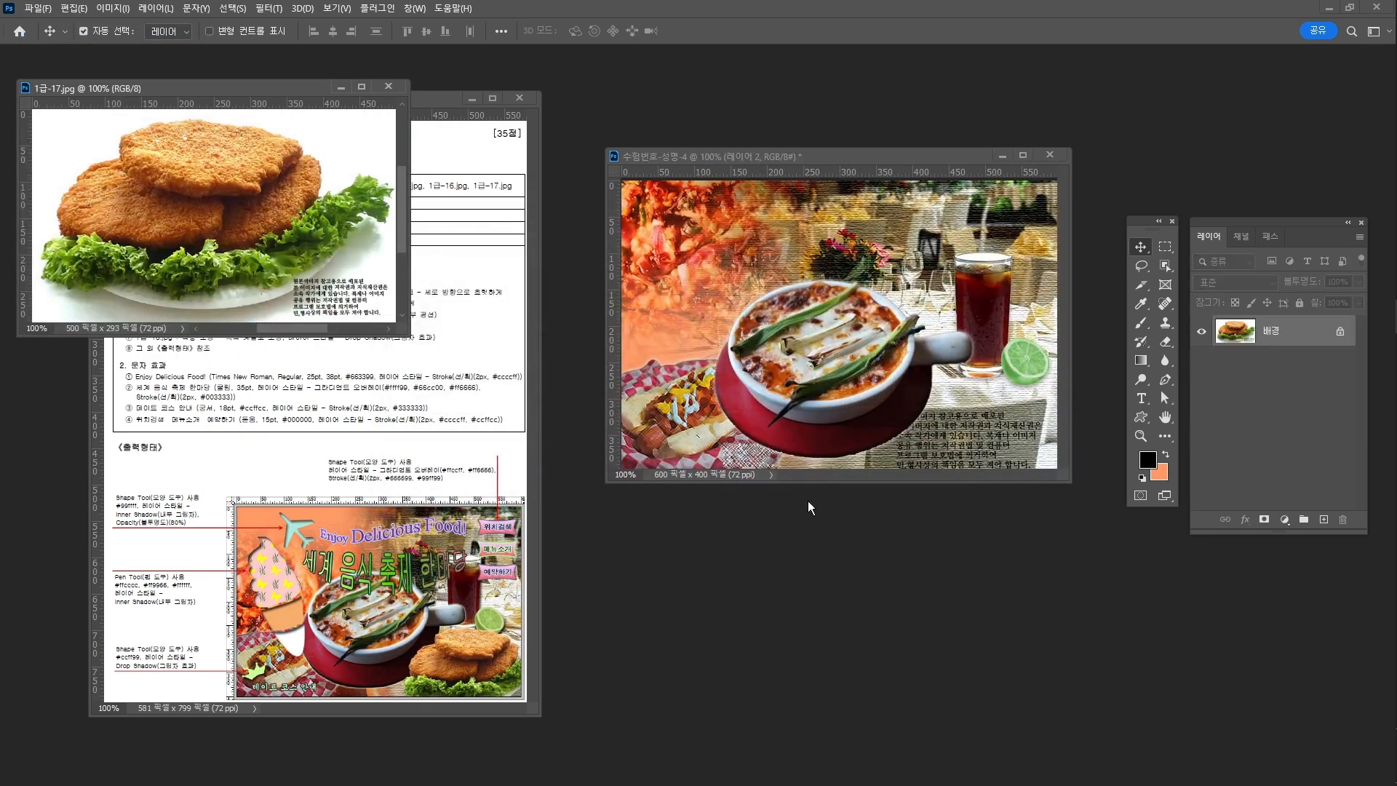
pyautogui.moveTo(262, 81); pyautogui.dragTo(595, 68)
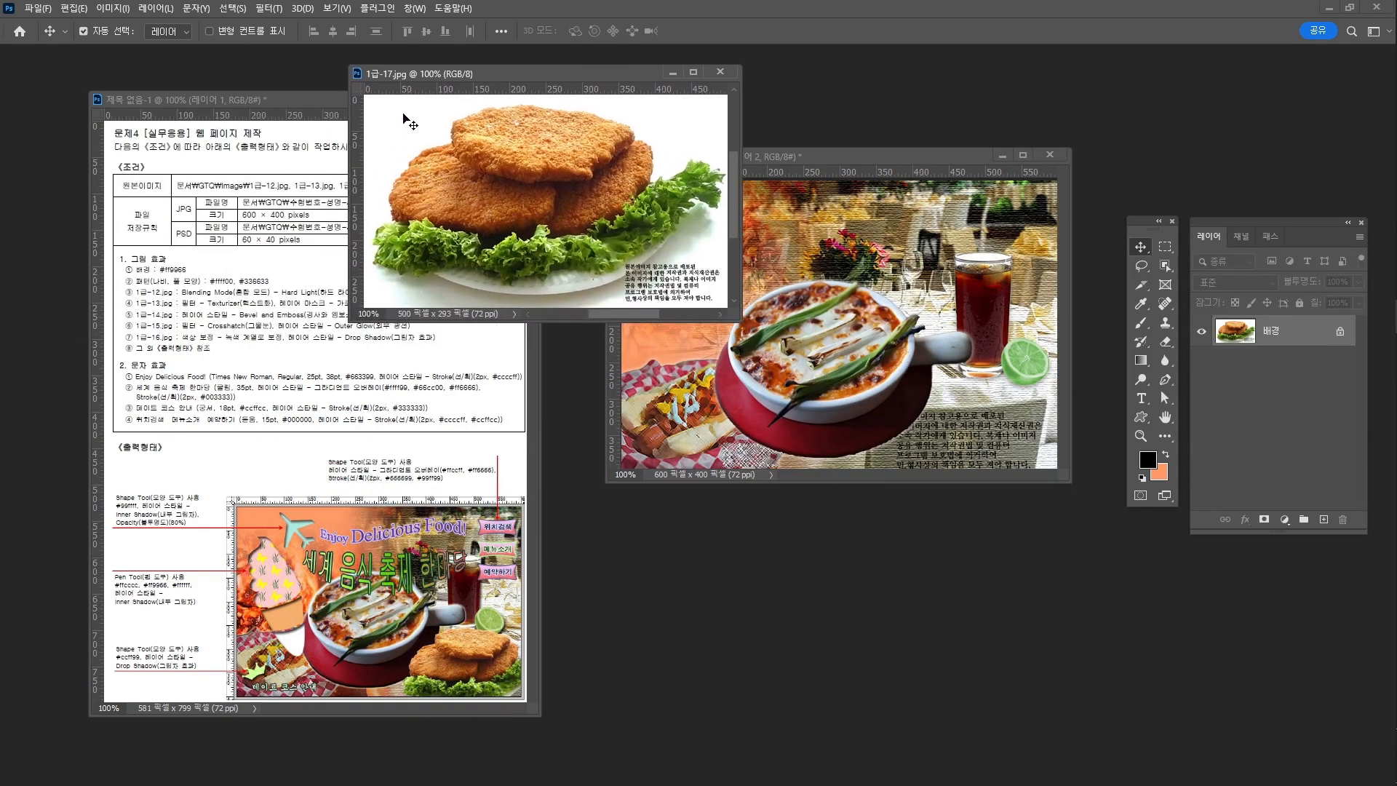
# Step: Select the cutlets and lettuce with Object Selection, set the Quick Selection brush to 15 and mask out the background
pyautogui.press('w')
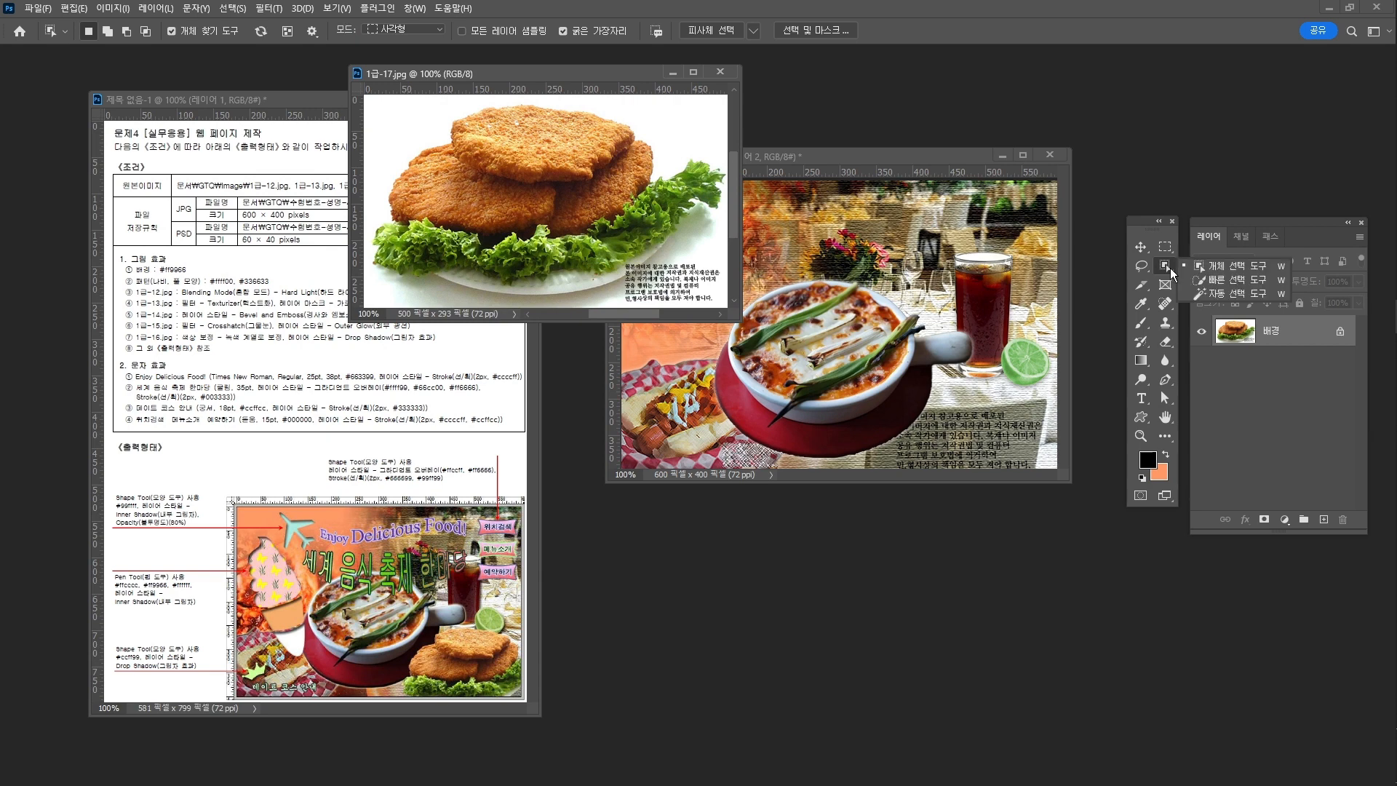
pyautogui.moveTo(374, 103); pyautogui.dragTo(726, 299)
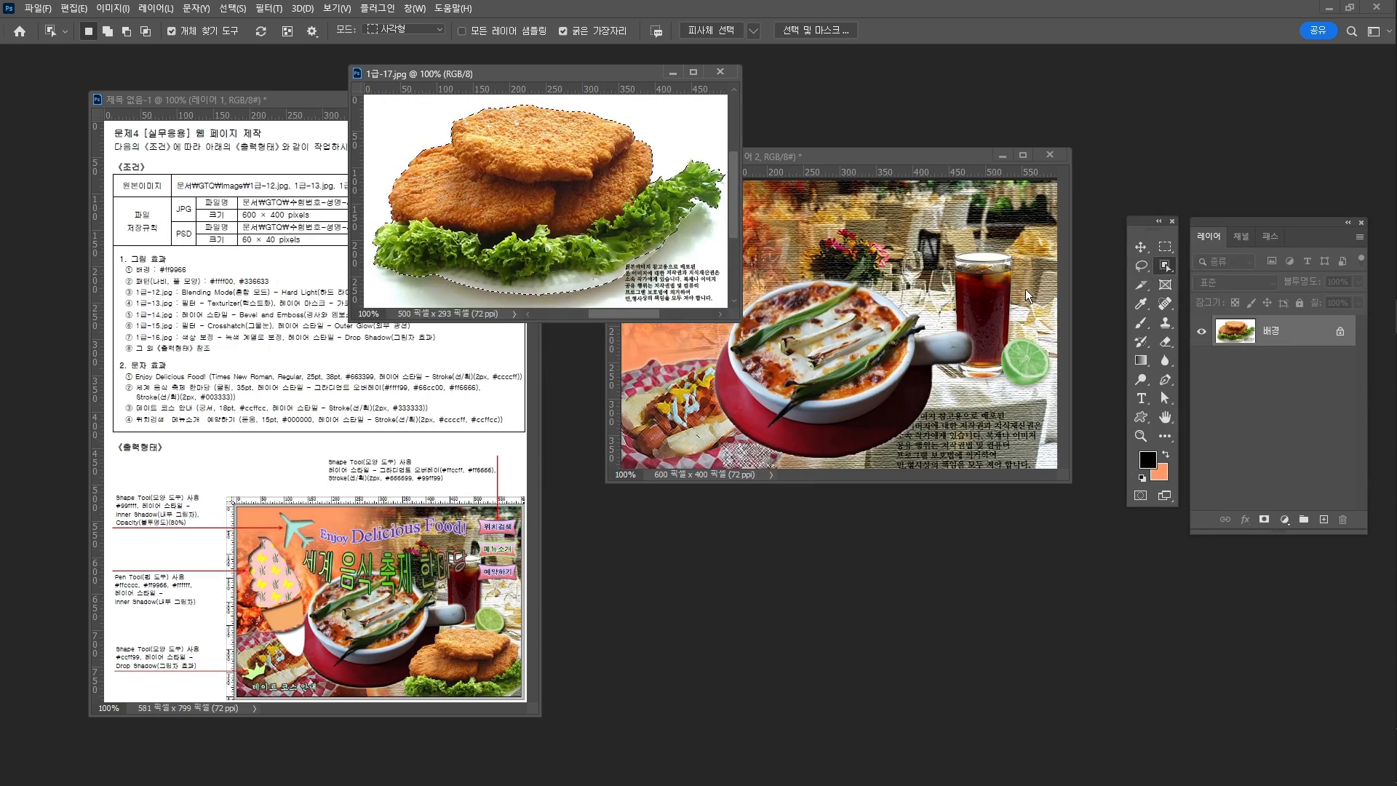
pyautogui.rightClick(1164, 271)
pyautogui.click(1198, 282)
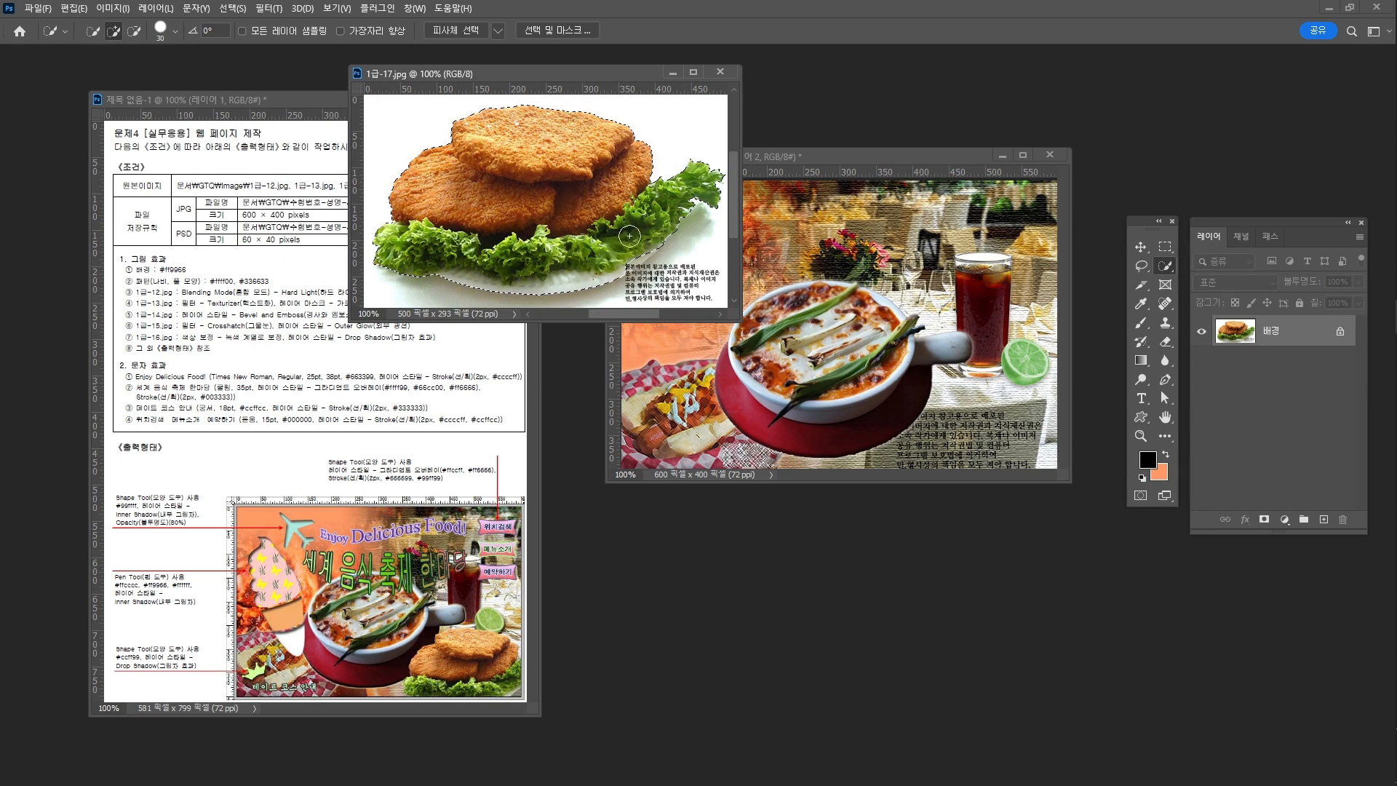
pyautogui.press('[')
pyautogui.press('[')
pyautogui.press('[')
pyautogui.click(1265, 520)
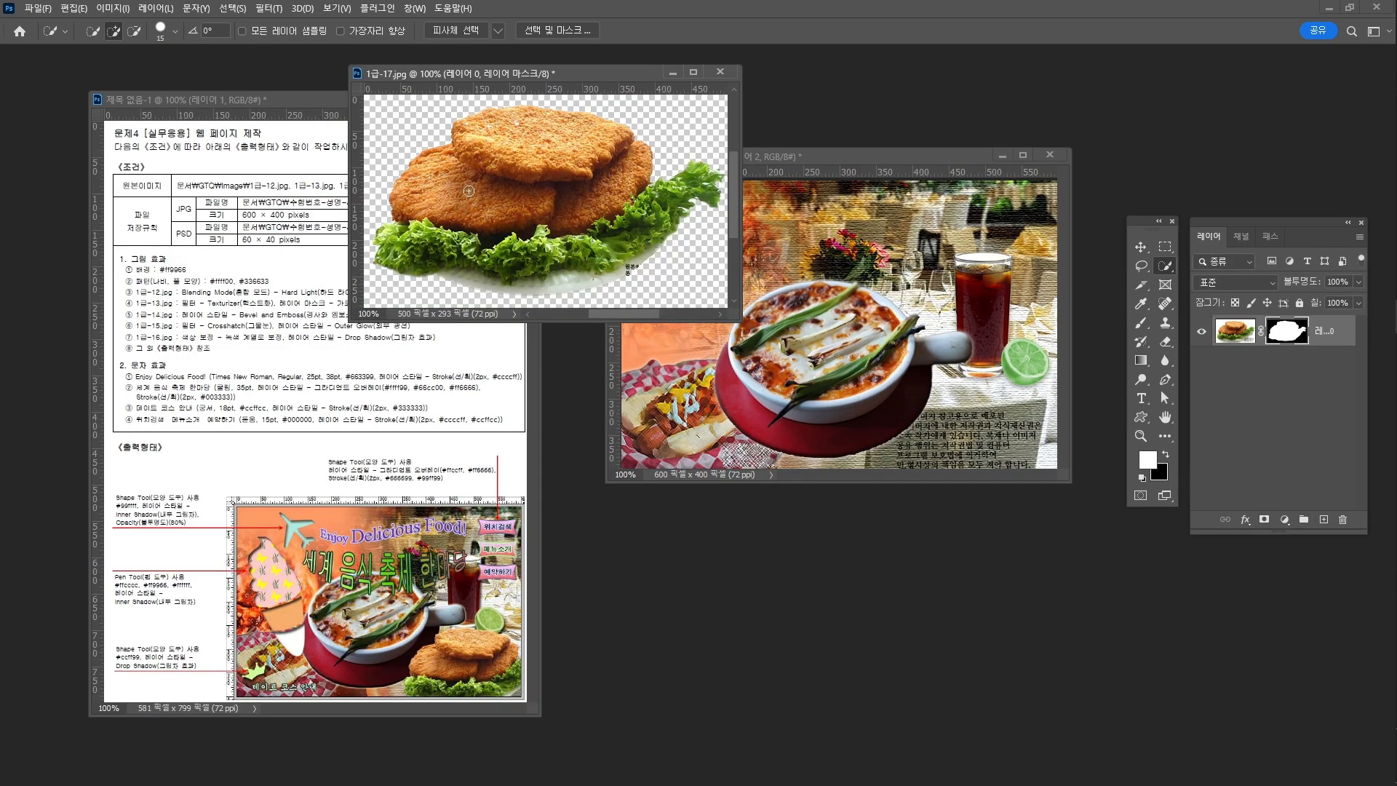
# Step: Copy the masked cutlet layer into the composite's lower-right area and close 1급-17.jpg without saving its changes
pyautogui.press('v')
pyautogui.moveTo(487, 181); pyautogui.dragTo(1022, 414)
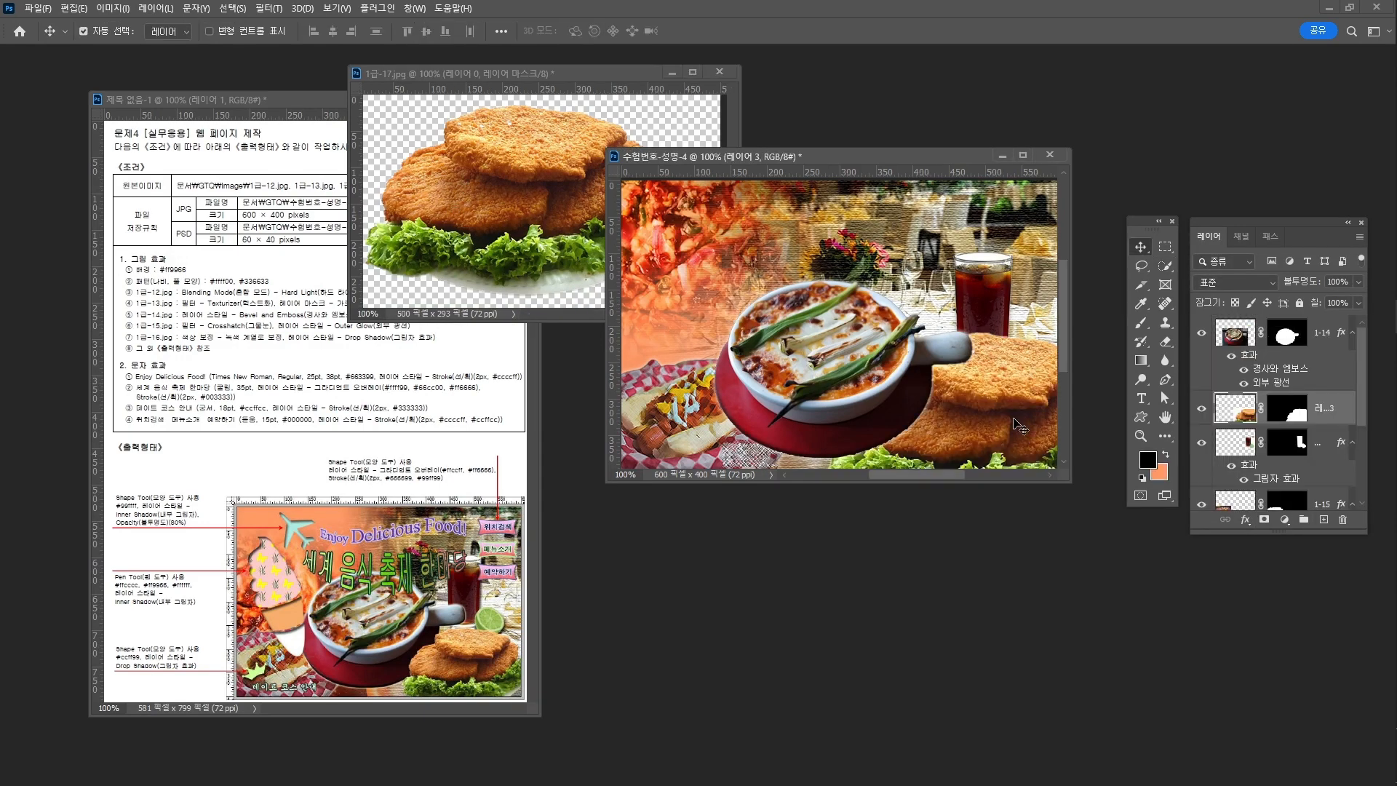
pyautogui.click(719, 72)
pyautogui.click(732, 293)
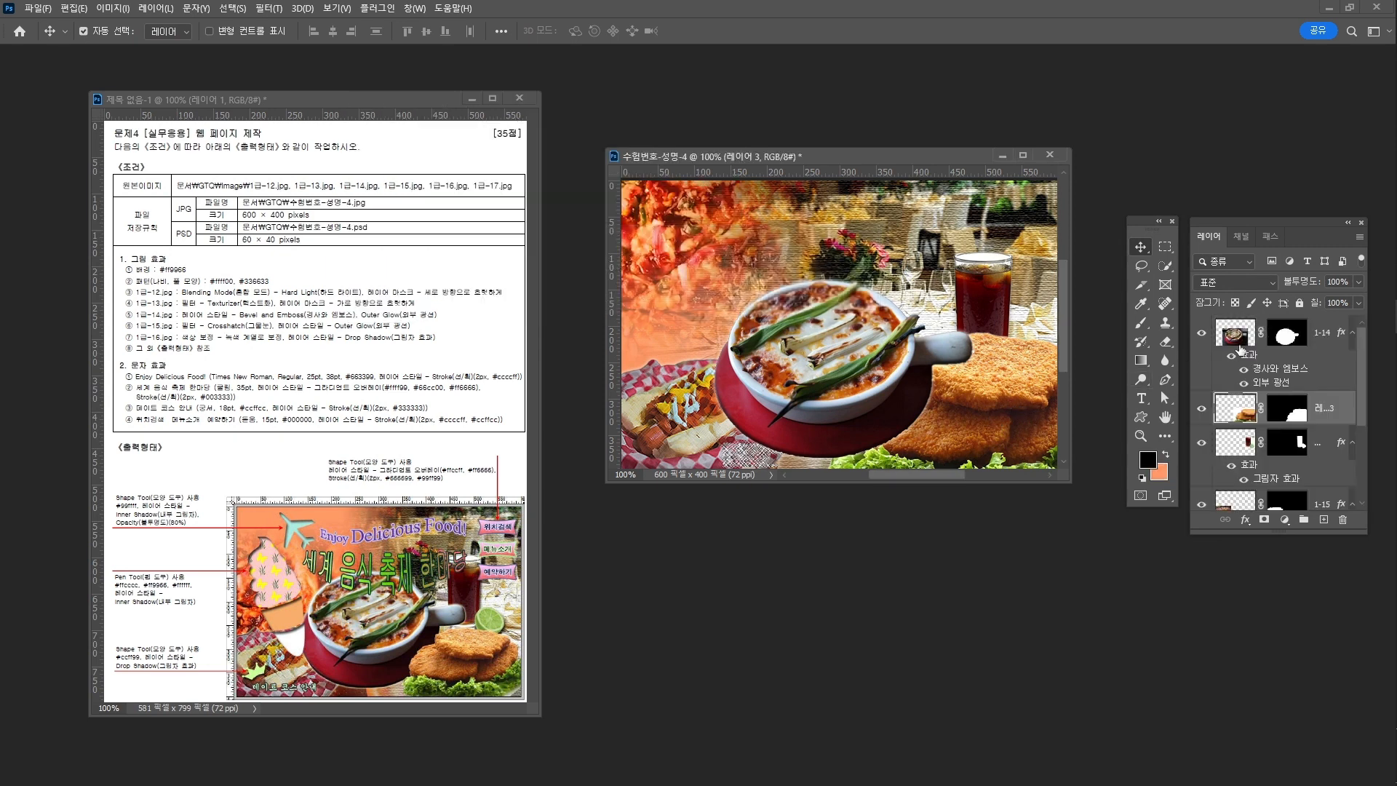
# Step: Rename the cutlet layer 1-17 and move it above the 1-14 layer in the stacking order
pyautogui.doubleClick(1324, 408)
pyautogui.write('1-17')
pyautogui.press('Return')
pyautogui.moveTo(1332, 414); pyautogui.dragTo(1316, 319)
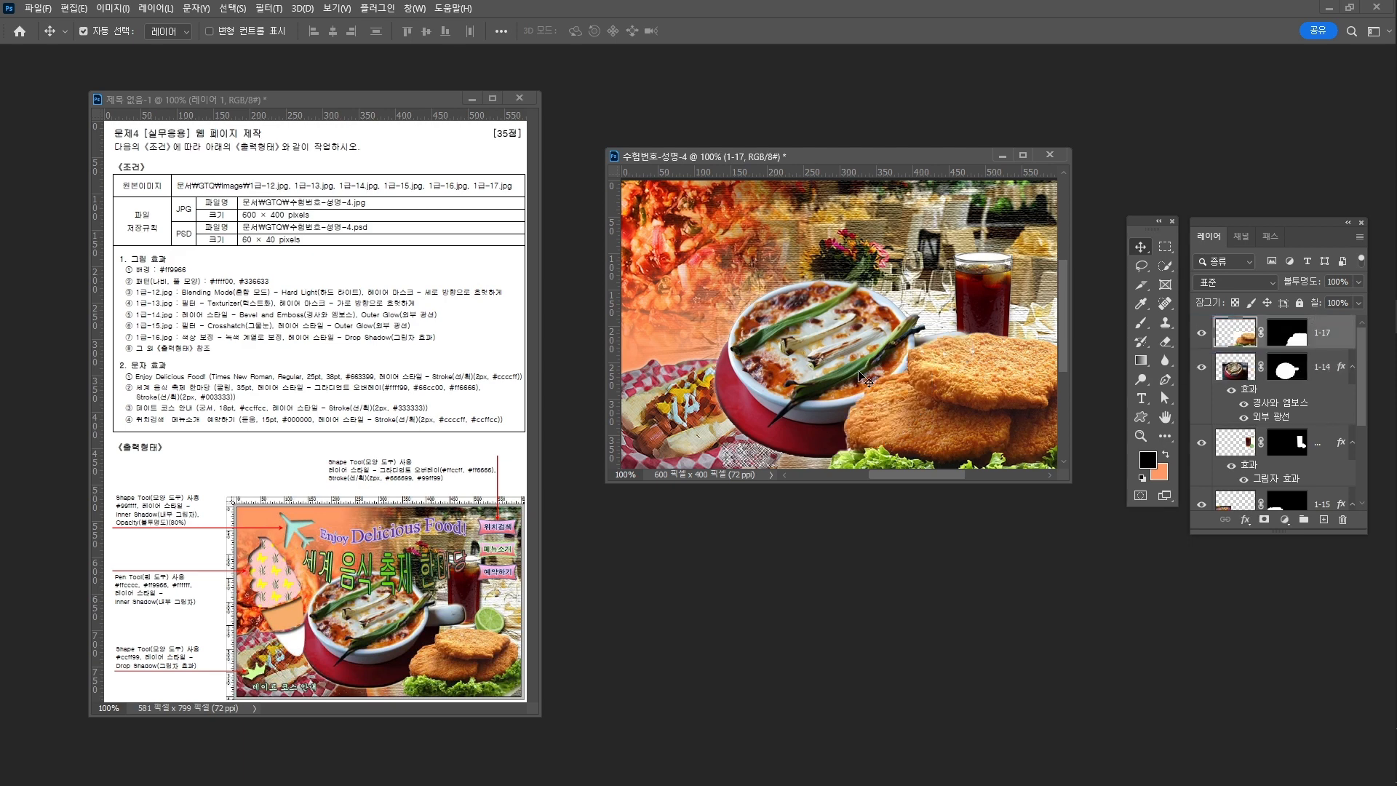
# Step: Scale the cutlet layer down proportionally to about 61.7% and fit it into the composite's lower-right corner
pyautogui.press('ctrl')
pyautogui.hotkey('ctrl', 't')
pyautogui.moveTo(825, 324); pyautogui.dragTo(964, 412)
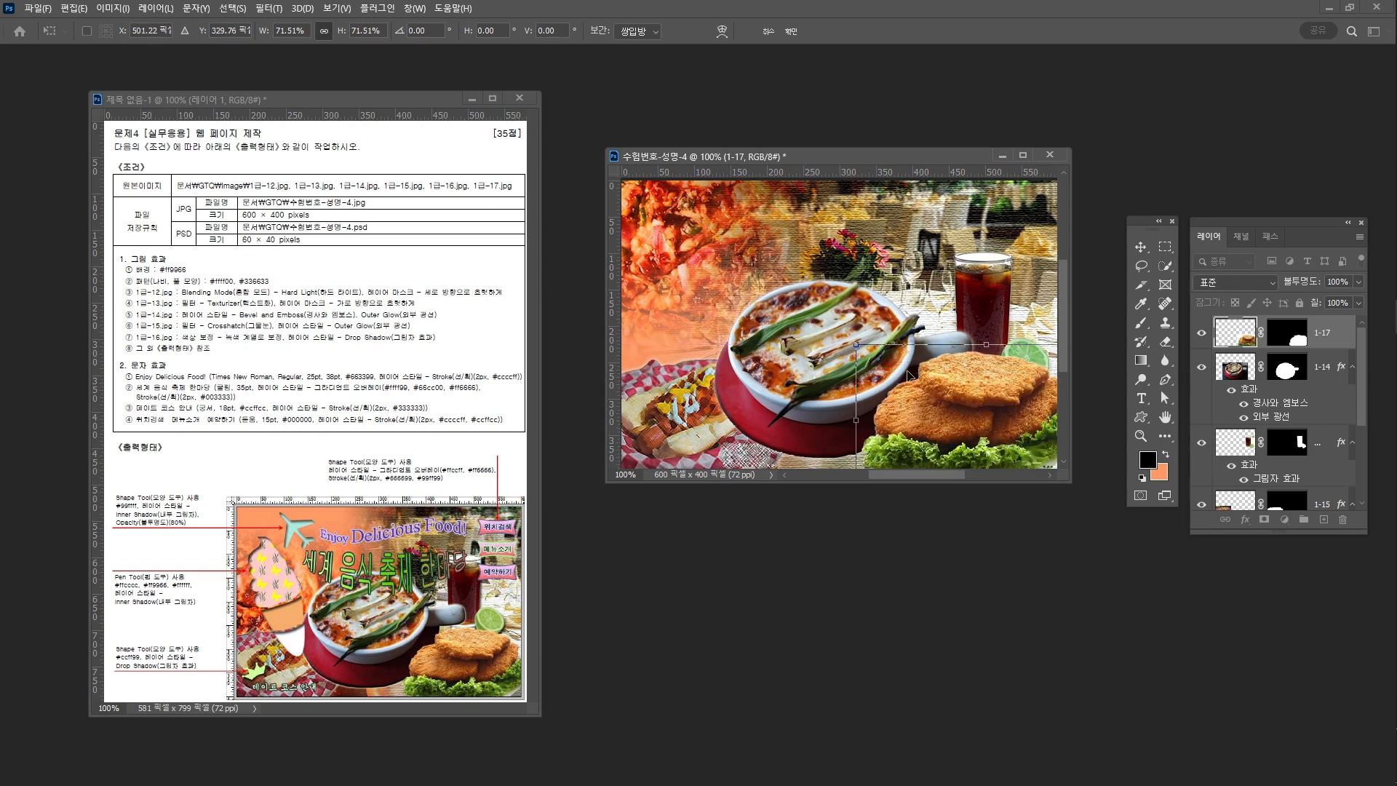
pyautogui.moveTo(858, 339); pyautogui.dragTo(891, 361)
pyautogui.moveTo(989, 426)
pyautogui.mouseDown()
pyautogui.moveTo(967, 410)
pyautogui.moveTo(977, 425)
pyautogui.mouseUp()
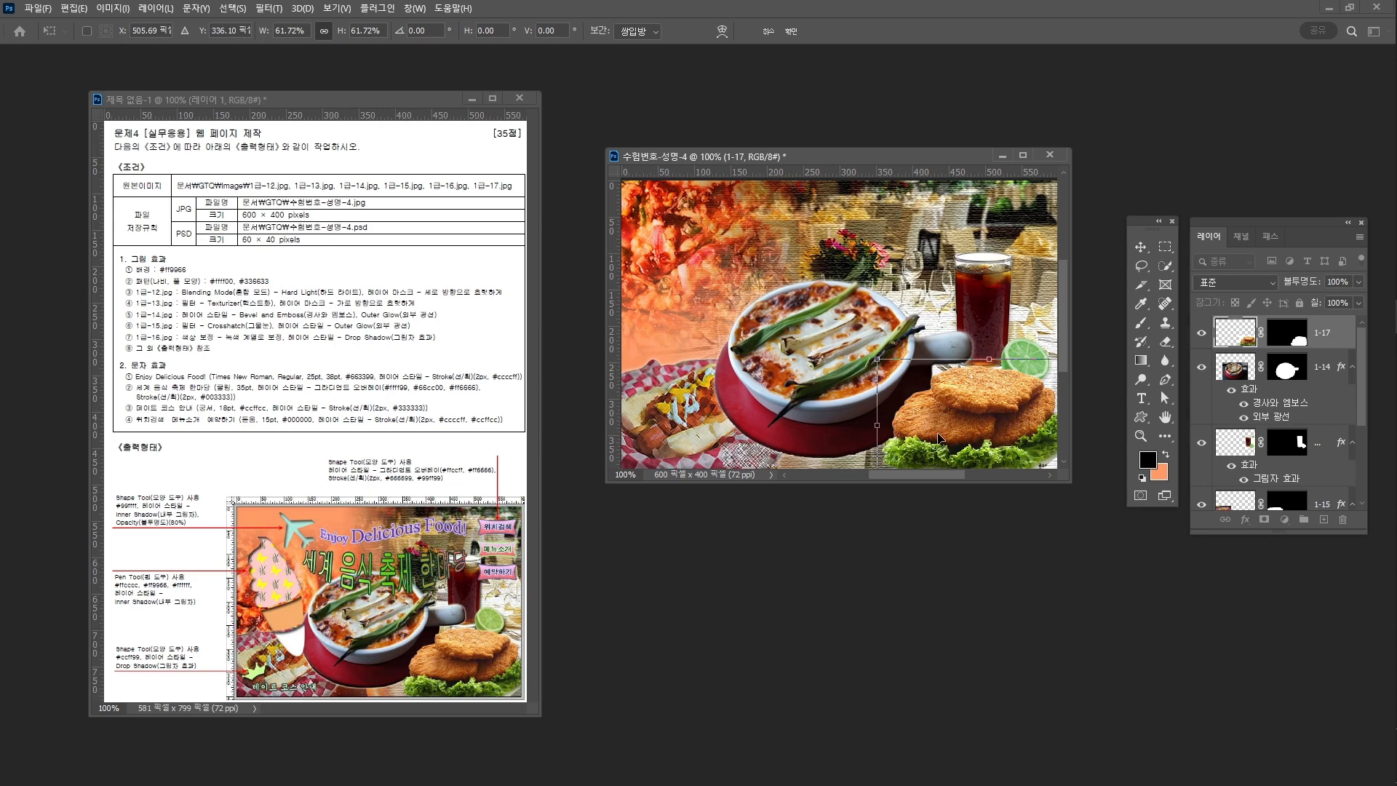
pyautogui.press('Return')
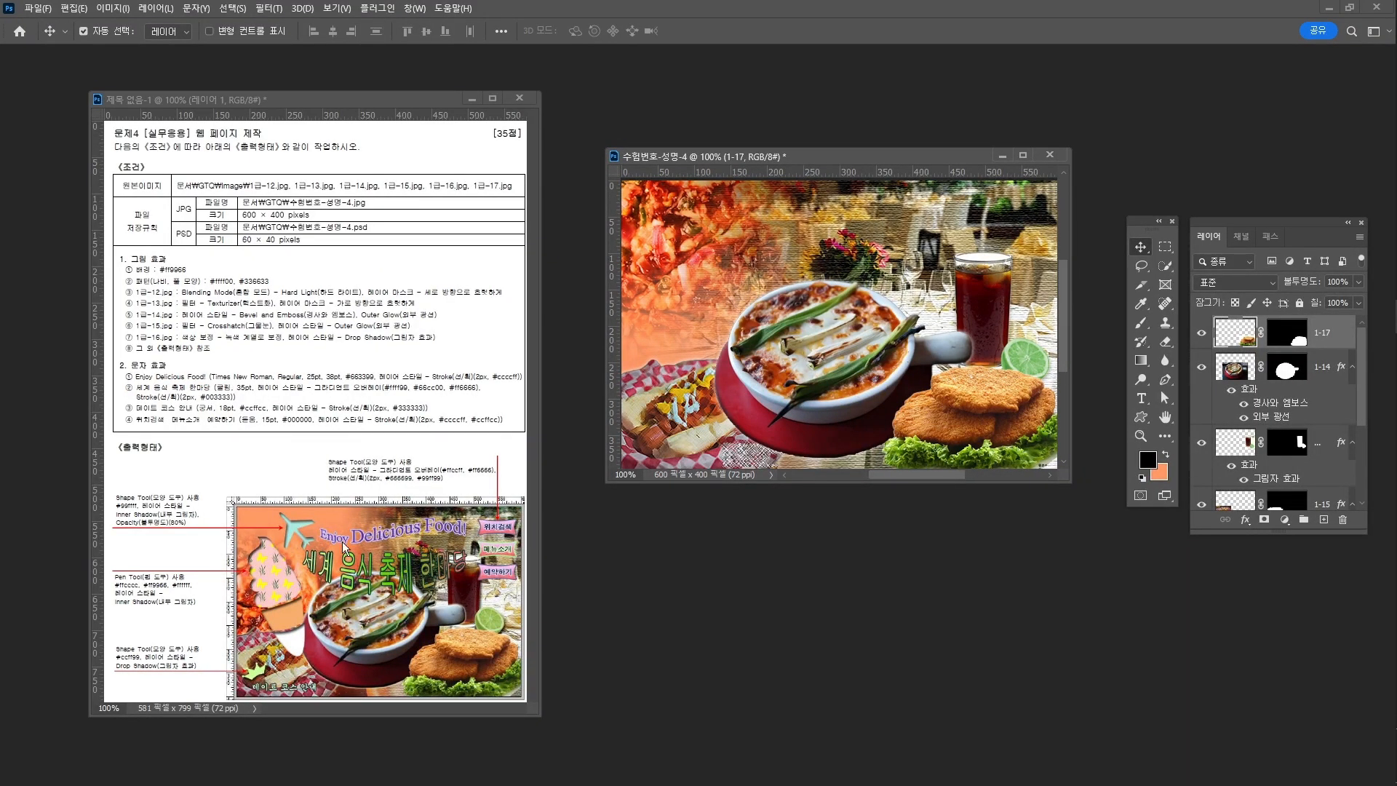
# Step: Enlarge the composite's document window to show the whole canvas, reposition it, and deselect all layers
pyautogui.moveTo(1067, 477); pyautogui.dragTo(1175, 570)
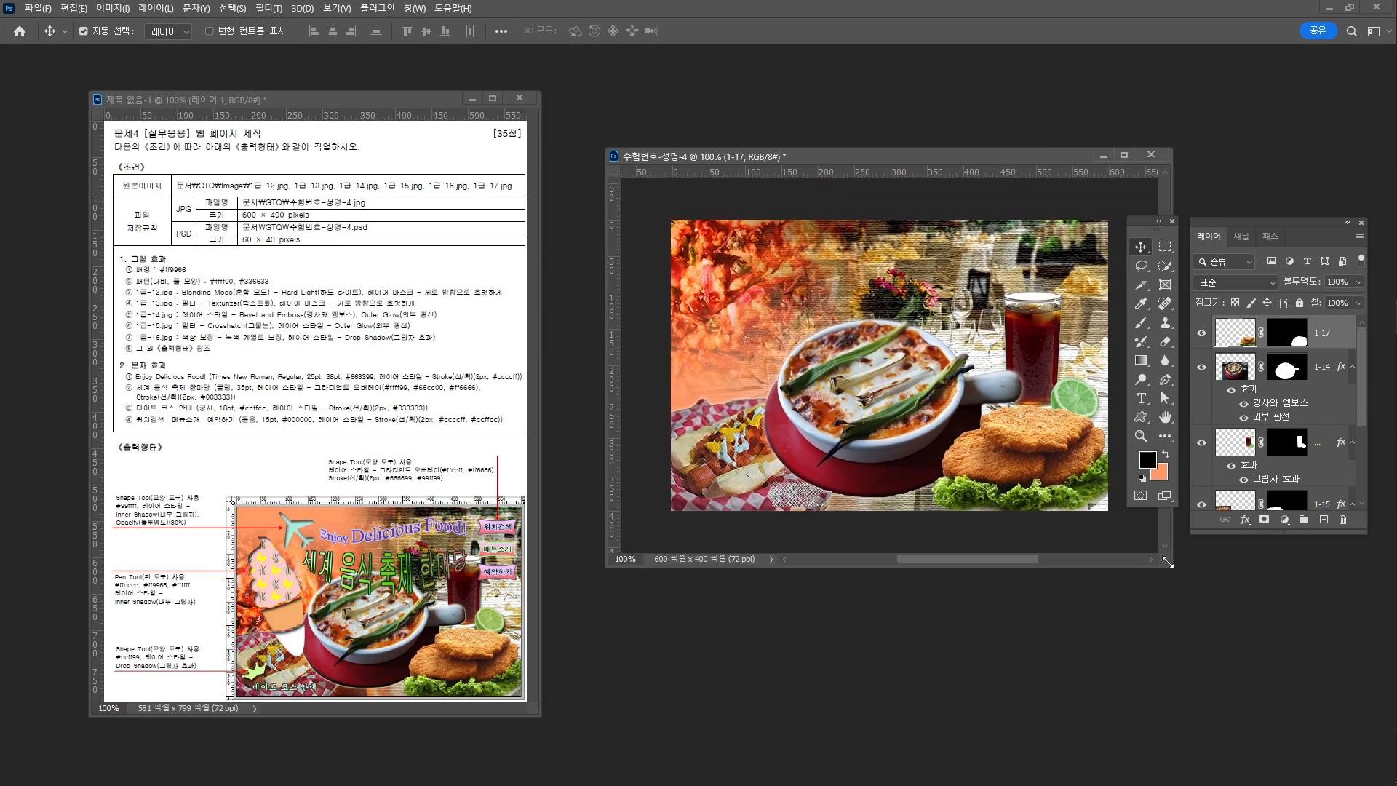
pyautogui.moveTo(894, 157); pyautogui.dragTo(875, 163)
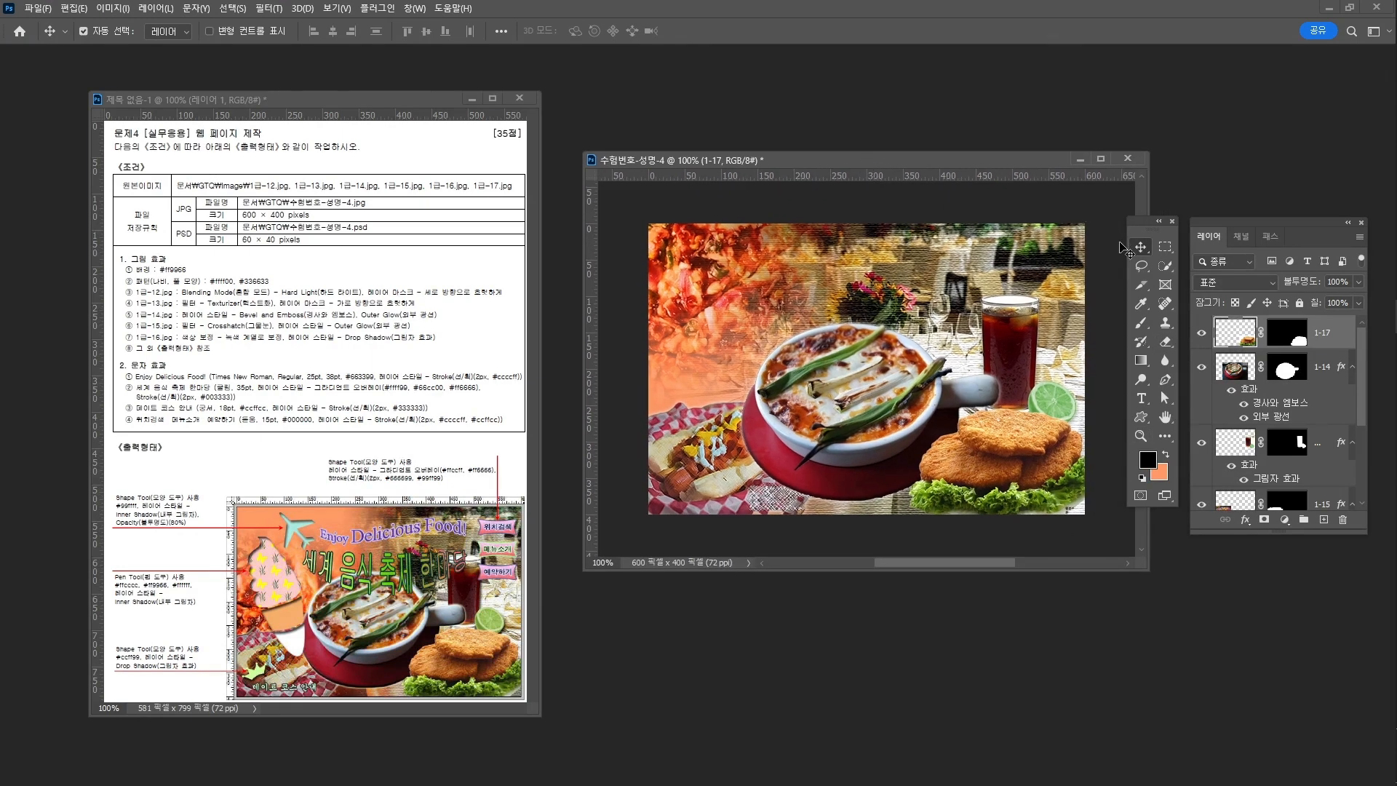
pyautogui.click(922, 198)
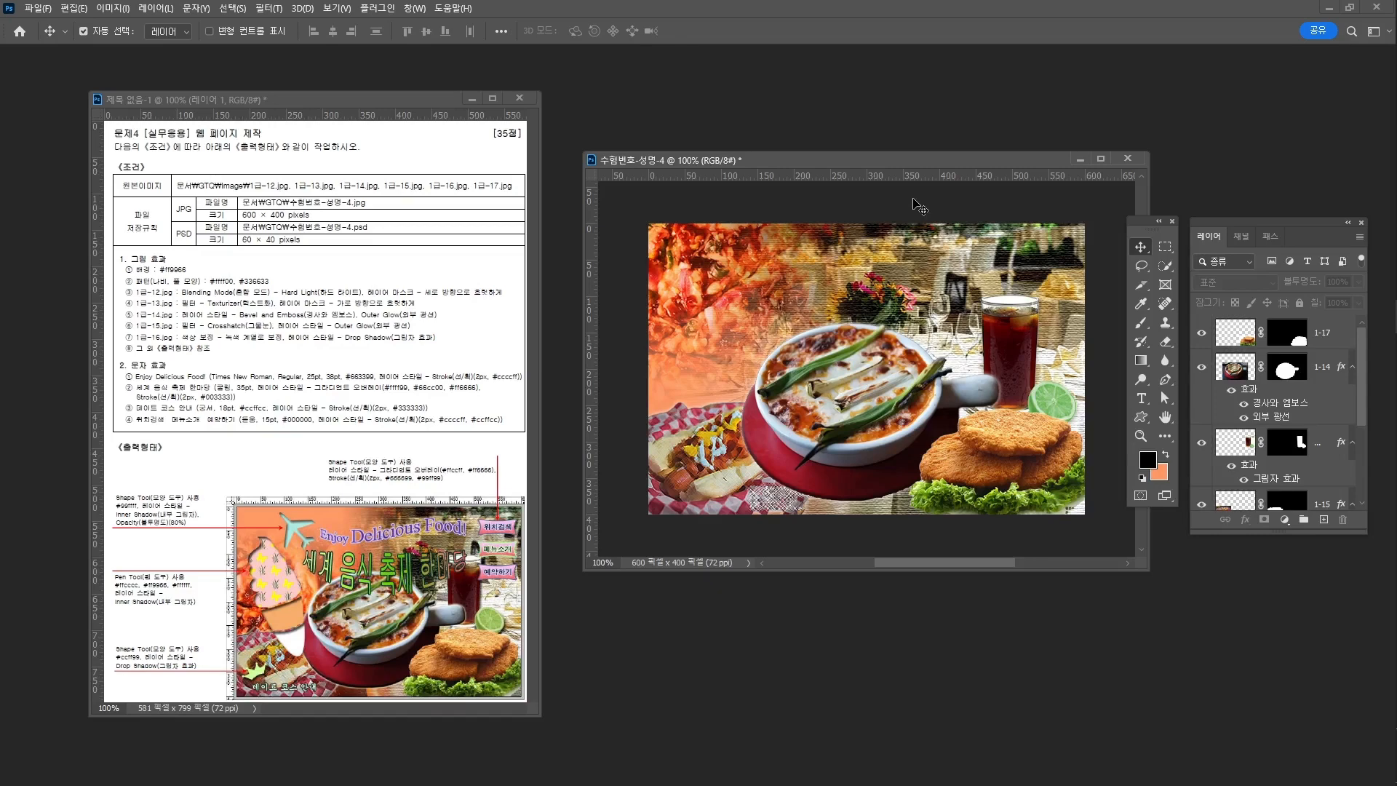
# Step: Add the text "Enjoy Delicious Food!" in Times New Roman Regular, 25 pt, above the casserole bowl
pyautogui.press('t')
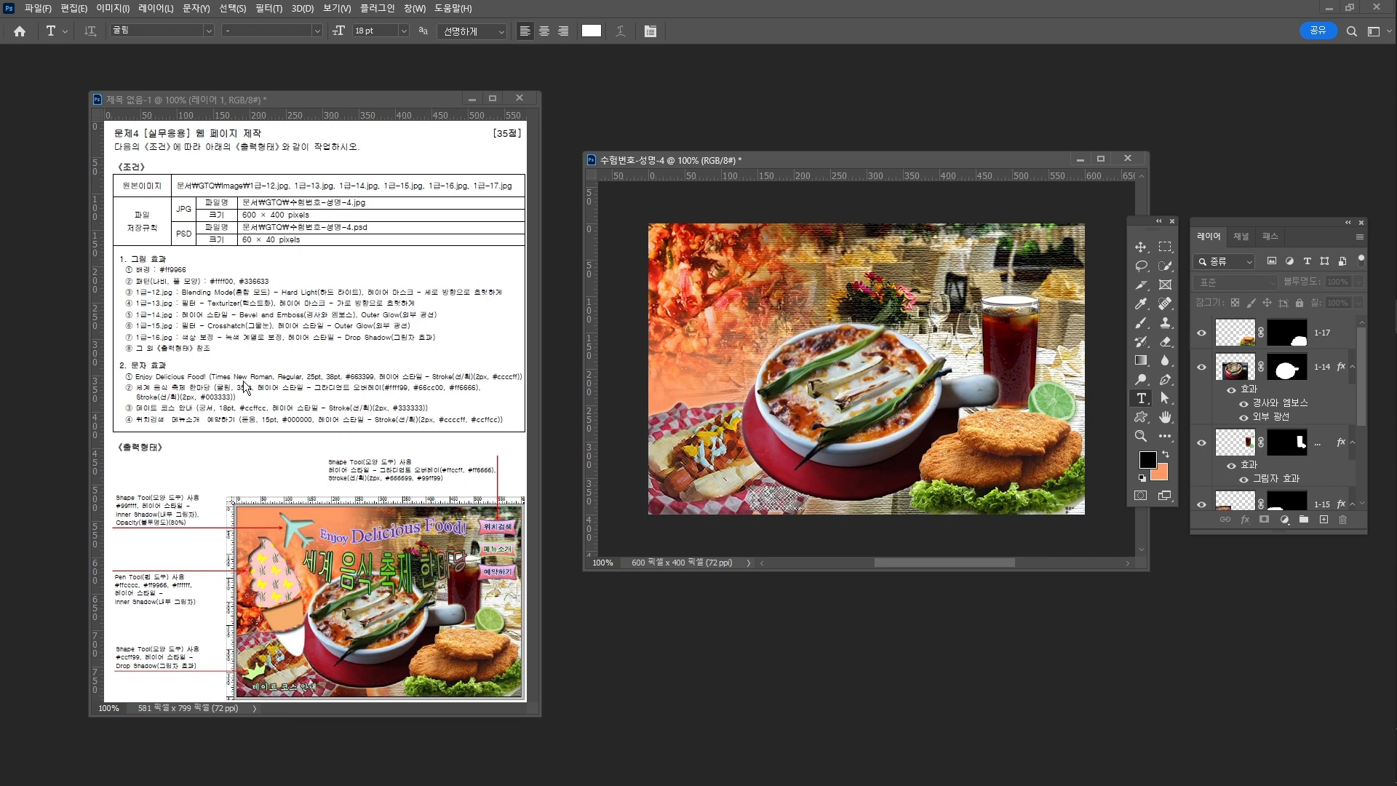
pyautogui.click(146, 31)
pyautogui.write('time')
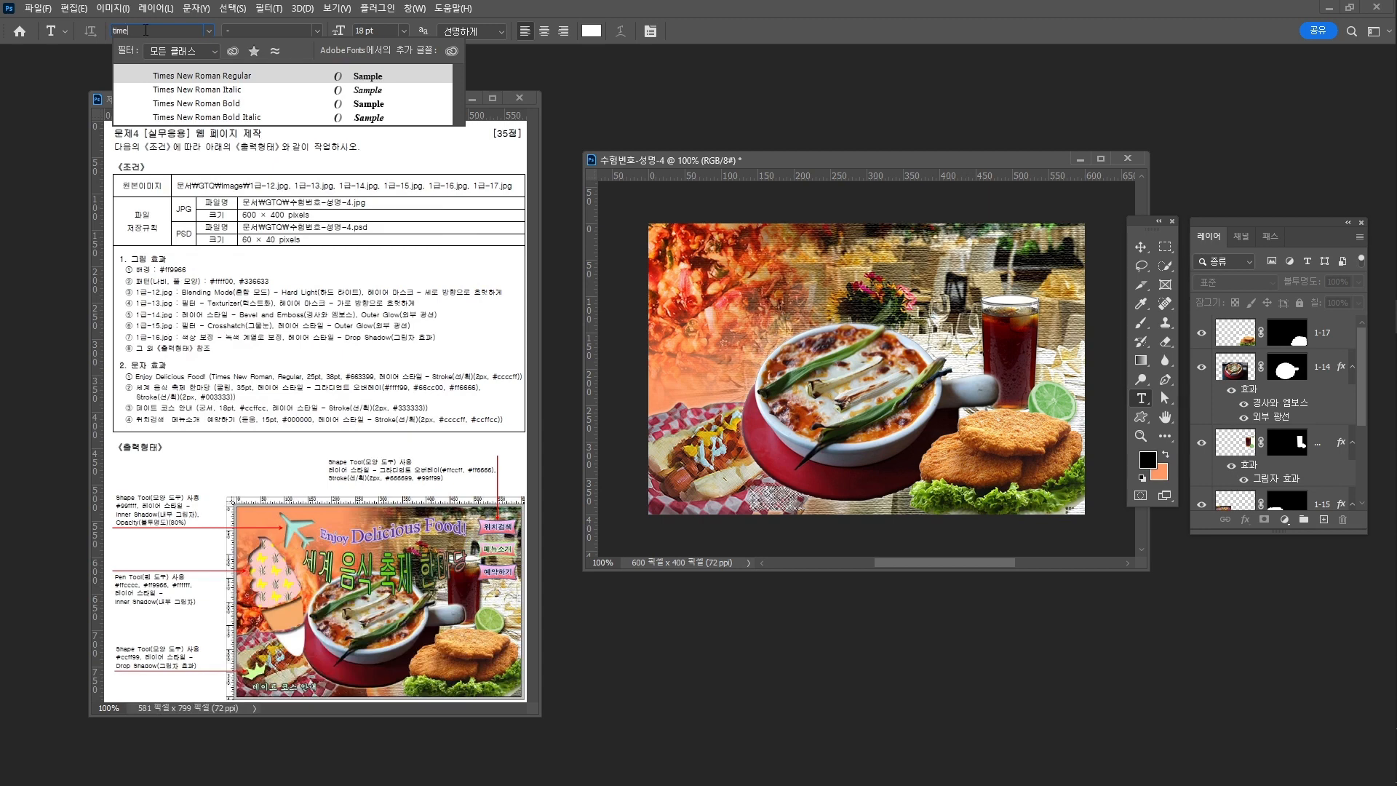
pyautogui.press('Return')
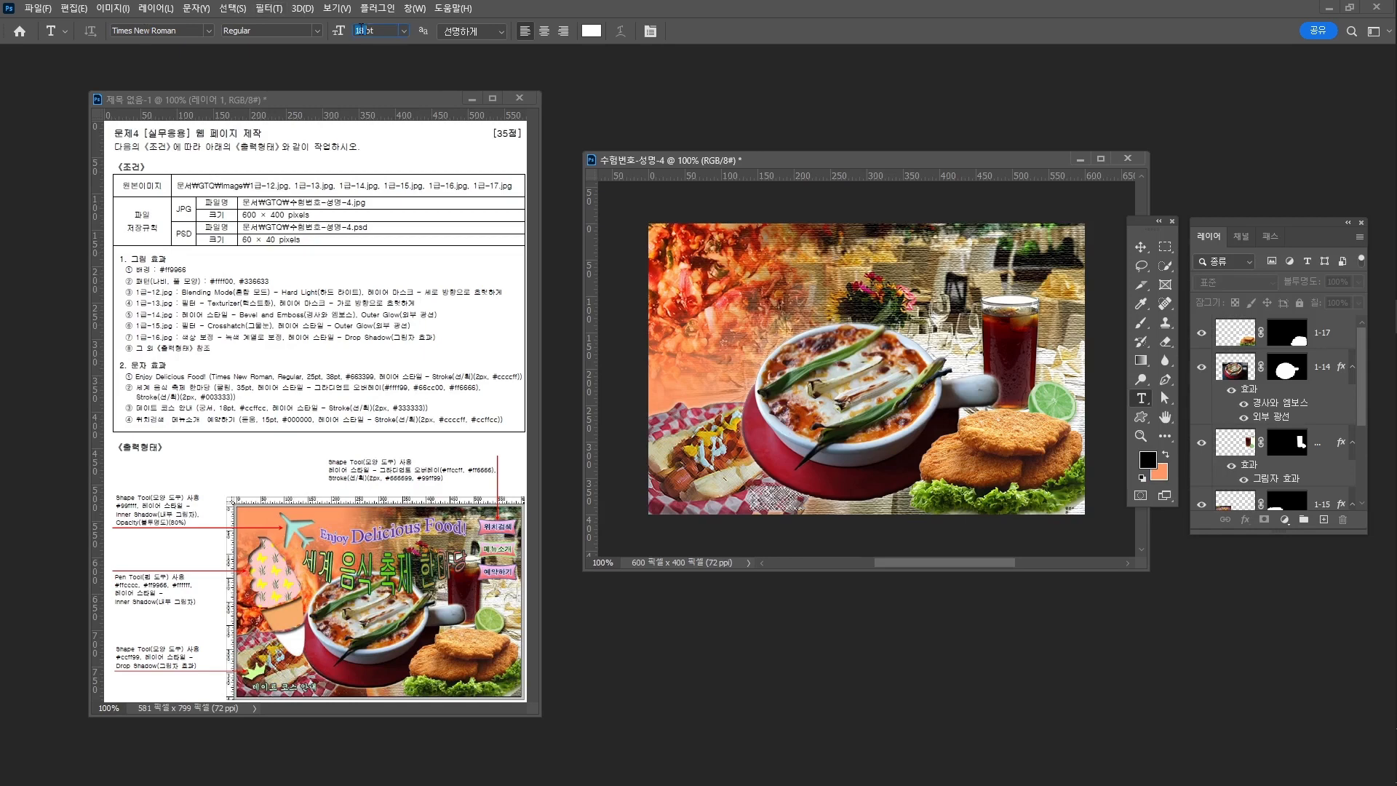
pyautogui.write('25')
pyautogui.click(714, 294)
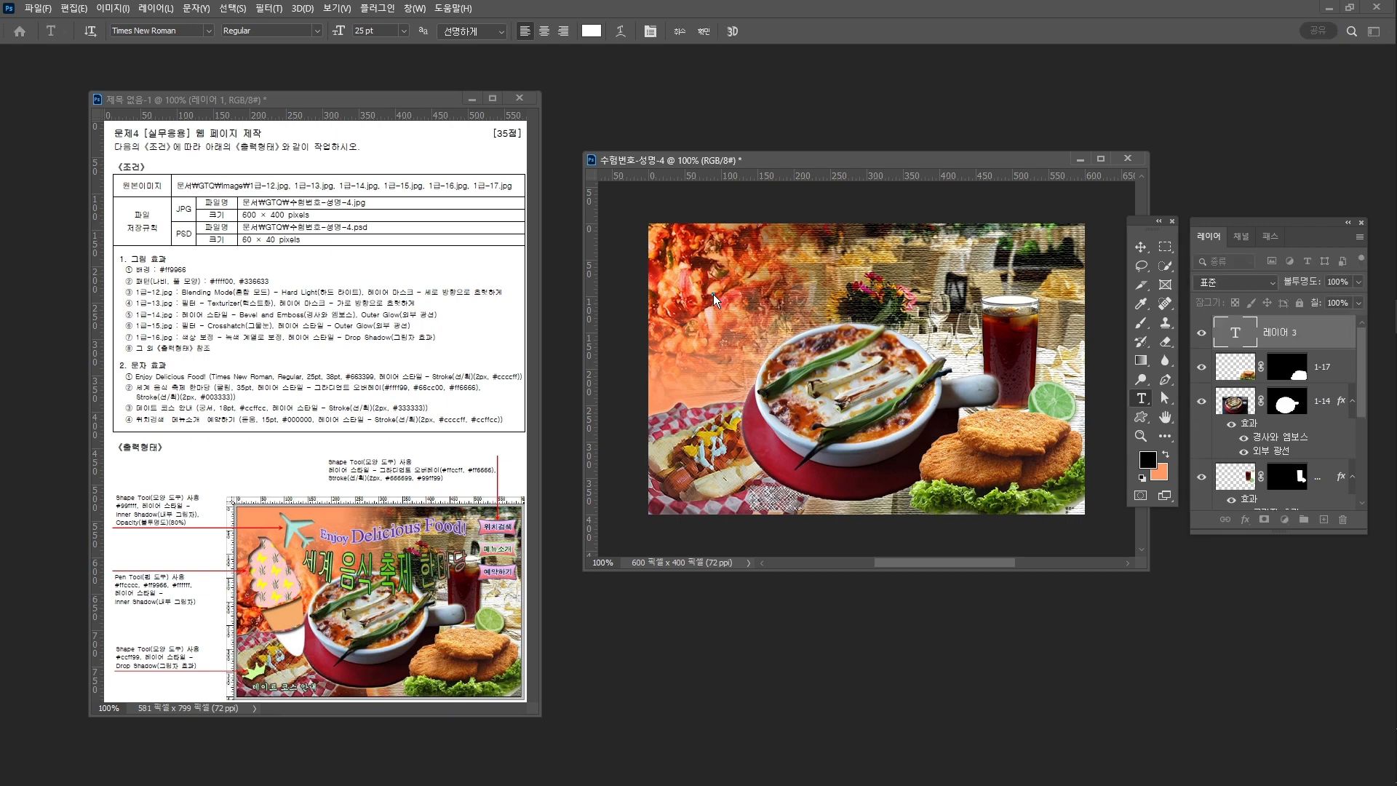
pyautogui.write('Enjoy Delicious Food!')
# Step: Set the words "Delicious Food!" to 38 pt and commit the text
pyautogui.moveTo(762, 287); pyautogui.dragTo(891, 290)
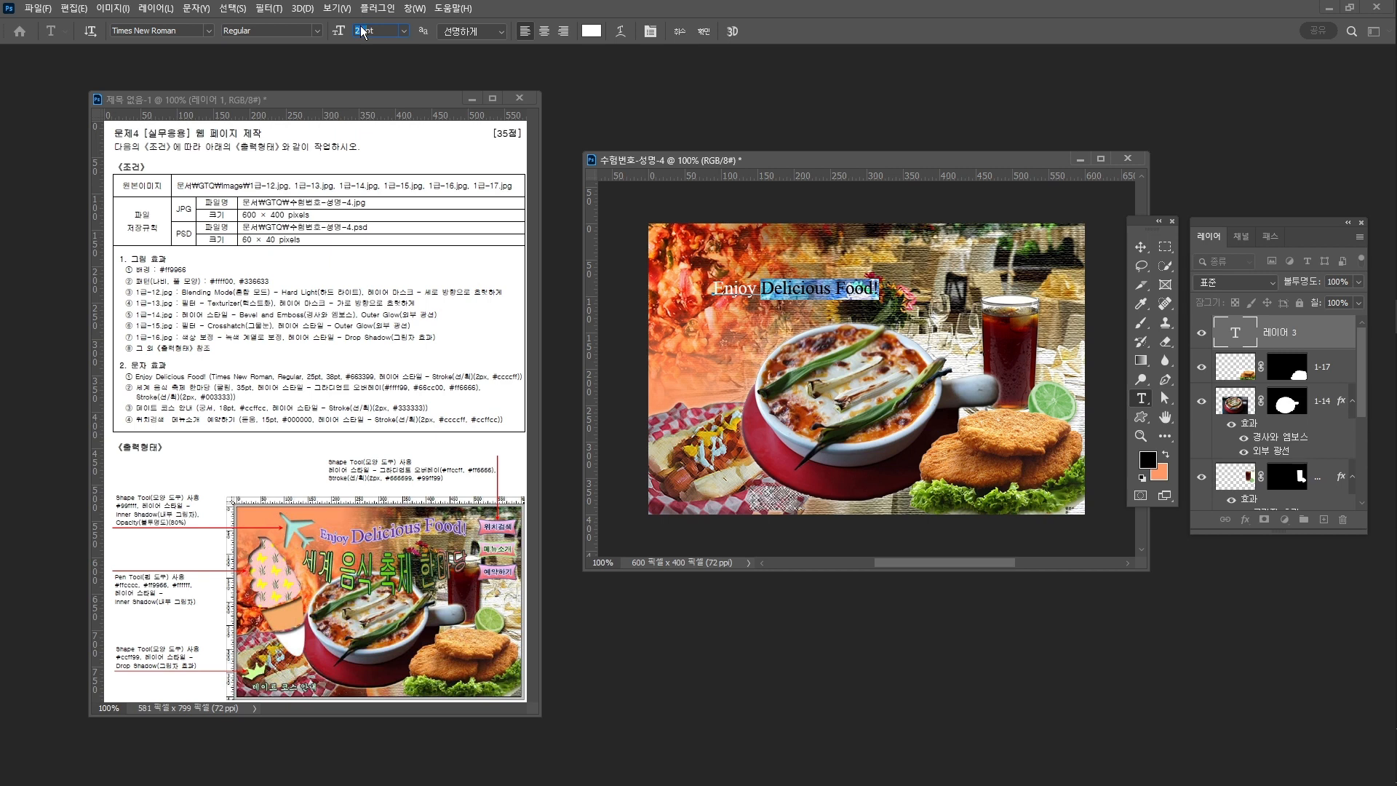
pyautogui.write('38')
pyautogui.press('Return')
pyautogui.click(844, 295)
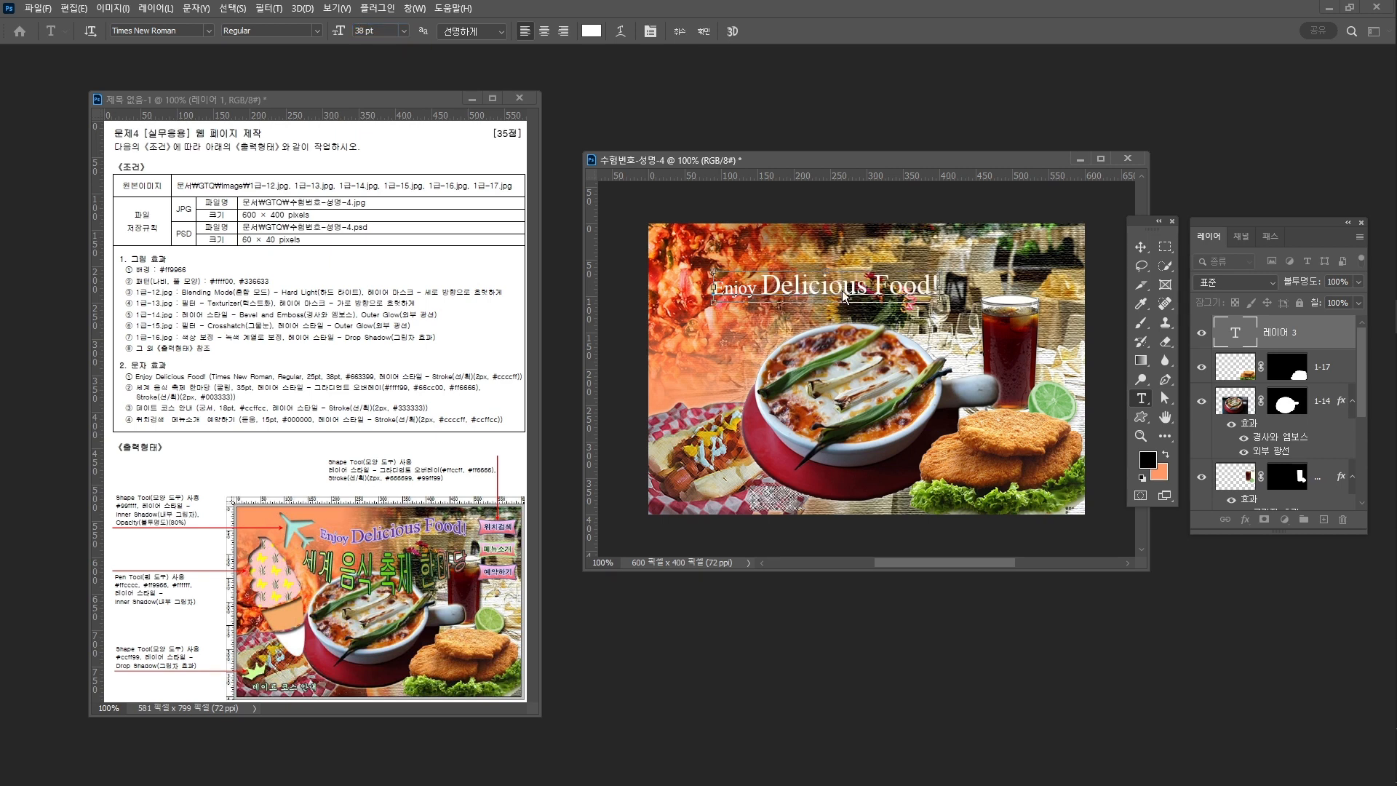
pyautogui.hotkey('ctrl', 'Return')
# Step: Set the colour of the "Enjoy Delicious Food!" text to #663399
pyautogui.moveTo(322, 385)
pyautogui.mouseDown()
pyautogui.moveTo(375, 391)
pyautogui.moveTo(357, 387)
pyautogui.moveTo(392, 396)
pyautogui.mouseUp()
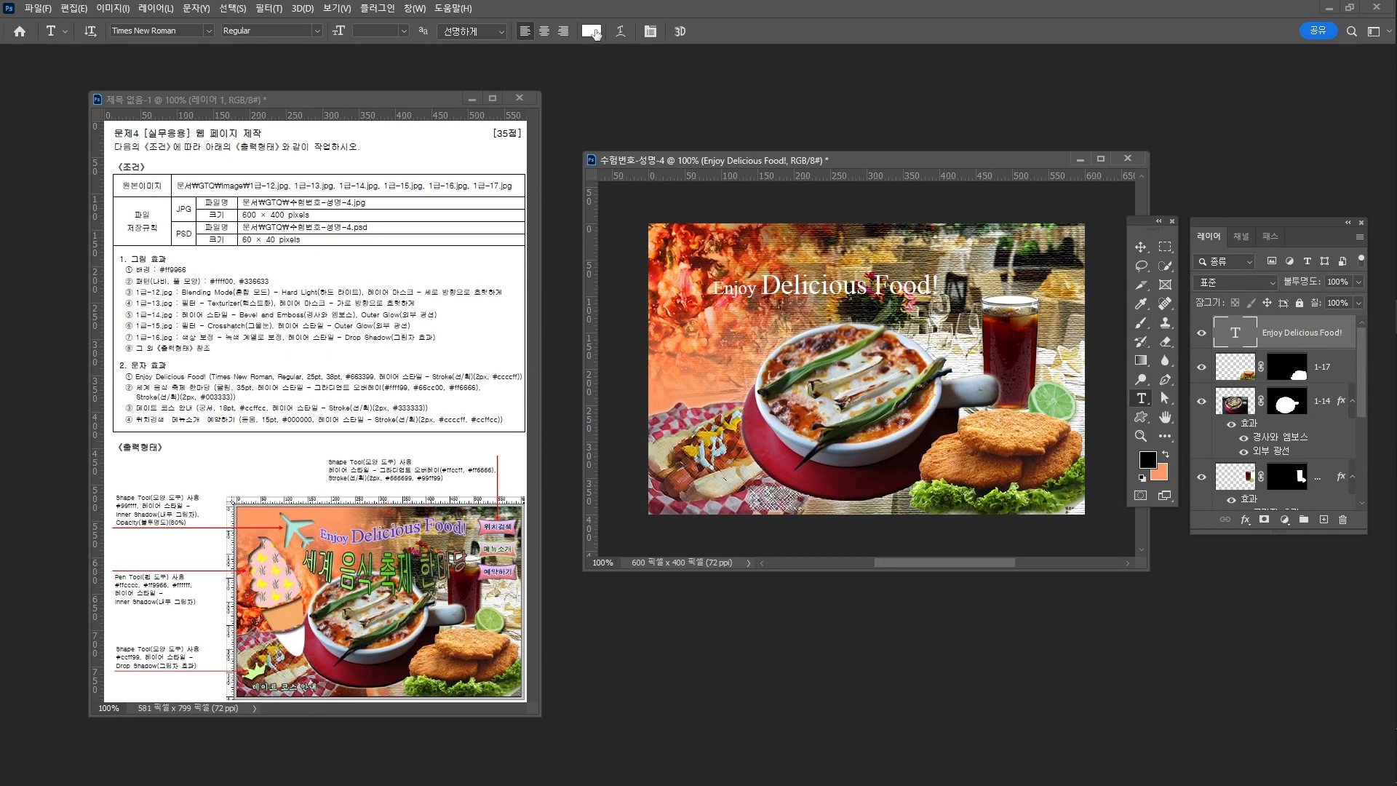
pyautogui.click(590, 31)
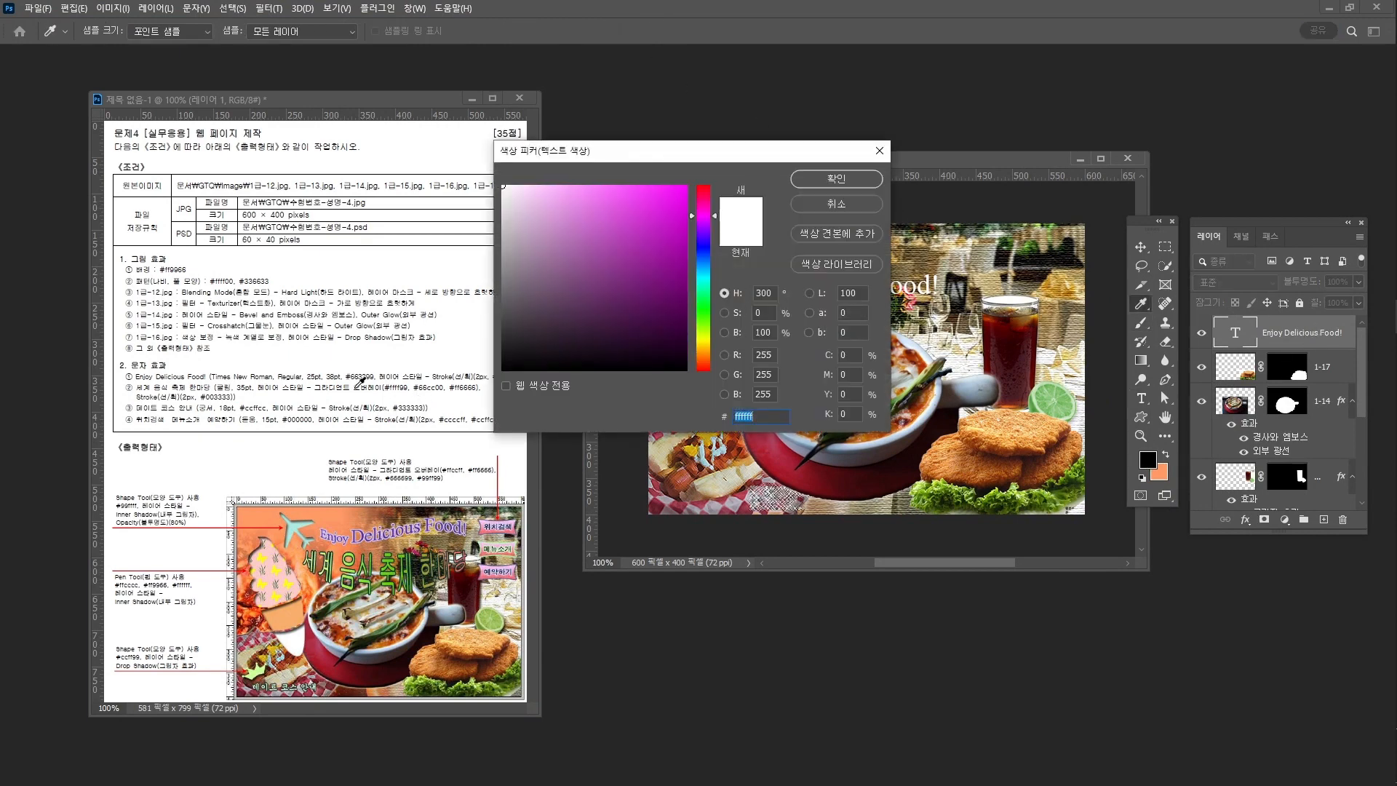
pyautogui.write('663399')
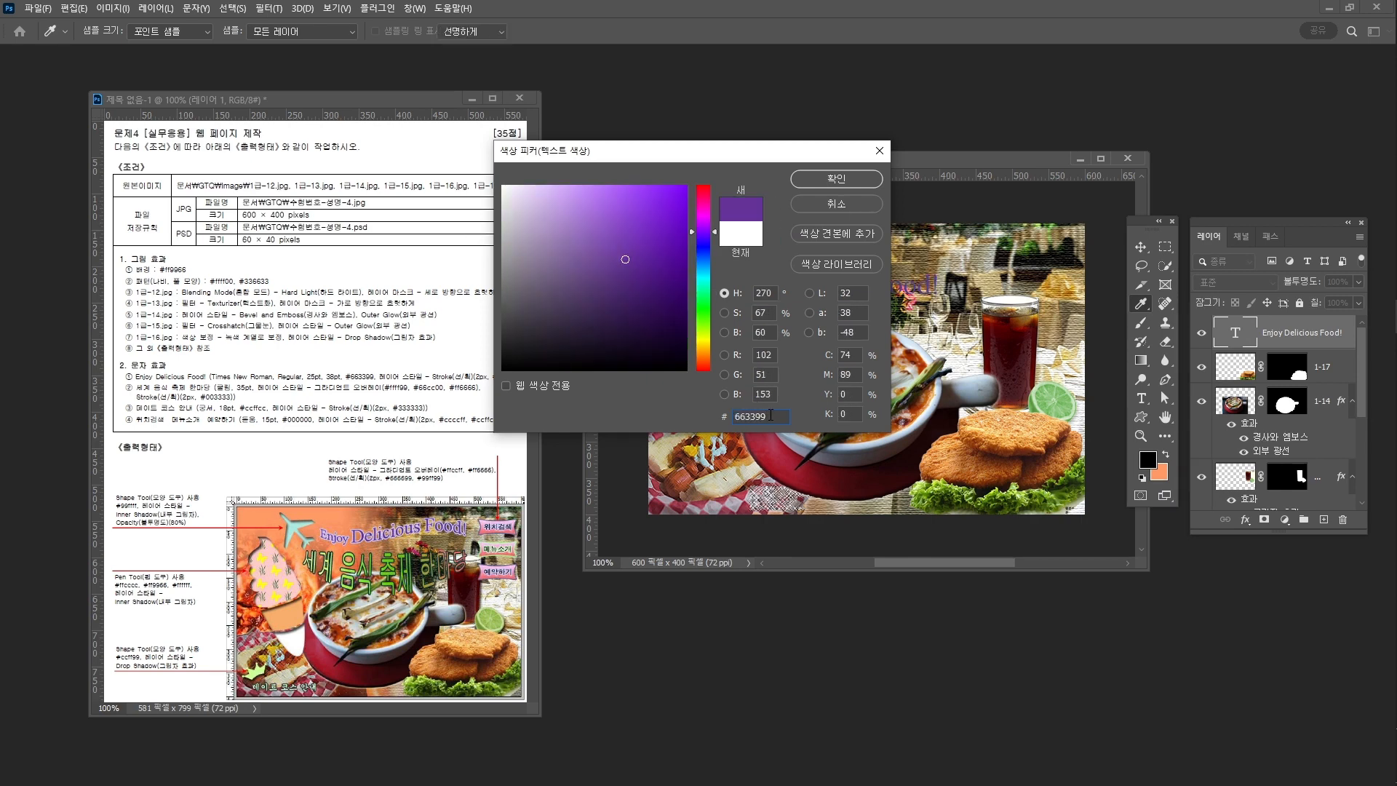
pyautogui.press('Return')
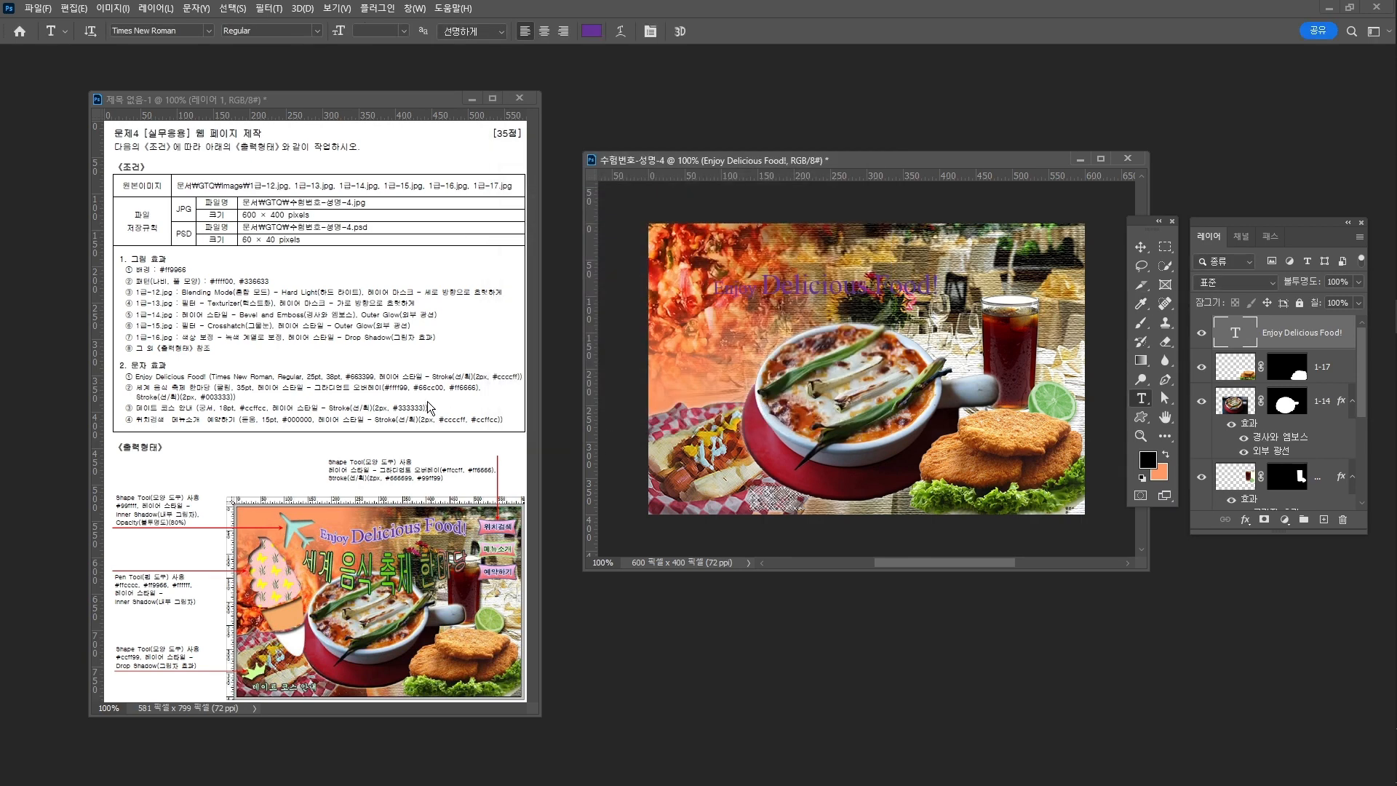
# Step: Add a 2 px outside Stroke layer style in #ccccff to the "Enjoy Delicious Food!" text
pyautogui.click(1246, 521)
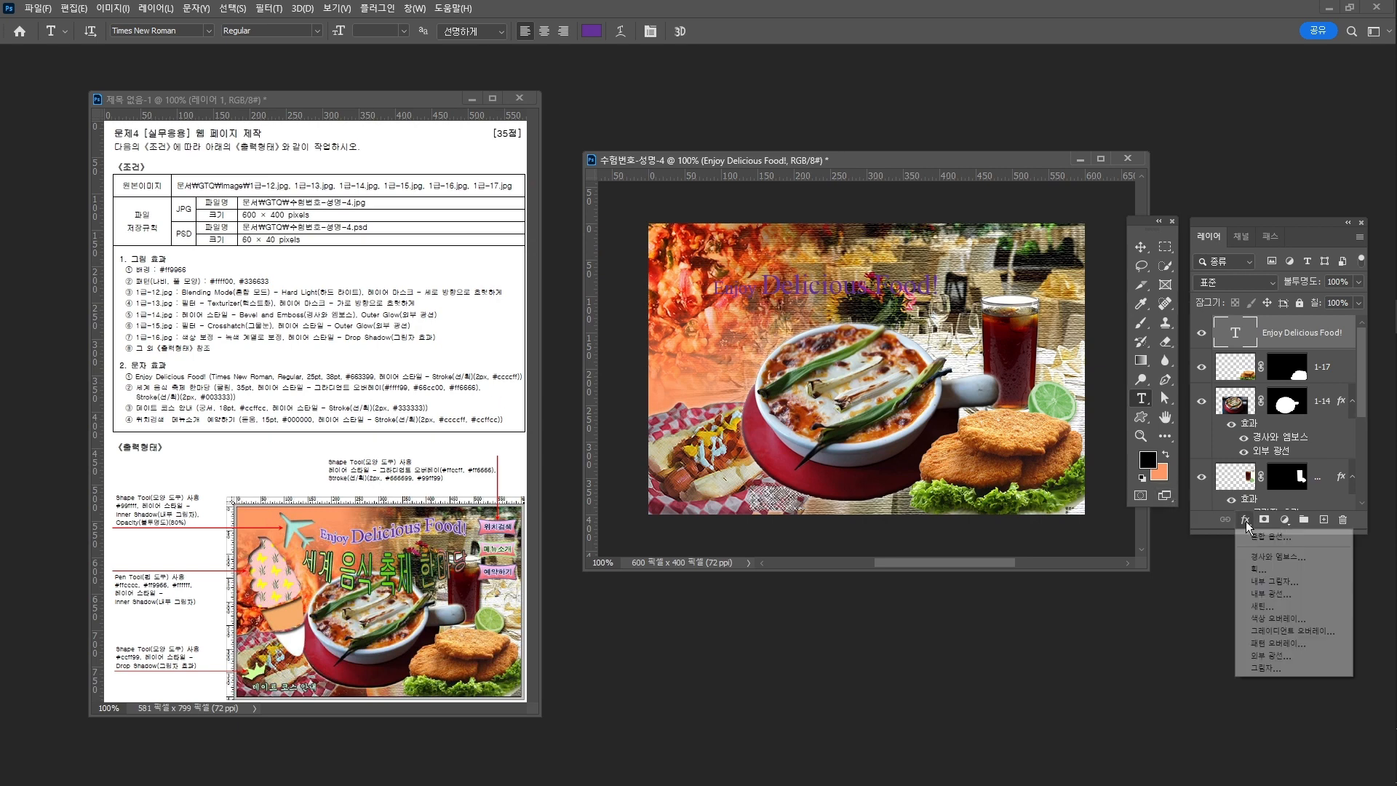
pyautogui.click(1288, 570)
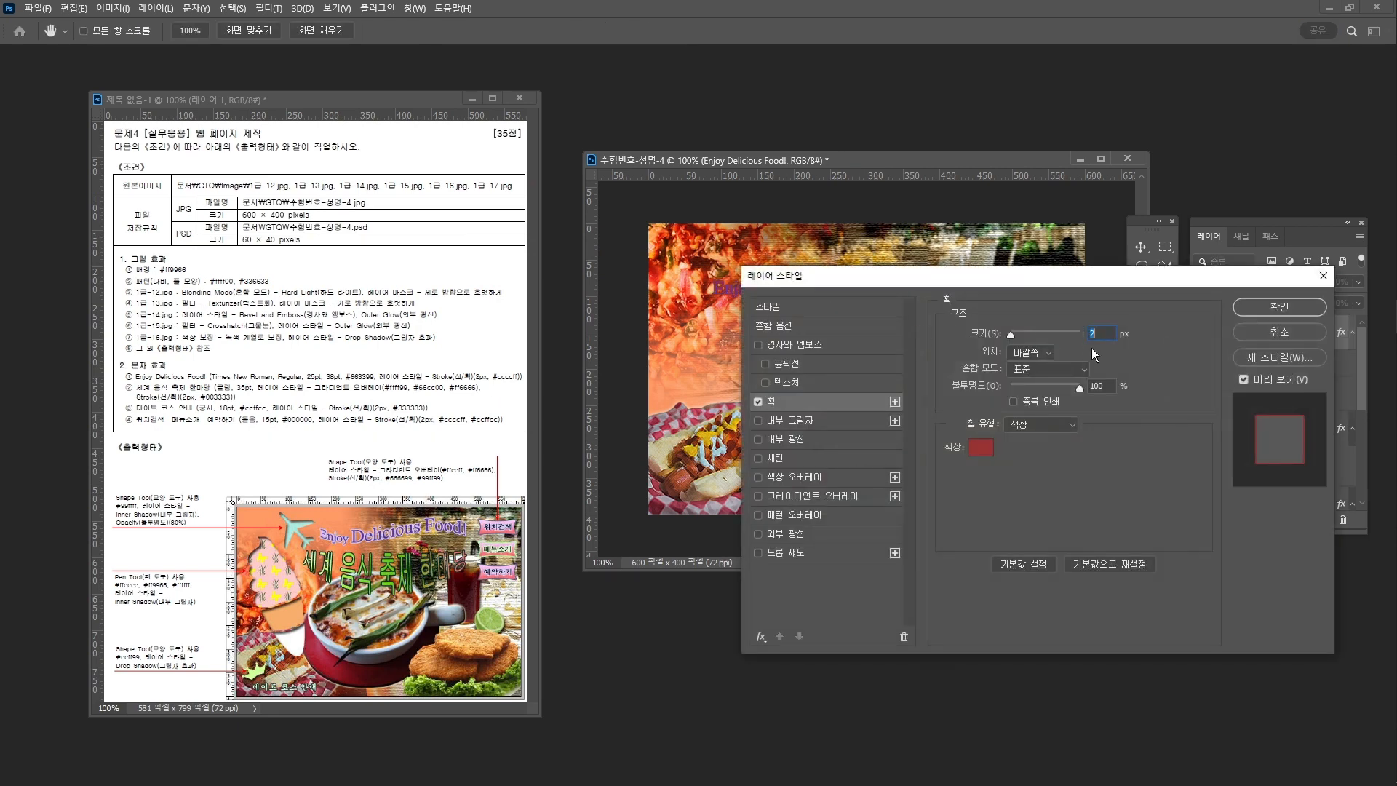
pyautogui.click(979, 451)
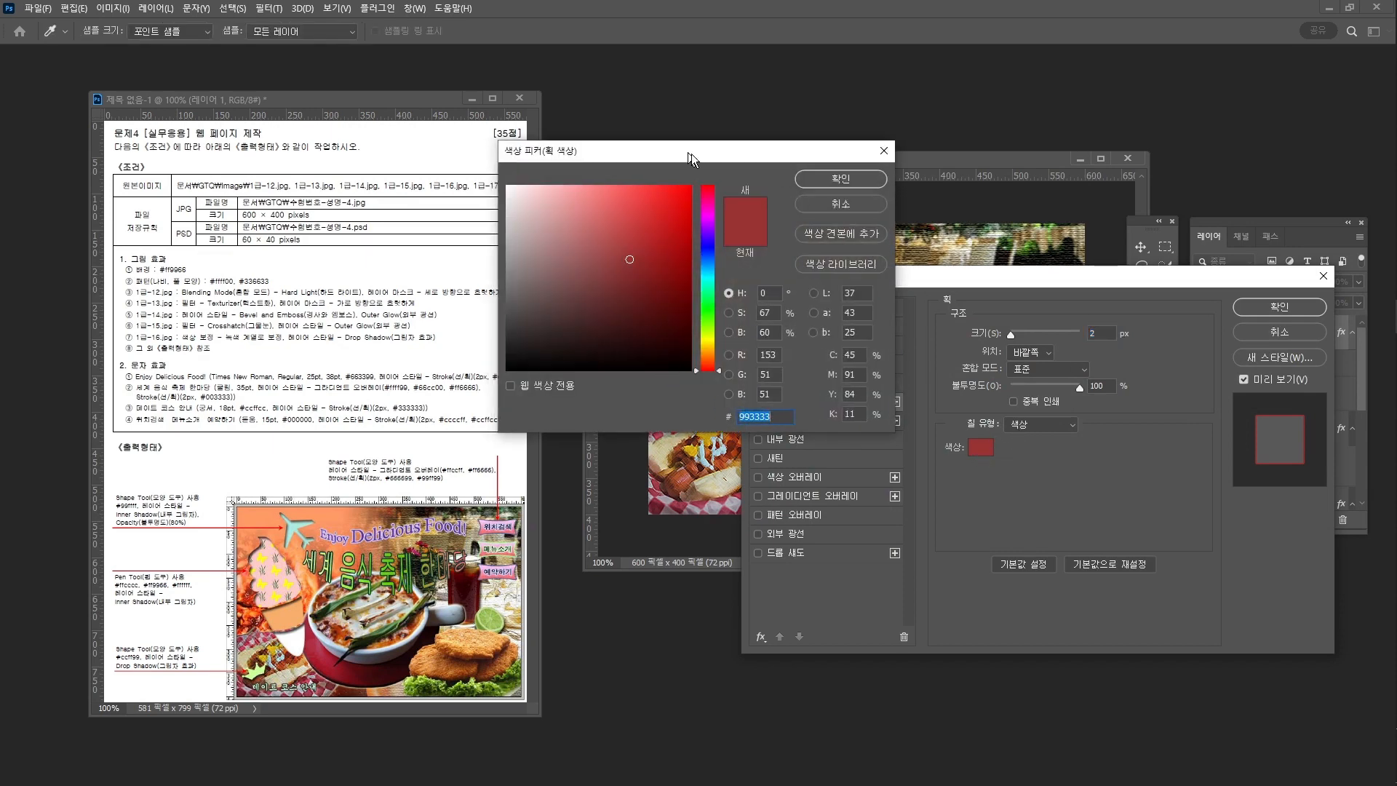
pyautogui.moveTo(691, 154); pyautogui.dragTo(751, 157)
pyautogui.write('cccff')
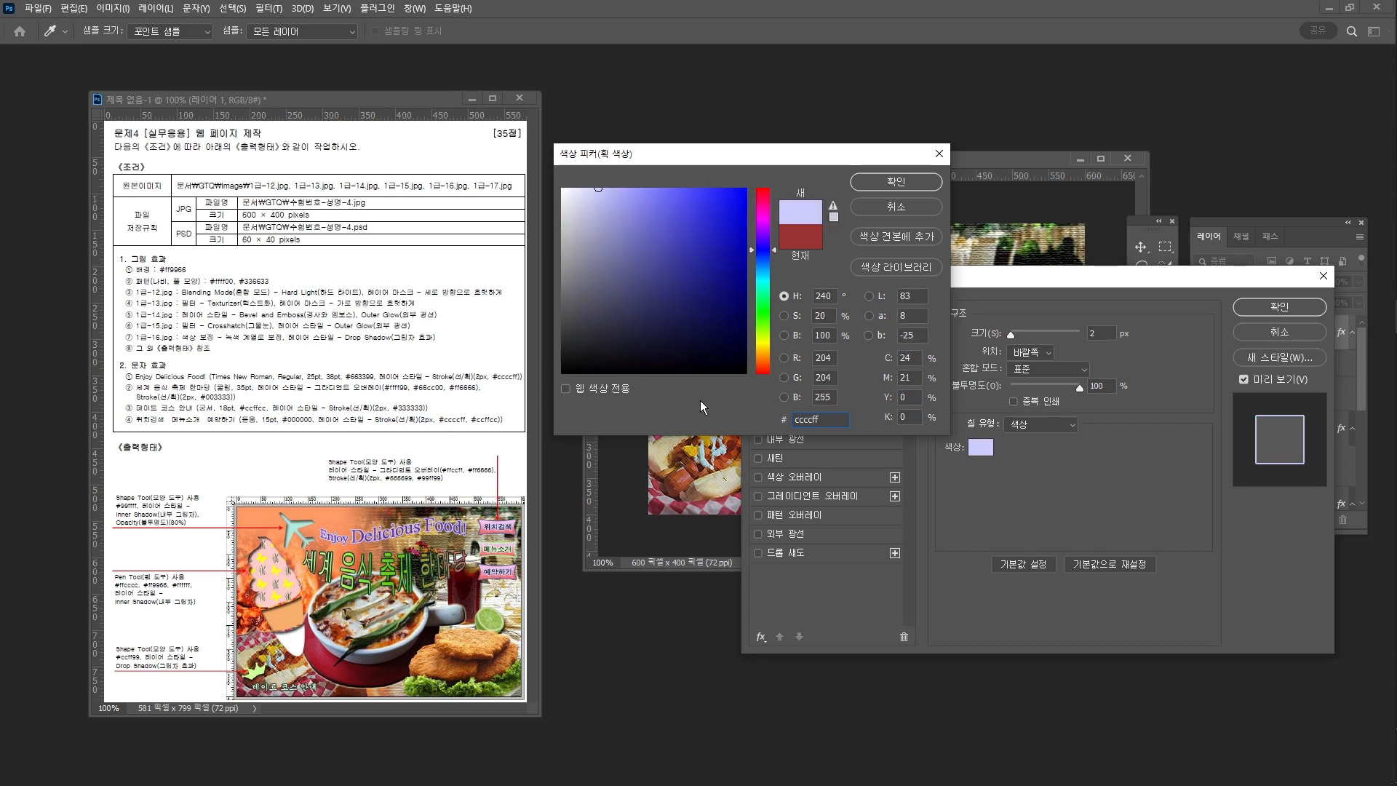
pyautogui.press('Return')
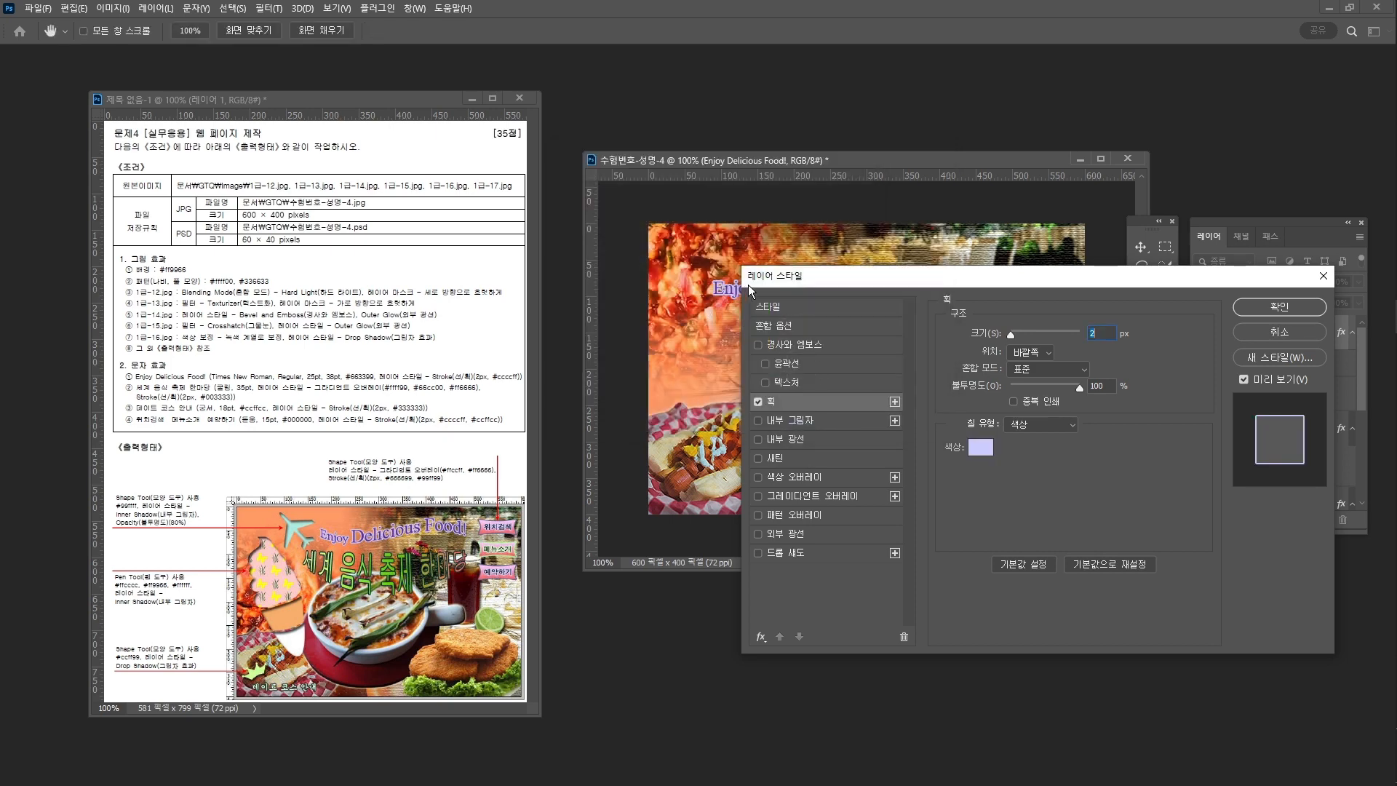
pyautogui.click(1280, 308)
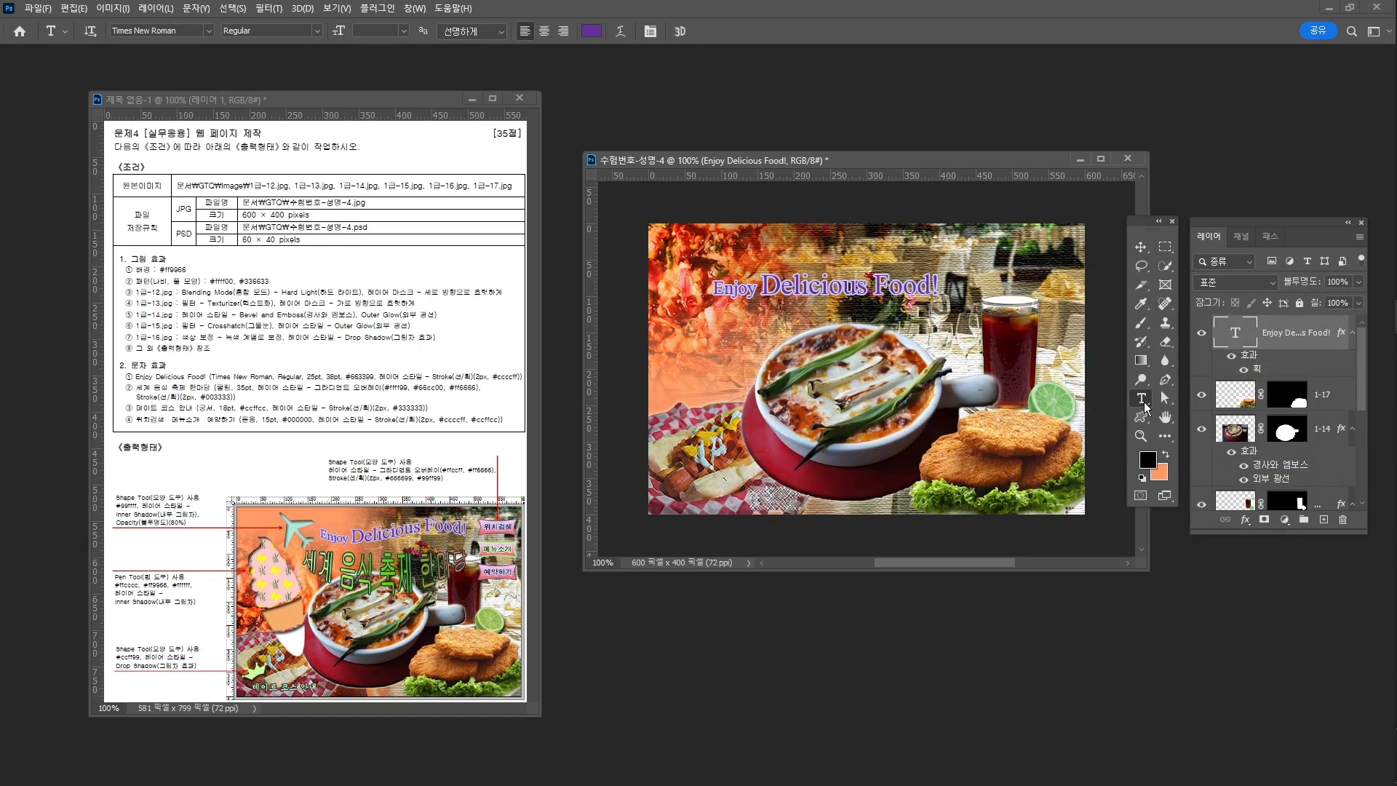
# Step: Warp the "Enjoy Delicious Food!" text with the horizontal Flag (깃발) style and a bend of -40%
pyautogui.click(623, 31)
pyautogui.click(1003, 103)
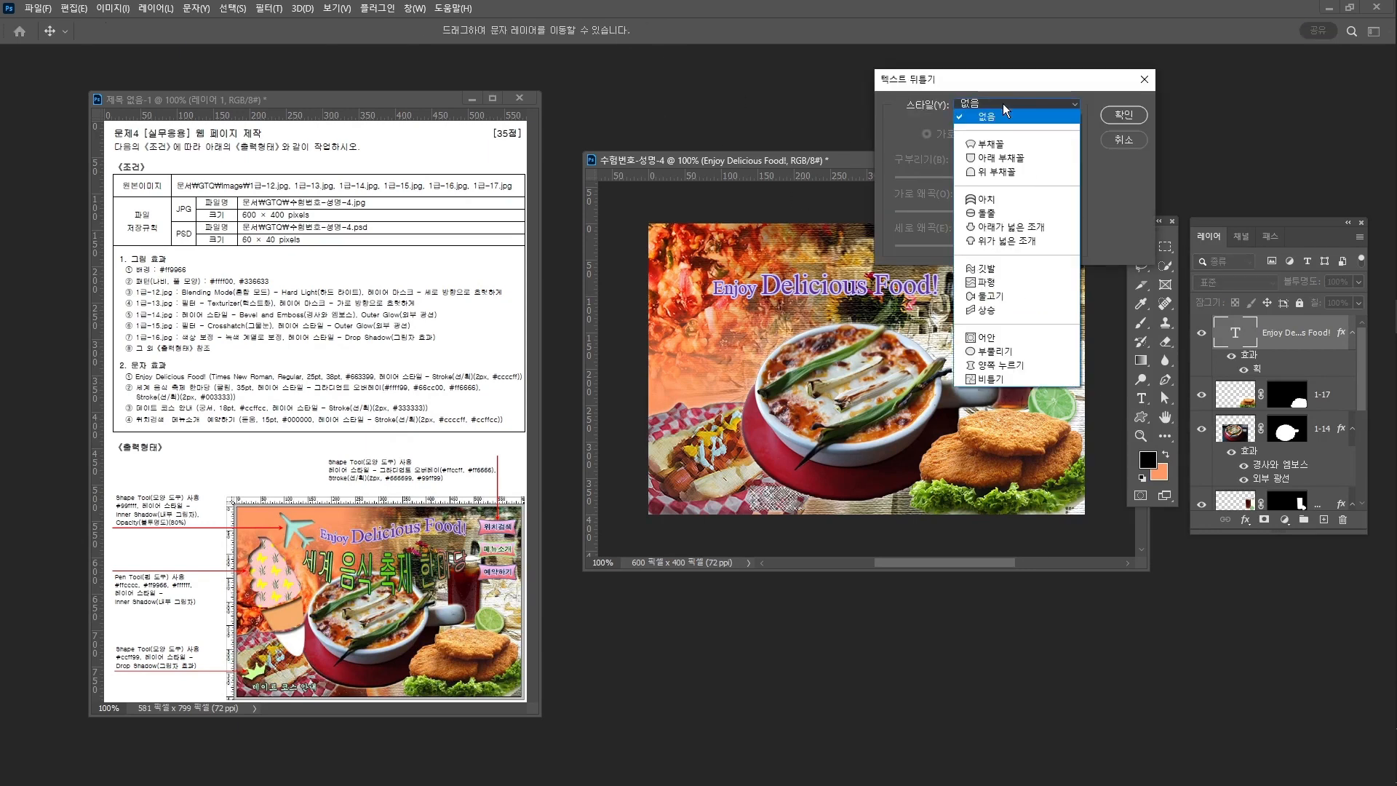
pyautogui.click(1007, 266)
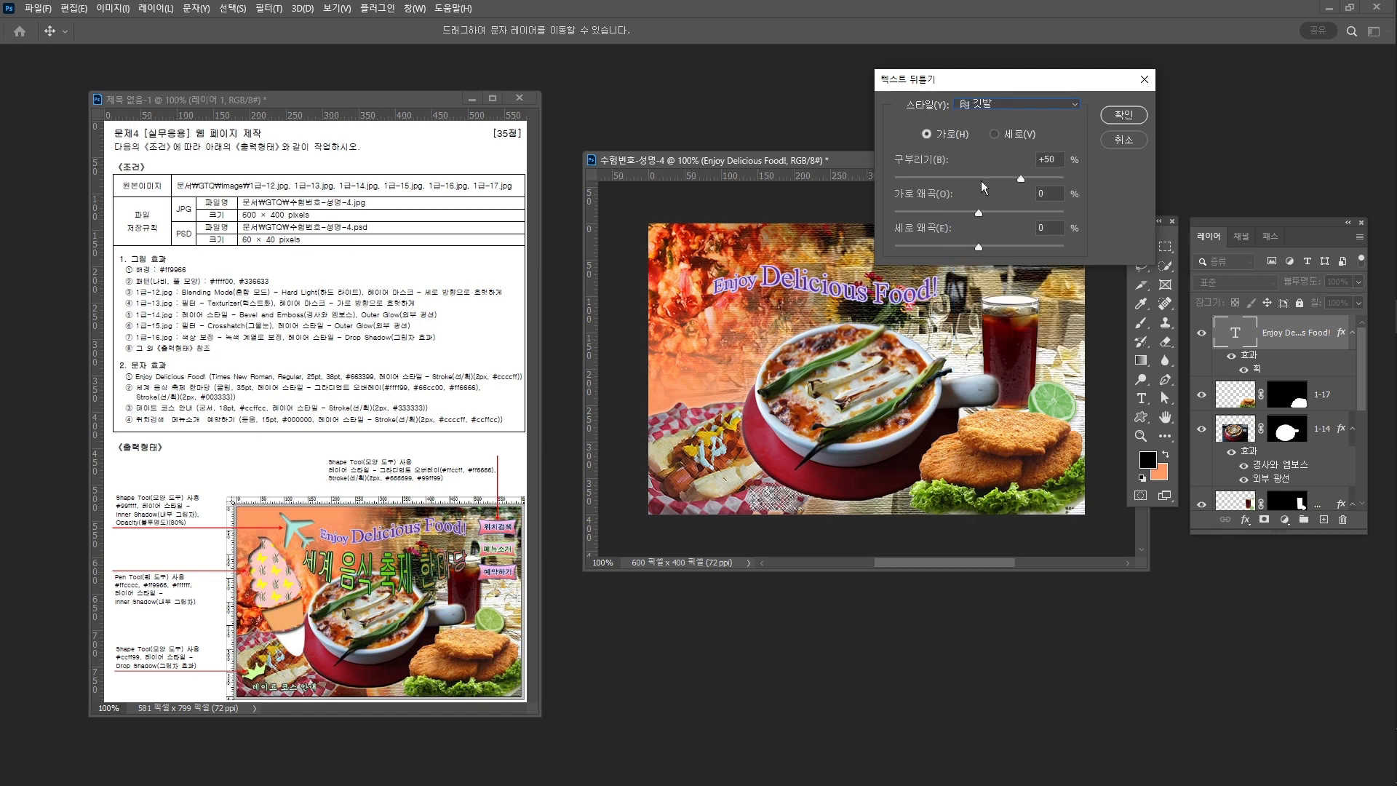
pyautogui.moveTo(967, 176); pyautogui.dragTo(946, 175)
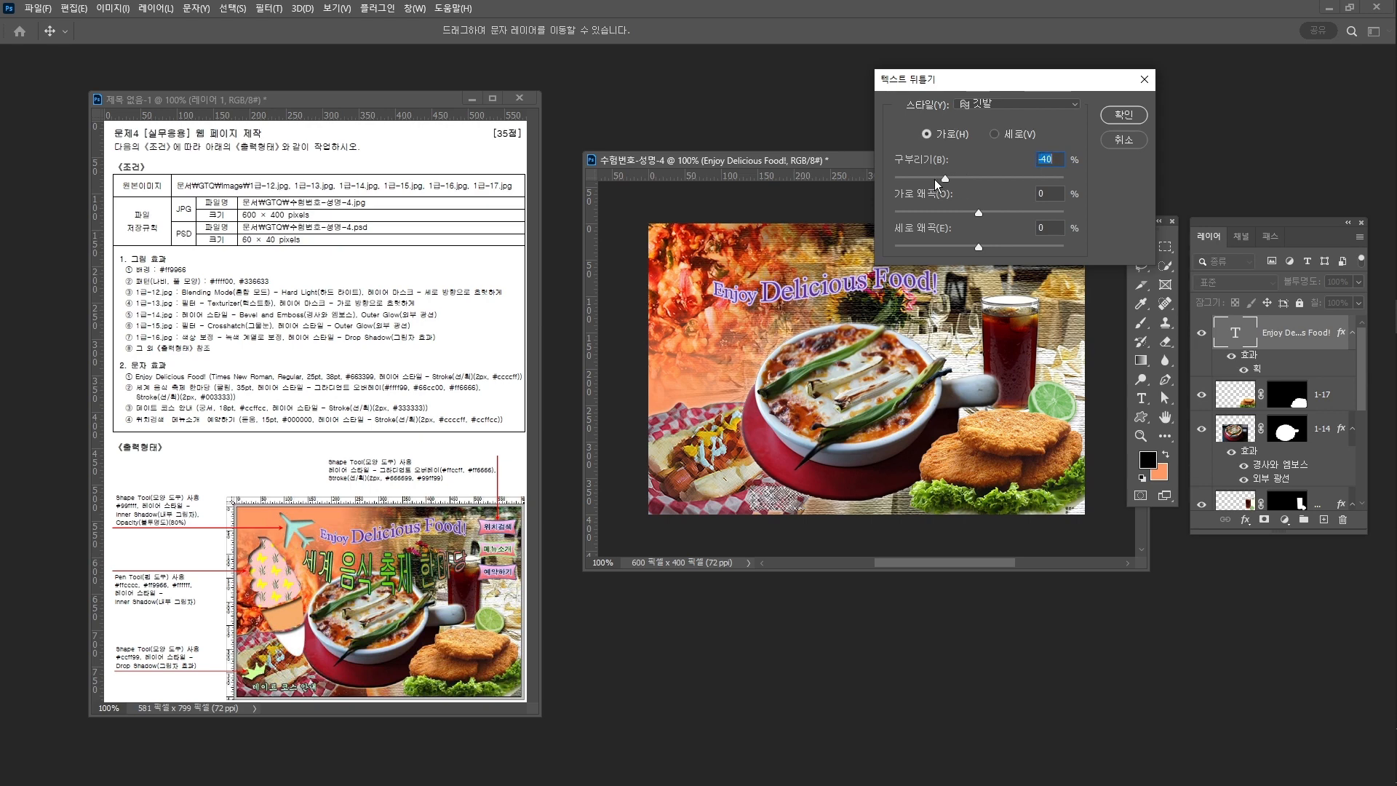
pyautogui.click(1124, 114)
# Step: Move the warped title up and right to about X 325, Y 56 px, matching the sample layout
pyautogui.hotkey('ctrl', 't')
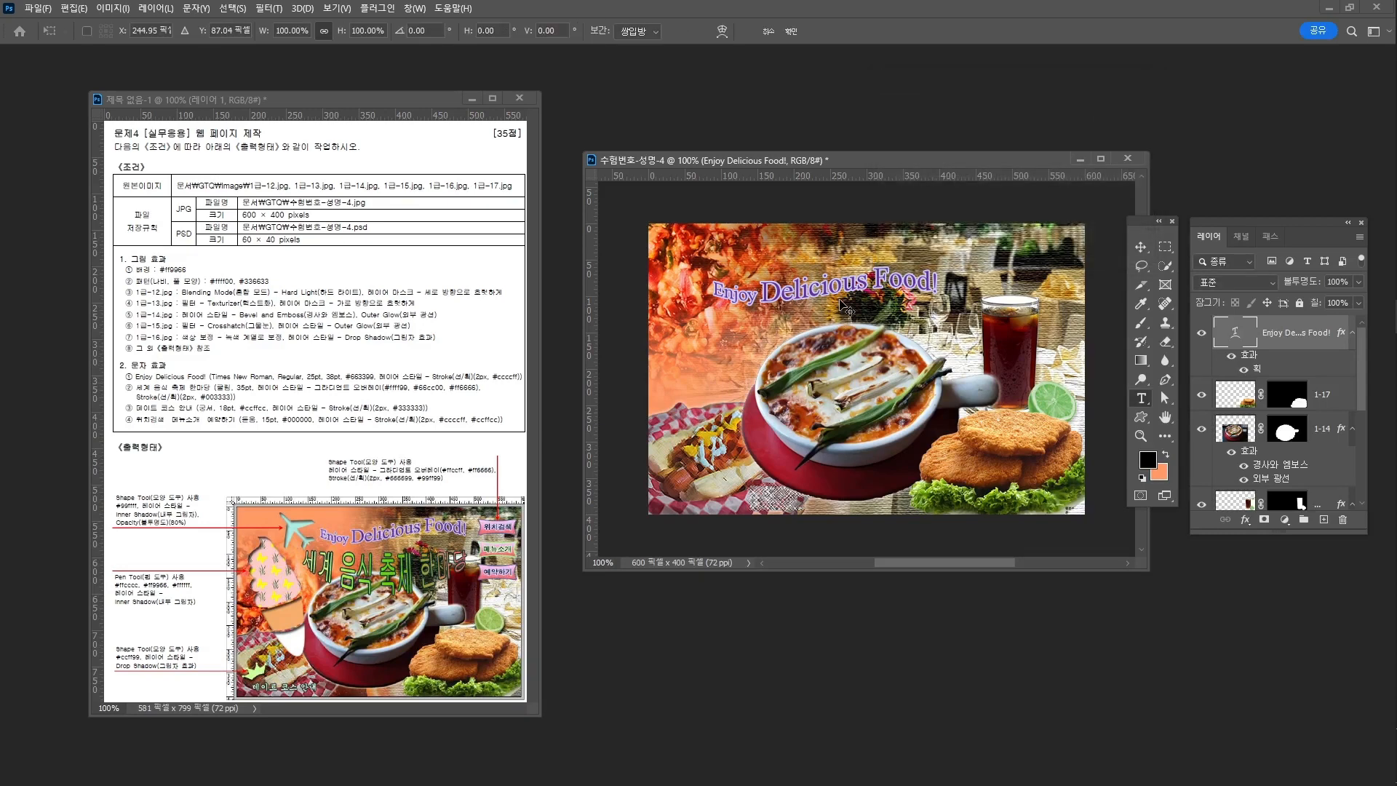
pyautogui.moveTo(845, 288); pyautogui.dragTo(859, 275)
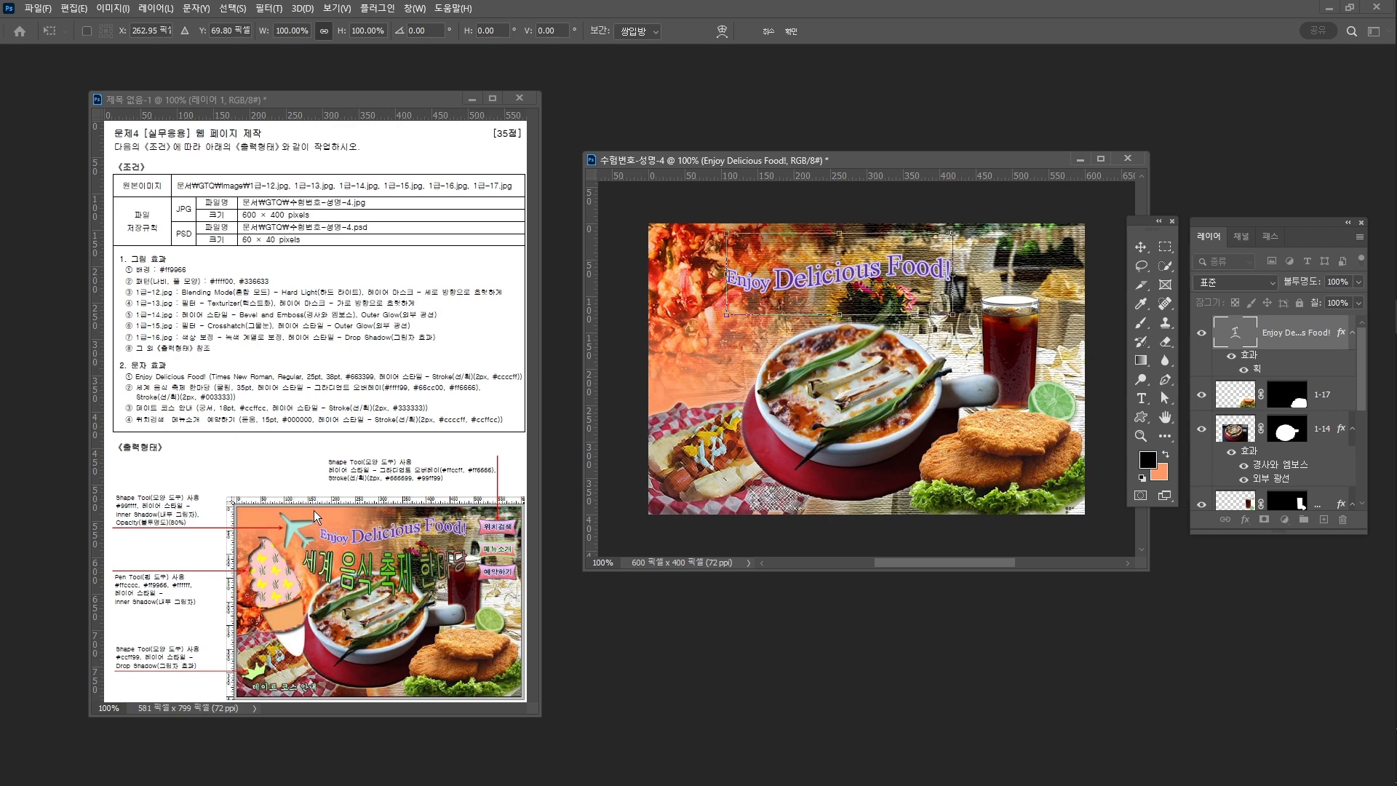
pyautogui.moveTo(810, 292); pyautogui.dragTo(855, 288)
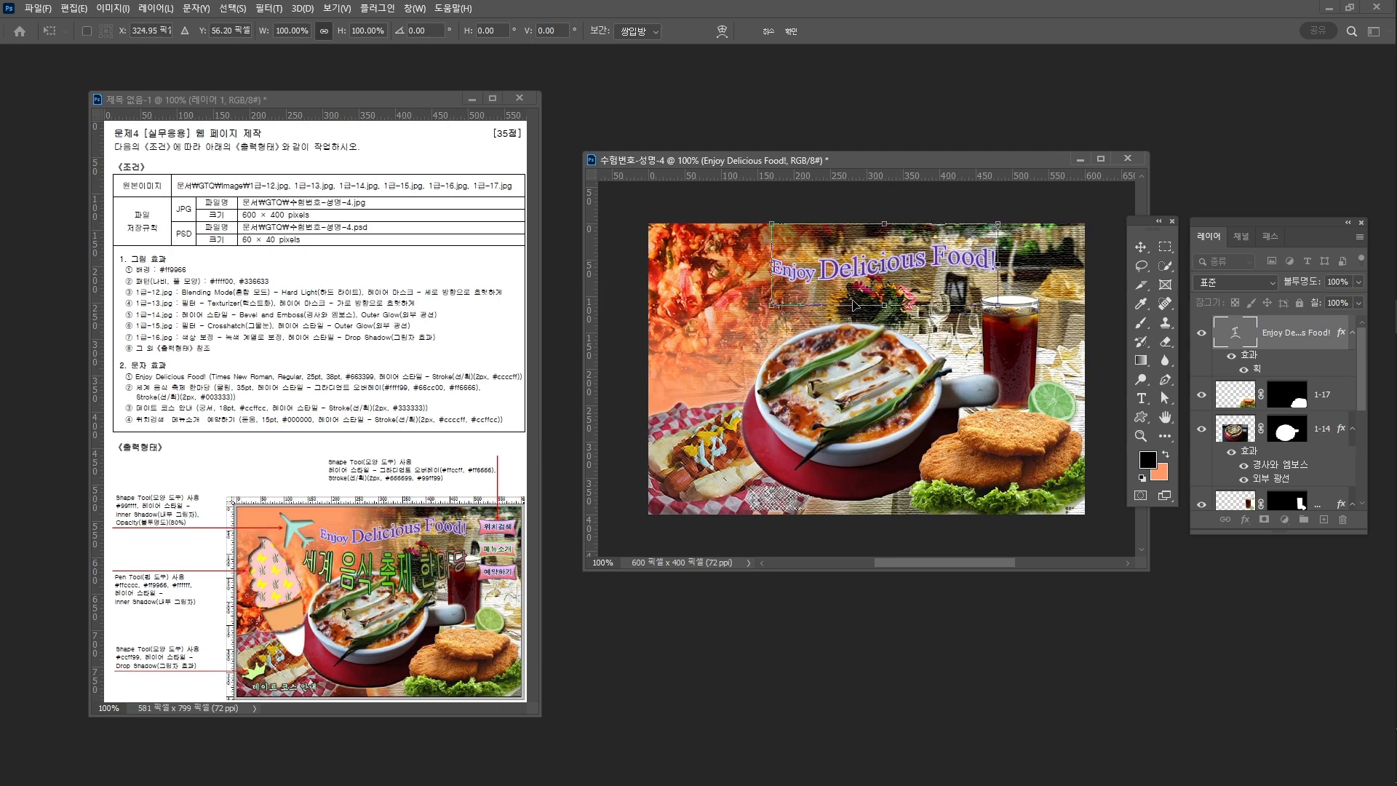
pyautogui.press('Return')
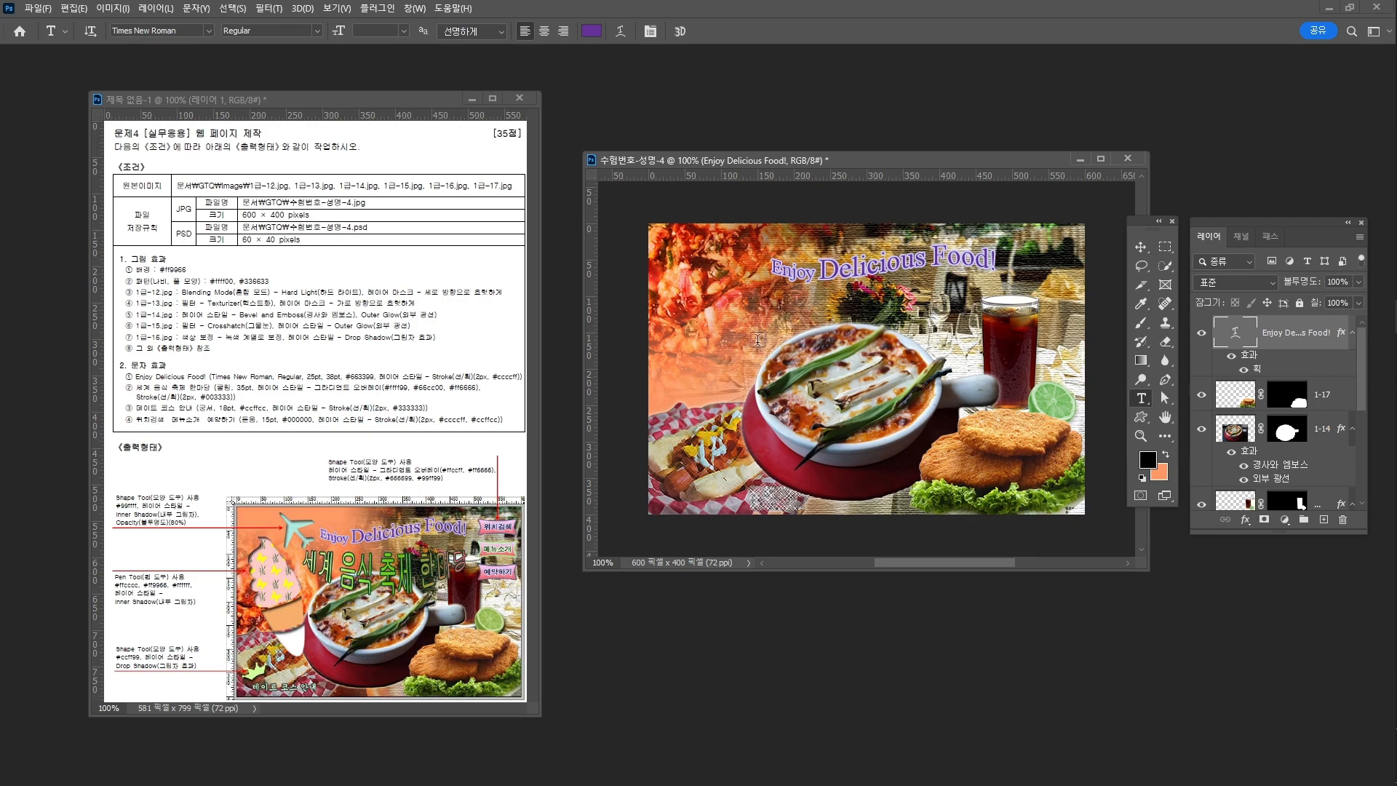
pyautogui.hotkey('ctrl', '1')
pyautogui.click(176, 394)
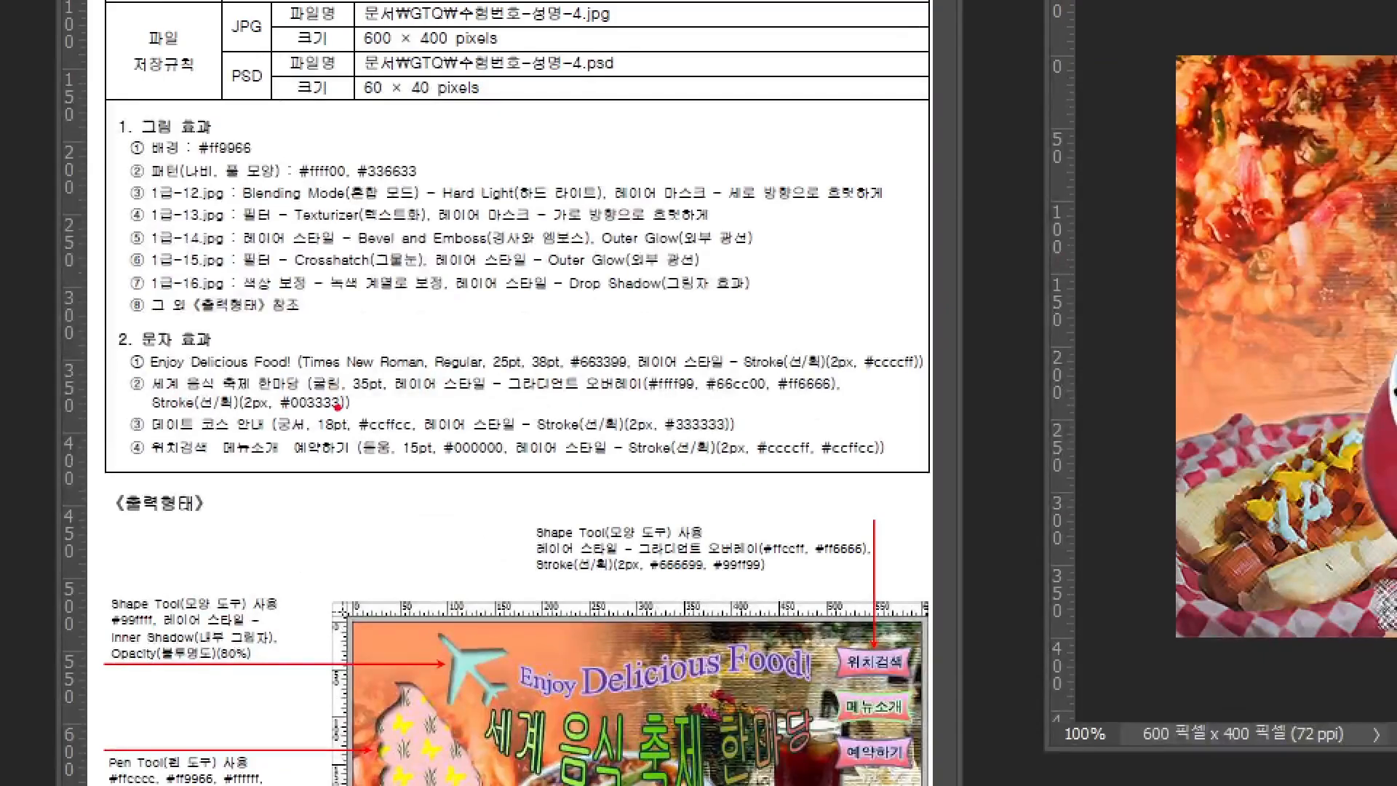
pyautogui.moveTo(337, 407)
pyautogui.mouseDown()
pyautogui.moveTo(238, 410)
pyautogui.moveTo(140, 365)
pyautogui.moveTo(270, 459)
pyautogui.mouseUp()
pyautogui.press('Escape')
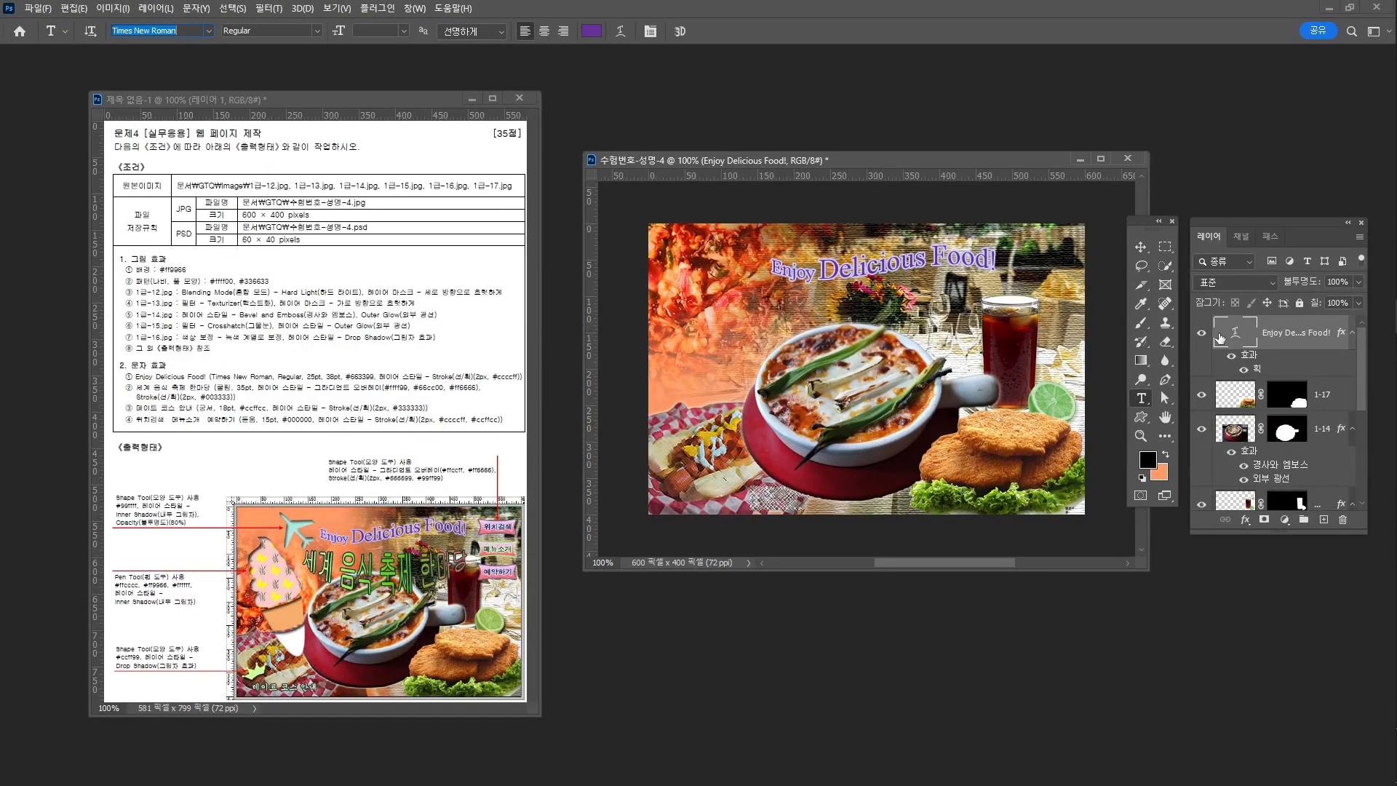
# Step: Switch to the Move tool and deselect the "Enjoy Delicious Food!" text layer
pyautogui.write('v')
pyautogui.press('Escape')
pyautogui.click(1142, 249)
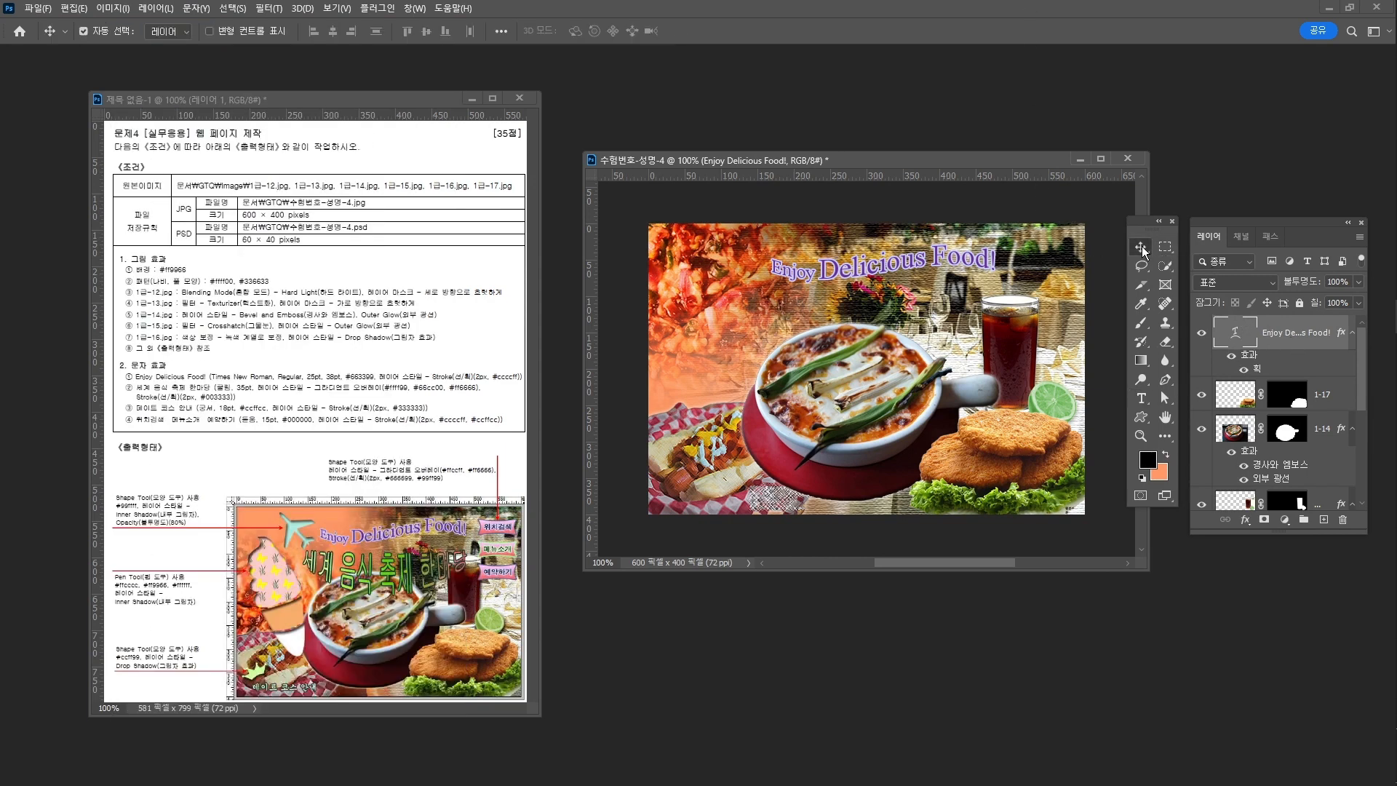
pyautogui.click(987, 208)
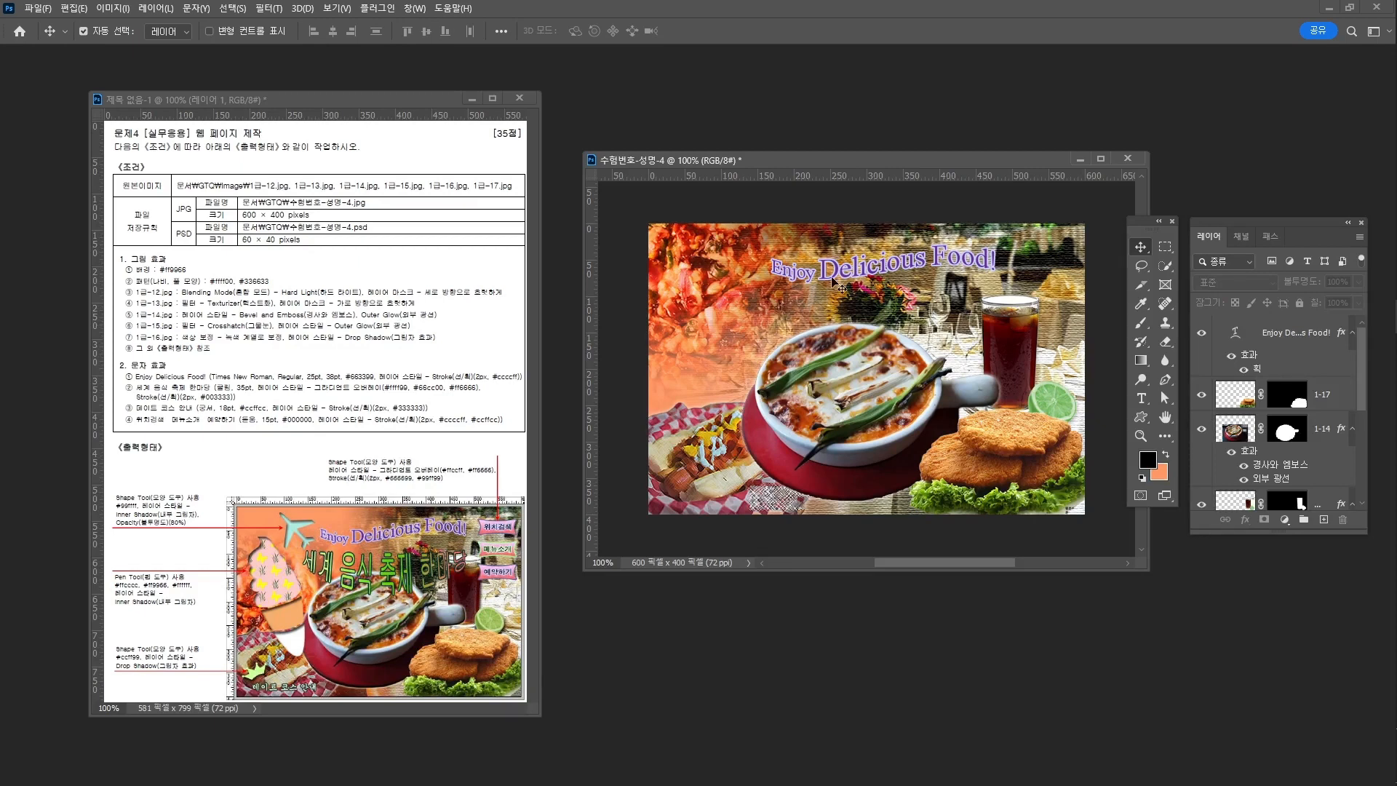
# Step: Set up the Type tool for new text with the 굴림 font at 35 pt
pyautogui.press('t')
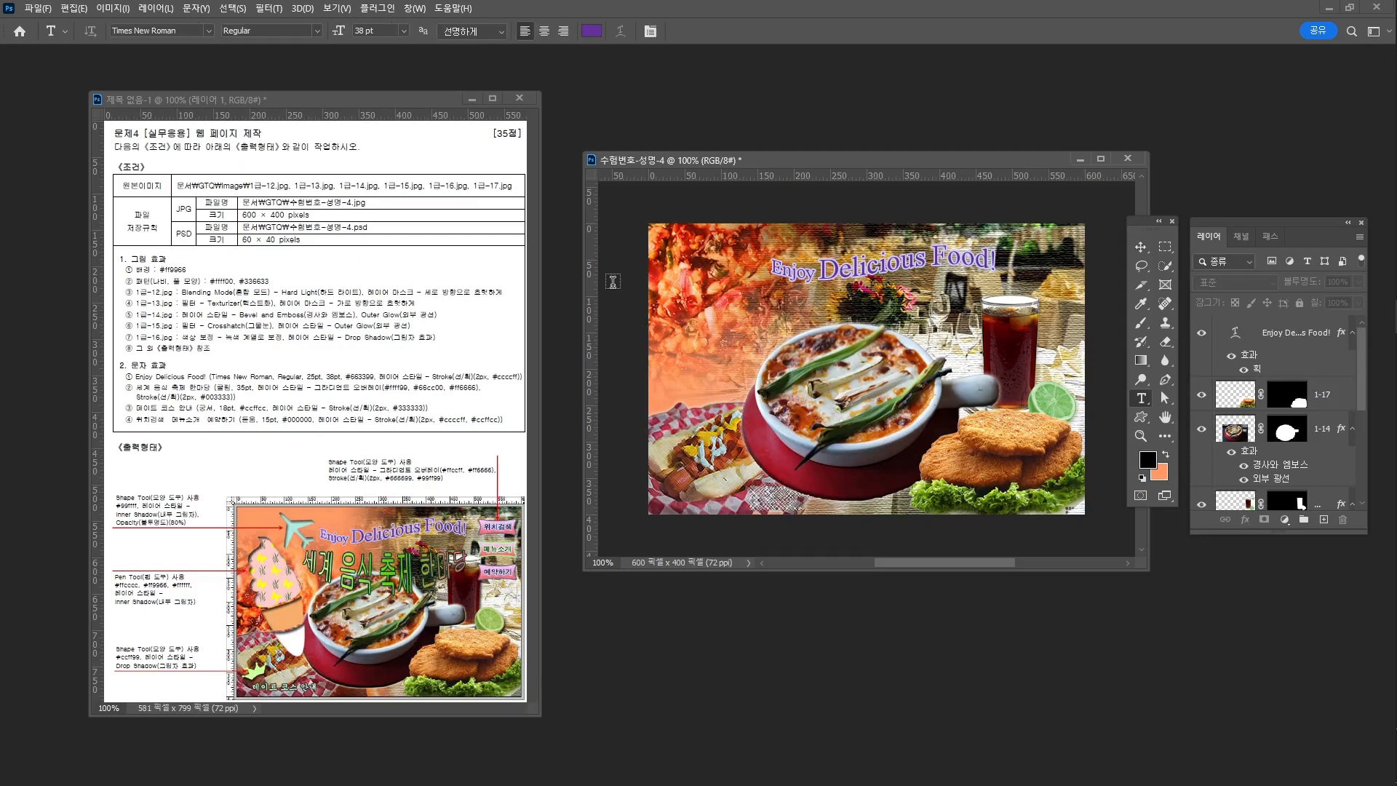
pyautogui.click(140, 30)
pyautogui.write('굴림')
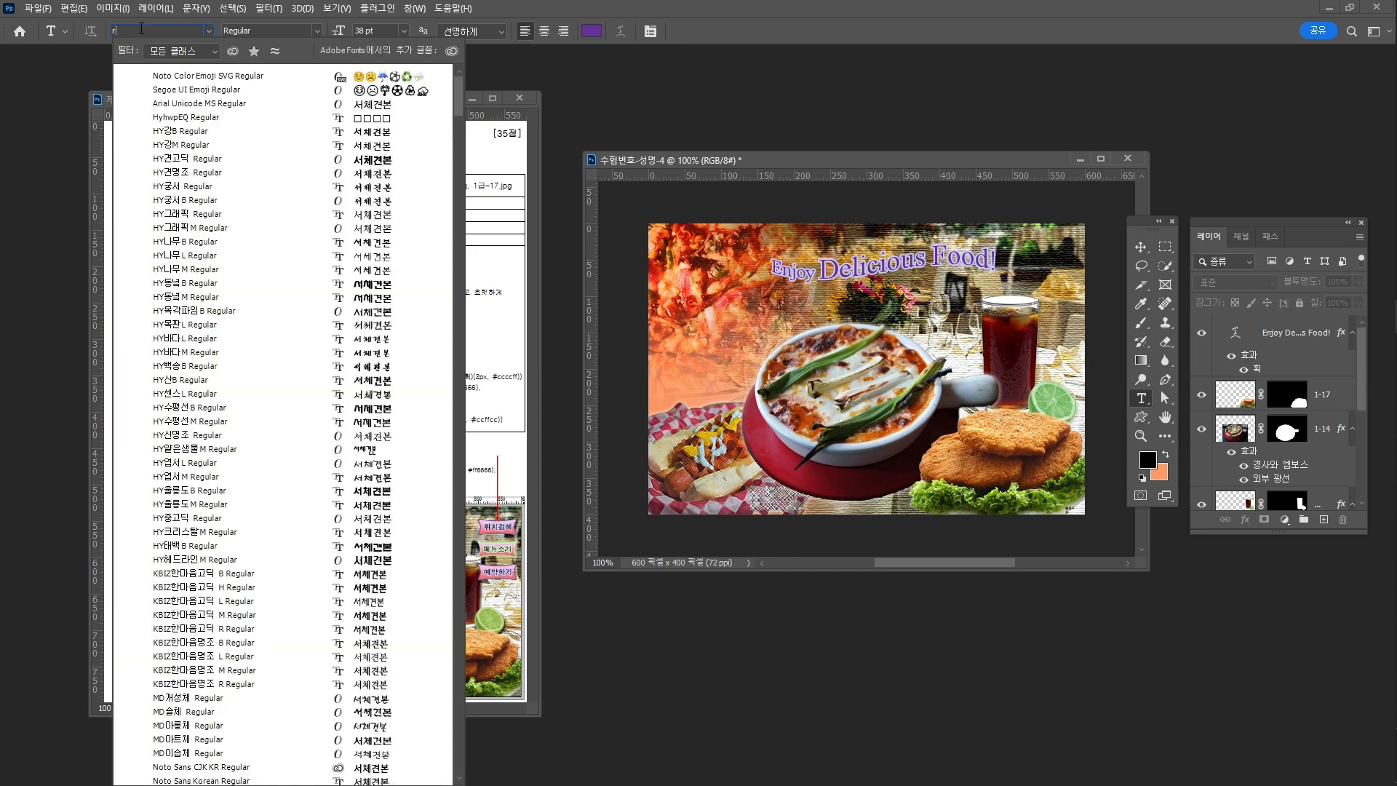
pyautogui.press('Return')
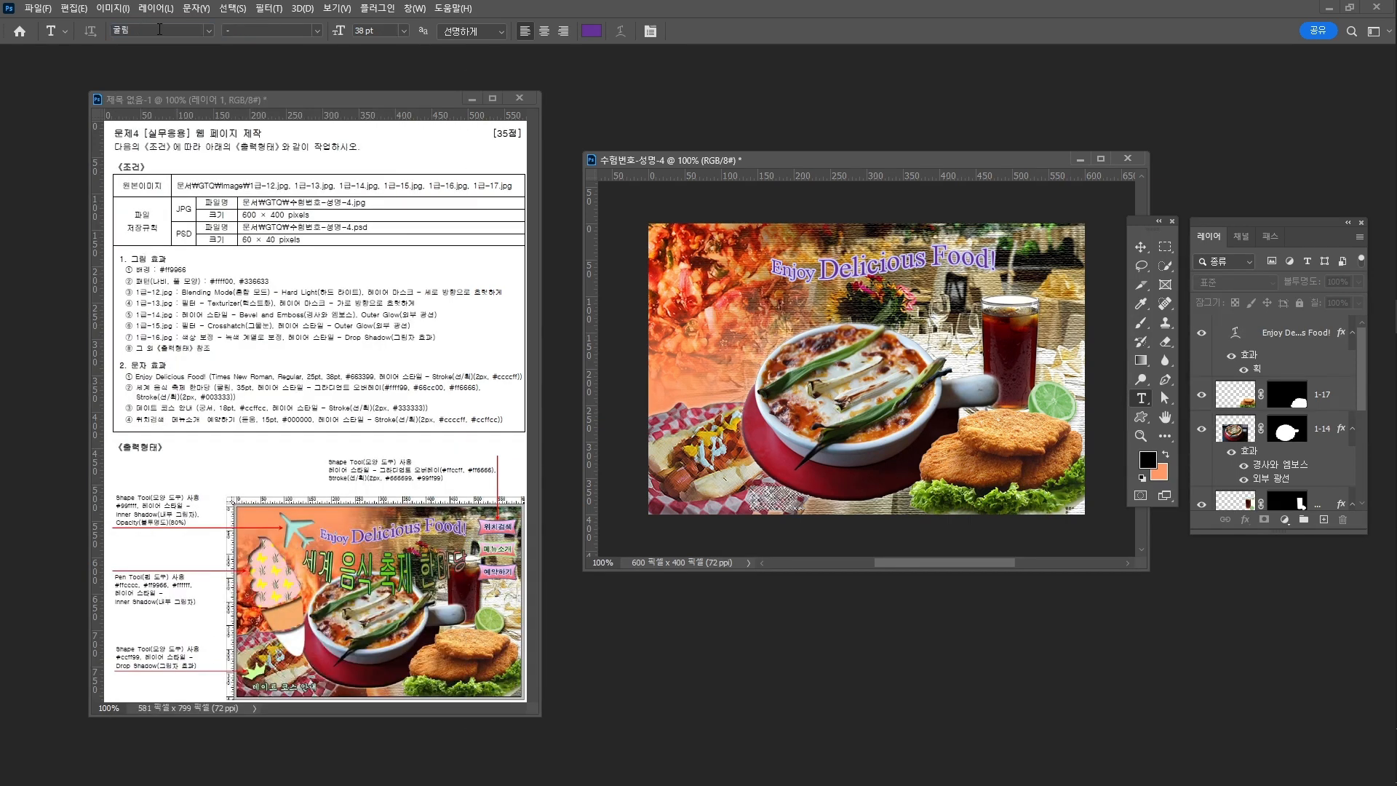
pyautogui.doubleClick(364, 33)
pyautogui.write('35')
# Step: Add the text "세계 음식 축제 한마당" on the image just below the "Enjoy Delicious Food!" title
pyautogui.click(726, 317)
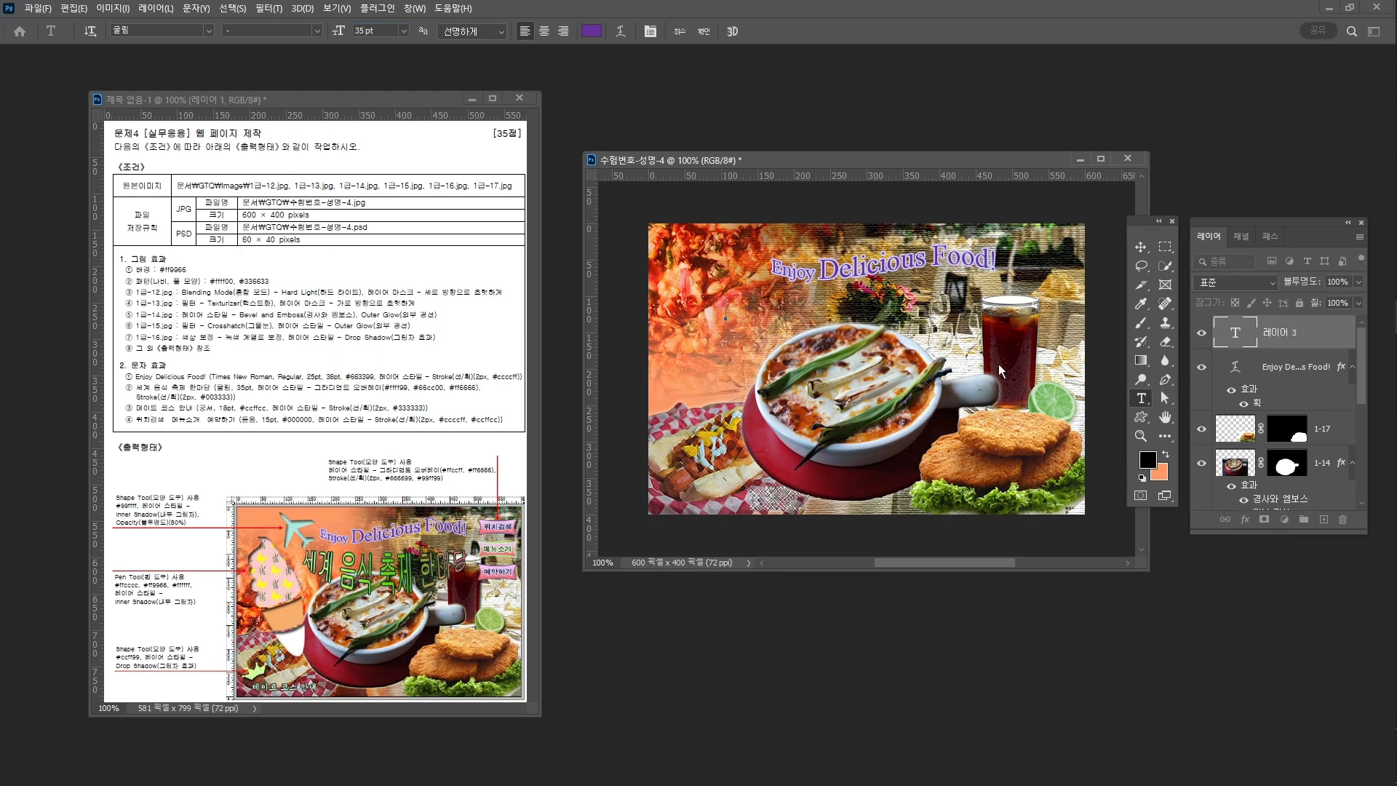
pyautogui.write('세계 음식 축제 한마당')
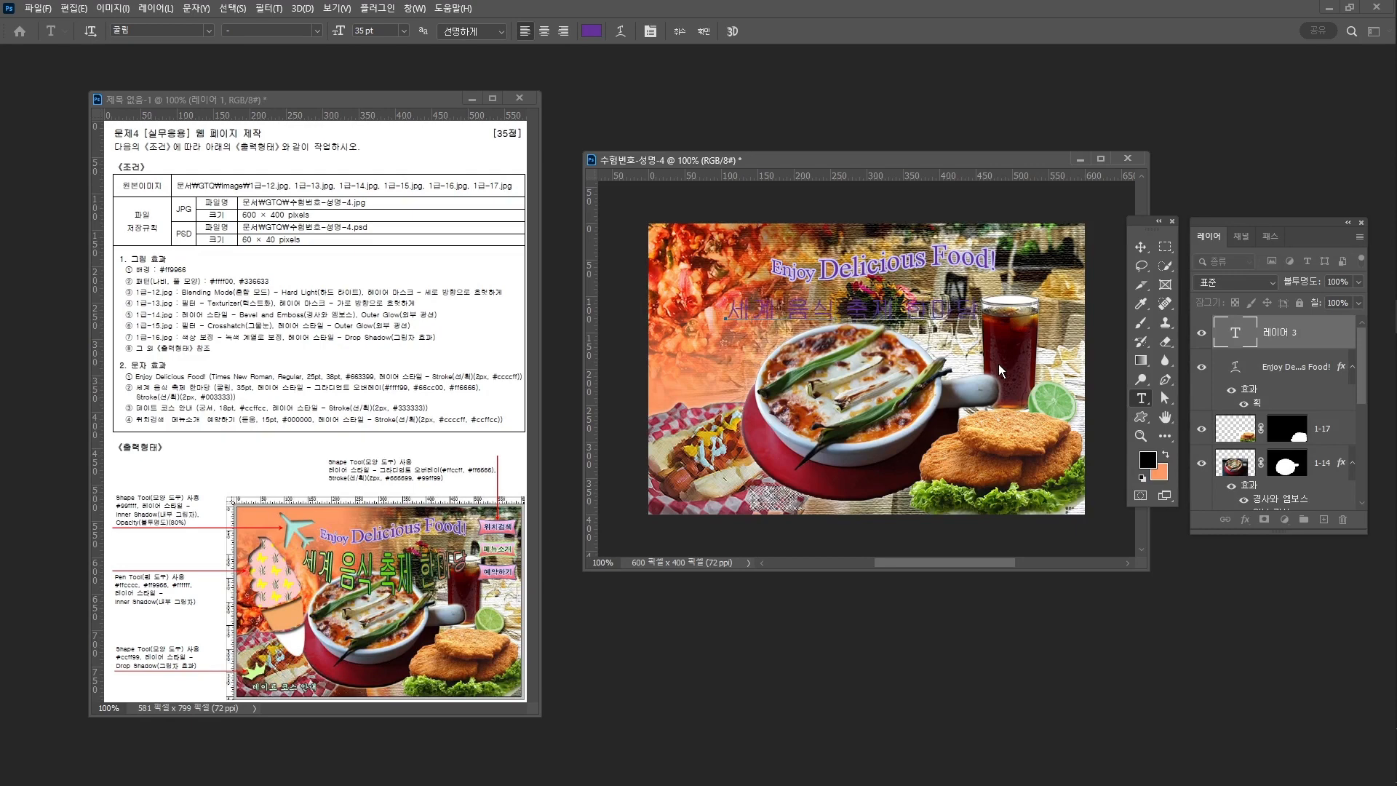
pyautogui.hotkey('ctrl', 'Return')
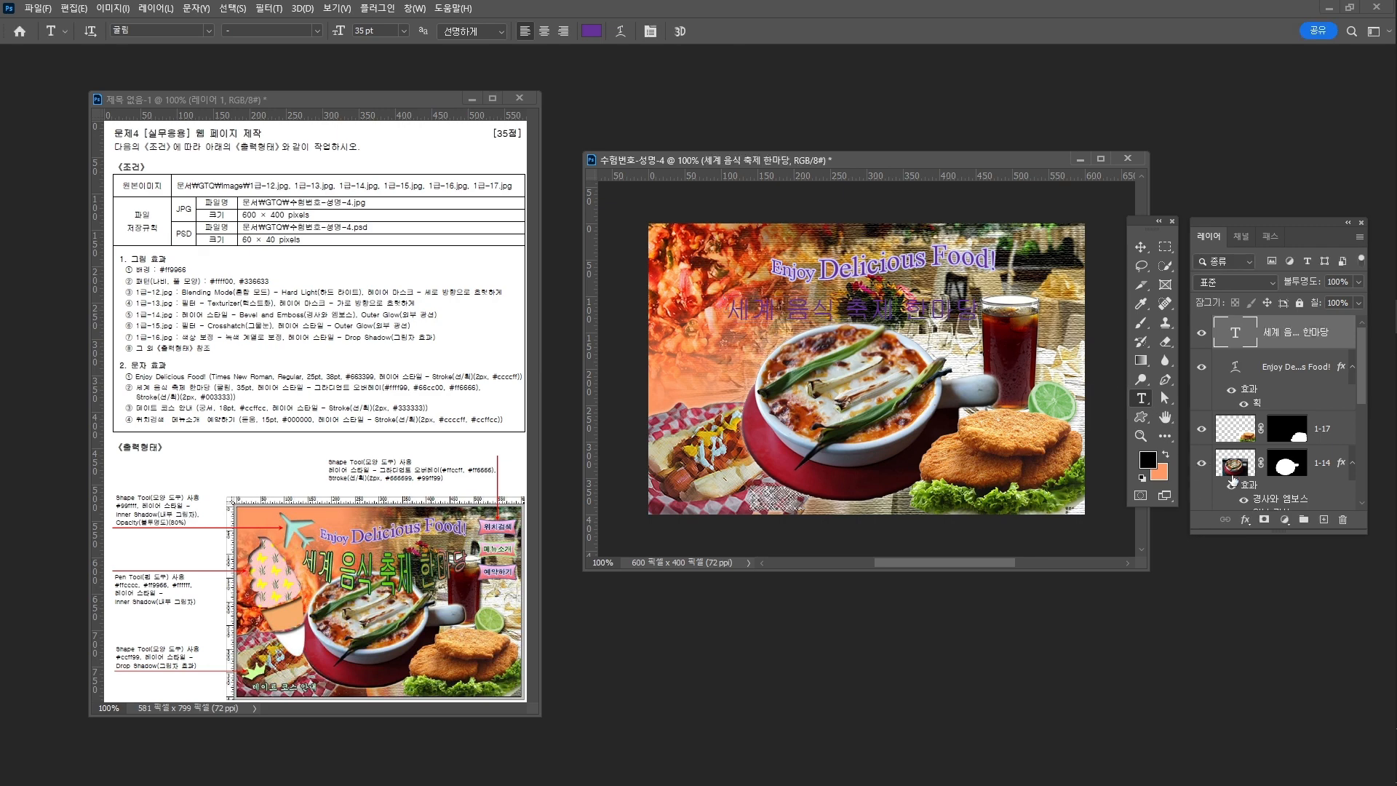
# Step: Add a Gradient Overlay to the "세계 음식 축제 한마당" text and insert a middle colour stop at about 47% in its gradient
pyautogui.click(1245, 521)
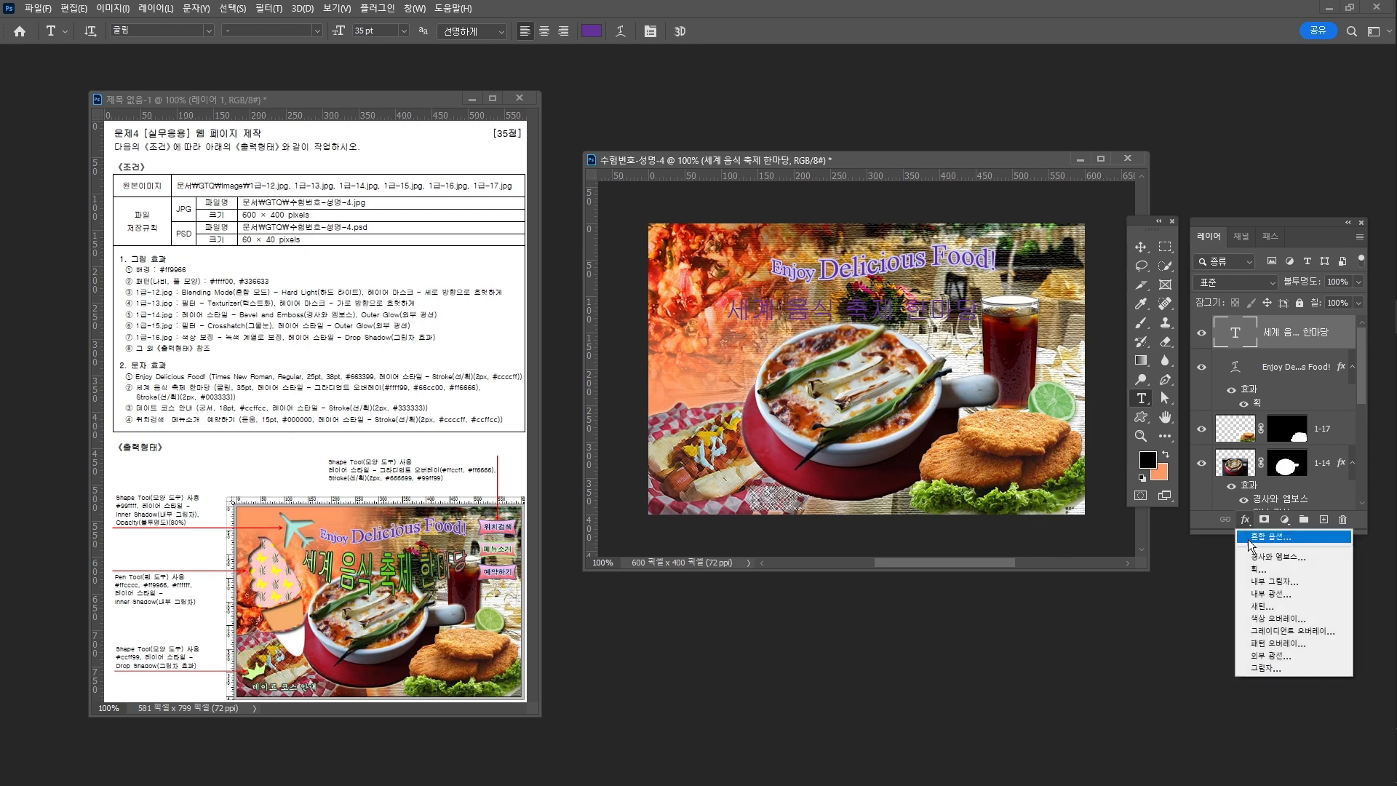
pyautogui.click(1286, 635)
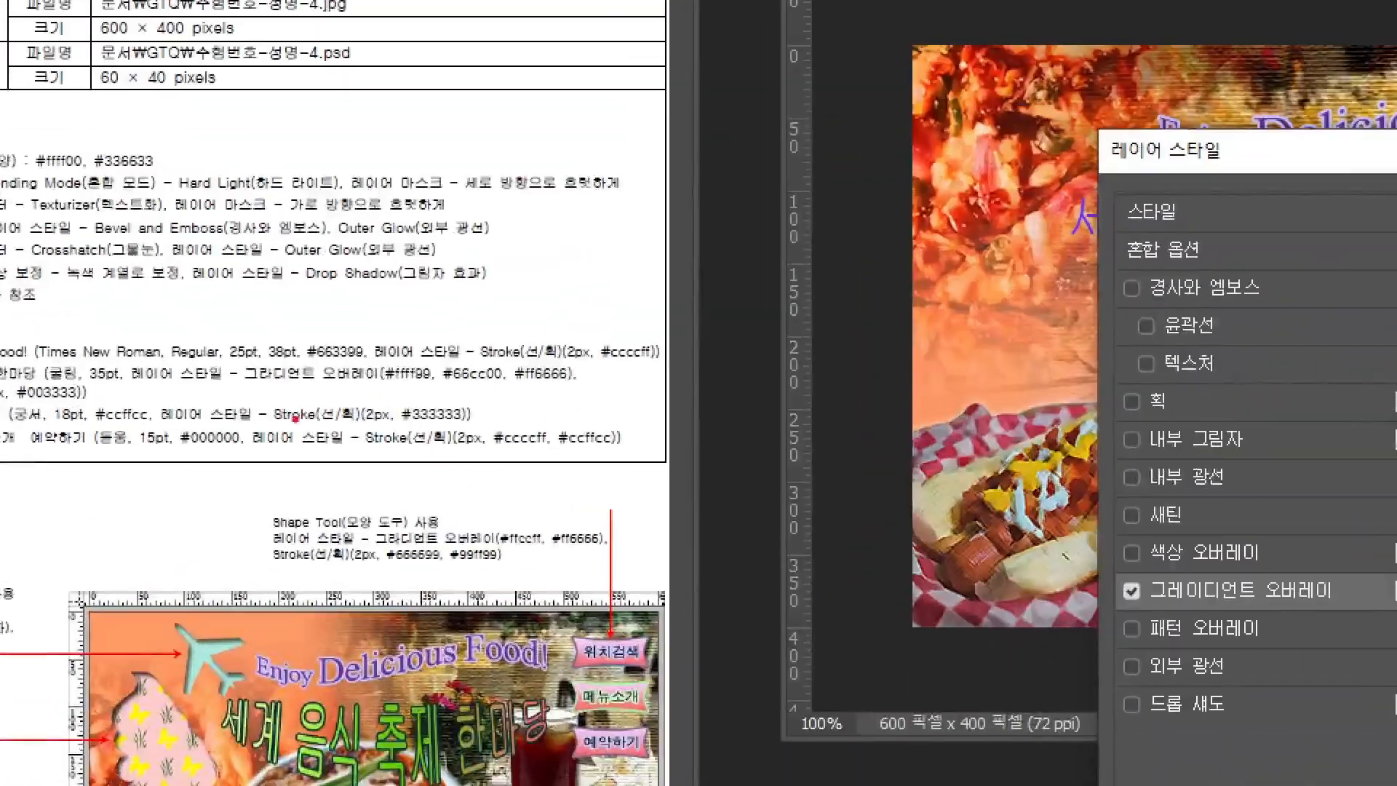
pyautogui.moveTo(235, 392); pyautogui.dragTo(607, 390)
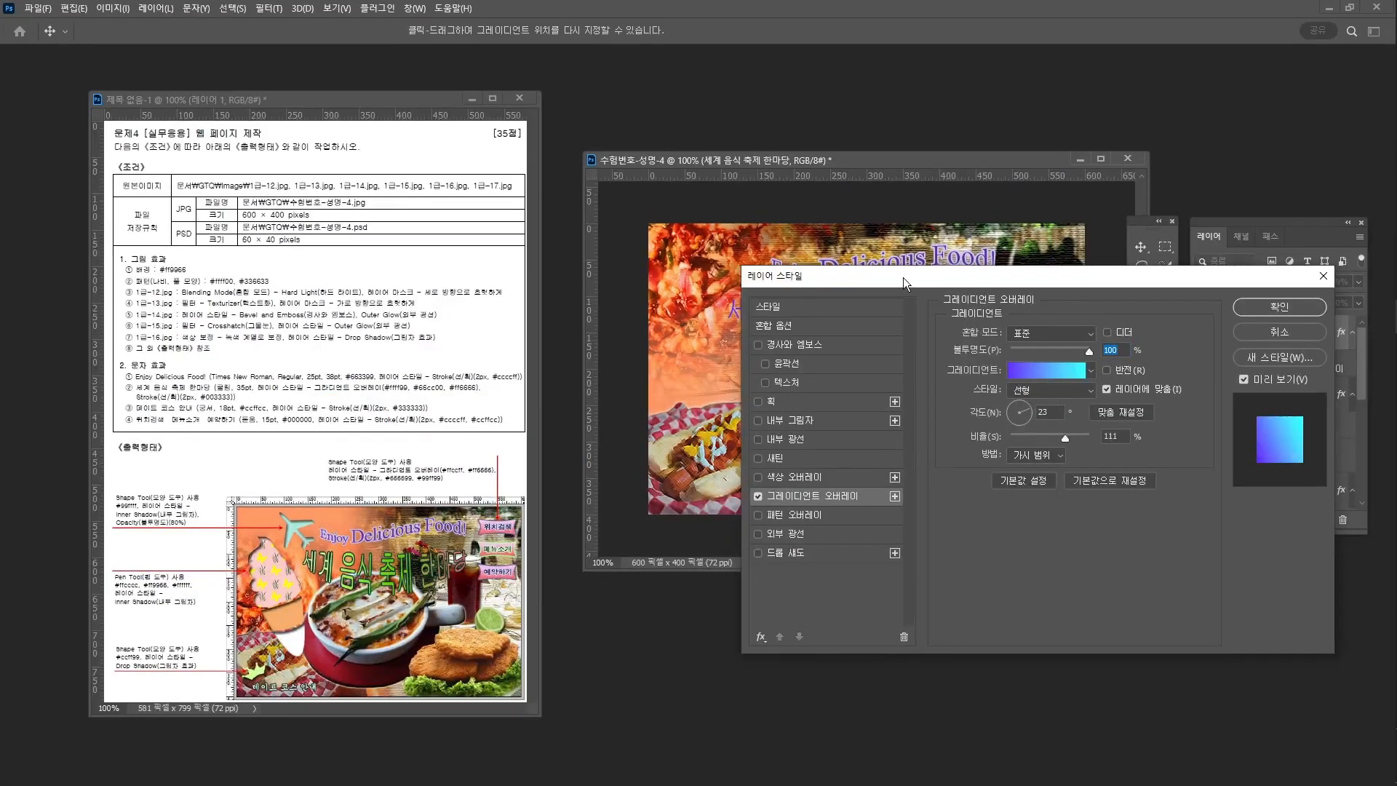
pyautogui.moveTo(902, 277); pyautogui.dragTo(773, 272)
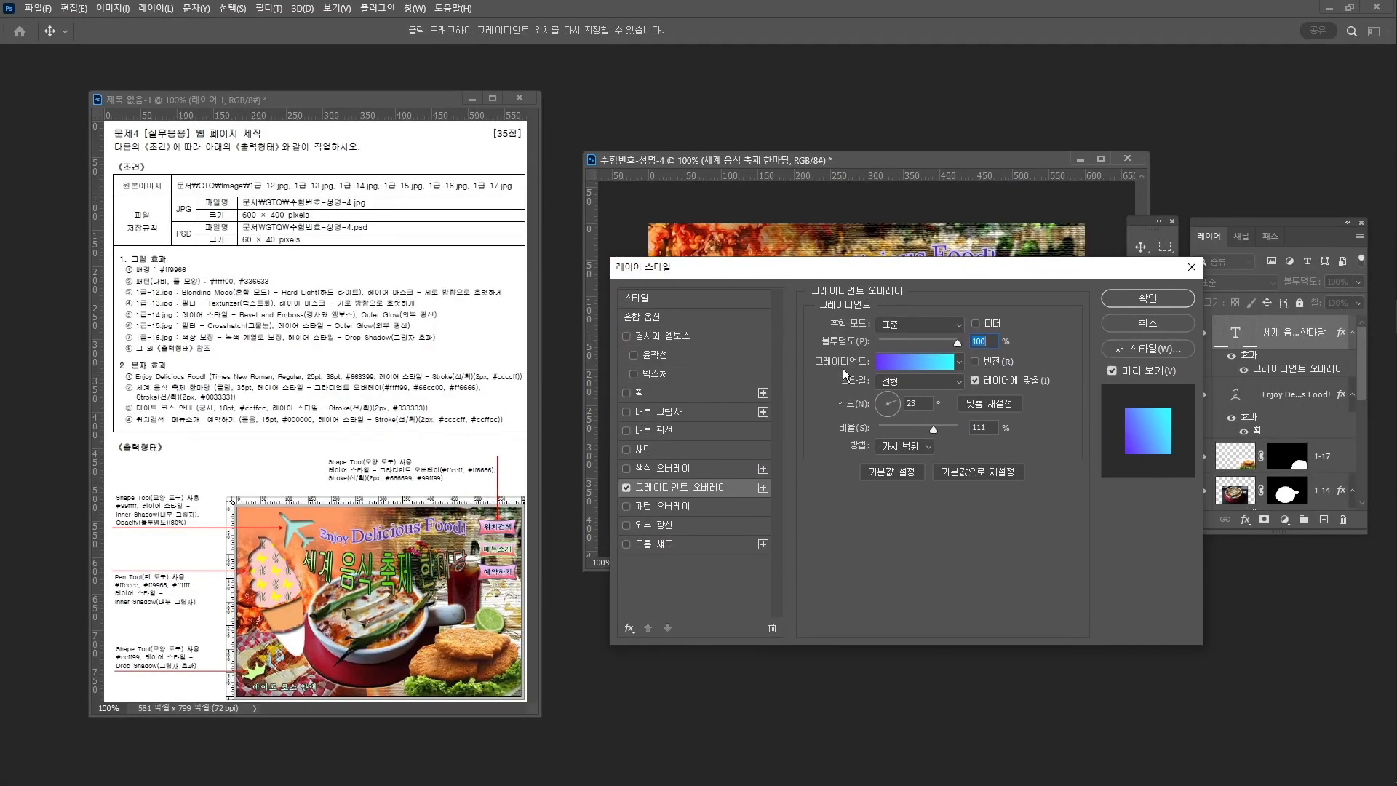
pyautogui.click(919, 365)
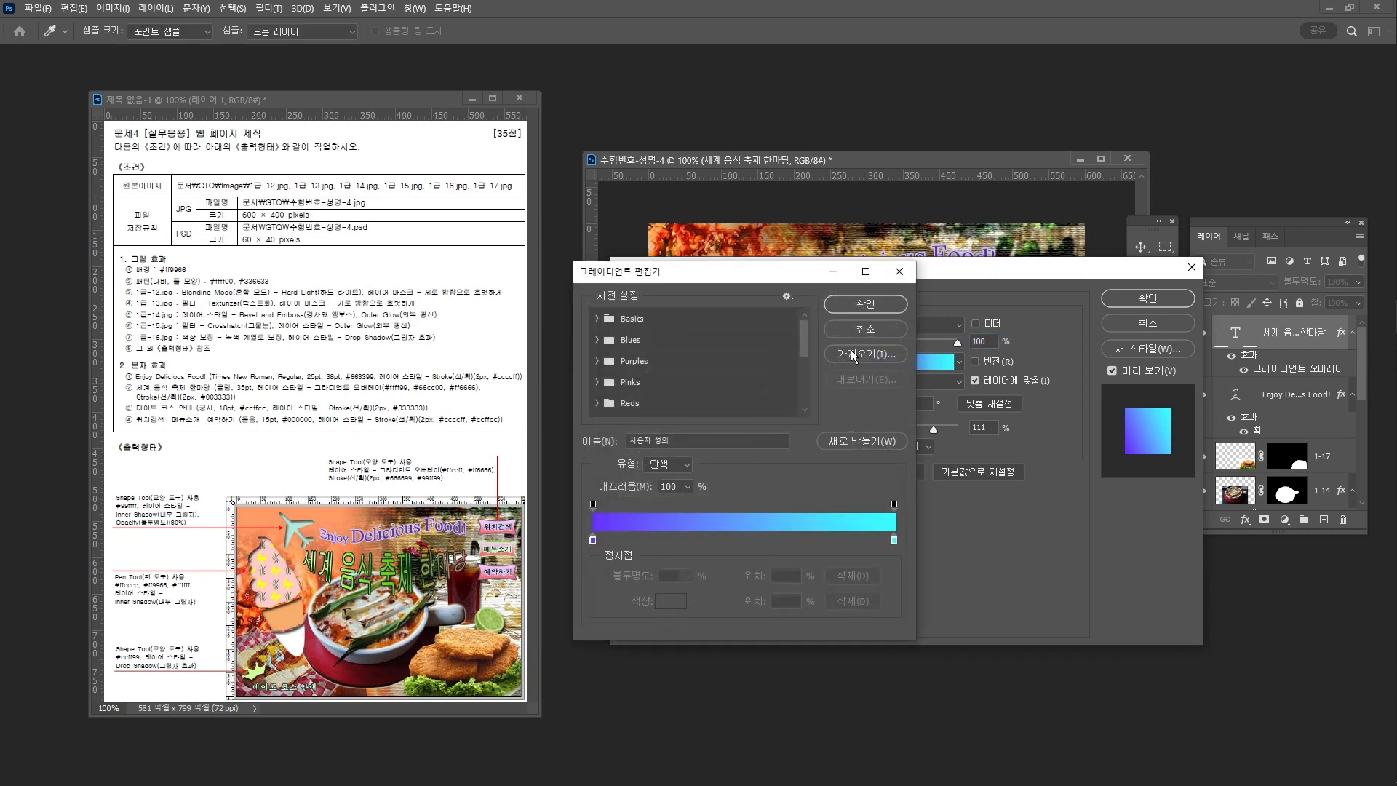
pyautogui.click(735, 541)
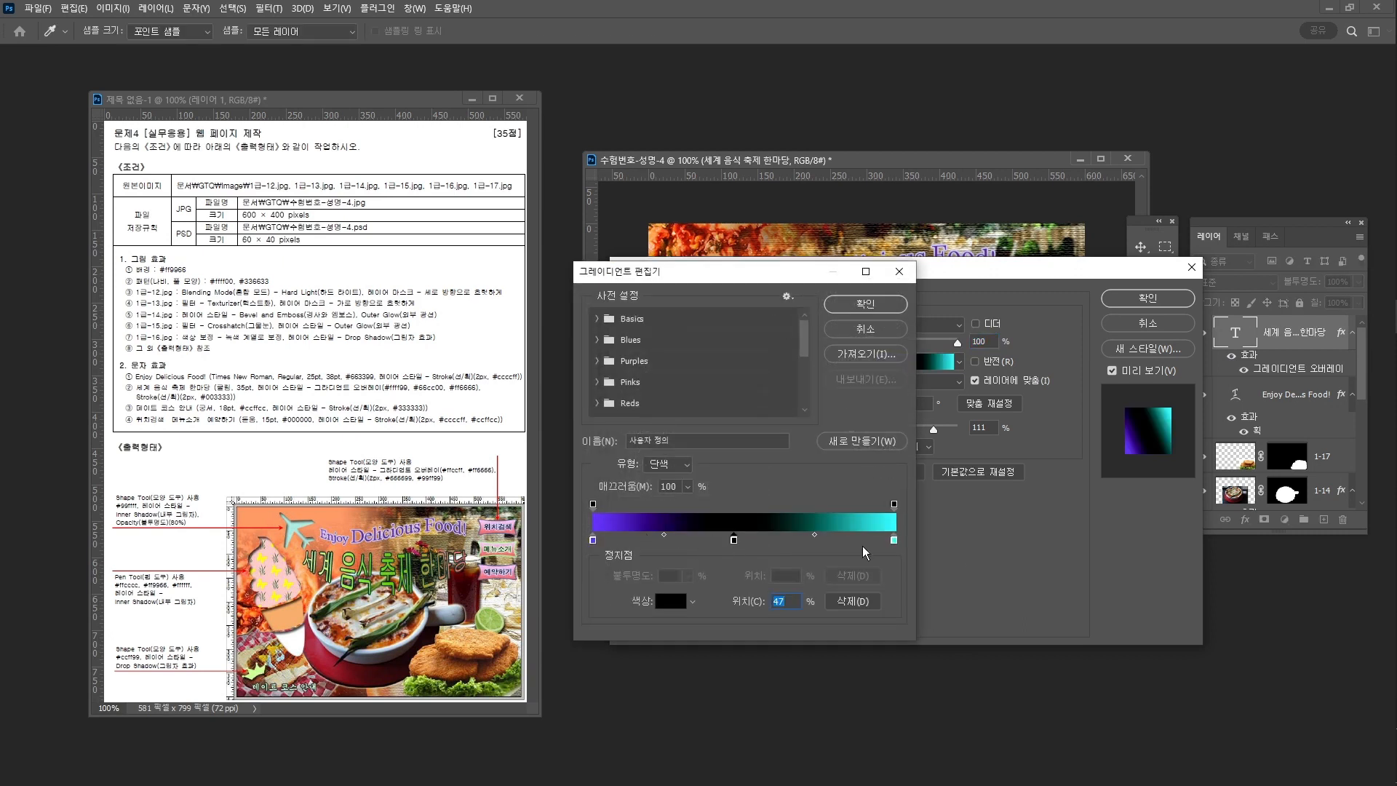
# Step: Set the gradient's starting colour stop to #ffff99
pyautogui.doubleClick(593, 540)
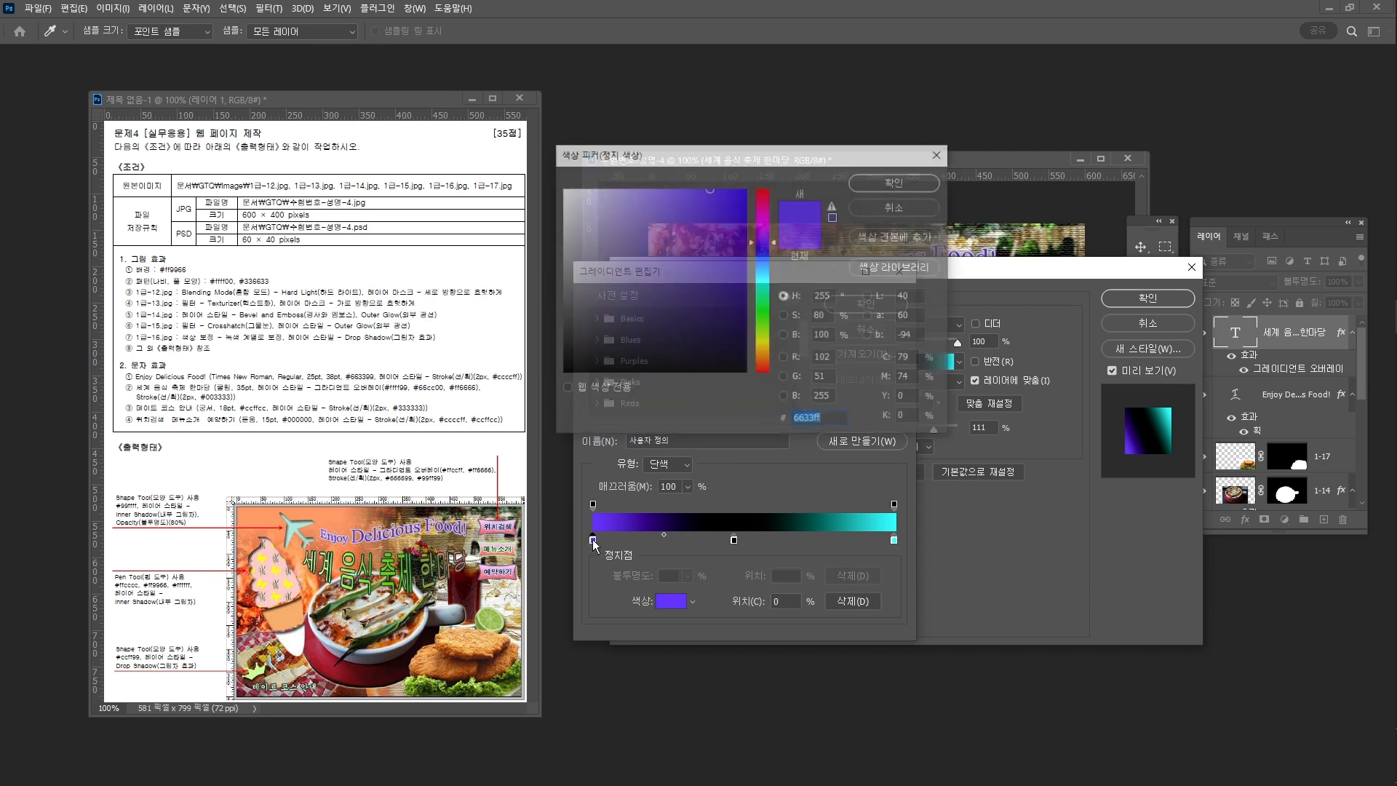
pyautogui.write('ㅊ')
pyautogui.press('BackSpace')
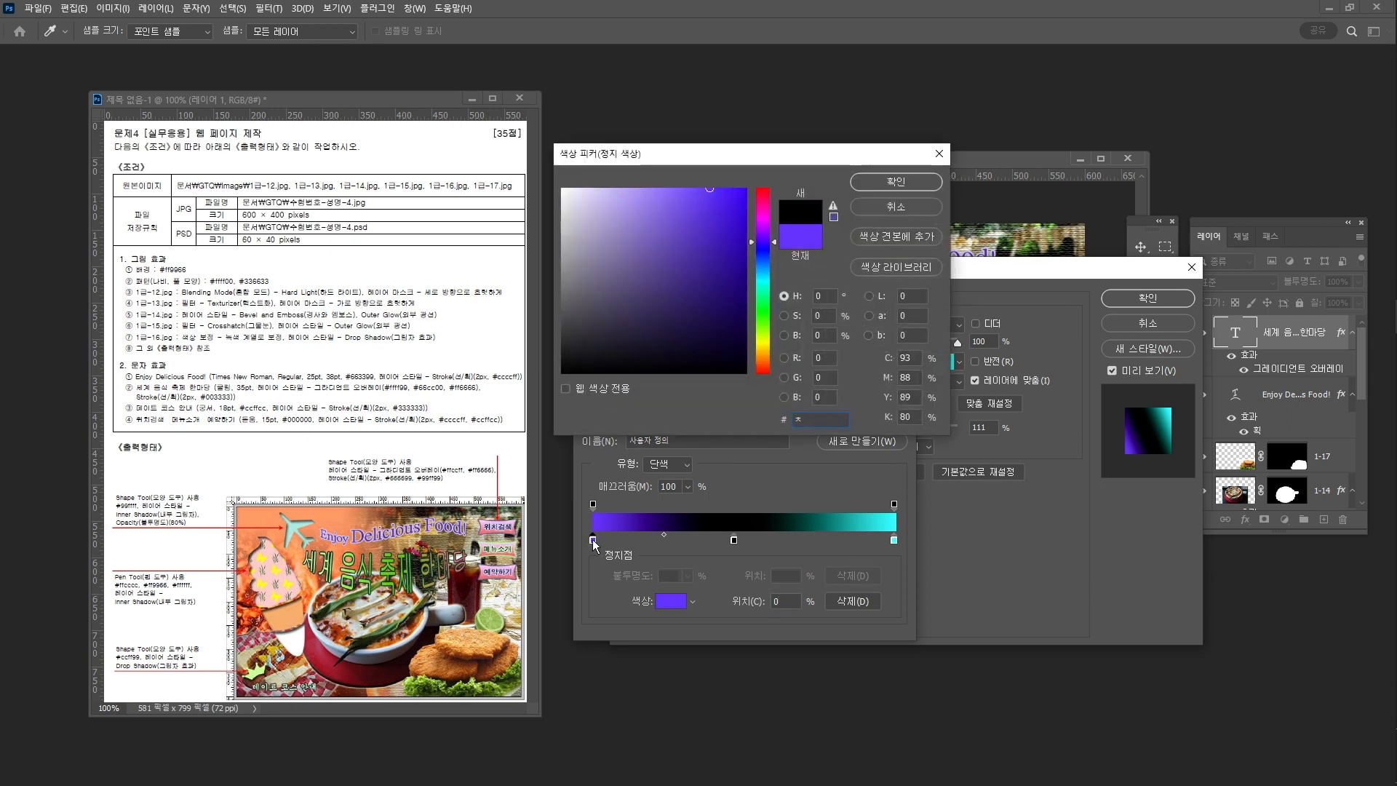
pyautogui.write('fff')
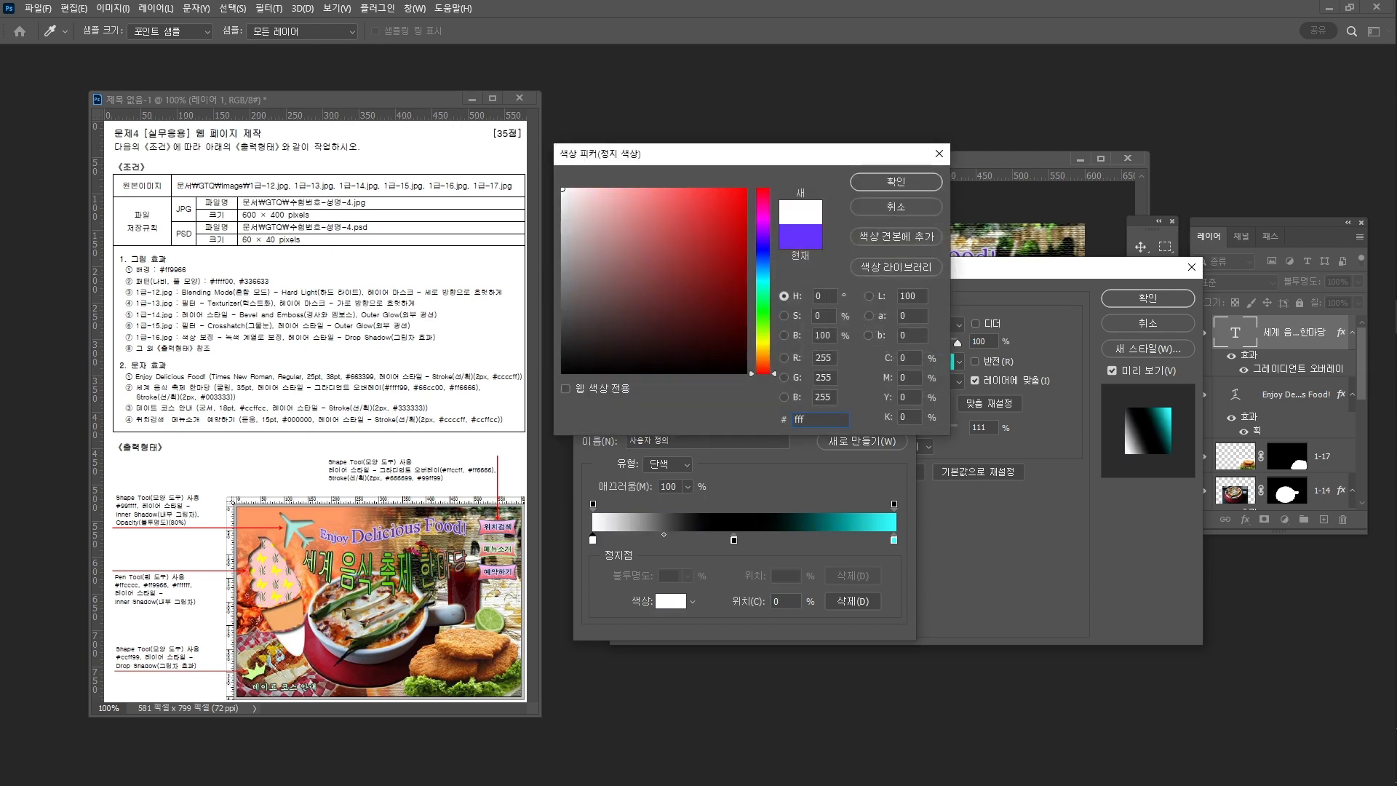
pyautogui.write('f')
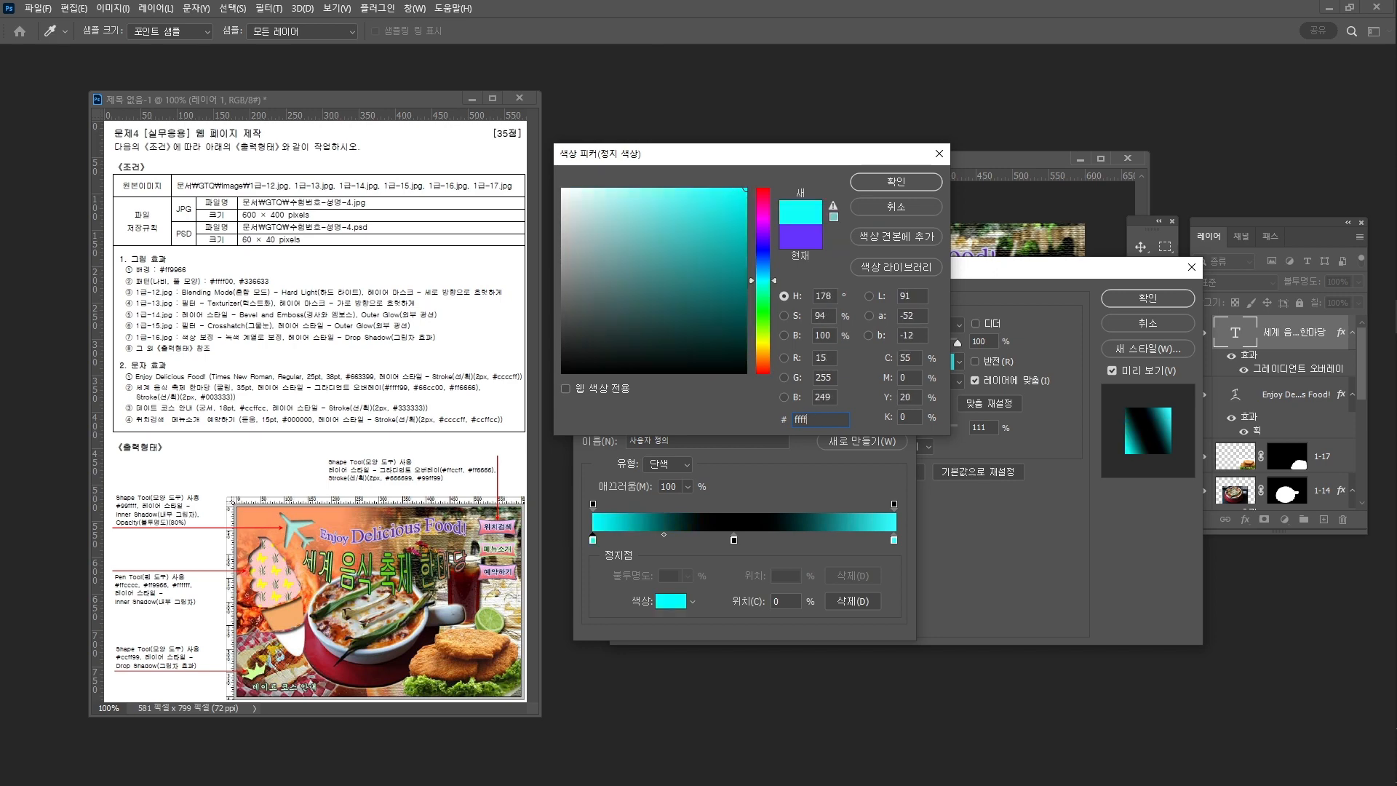
pyautogui.write('99')
pyautogui.press('Return')
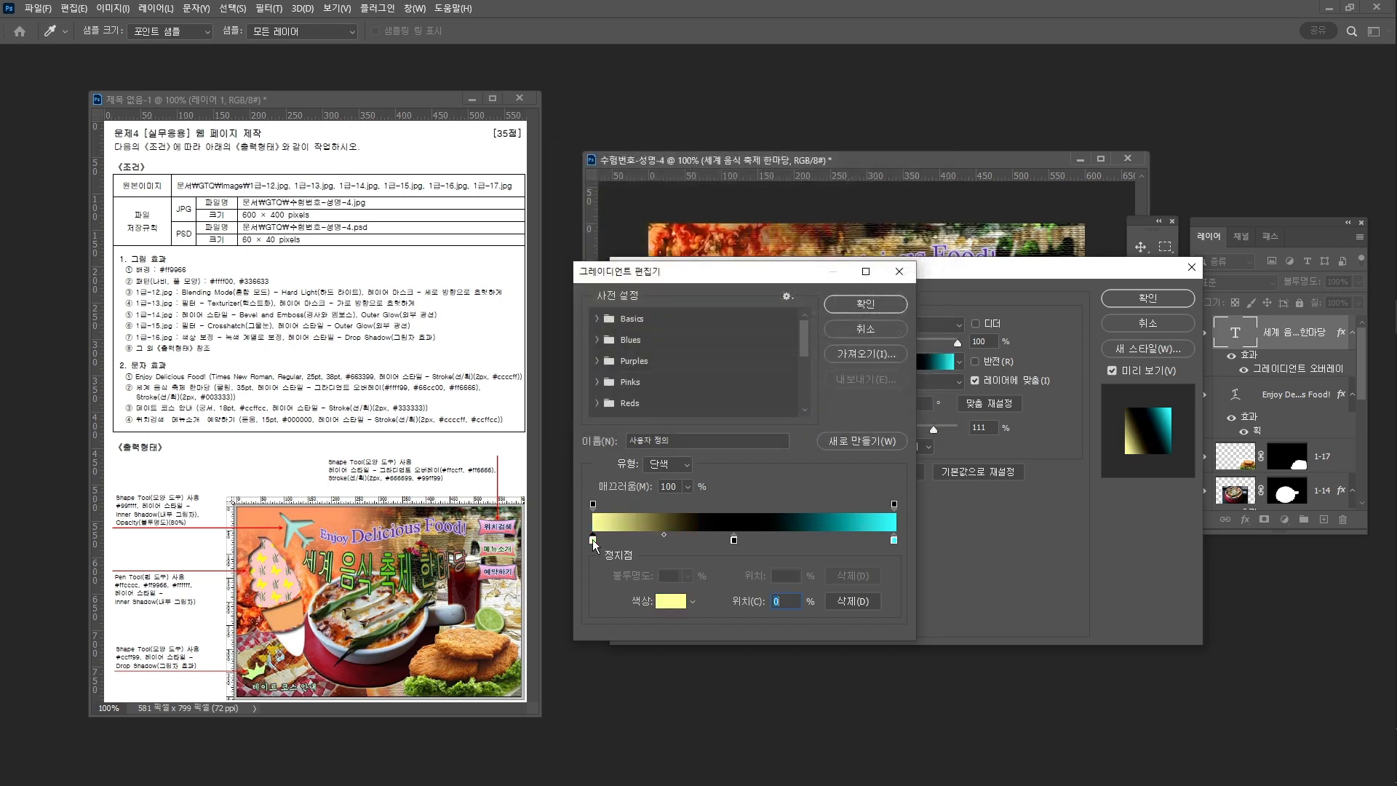
# Step: Set the gradient's middle colour stop to #66cc00
pyautogui.doubleClick(733, 540)
pyautogui.write('66')
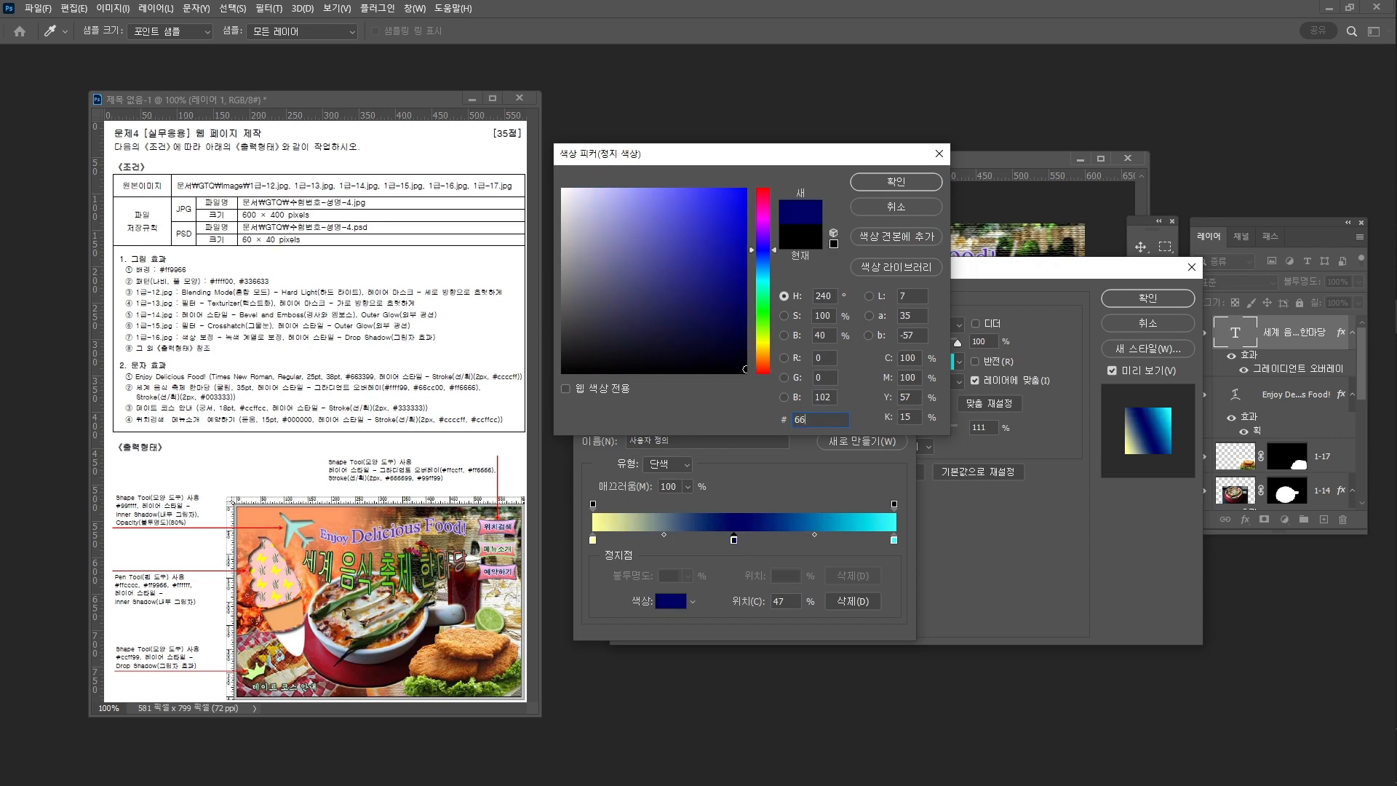
pyautogui.write('cc00')
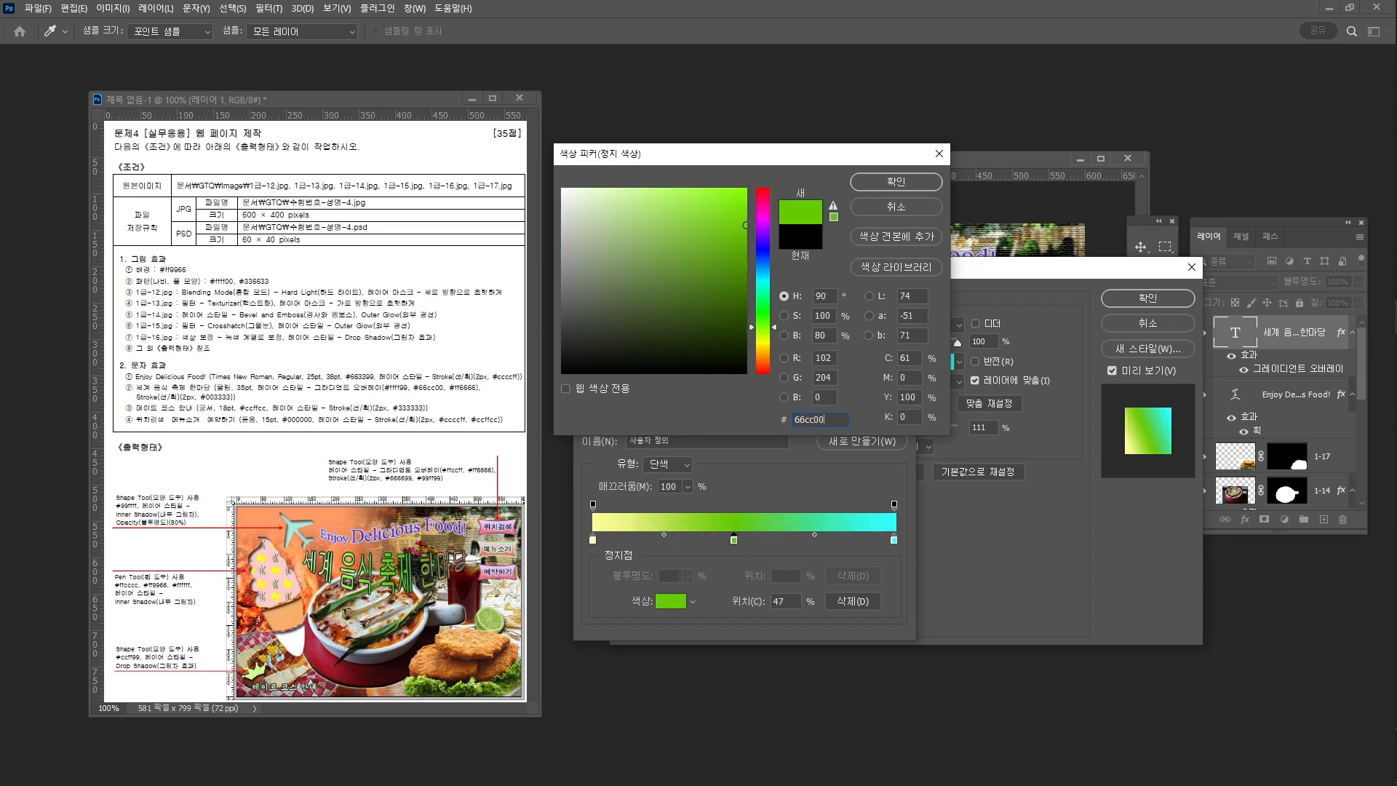
pyautogui.press('Return')
# Step: Set the gradient's end colour stop to #ff6666 and accept the three-colour gradient
pyautogui.doubleClick(894, 540)
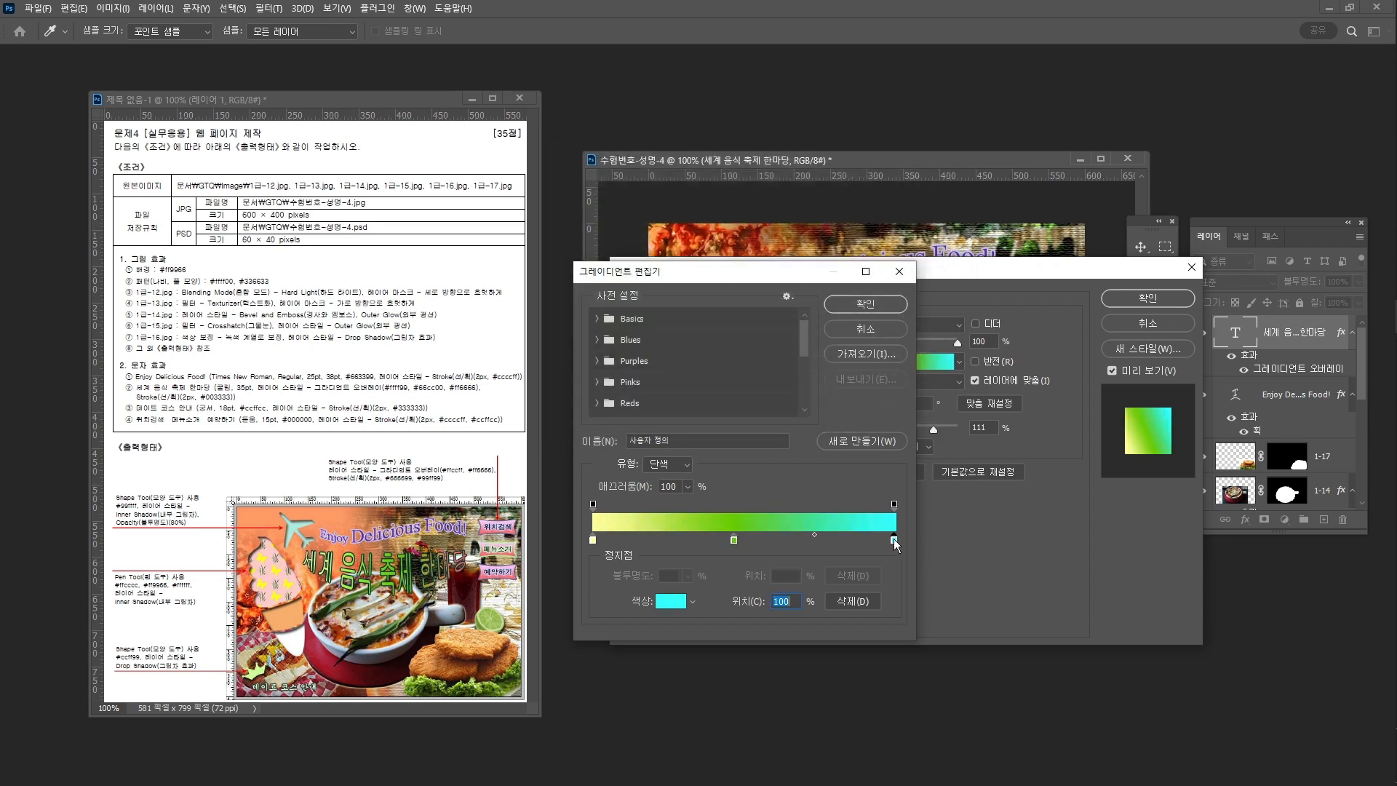
pyautogui.write('ff6666')
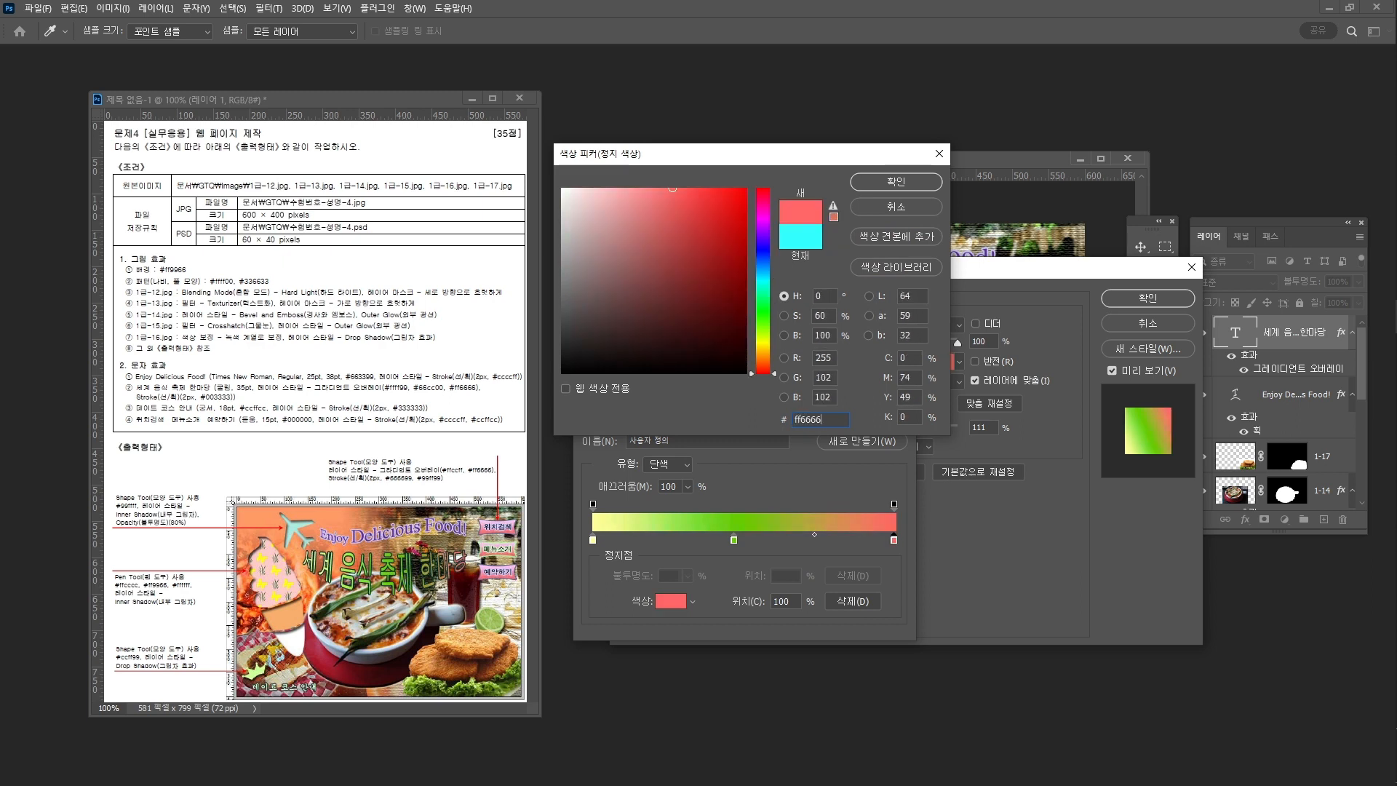
pyautogui.press('Return')
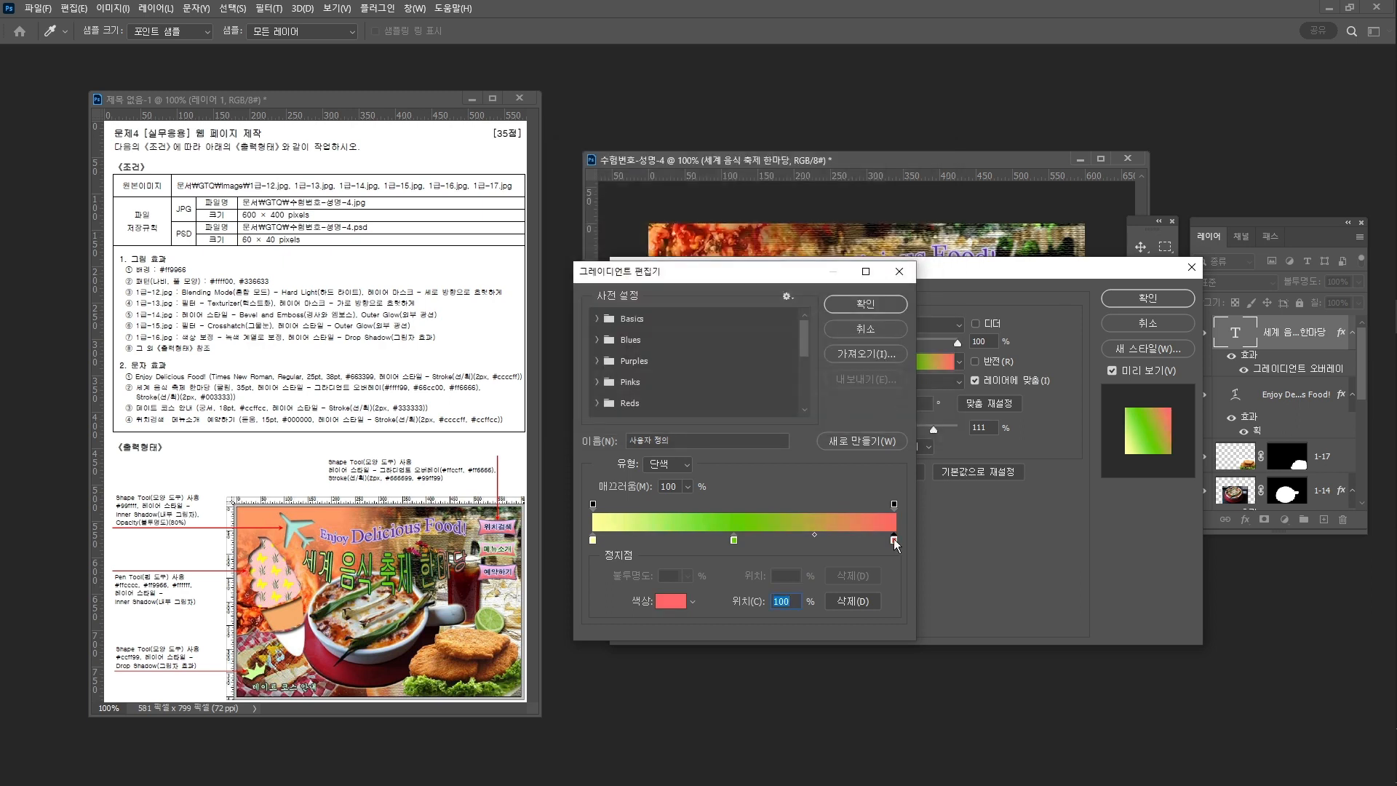
pyautogui.click(865, 306)
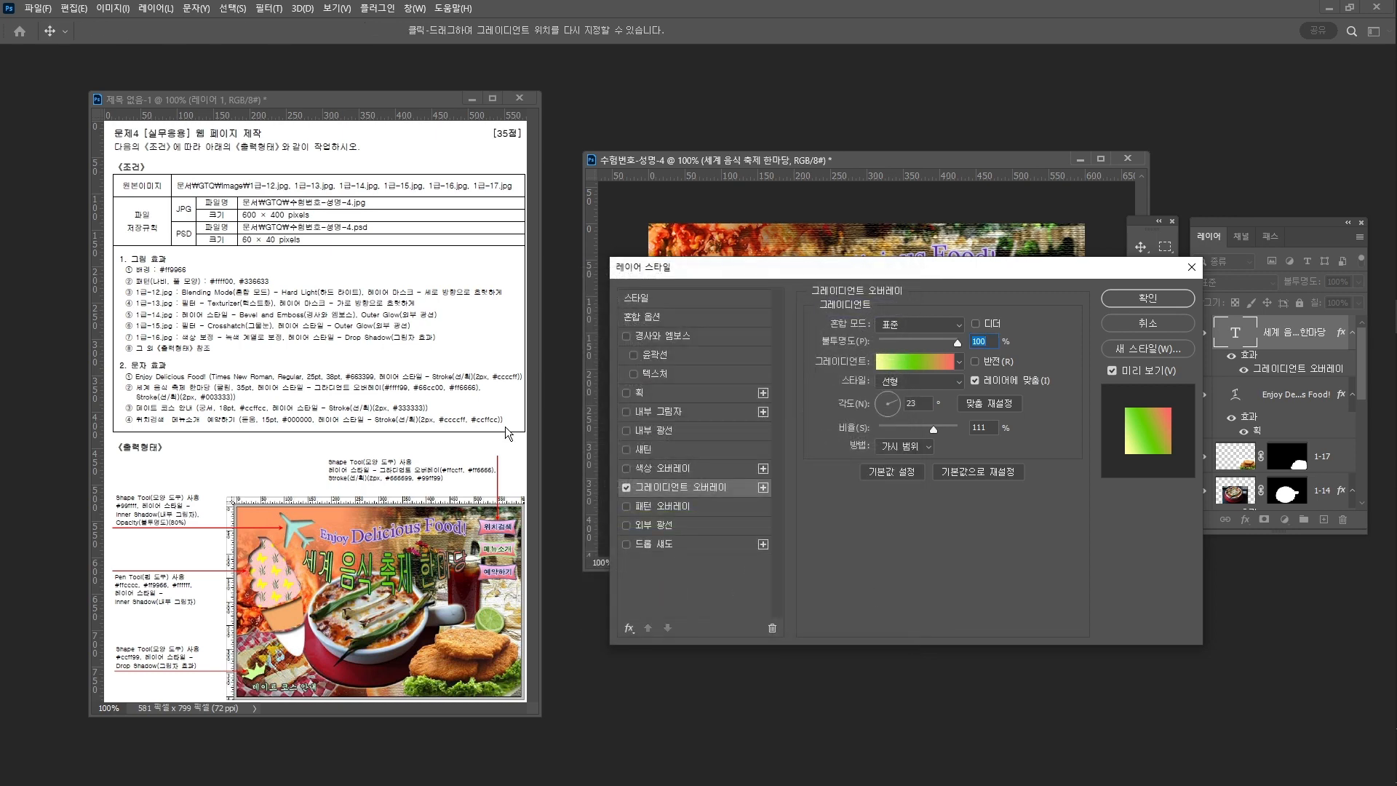
# Step: Add a 2 px outside Stroke in #003333 to the "세계 음식 축제 한마당" text
pyautogui.click(637, 392)
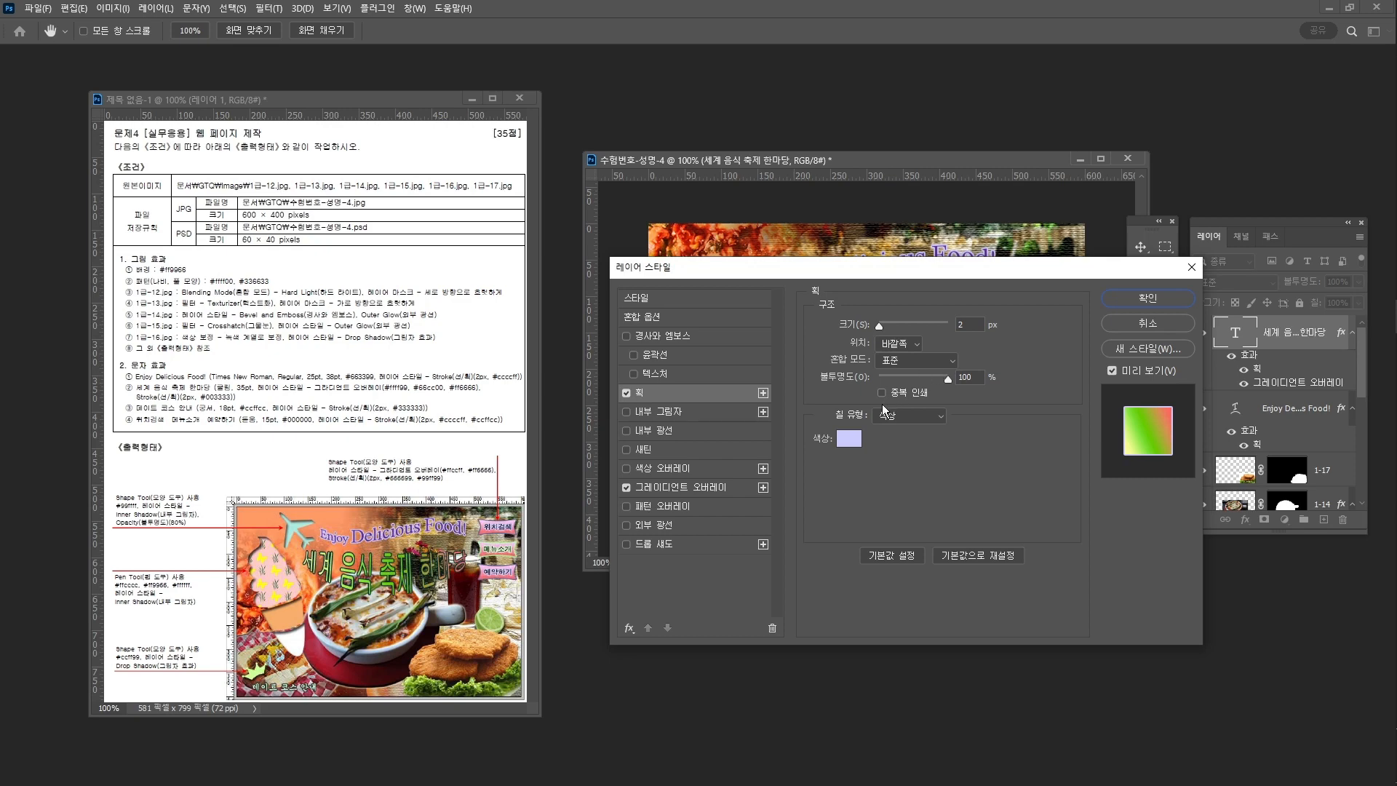
pyautogui.click(849, 439)
pyautogui.write('003333')
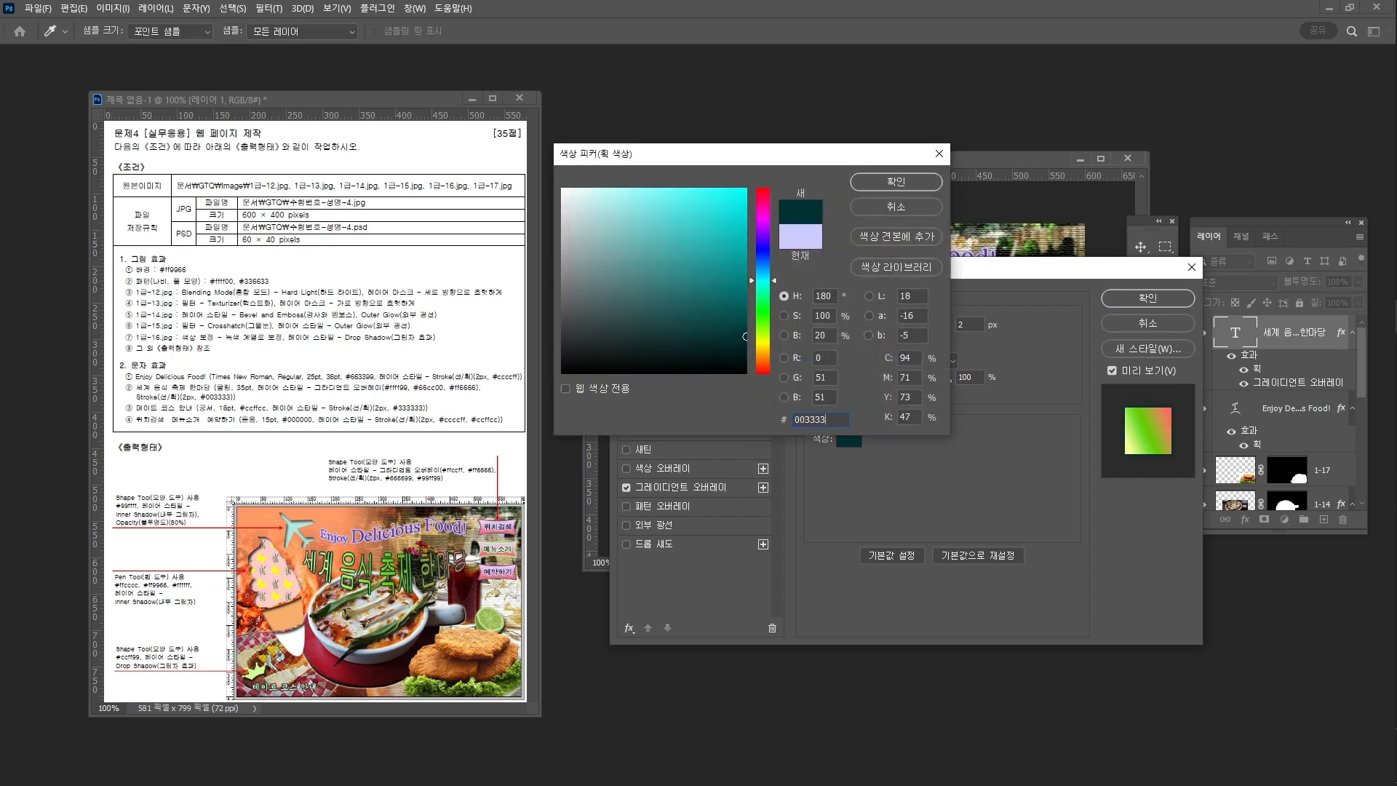
pyautogui.press('Return')
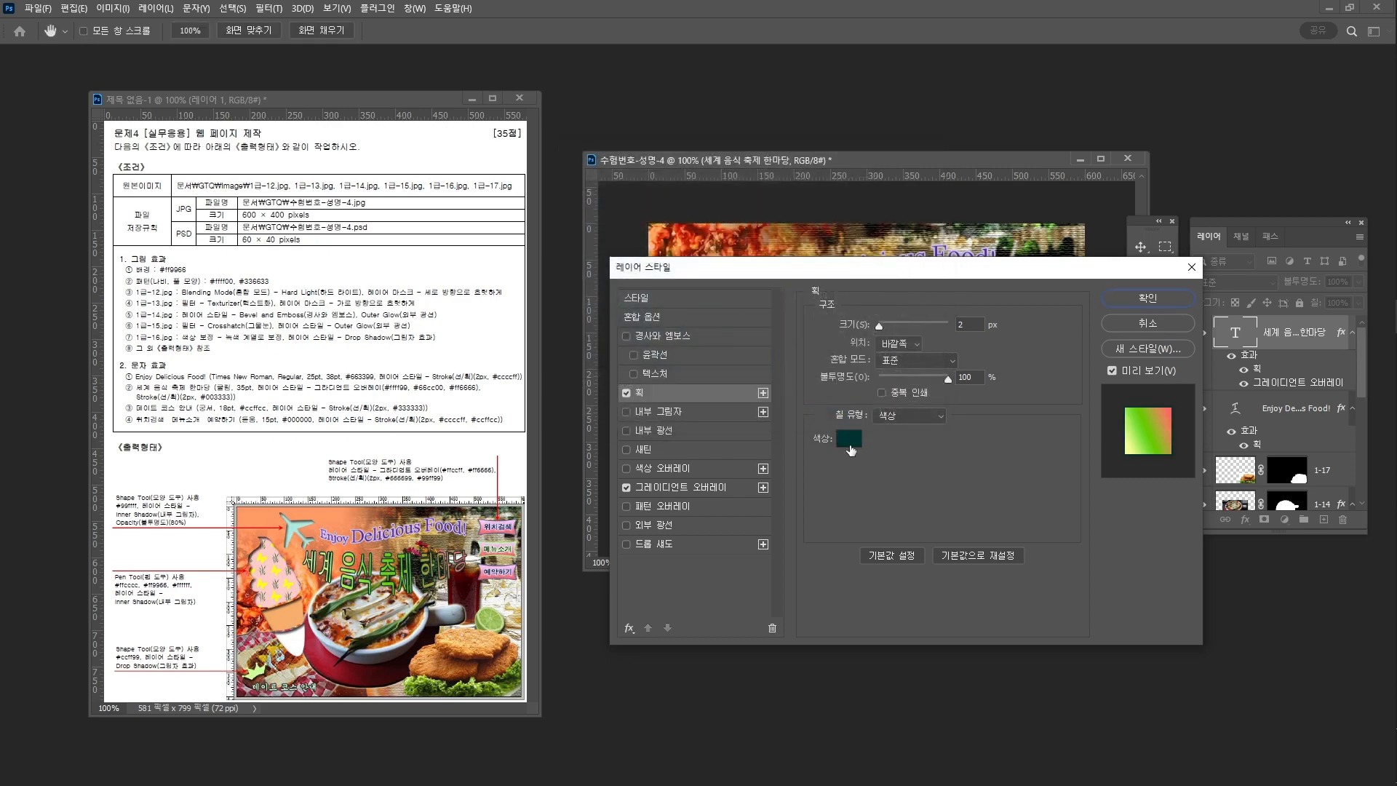
# Step: Uncover the text on the canvas and set the Gradient Overlay's scale to 150%
pyautogui.moveTo(1041, 269); pyautogui.dragTo(1077, 404)
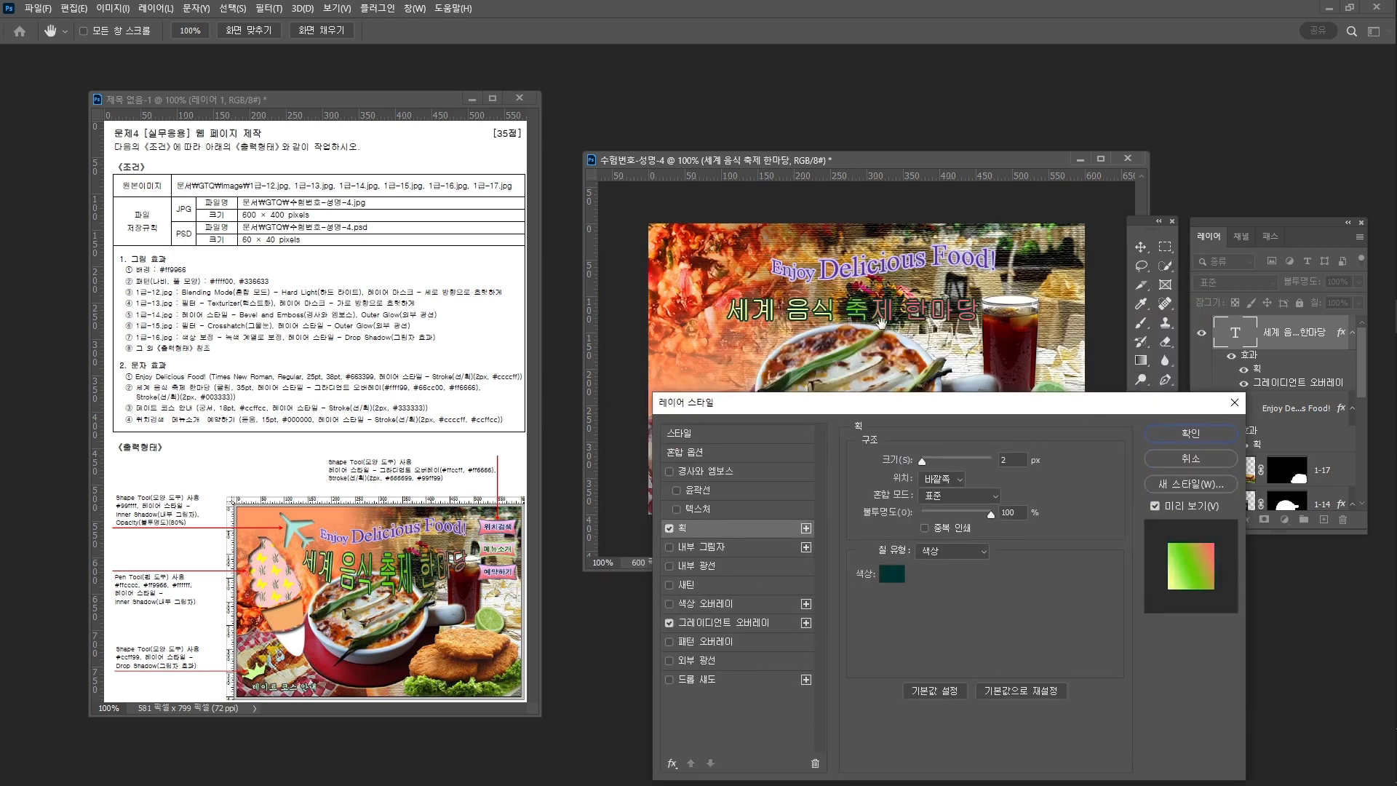
pyautogui.moveTo(958, 410); pyautogui.dragTo(923, 383)
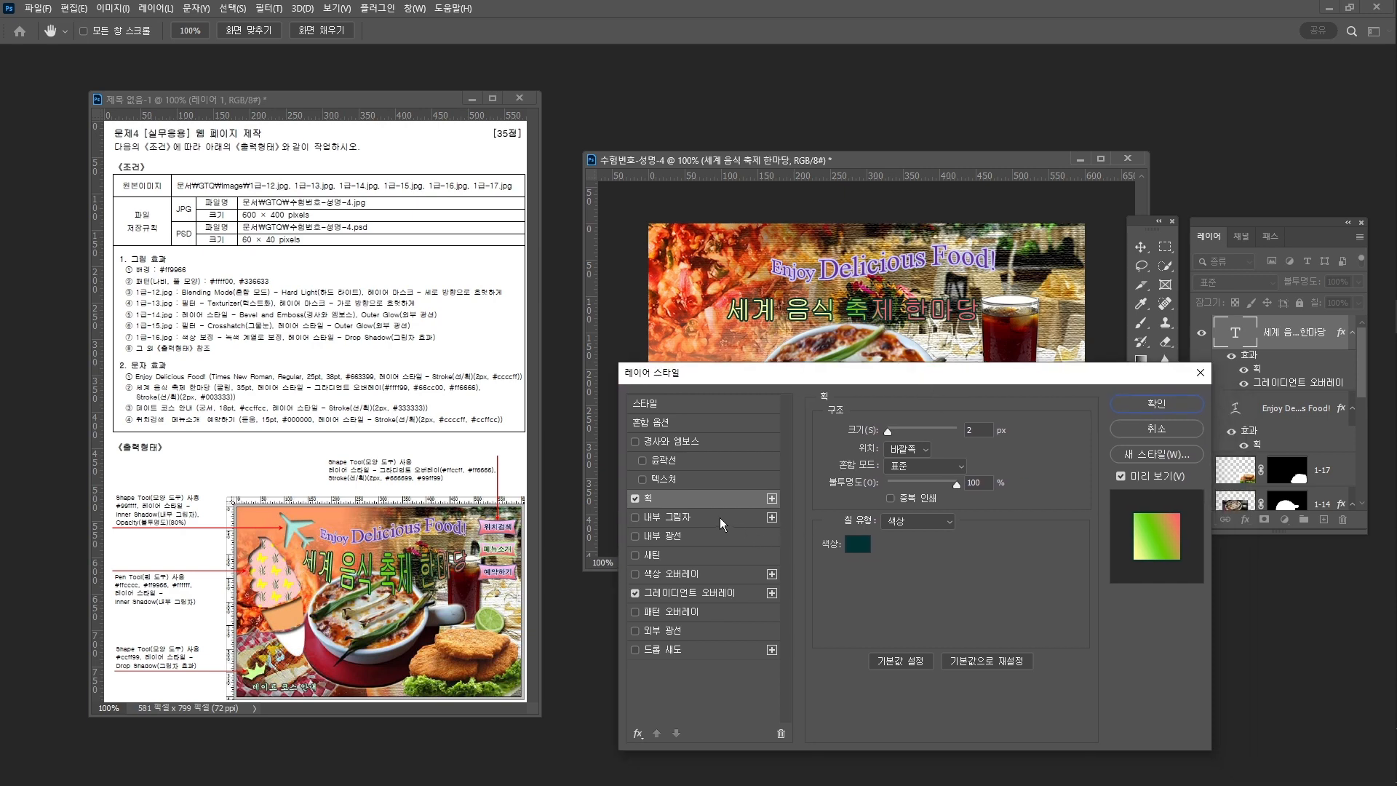
pyautogui.click(691, 593)
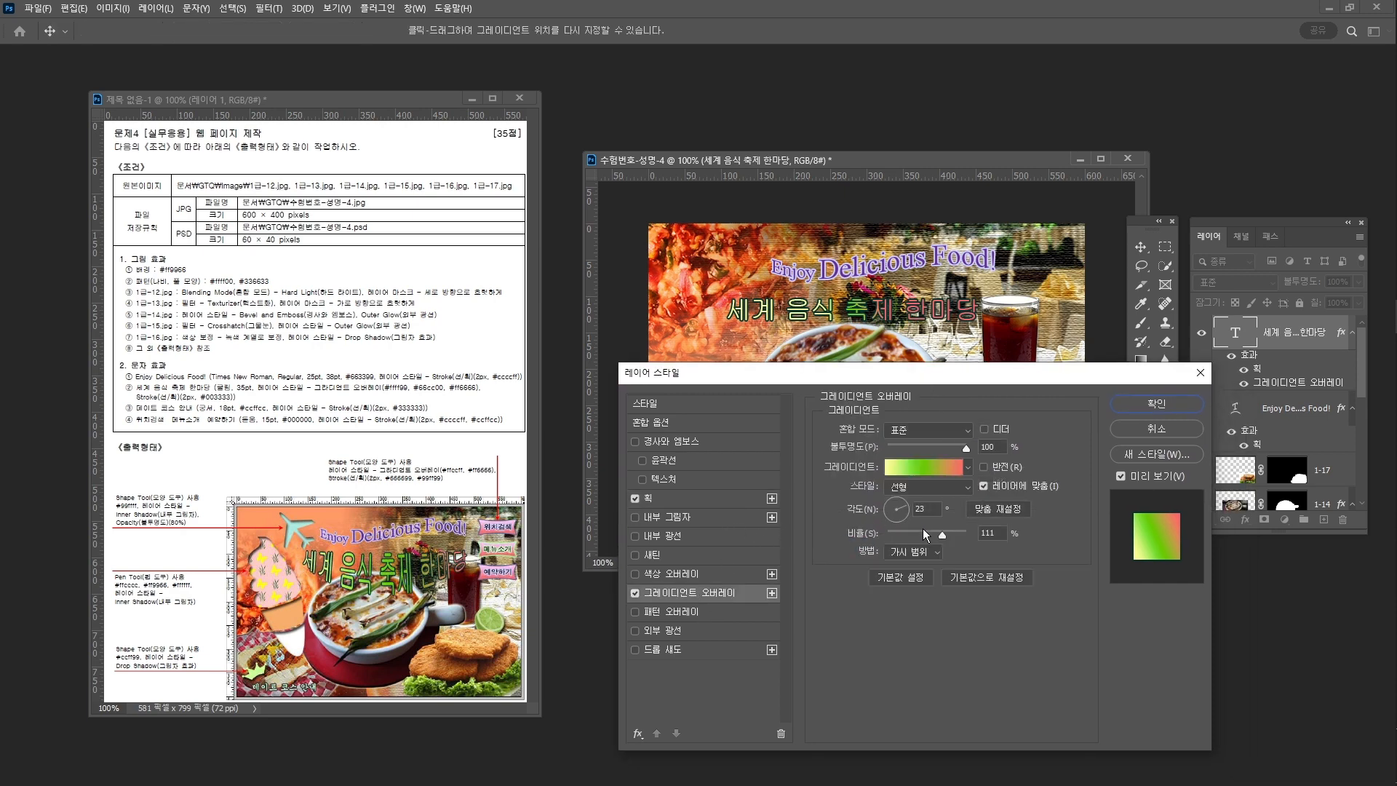
pyautogui.moveTo(939, 534); pyautogui.dragTo(990, 531)
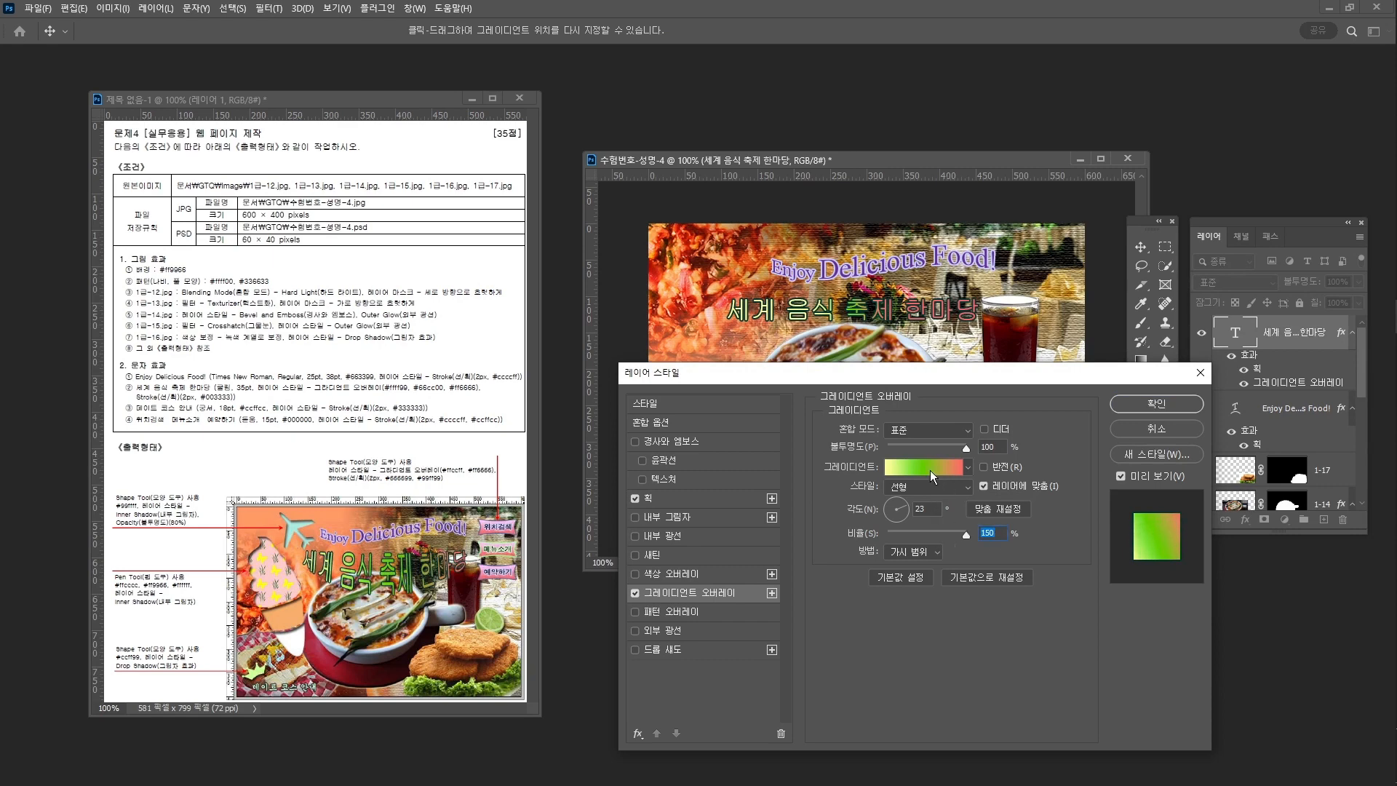
# Step: Reopen the text's Gradient Overlay gradient for editing and move its middle green colour stop to 41%
pyautogui.click(930, 465)
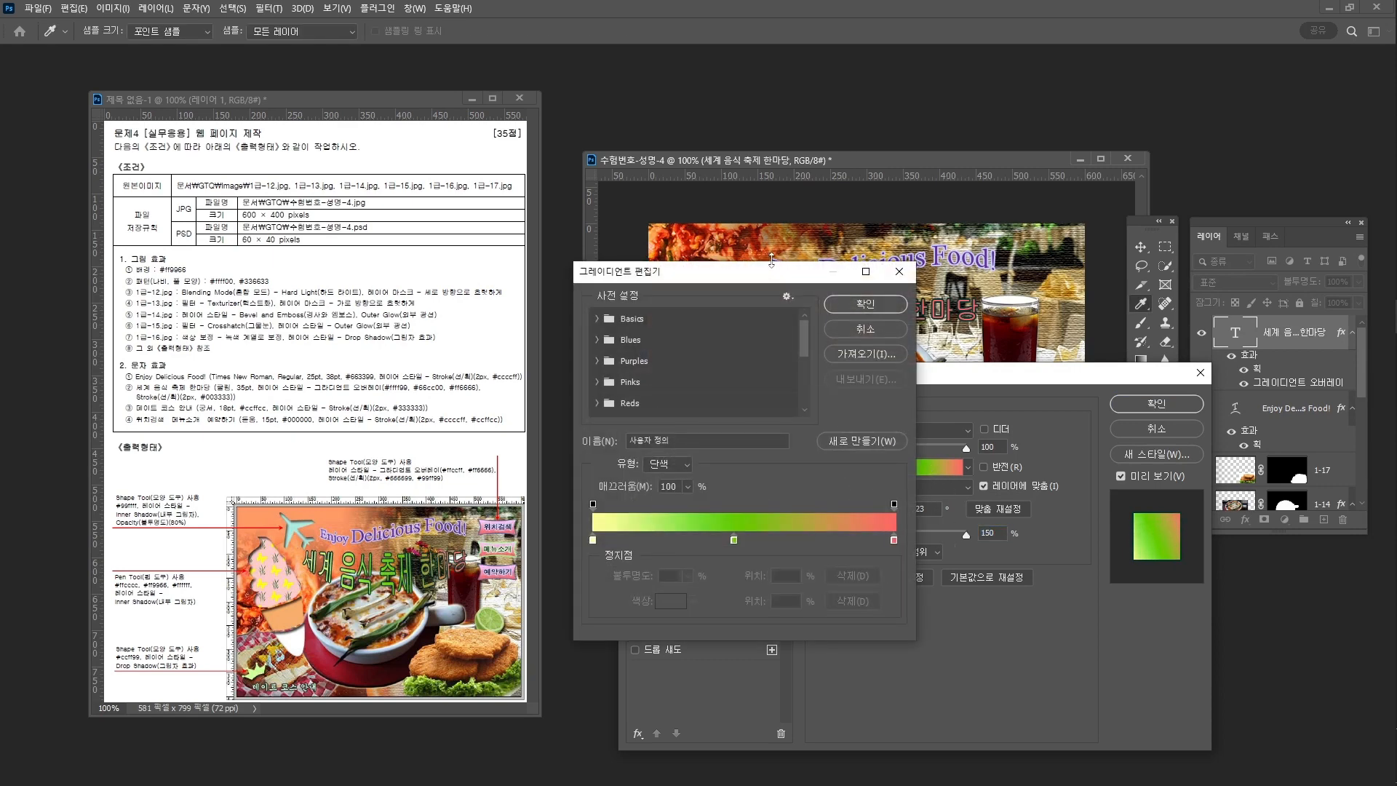
pyautogui.moveTo(772, 275); pyautogui.dragTo(755, 383)
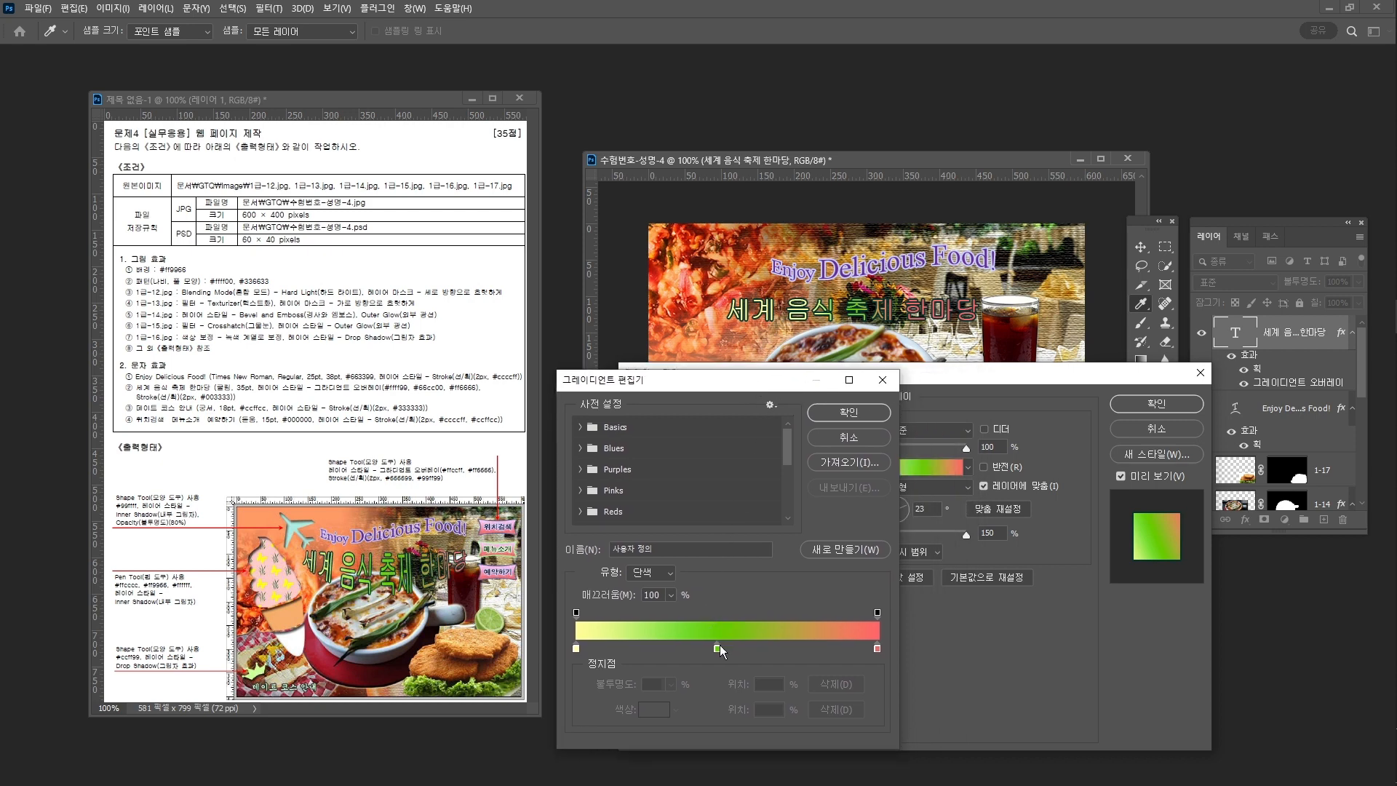
pyautogui.moveTo(719, 648); pyautogui.dragTo(700, 650)
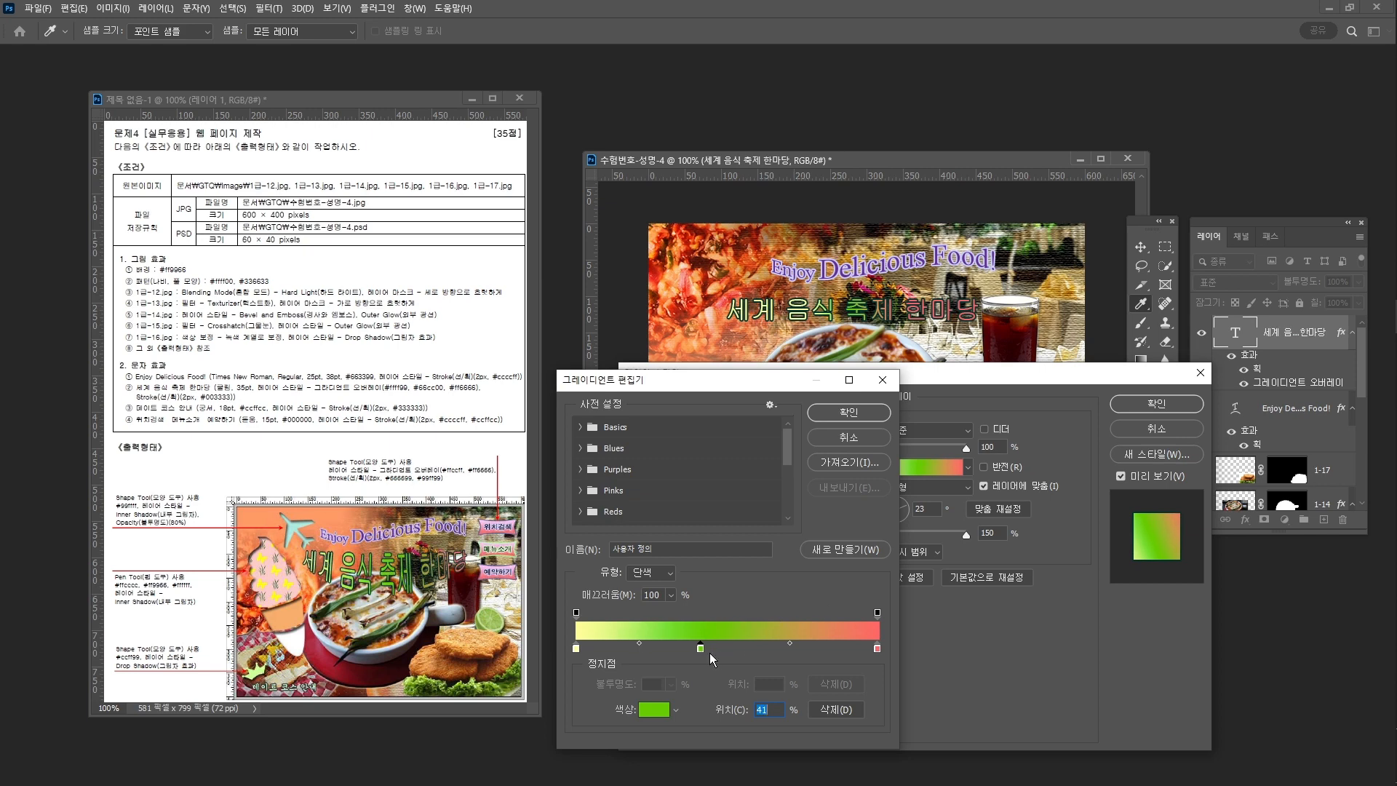
# Step: Shift the gradient's first colour midpoint to about 33% and the second toward the red end, and accept the gradient and layer style
pyautogui.moveTo(791, 646); pyautogui.dragTo(793, 646)
pyautogui.click(700, 649)
pyautogui.click(639, 644)
pyautogui.moveTo(636, 644); pyautogui.dragTo(619, 645)
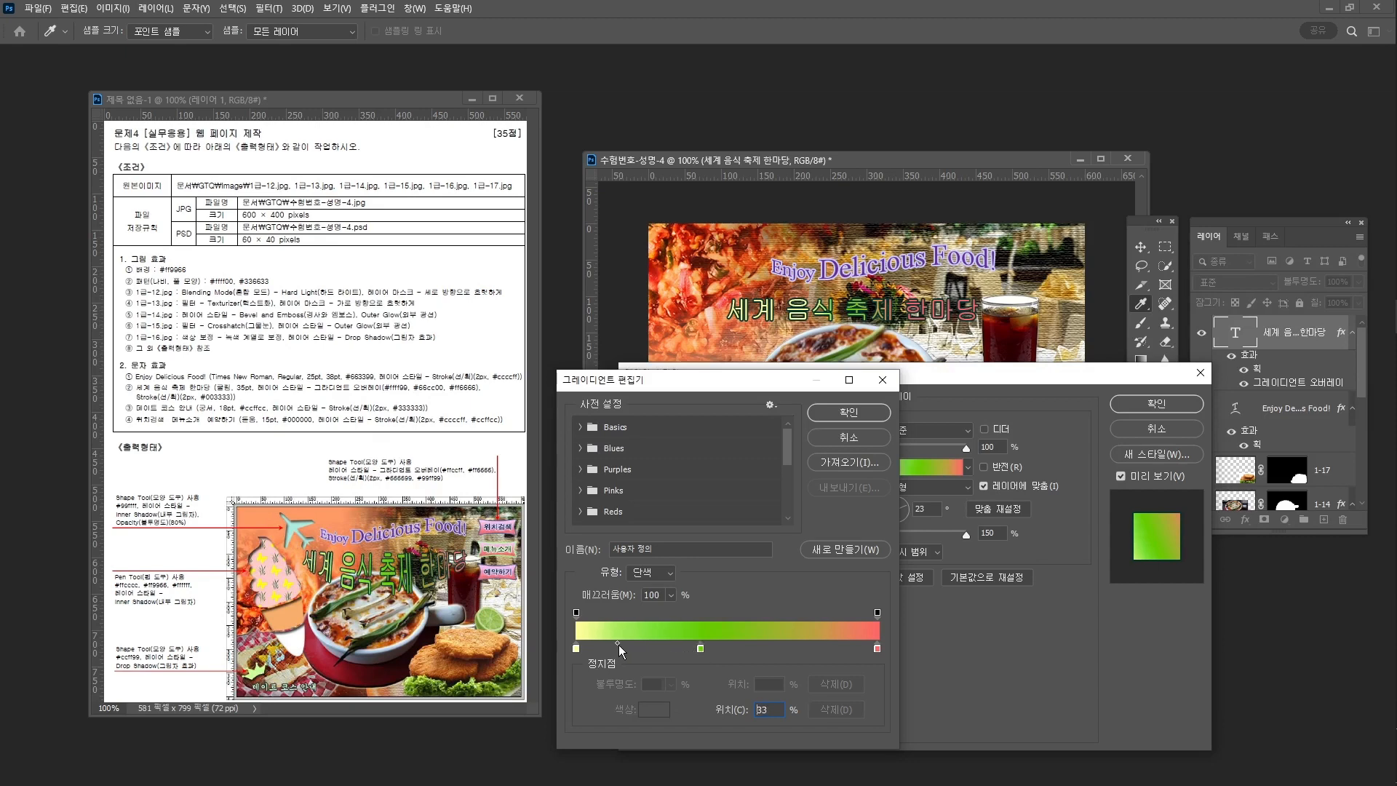
pyautogui.click(700, 649)
pyautogui.click(817, 644)
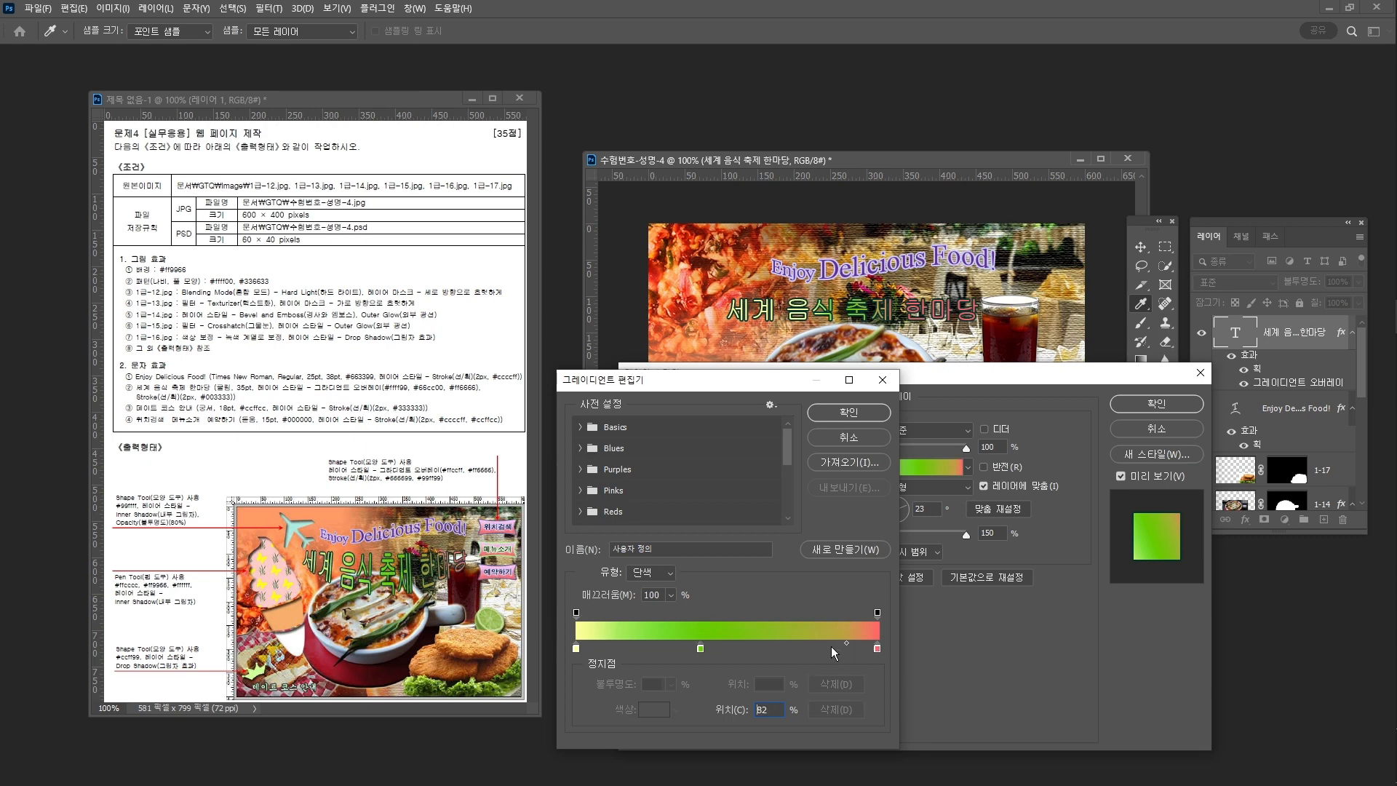
pyautogui.moveTo(831, 647)
pyautogui.mouseDown()
pyautogui.moveTo(814, 644)
pyautogui.moveTo(828, 645)
pyautogui.mouseUp()
pyautogui.click(851, 415)
pyautogui.click(1157, 404)
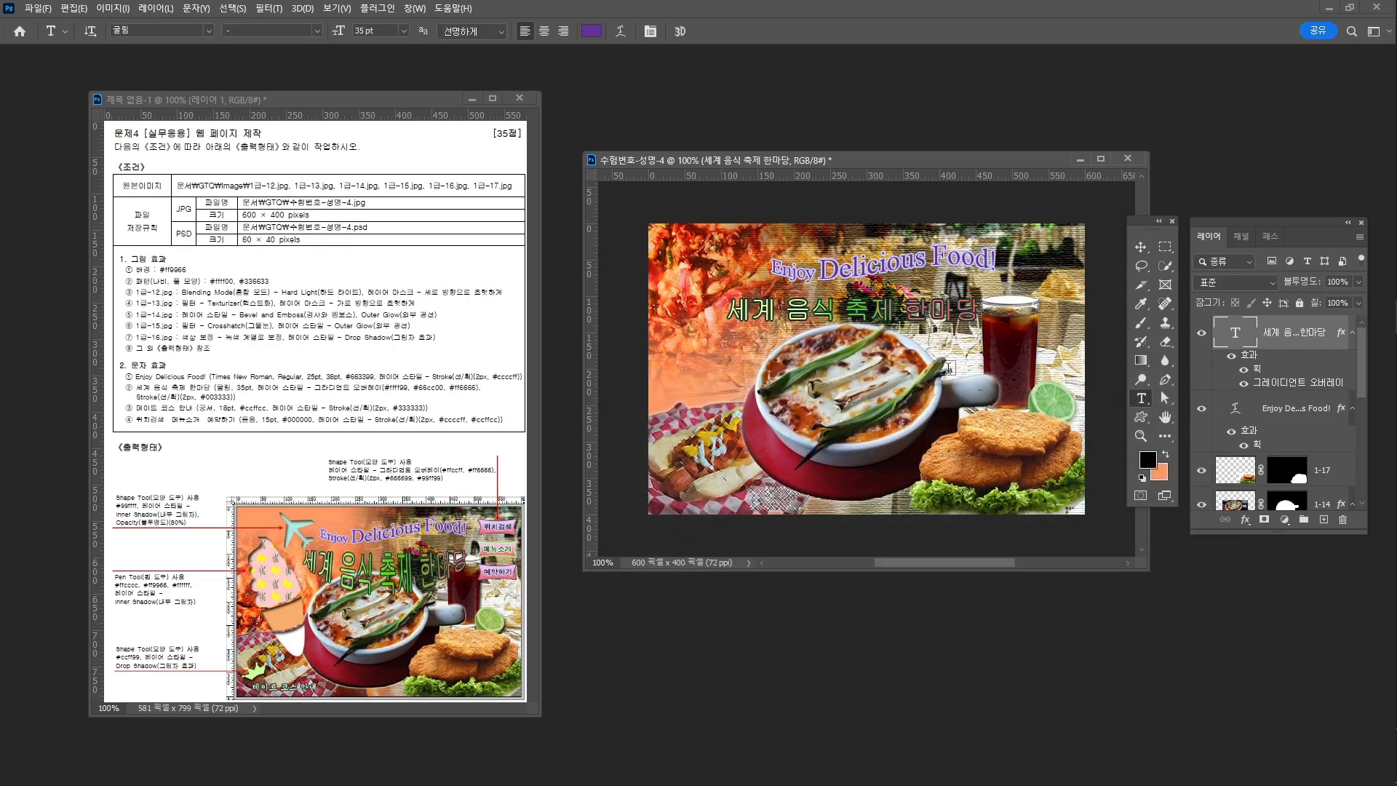
# Step: Warp the "세계 음식 축제 한마당" text with the 아래 부채꼴 style, horizontally, with a bend slightly under +34%
pyautogui.click(622, 32)
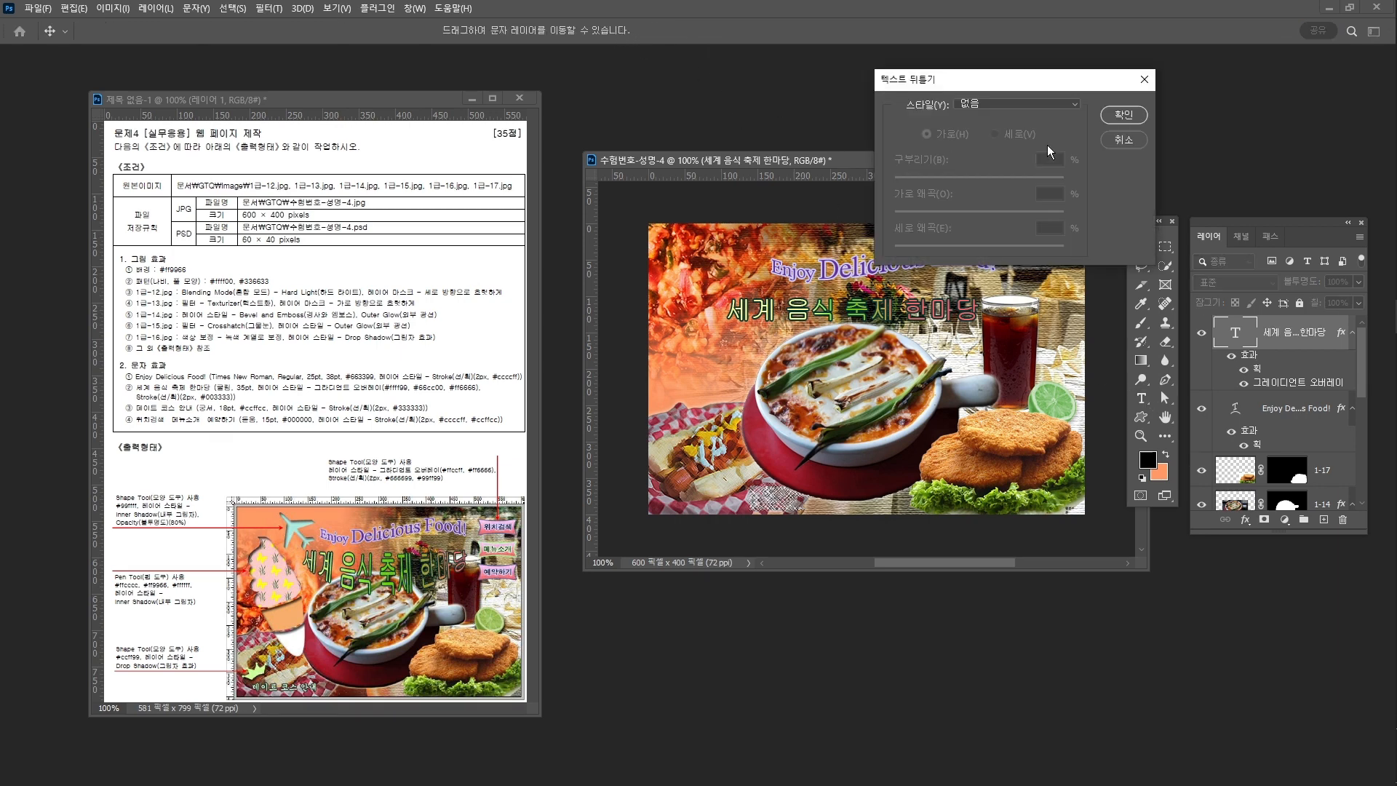
pyautogui.click(1046, 103)
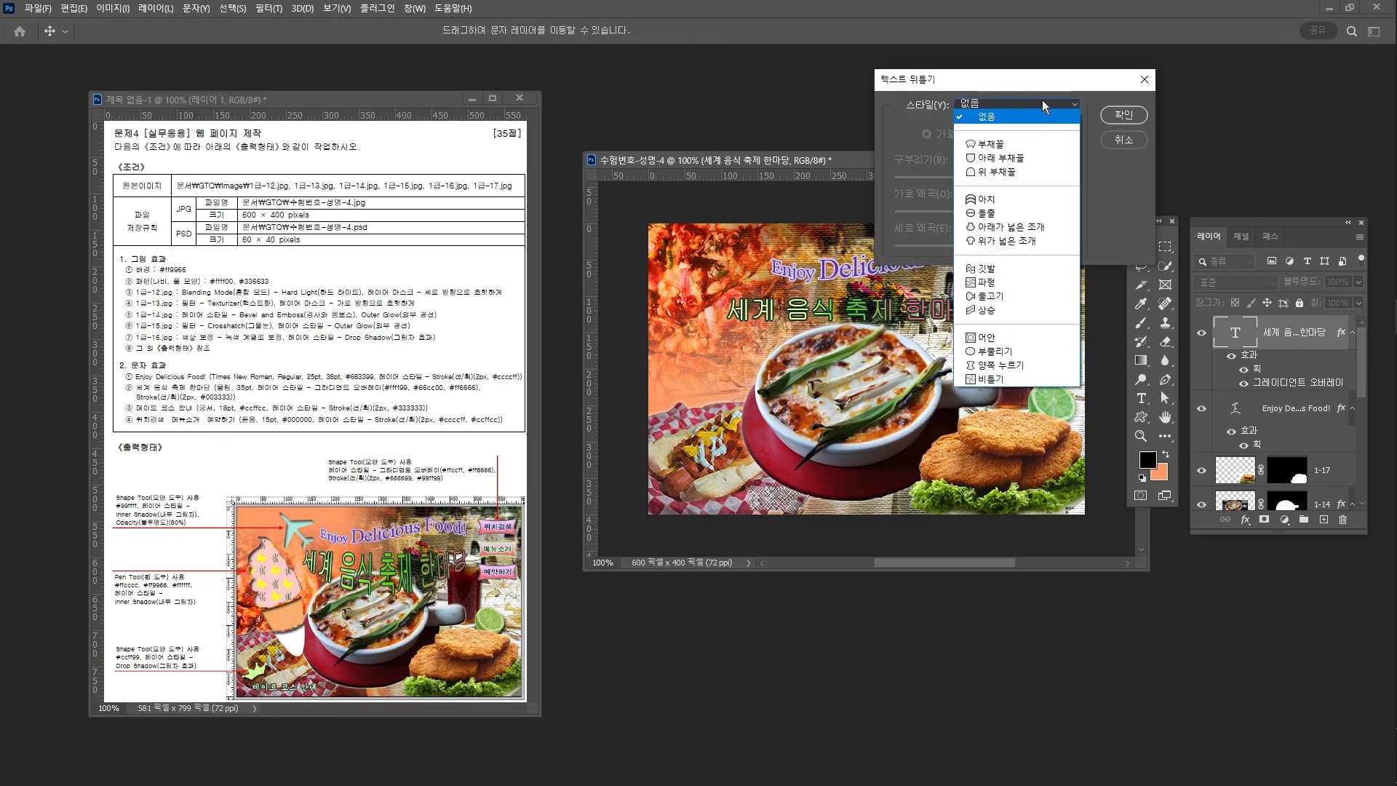
pyautogui.click(1033, 159)
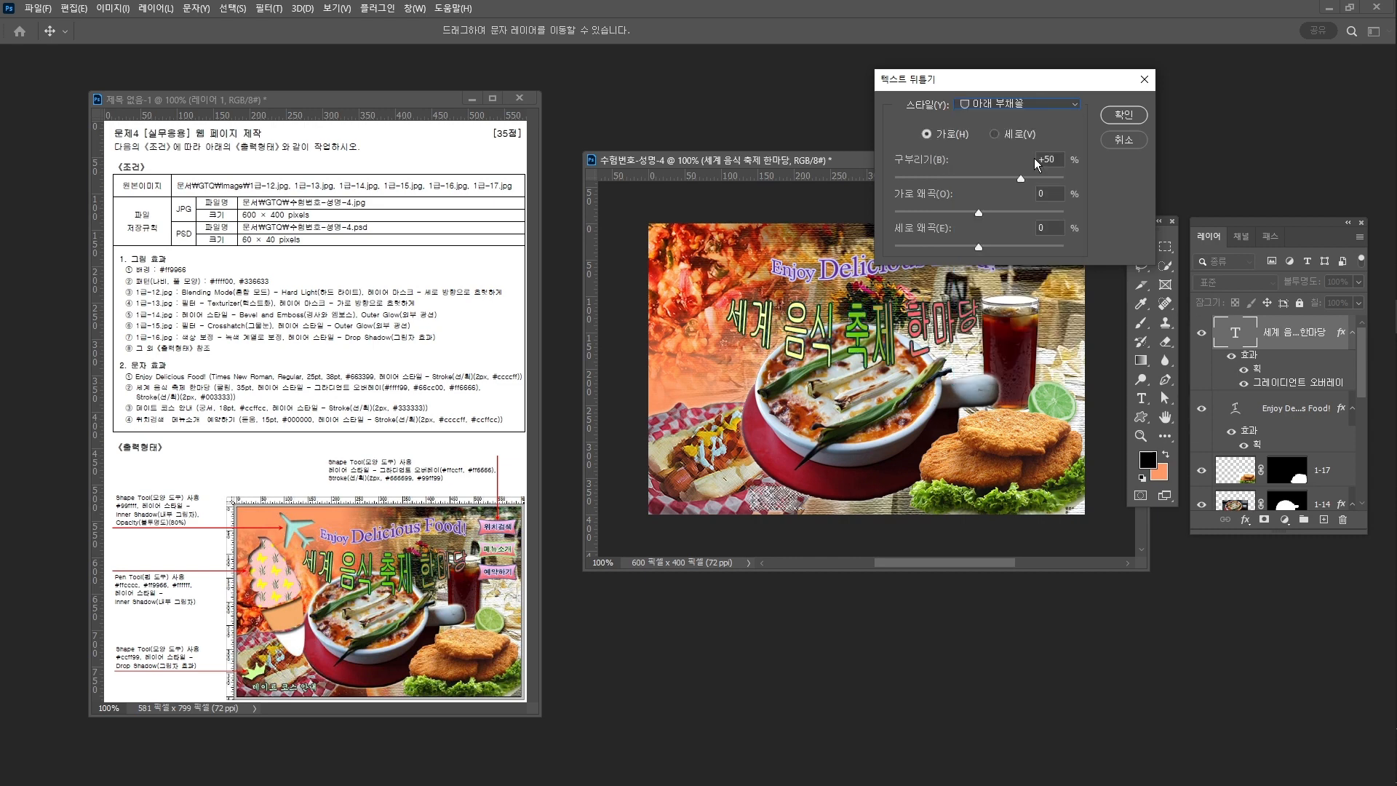
pyautogui.click(1009, 177)
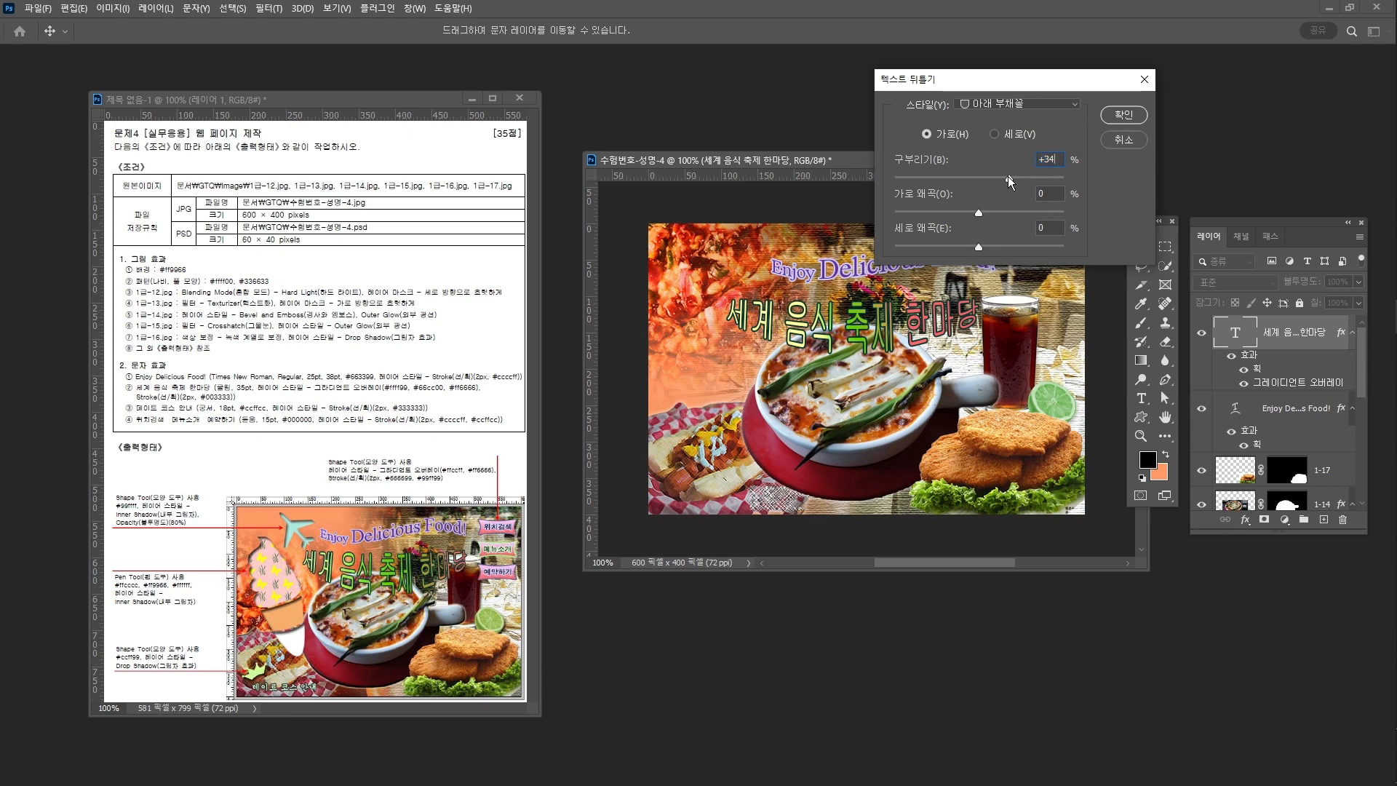
pyautogui.moveTo(1007, 176); pyautogui.dragTo(1004, 178)
pyautogui.click(1108, 121)
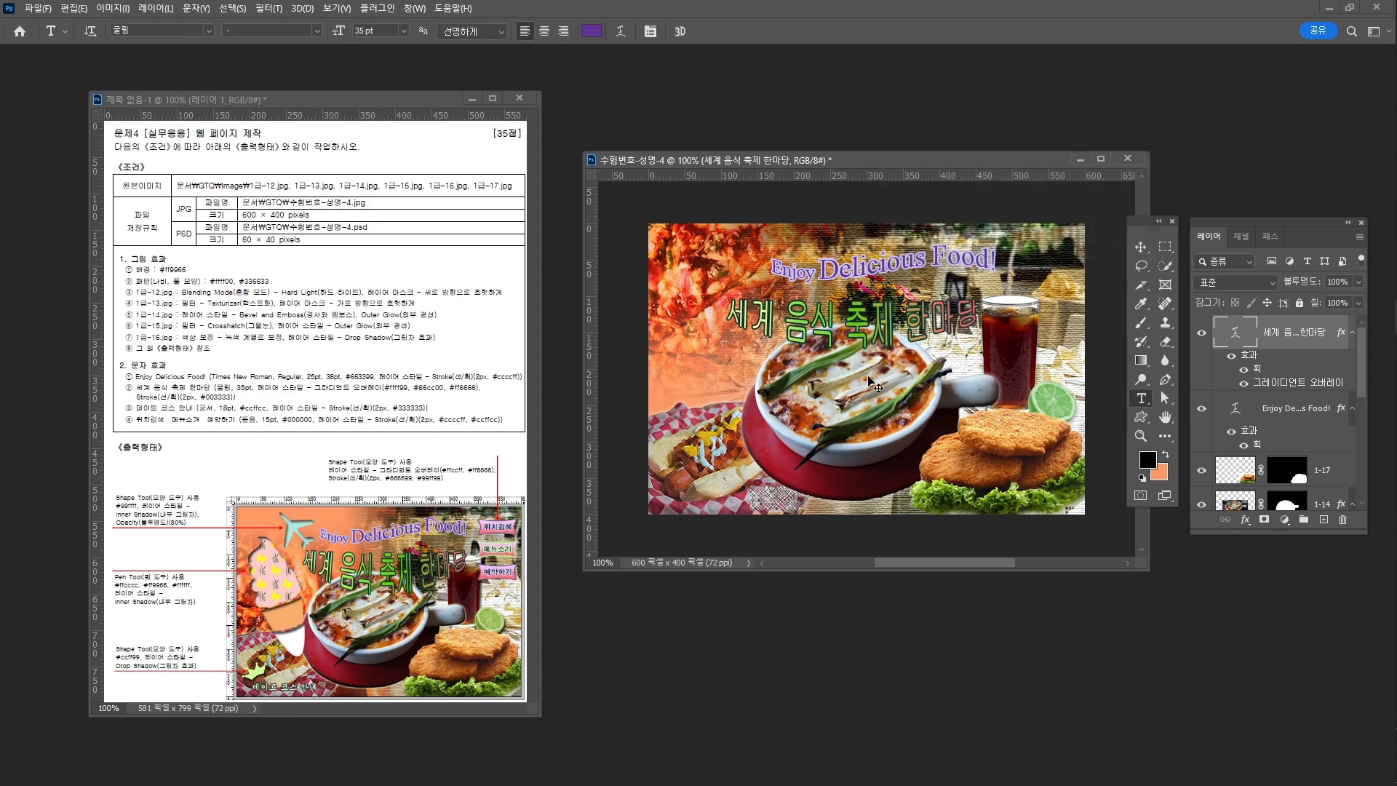
# Step: Move the warped text under "Enjoy Delicious Food!" to about X 318 px, Y 139 px
pyautogui.moveTo(840, 333); pyautogui.dragTo(868, 329)
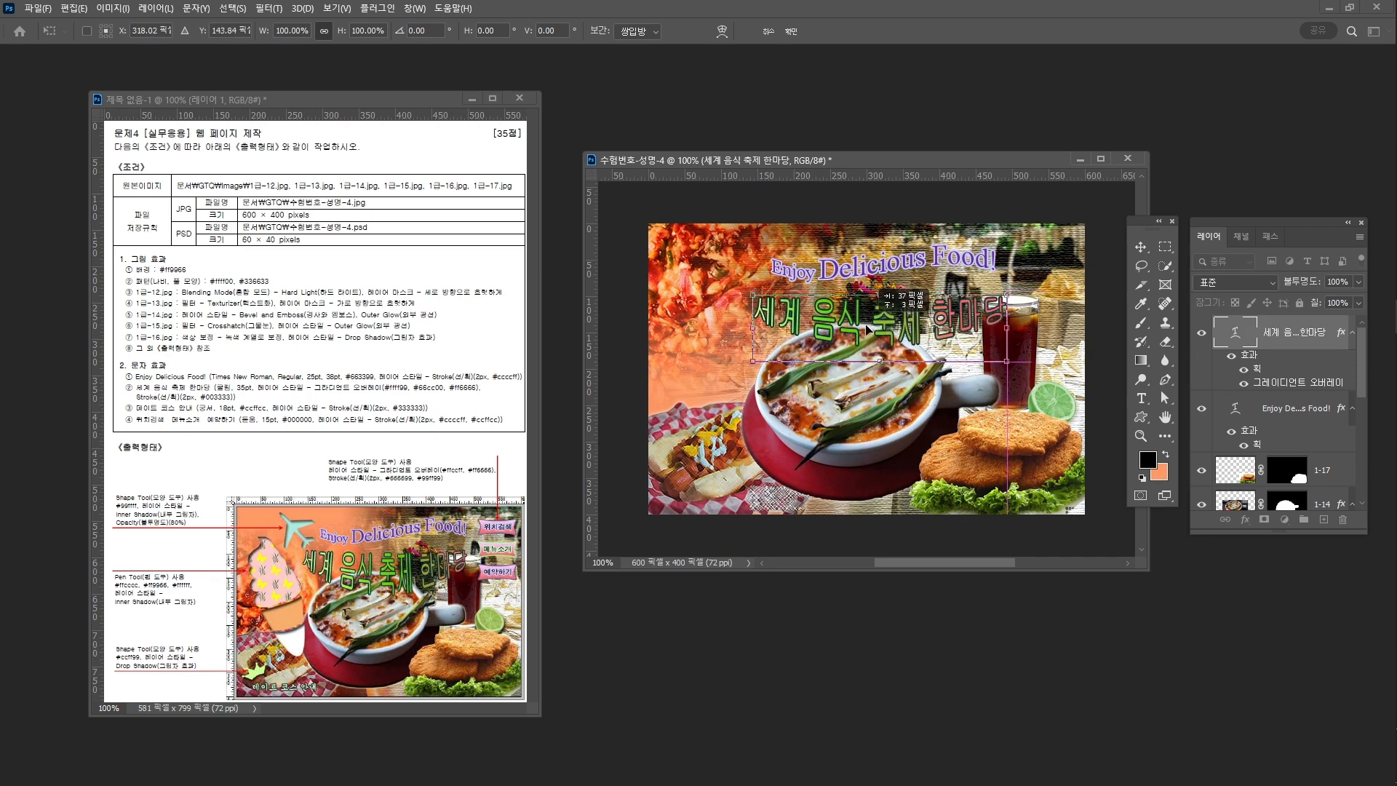
pyautogui.moveTo(866, 329); pyautogui.dragTo(867, 329)
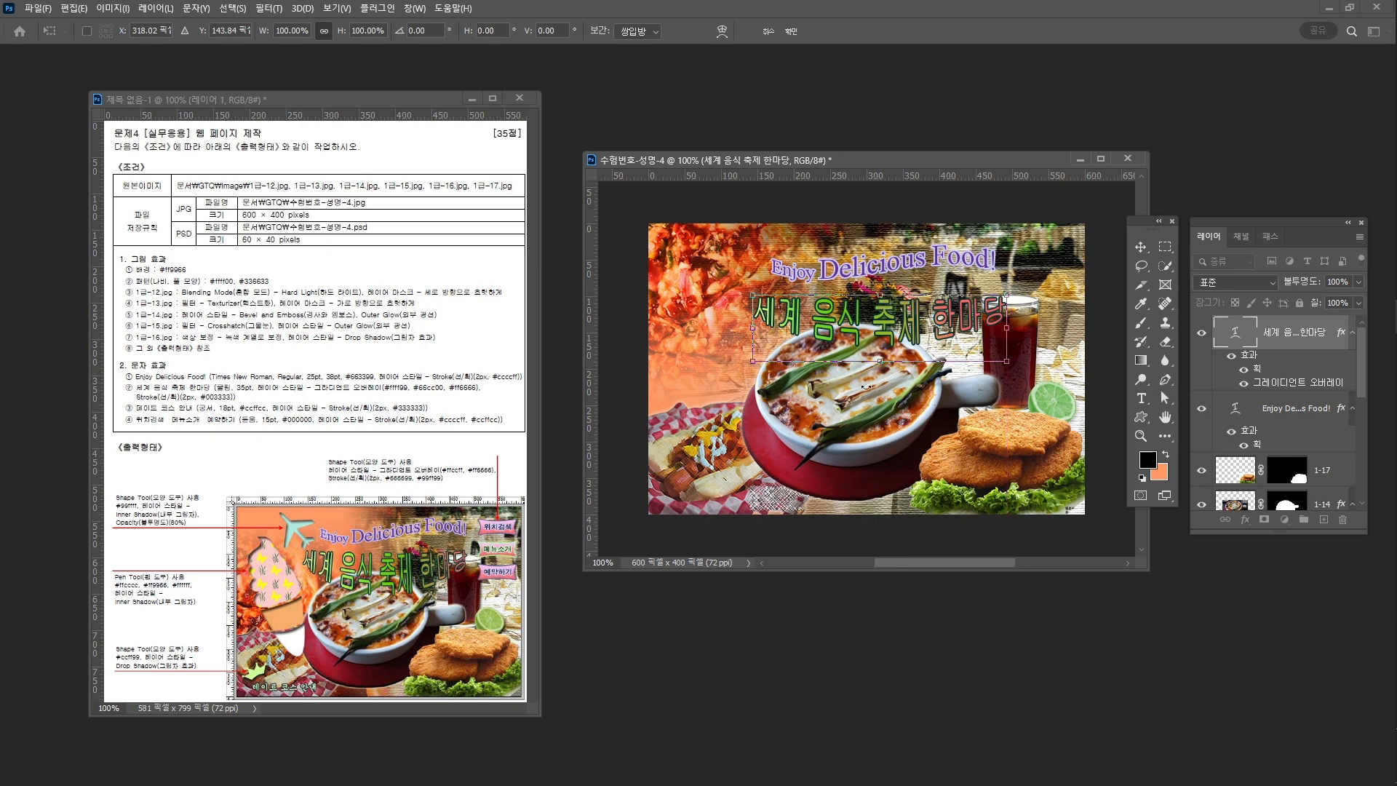
pyautogui.hotkey('shift', 'Up')
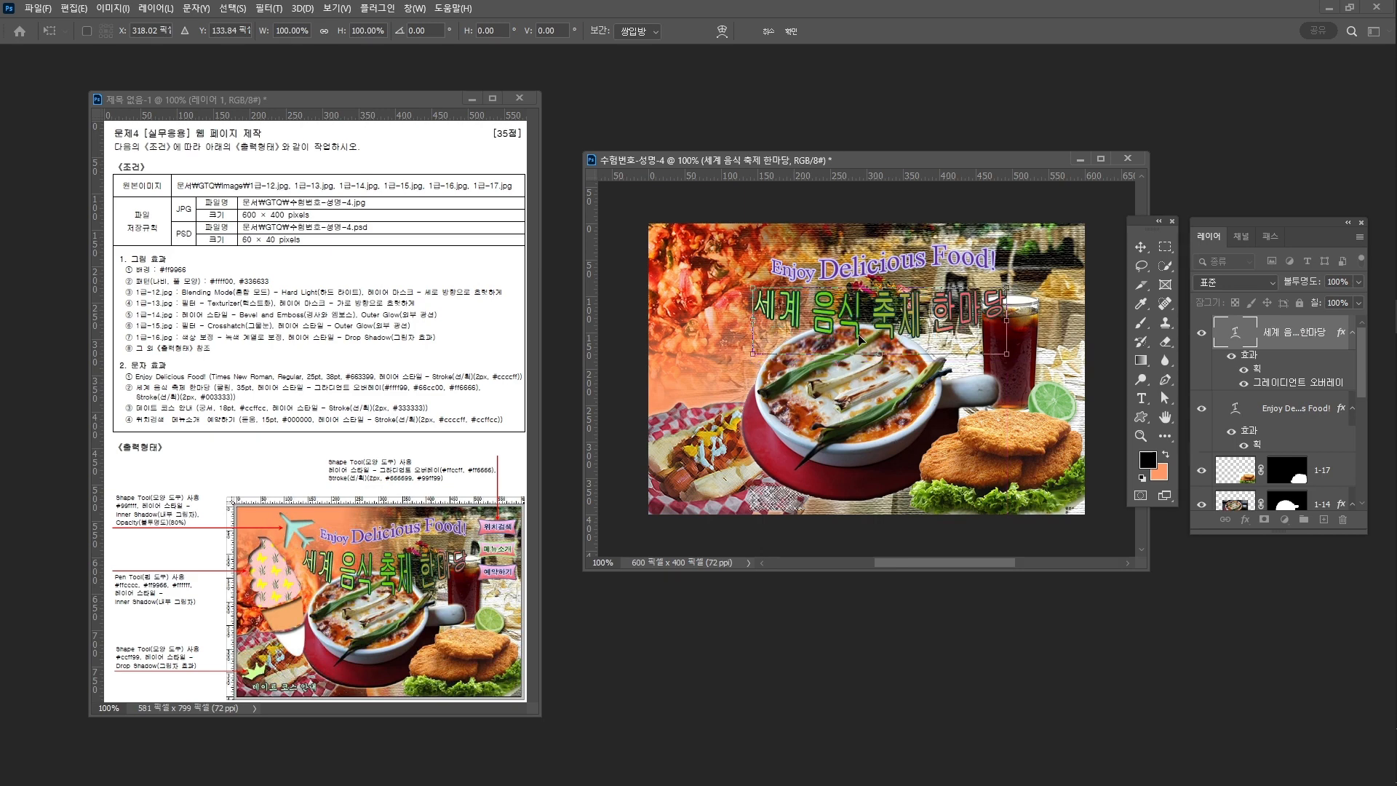
pyautogui.press('Down')
pyautogui.press('Down')
pyautogui.press('Down')
pyautogui.press('Down')
pyautogui.press('Down')
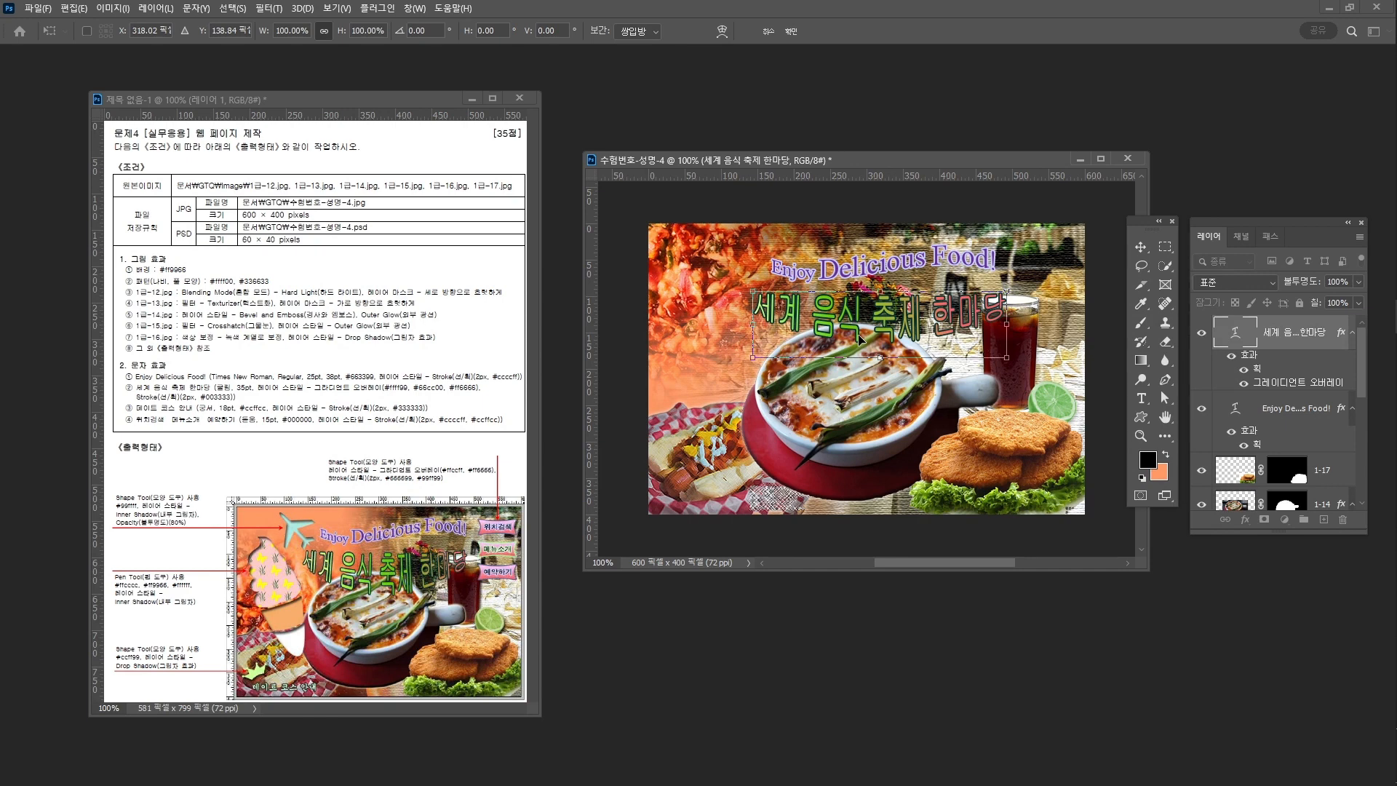
pyautogui.press('Return')
# Step: Add the text "데이트 코스 안내" near the lower-left corner of the image
pyautogui.press('t')
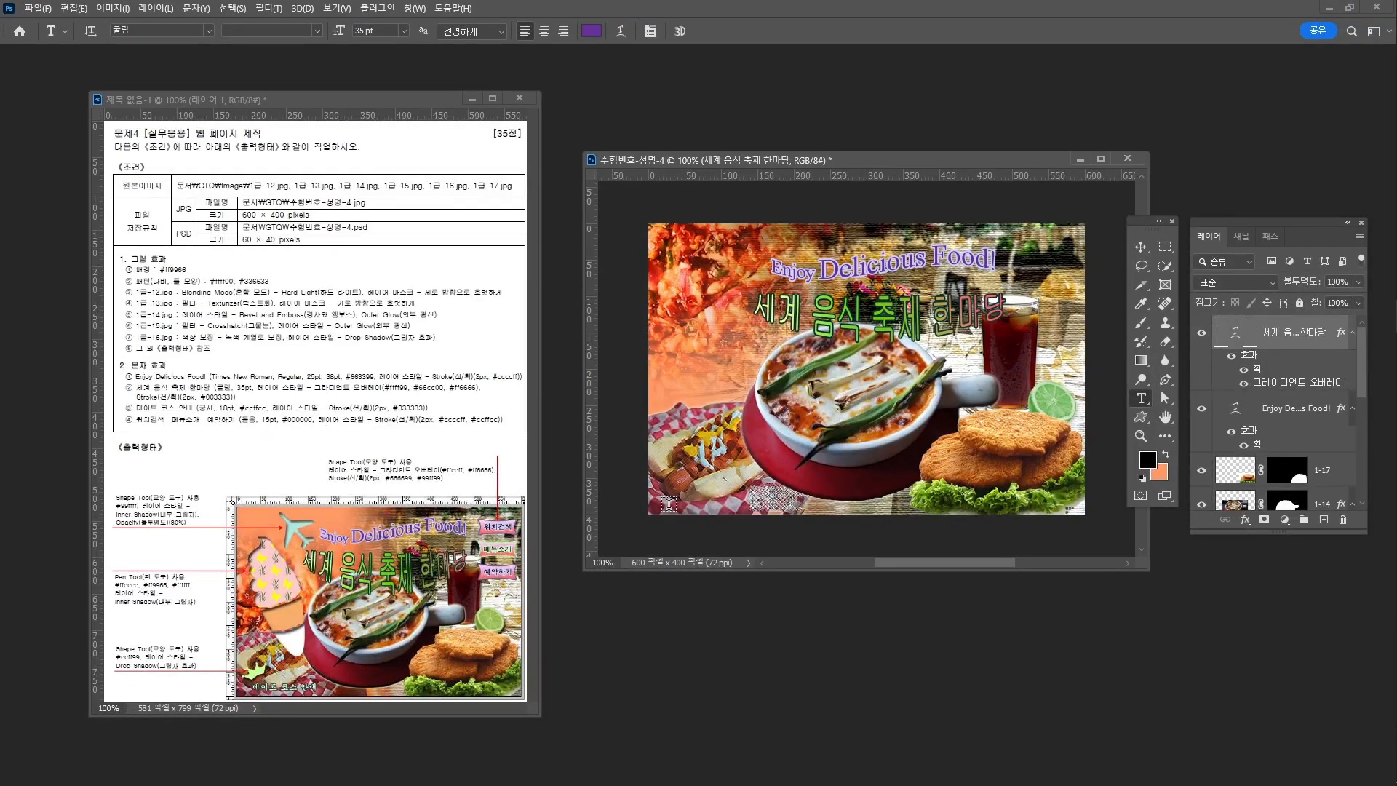
pyautogui.click(675, 502)
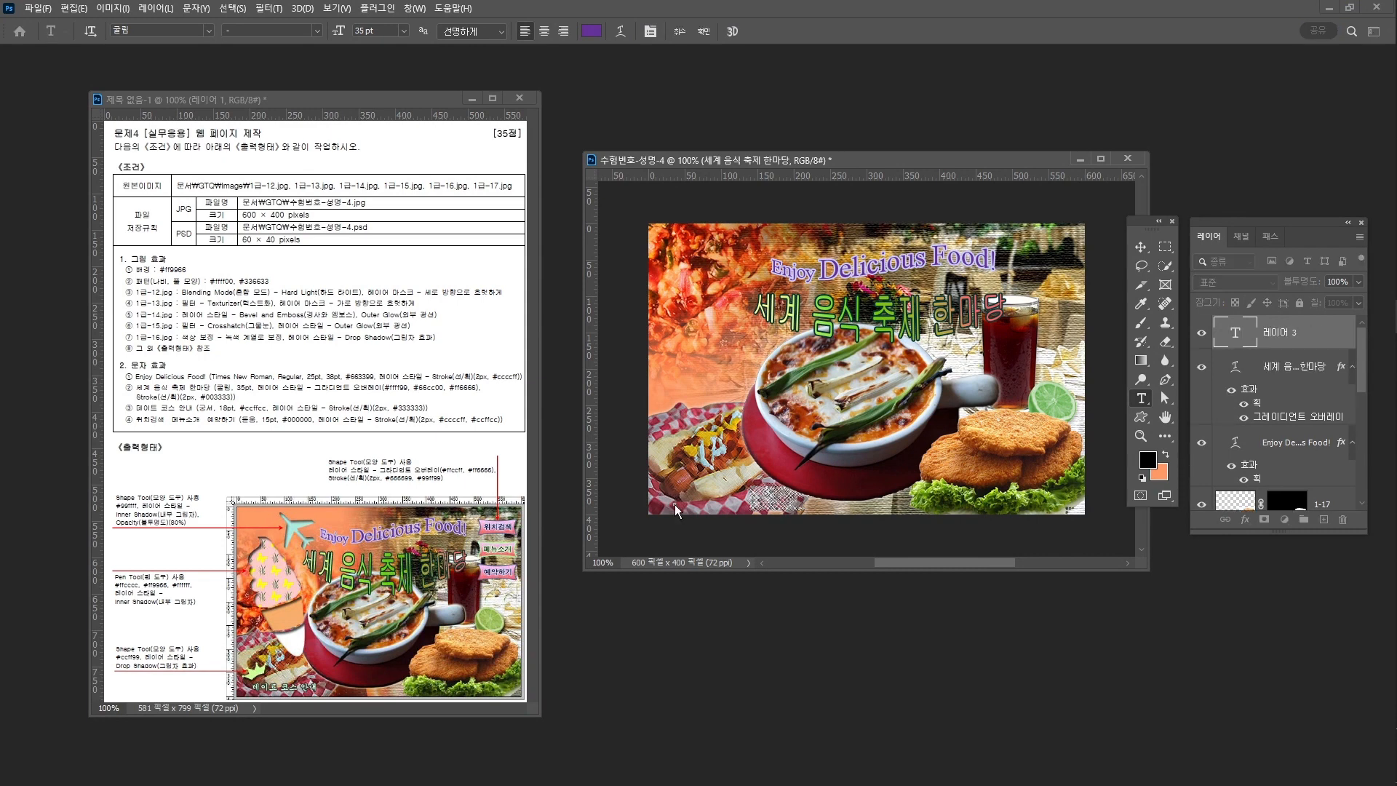
pyautogui.write('데이트 코스 안내')
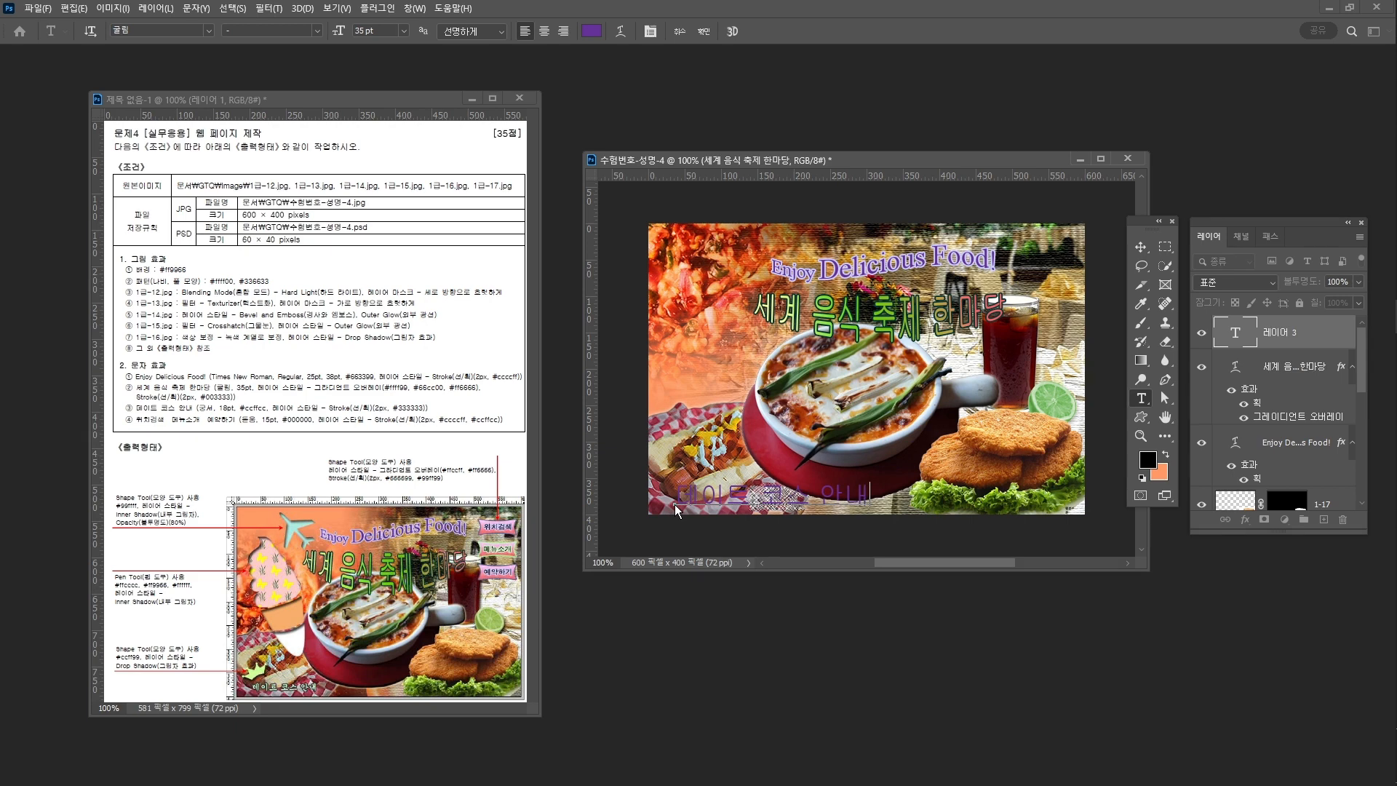
pyautogui.hotkey('ctrl', 'Return')
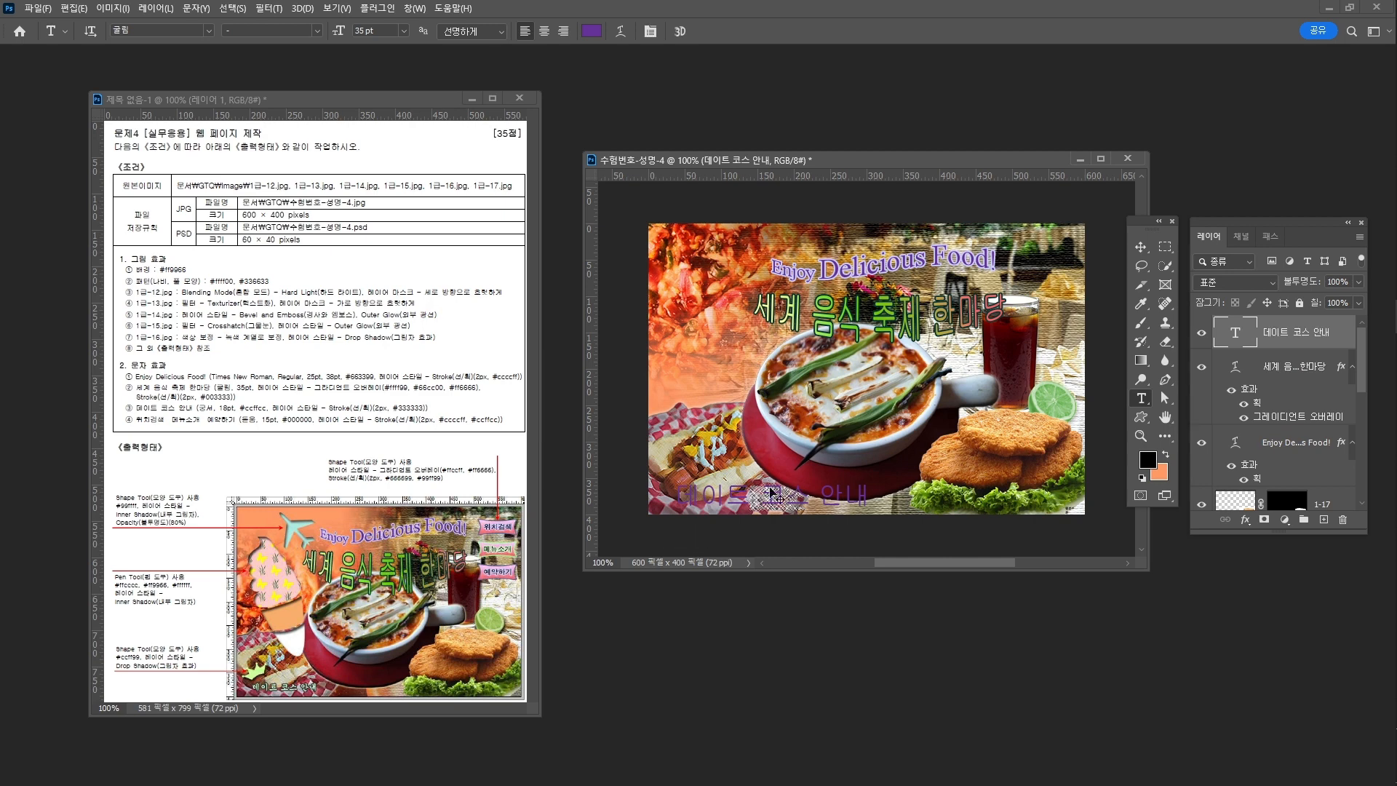
# Step: Open the character formatting settings for the "데이트 코스 안내" text and position them clear of it
pyautogui.hotkey('ctrl', 't')
pyautogui.press('Return')
pyautogui.click(785, 501)
pyautogui.press('Escape')
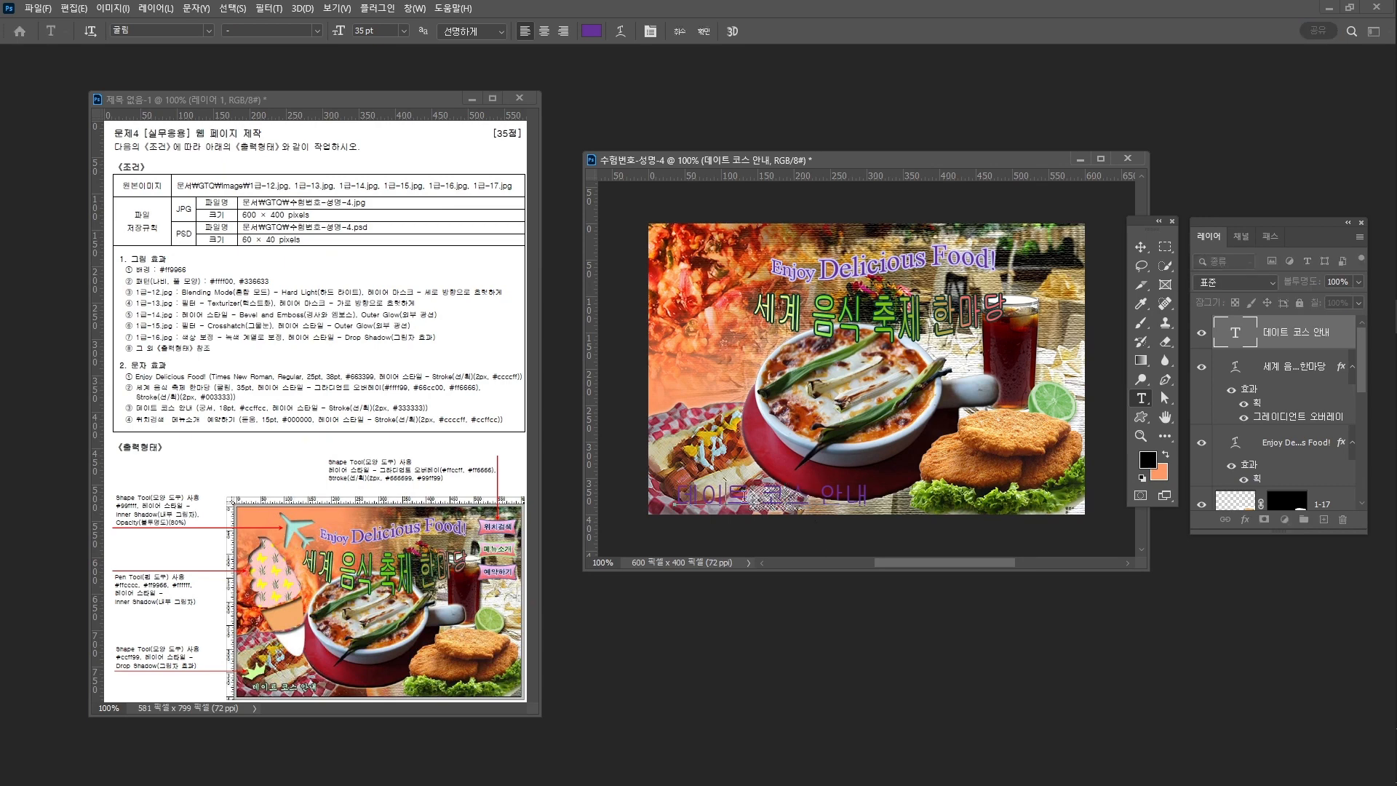
pyautogui.hotkey('ctrl', 't')
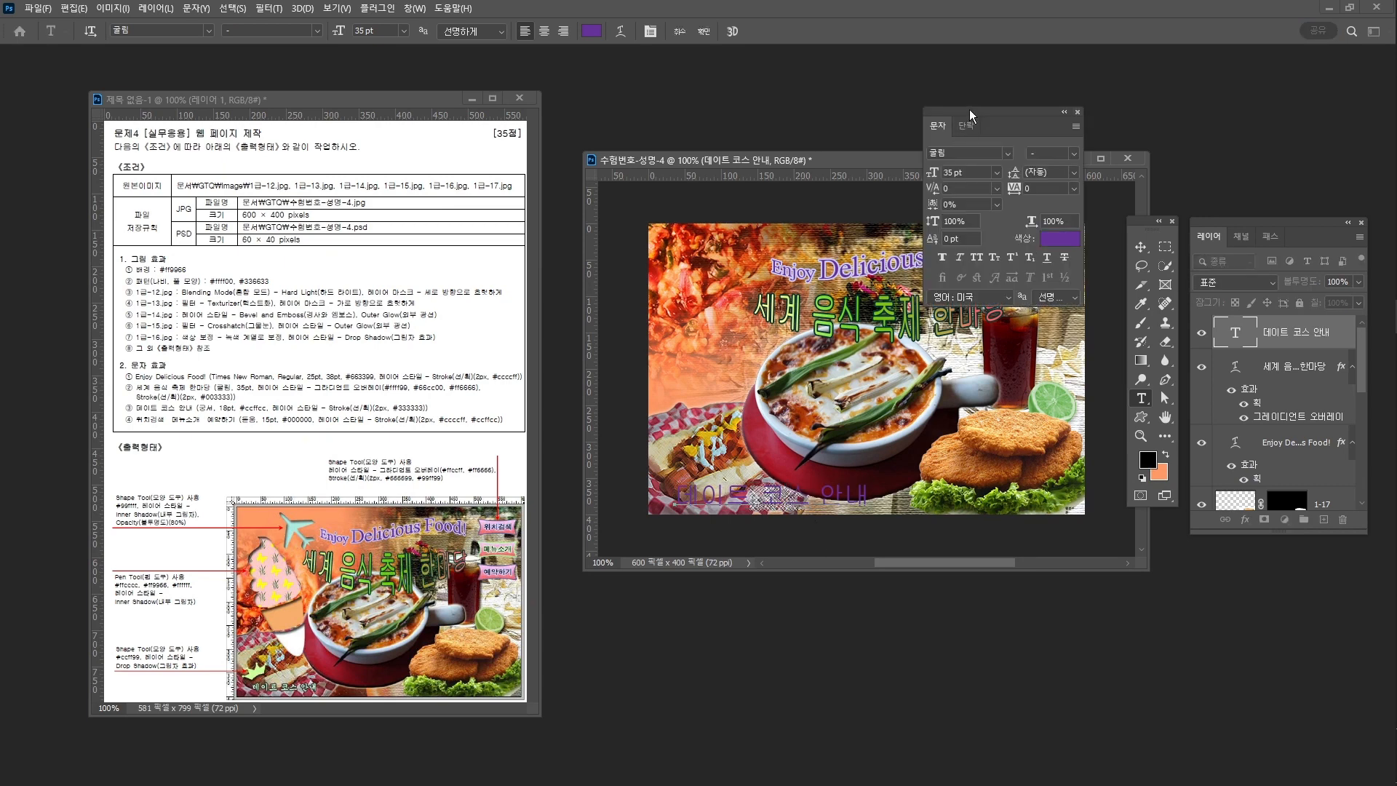
pyautogui.moveTo(971, 115); pyautogui.dragTo(872, 95)
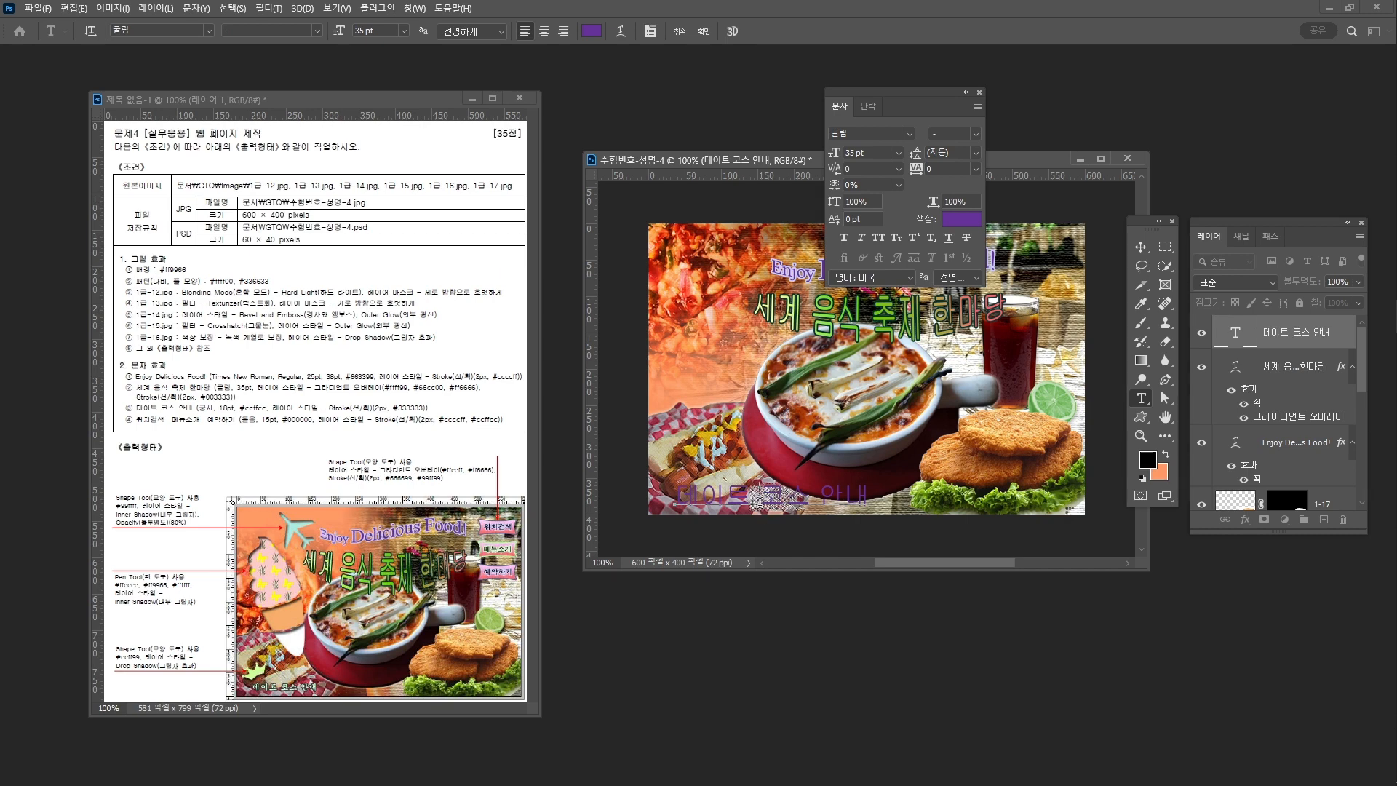
# Step: Set the whole "데이트 코스 안내" text to the 궁서 font at 18 pt
pyautogui.tripleClick(759, 502)
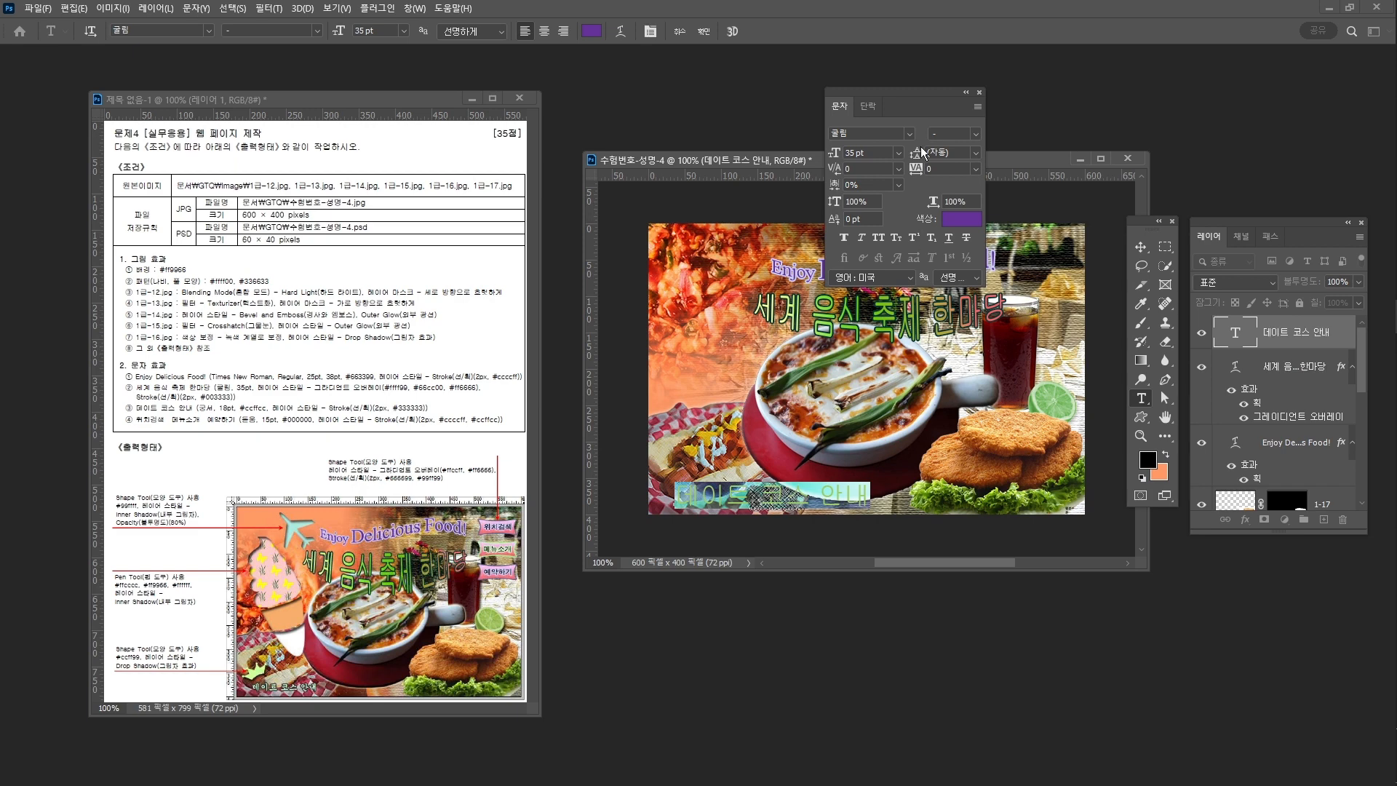
pyautogui.click(881, 135)
pyautogui.press('BackSpace')
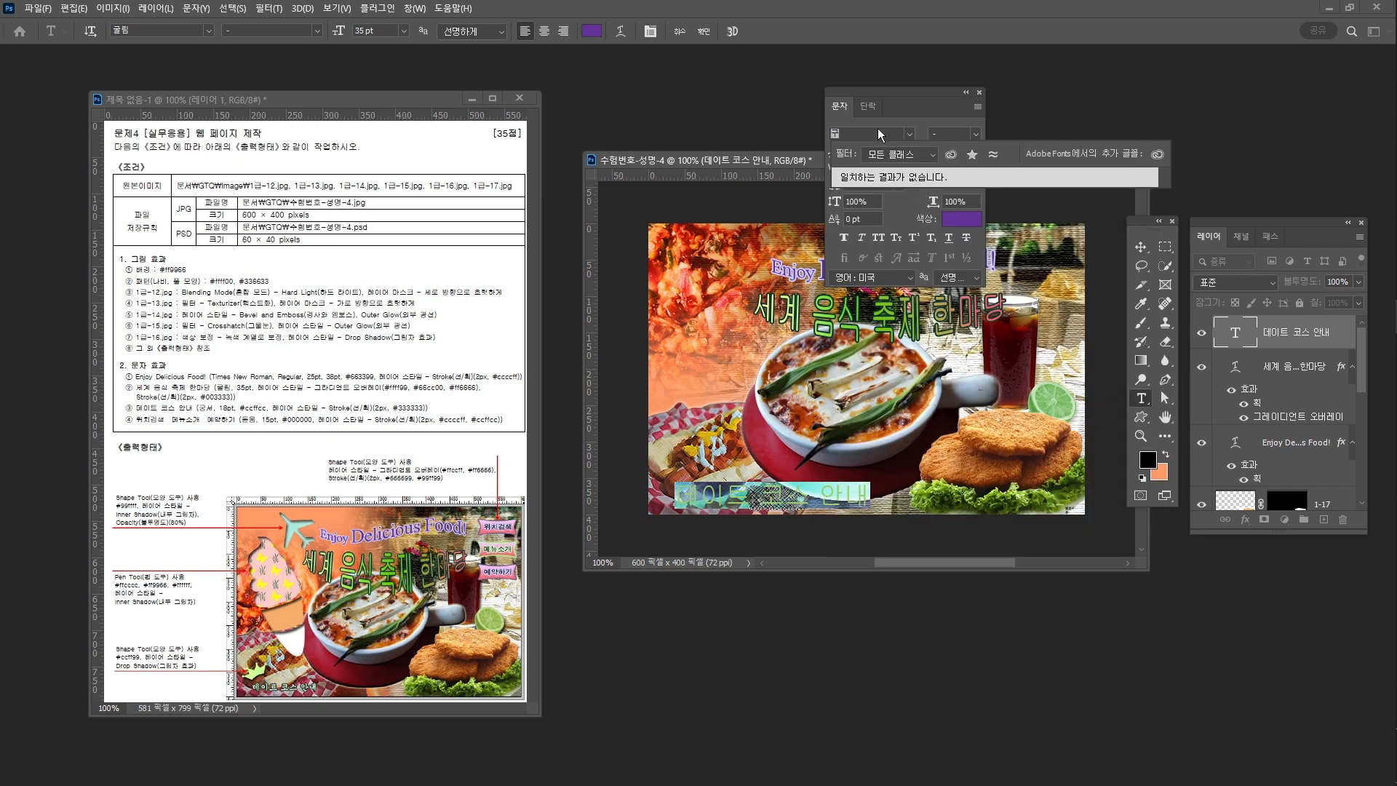
pyautogui.write('궁서')
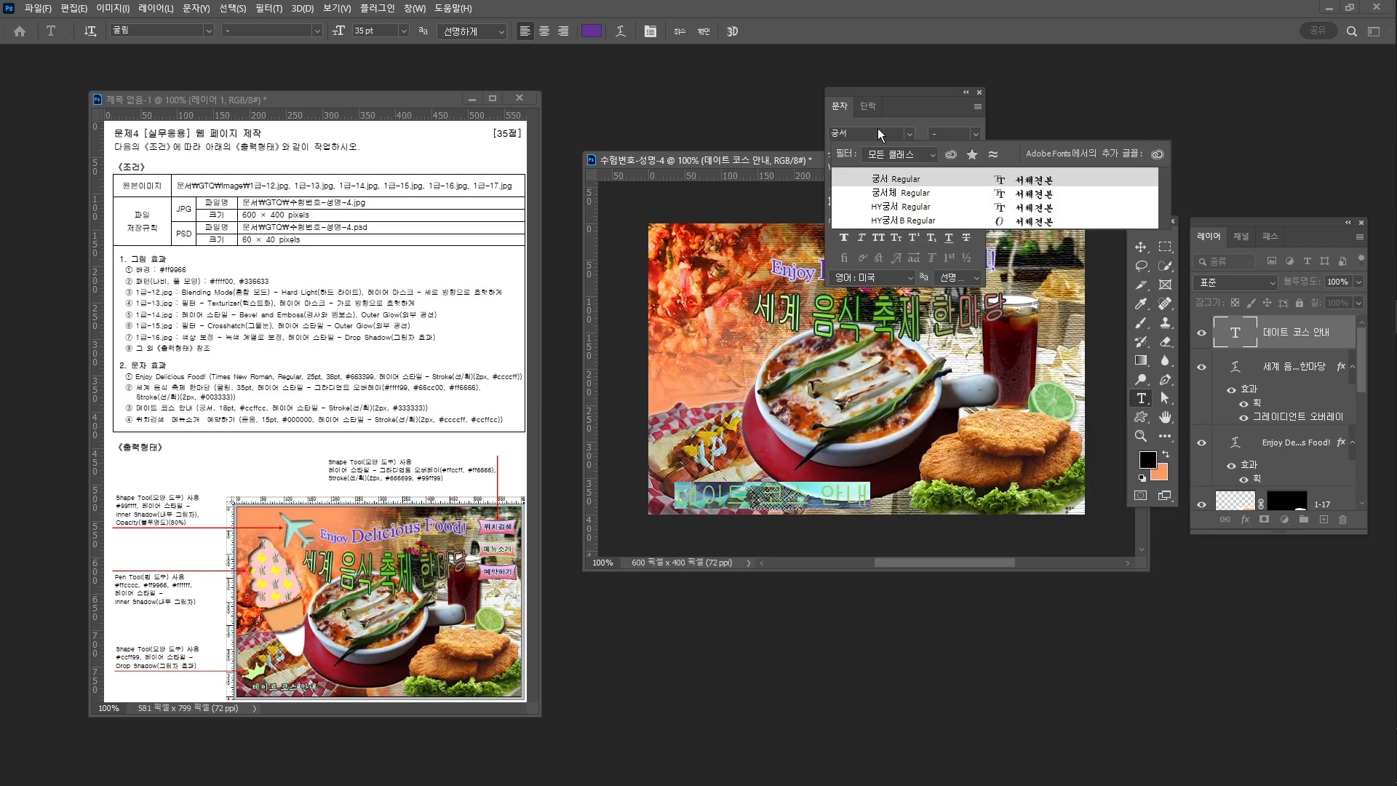
pyautogui.press('Return')
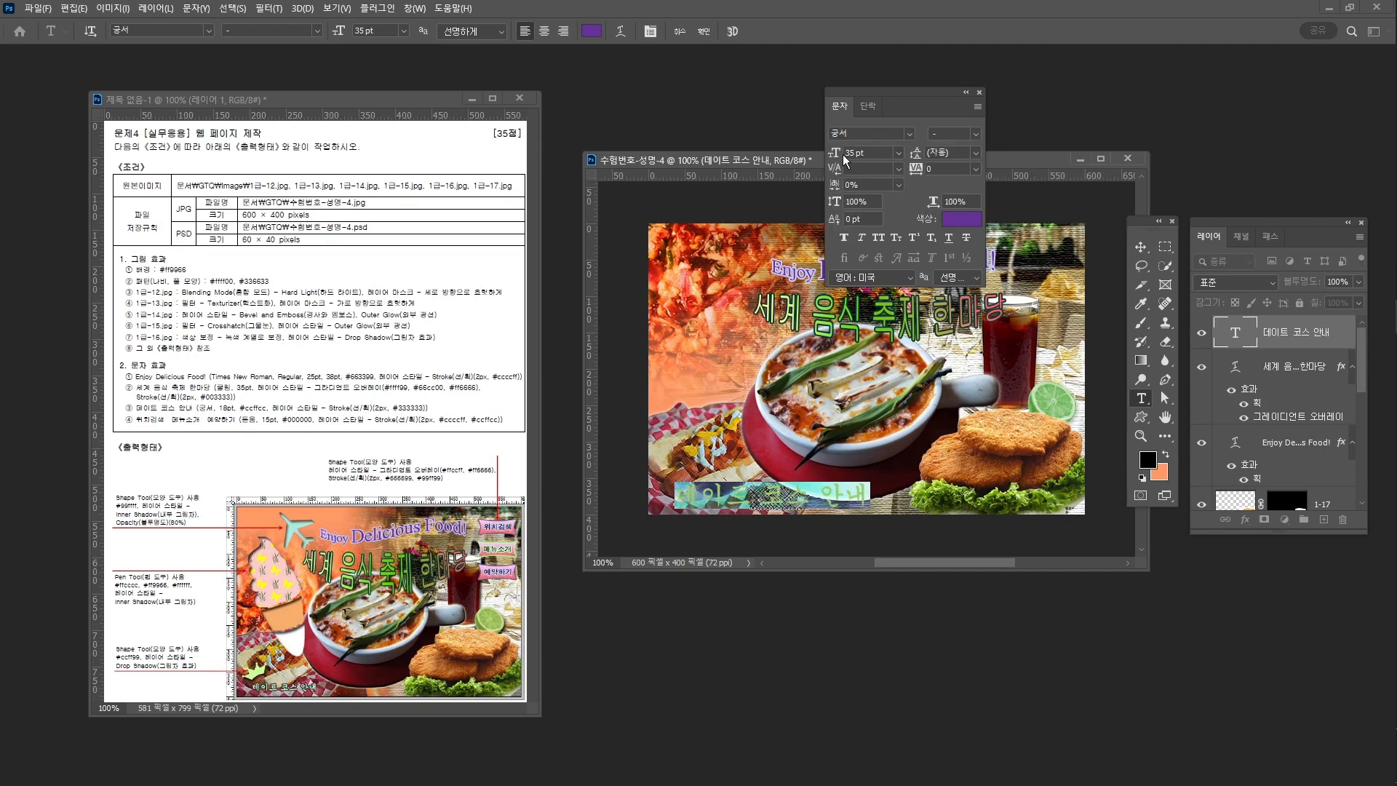
pyautogui.write('18')
pyautogui.press('Return')
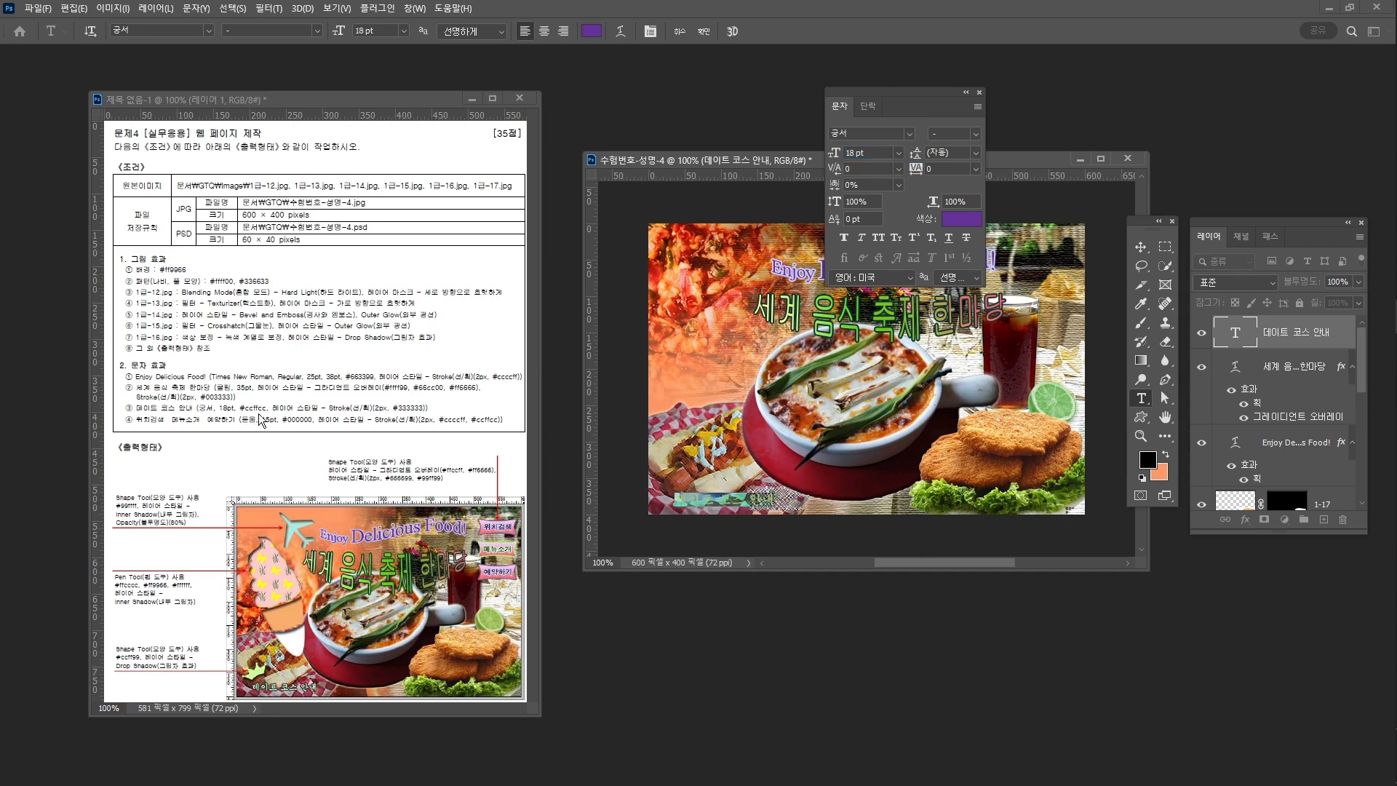
# Step: Colour the "데이트 코스 안내" text #ccffcc and commit the text edit
pyautogui.click(965, 220)
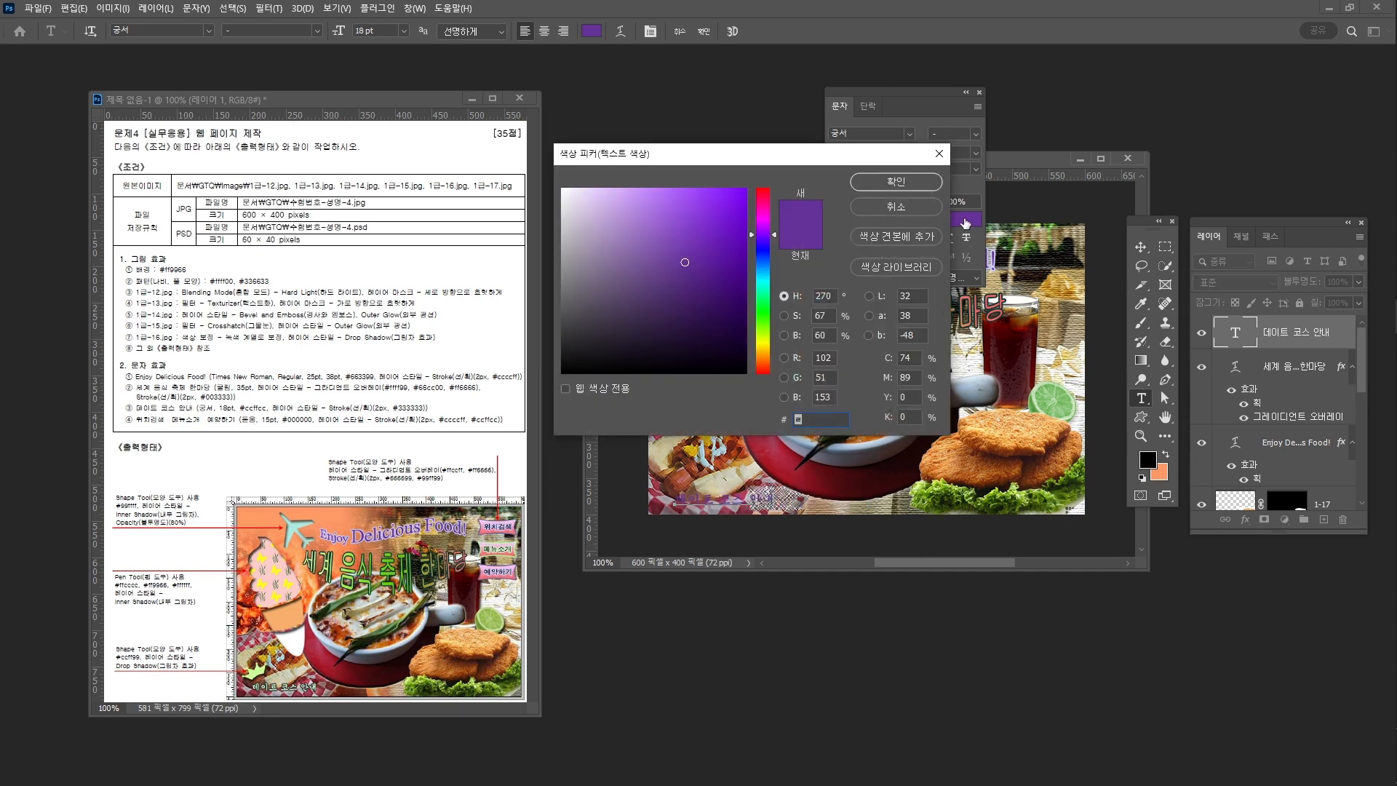
pyautogui.write('ccffcc')
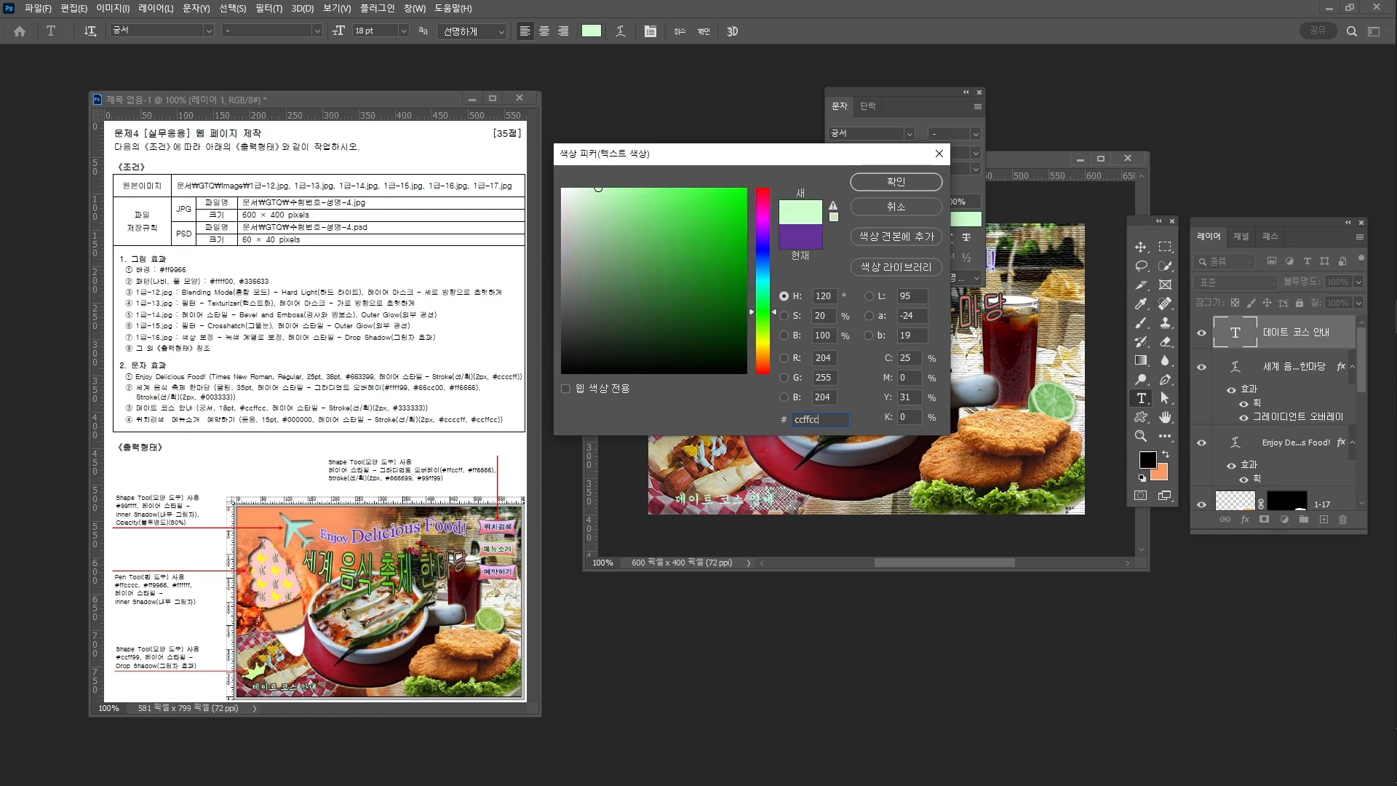
pyautogui.press('Return')
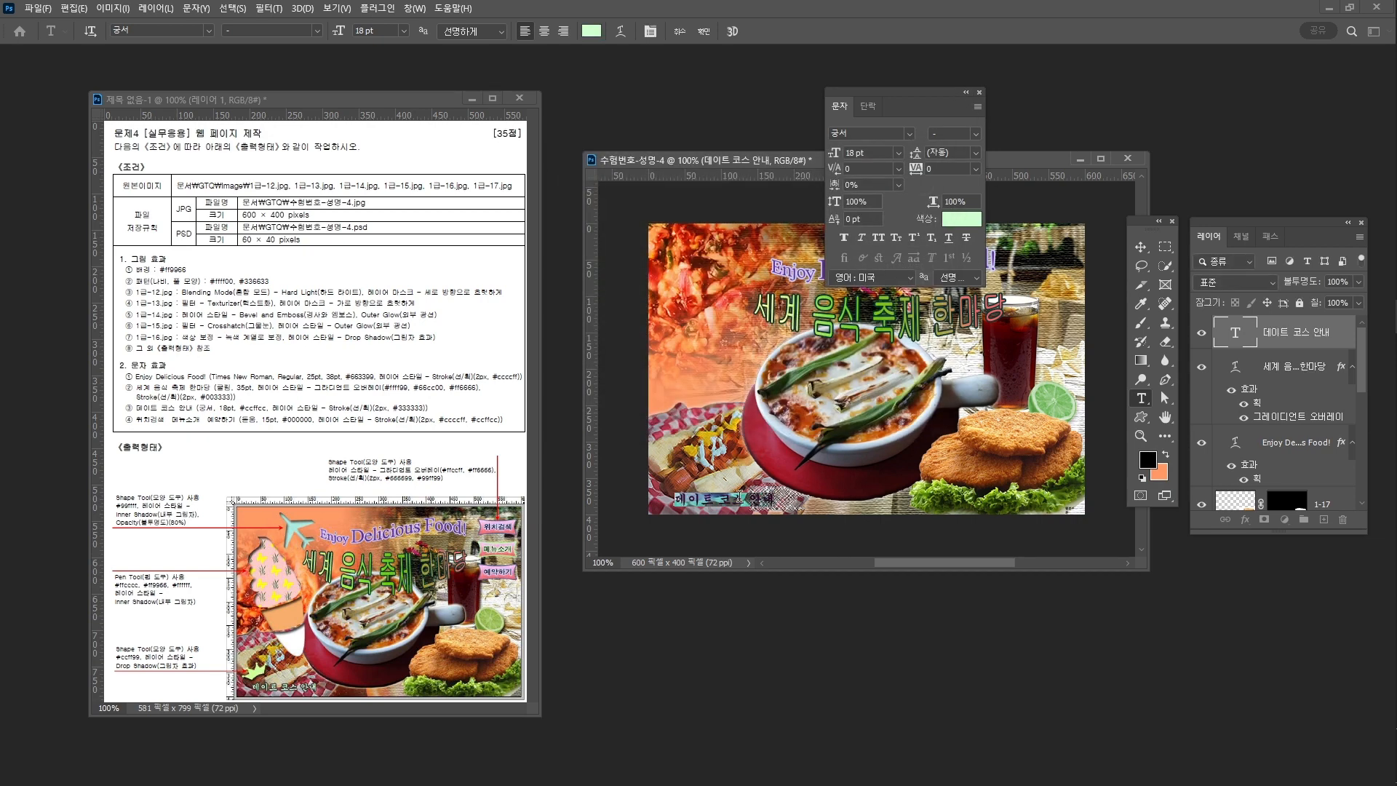
pyautogui.hotkey('ctrl', 'Return')
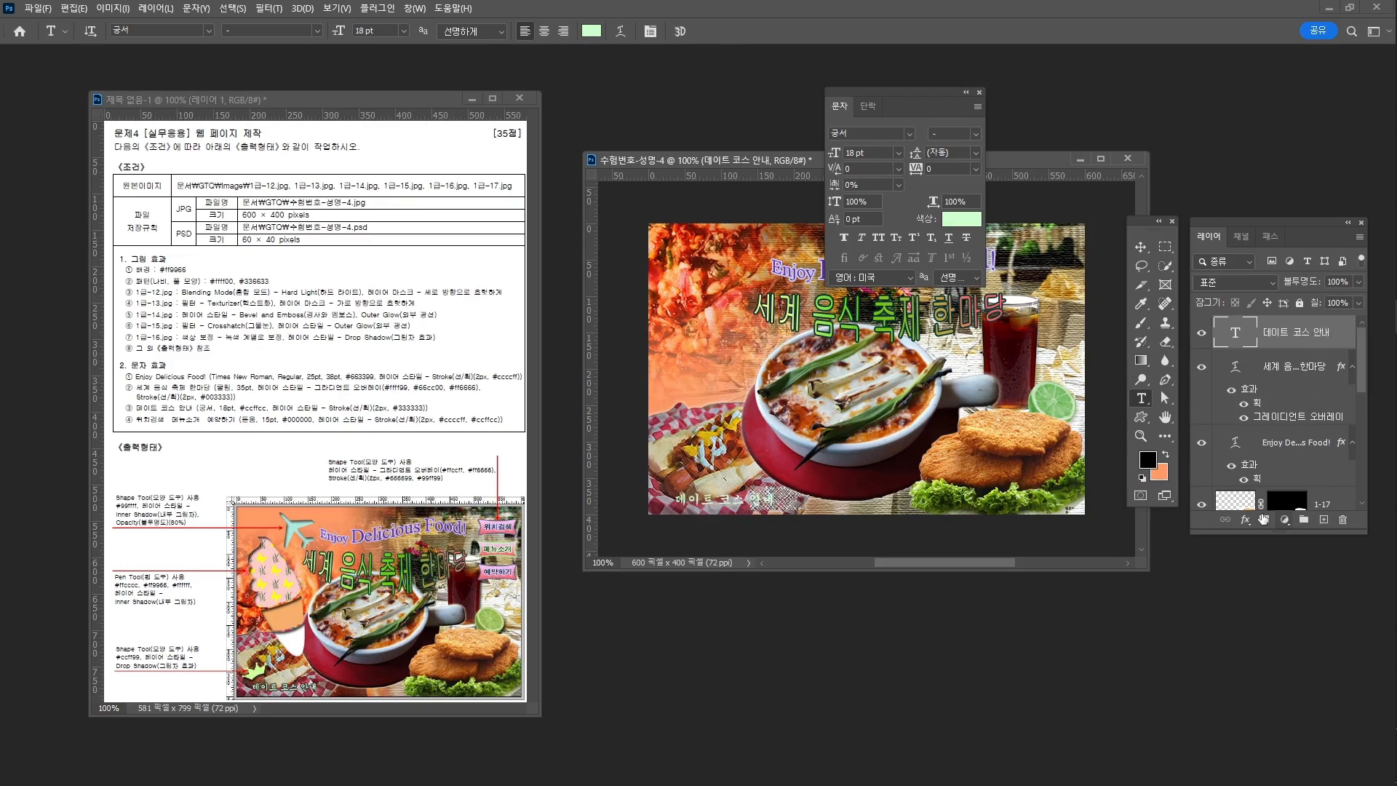
# Step: Add a 2 px stroke in #333333 to the "데이트 코스 안내" text layer
pyautogui.click(1247, 521)
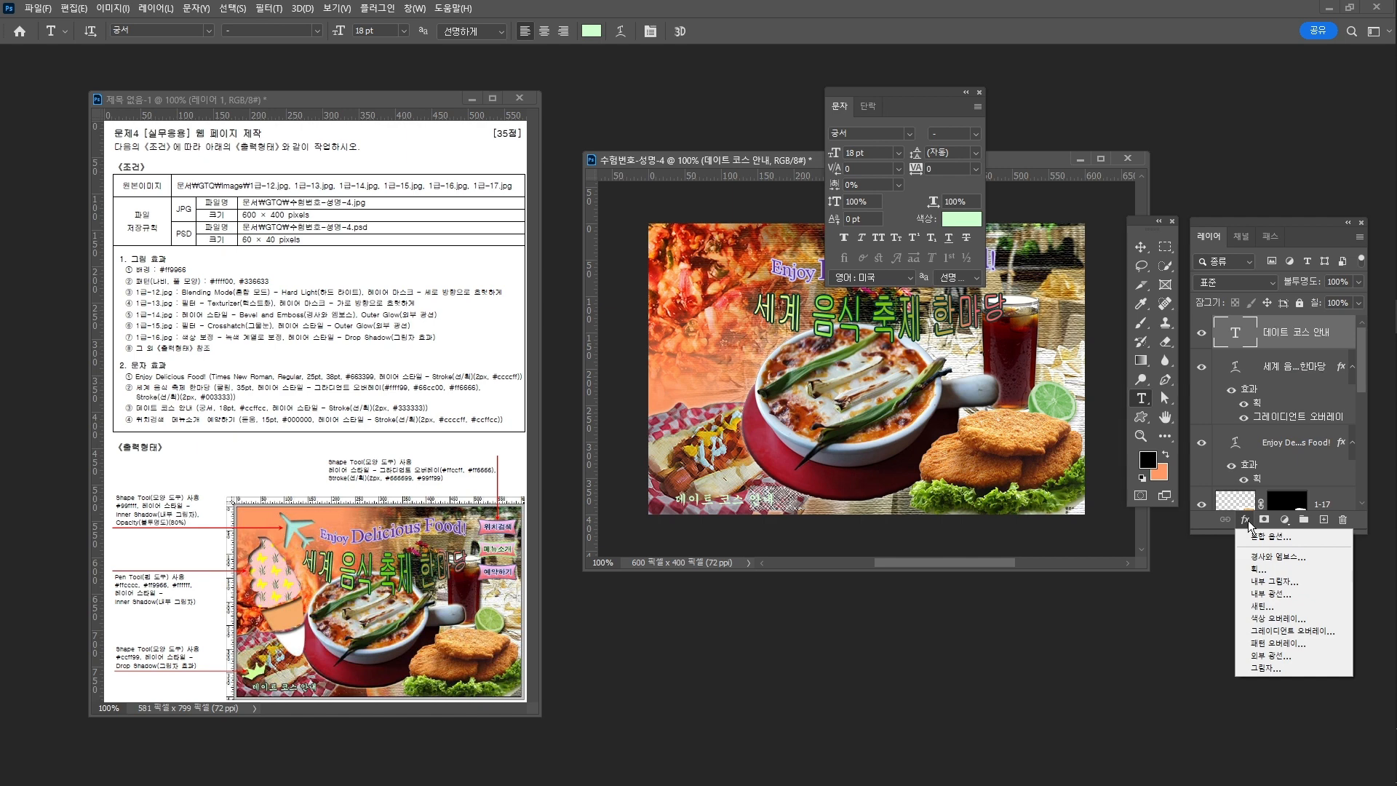
pyautogui.click(1269, 570)
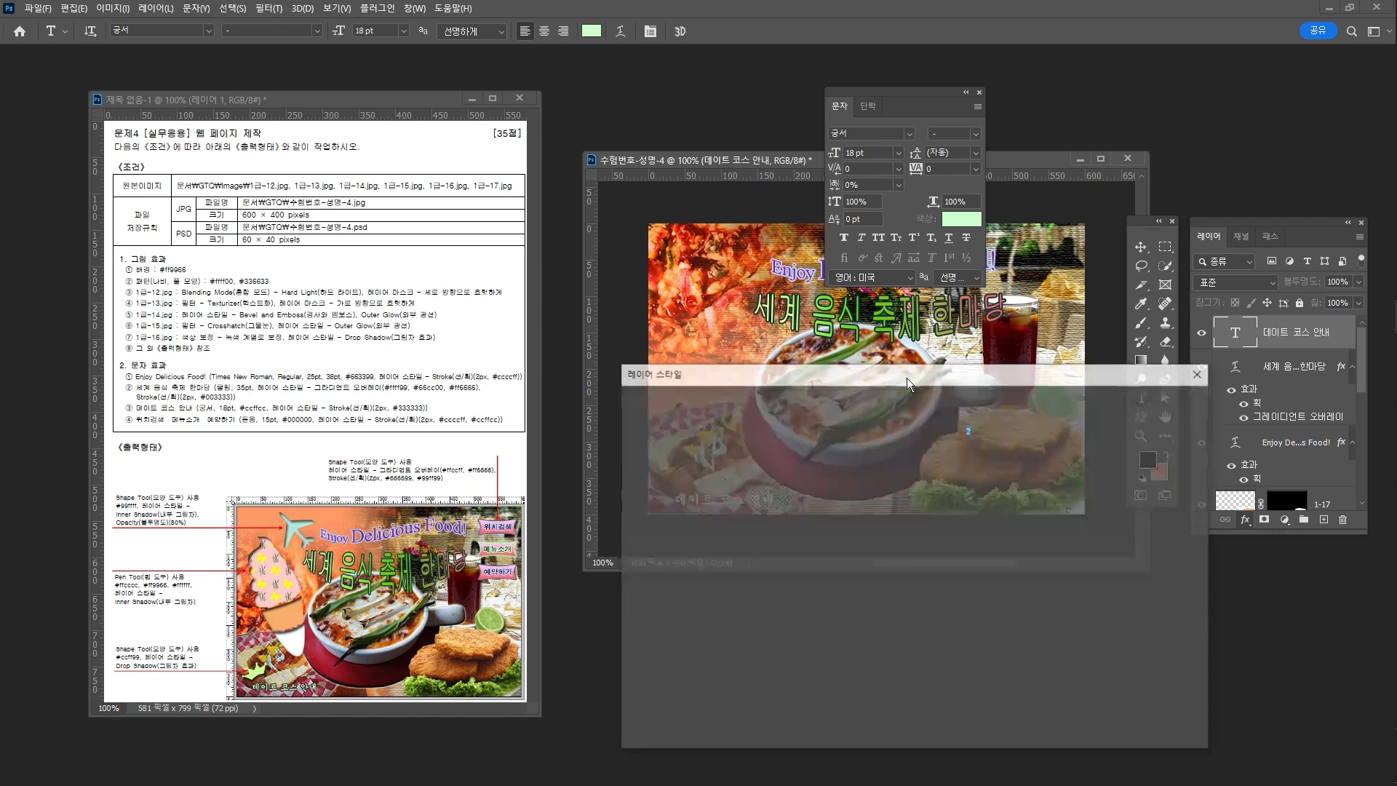
pyautogui.click(866, 544)
pyautogui.write('333333')
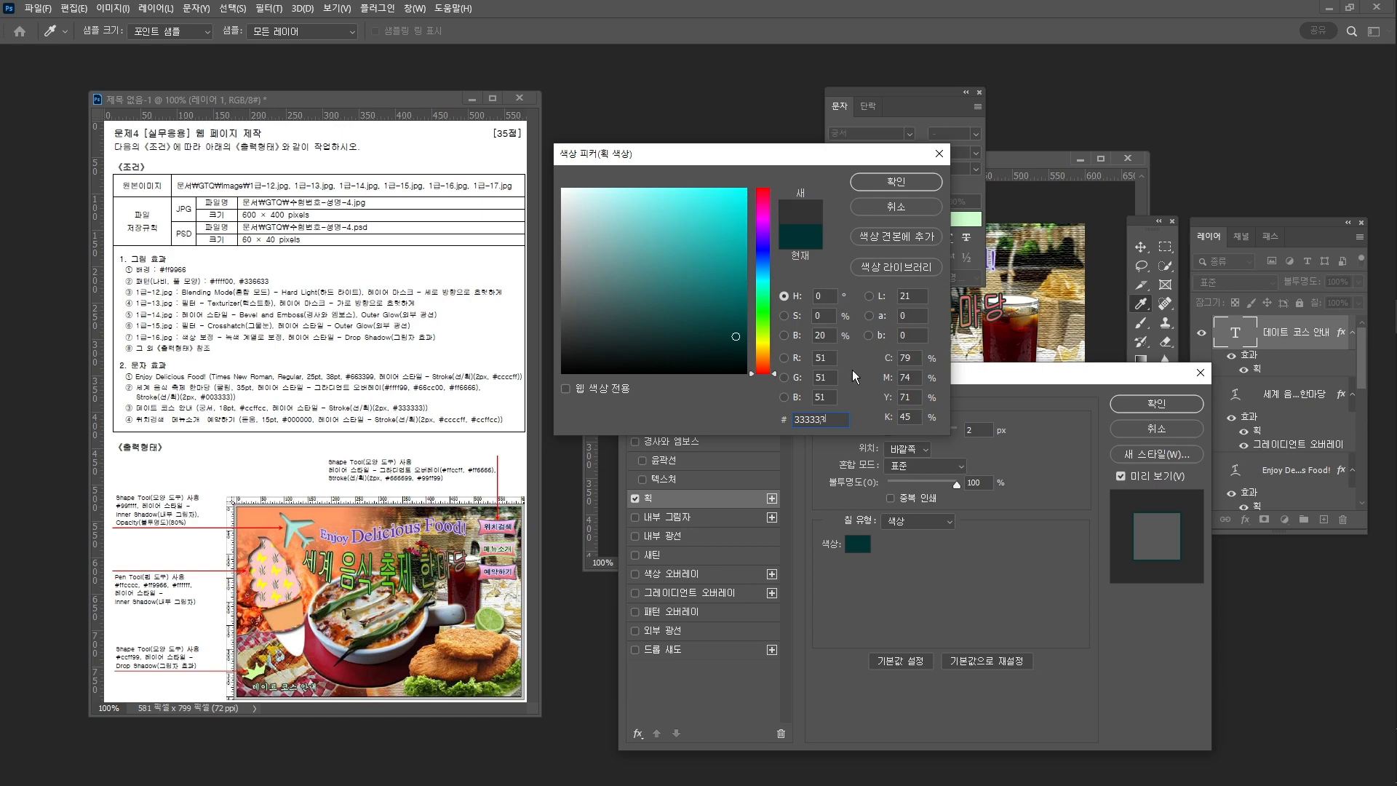
pyautogui.click(896, 181)
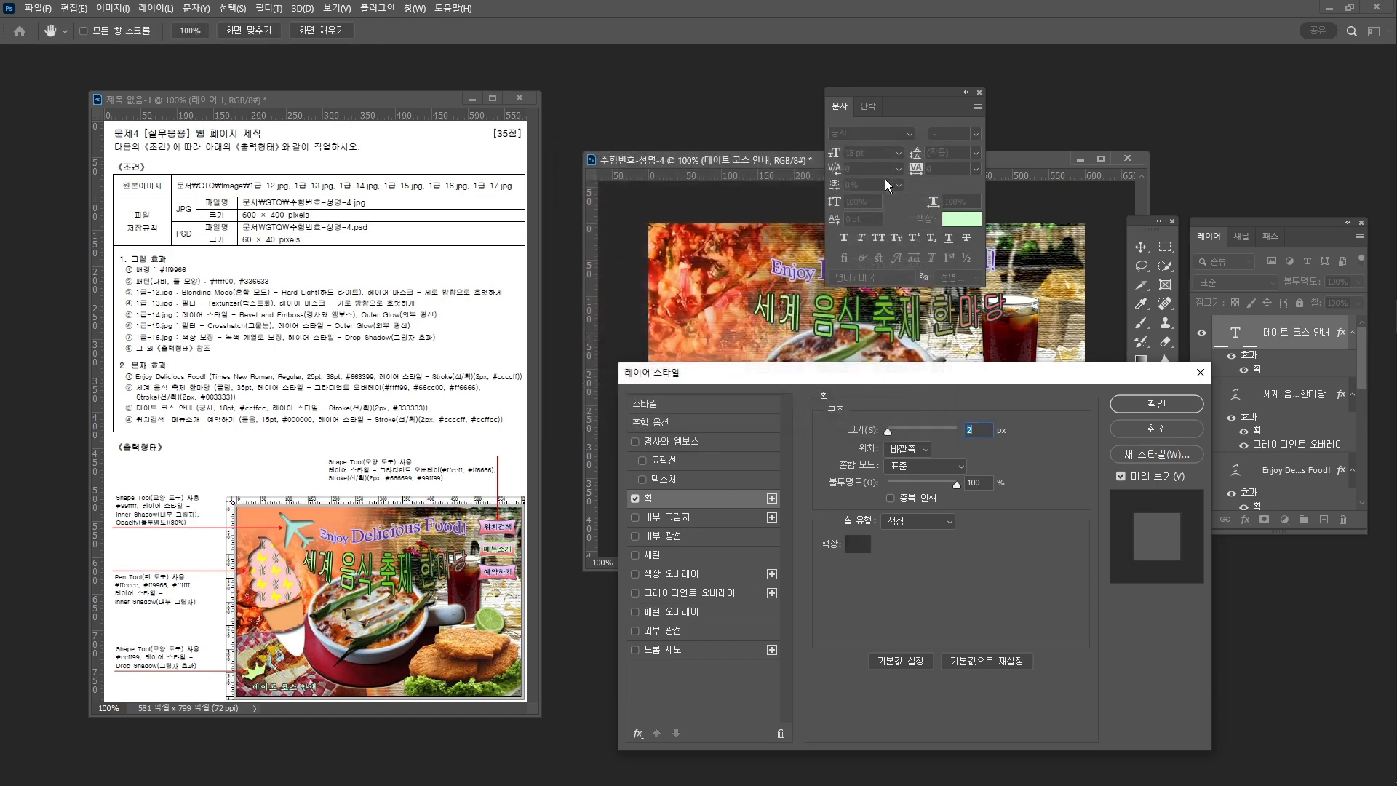
pyautogui.click(1172, 405)
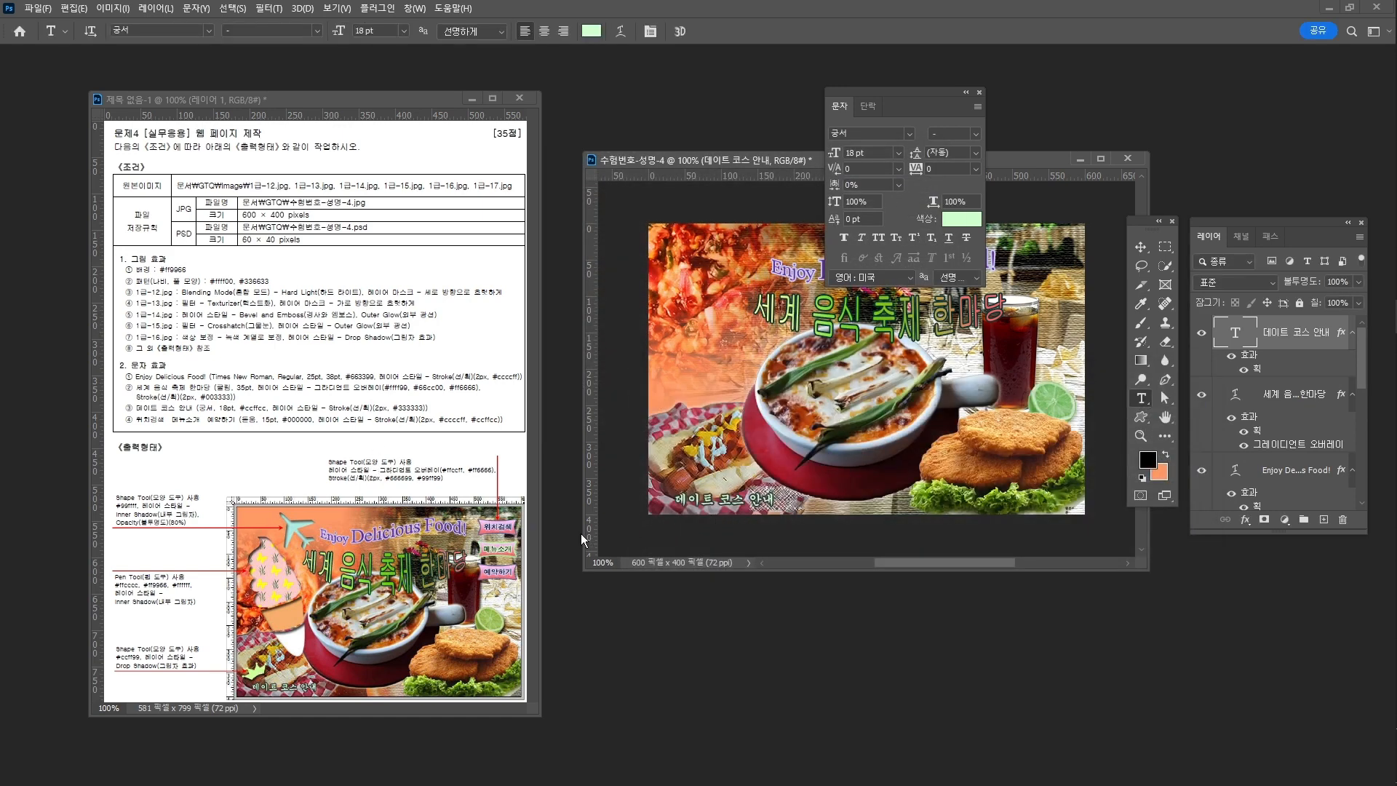
# Step: Place a vertical guide near the image's left edge and move the "데이트 코스 안내" text so that it starts at the guide
pyautogui.hotkey('ctrl', 't')
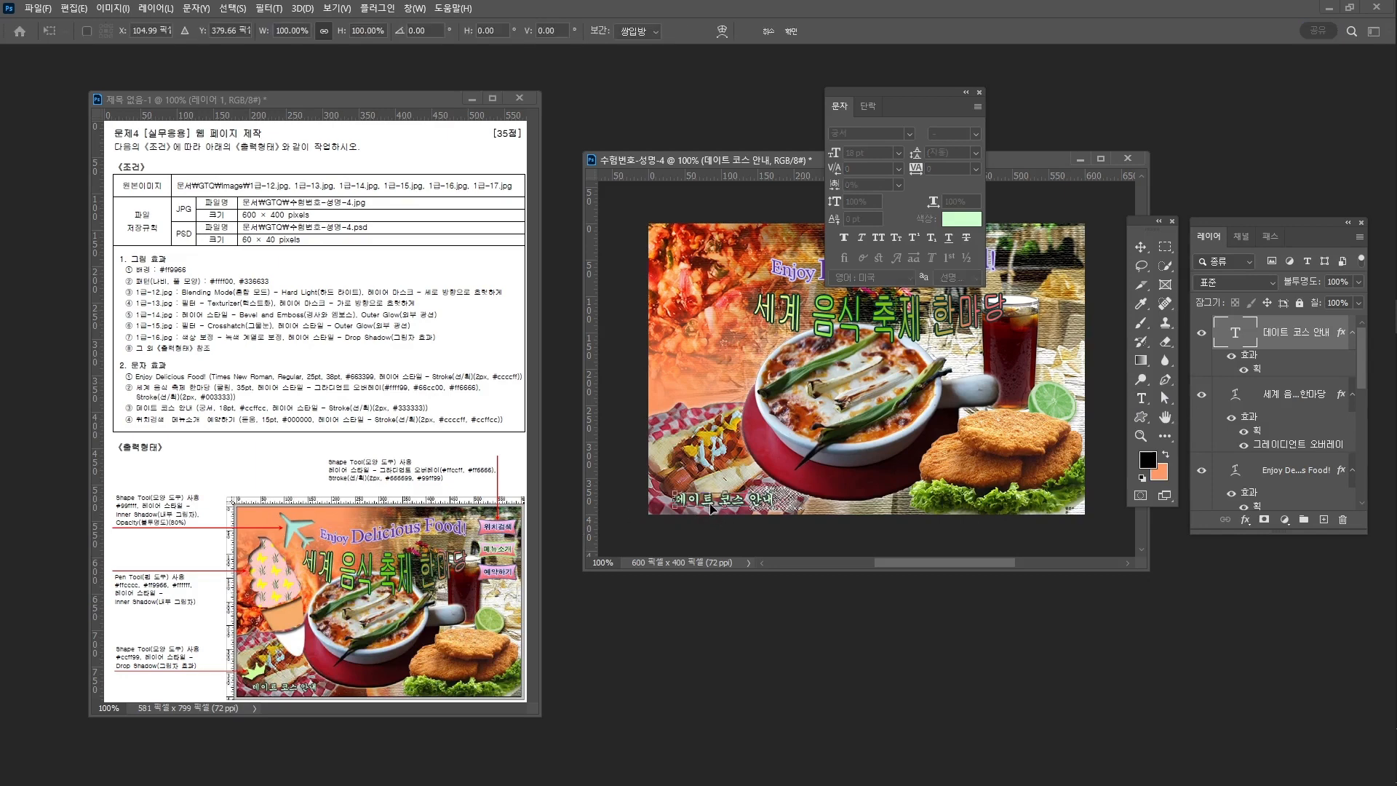
pyautogui.moveTo(703, 502); pyautogui.dragTo(699, 506)
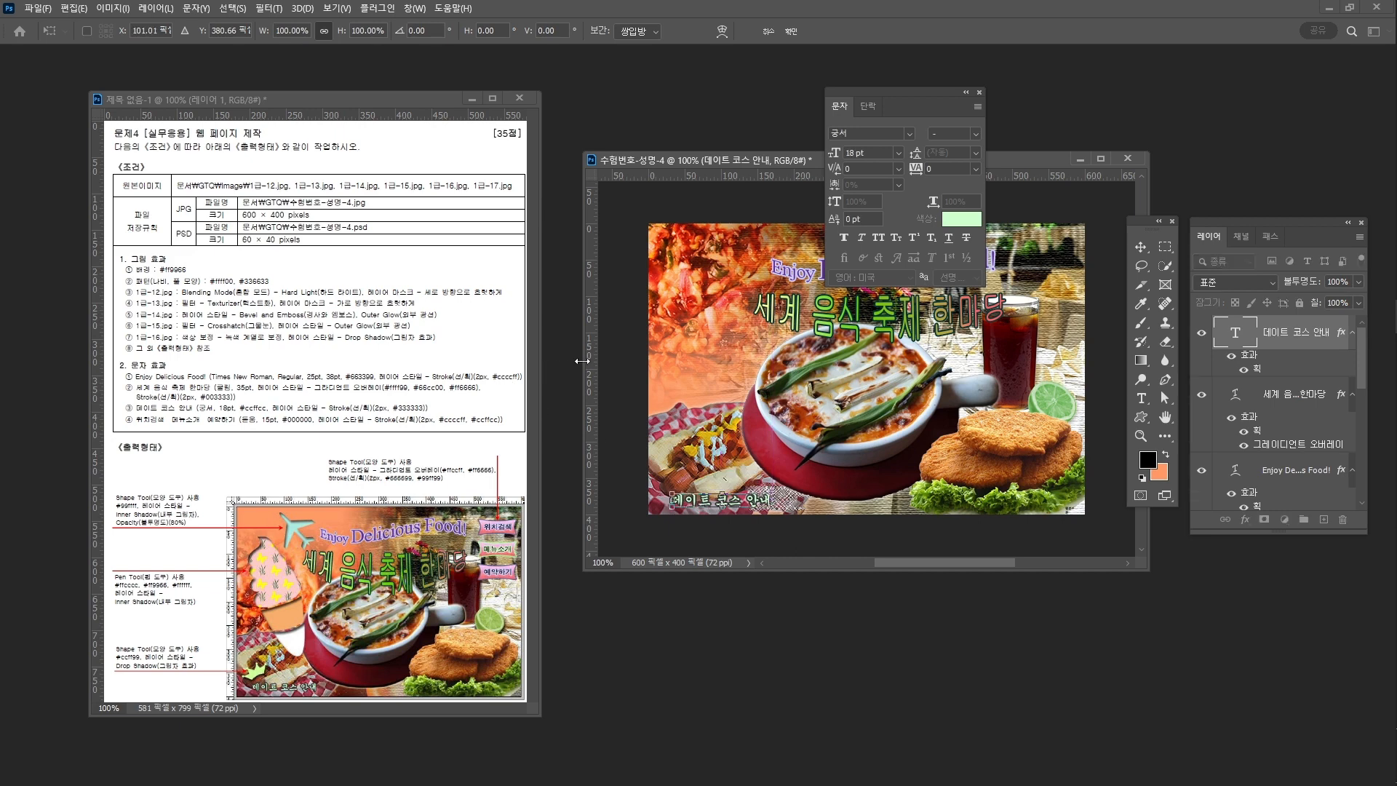
pyautogui.moveTo(594, 363); pyautogui.dragTo(680, 356)
pyautogui.moveTo(695, 502); pyautogui.dragTo(705, 502)
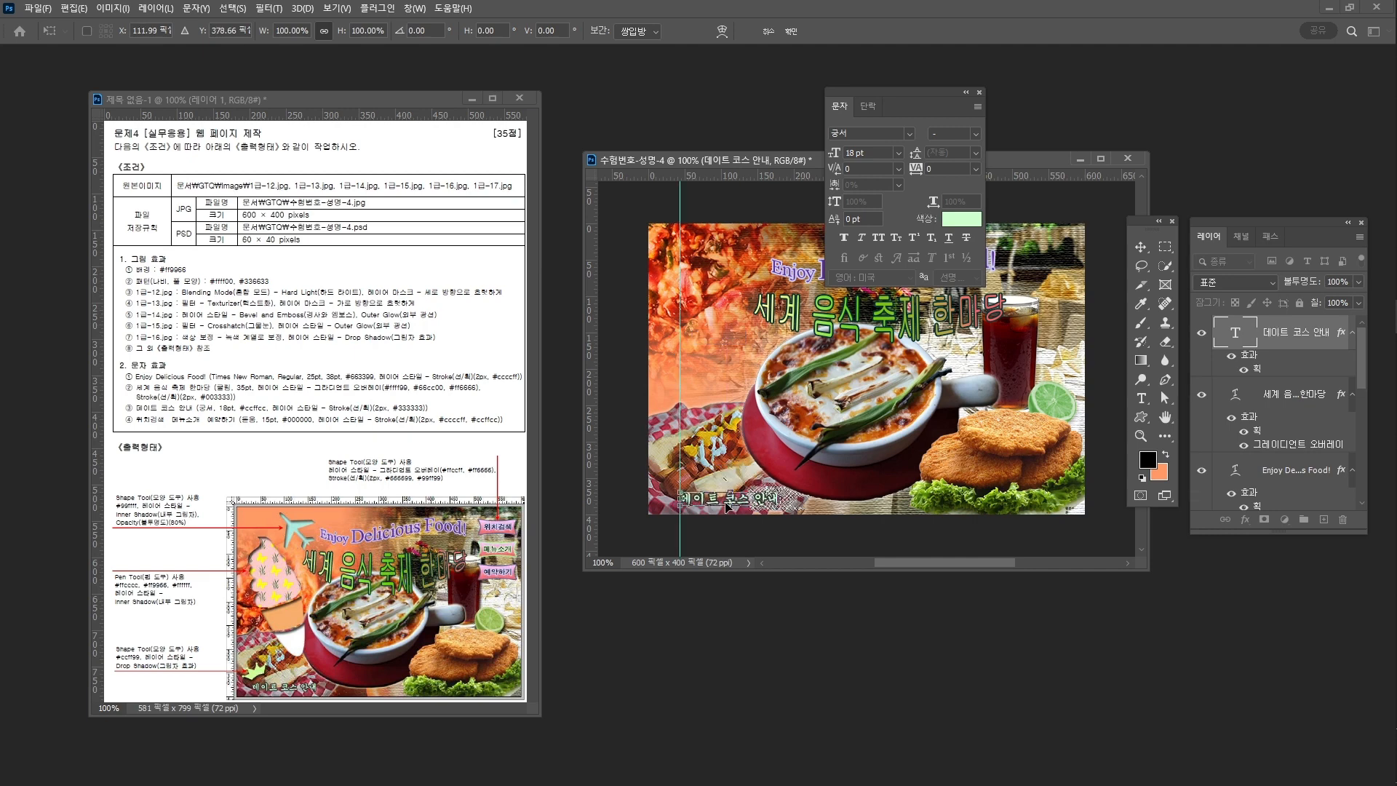
pyautogui.press('Return')
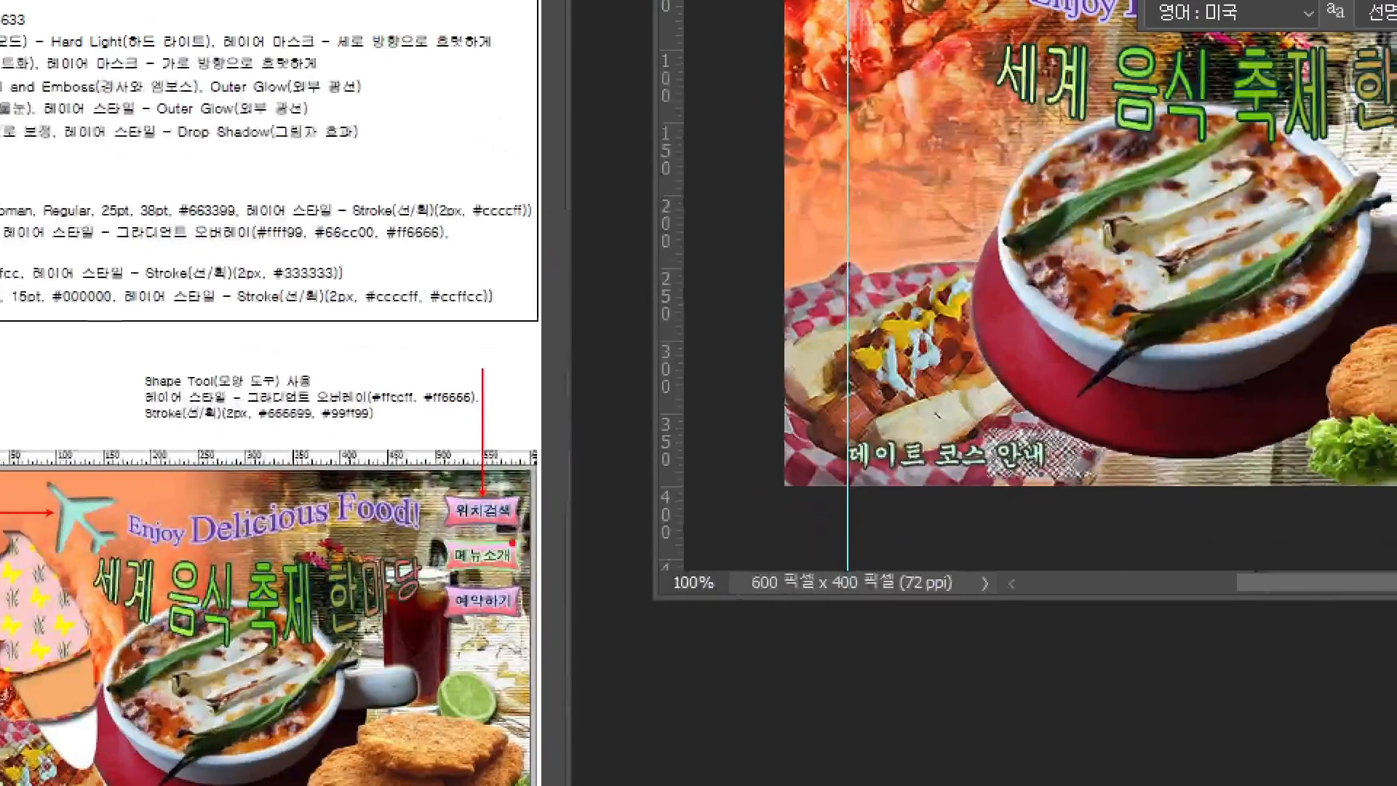
pyautogui.moveTo(543, 584)
pyautogui.mouseDown()
pyautogui.moveTo(483, 620)
pyautogui.moveTo(514, 523)
pyautogui.moveTo(505, 580)
pyautogui.mouseUp()
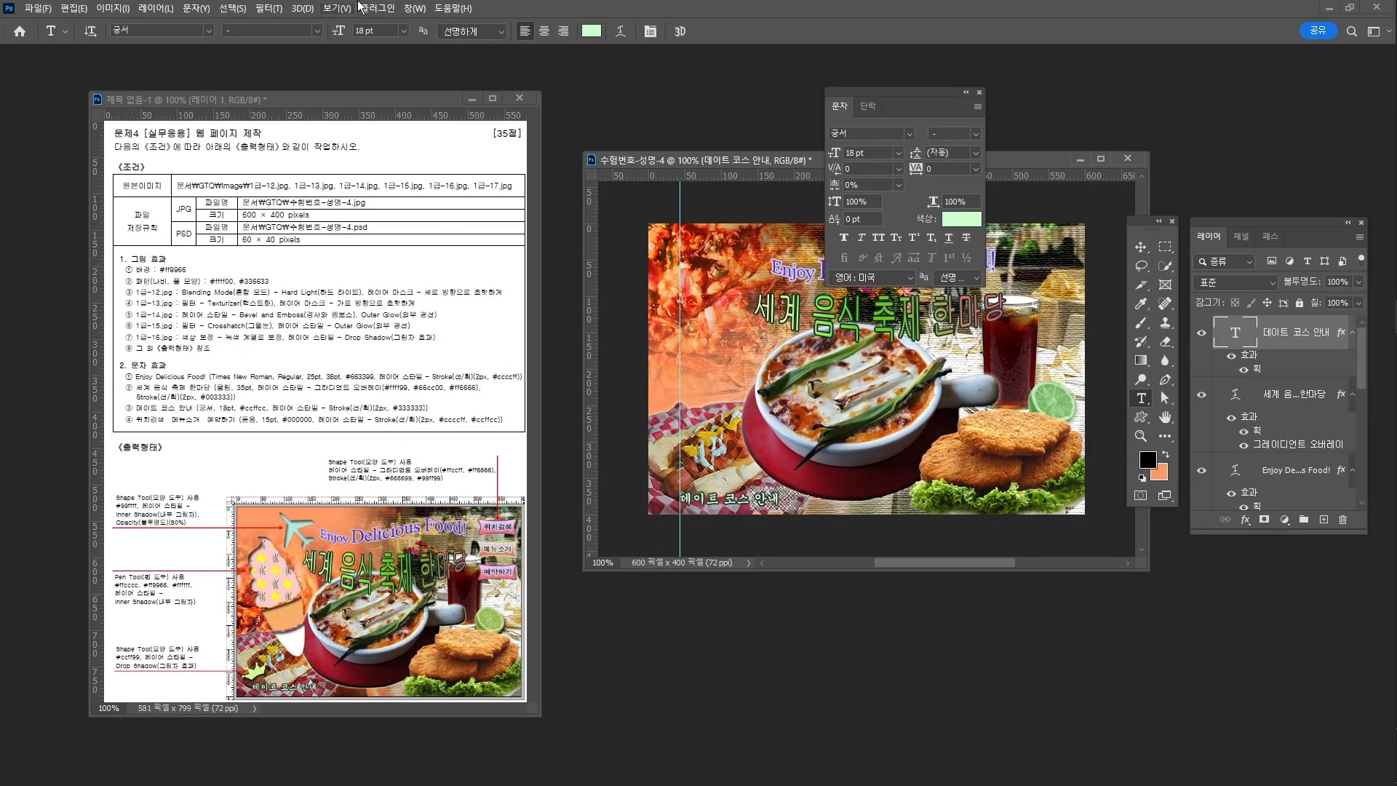
# Step: Show the shape library, clear its search and select the 배너 4 shape in the legacy 배너 및 상장 group
pyautogui.click(415, 8)
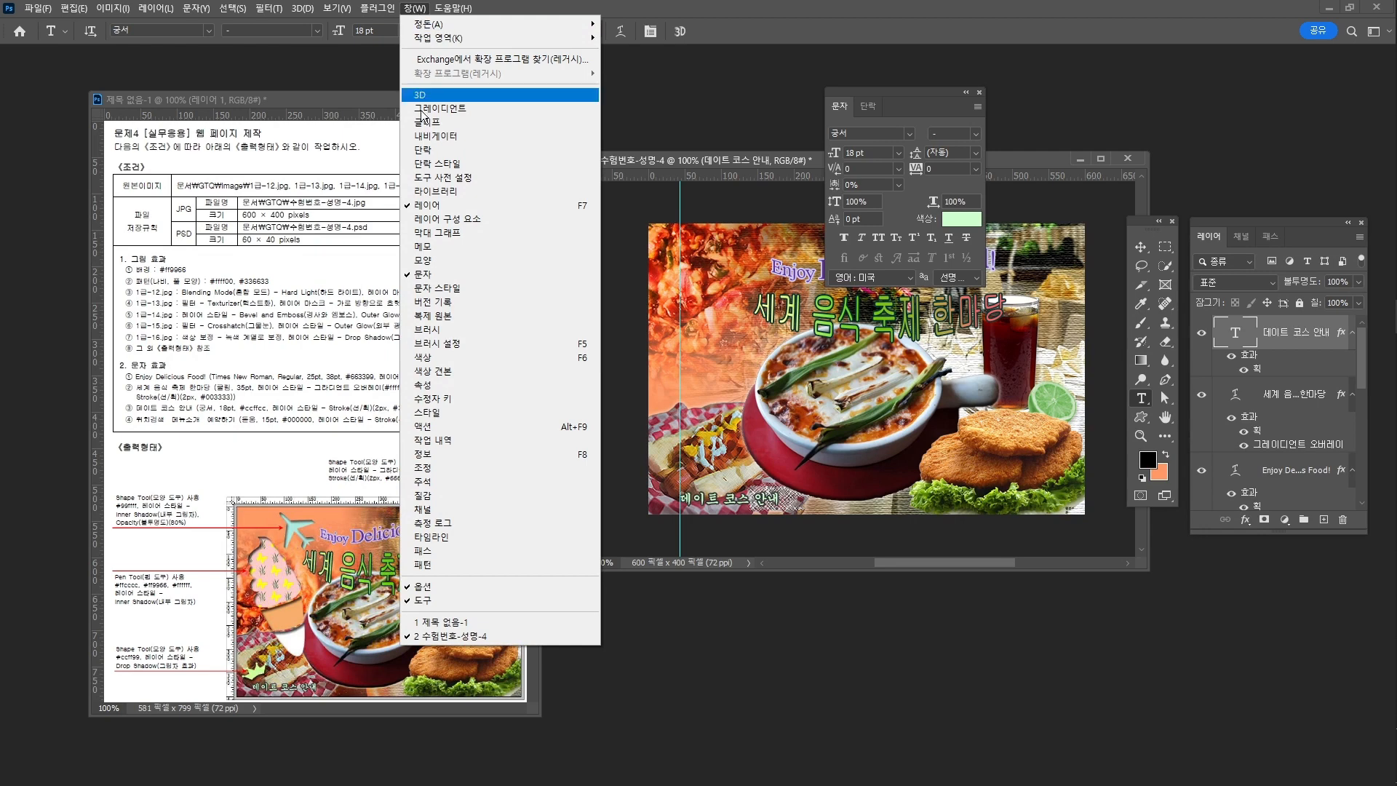
pyautogui.click(455, 261)
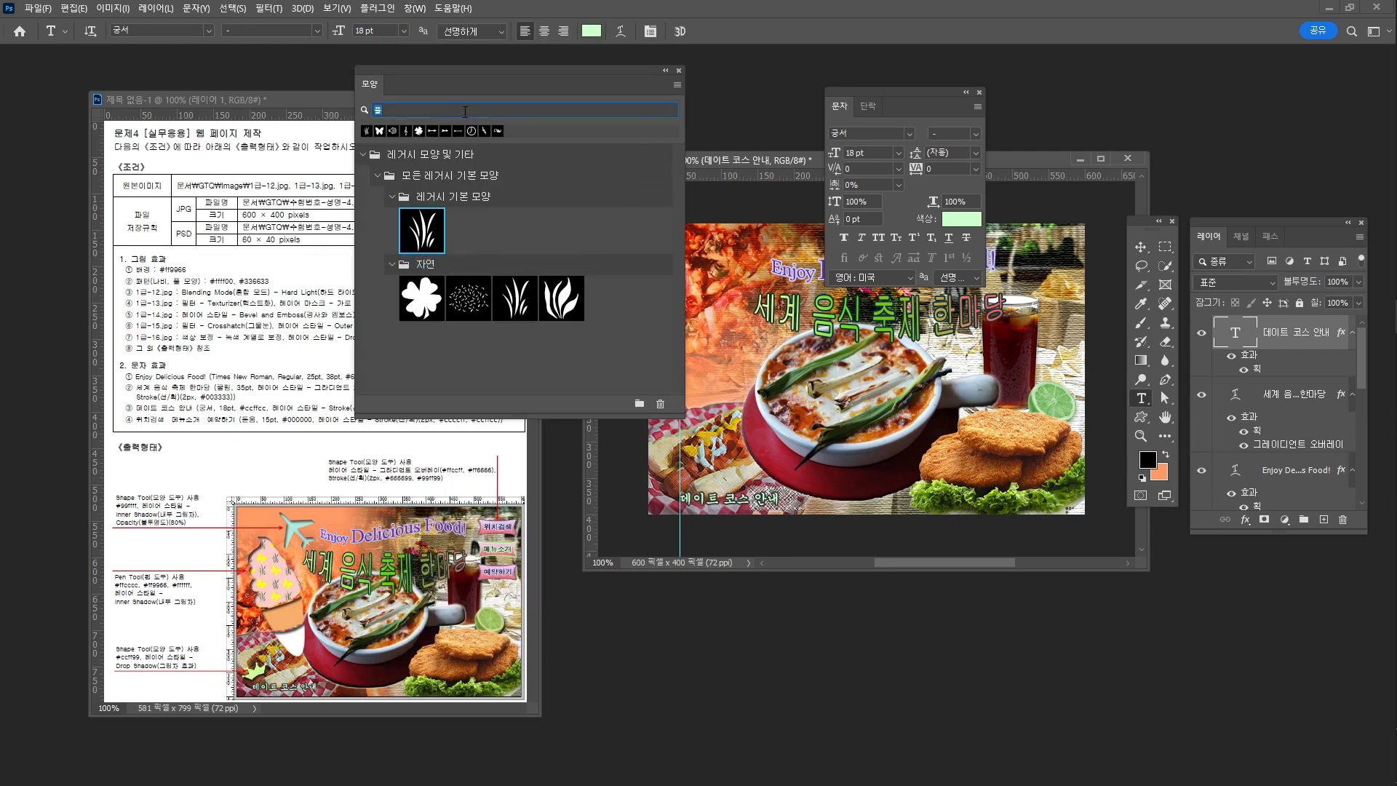
pyautogui.press('BackSpace')
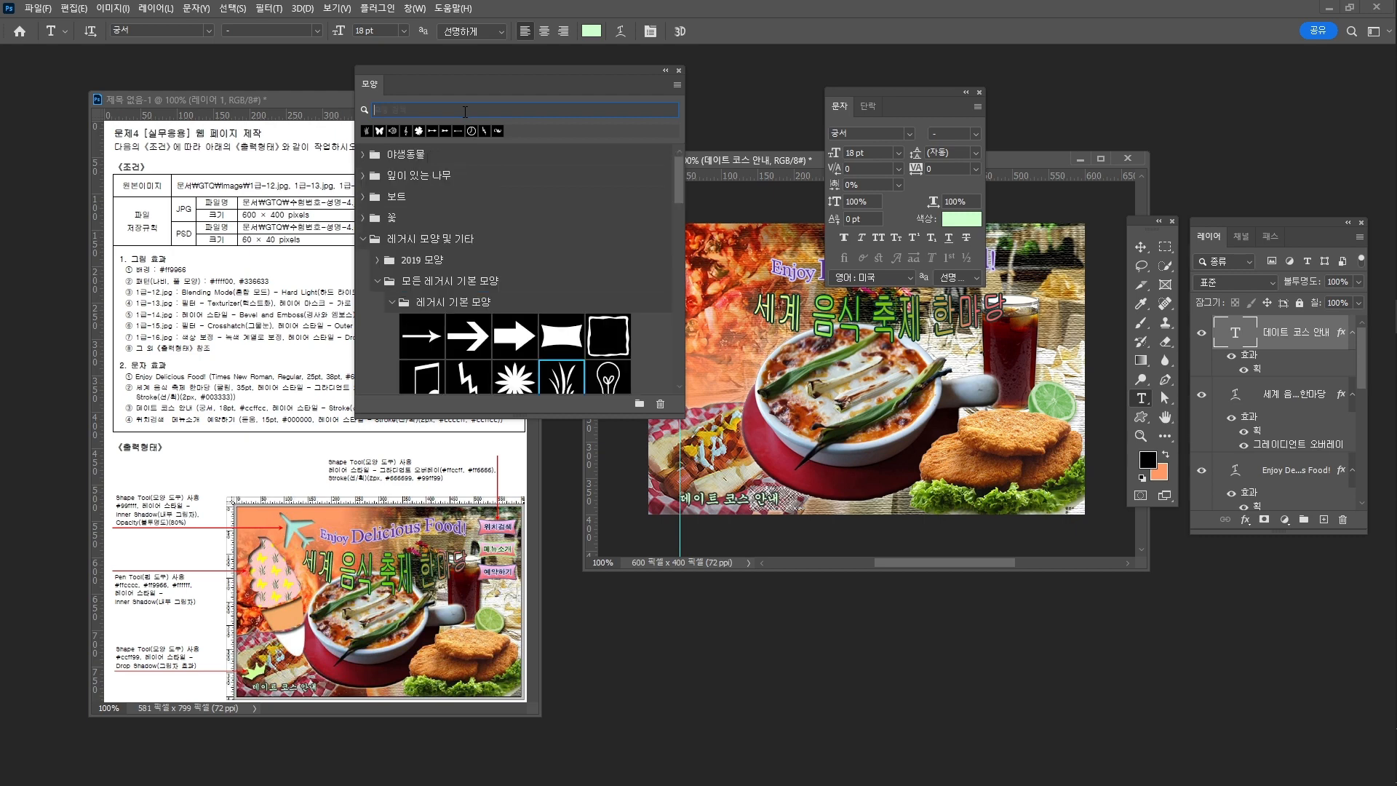
pyautogui.click(377, 281)
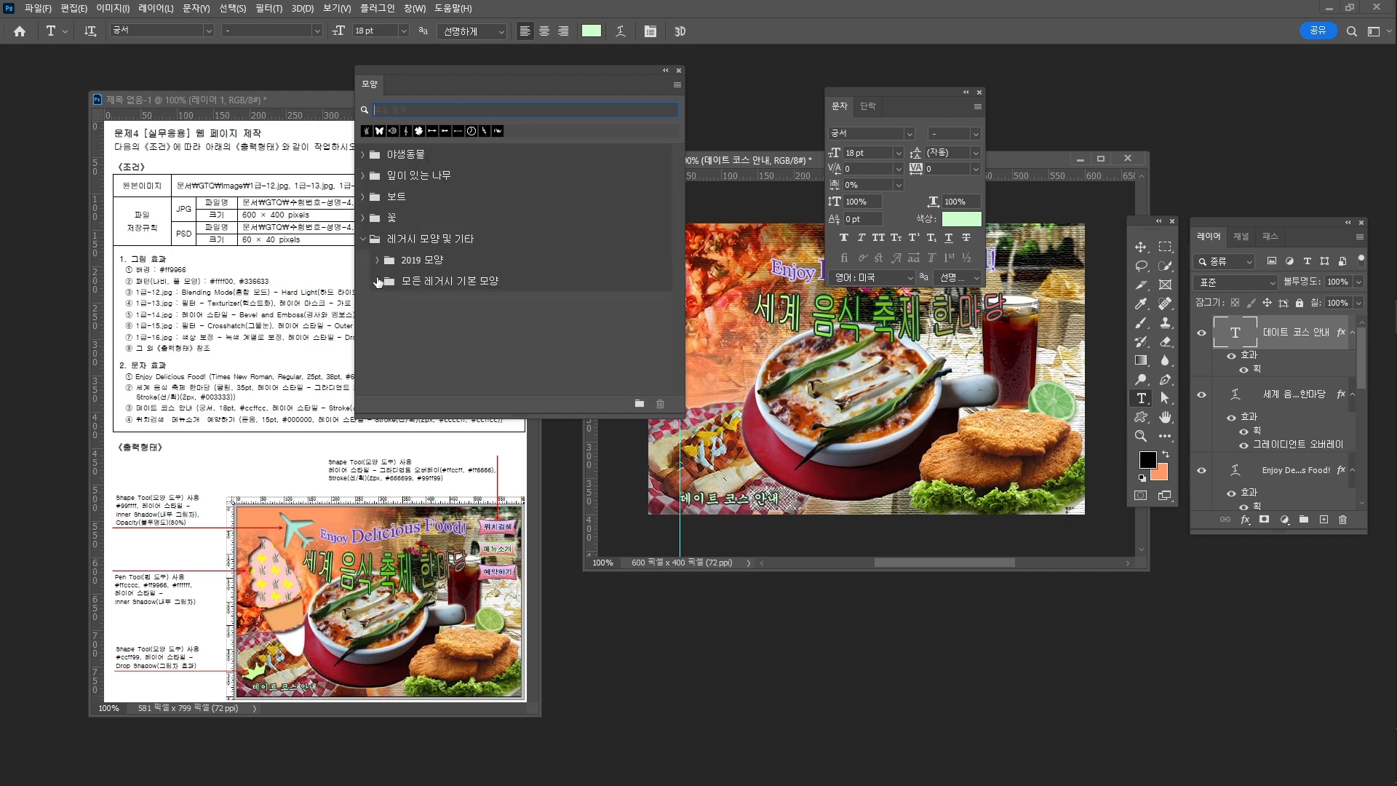
pyautogui.click(378, 281)
pyautogui.scroll(-3, 443, 302)
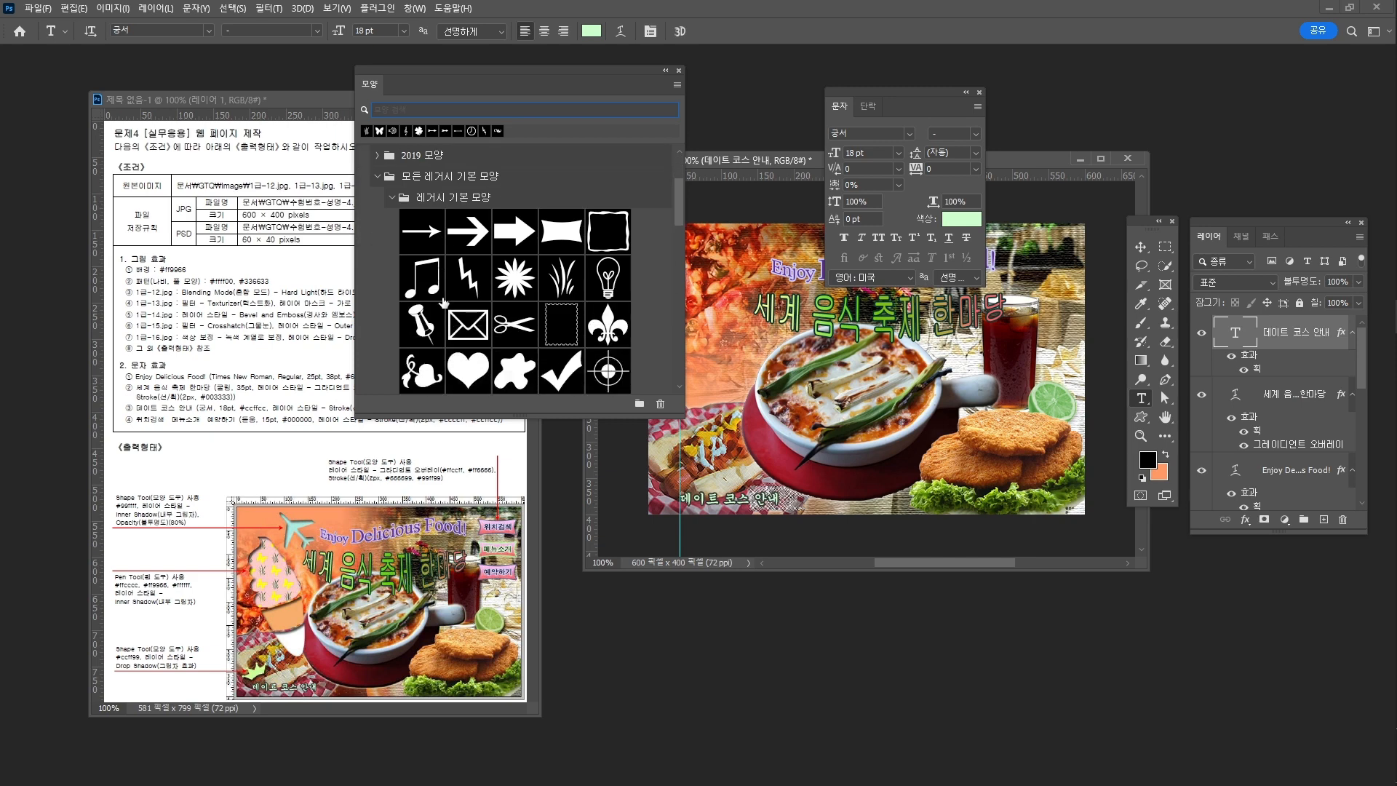
pyautogui.scroll(-3, 444, 301)
pyautogui.click(593, 204)
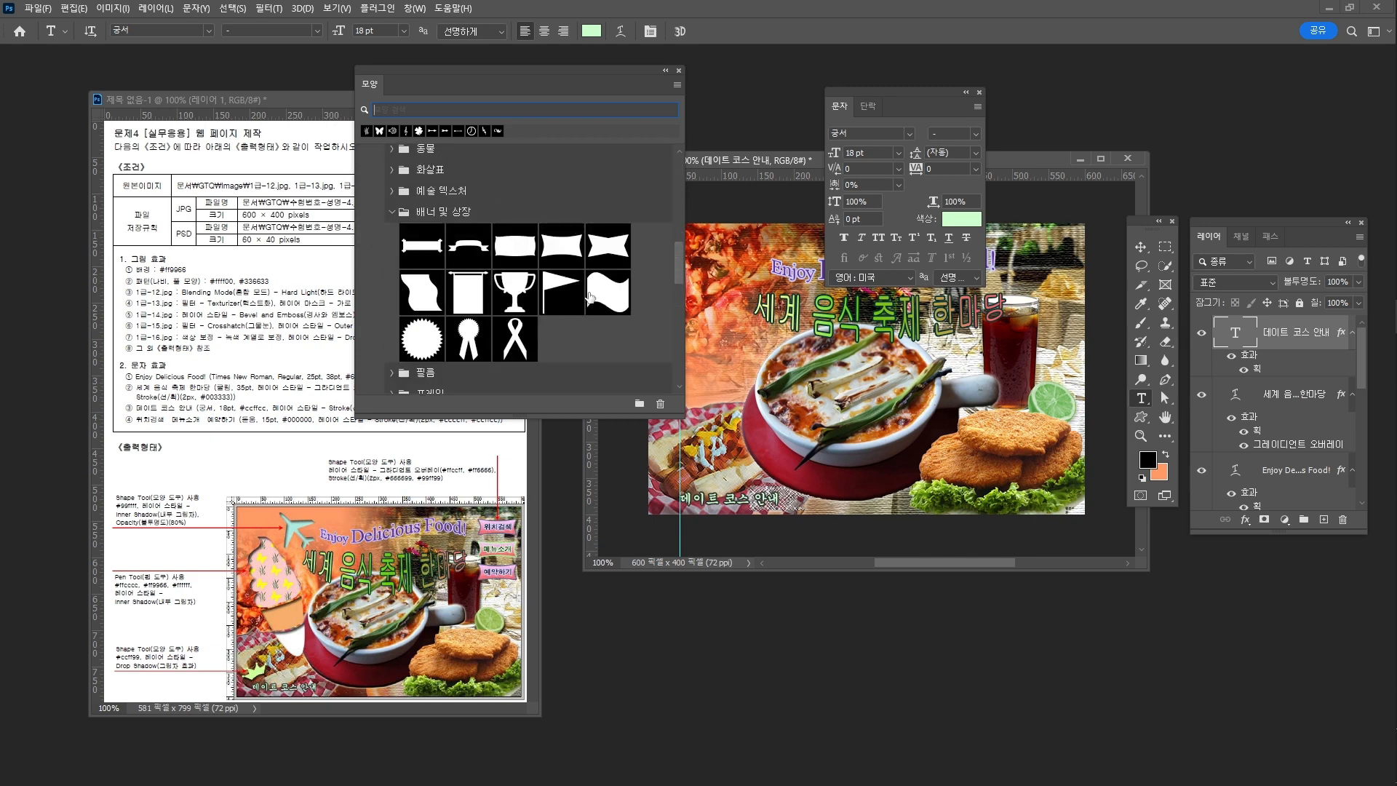
pyautogui.click(565, 251)
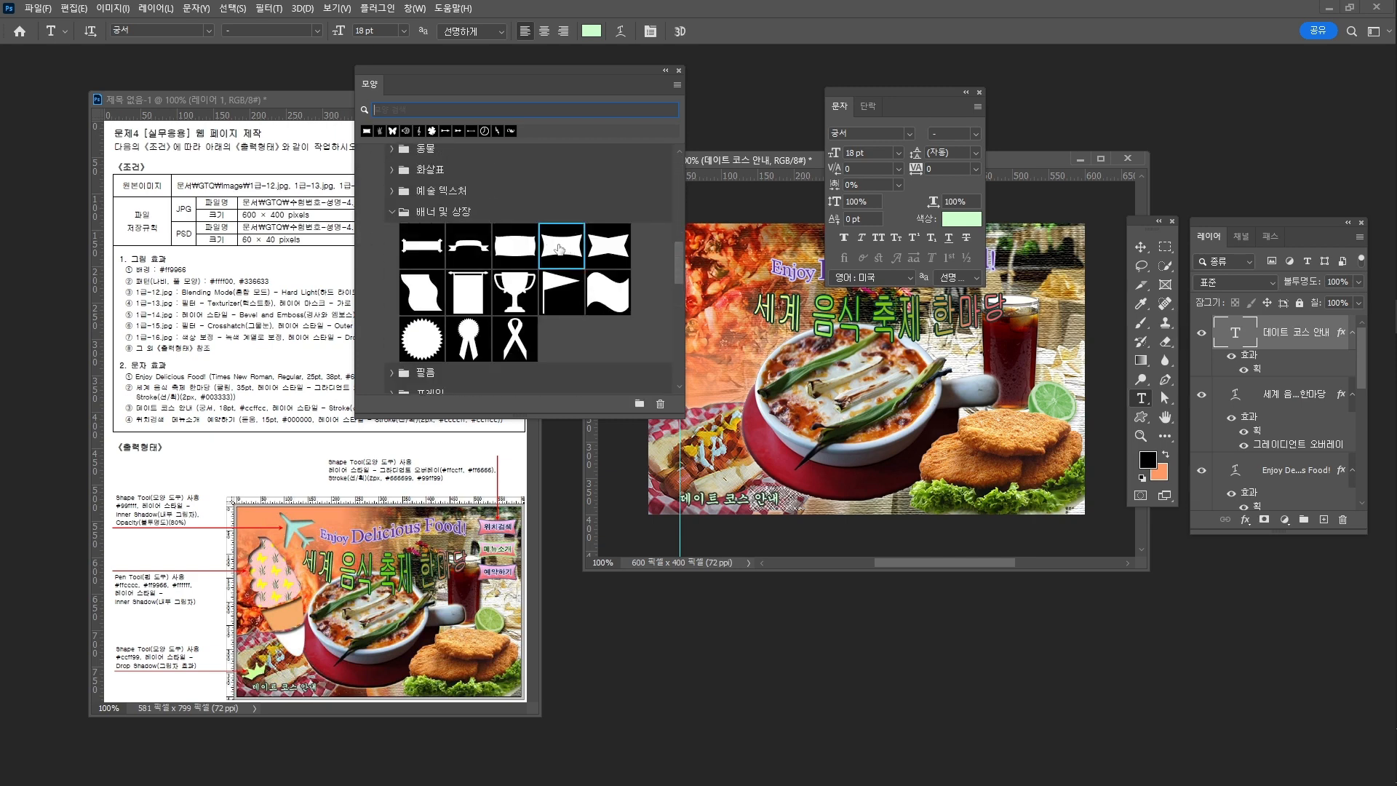
# Step: Add the banner shape to the image and bring its layer to the front
pyautogui.moveTo(565, 247); pyautogui.dragTo(1044, 363)
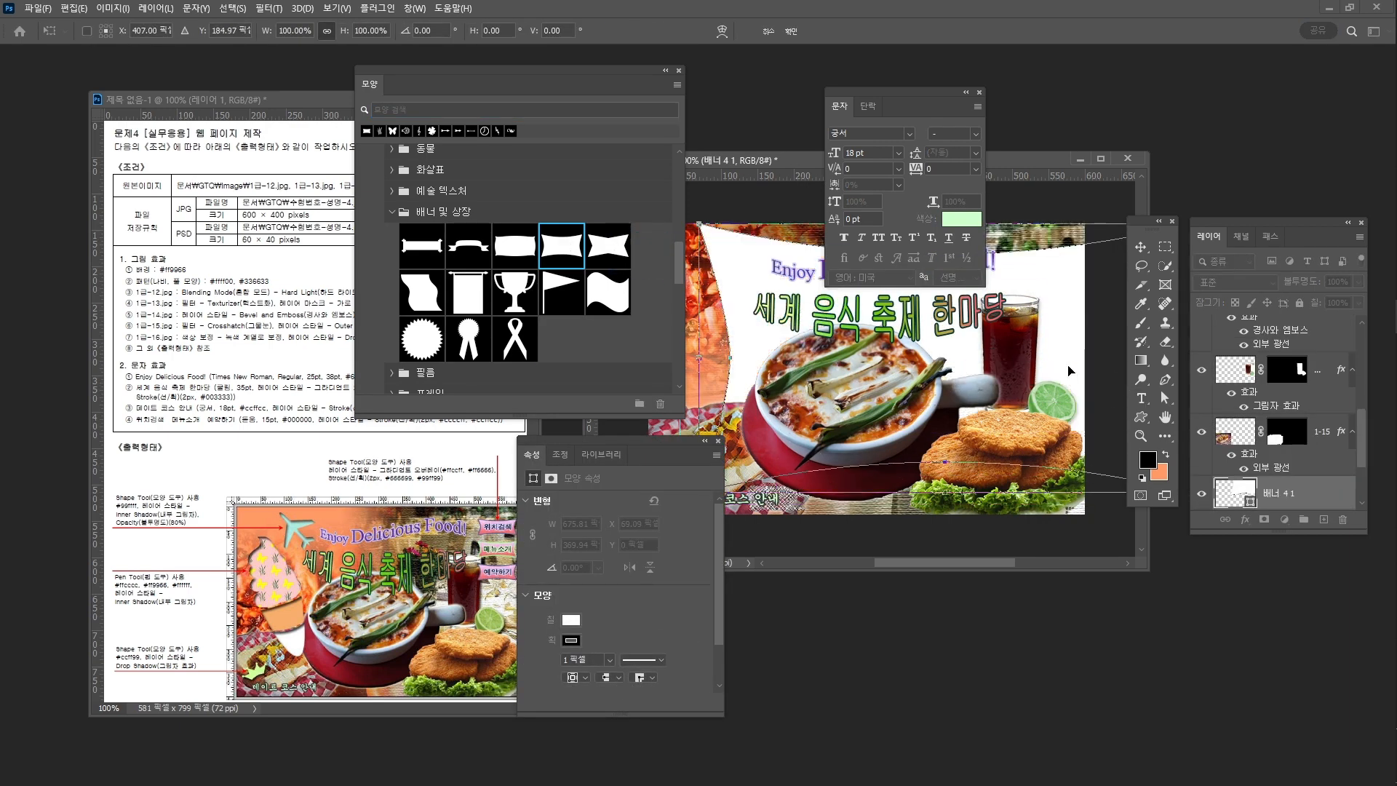
pyautogui.press('Return')
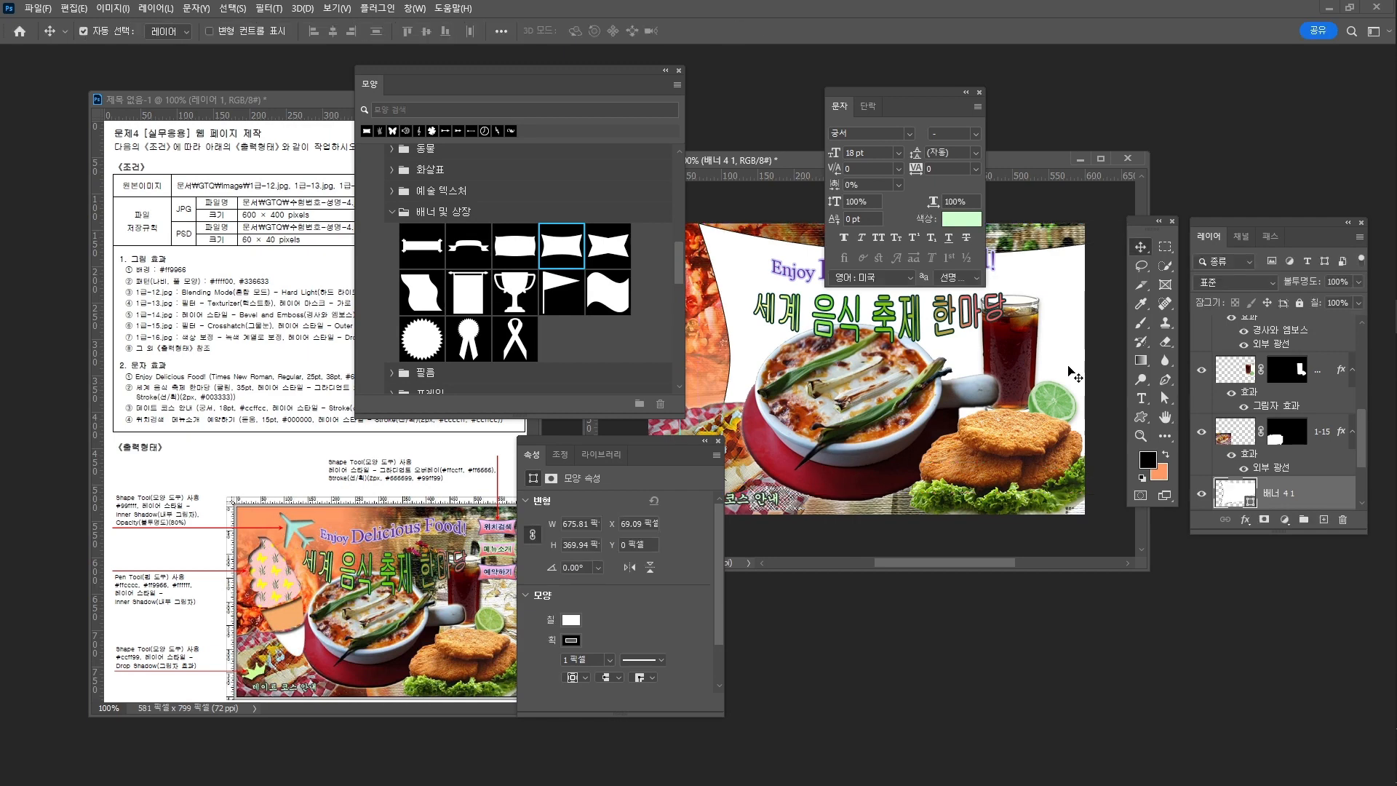
pyautogui.hotkey('ctrl', 'shift', ']')
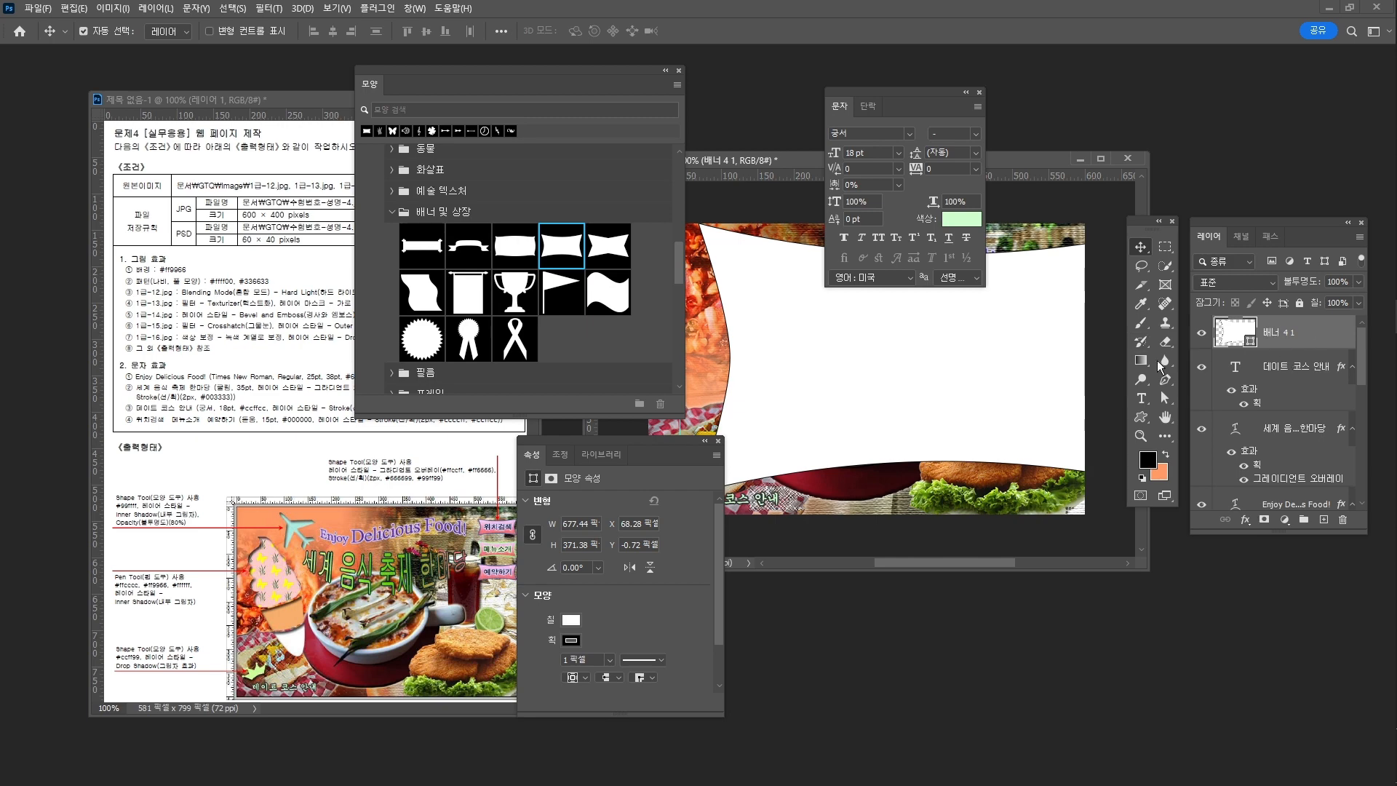
# Step: Scale the banner shape down to about 75 × 42 px and position it near the image's upper-right corner
pyautogui.hotkey('ctrl', 't')
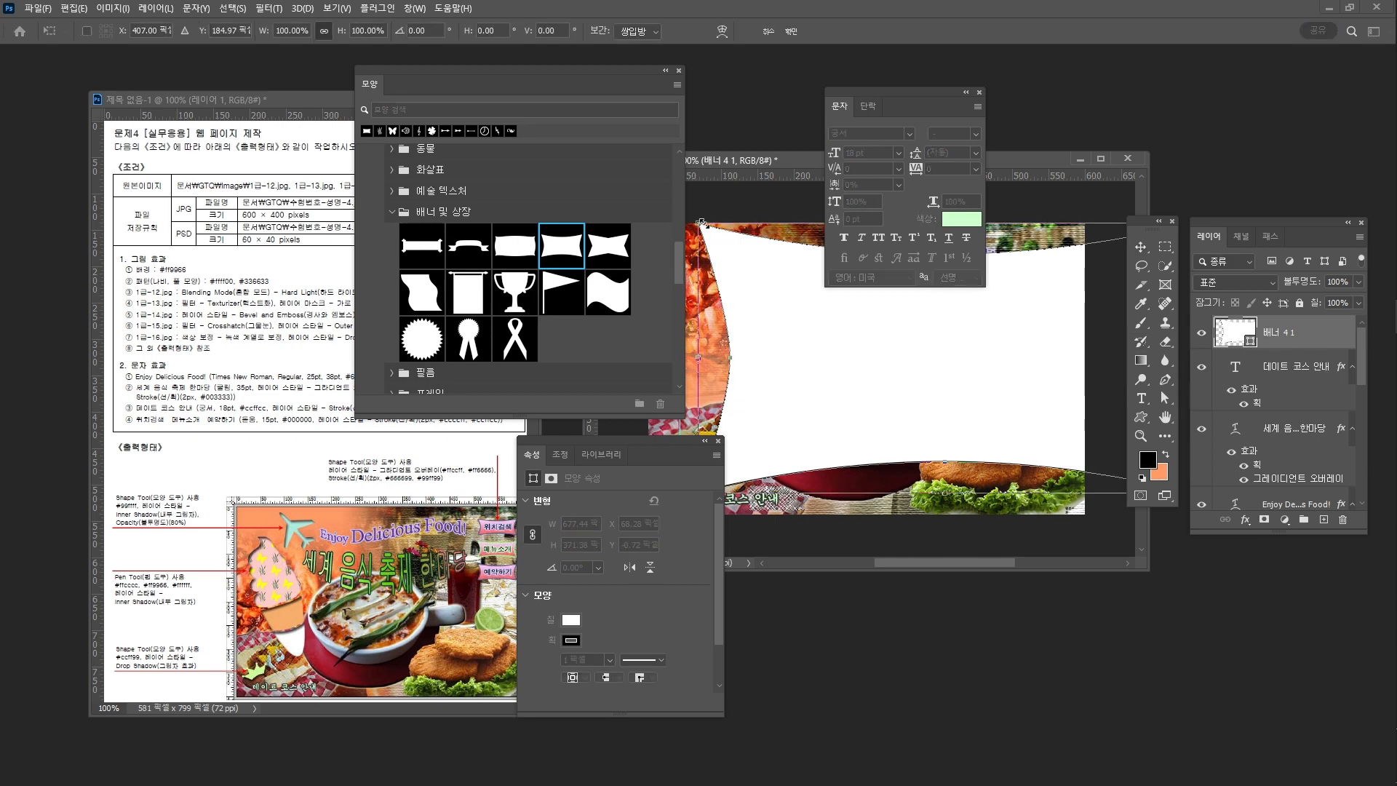
pyautogui.moveTo(700, 222); pyautogui.dragTo(1048, 263)
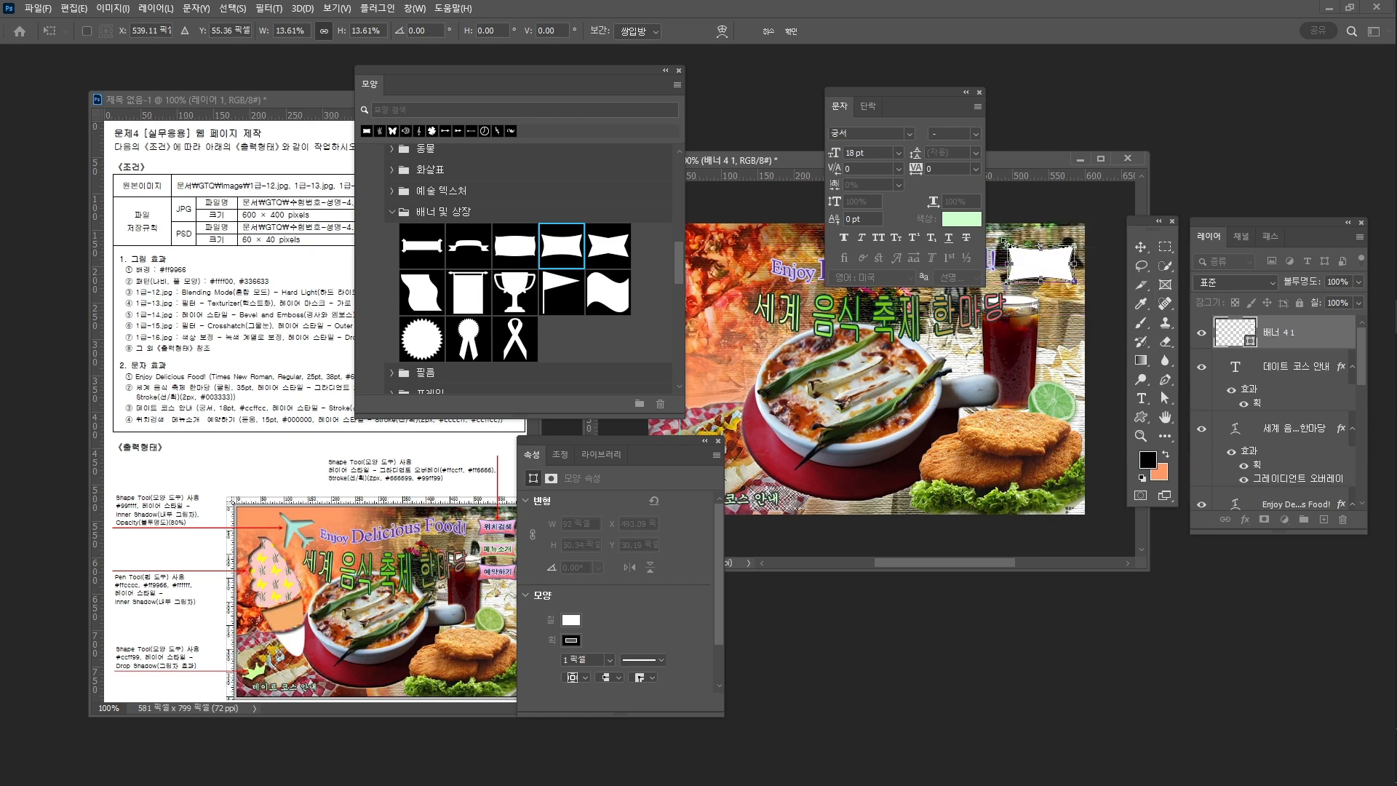
pyautogui.press('Return')
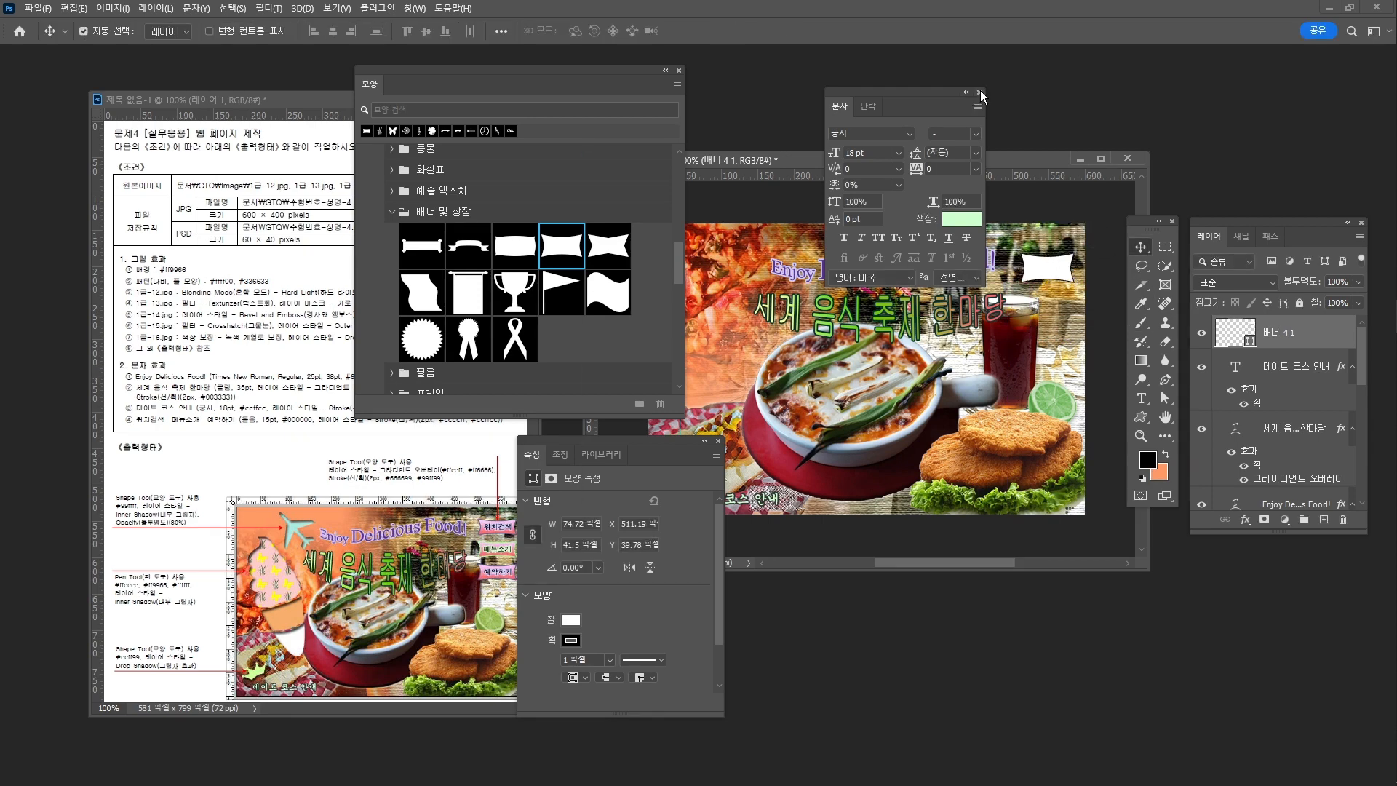
pyautogui.click(980, 91)
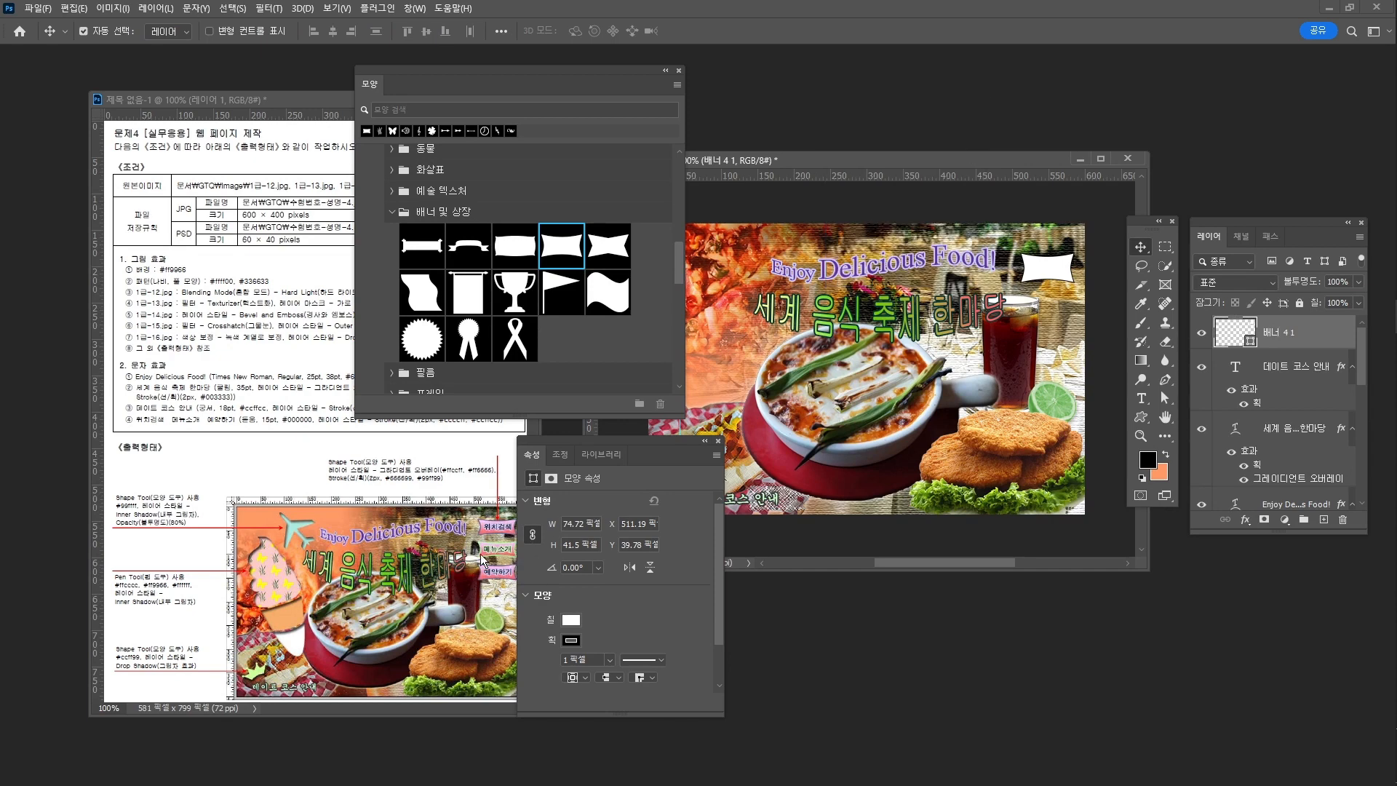
pyautogui.moveTo(1045, 274); pyautogui.dragTo(1055, 267)
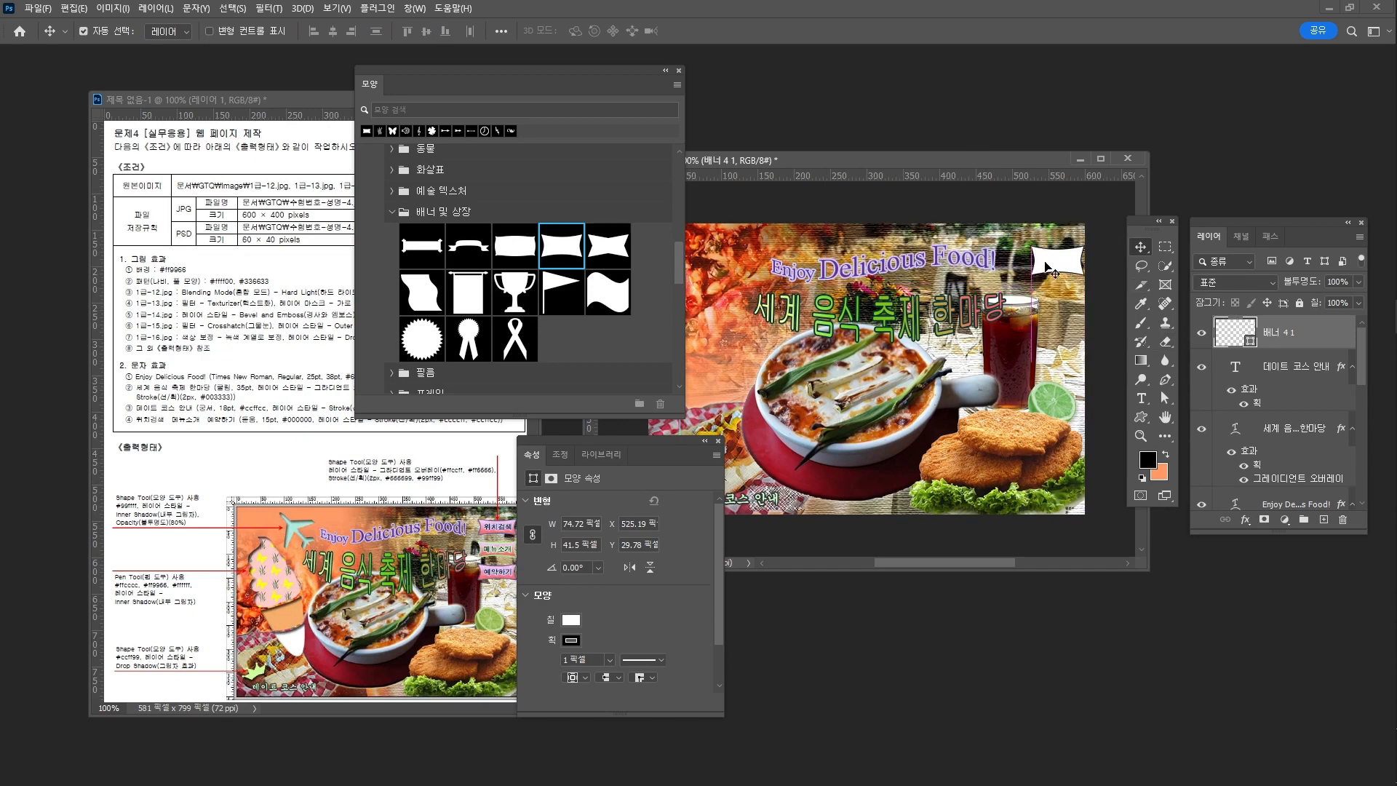
pyautogui.click(718, 441)
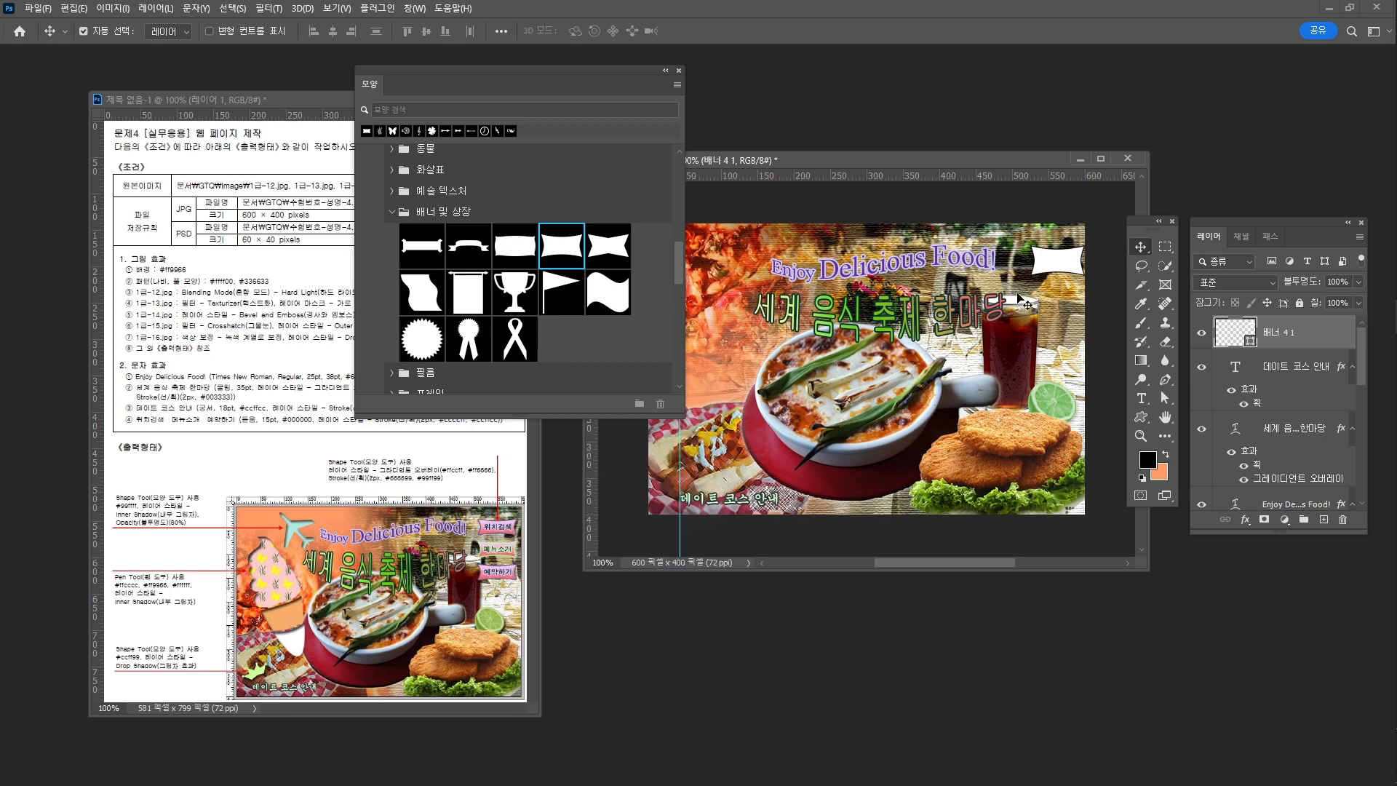
pyautogui.moveTo(1054, 263); pyautogui.dragTo(1047, 263)
# Step: Show the banner's shape properties and move them and the shape library clear of the exam sheet
pyautogui.click(415, 8)
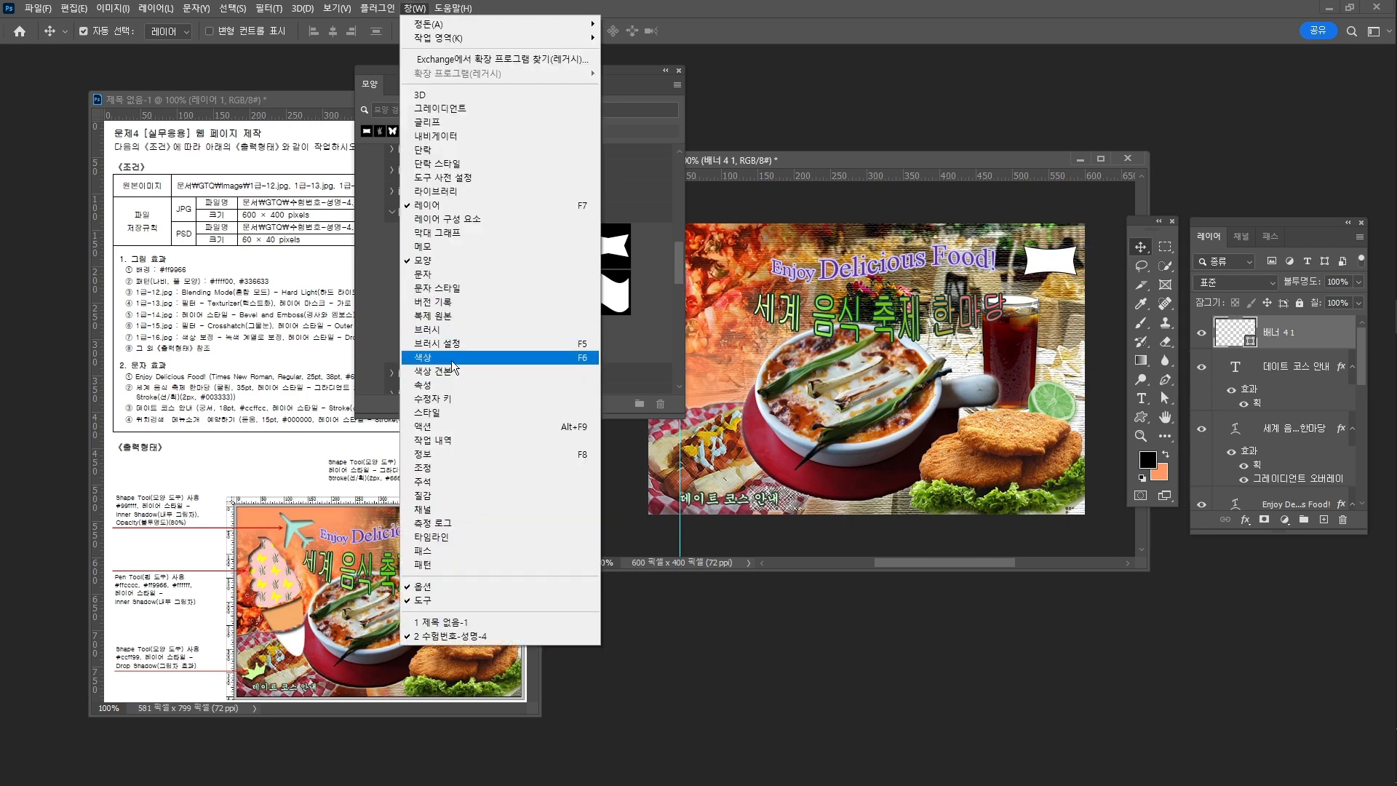
pyautogui.click(453, 385)
pyautogui.moveTo(616, 447); pyautogui.dragTo(1200, 454)
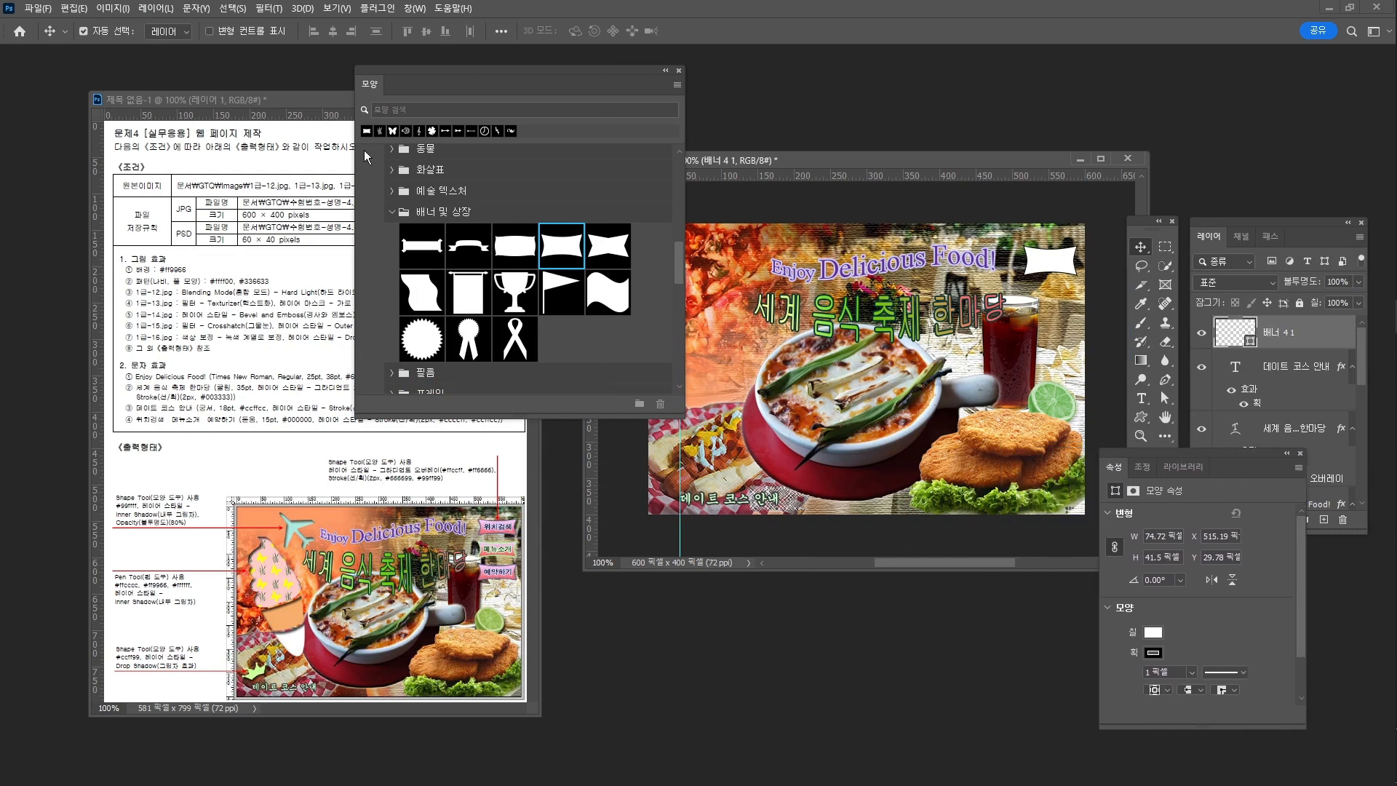
pyautogui.moveTo(465, 69); pyautogui.dragTo(1172, 41)
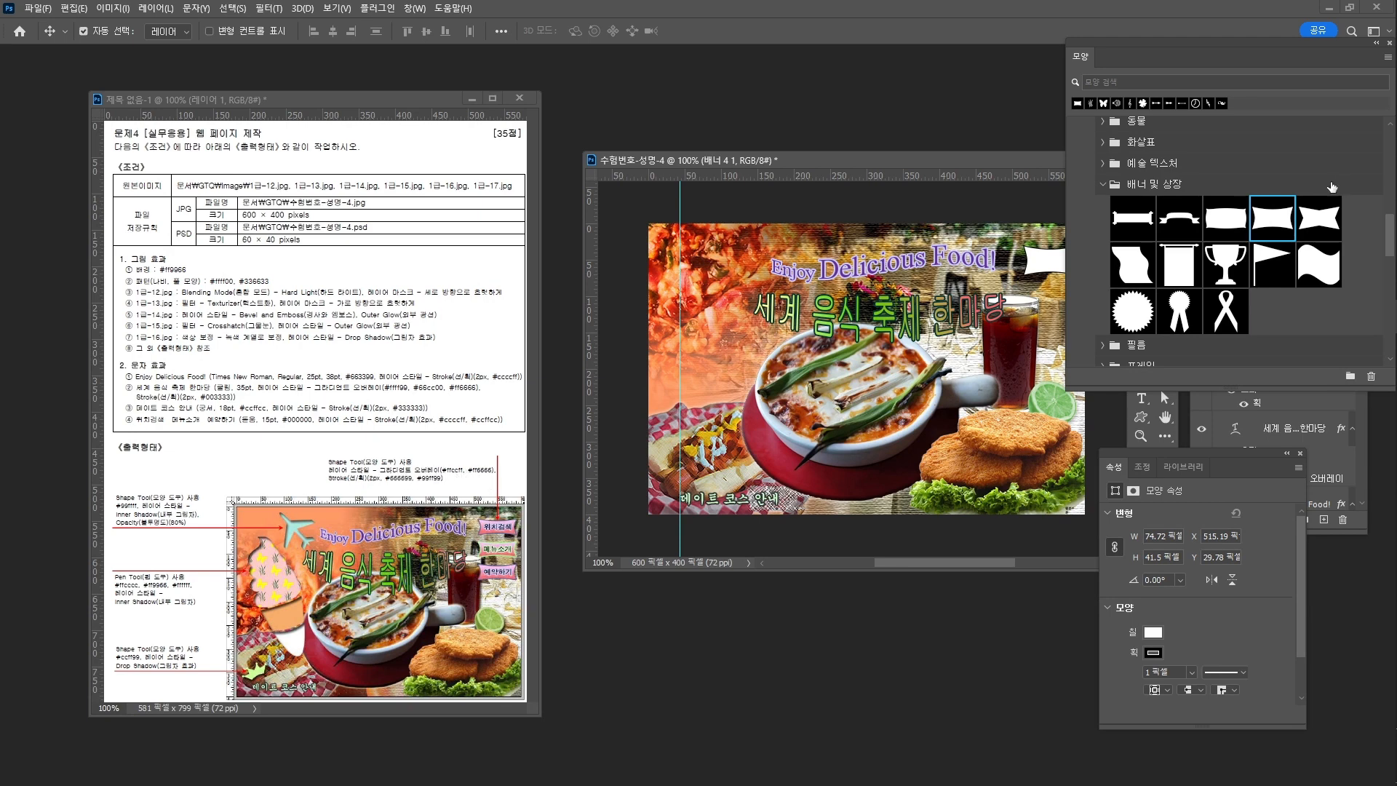
# Step: Add a gradient overlay to the banner layer and remove the middle colour stop from its gradient
pyautogui.click(1363, 412)
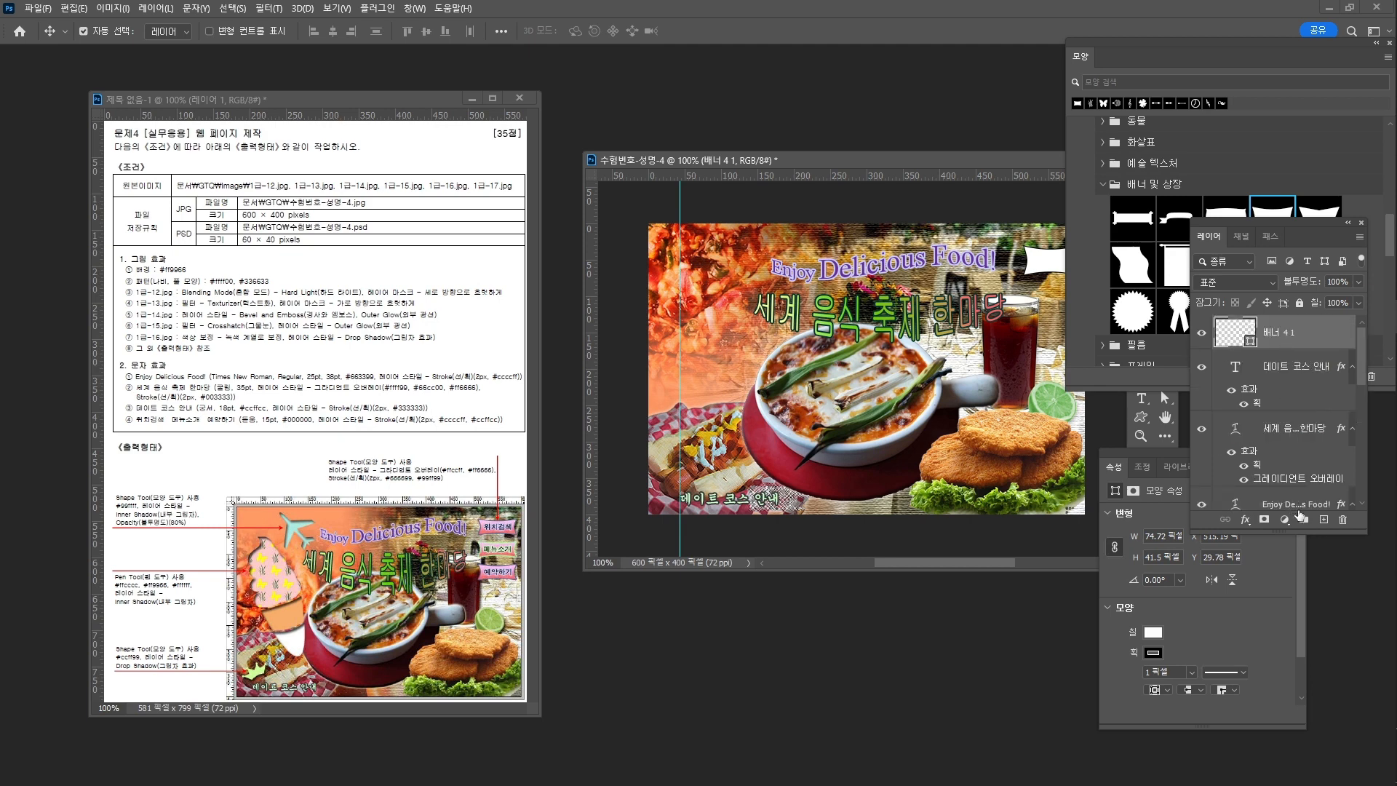
pyautogui.click(1246, 520)
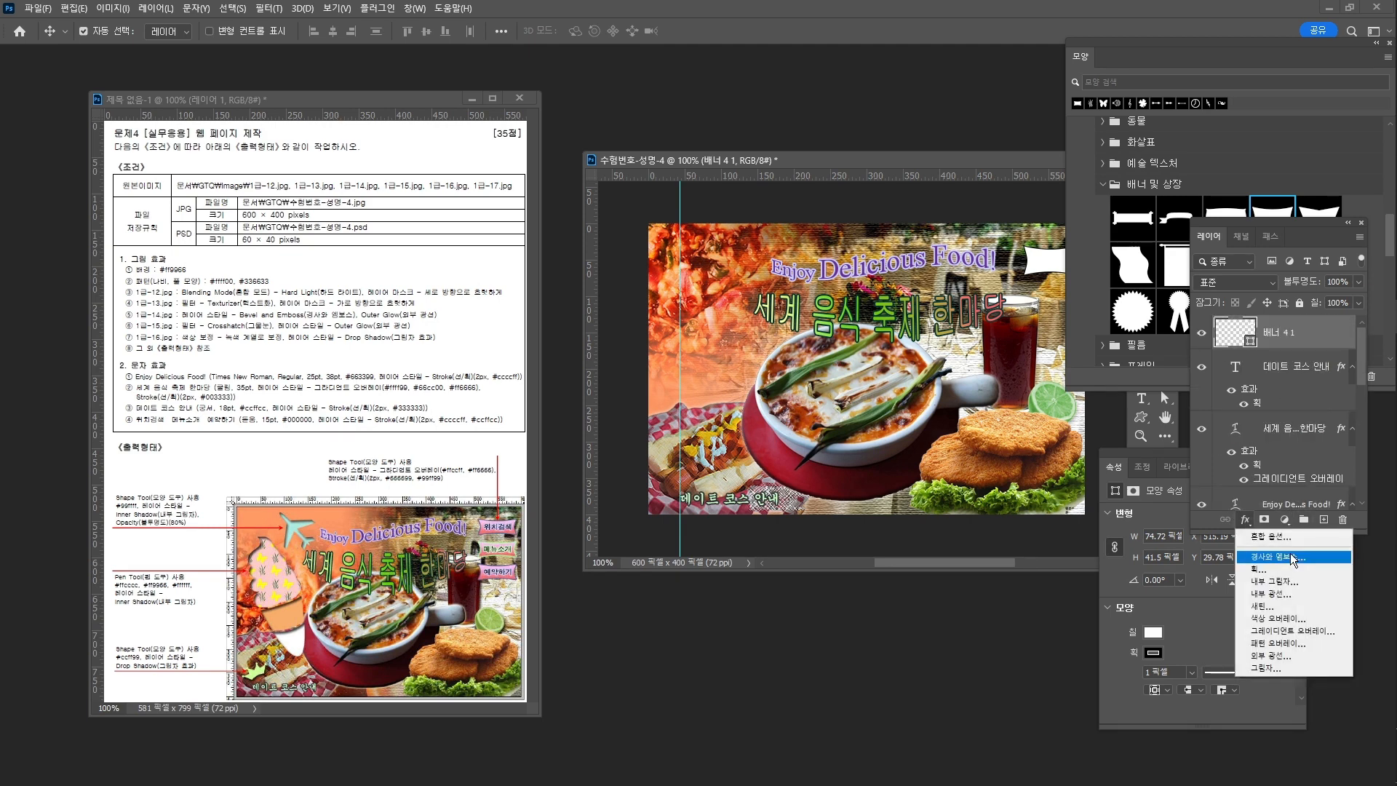
pyautogui.click(1303, 630)
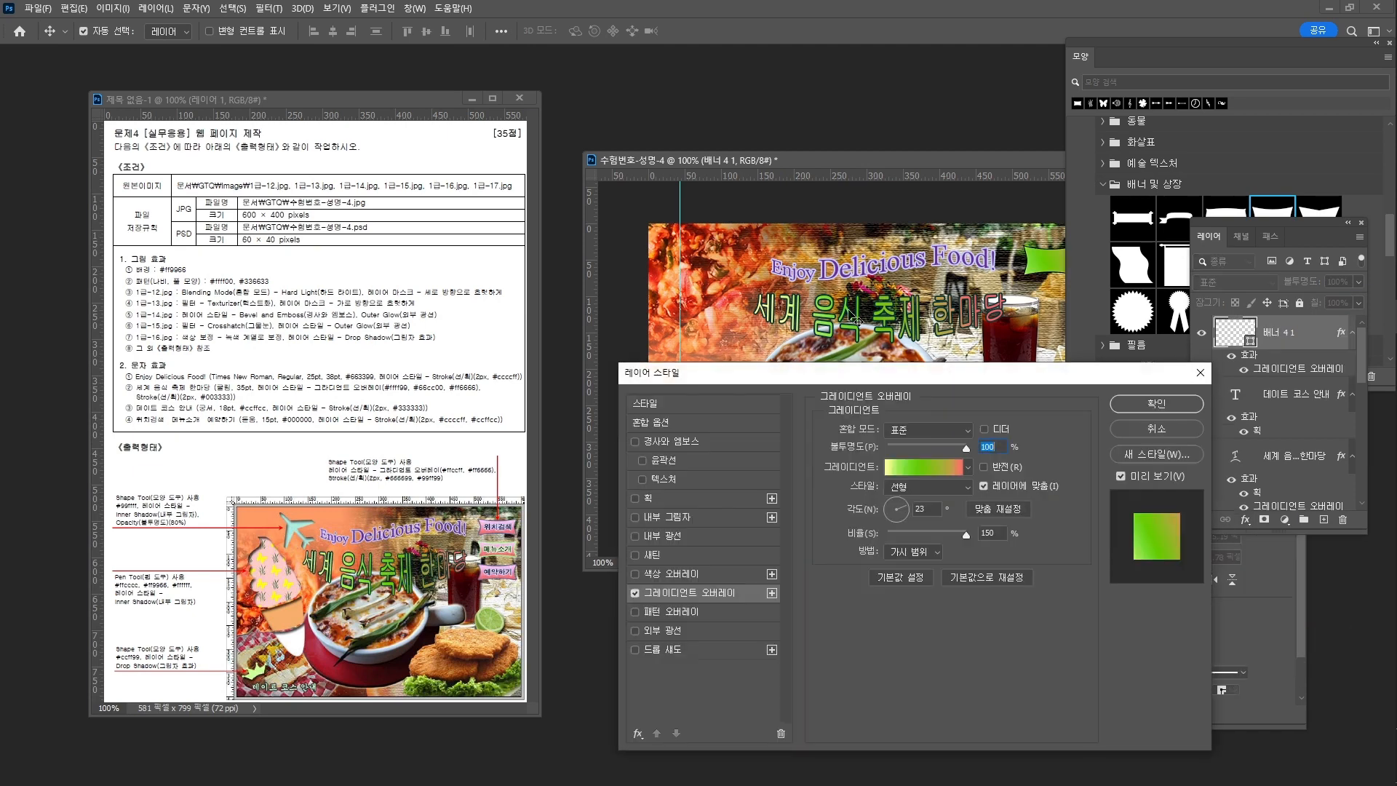
pyautogui.moveTo(901, 372); pyautogui.dragTo(825, 327)
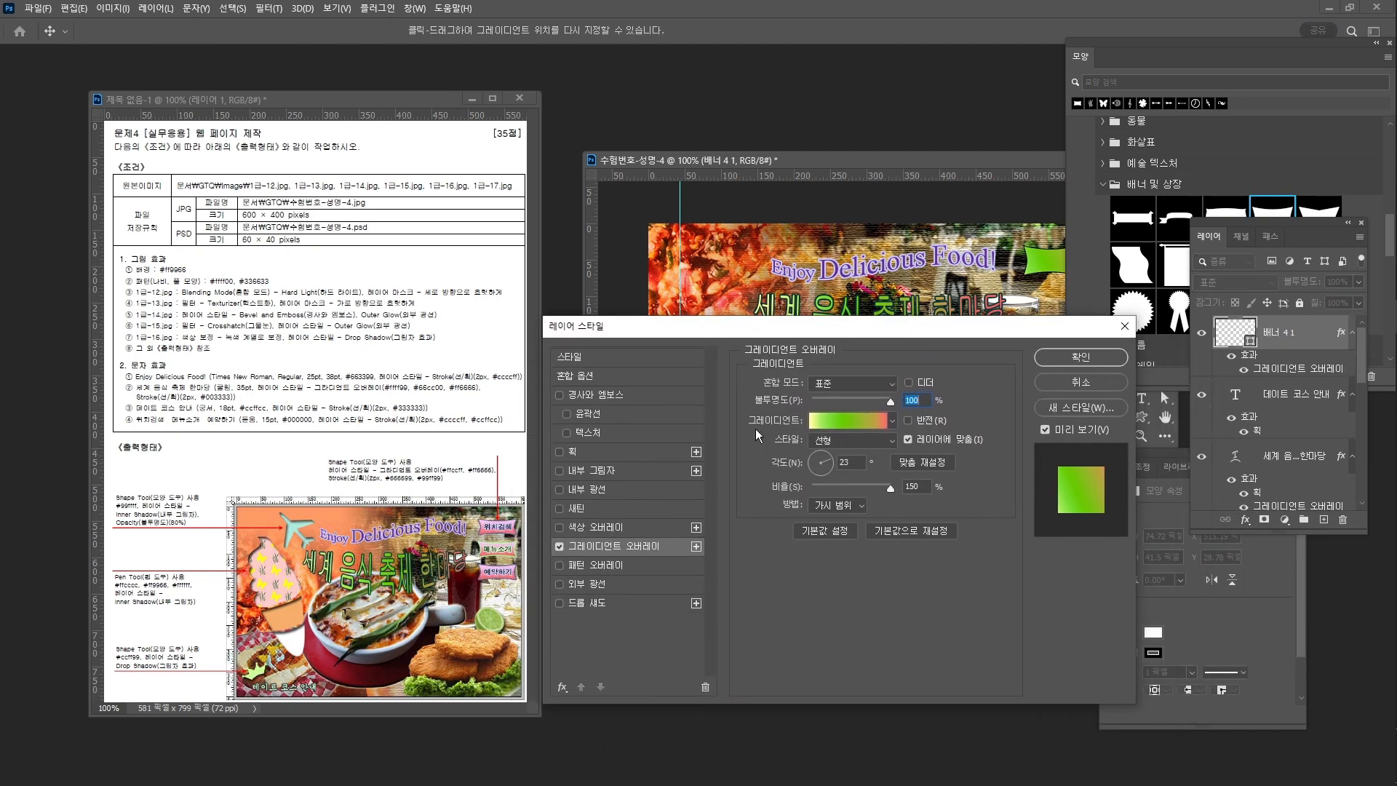
pyautogui.click(851, 422)
pyautogui.moveTo(701, 649); pyautogui.dragTo(715, 675)
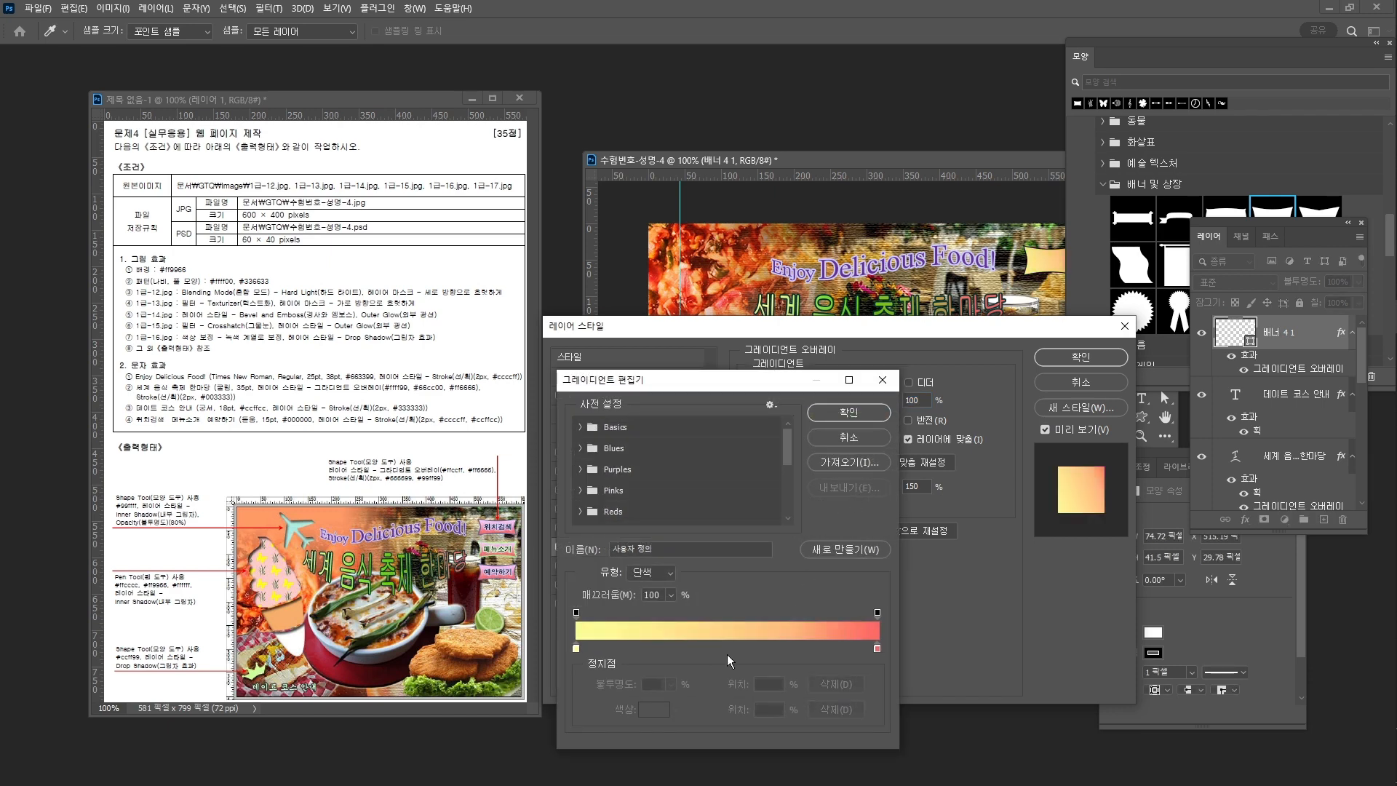
# Step: Set the banner overlay's gradient to run from #ffccff to #ff6666 and add a stroke effect to the banner
pyautogui.doubleClick(575, 649)
pyautogui.write('ff')
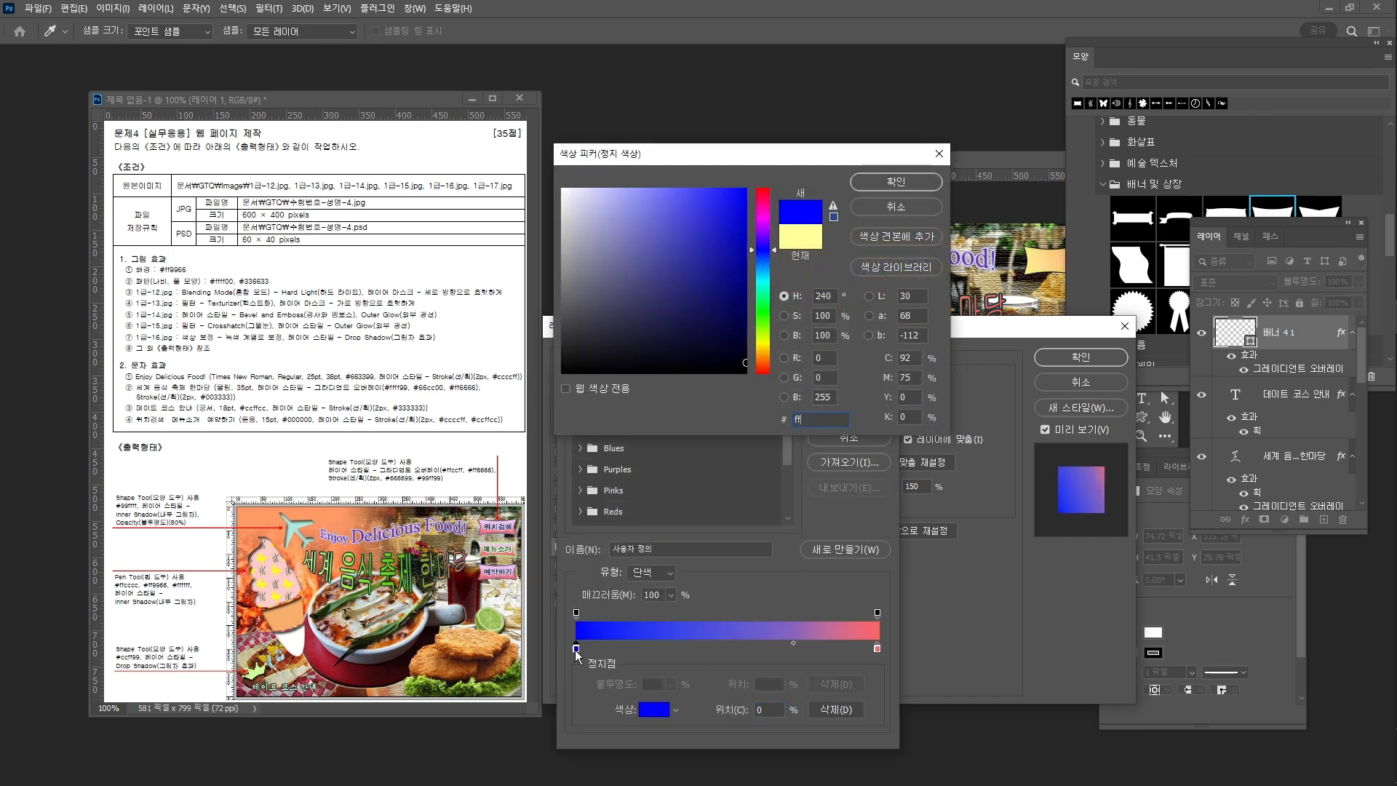
pyautogui.write('ccff')
pyautogui.press('Return')
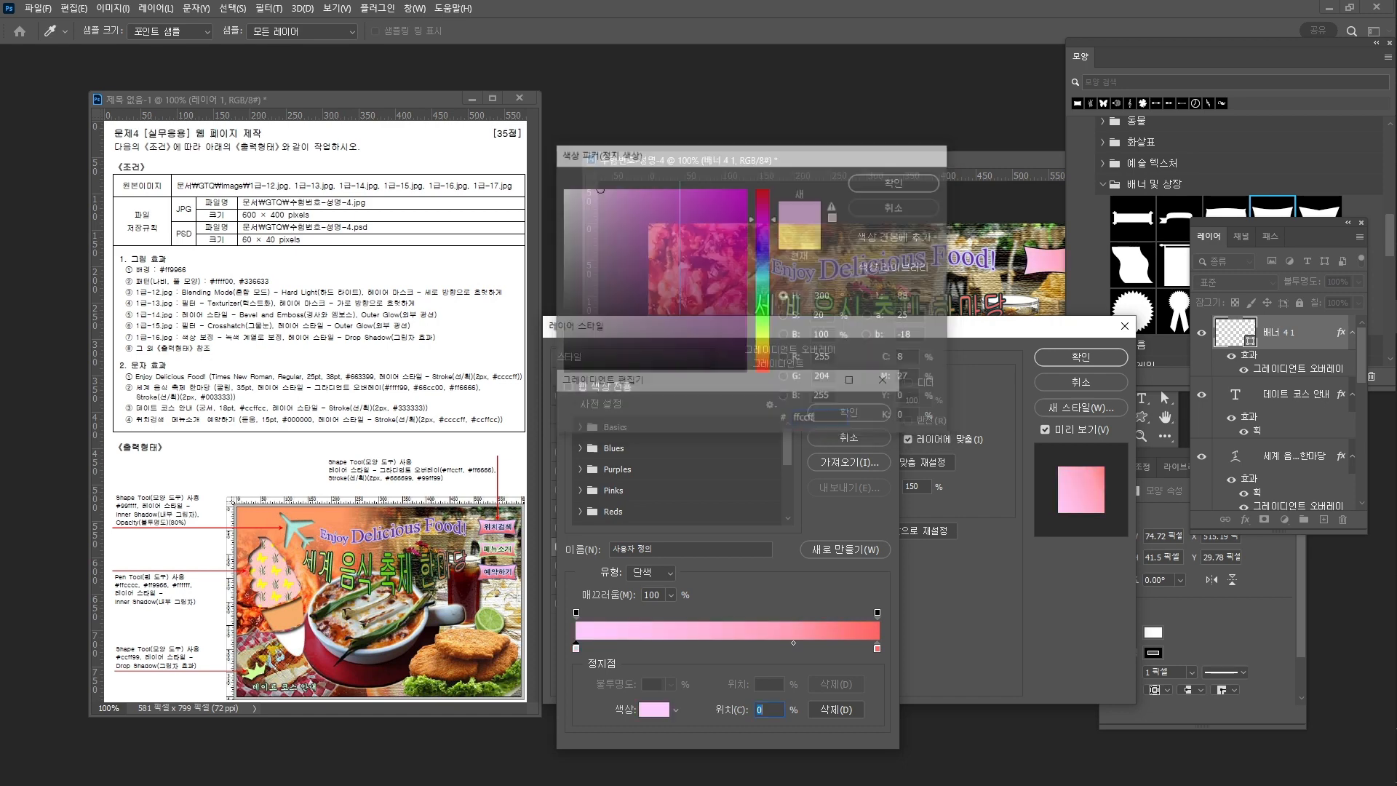
pyautogui.doubleClick(878, 647)
pyautogui.write('ff6666')
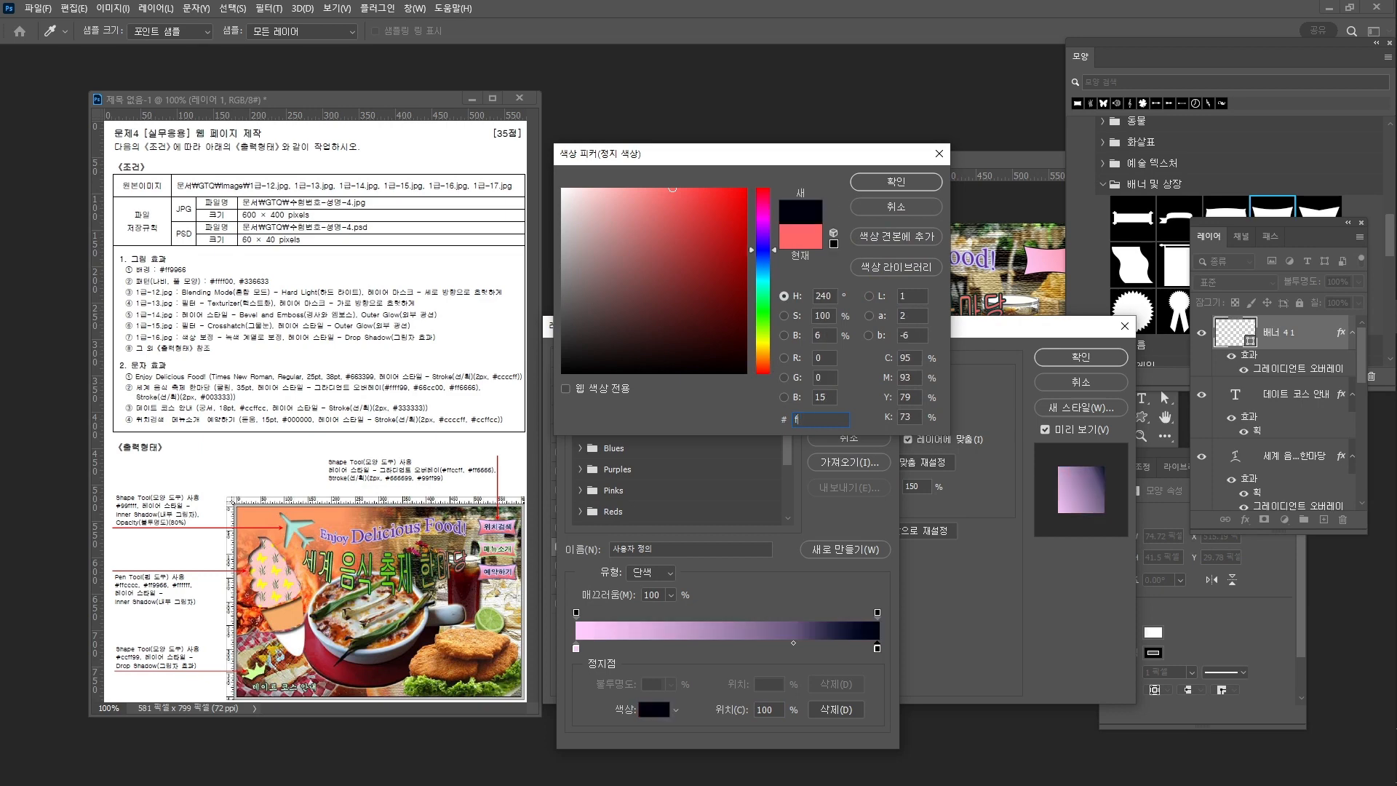
pyautogui.press('Return')
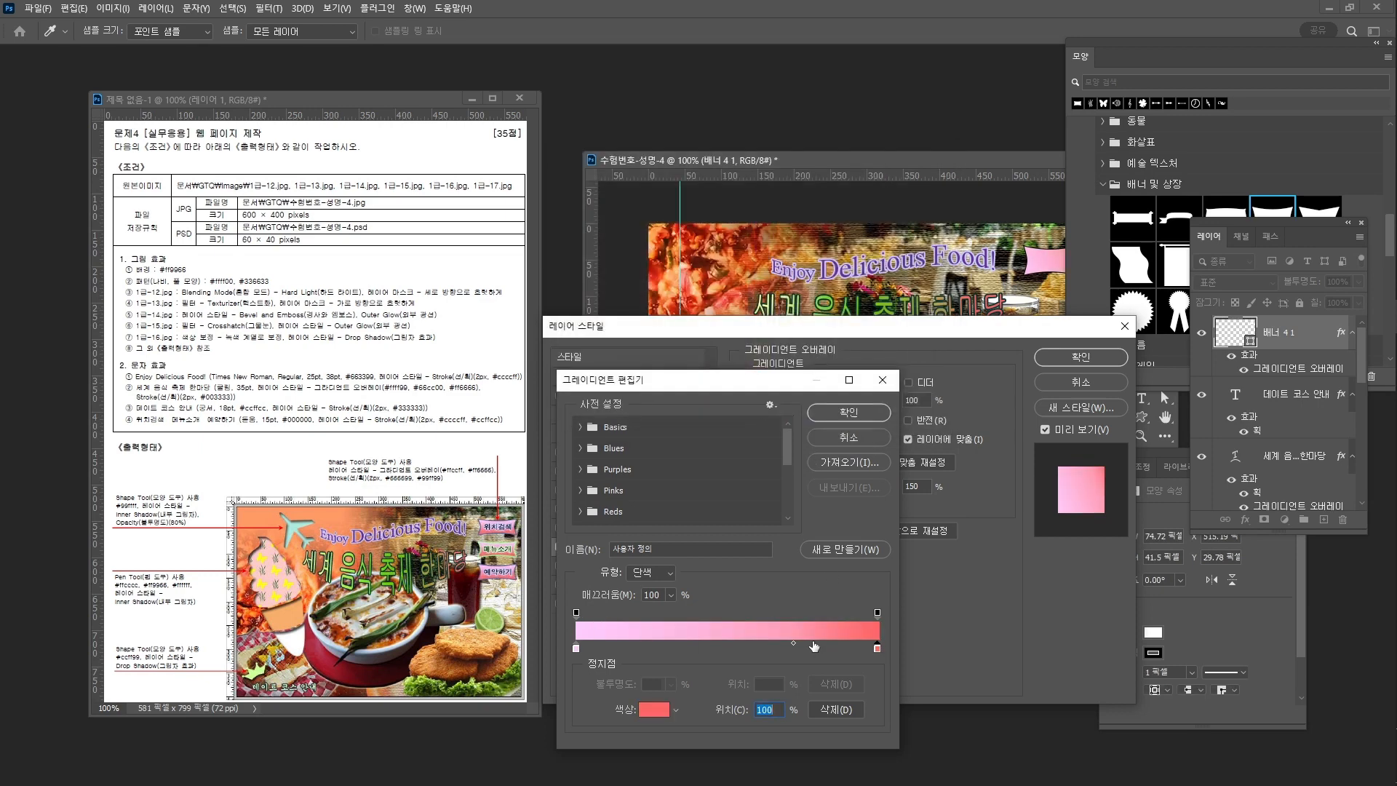
pyautogui.click(853, 415)
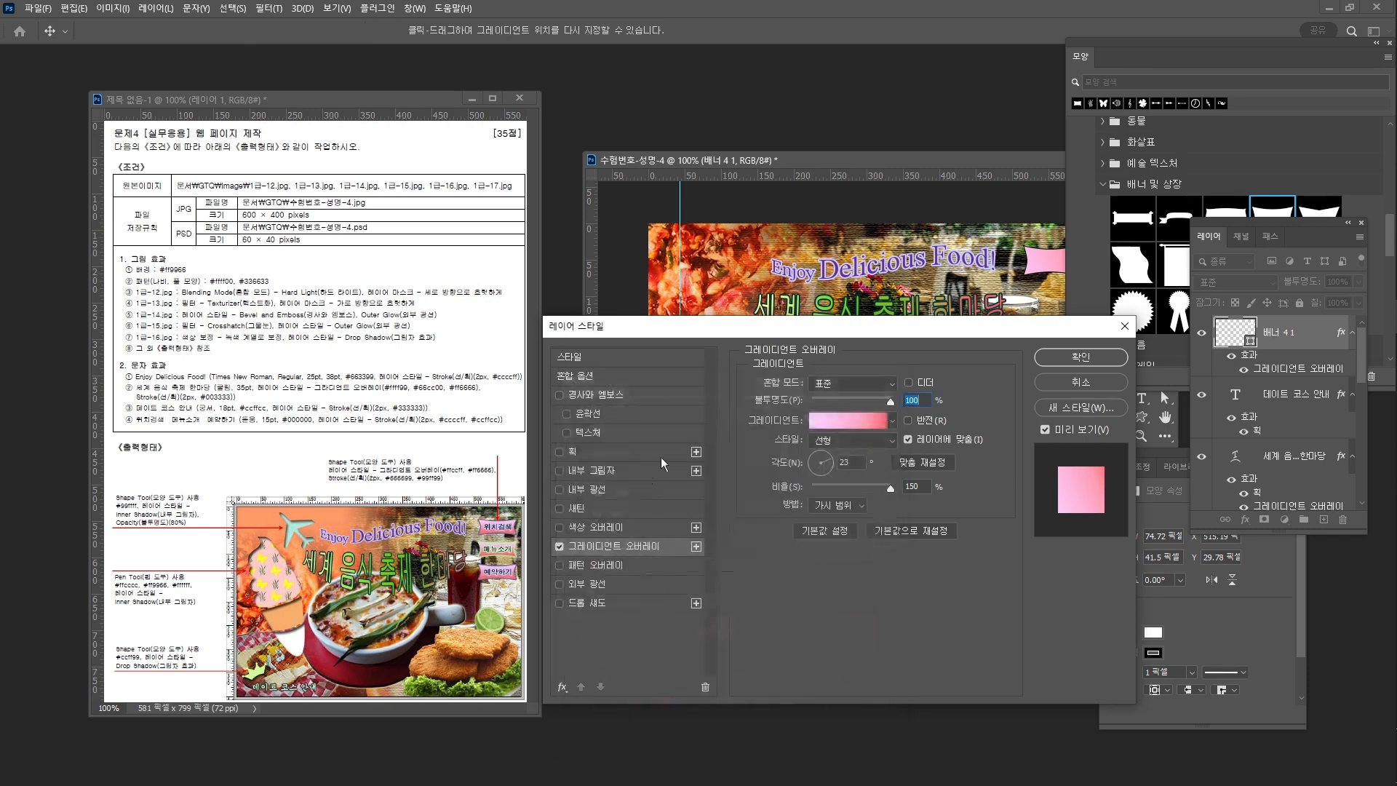
pyautogui.click(587, 451)
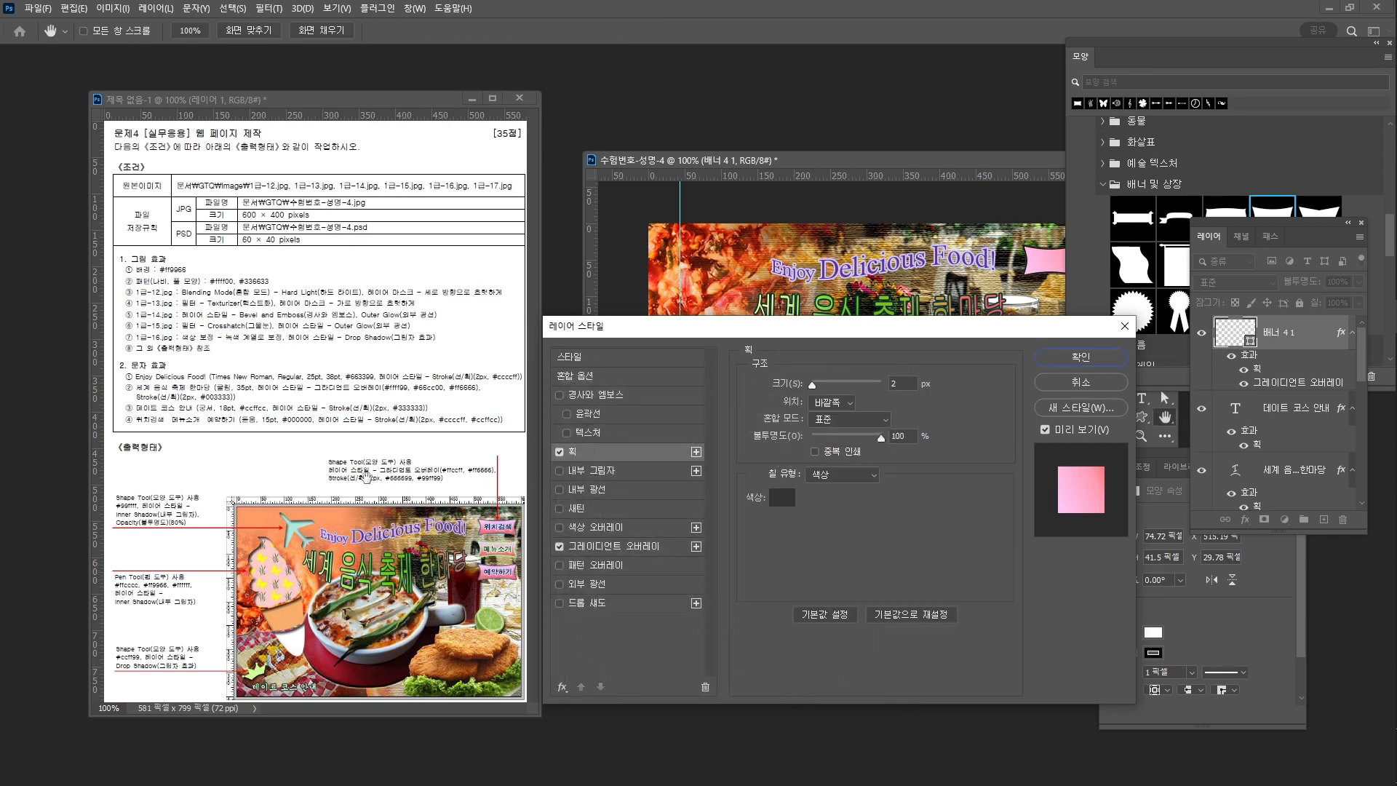
pyautogui.click(836, 476)
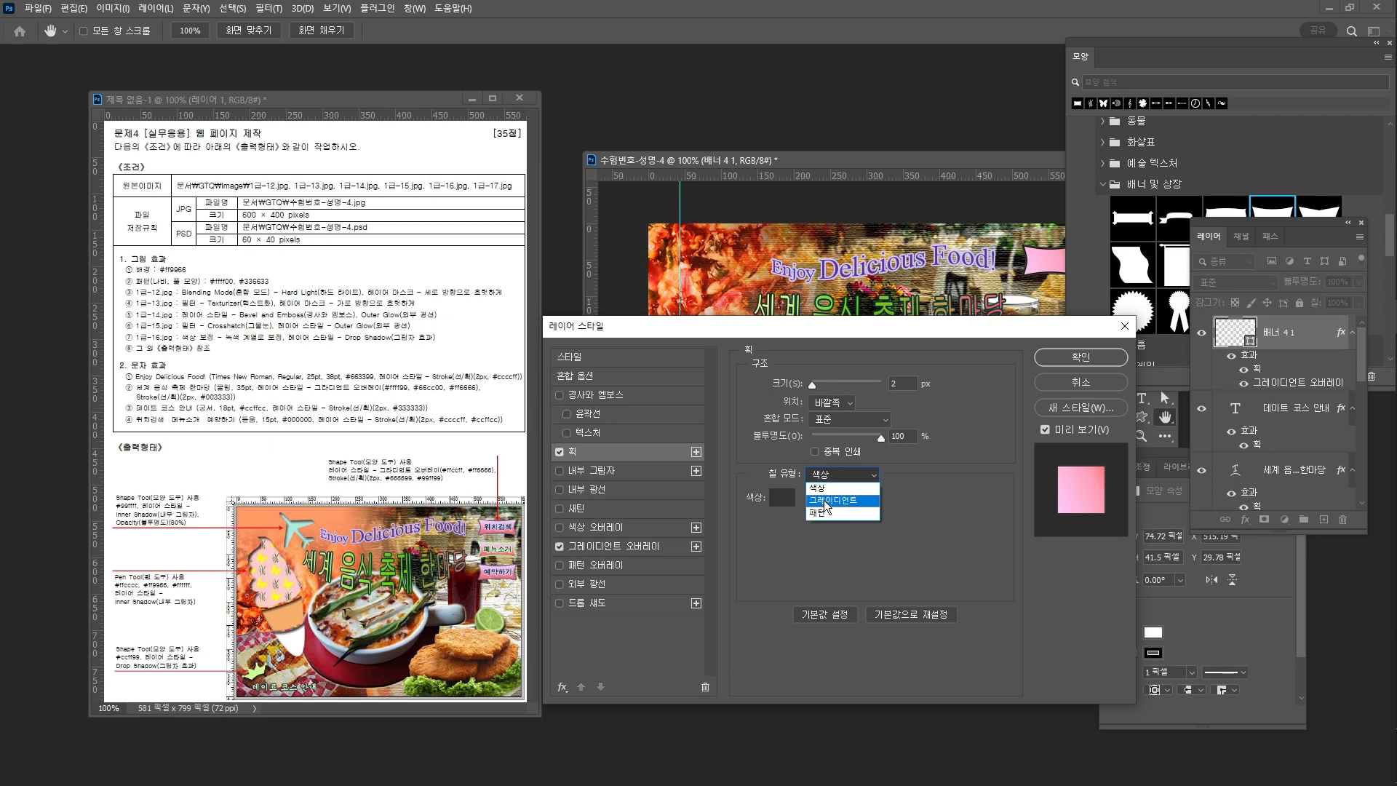
pyautogui.click(827, 502)
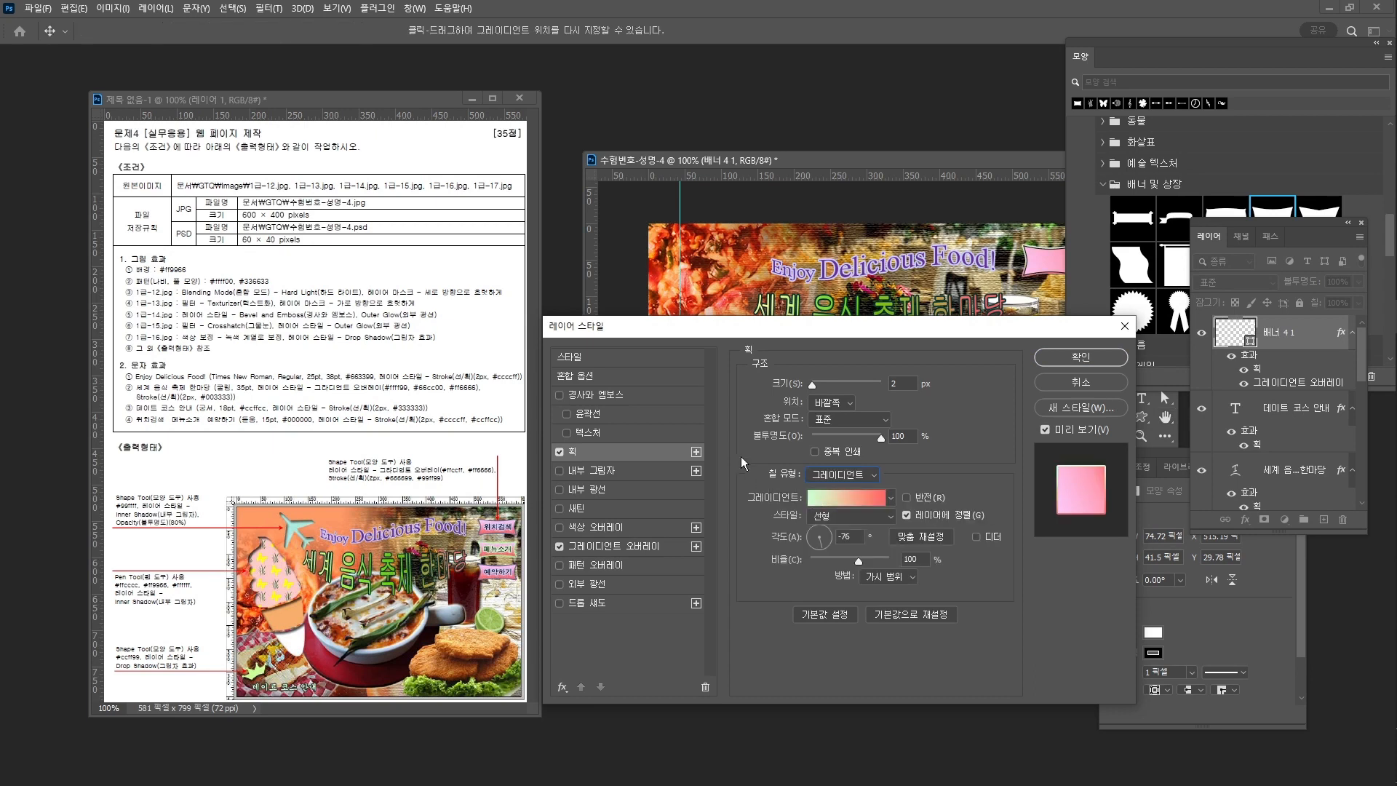
pyautogui.click(850, 501)
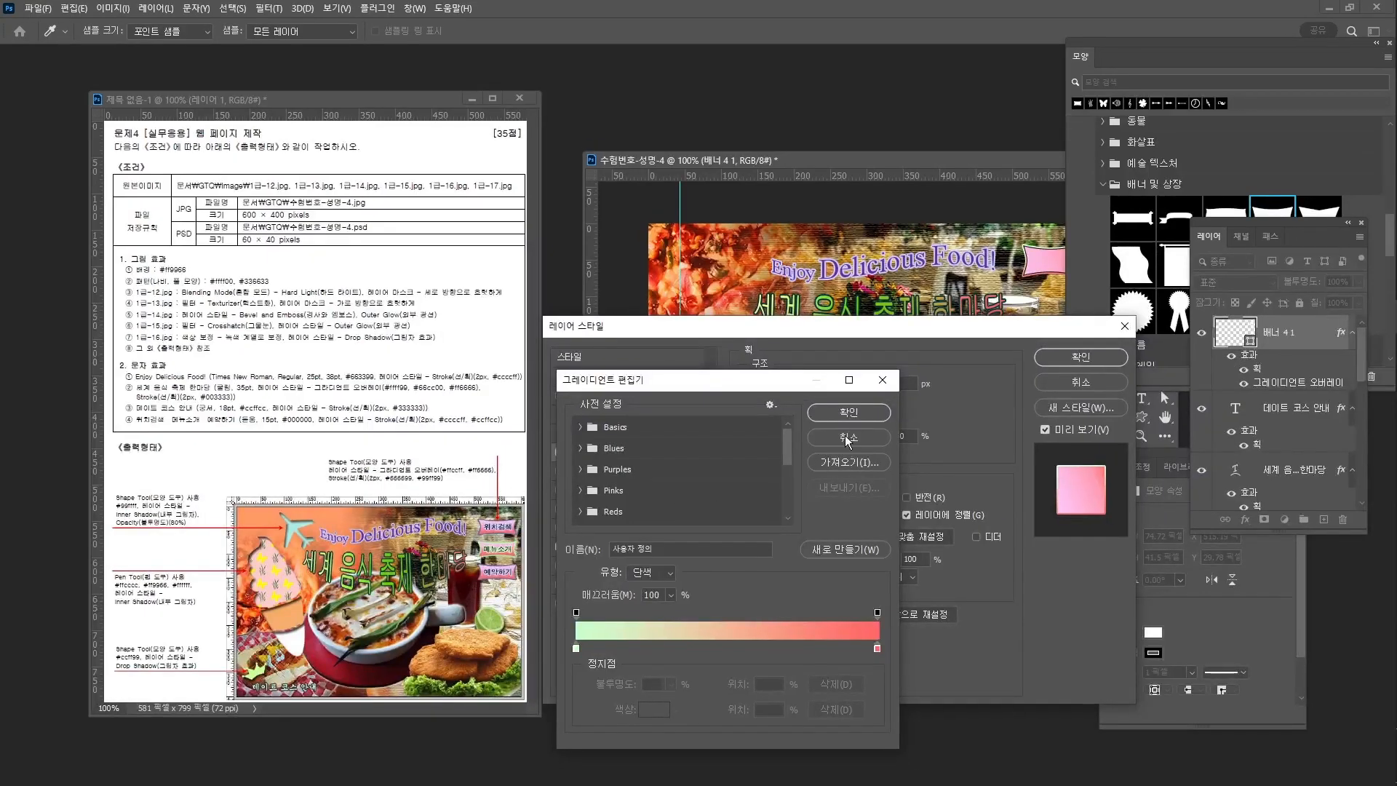
pyautogui.click(848, 437)
pyautogui.click(834, 477)
pyautogui.click(835, 492)
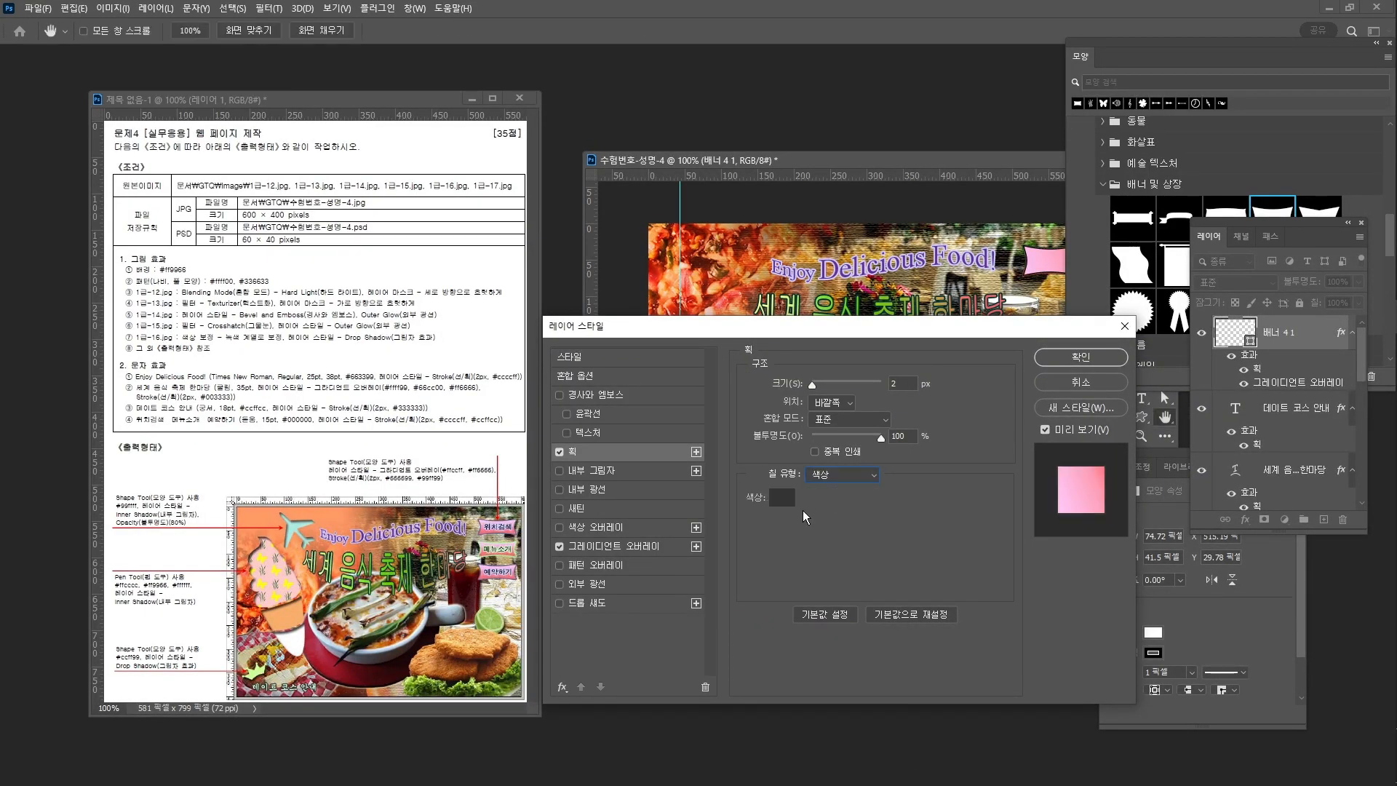
# Step: Set the banner's stroke colour to #666699 and apply the layer style
pyautogui.click(783, 500)
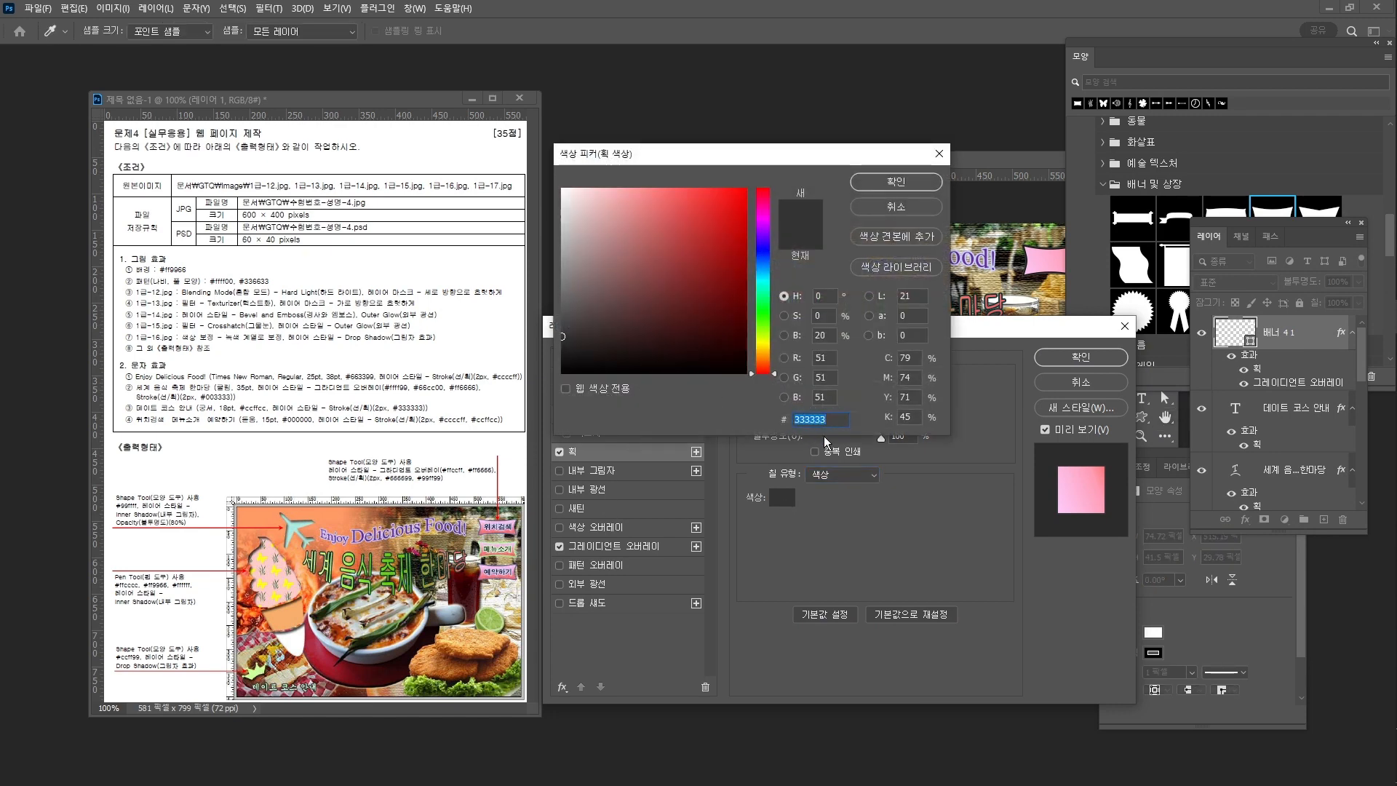
pyautogui.write('666699')
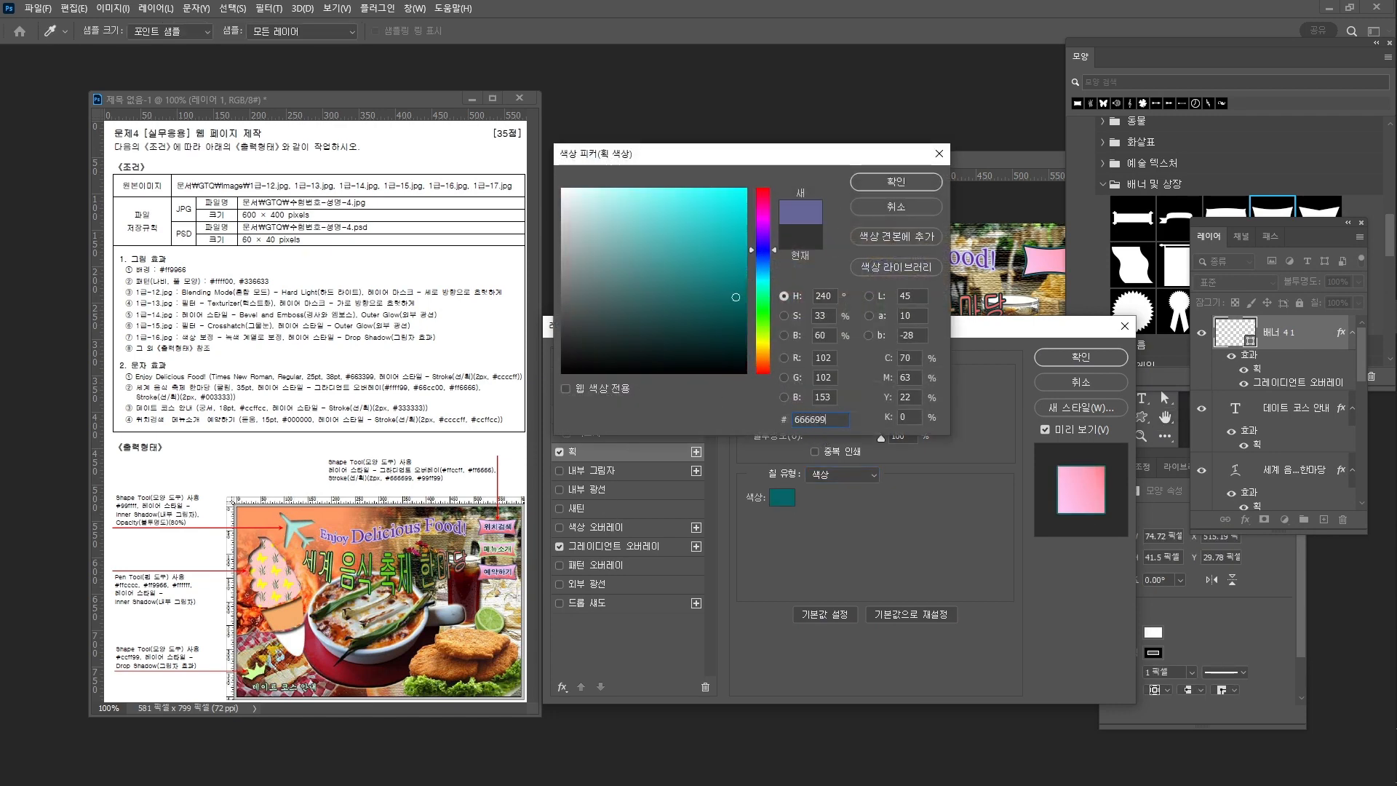
pyautogui.press('Return')
pyautogui.click(1073, 361)
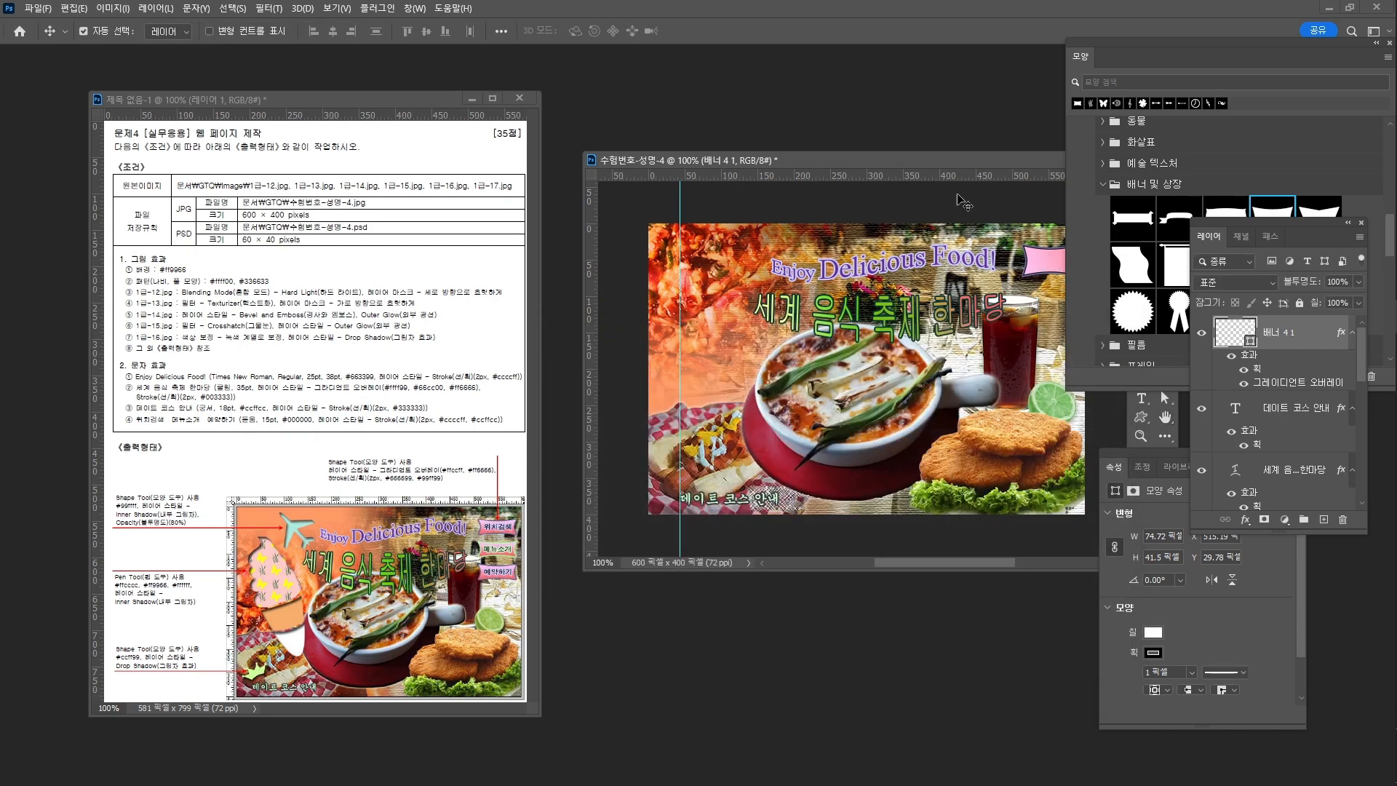
# Step: Move the image window so the whole picture shows, and close the shape library and the shape properties
pyautogui.moveTo(921, 161); pyautogui.dragTo(854, 131)
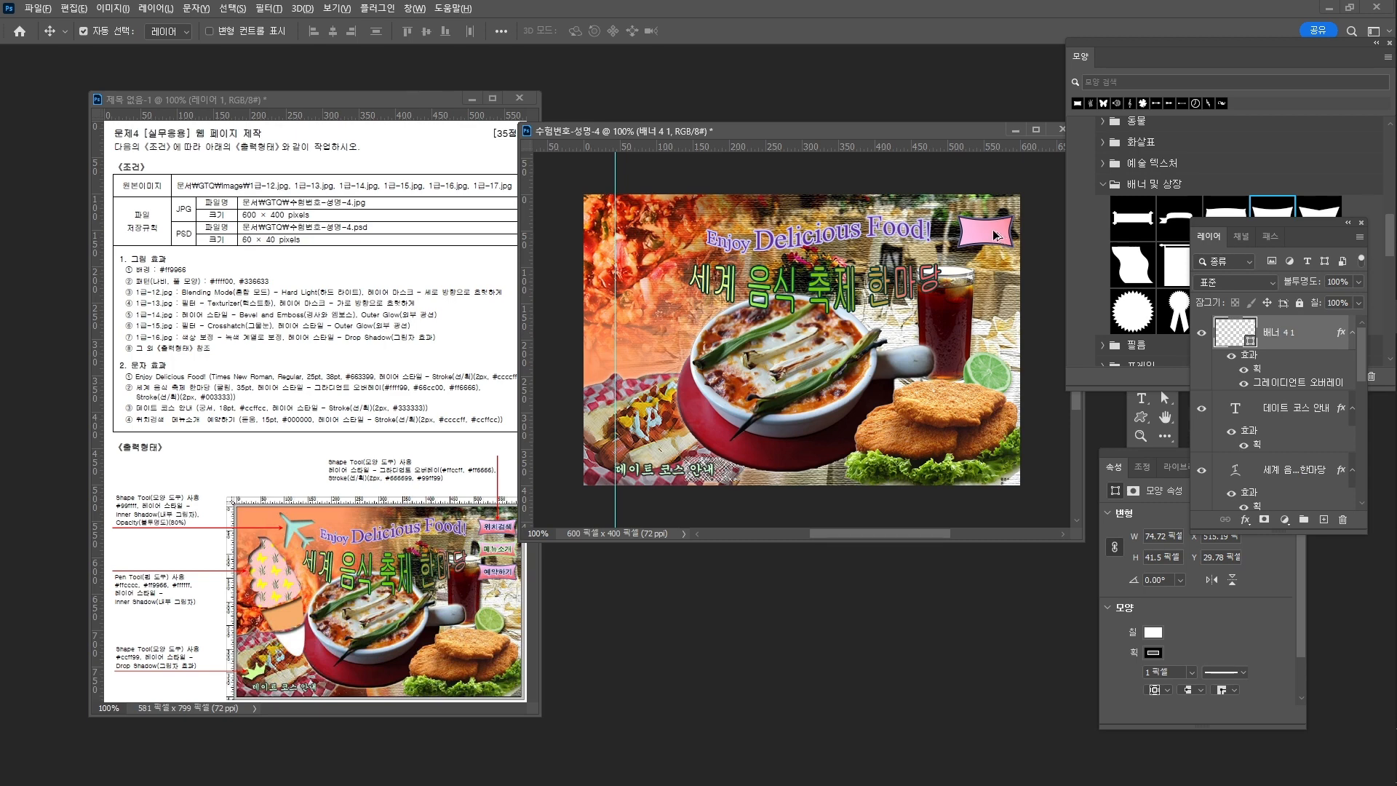
pyautogui.click(1117, 466)
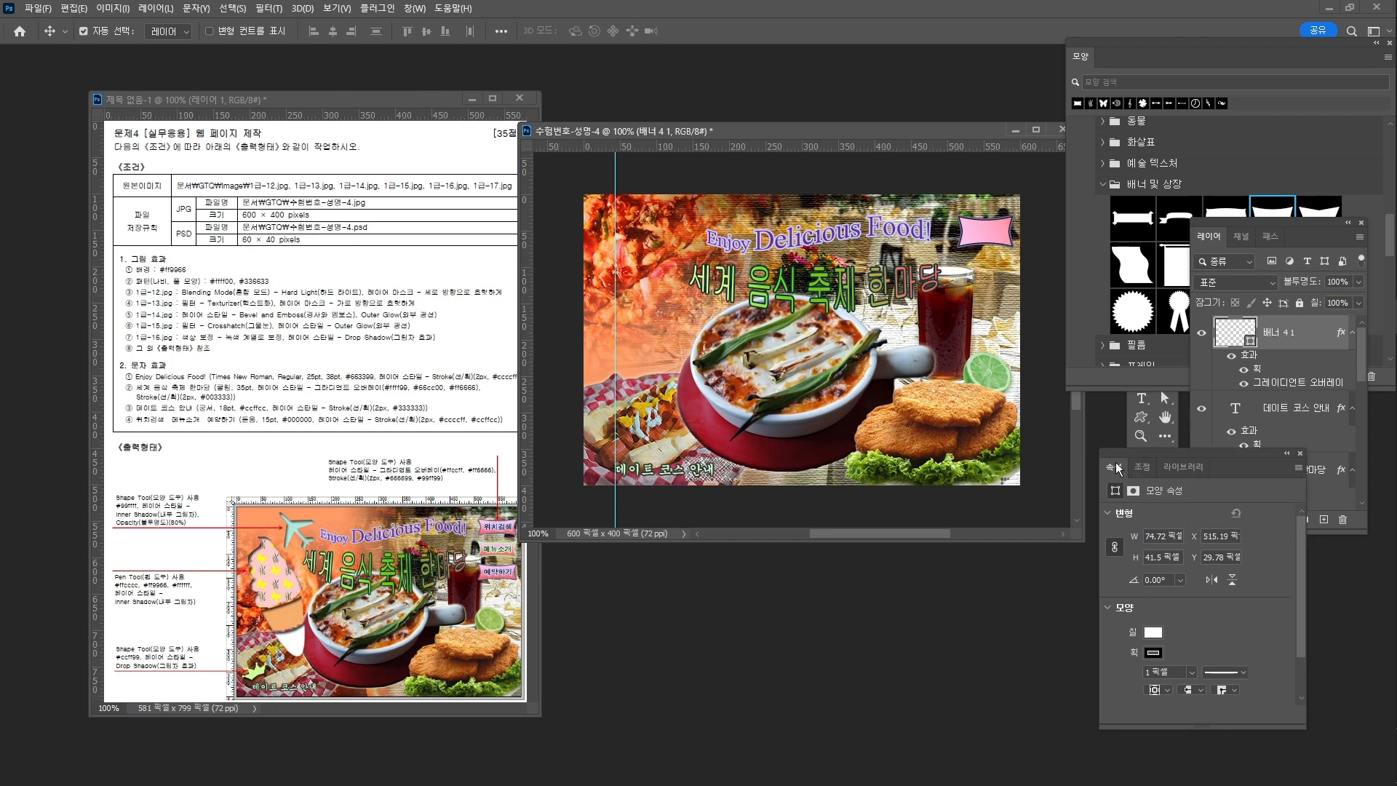
pyautogui.click(1389, 42)
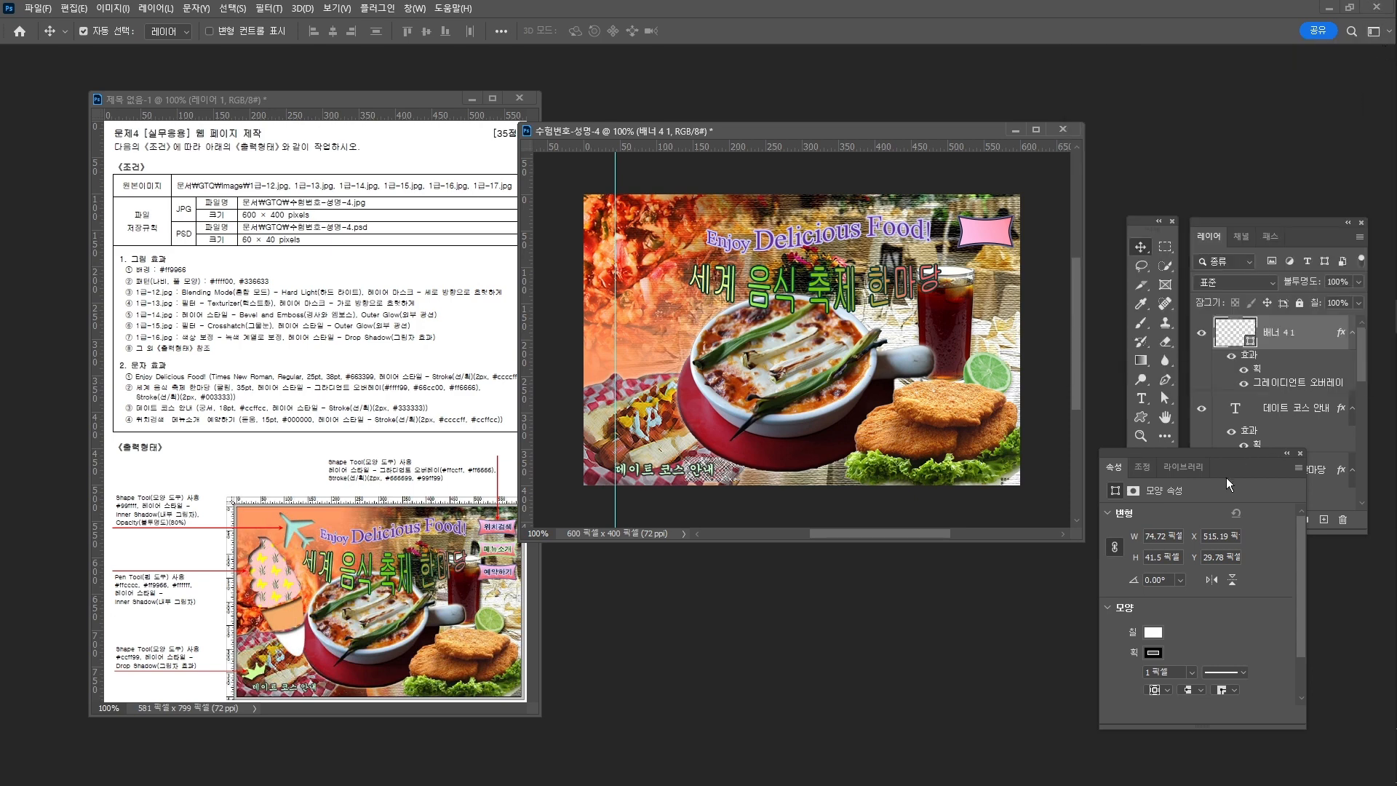
pyautogui.click(1301, 453)
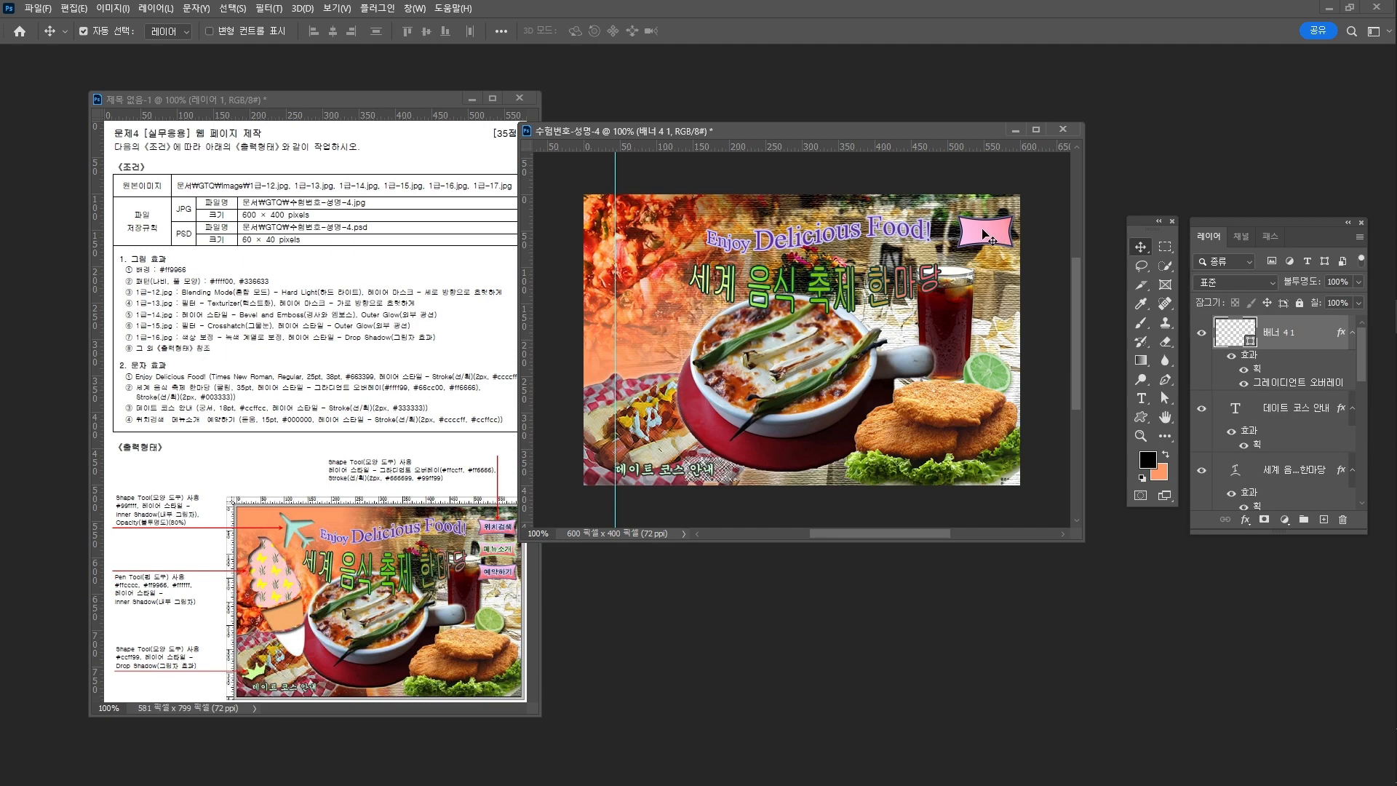
# Step: Duplicate the banner twice in a column below the original and squash all three to about 82% of their height
pyautogui.moveTo(982, 233); pyautogui.dragTo(978, 312)
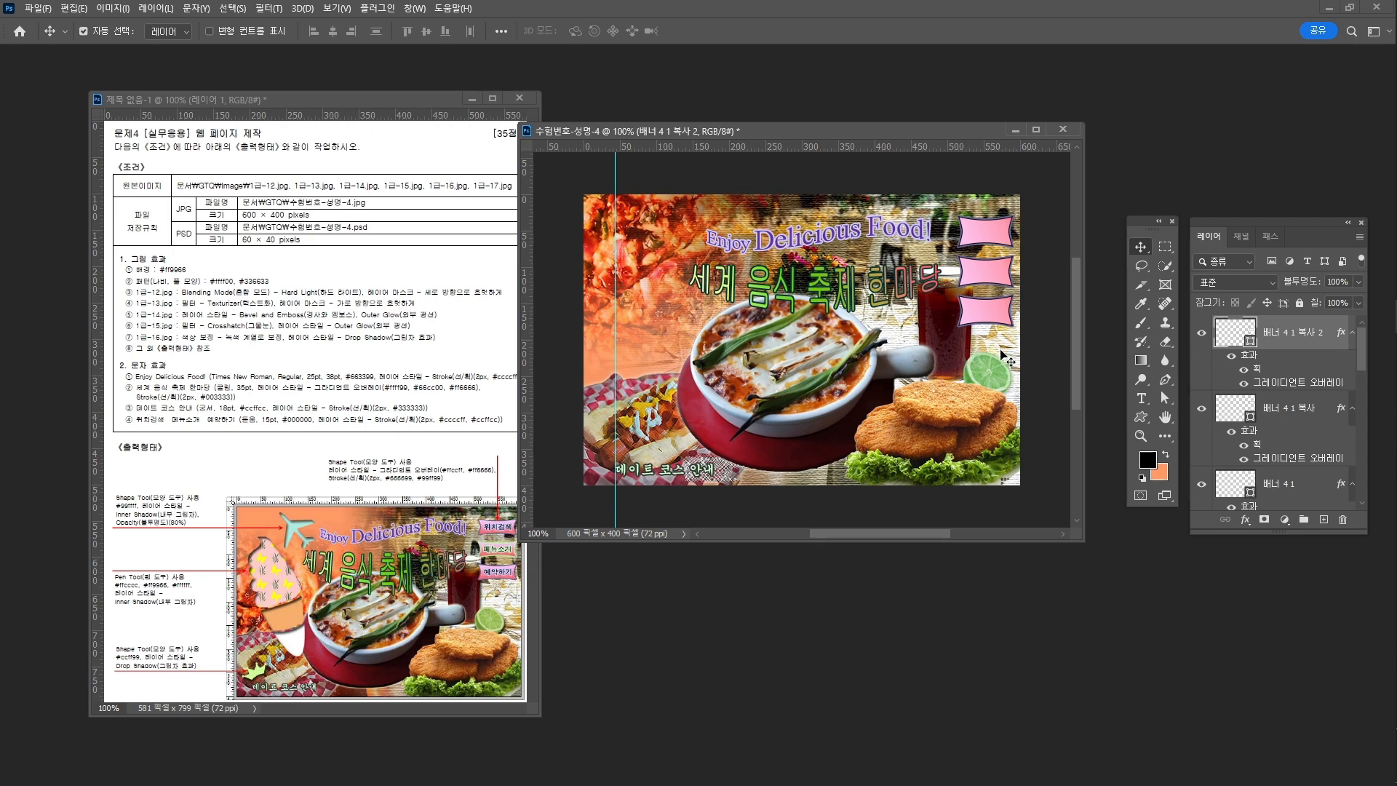
pyautogui.hotkey('ctrl', 'alt', 'a')
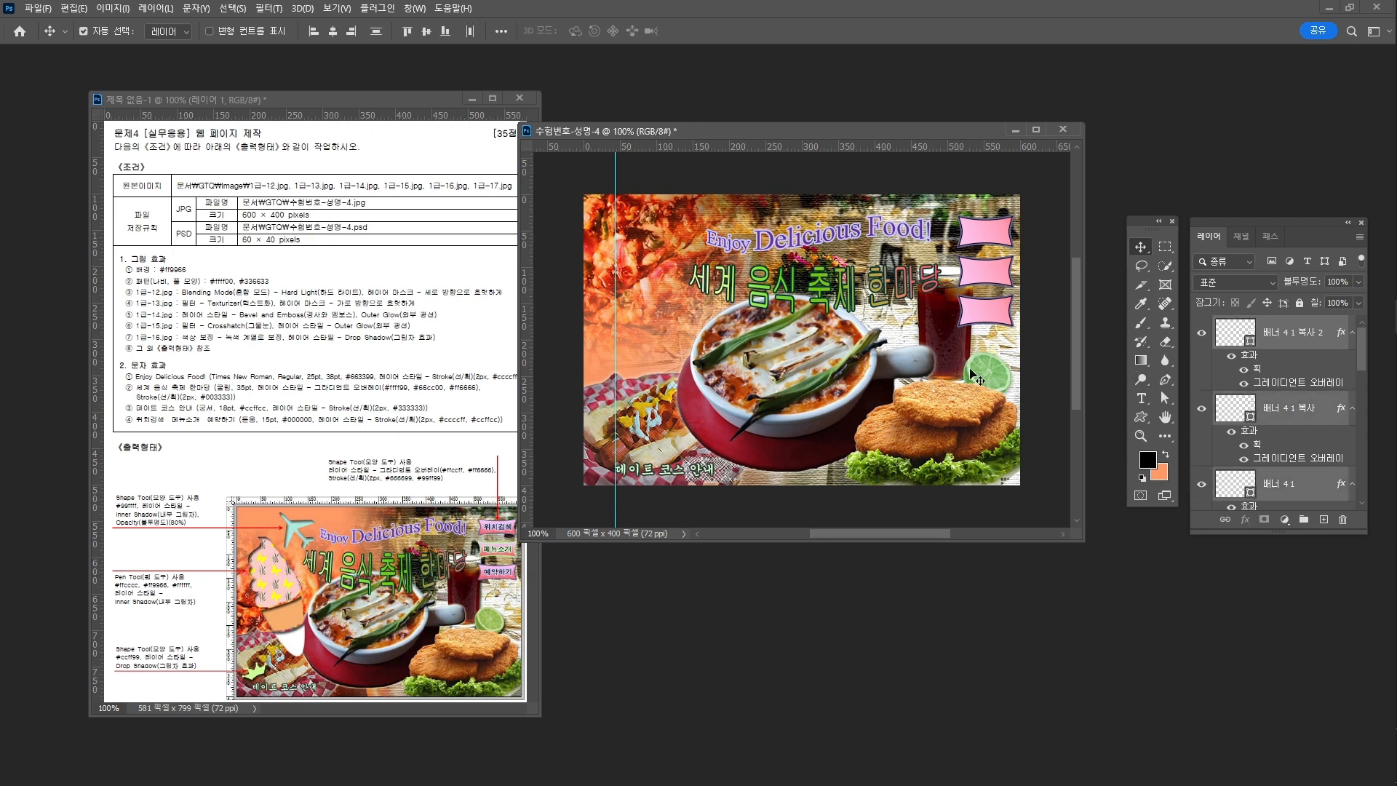
pyautogui.hotkey('ctrl', 't')
pyautogui.moveTo(984, 330); pyautogui.dragTo(983, 308)
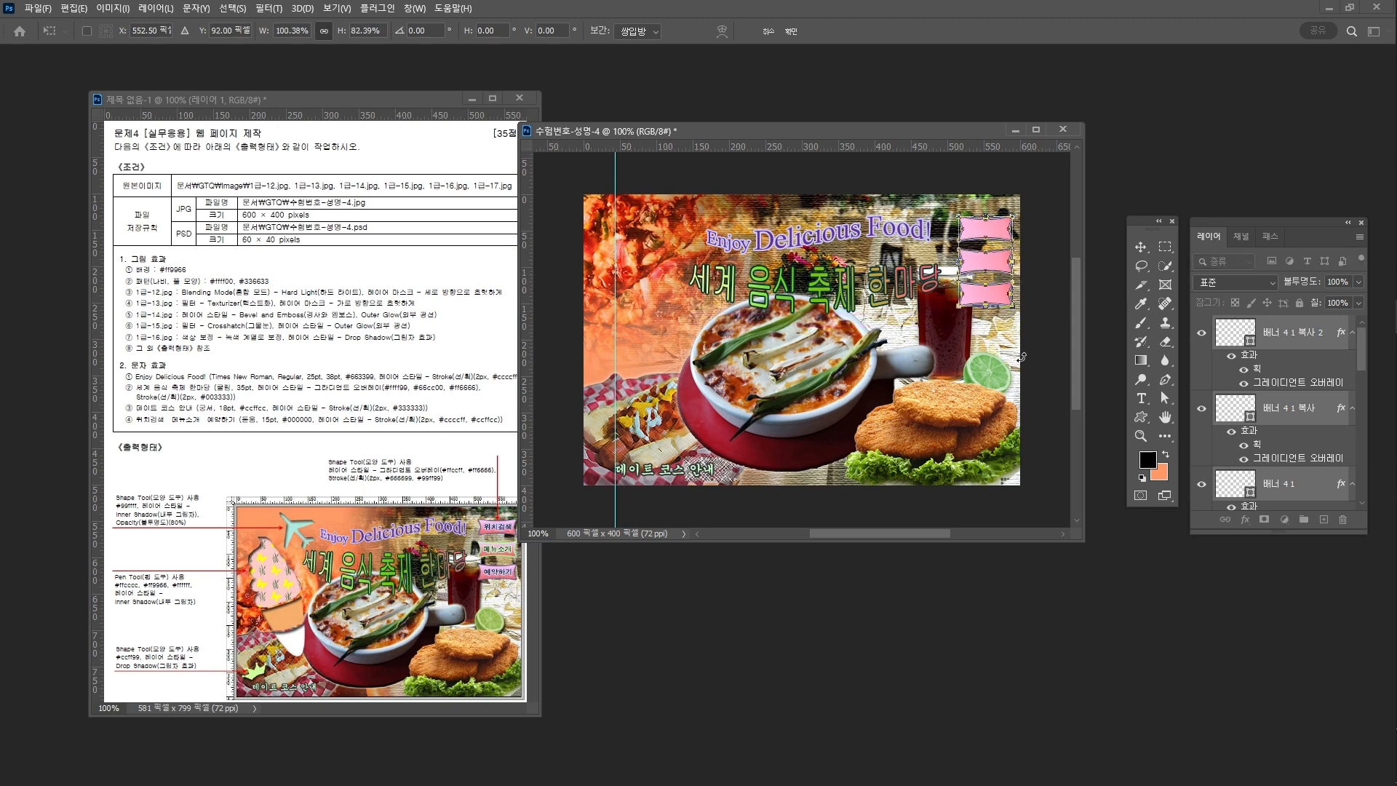
pyautogui.press('Return')
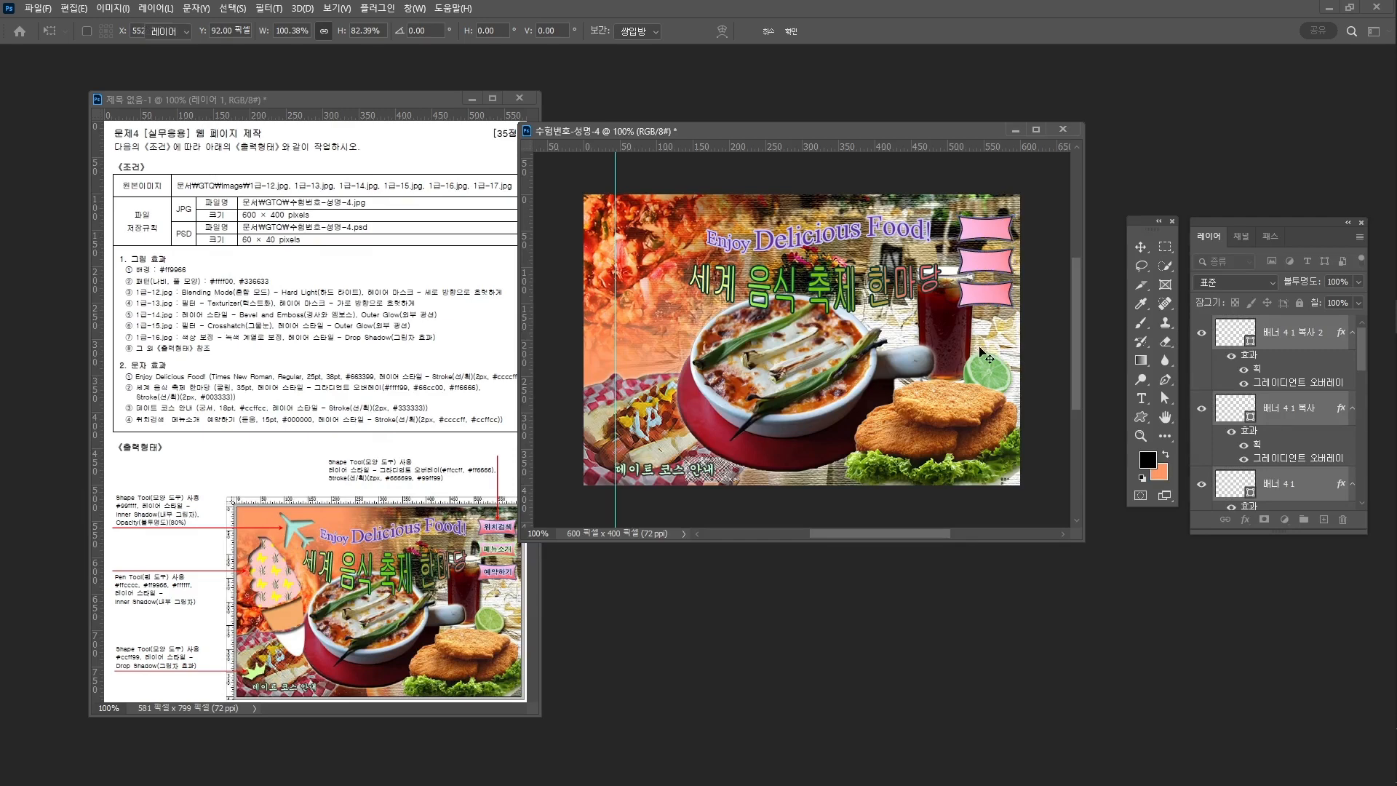
# Step: Change the stroke colour of the middle banner to #99ff99
pyautogui.click(1293, 412)
pyautogui.click(1203, 410)
pyautogui.click(1203, 410)
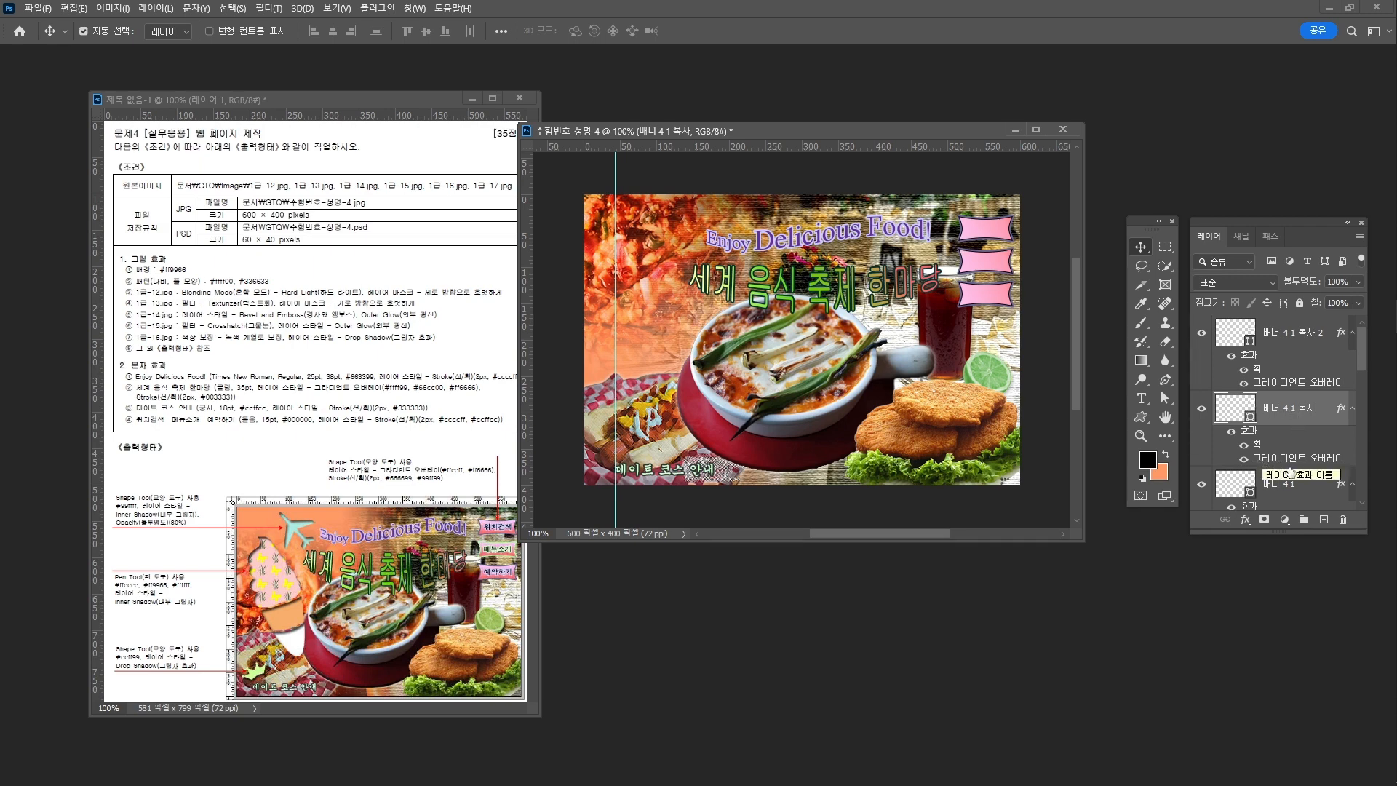
pyautogui.doubleClick(1259, 449)
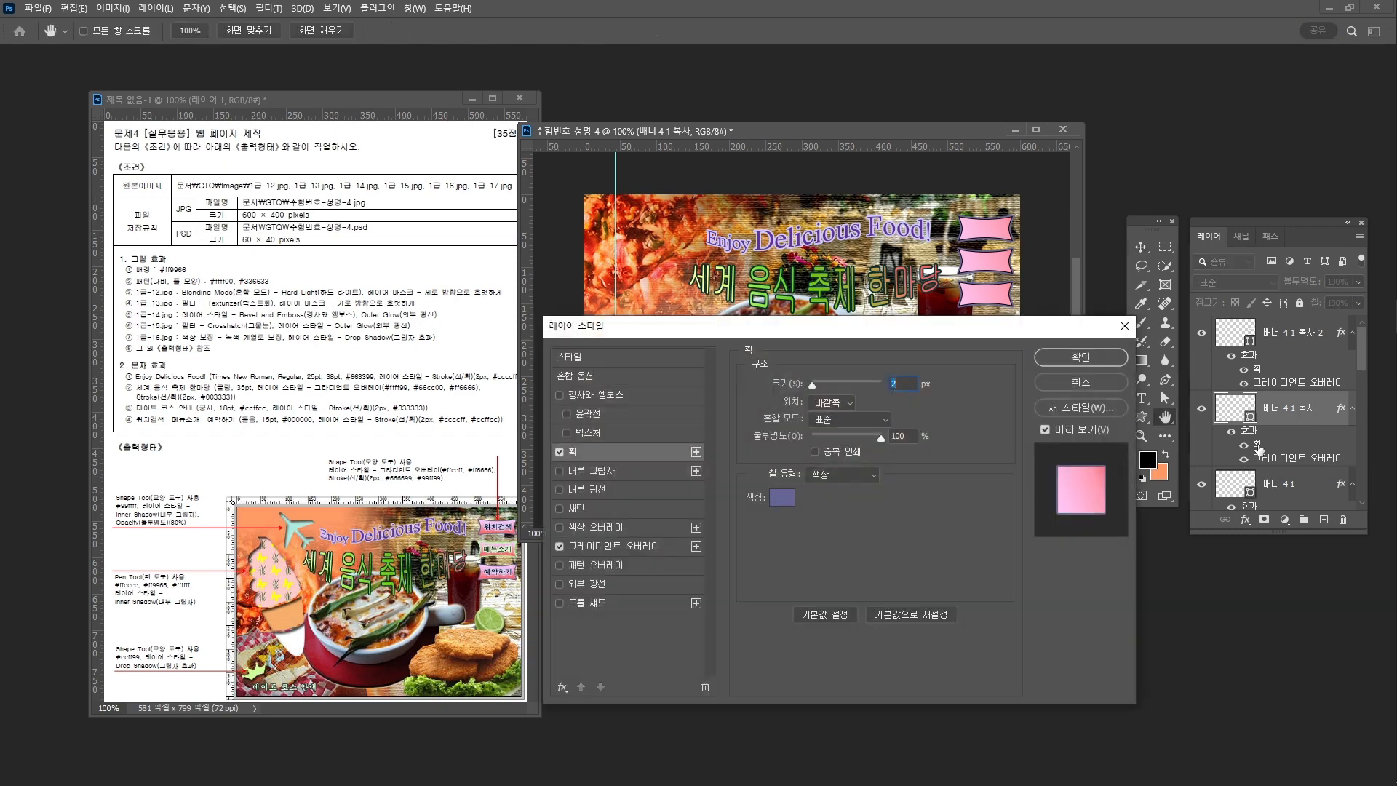
pyautogui.click(777, 504)
pyautogui.press('BackSpace')
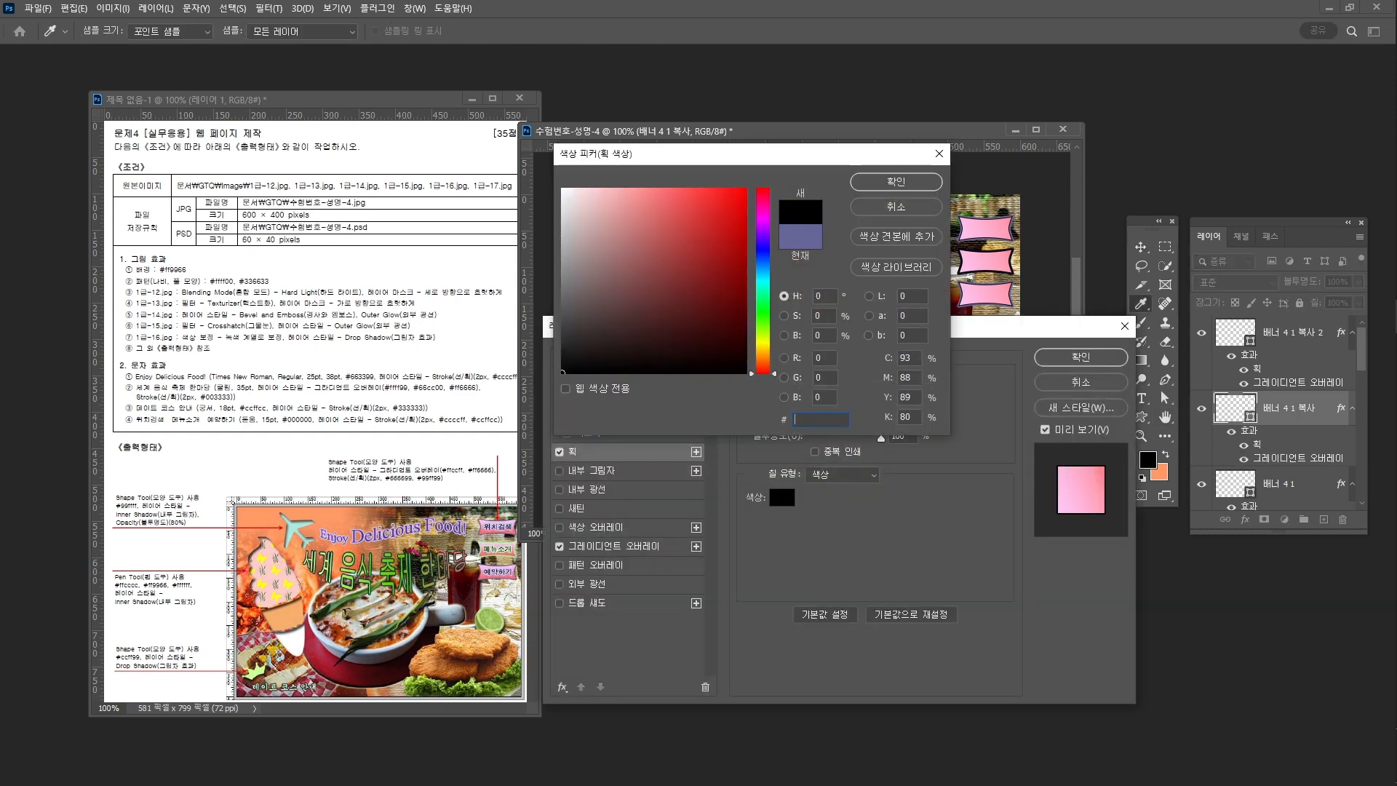
pyautogui.write('99ff99')
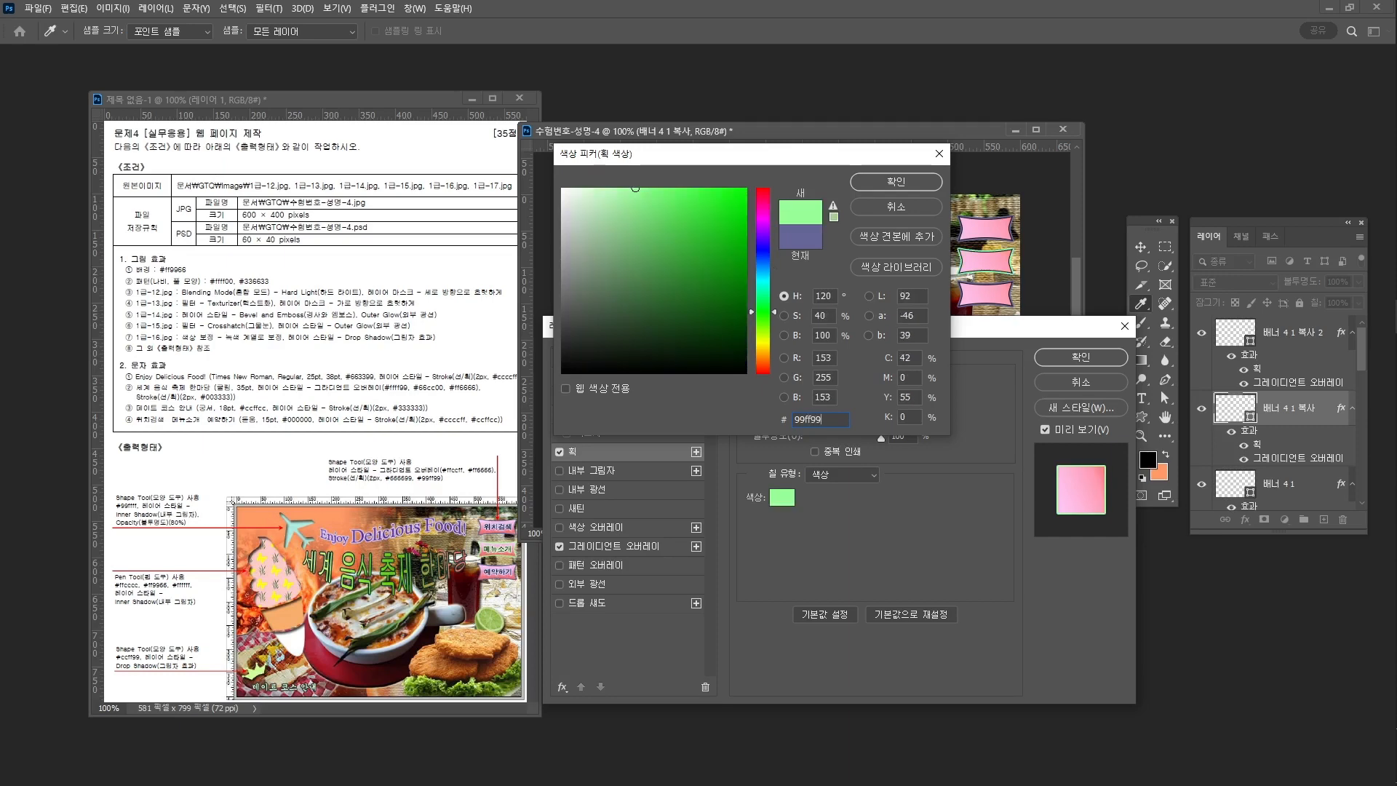
pyautogui.press('Return')
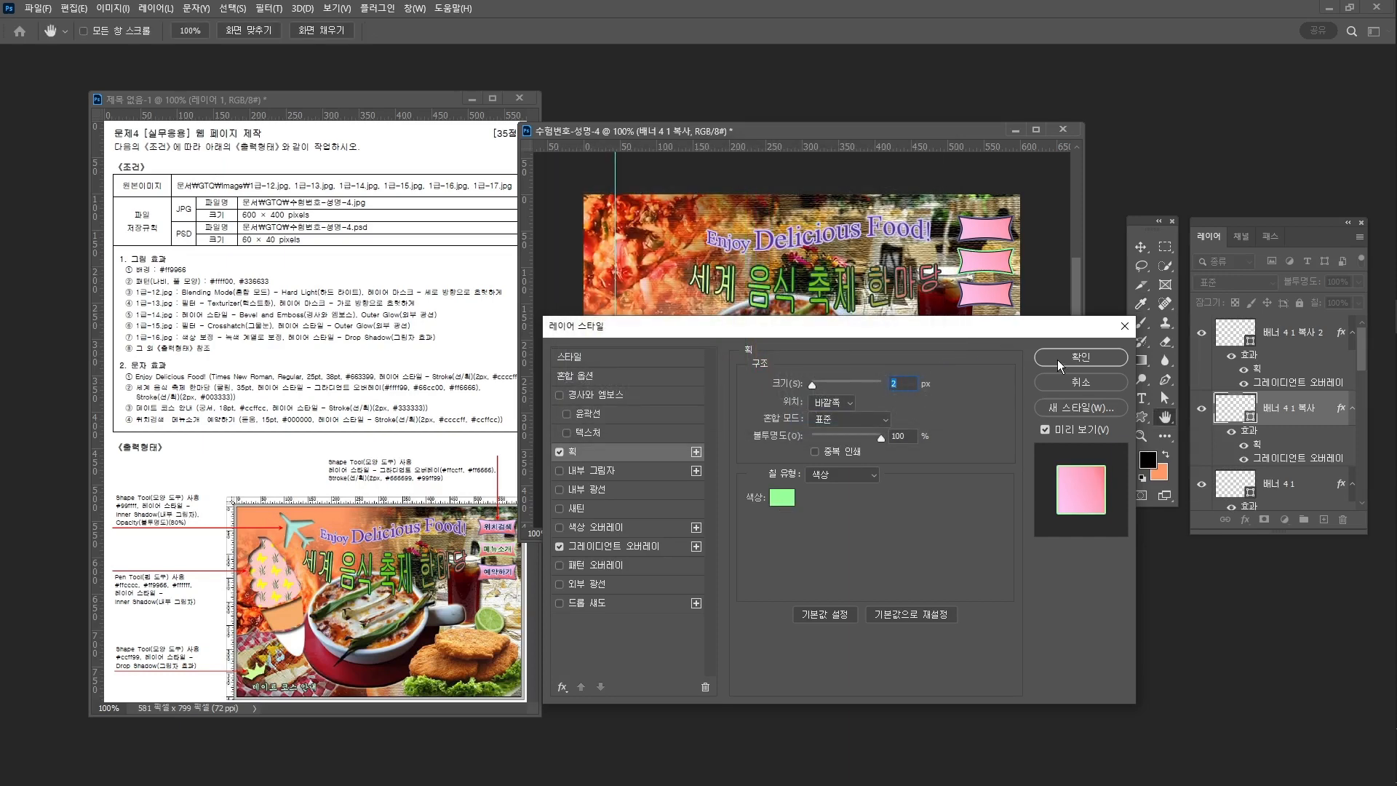
pyautogui.click(1058, 360)
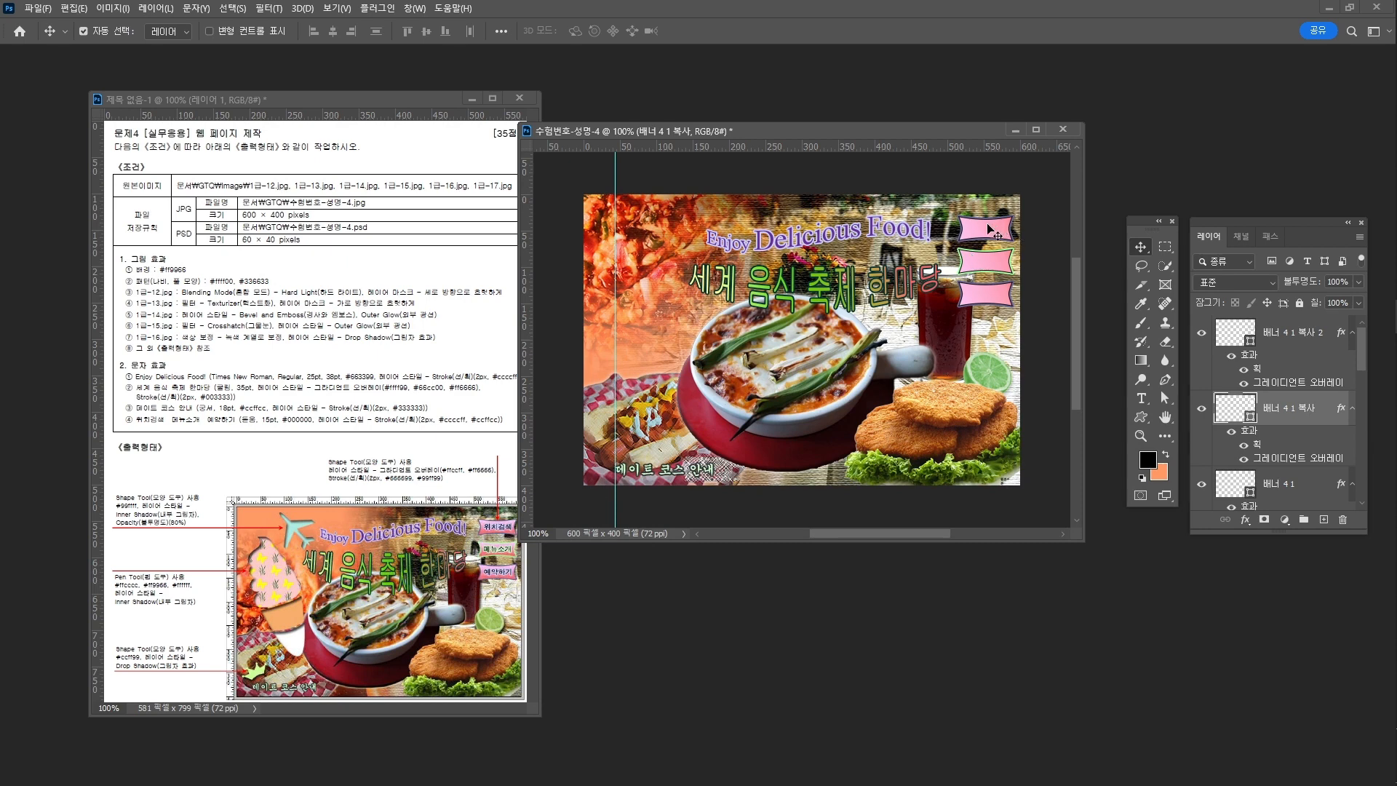
# Step: Add the text "위치검색" on the uppermost banner
pyautogui.press('t')
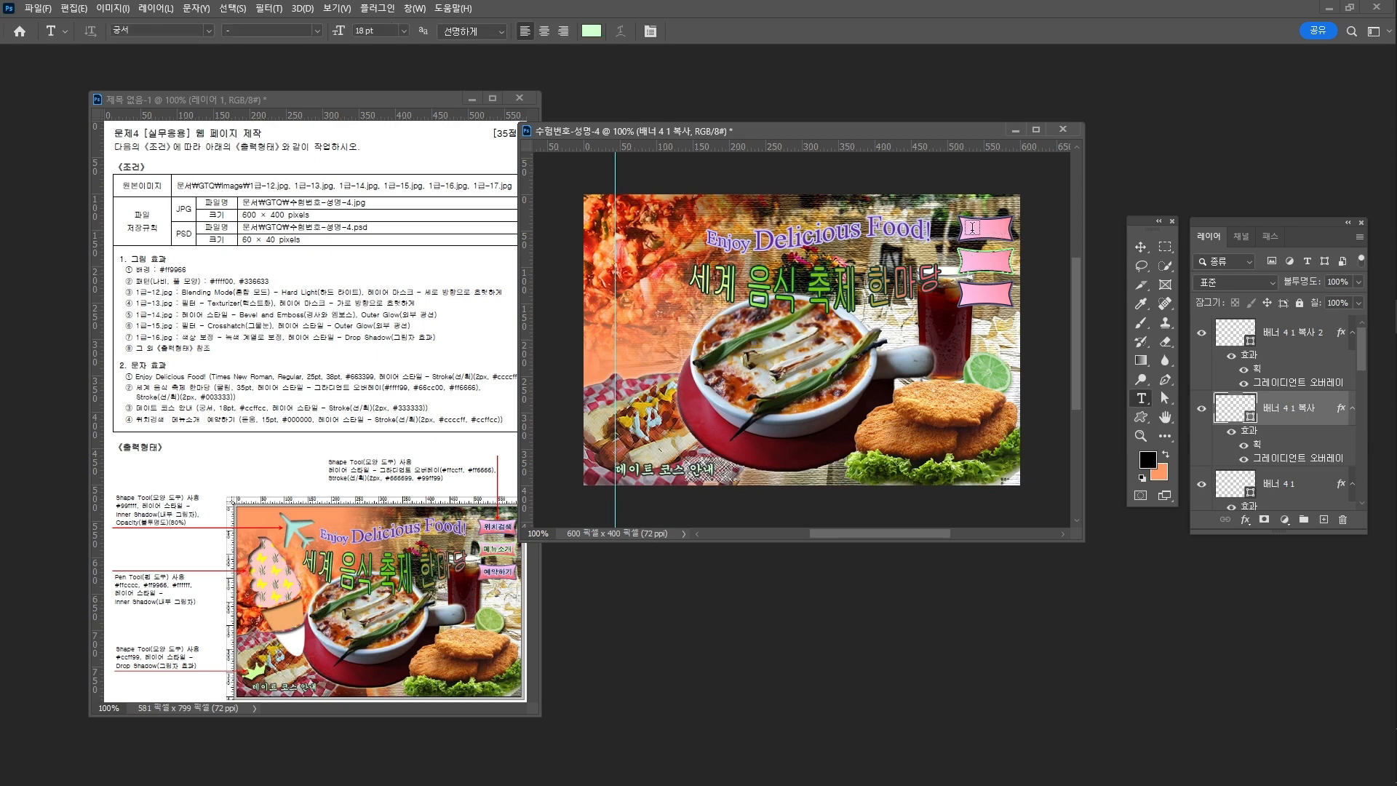
pyautogui.click(972, 228)
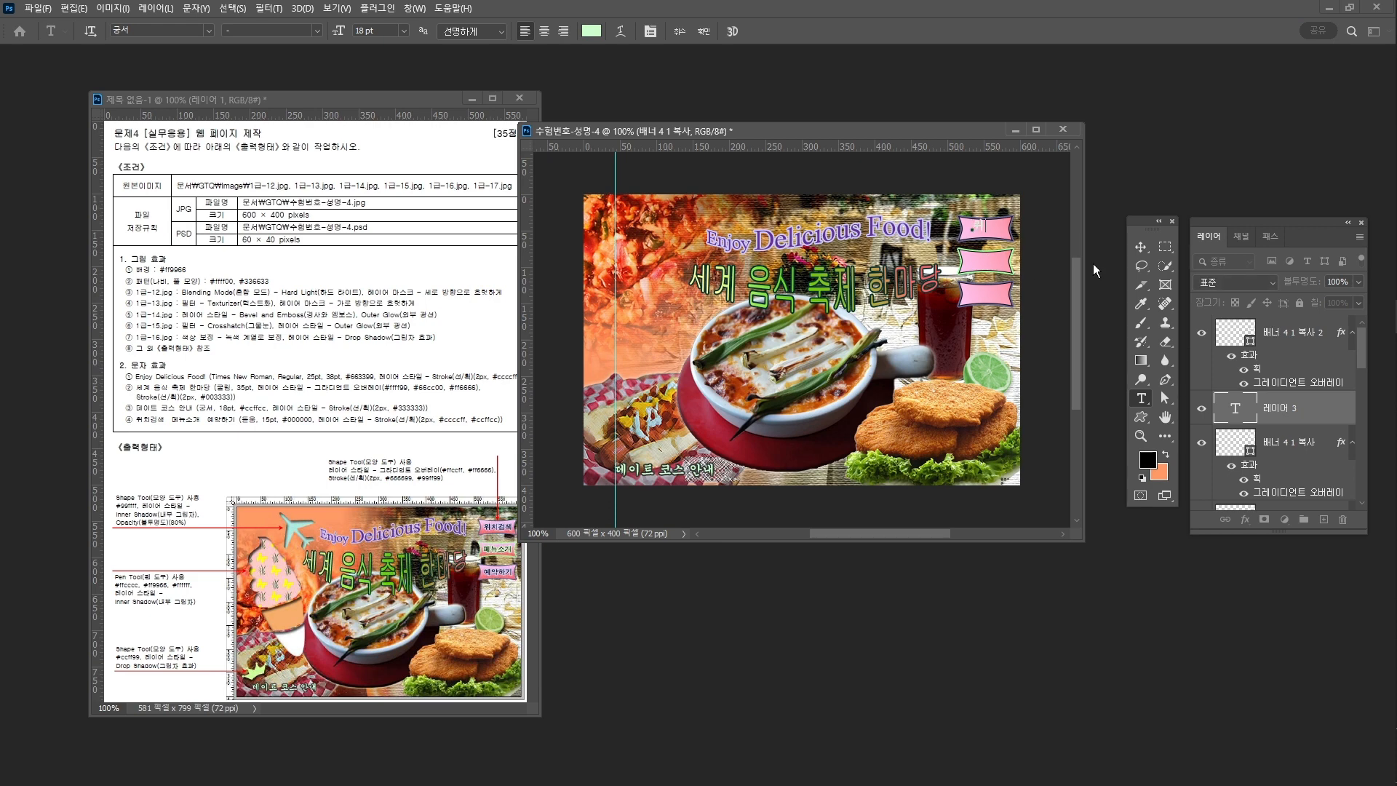
pyautogui.write('위치ㄱ검ㅅㅐㄱ')
pyautogui.hotkey('ctrl', 'Return')
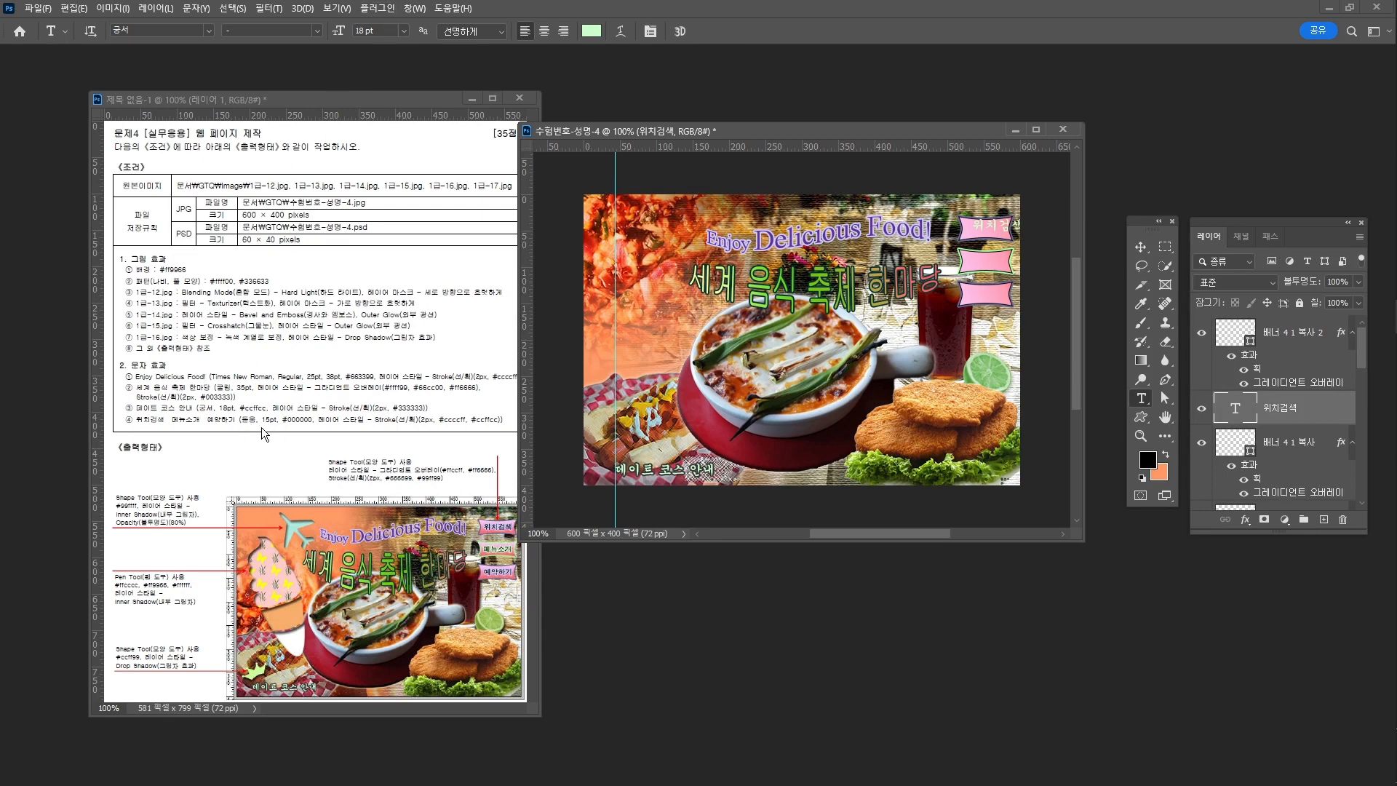
# Step: Format the "위치검색" text in 돋움 at 15 pt with colour #000000
pyautogui.click(184, 30)
pyautogui.write('ㄷ')
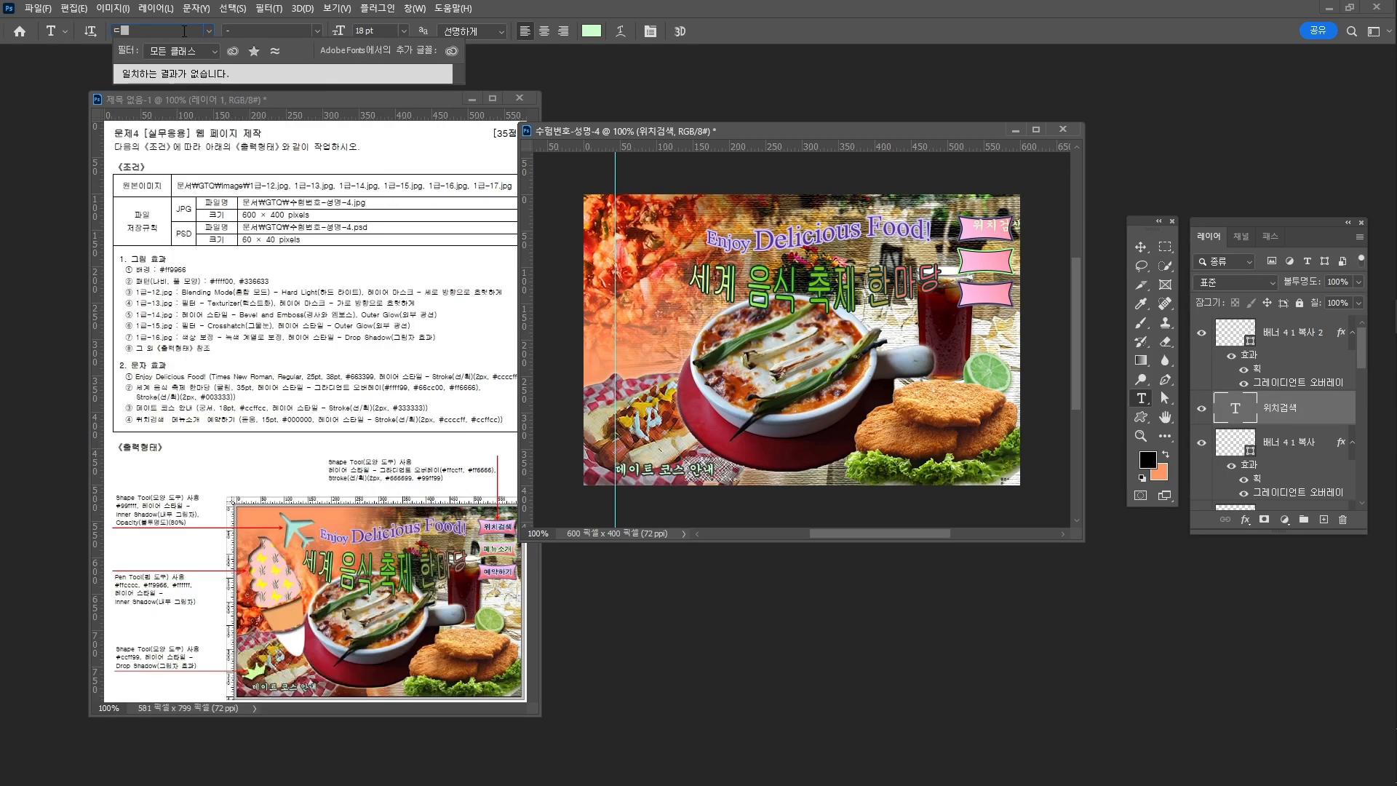
pyautogui.press('BackSpace')
pyautogui.write('궁서')
pyautogui.press('Return')
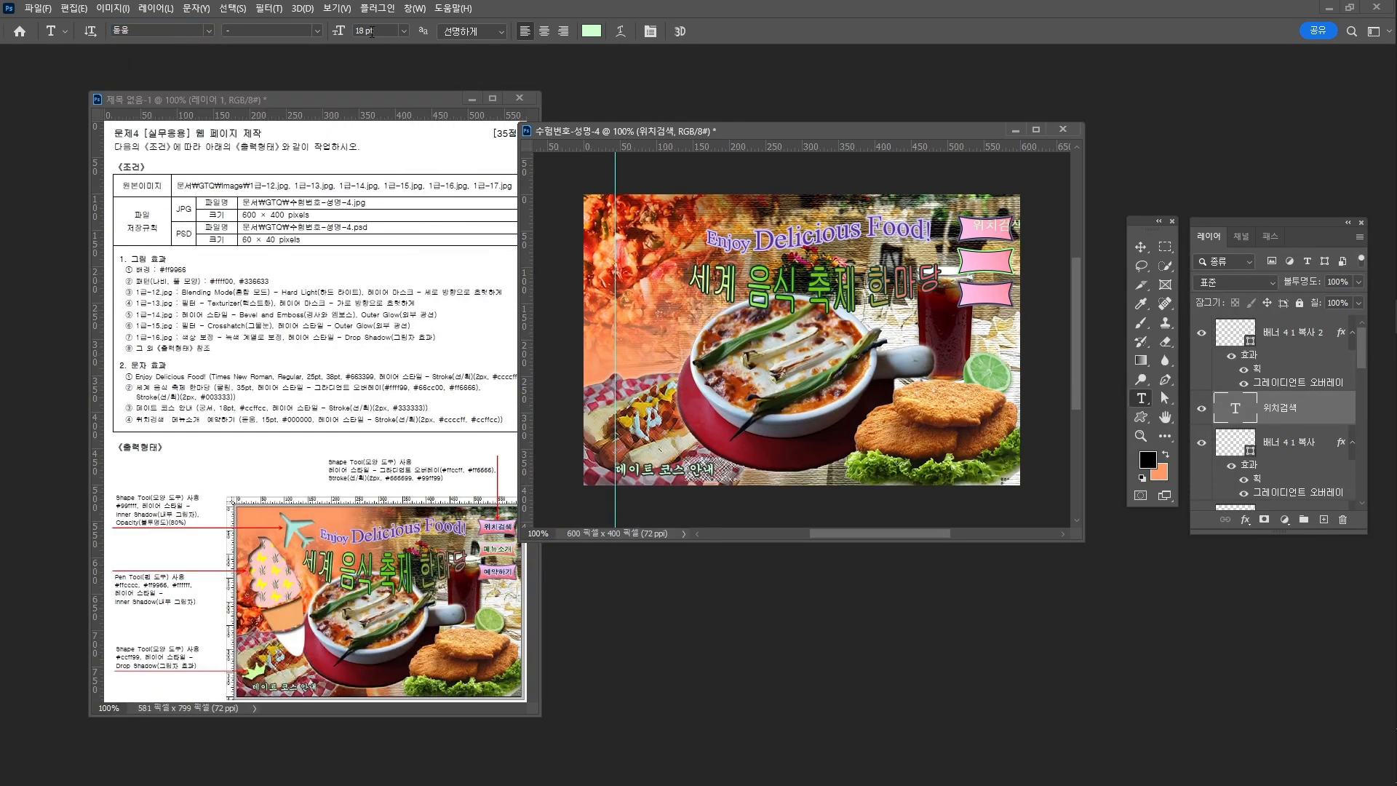
pyautogui.write('14')
pyautogui.press('Return')
pyautogui.click(591, 30)
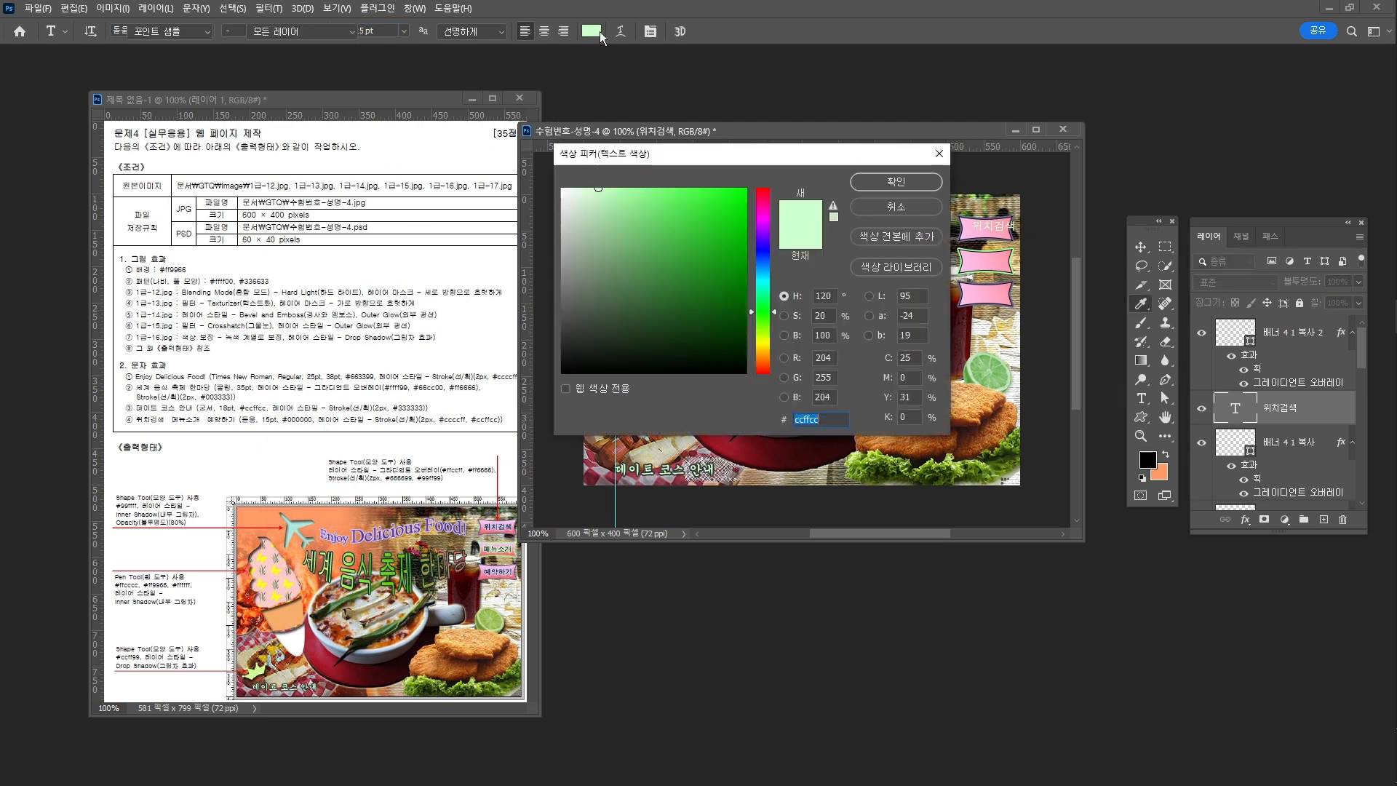
pyautogui.write('00000')
pyautogui.press('Return')
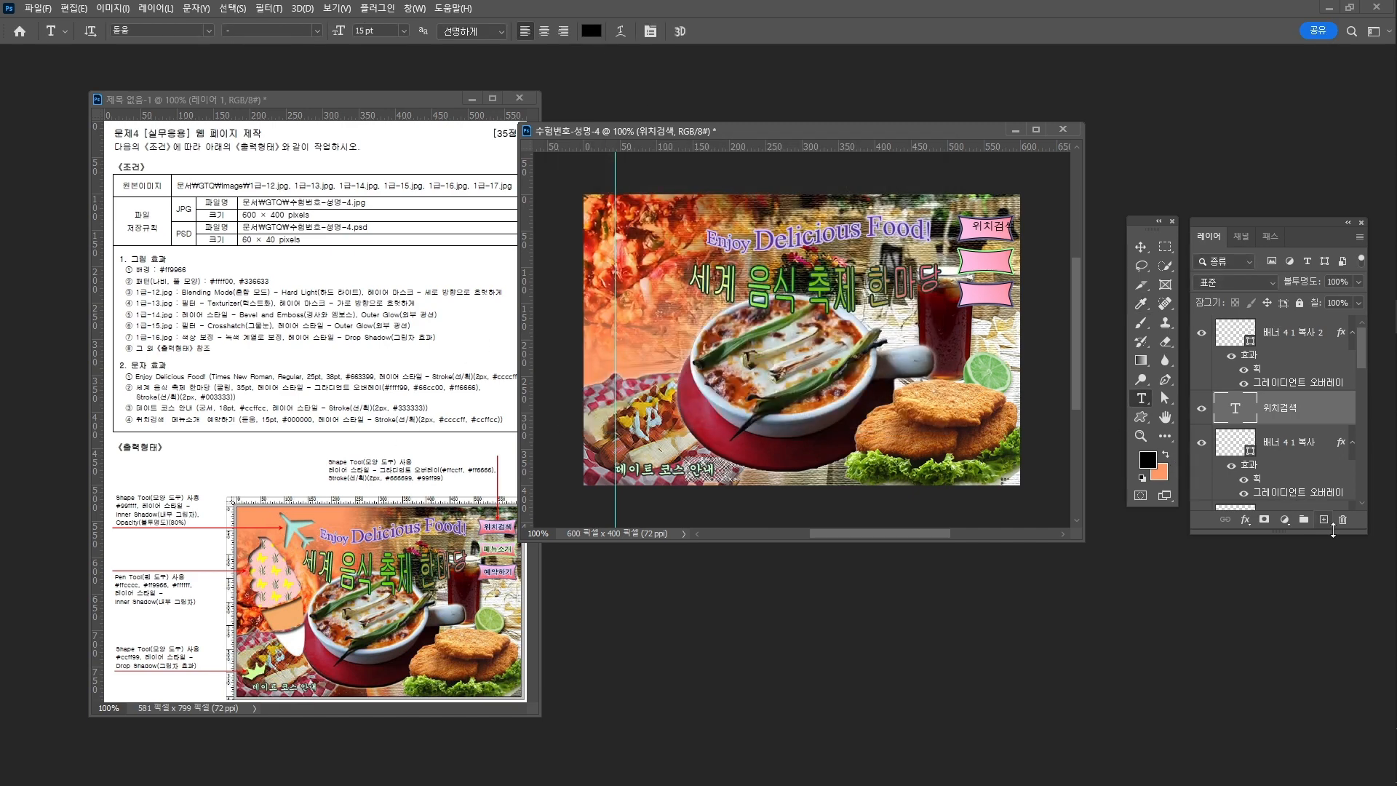
# Step: Add a 2 px outside stroke in colour #ccccff to the "위치검색" text
pyautogui.click(1246, 520)
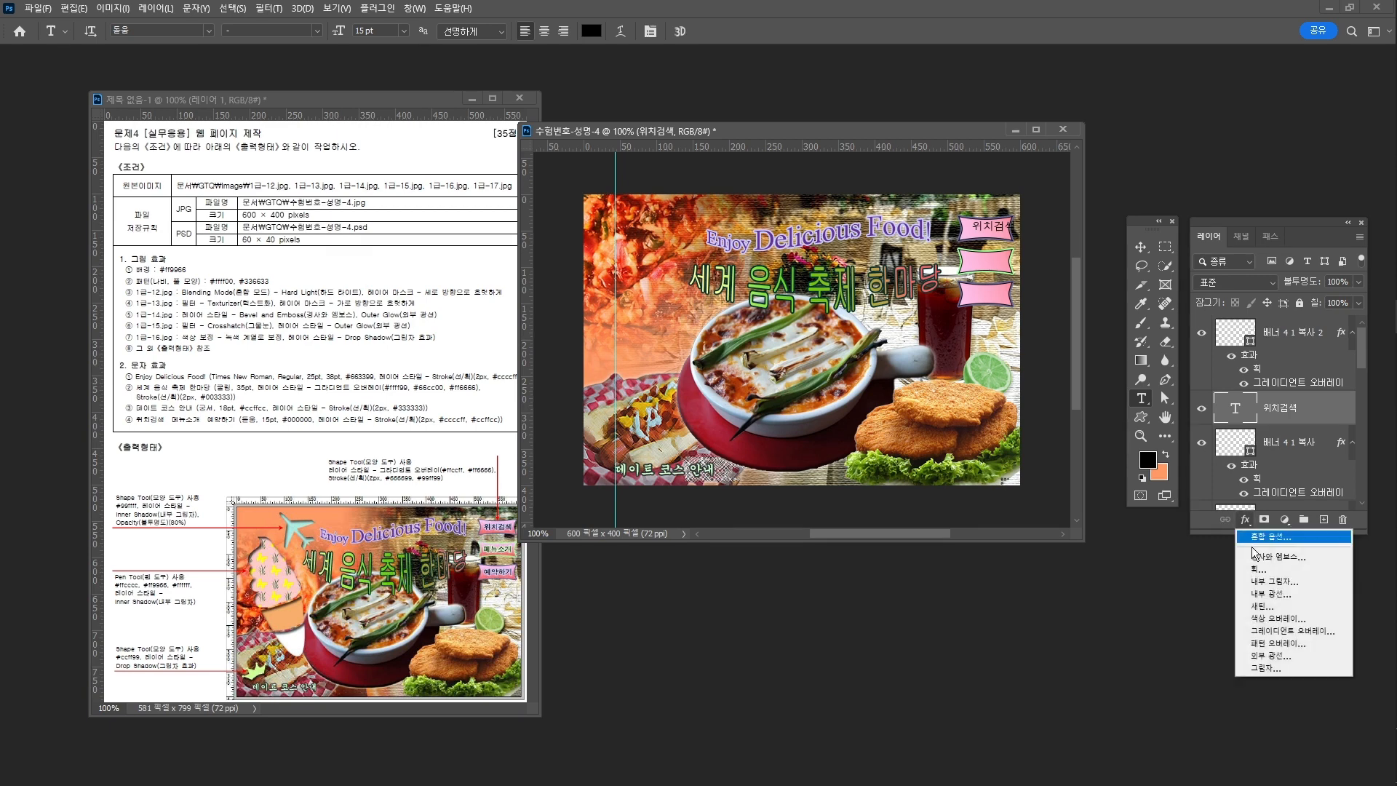
pyautogui.click(1263, 569)
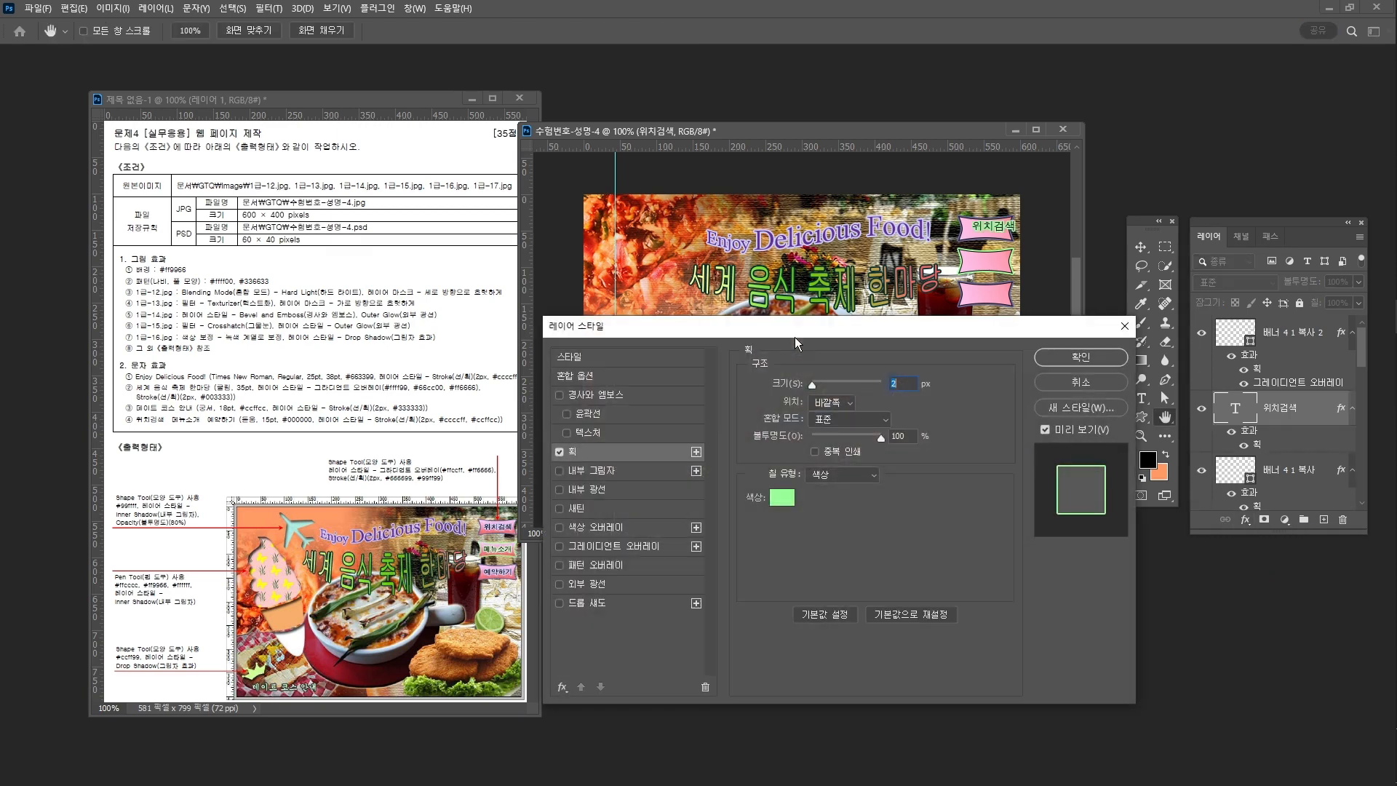
pyautogui.click(794, 501)
pyautogui.press('BackSpace')
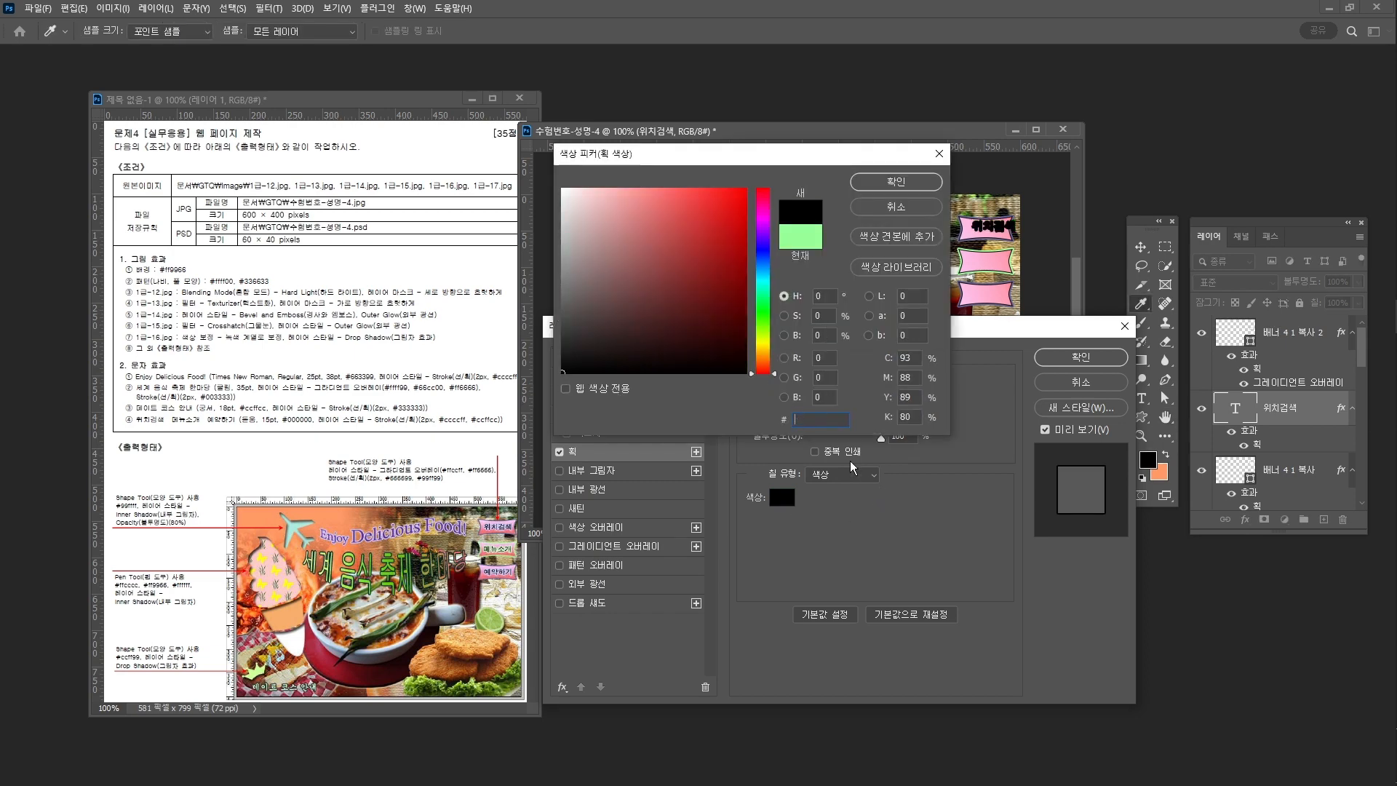
pyautogui.write('ccccff')
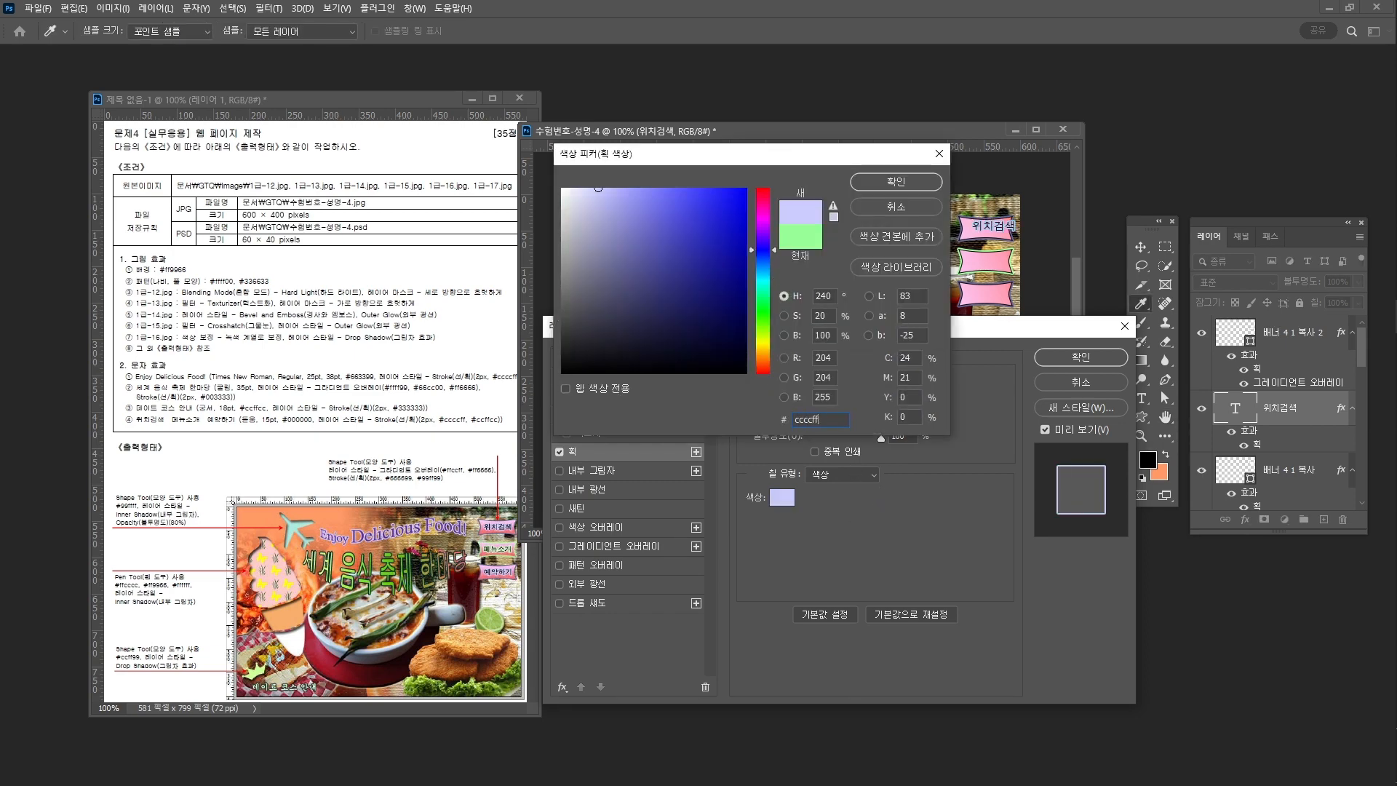
pyautogui.press('Return')
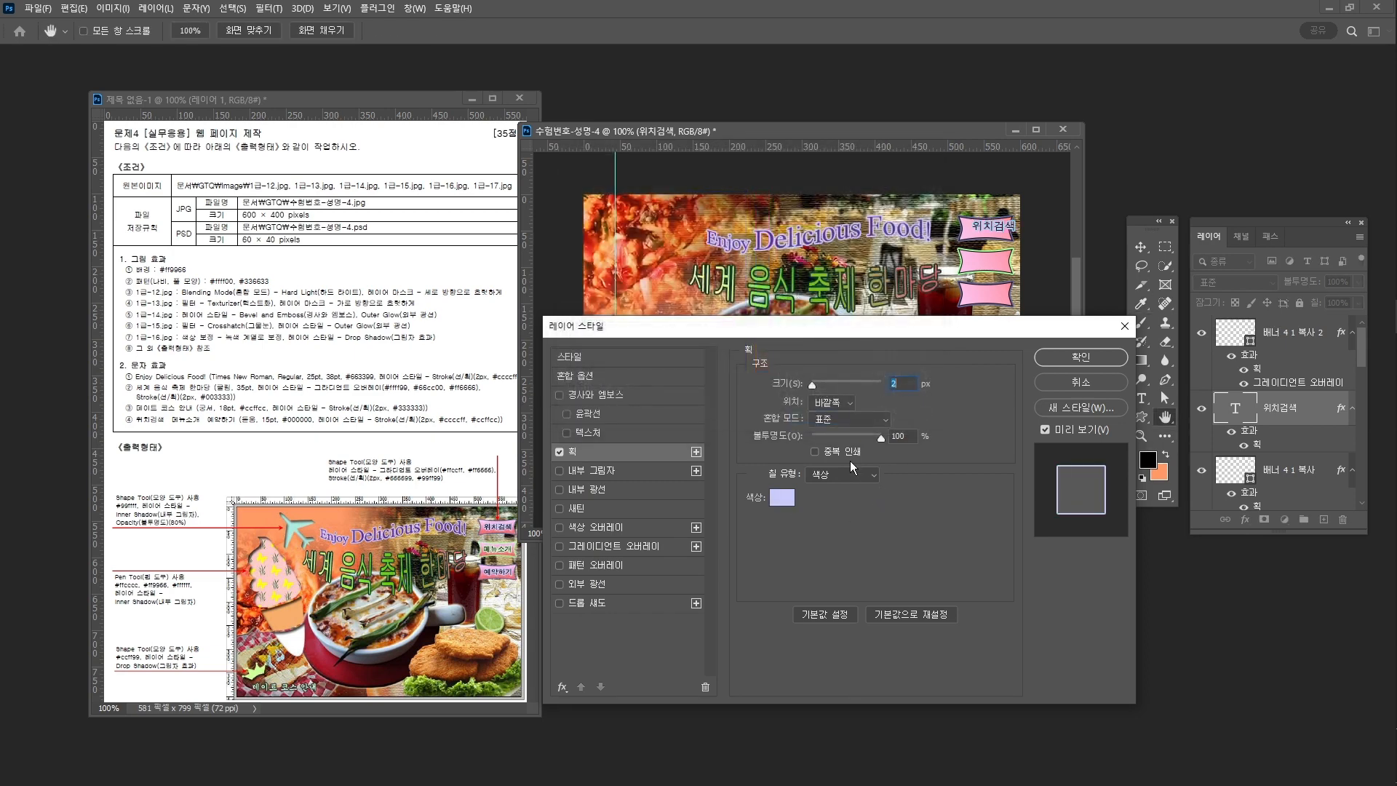
pyautogui.click(1086, 359)
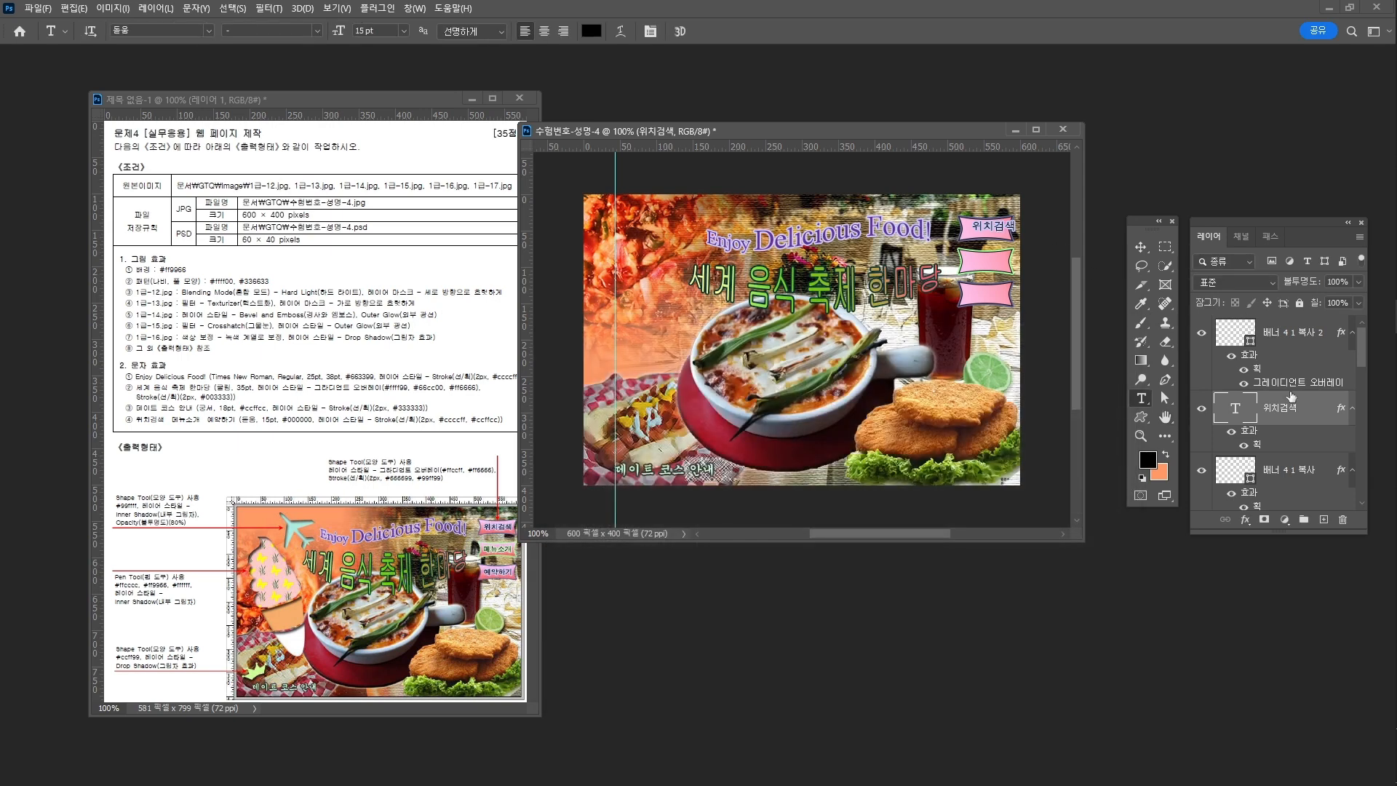
# Step: Reposition the "위치검색" text so it sits centred on the uppermost banner
pyautogui.press('v')
pyautogui.moveTo(992, 225); pyautogui.dragTo(984, 231)
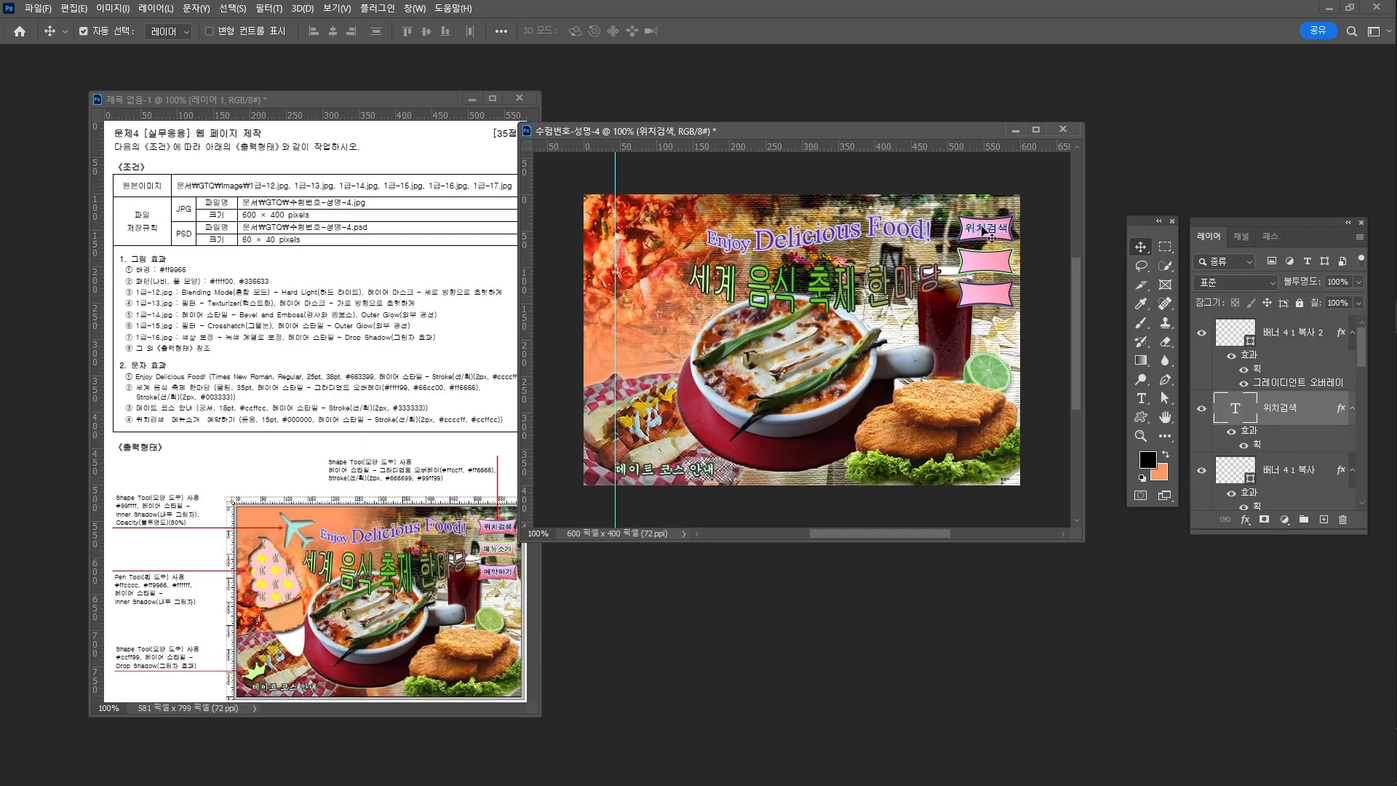
pyautogui.press('Up')
pyautogui.press('Up')
pyautogui.press('Up')
# Step: Duplicate the "위치검색" text onto the lowest banner and bring the copy's layer in front of that banner
pyautogui.moveTo(985, 232); pyautogui.dragTo(990, 300)
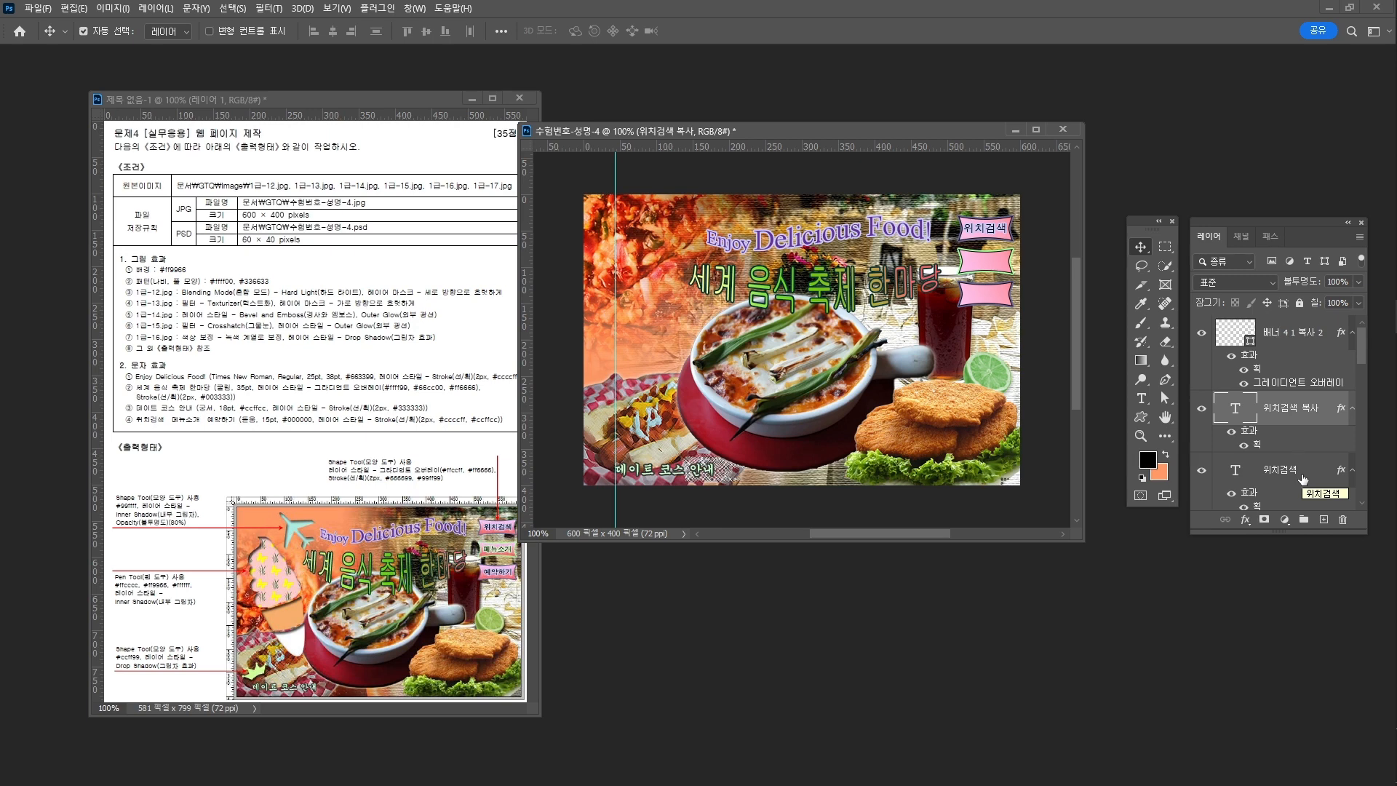
pyautogui.press('ctrl')
pyautogui.hotkey('ctrl', ']')
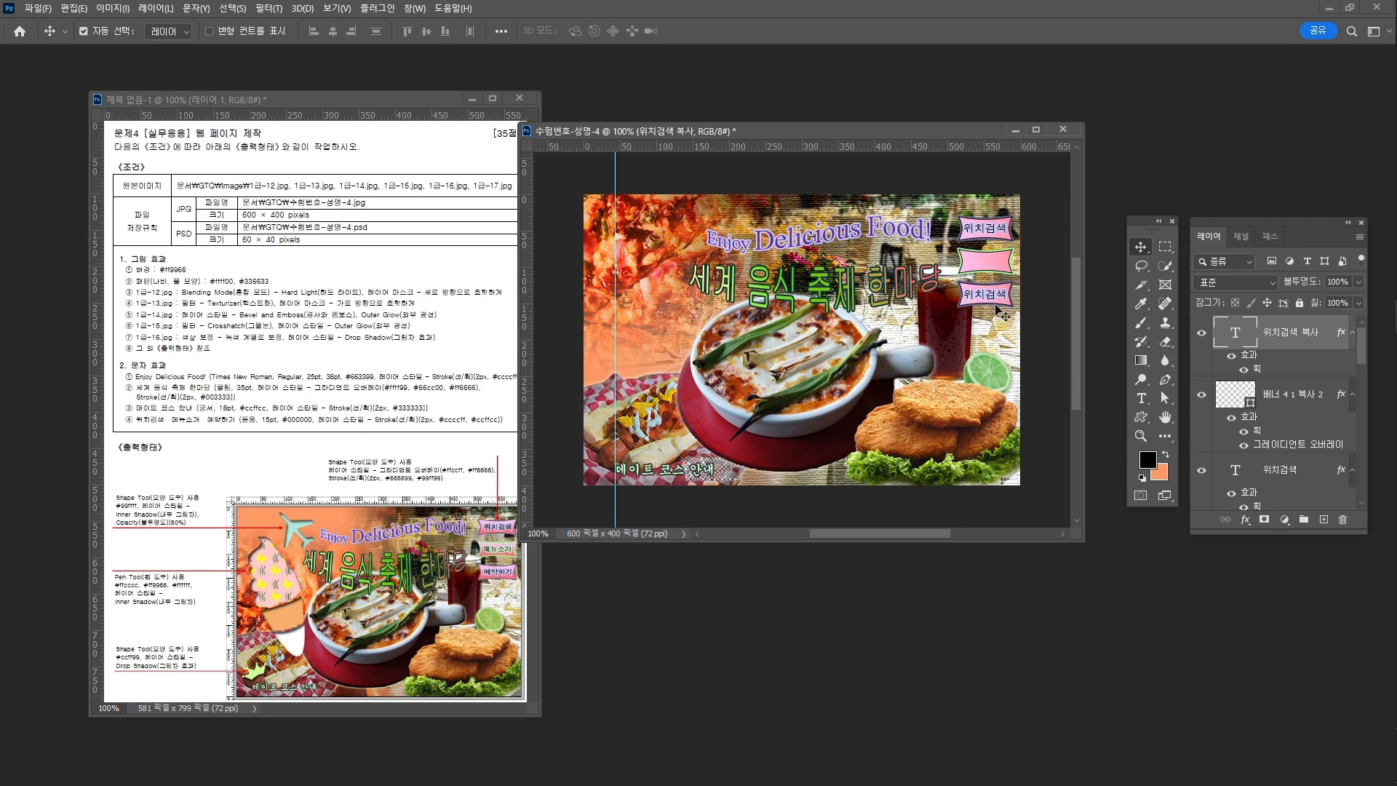
# Step: Replace the text on the lowest banner with "예약하기"
pyautogui.press('t')
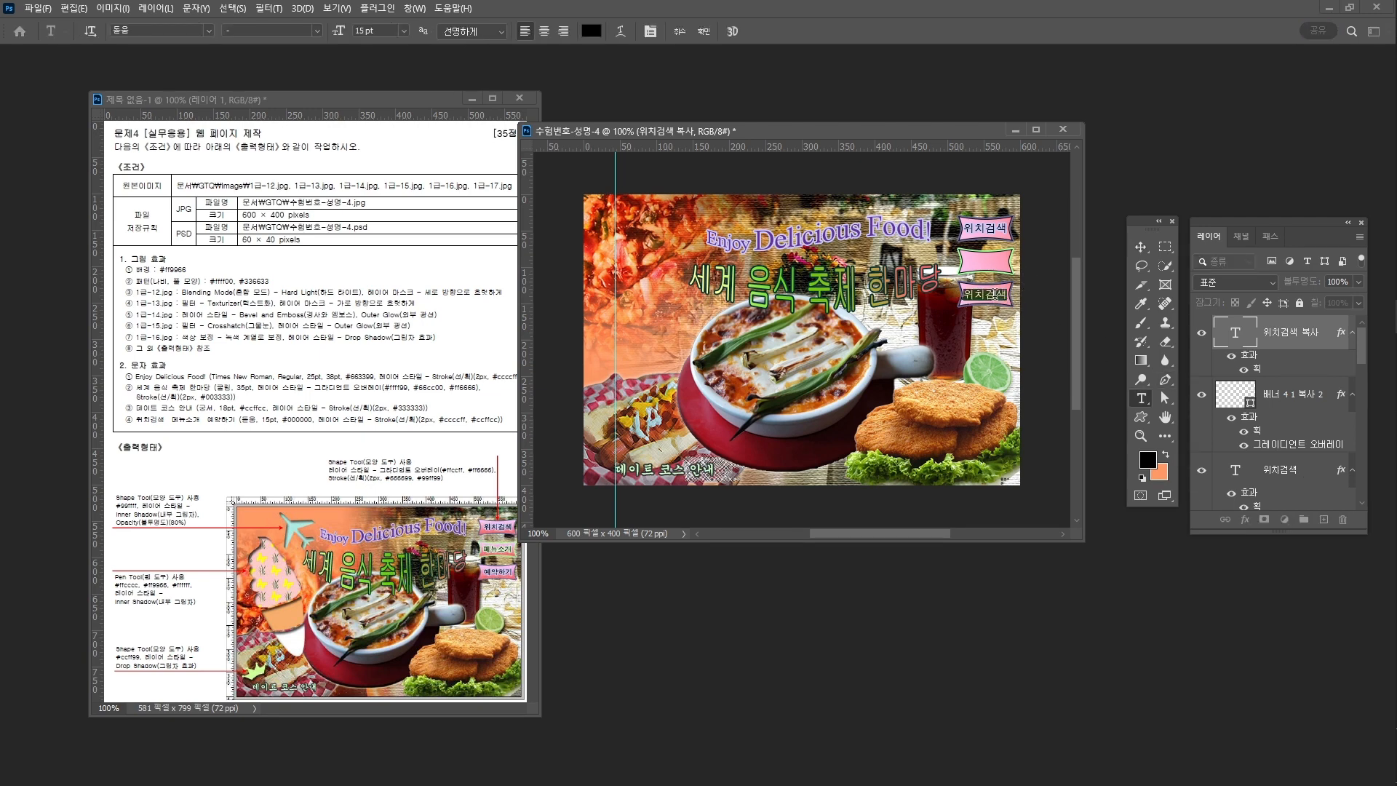
pyautogui.doubleClick(995, 296)
pyautogui.write('예약하기')
pyautogui.hotkey('ctrl', 'Return')
pyautogui.press('v')
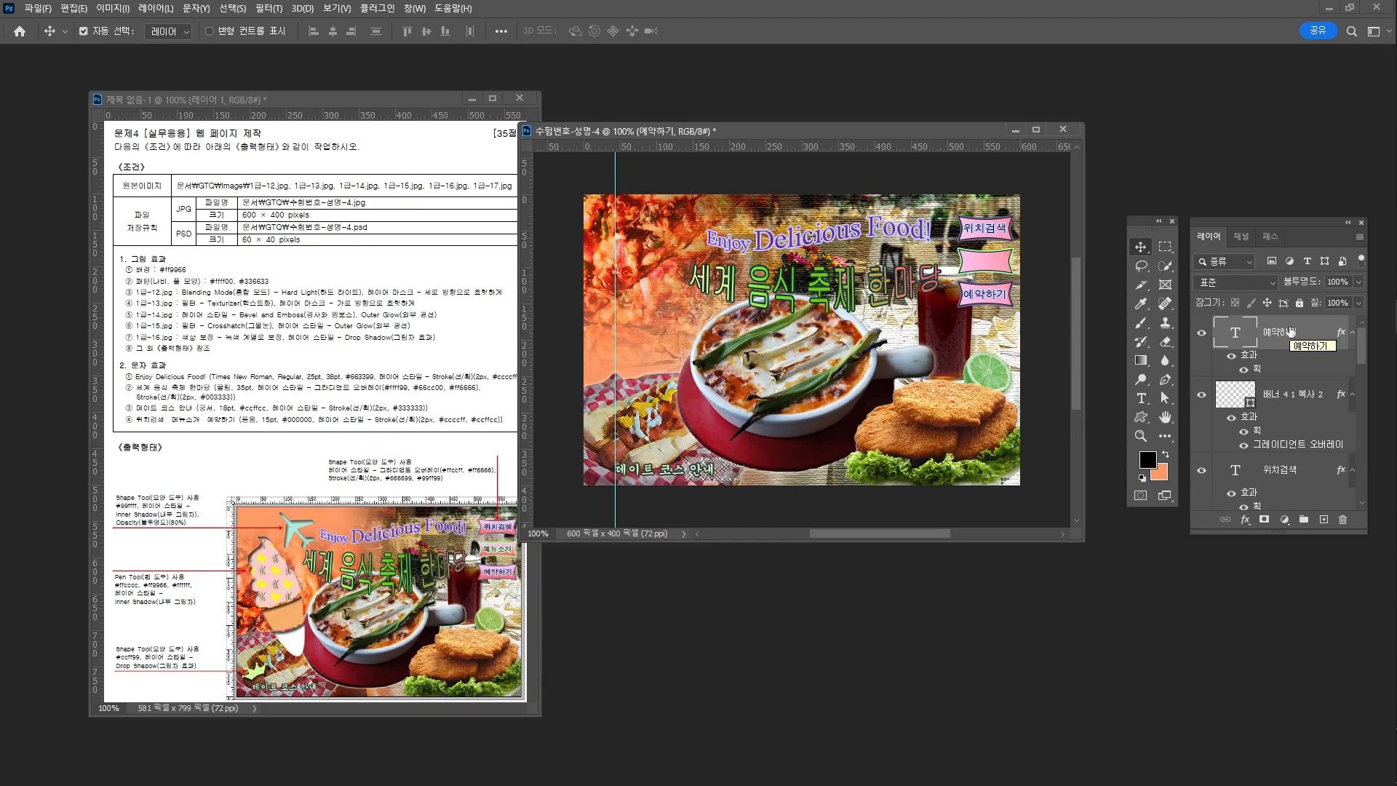
# Step: Duplicate the "예약하기" text and move the copy up onto the middle banner
pyautogui.hotkey('ctrl', 'j')
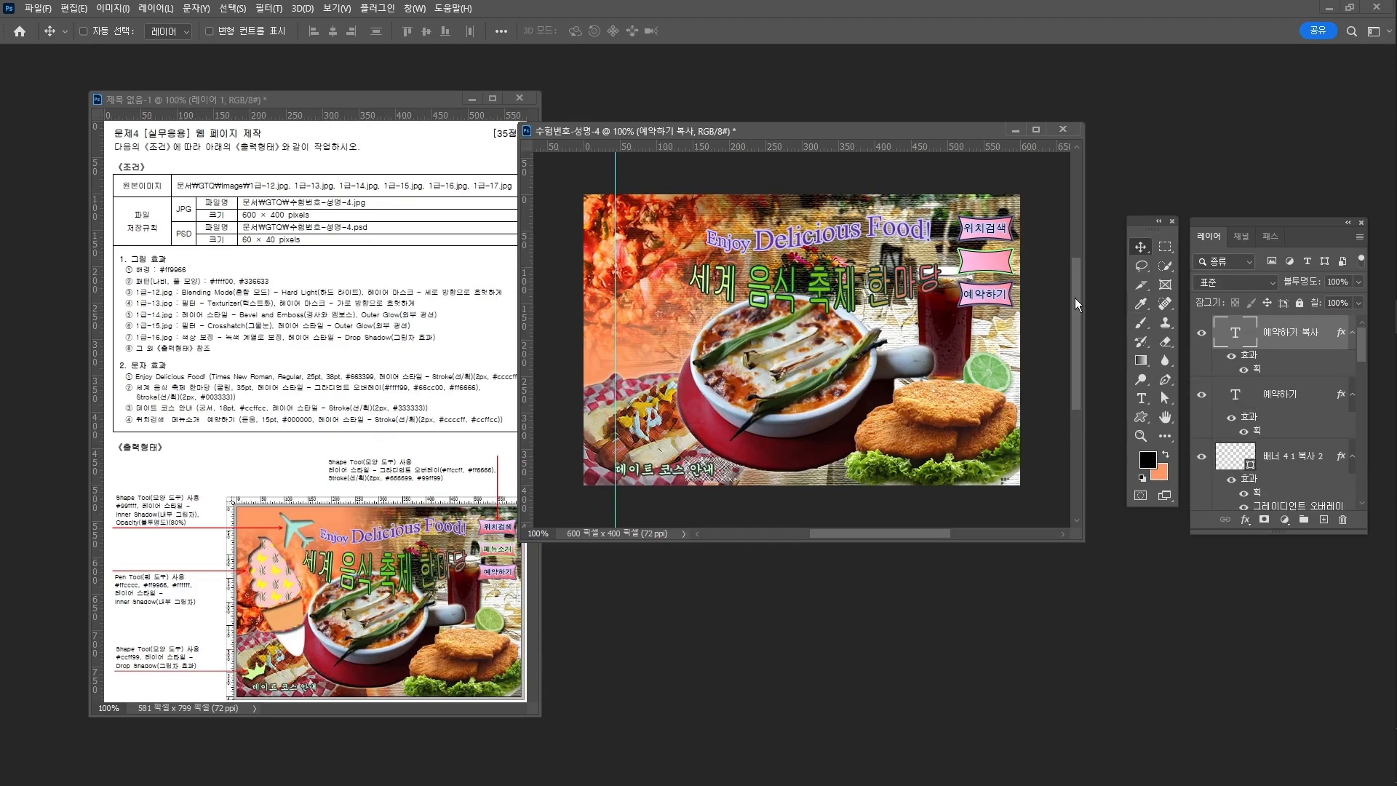
pyautogui.hotkey('ctrl', 't')
pyautogui.moveTo(995, 294); pyautogui.dragTo(1004, 268)
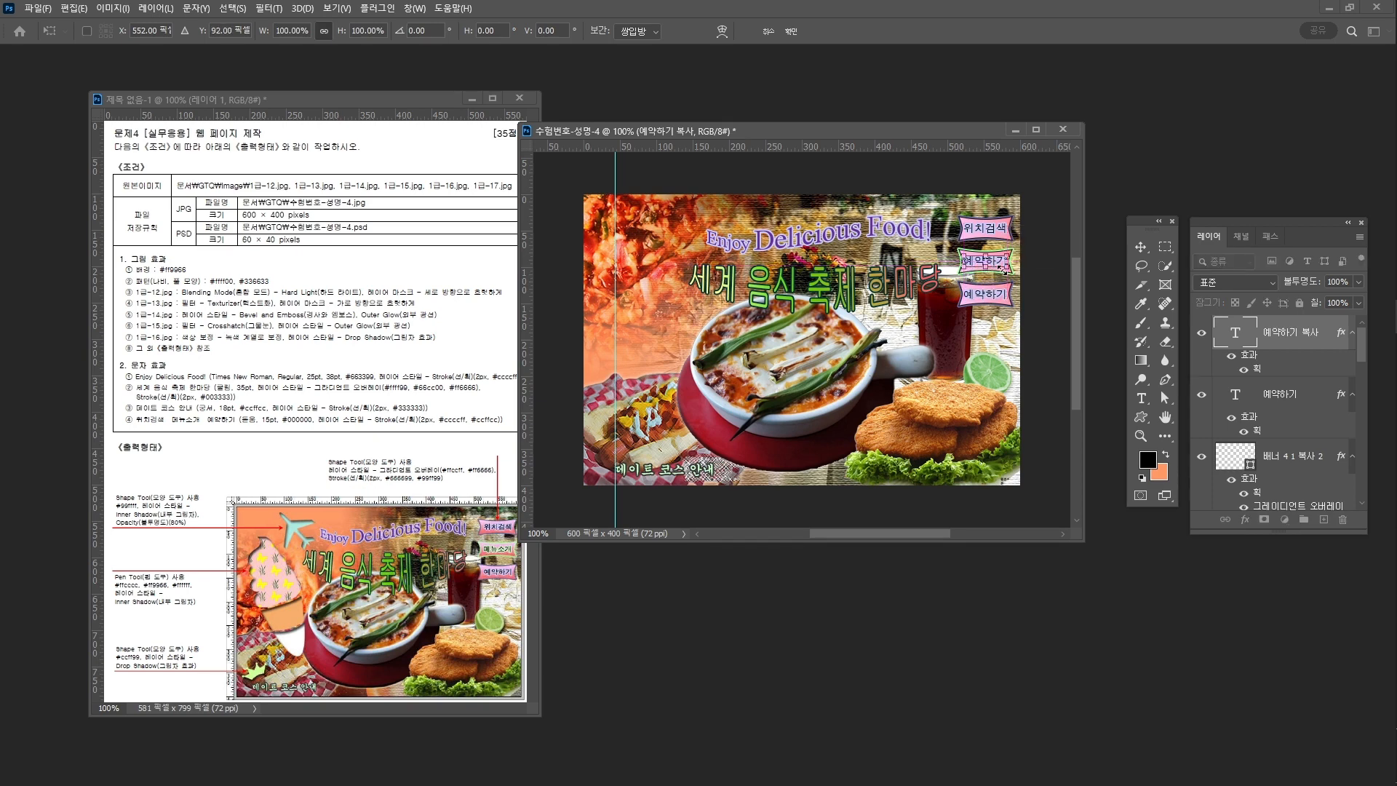
pyautogui.press('Return')
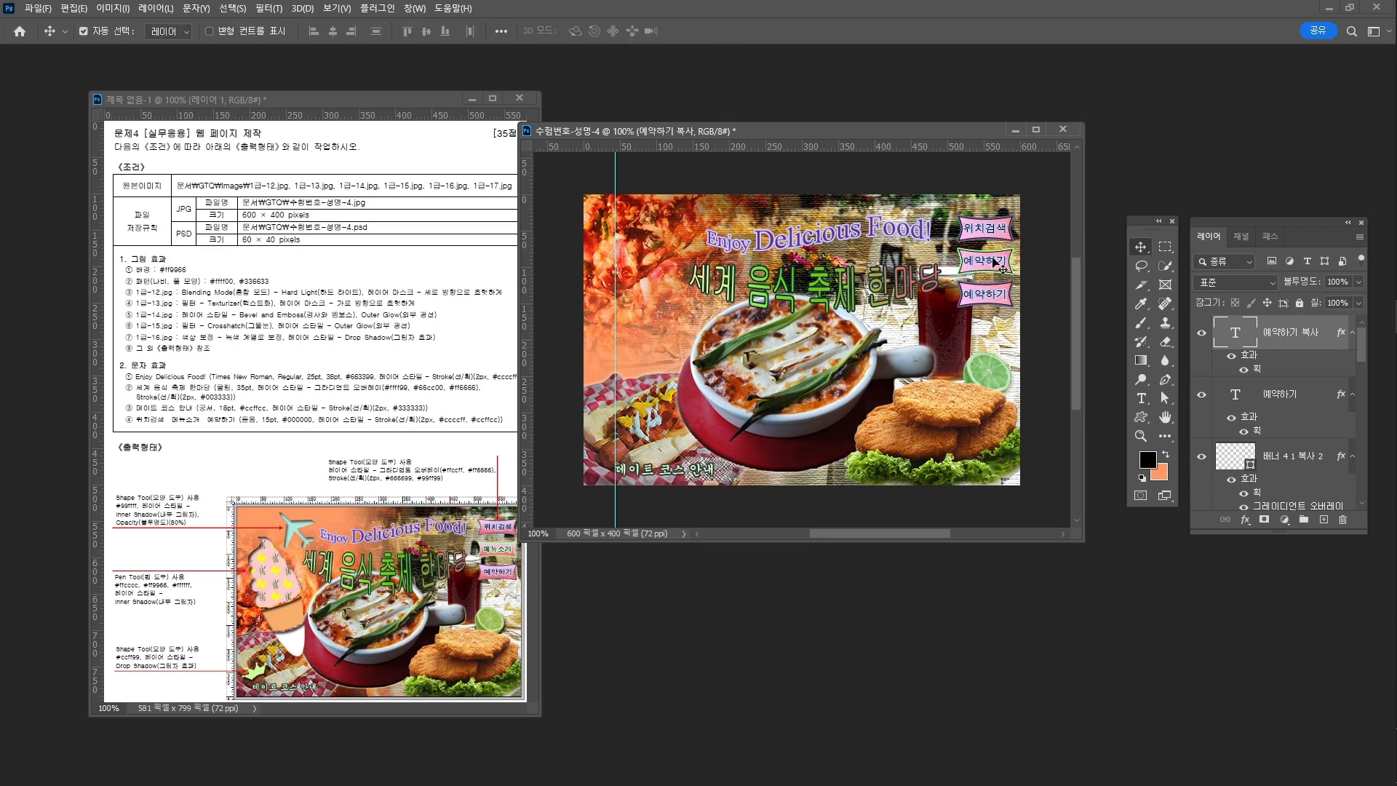
# Step: Replace the text on the middle banner with "메뉴소개"
pyautogui.press('t')
pyautogui.click(997, 262)
pyautogui.write('메')
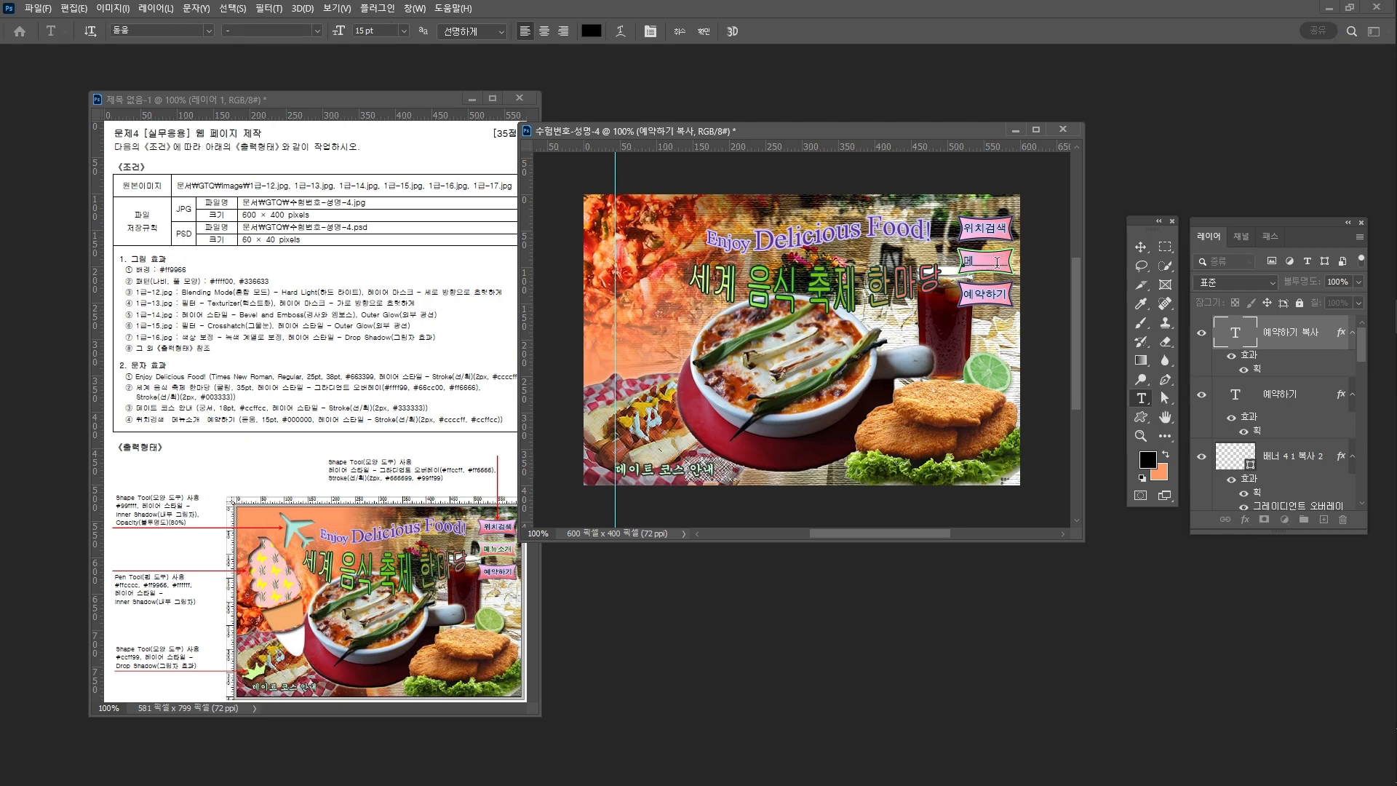
pyautogui.write('뉴소개')
pyautogui.hotkey('ctrl', 'Return')
pyautogui.press('v')
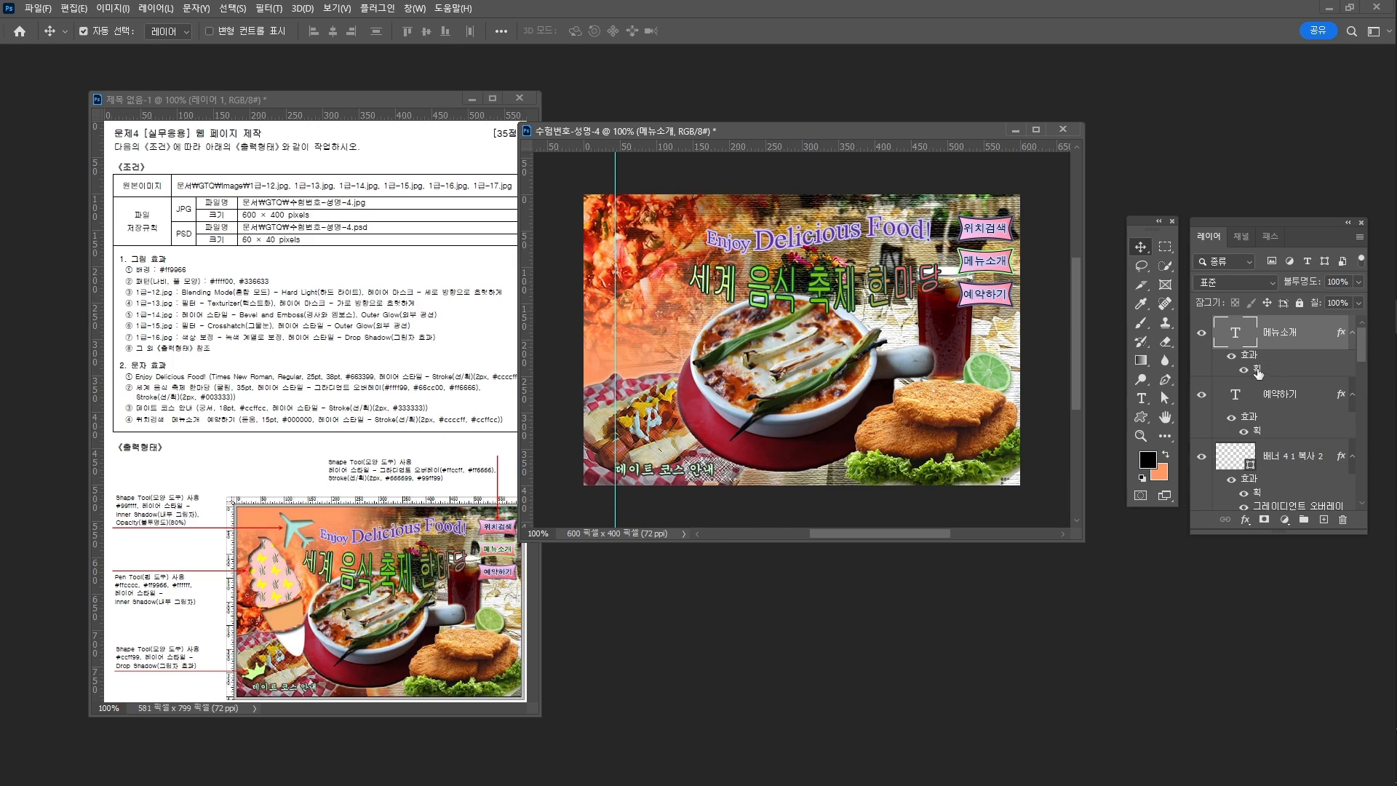
# Step: Change the stroke colour of the "메뉴소개" text to #ccffcc
pyautogui.doubleClick(1258, 372)
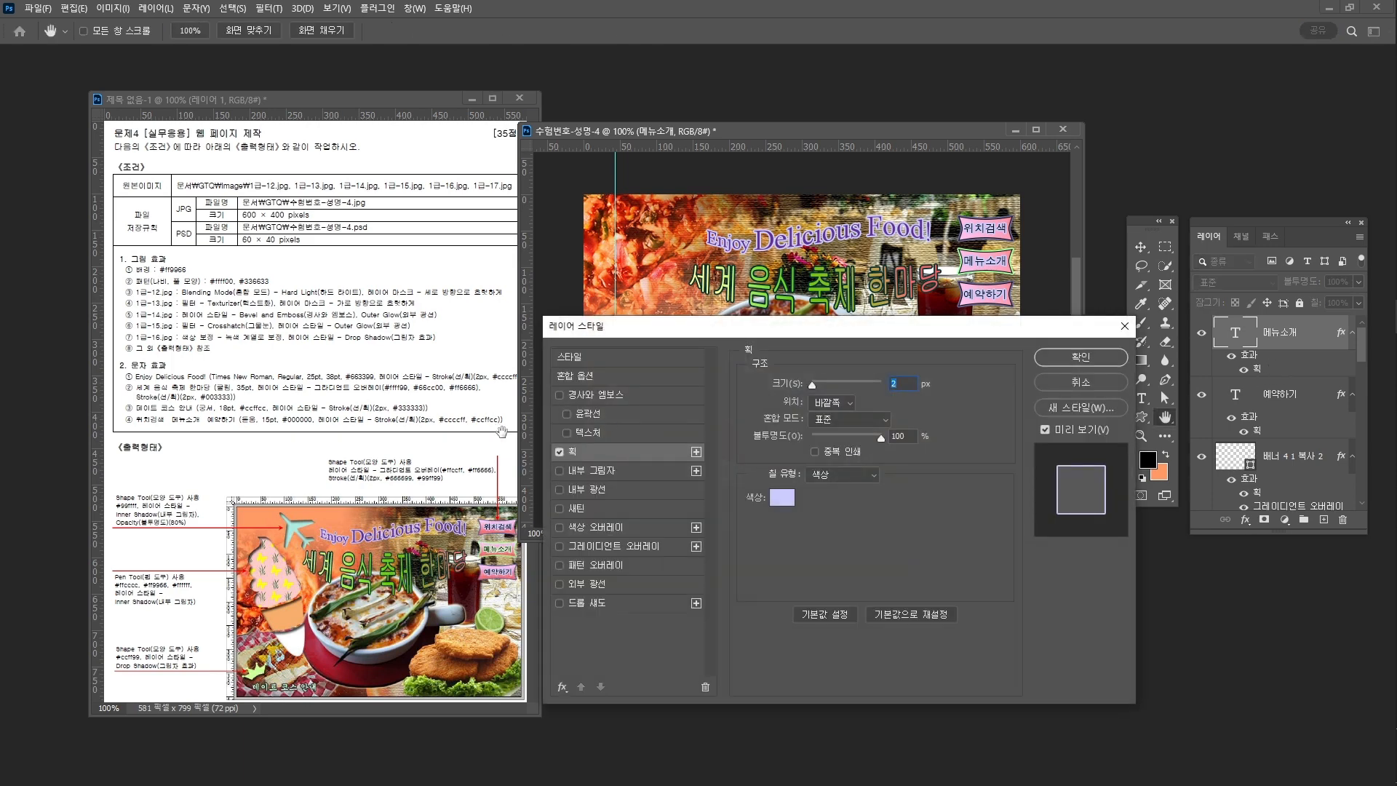
pyautogui.click(784, 497)
pyautogui.press('BackSpace')
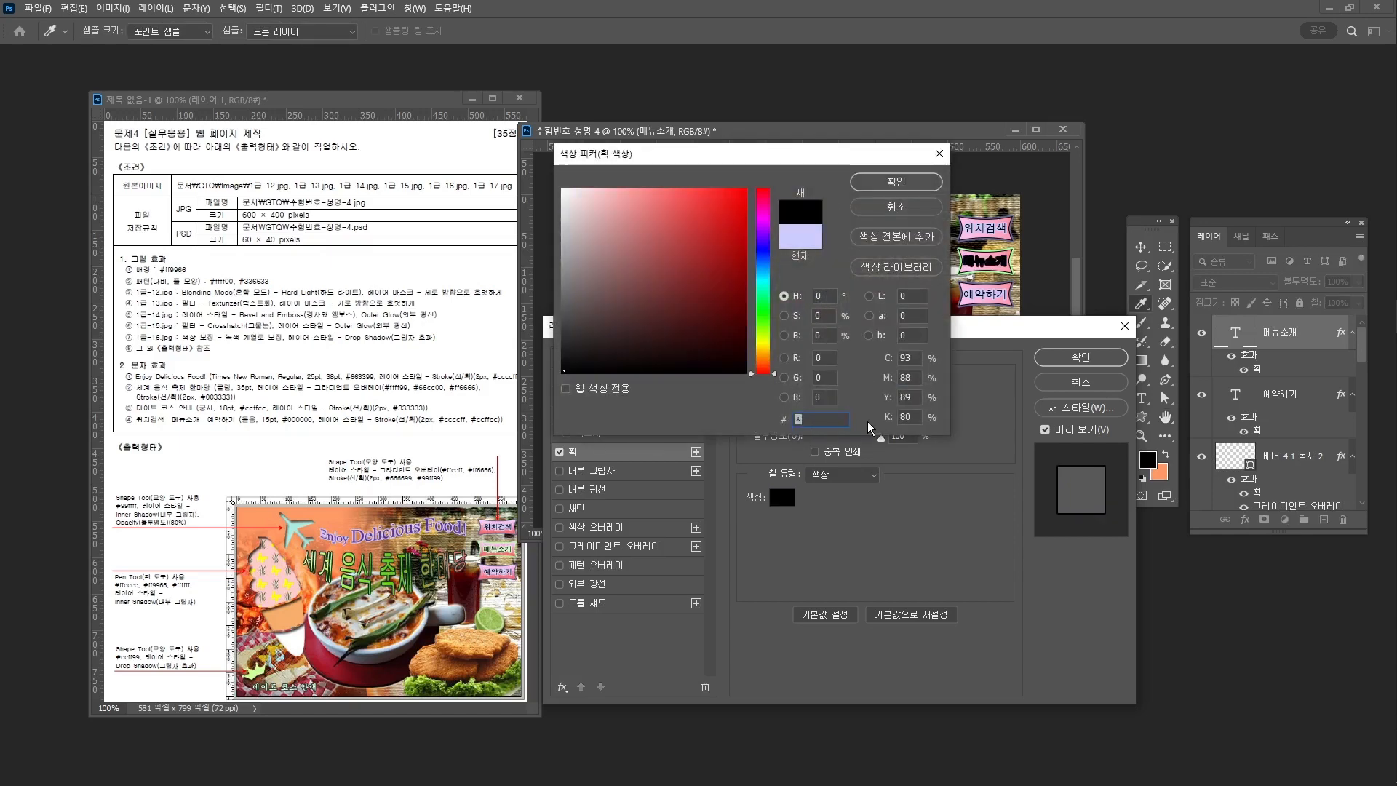
pyautogui.write('ccf')
pyautogui.write('fcc')
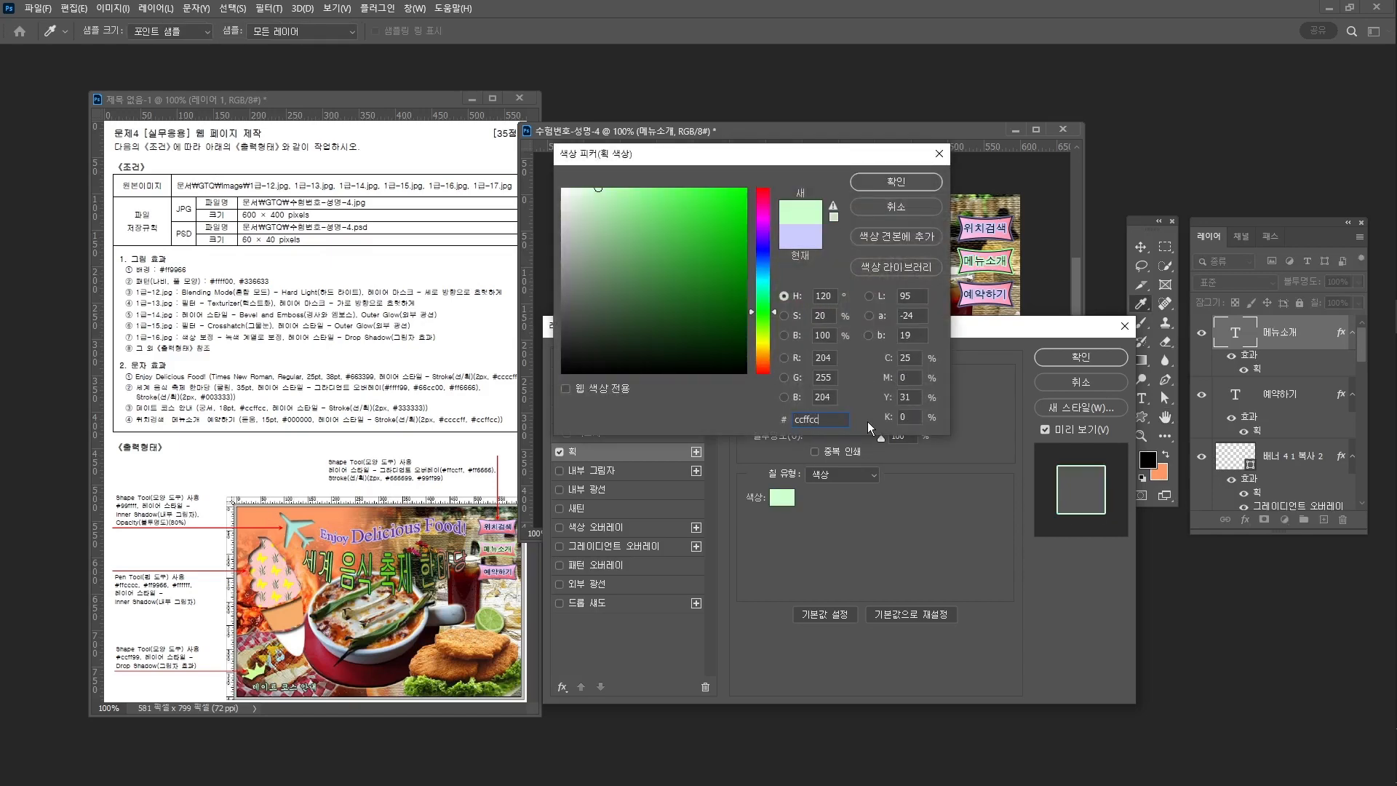
pyautogui.press('Return')
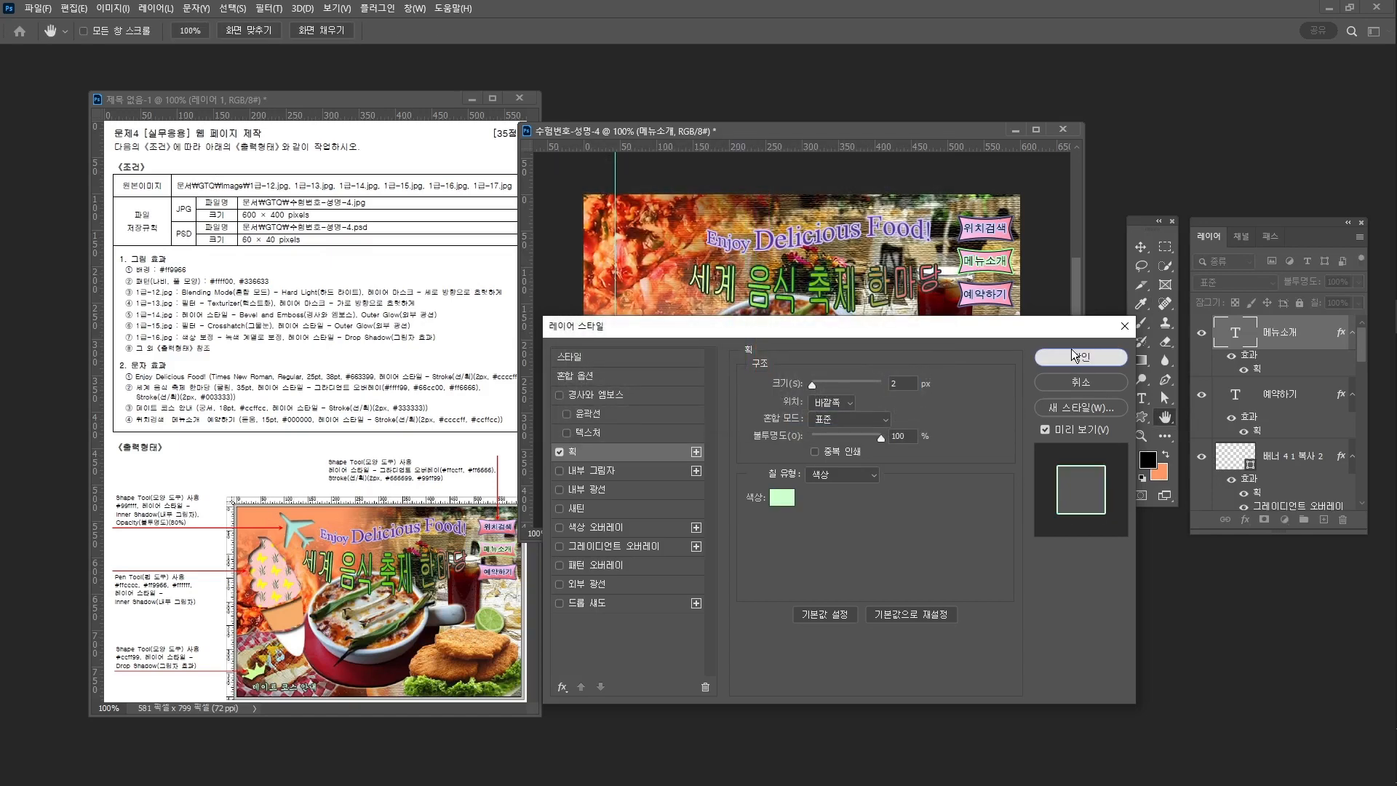
pyautogui.click(1080, 357)
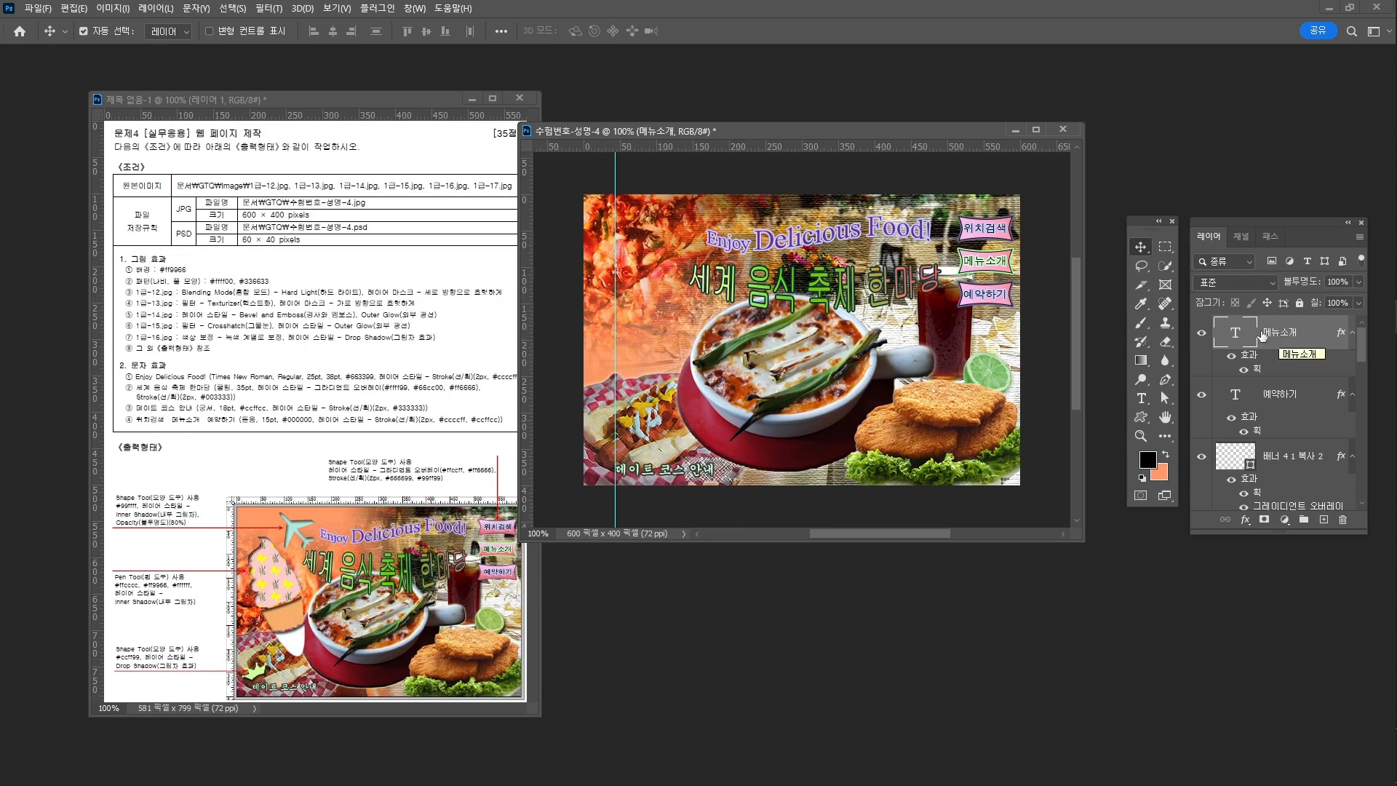
# Step: Deselect the layers and choose the airplane from the 기호 group as the Custom Shape tool's shape
pyautogui.click(992, 177)
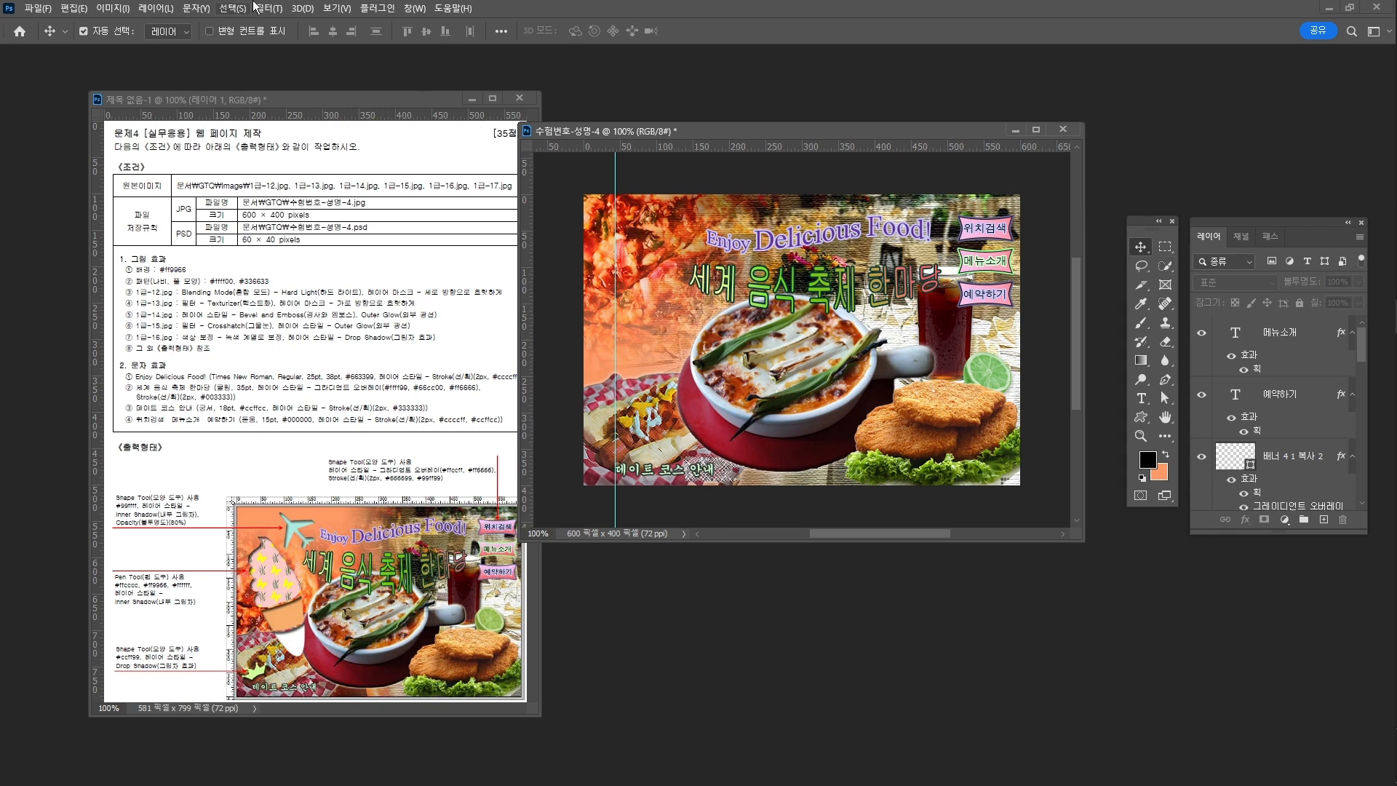
pyautogui.click(1140, 417)
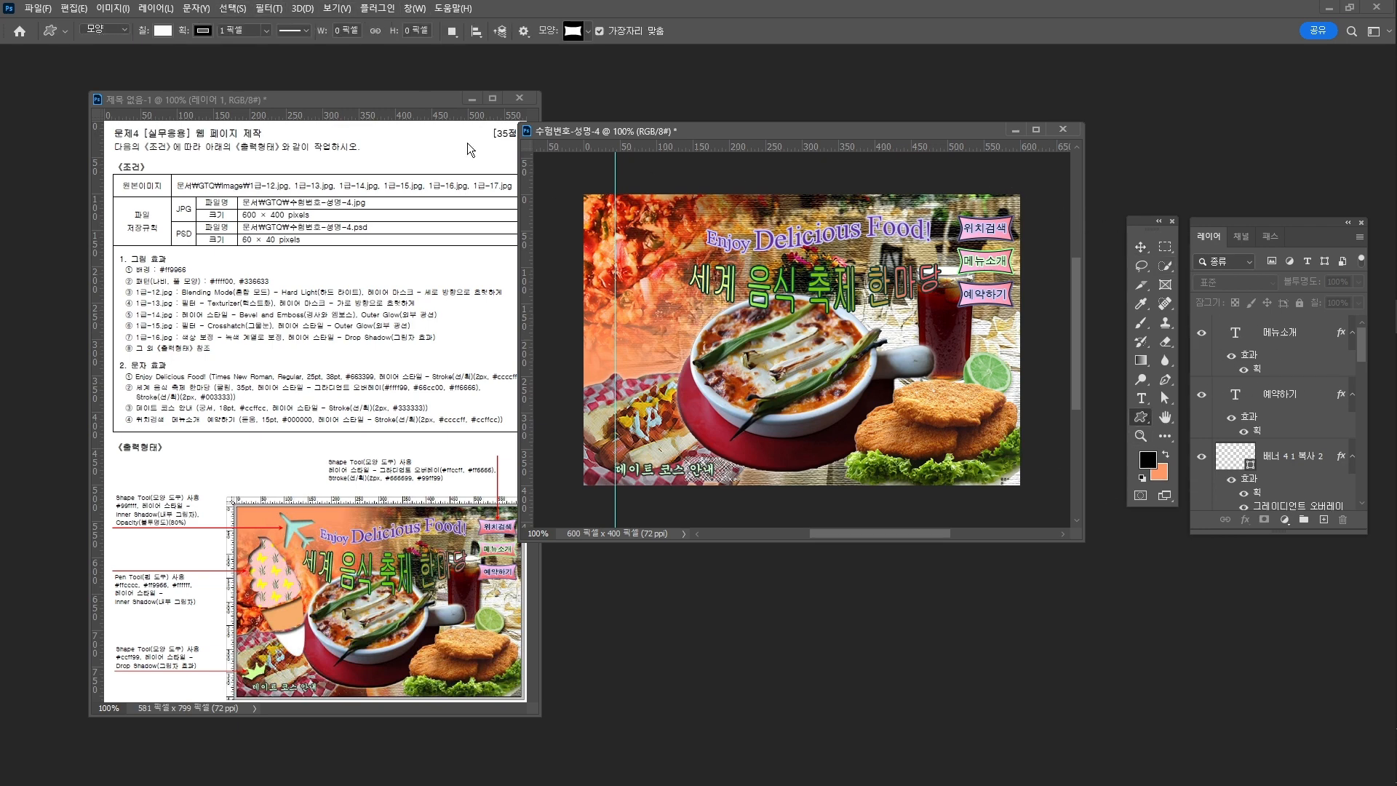
pyautogui.click(590, 30)
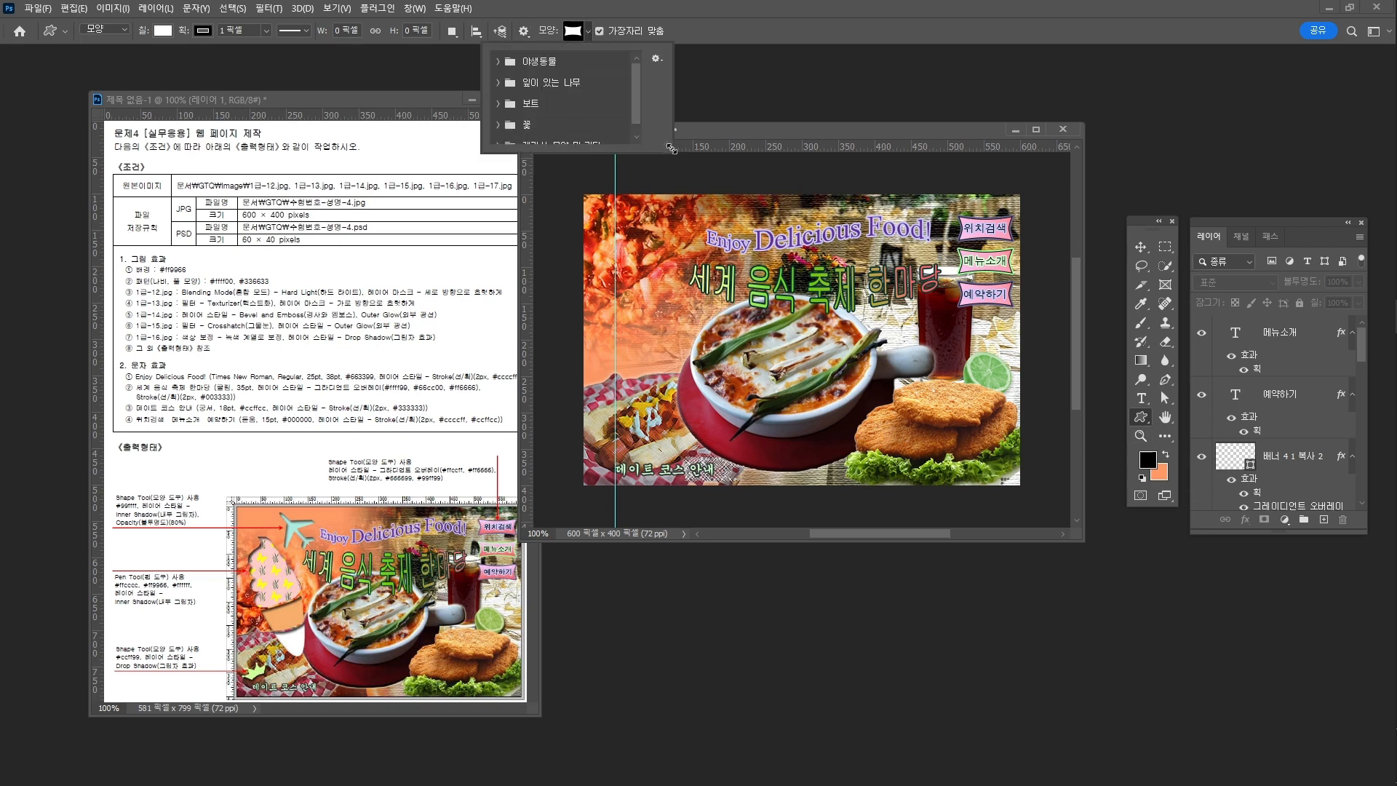
pyautogui.moveTo(670, 148)
pyautogui.mouseDown()
pyautogui.moveTo(753, 251)
pyautogui.moveTo(668, 153)
pyautogui.mouseUp()
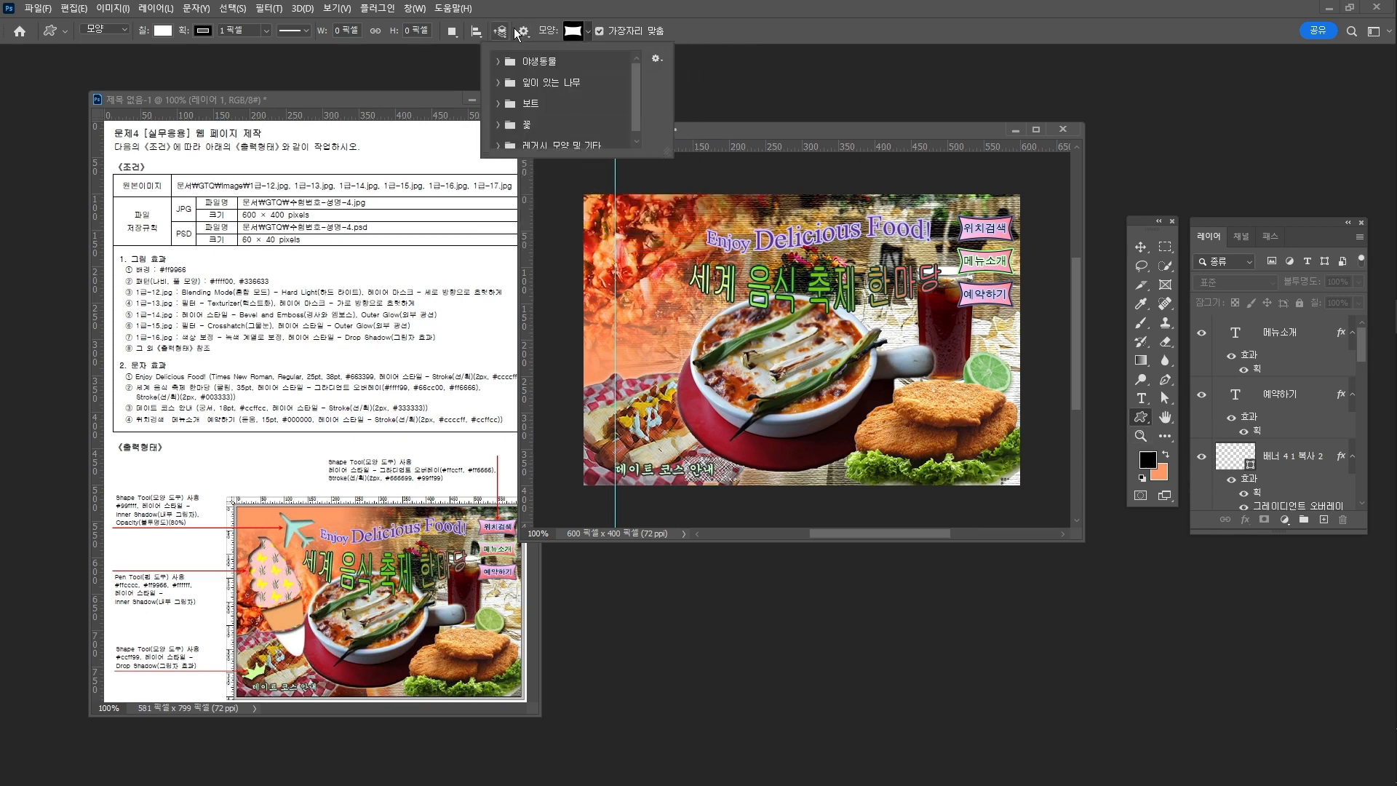
pyautogui.click(495, 11)
pyautogui.click(414, 8)
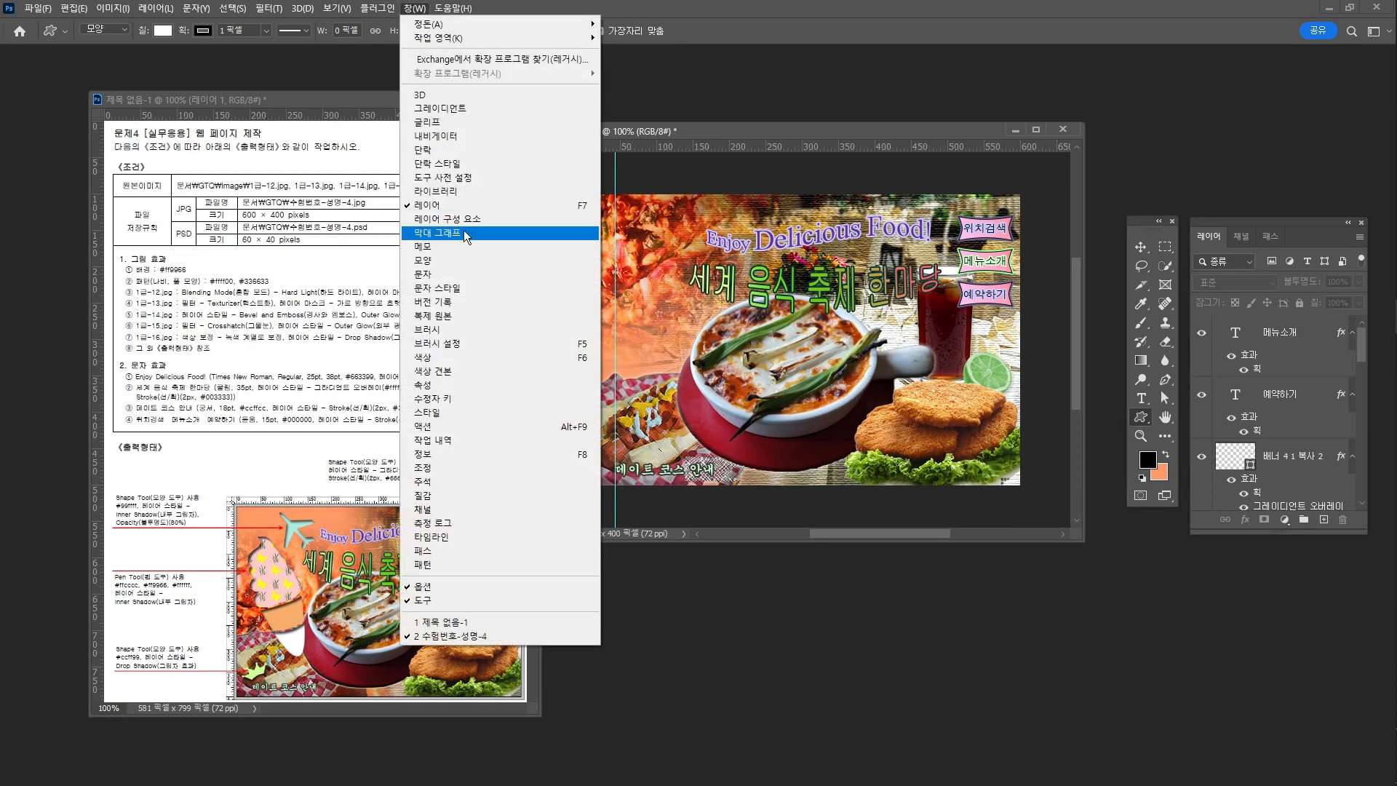
pyautogui.click(473, 258)
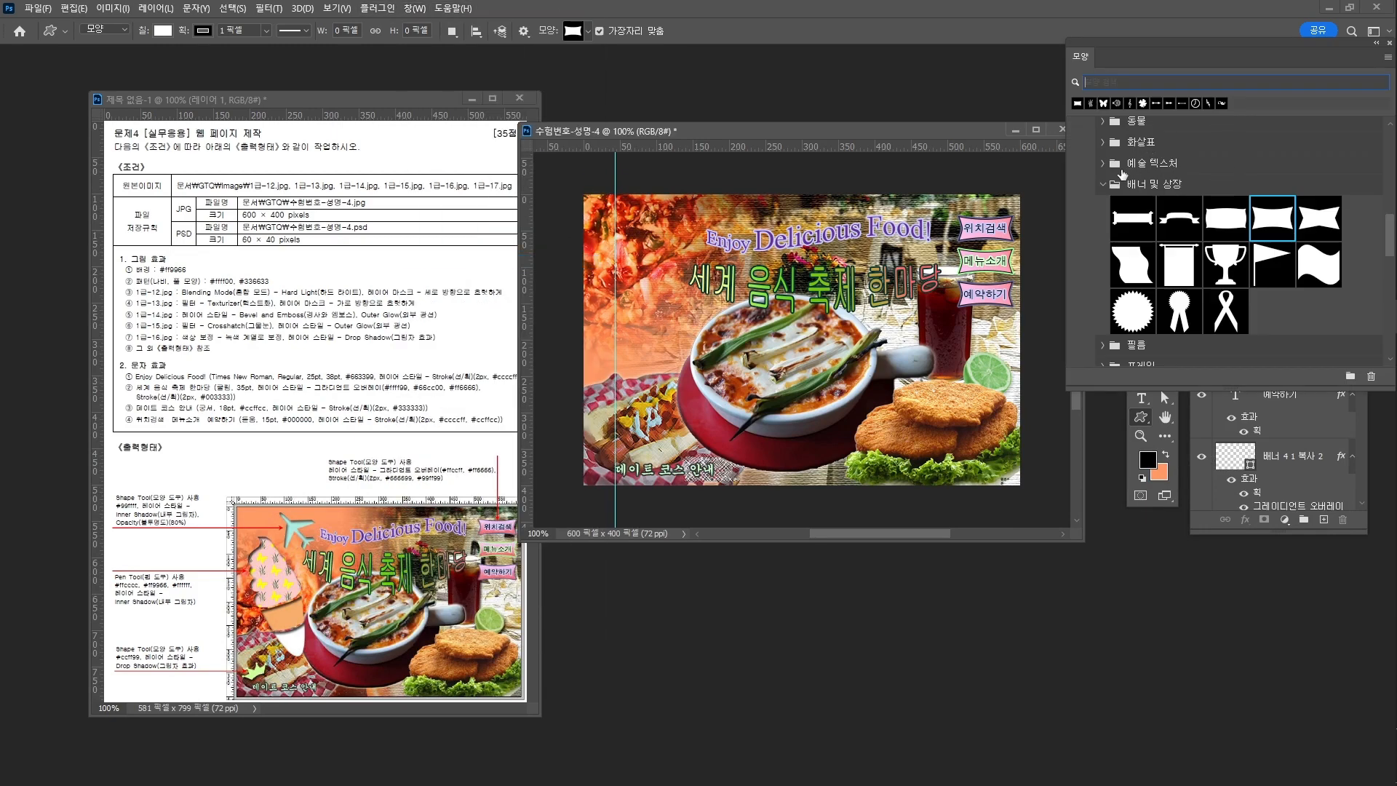
pyautogui.click(1102, 185)
pyautogui.scroll(-2, 1102, 203)
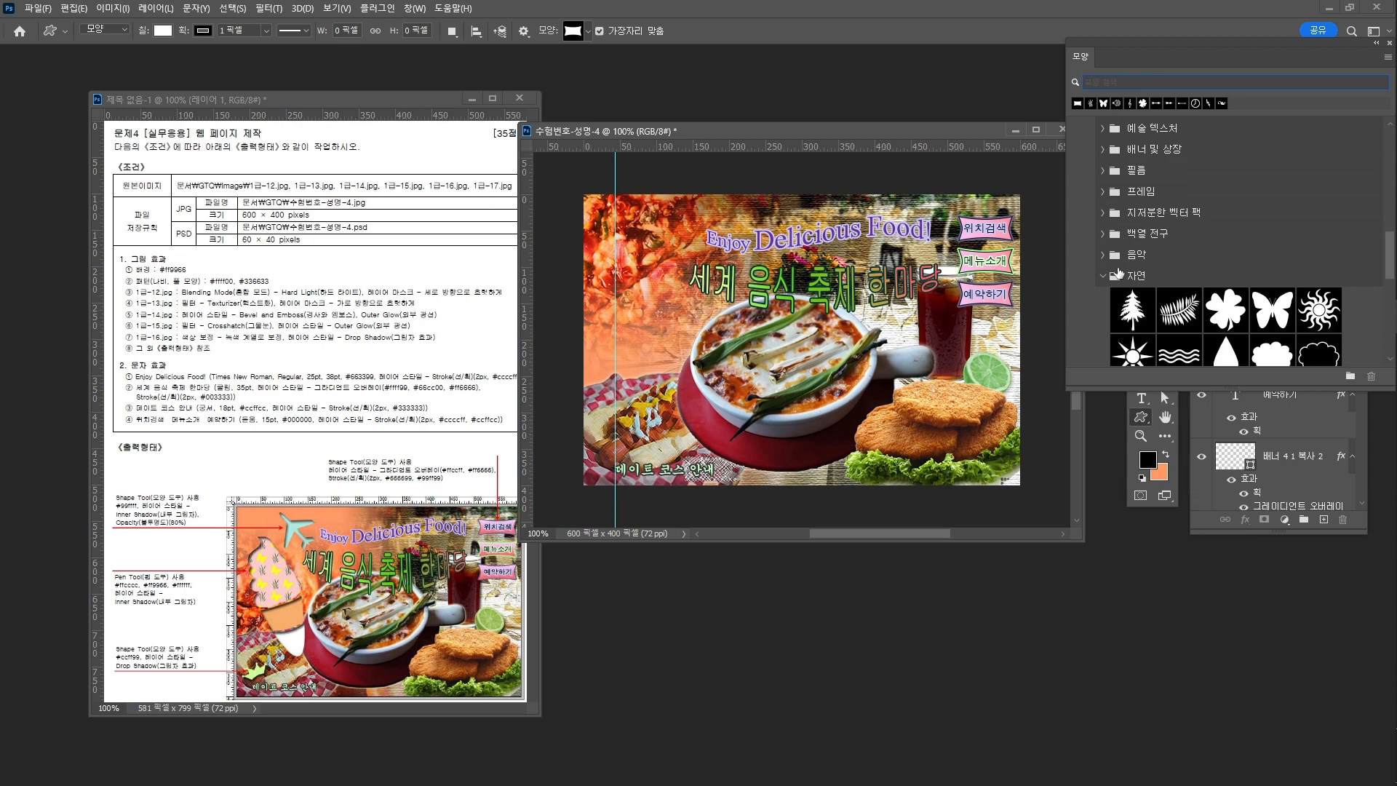
pyautogui.click(1099, 240)
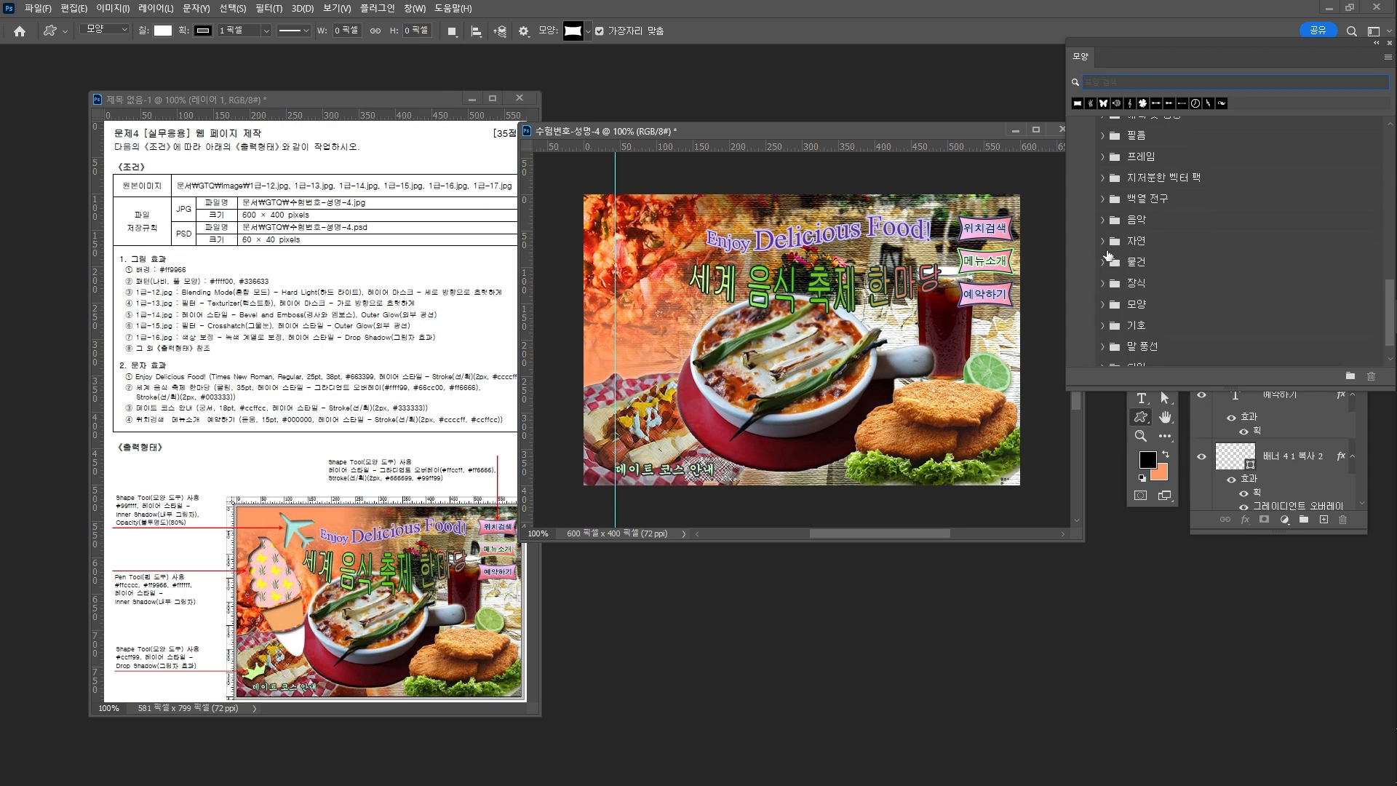
pyautogui.scroll(-1, 1106, 255)
pyautogui.click(1105, 293)
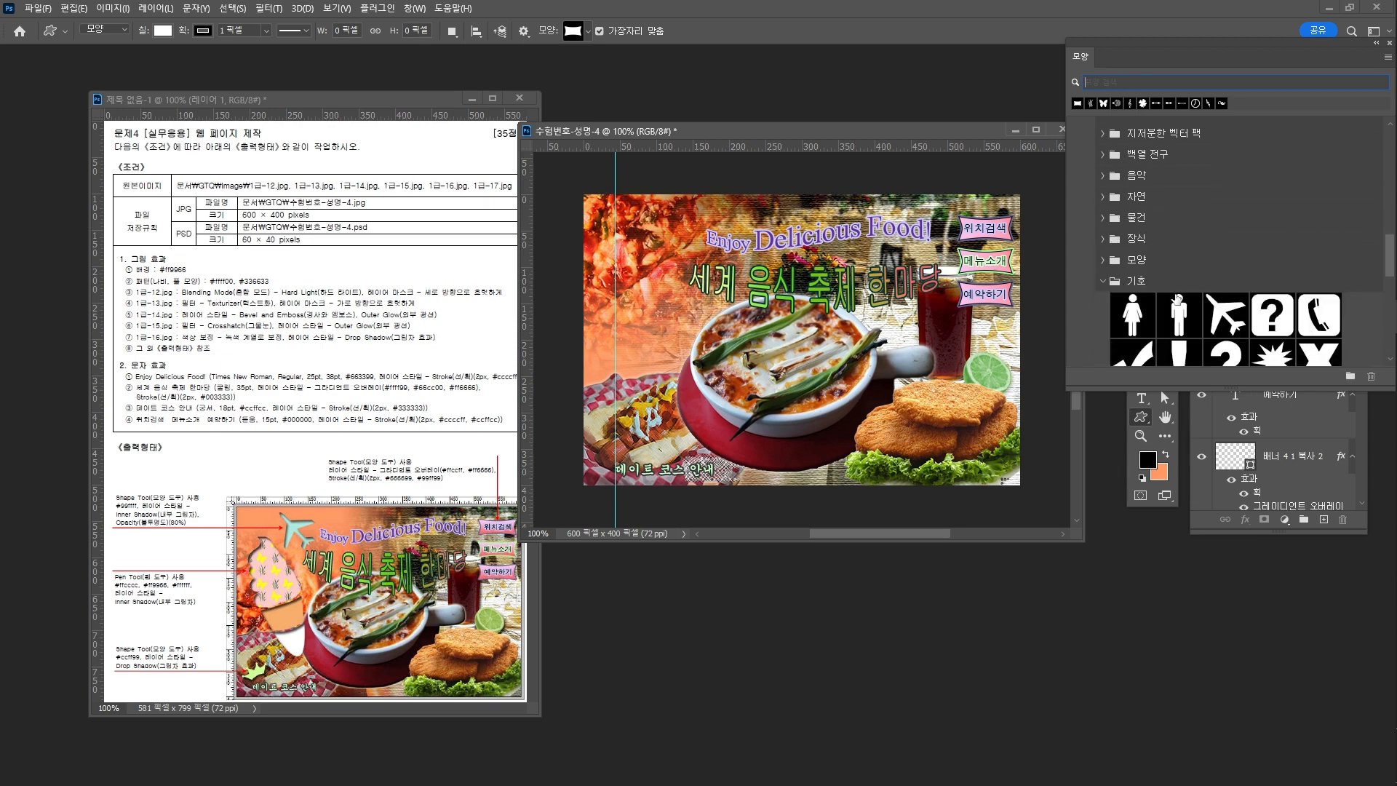
pyautogui.scroll(-1, 1135, 291)
pyautogui.click(1226, 279)
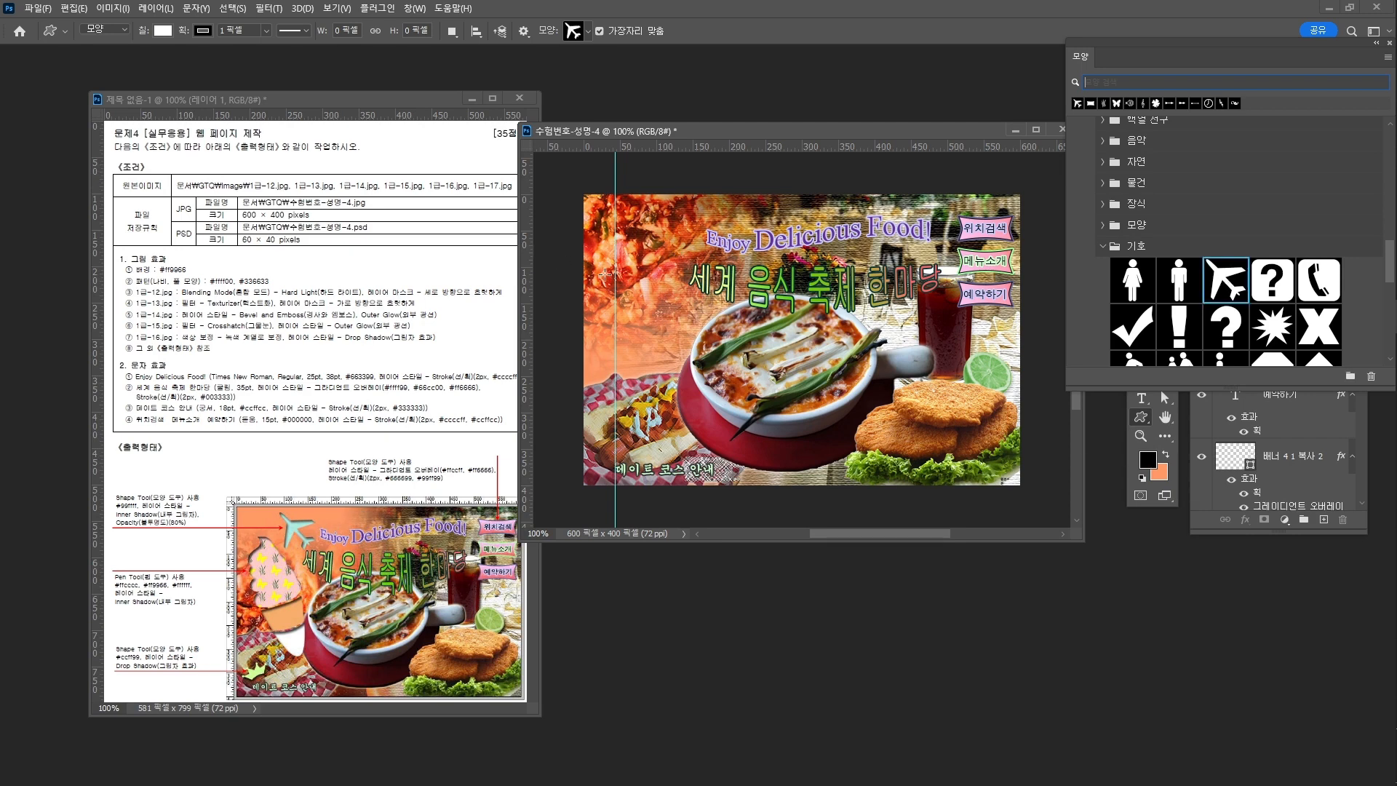
# Step: Draw the airplane about 79 × 83 px beside the start of the "Enjoy Delicious Food!" text and remove its outline
pyautogui.moveTo(630, 212)
pyautogui.mouseDown()
pyautogui.moveTo(703, 263)
pyautogui.moveTo(721, 255)
pyautogui.moveTo(685, 267)
pyautogui.mouseUp()
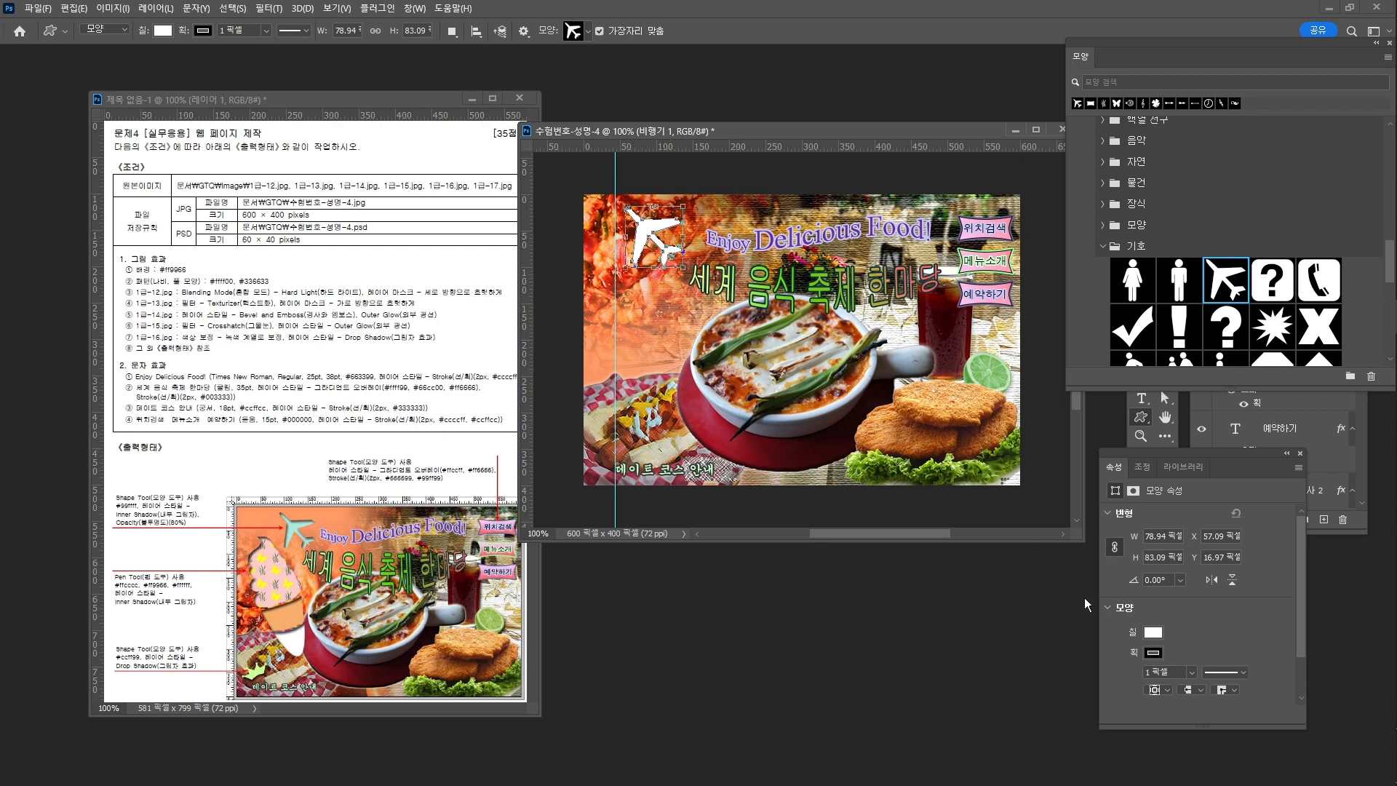
pyautogui.click(1153, 653)
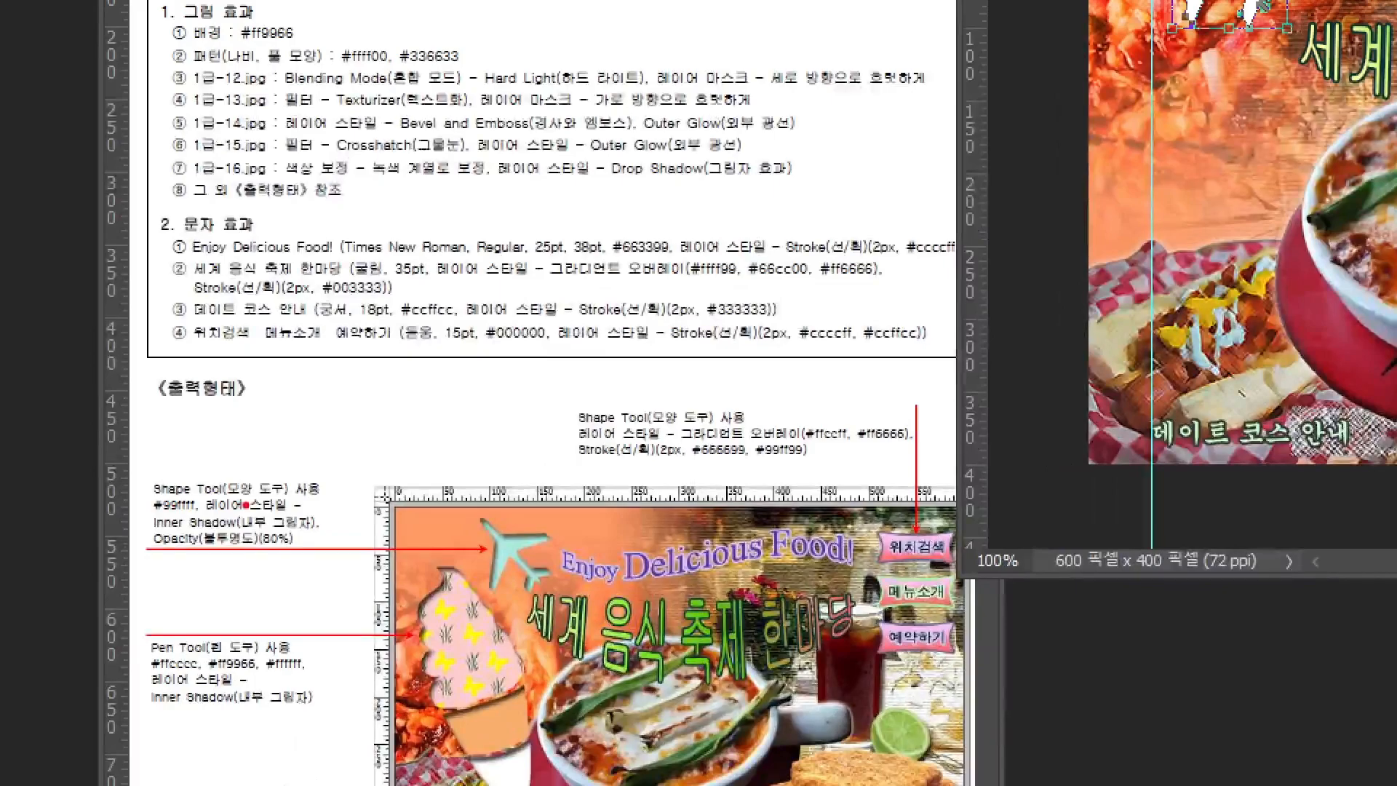
pyautogui.moveTo(235, 537)
pyautogui.mouseDown()
pyautogui.moveTo(166, 537)
pyautogui.moveTo(227, 525)
pyautogui.mouseUp()
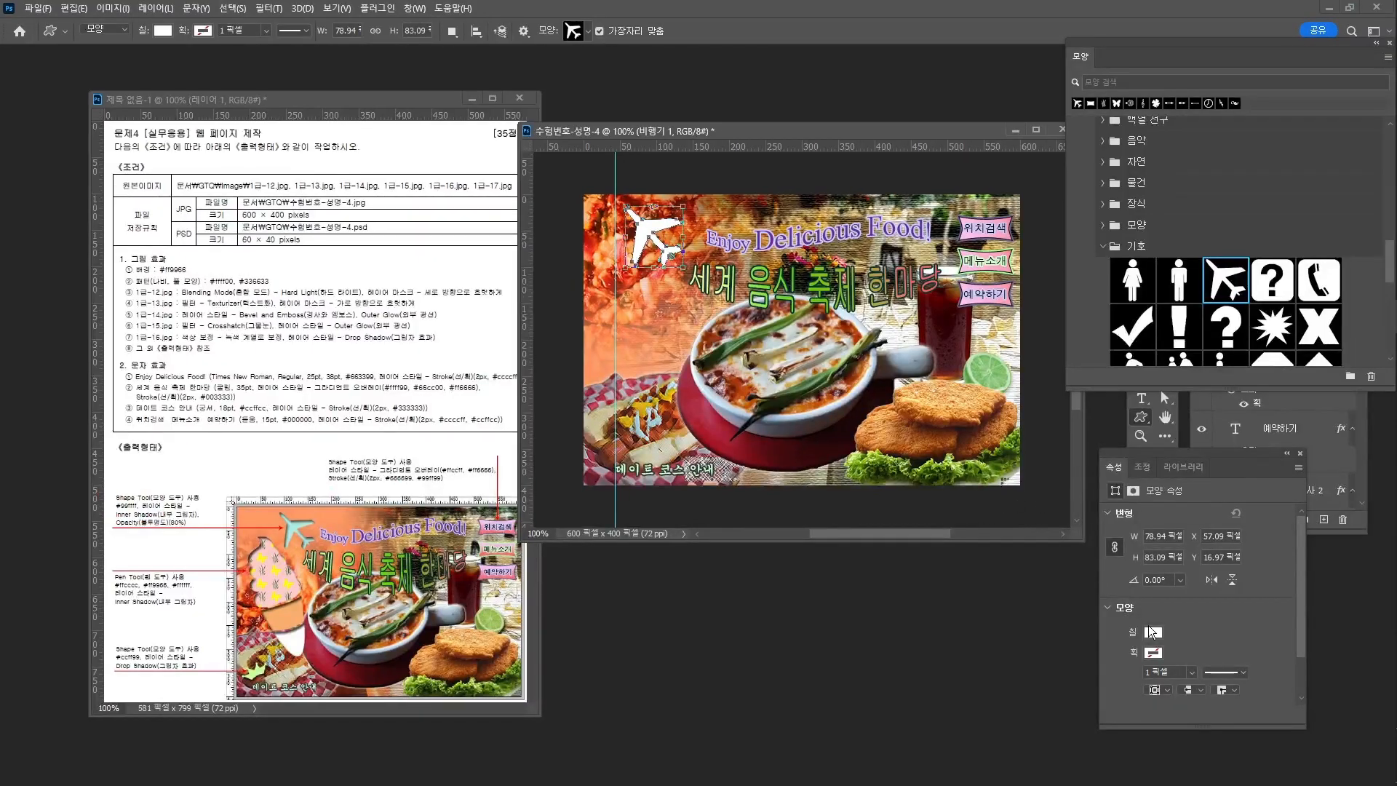
# Step: Fill the airplane with #99ffff and move it slightly closer to the start of the "Enjoy Delicious Food!" text
pyautogui.click(1152, 633)
pyautogui.click(1298, 546)
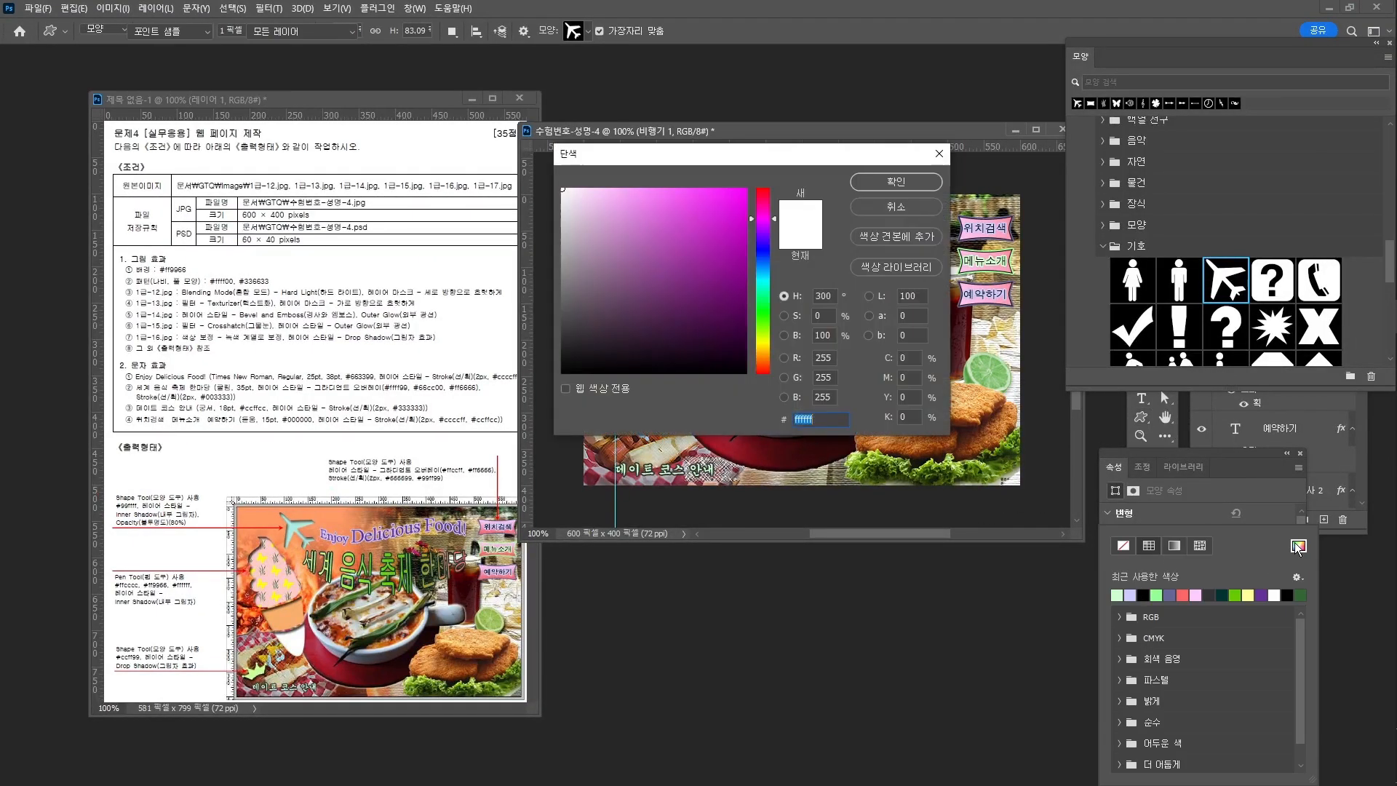
pyautogui.write('99ffff')
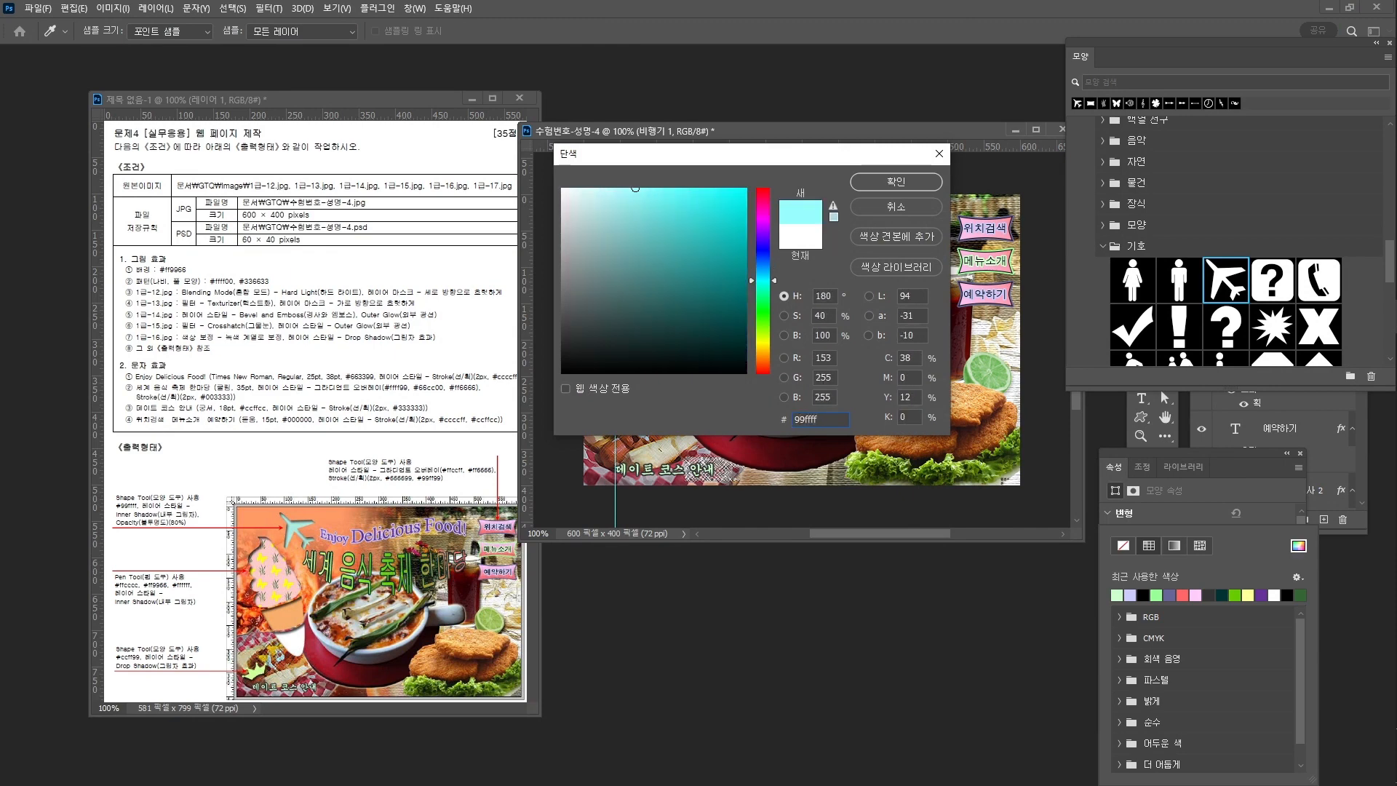
pyautogui.press('Return')
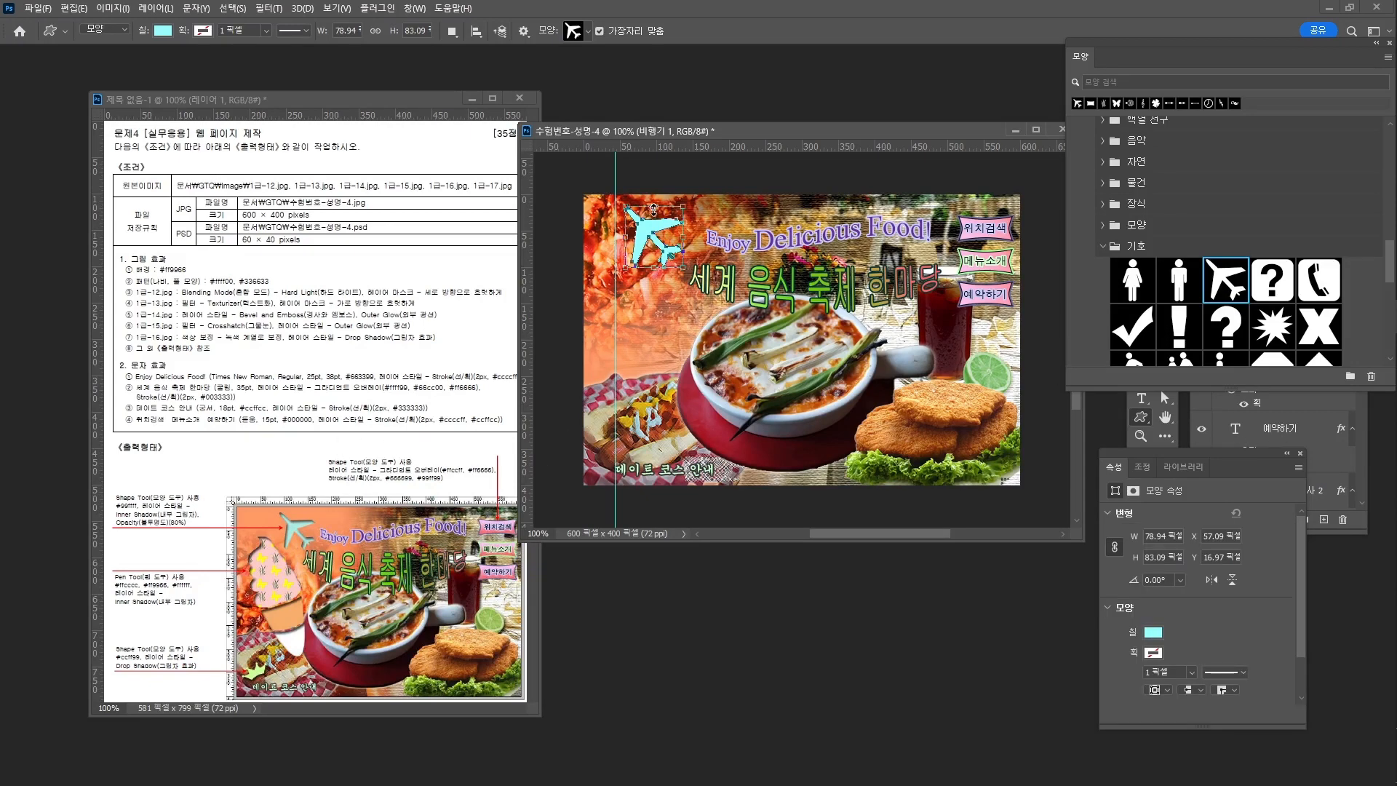
pyautogui.press('v')
pyautogui.moveTo(651, 233); pyautogui.dragTo(663, 224)
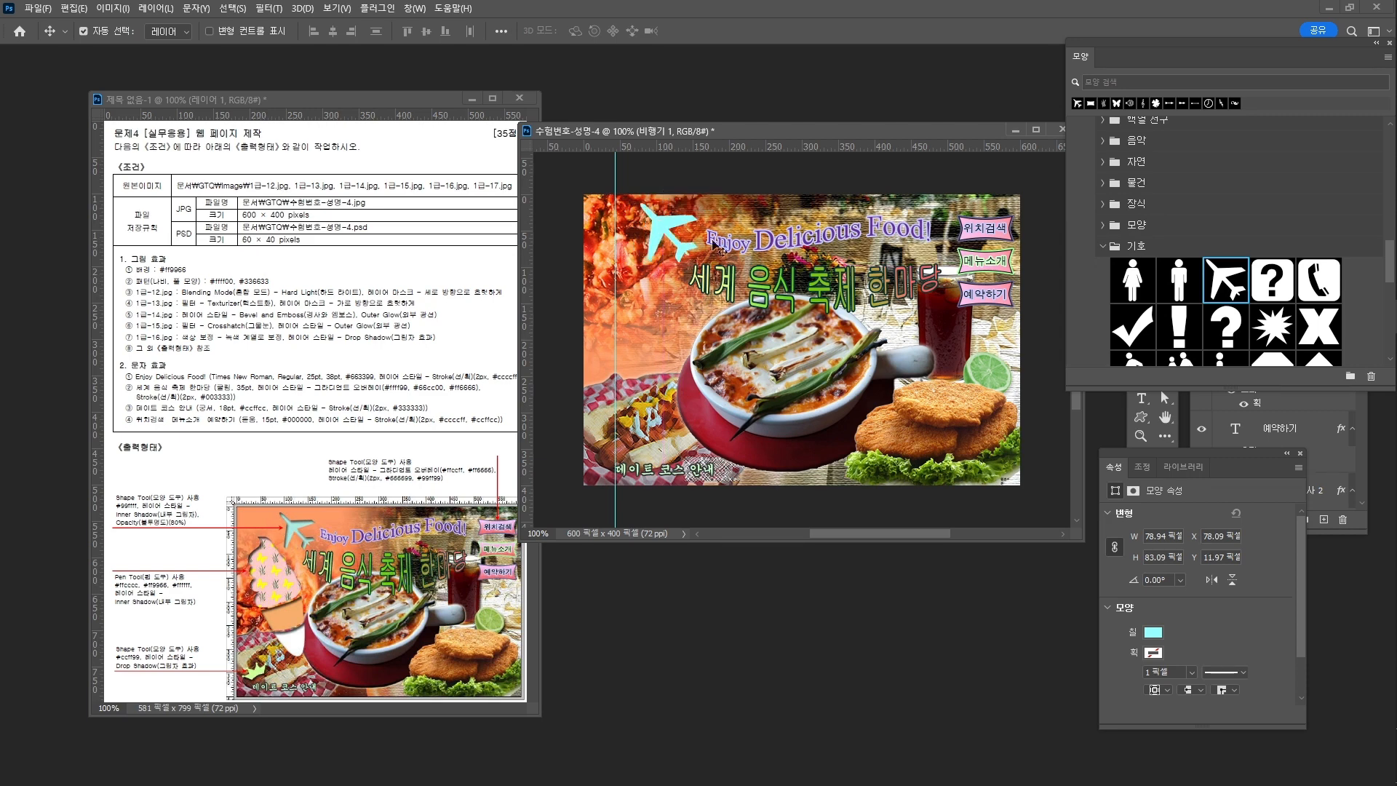
# Step: Add an Inner Shadow to the airplane layer and set the layer's opacity to 80%
pyautogui.click(1320, 439)
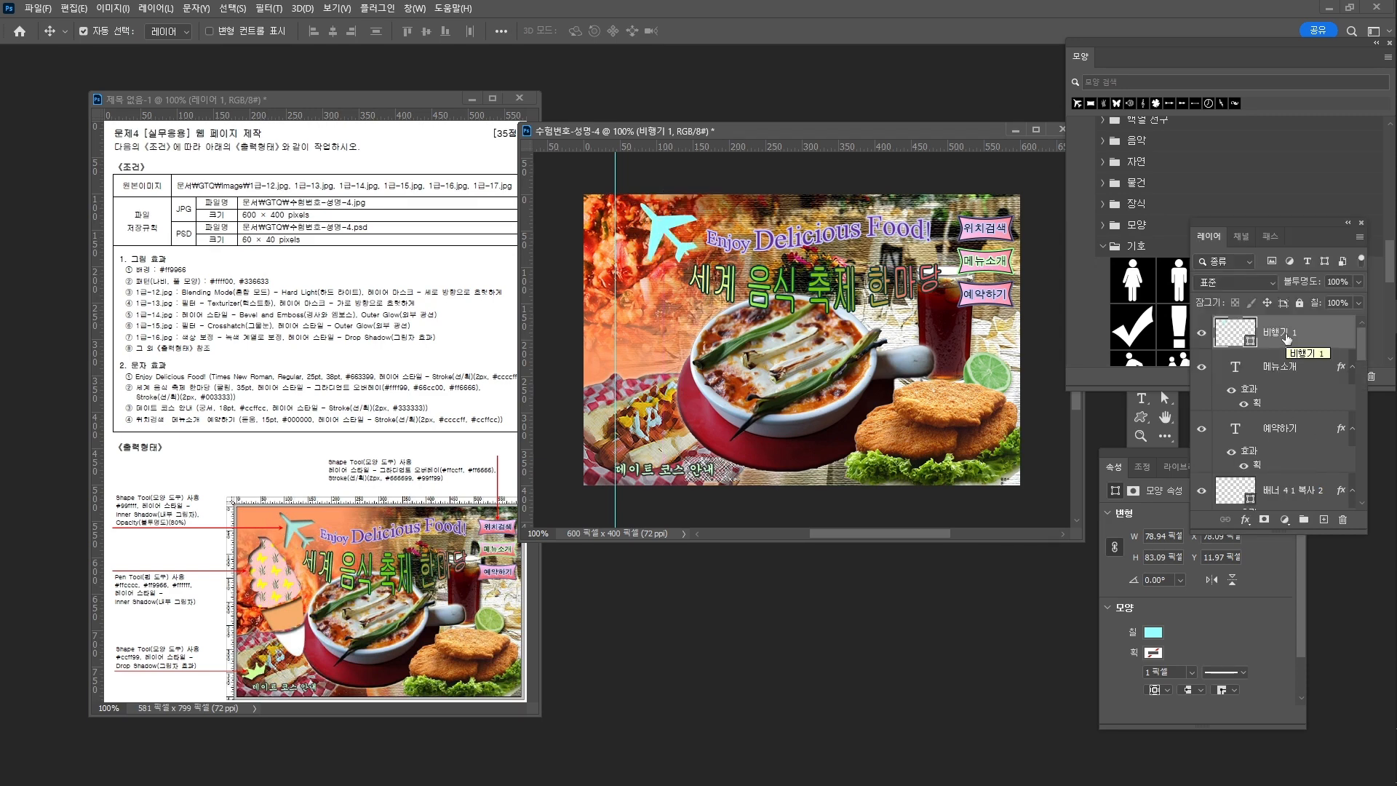
pyautogui.click(1246, 520)
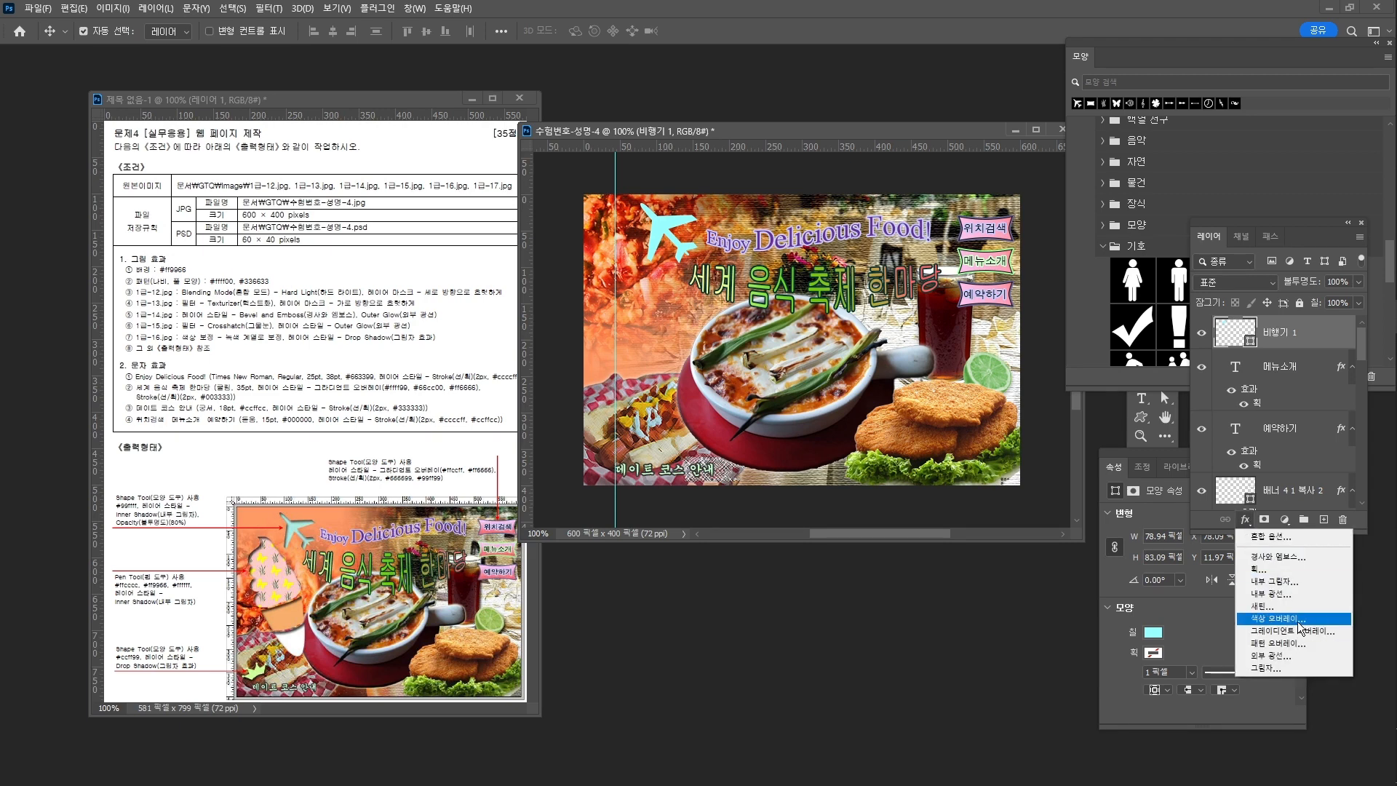
pyautogui.click(1304, 582)
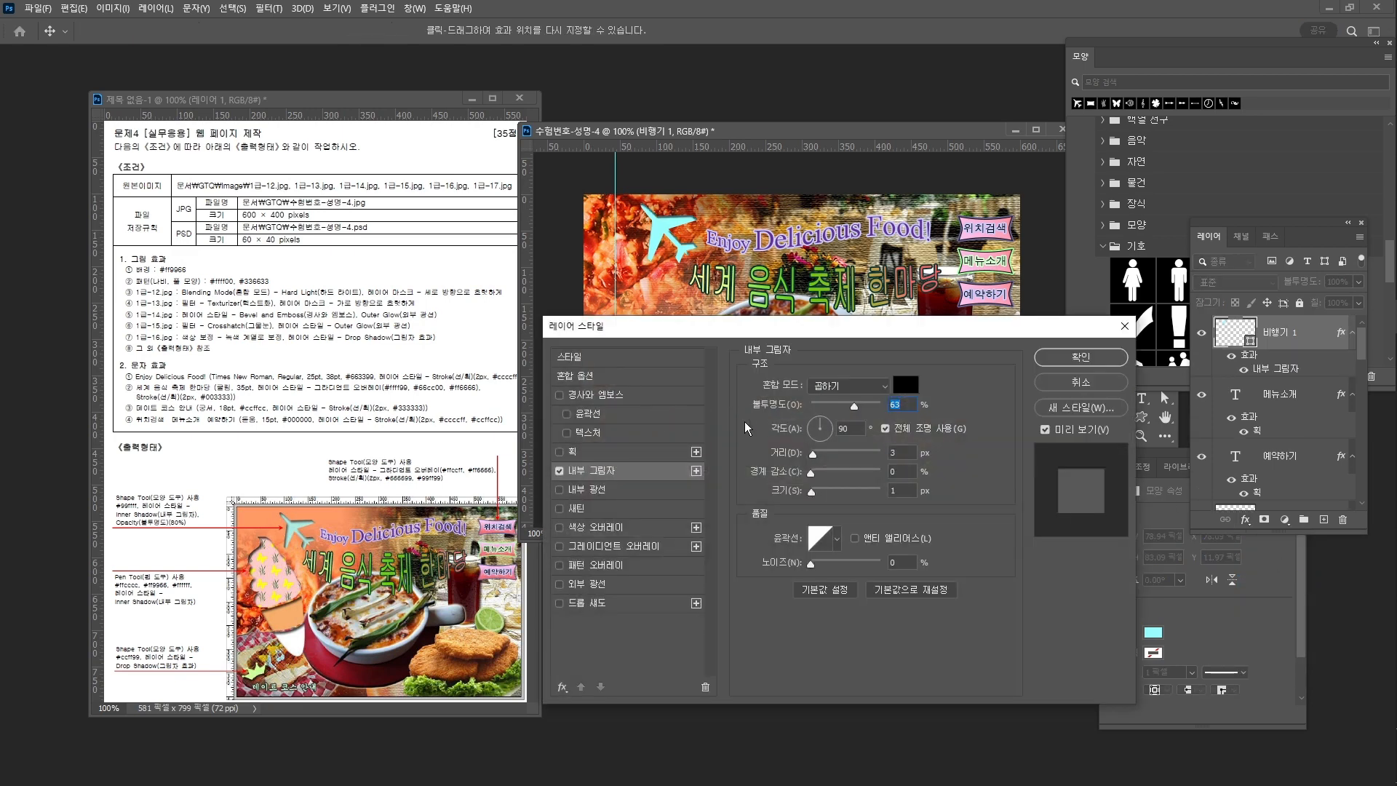
pyautogui.click(1099, 359)
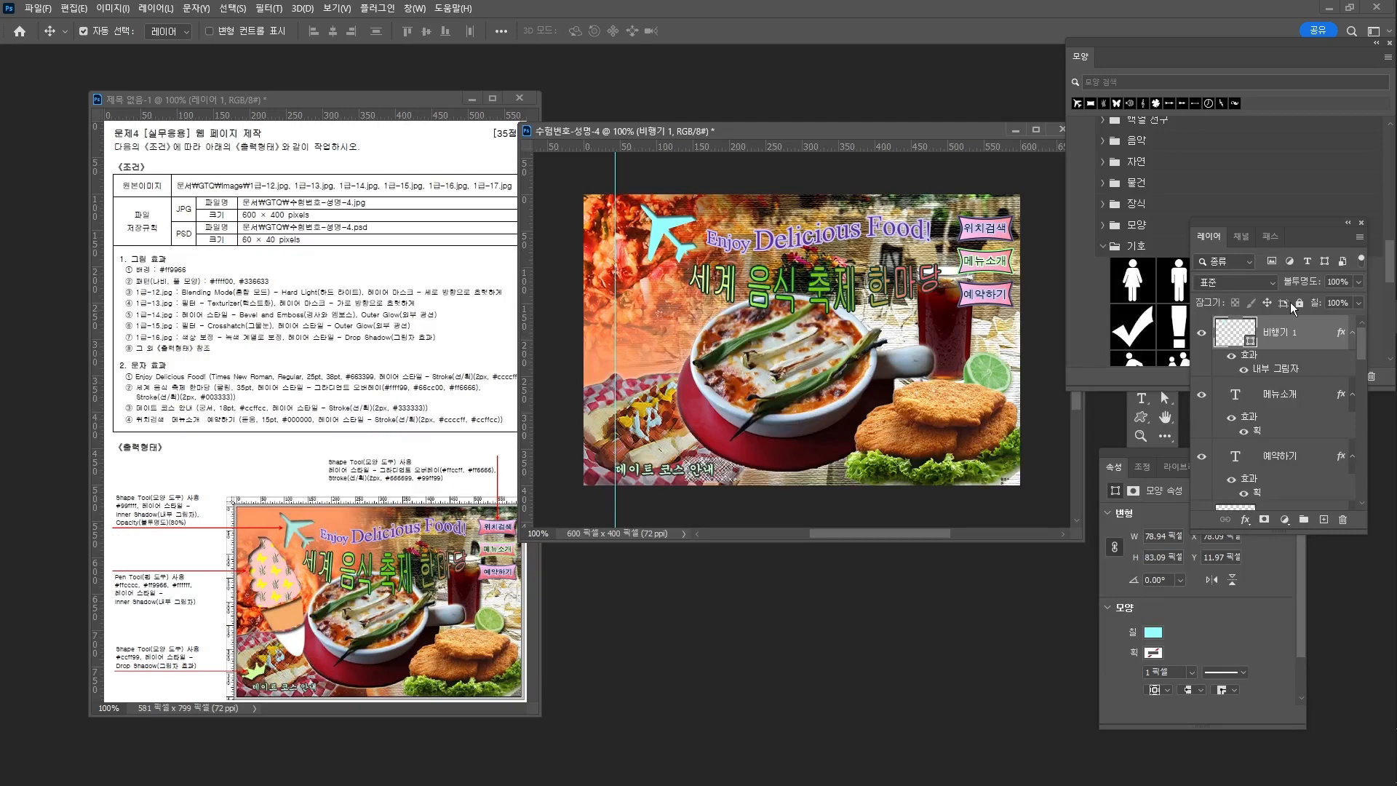
pyautogui.click(1334, 282)
pyautogui.write('80')
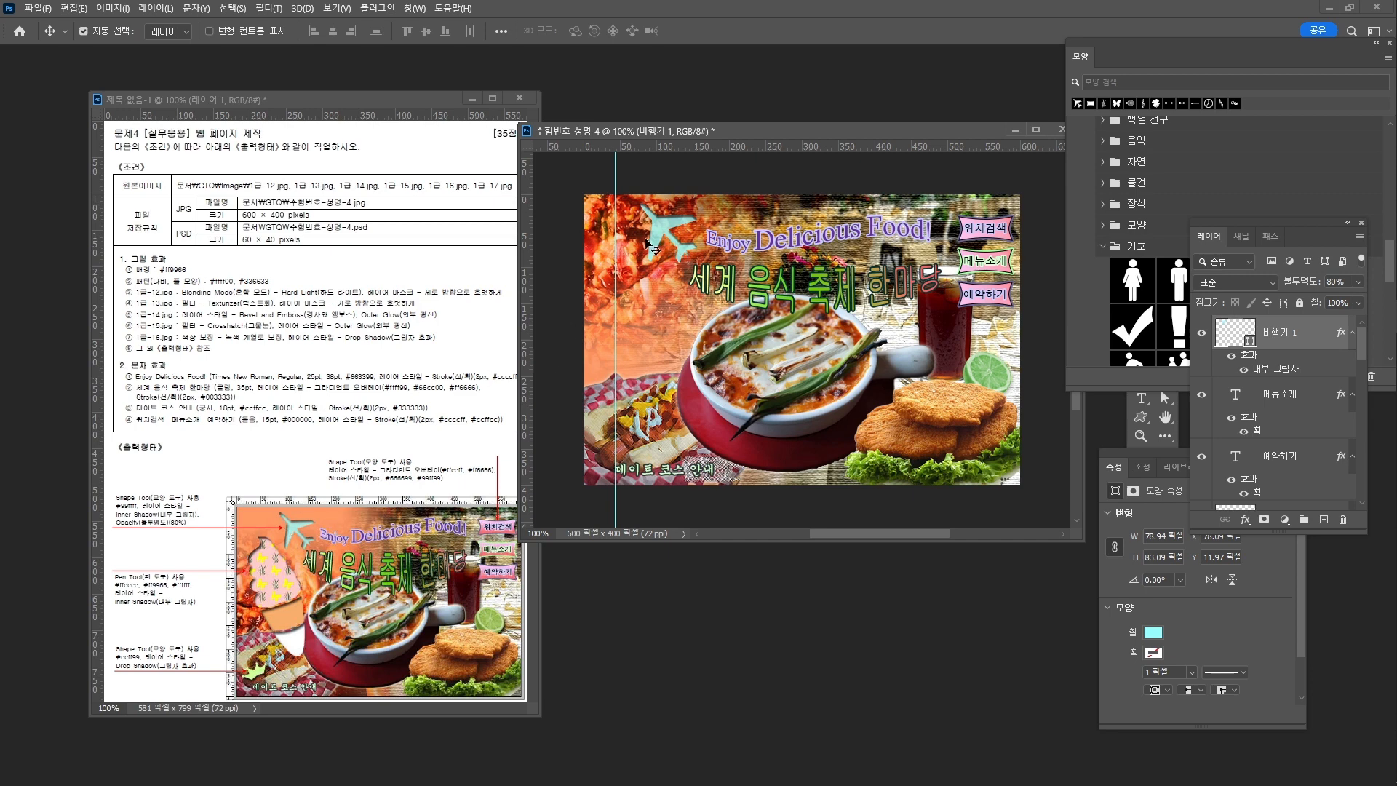
# Step: Scale the airplane down to about 64 × 68 px and place it just before the "Enjoy" text
pyautogui.moveTo(677, 226)
pyautogui.mouseDown()
pyautogui.moveTo(709, 257)
pyautogui.moveTo(679, 238)
pyautogui.mouseUp()
pyautogui.hotkey('ctrl', 't')
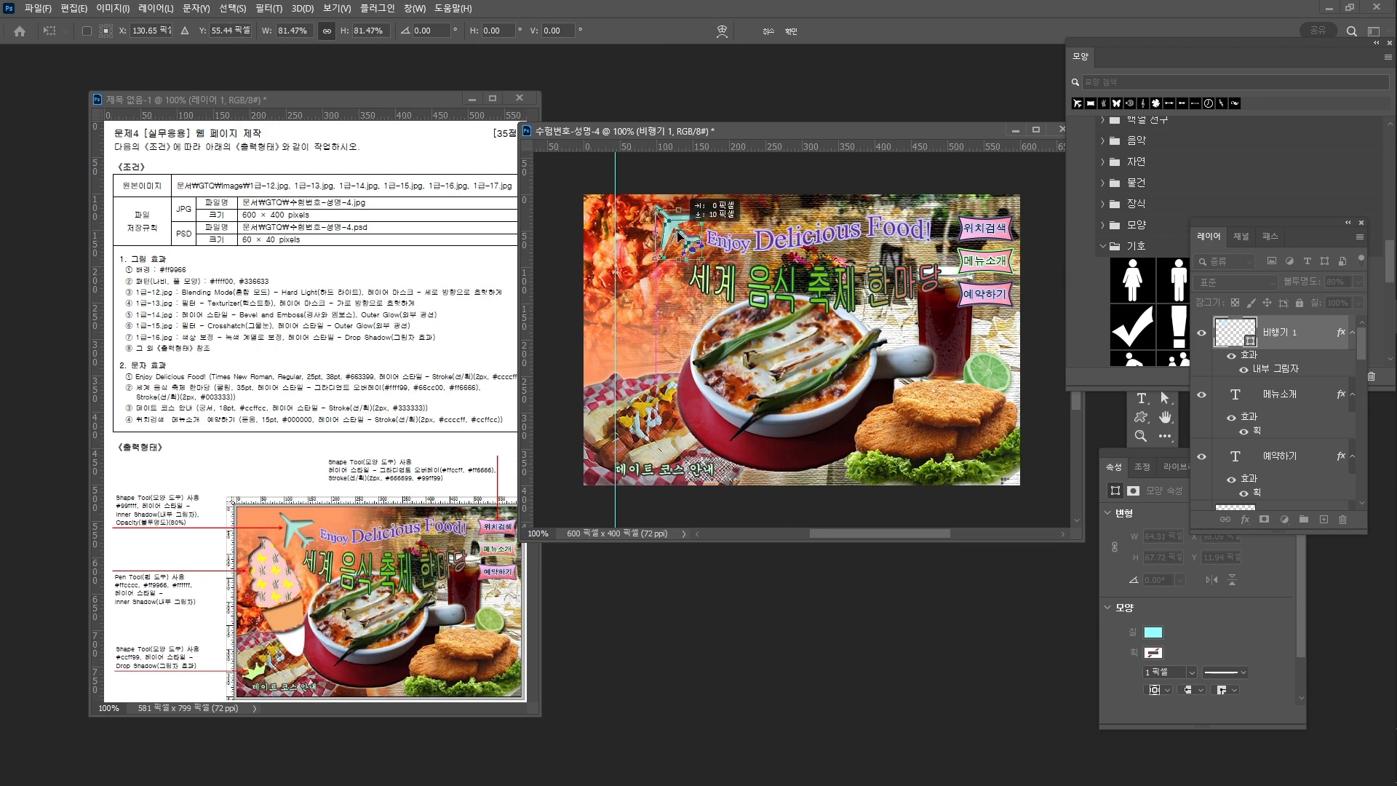
pyautogui.press('Return')
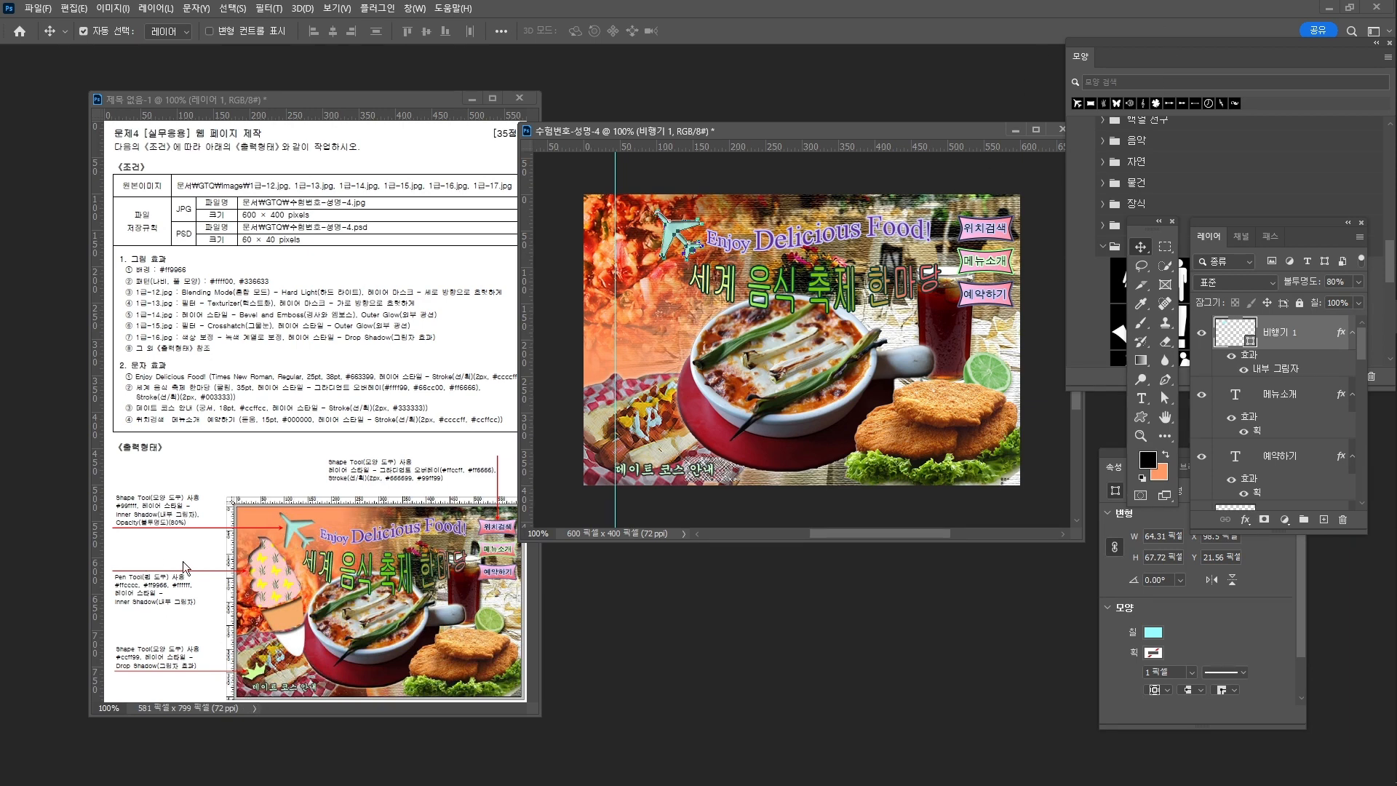
# Step: Find the crown shapes by searching for "왕관" and draw the first one about 80 × 39 px over the hot dog
pyautogui.click(1230, 68)
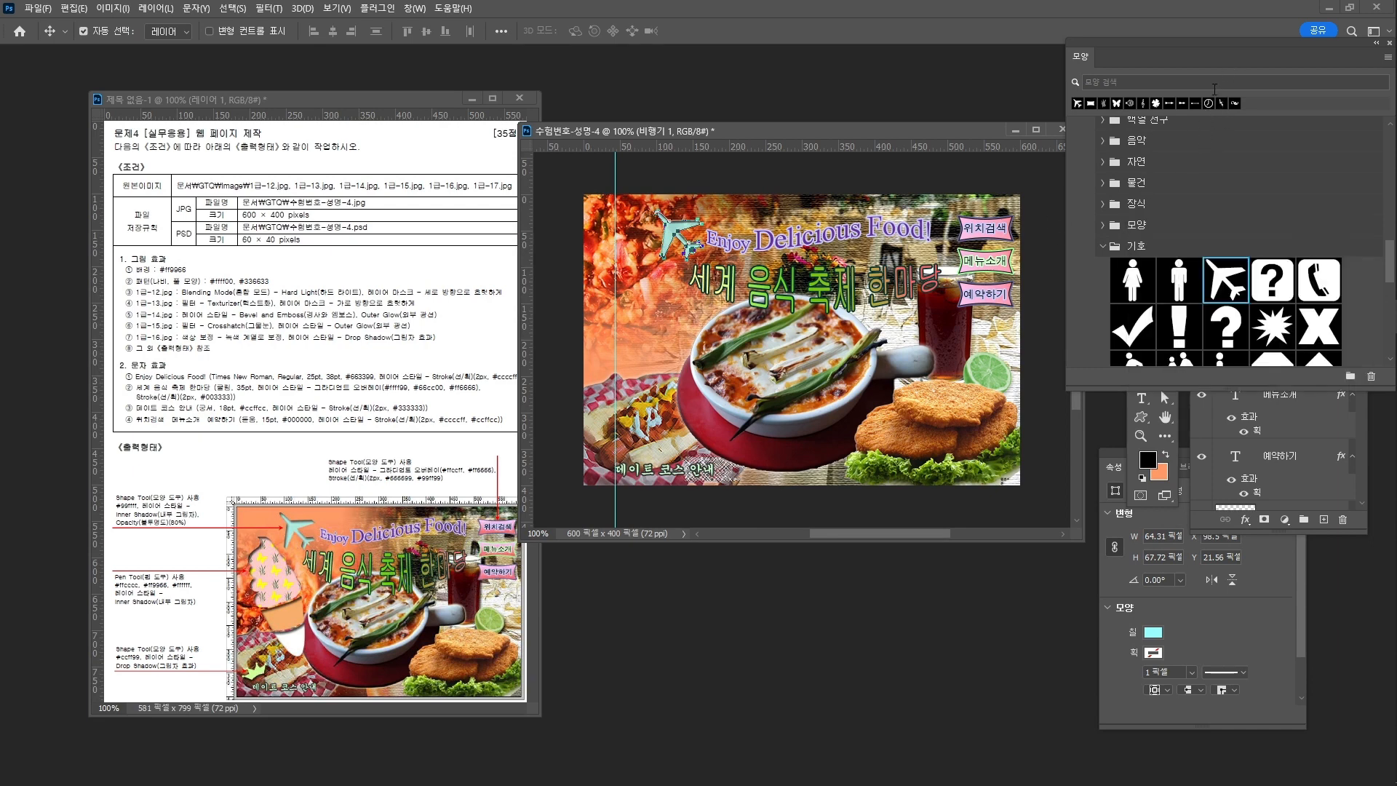
pyautogui.scroll(-1, 1227, 142)
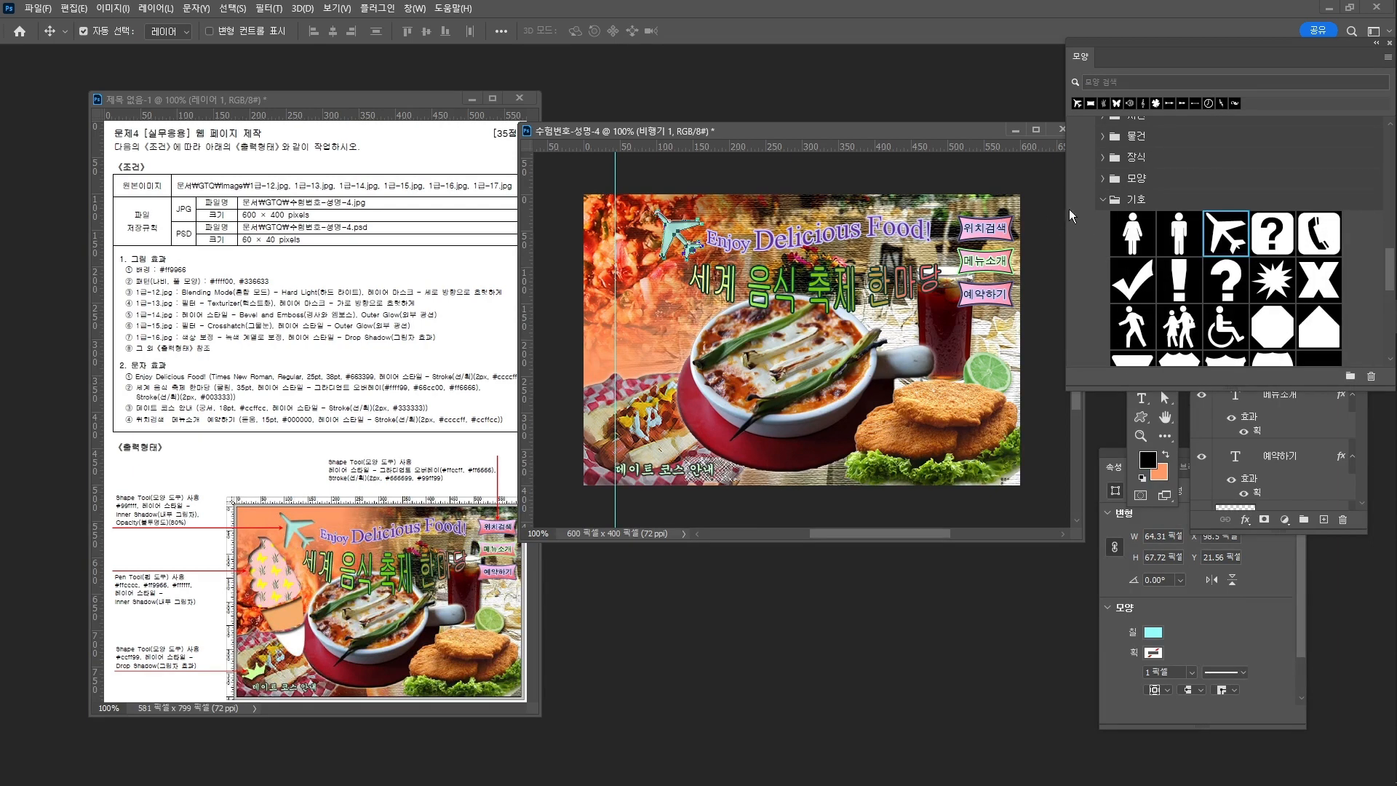
pyautogui.click(1163, 77)
pyautogui.write('왕관')
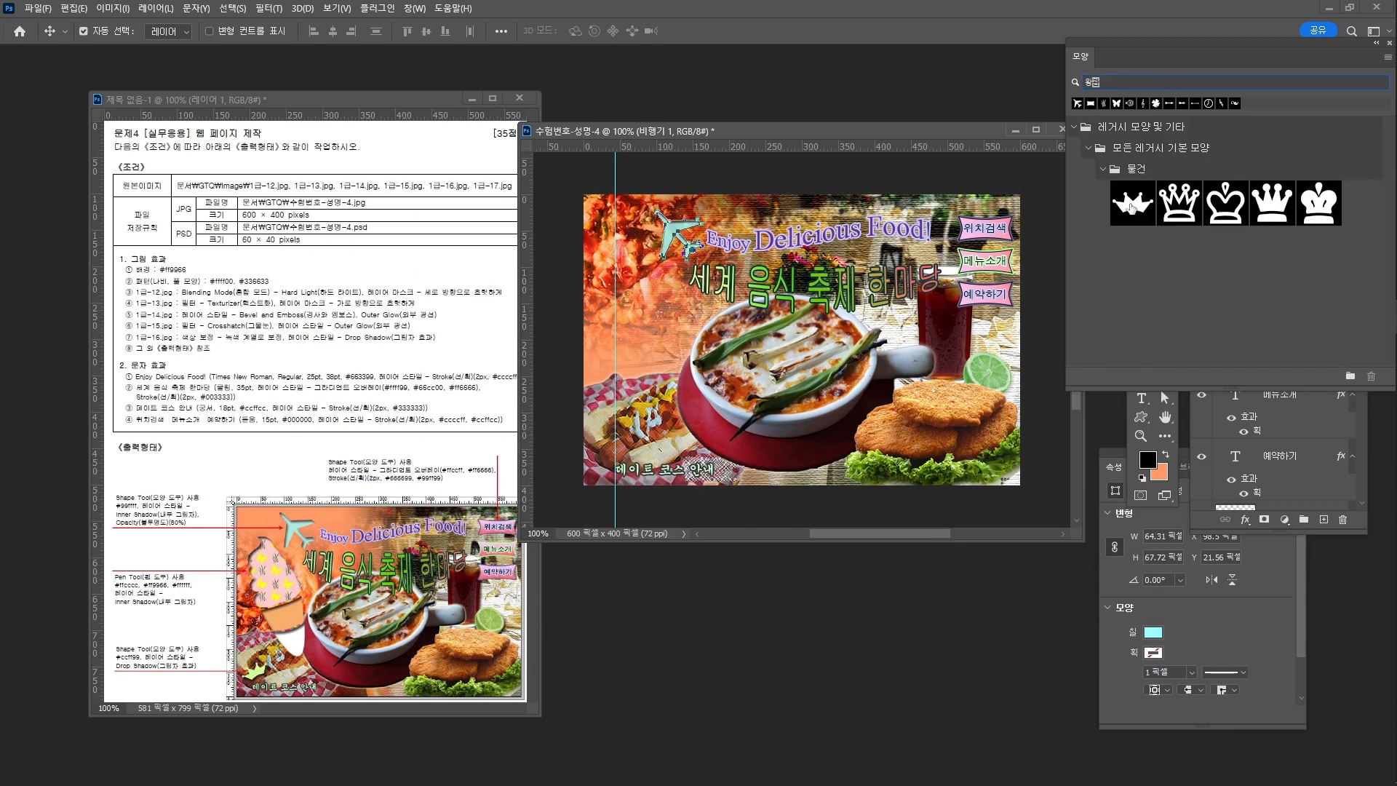
pyautogui.click(1132, 205)
pyautogui.click(1141, 419)
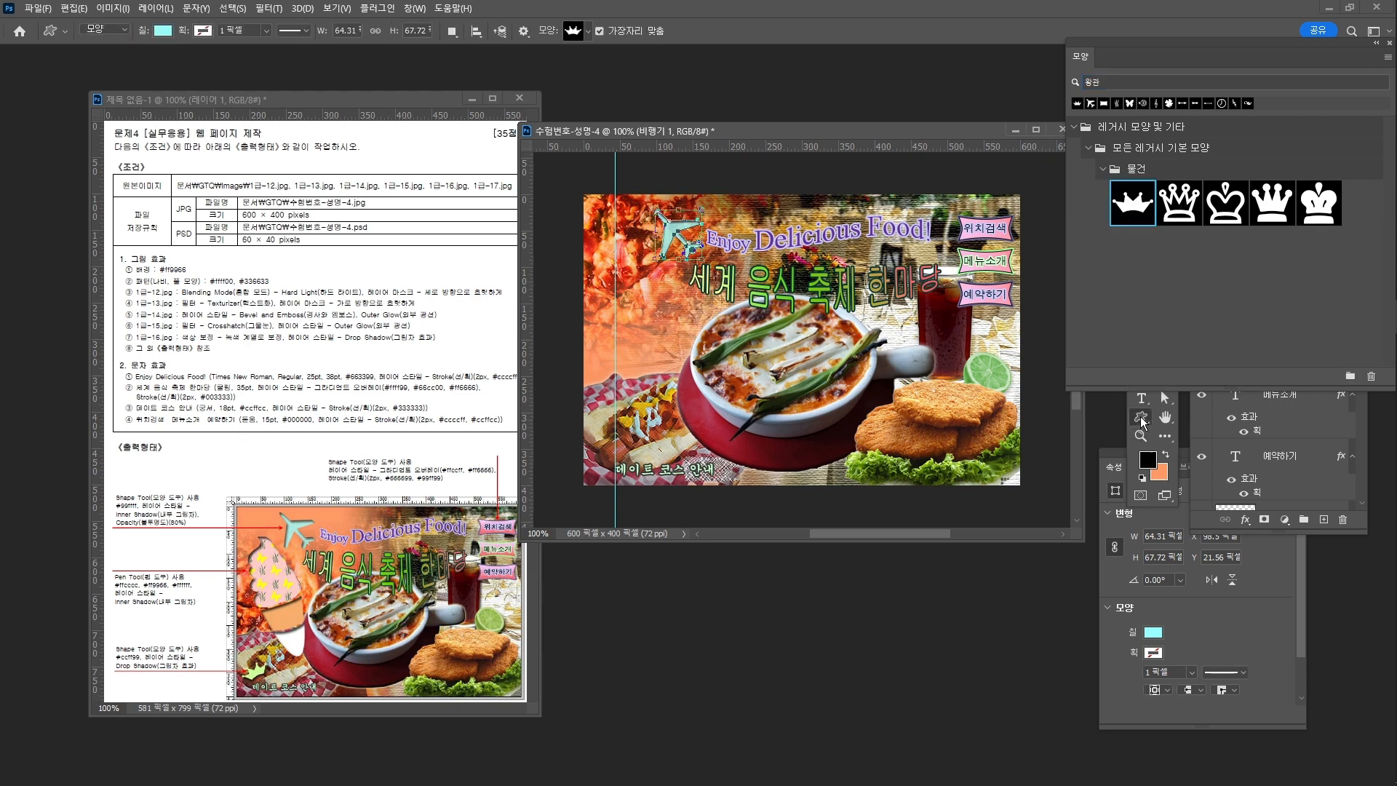
pyautogui.moveTo(625, 424); pyautogui.dragTo(683, 440)
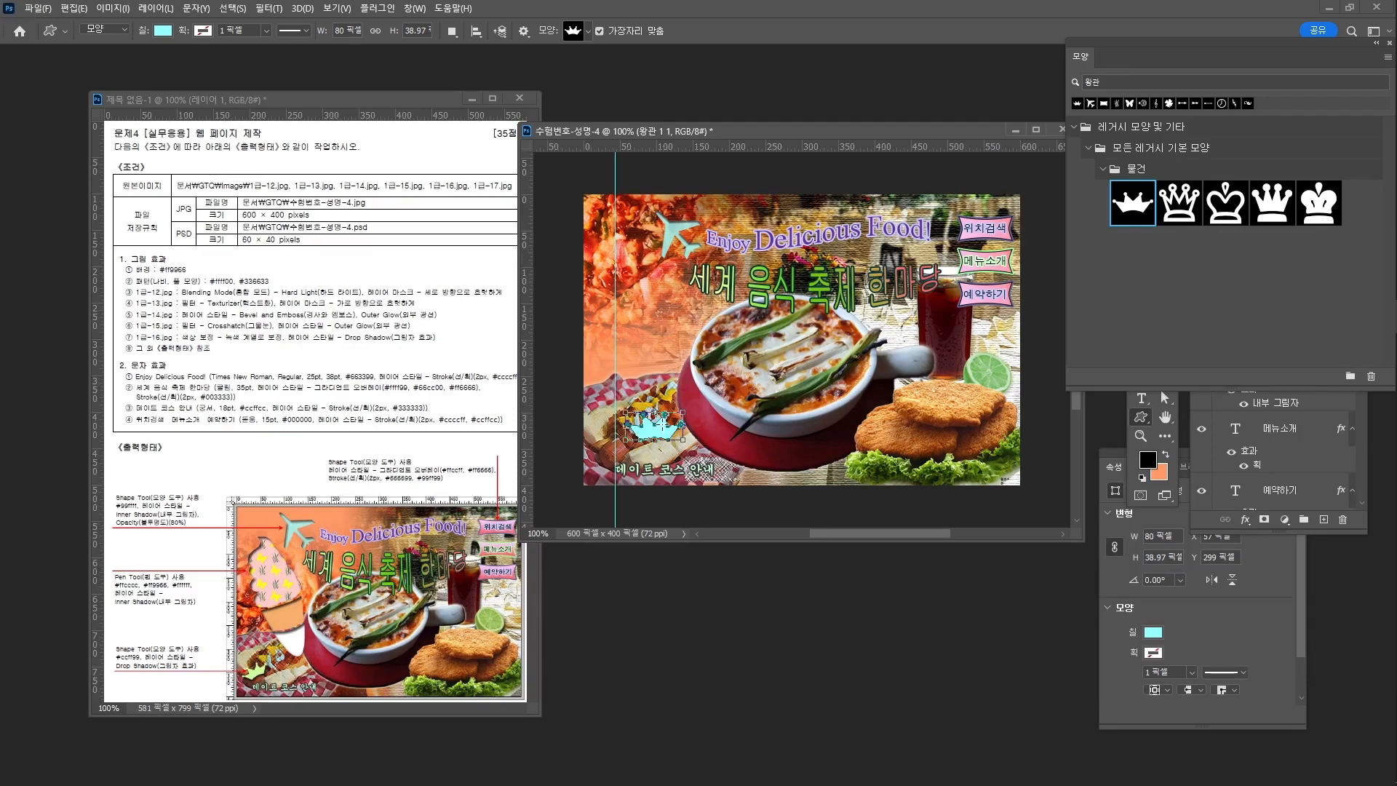
# Step: Move the crown to the image's lower-left corner beside "데이트 코스 안내", scale it to about 77% and rotate it about -30°
pyautogui.press('v')
pyautogui.moveTo(662, 433); pyautogui.dragTo(632, 456)
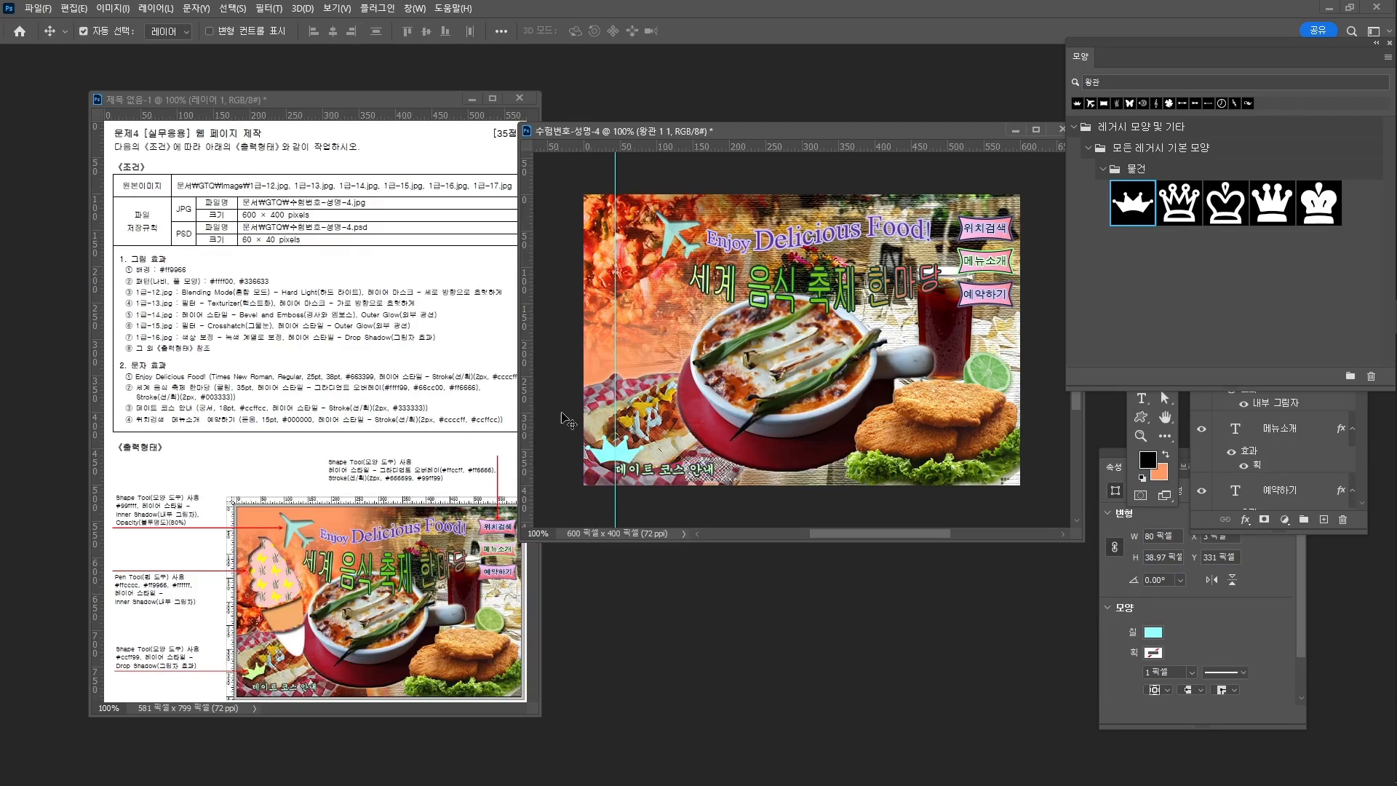
pyautogui.hotkey('ctrl', 't')
pyautogui.moveTo(653, 417); pyautogui.dragTo(610, 452)
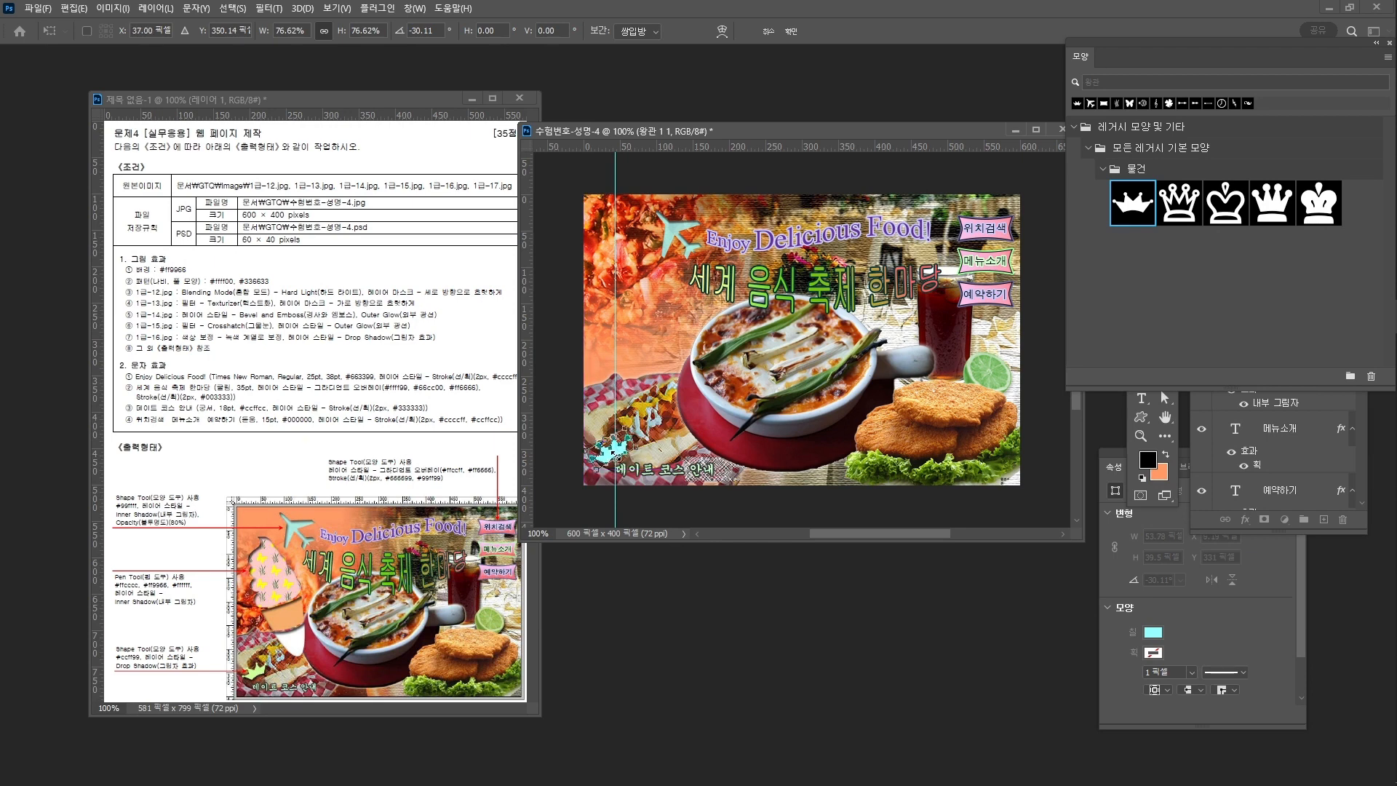
pyautogui.press('Right')
pyautogui.press('Right')
pyautogui.press('Right')
pyautogui.press('Right')
pyautogui.press('Return')
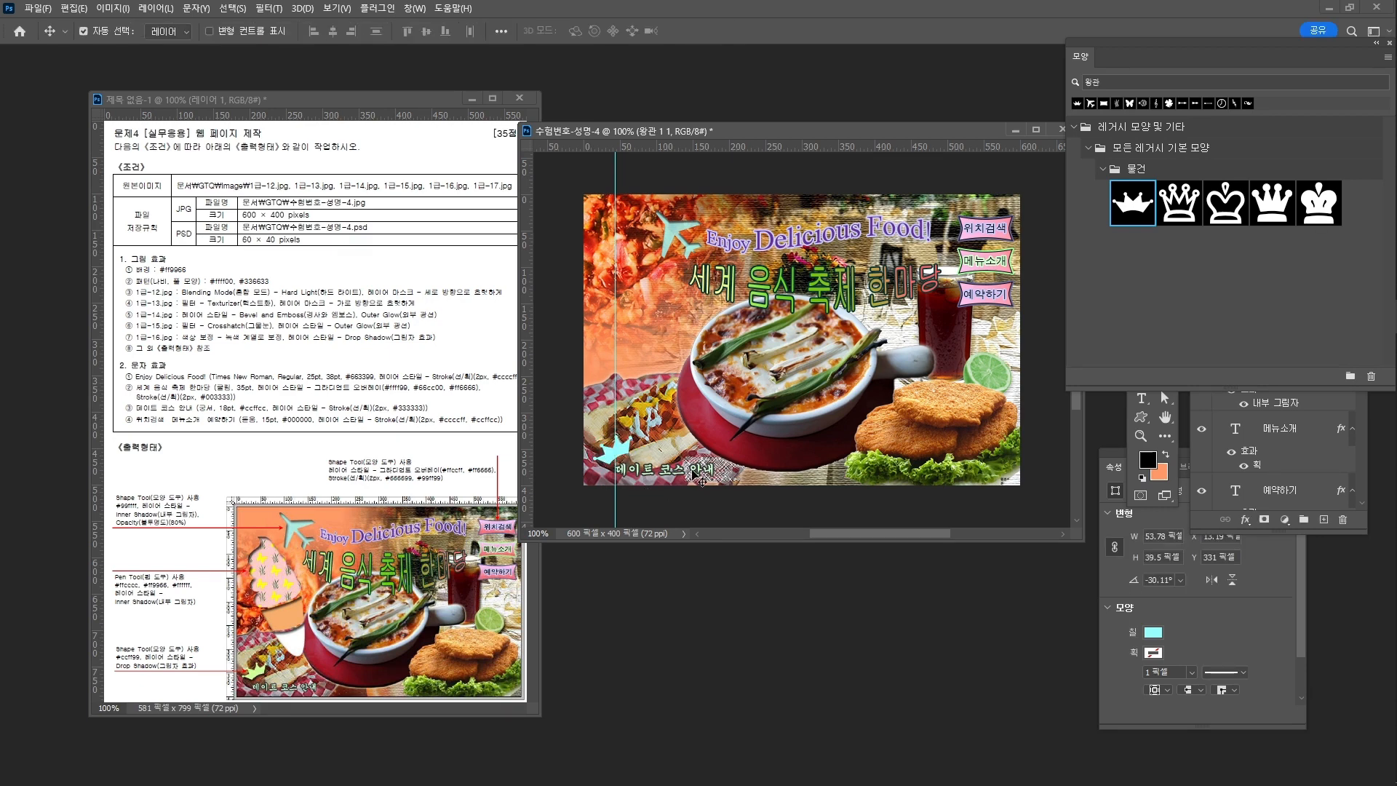
# Step: Change the crown's fill colour to #ccff99
pyautogui.click(1154, 634)
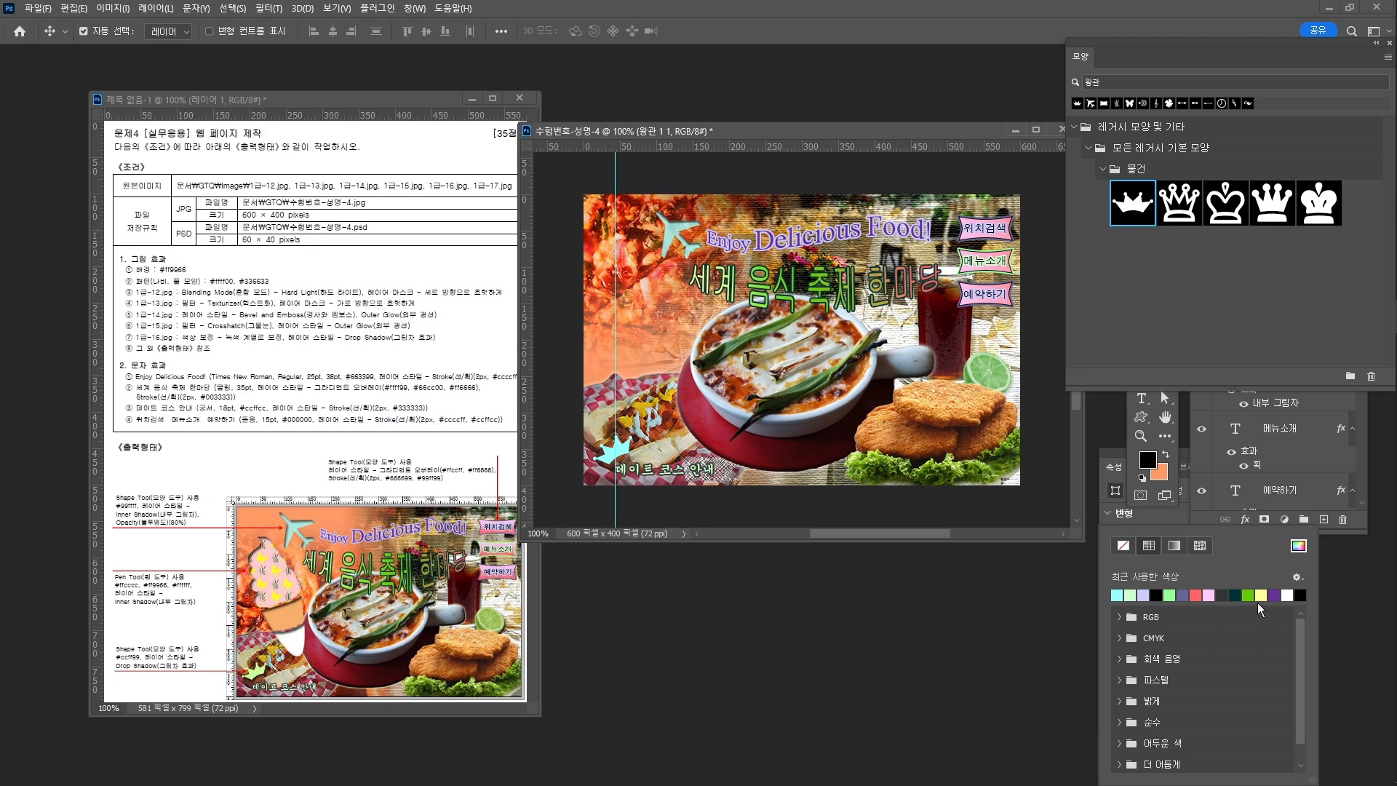
pyautogui.click(1298, 549)
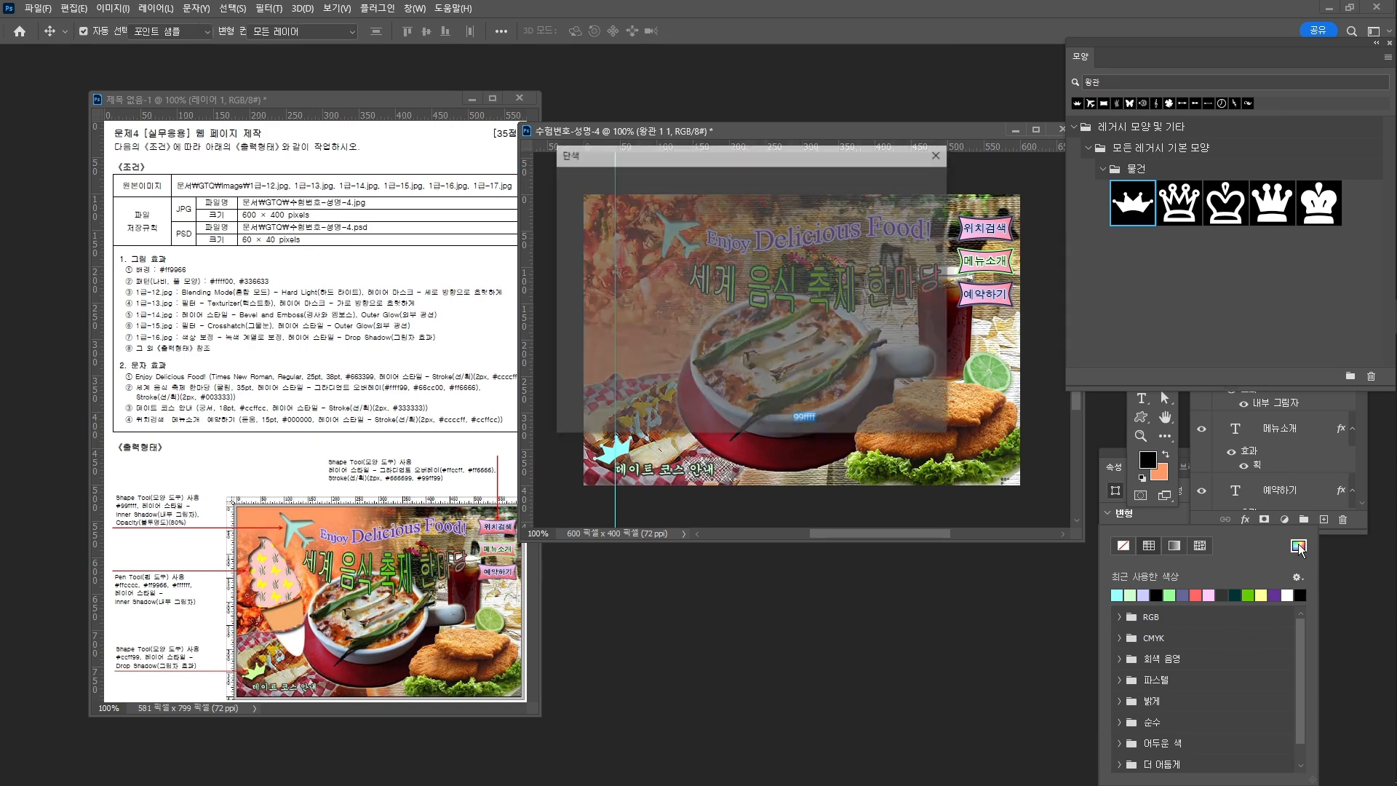
pyautogui.write('f')
pyautogui.press('BackSpace')
pyautogui.write('ccff99')
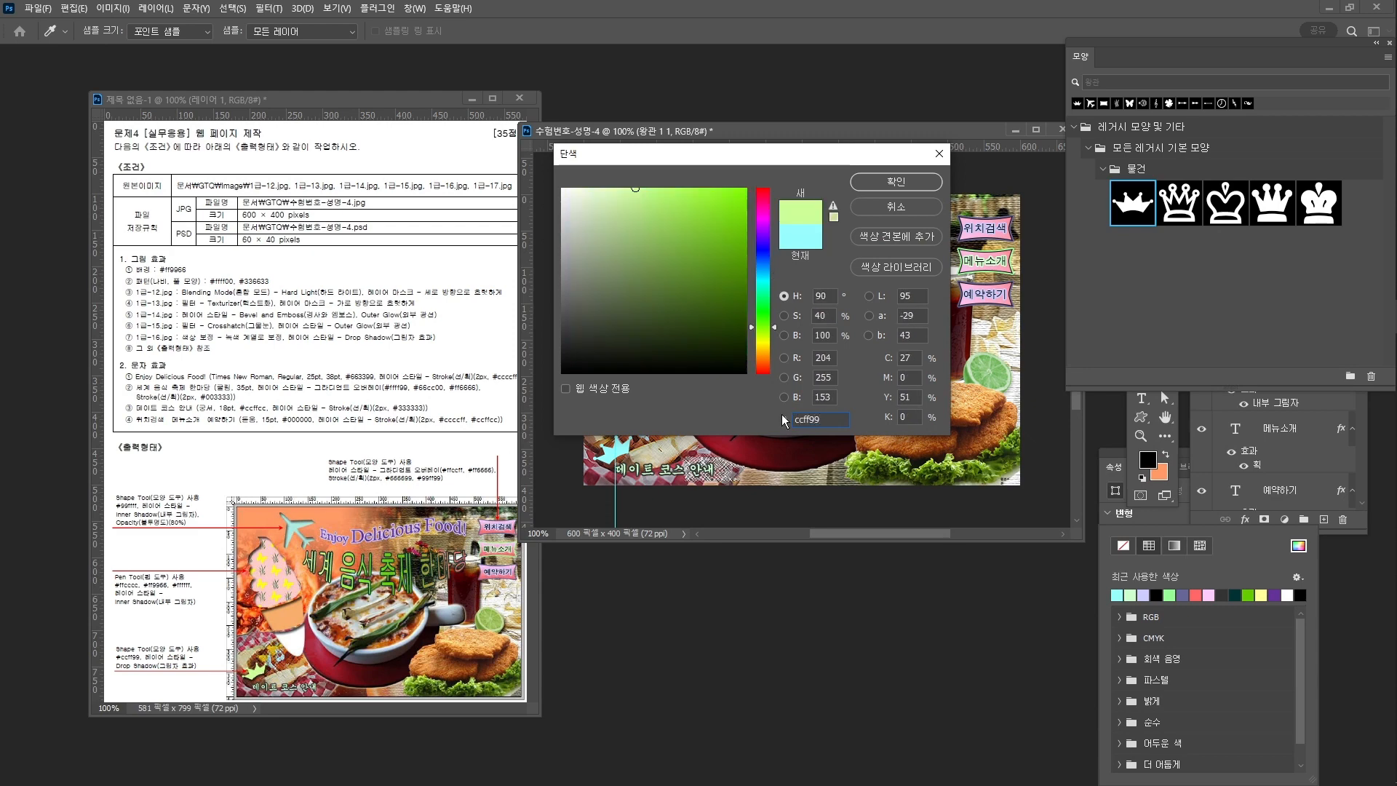
pyautogui.press('Return')
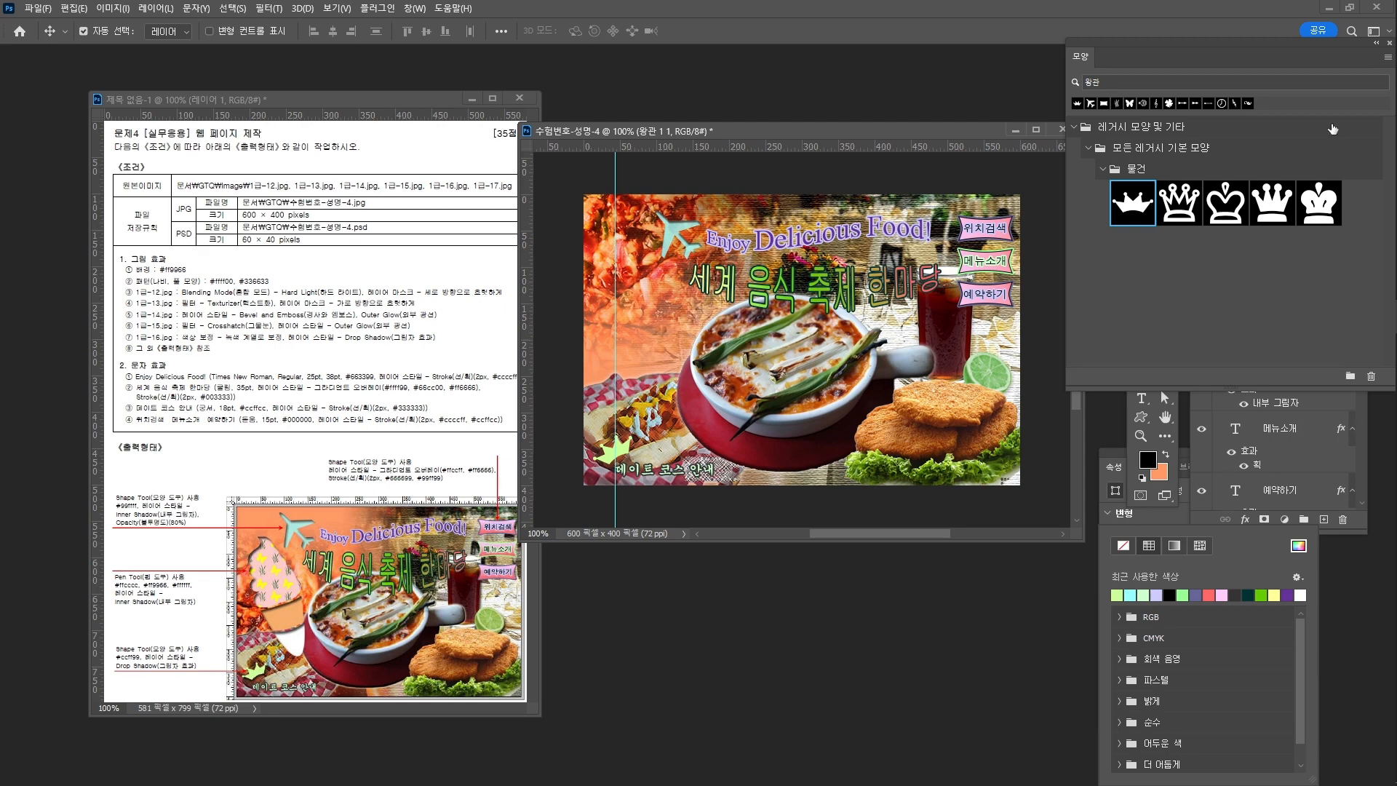
# Step: Add a Drop Shadow with its preset values to the crown layer and hide that layer's effects
pyautogui.click(1245, 519)
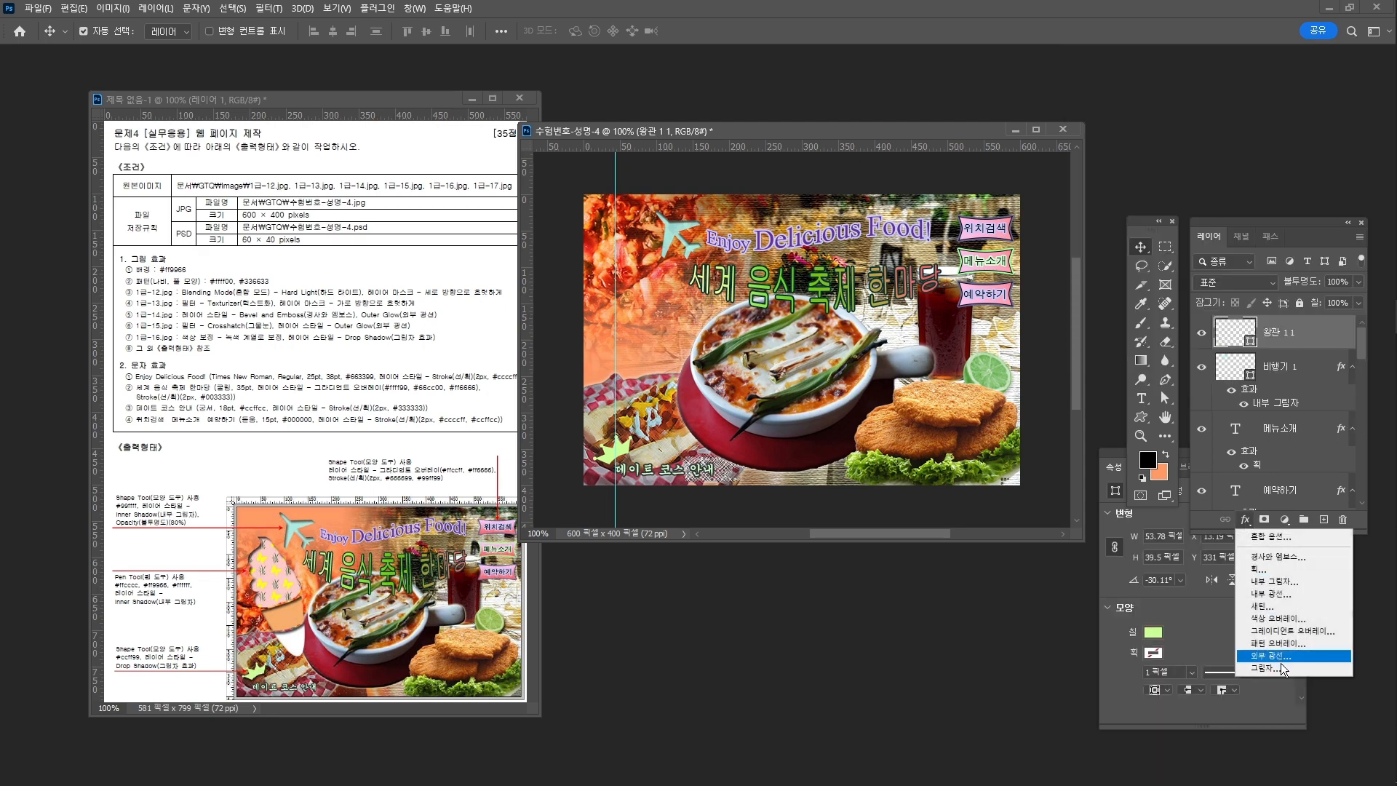
pyautogui.click(1281, 667)
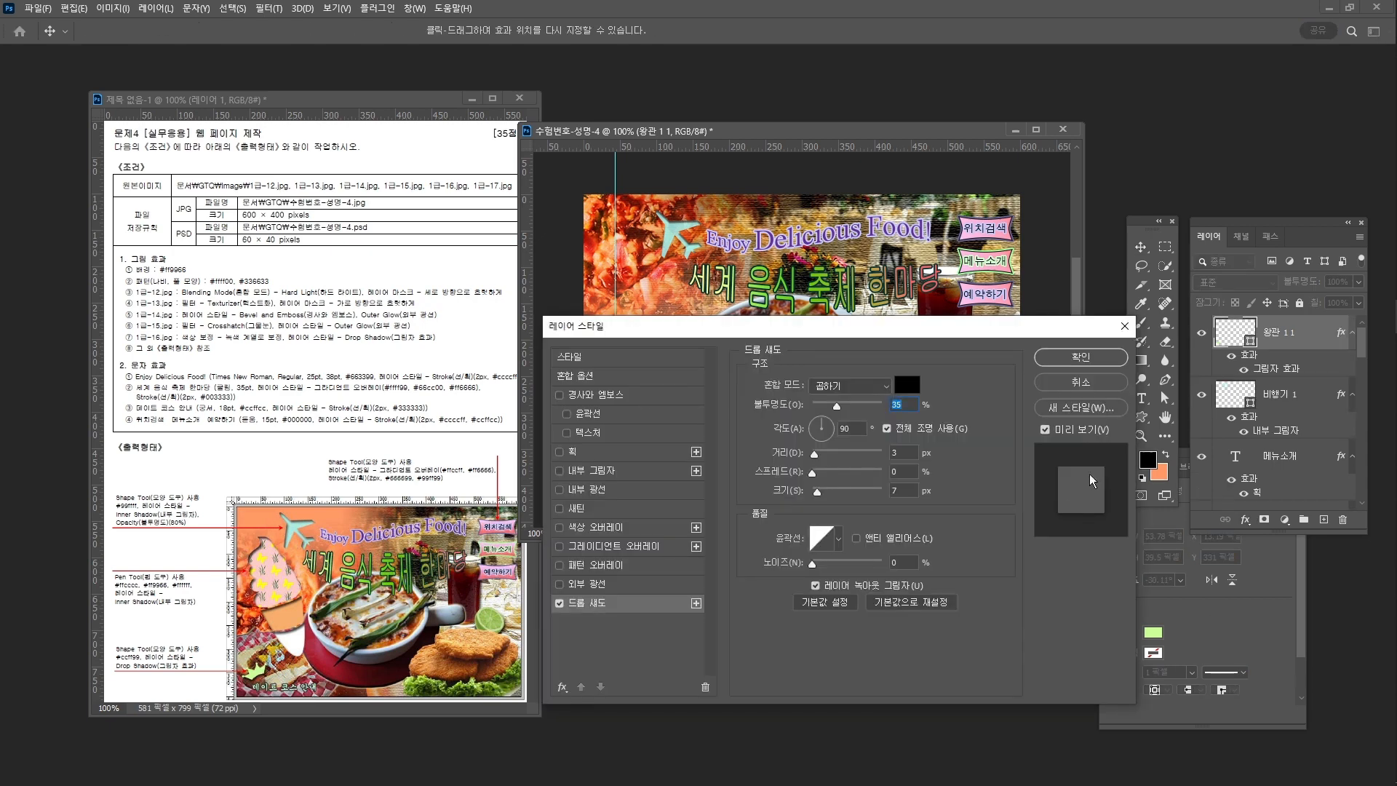
pyautogui.click(1119, 357)
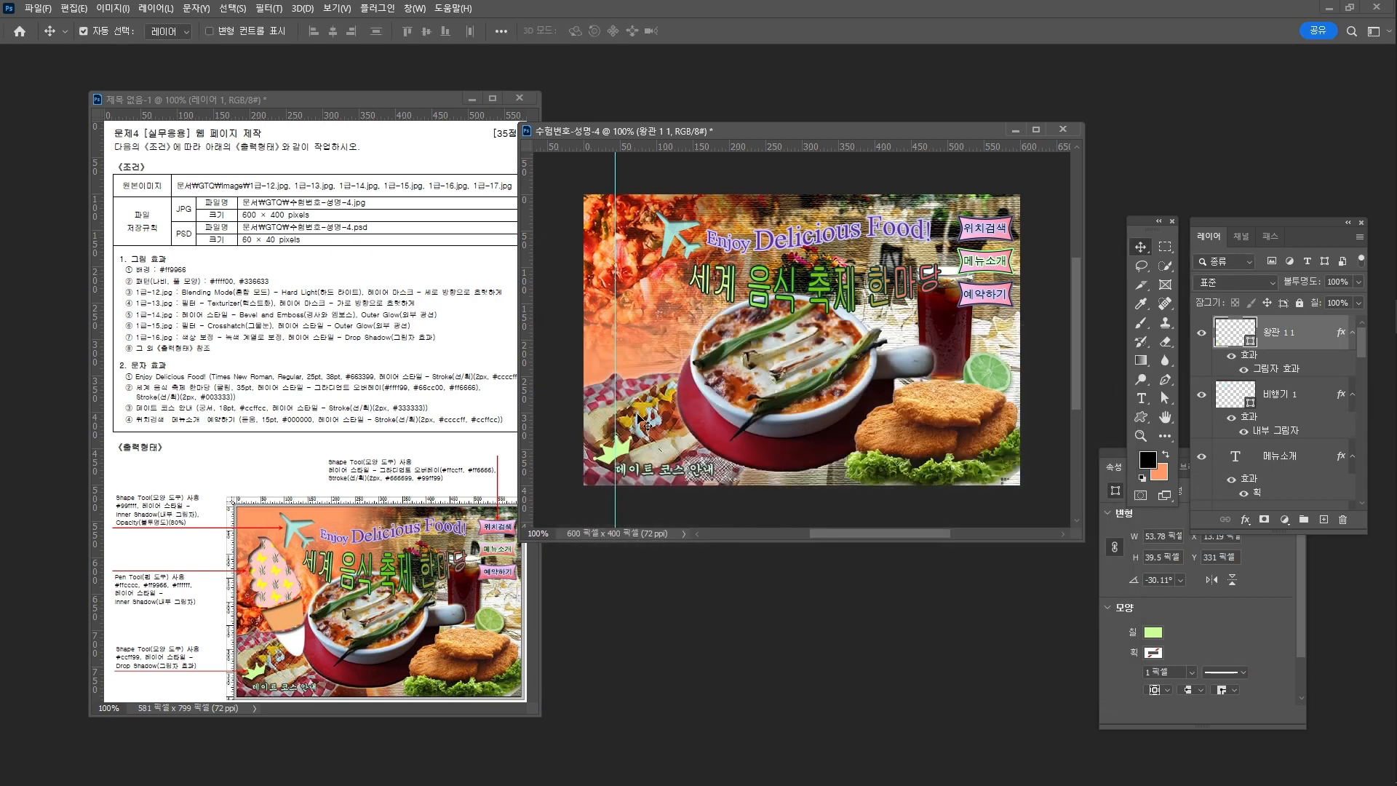
pyautogui.click(1230, 356)
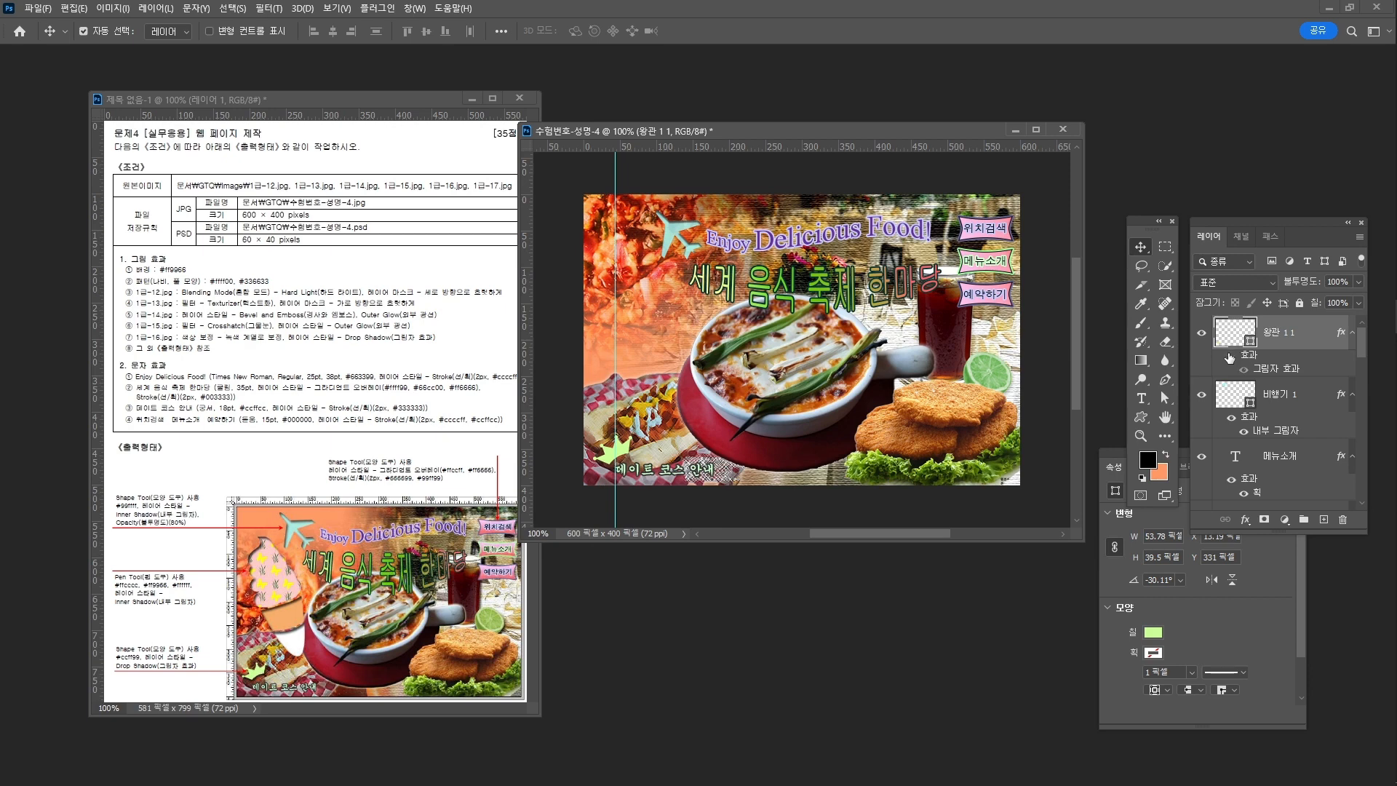
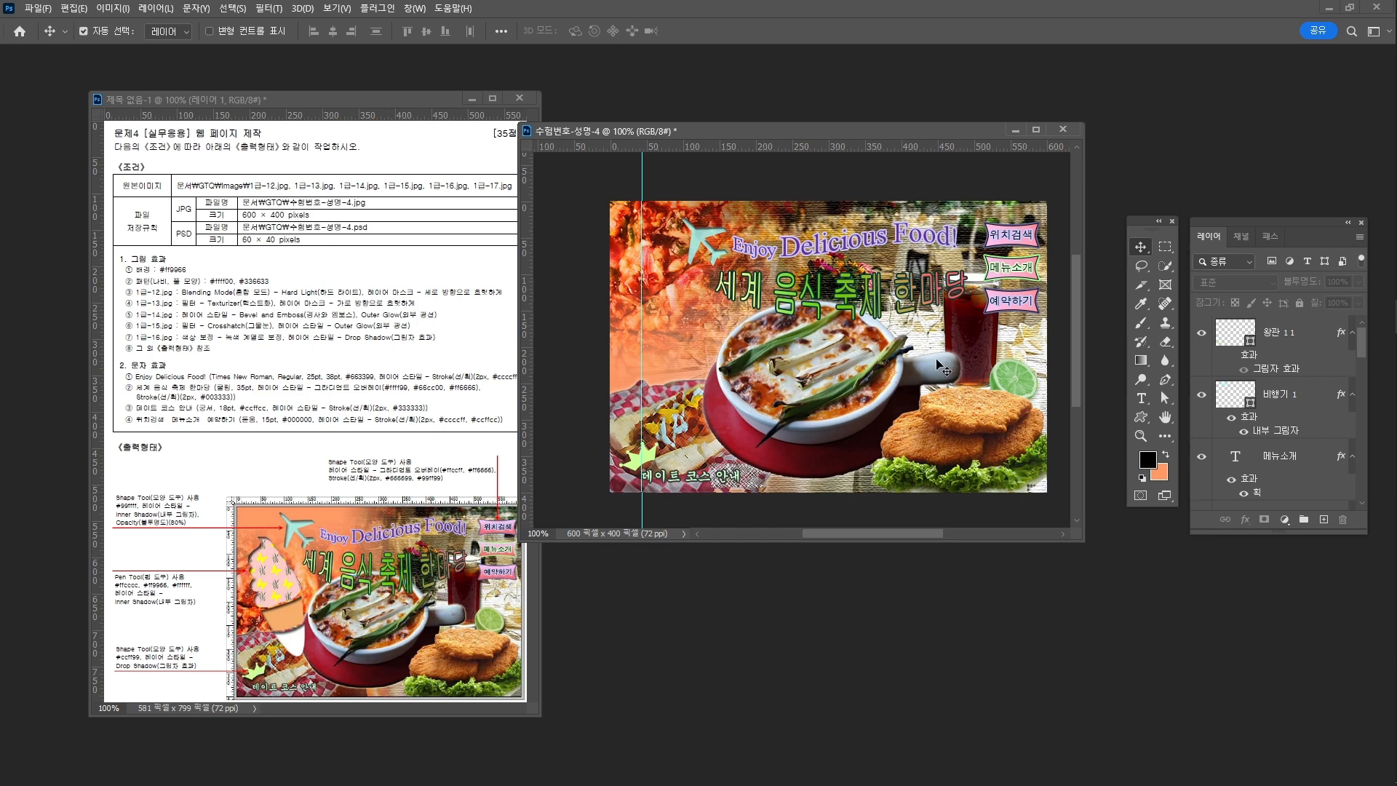
# Step: Start the ice cream outline with the Pen tool in Shape mode, drawing a first segment about 13 × 31 px below and left of the airplane
pyautogui.press('p')
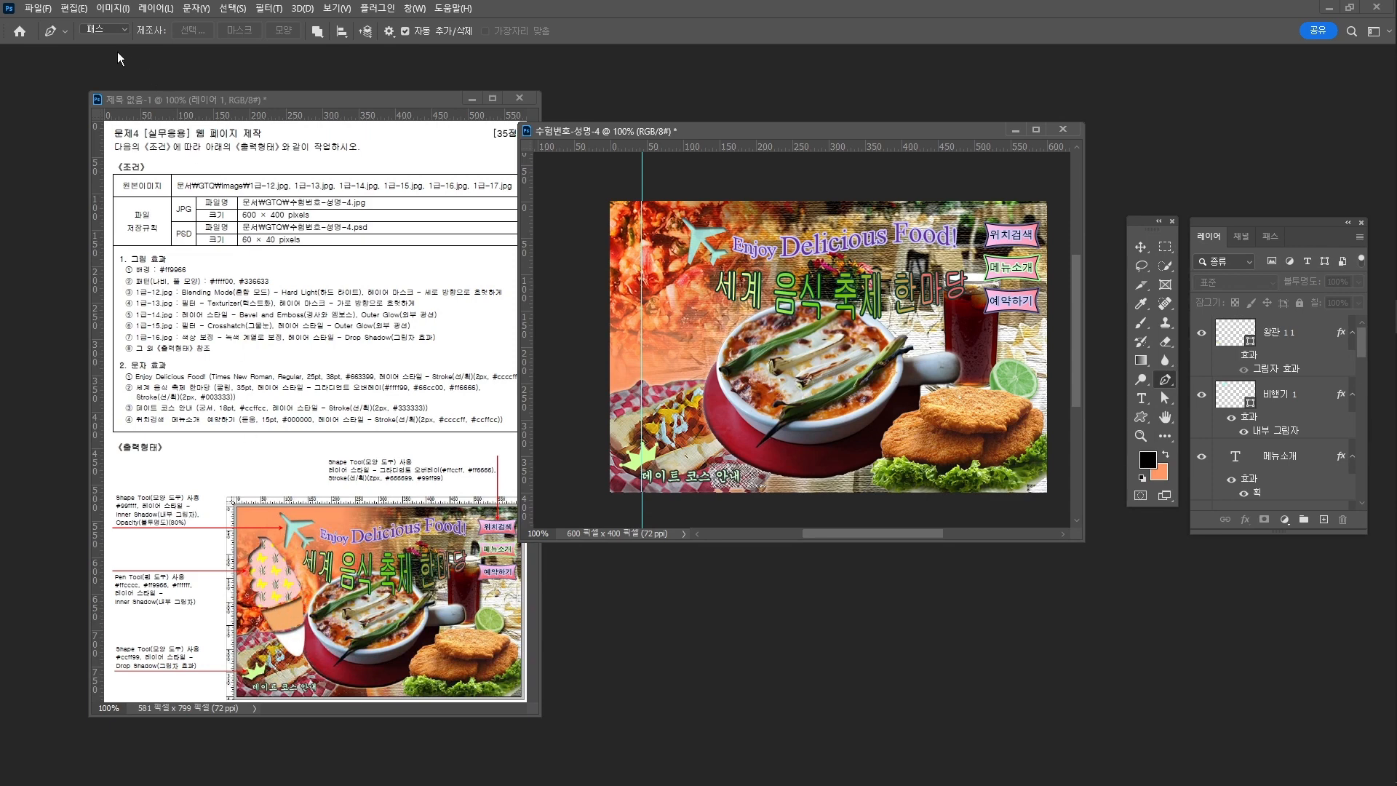
pyautogui.click(101, 29)
pyautogui.click(108, 42)
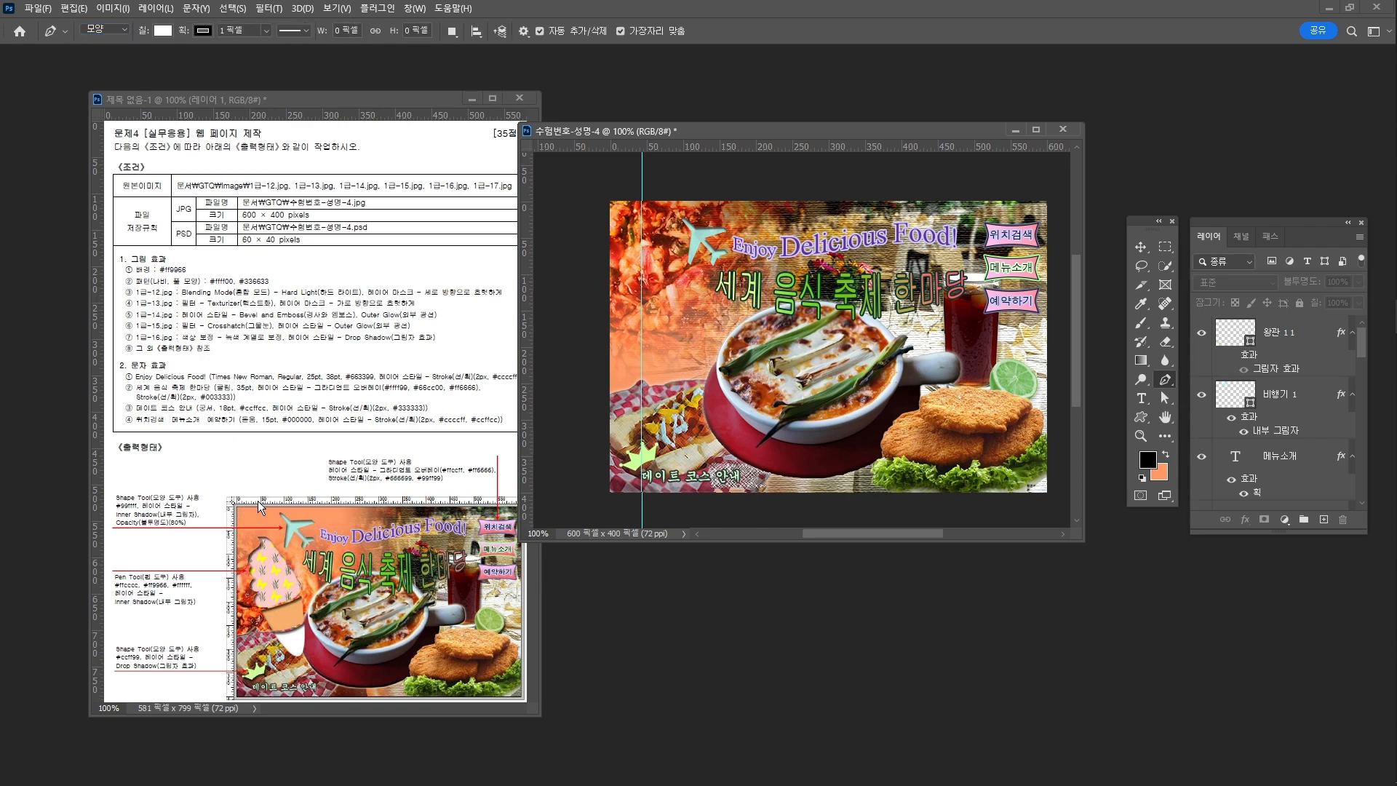
pyautogui.click(647, 251)
pyautogui.moveTo(653, 273); pyautogui.dragTo(655, 278)
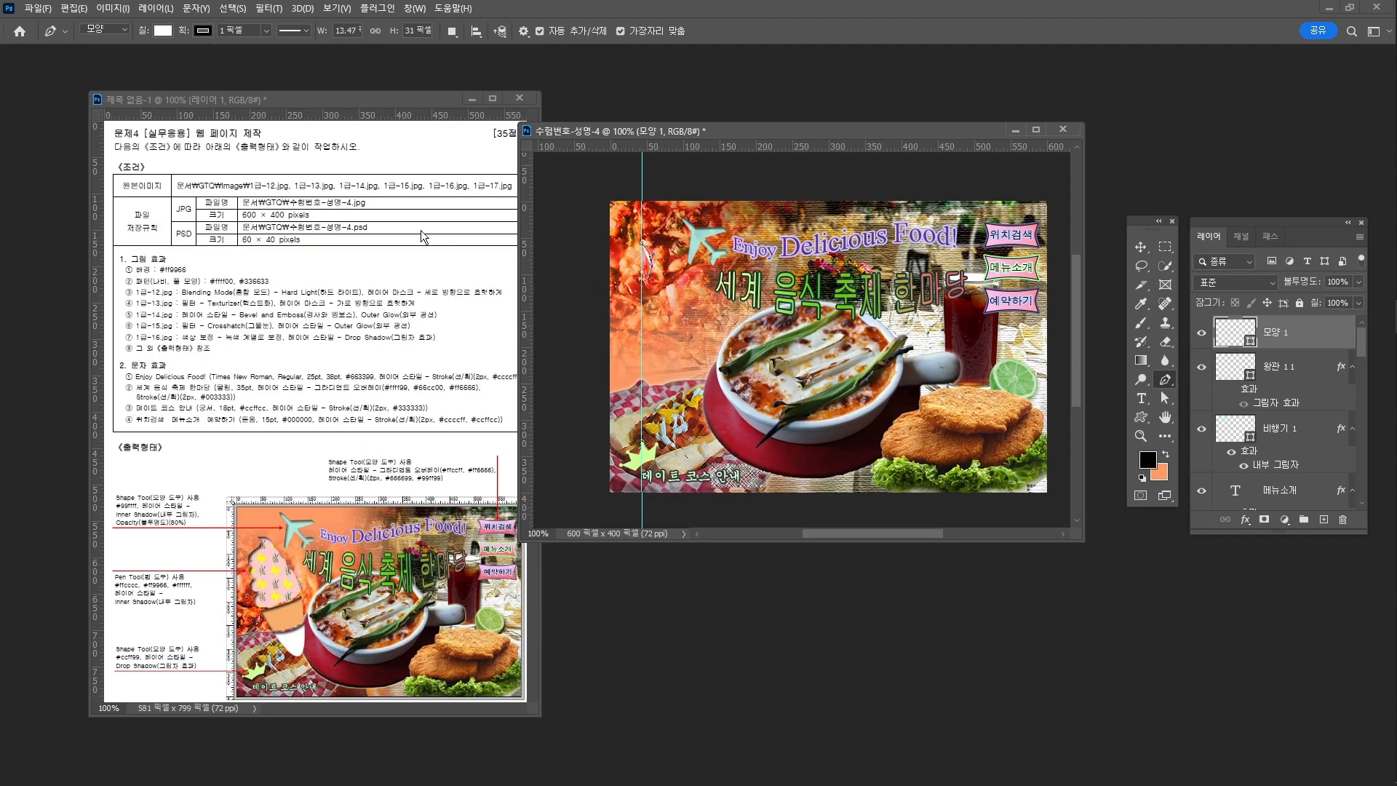
# Step: Set both the fill and the stroke of the started ice cream shape to none
pyautogui.click(163, 32)
pyautogui.click(75, 73)
pyautogui.click(206, 33)
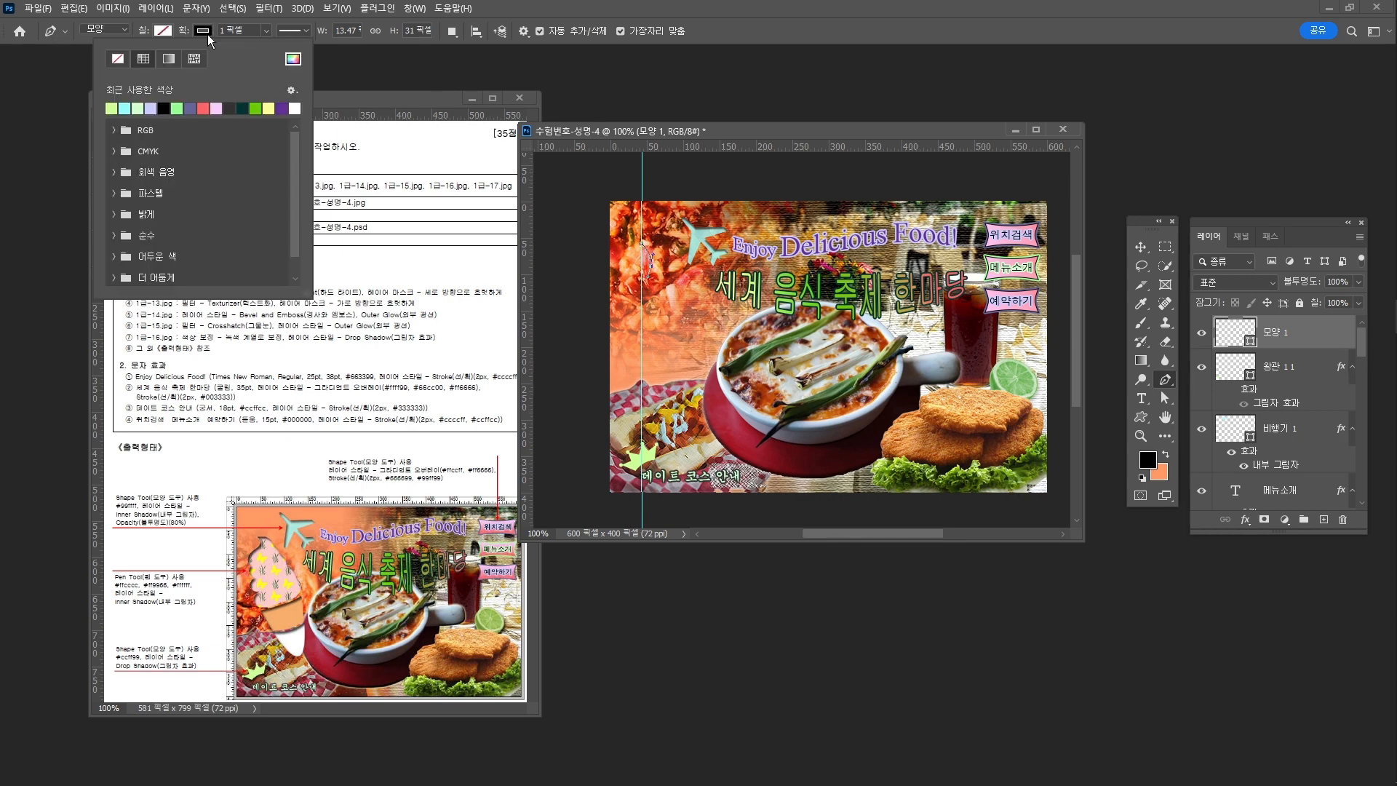
pyautogui.click(120, 61)
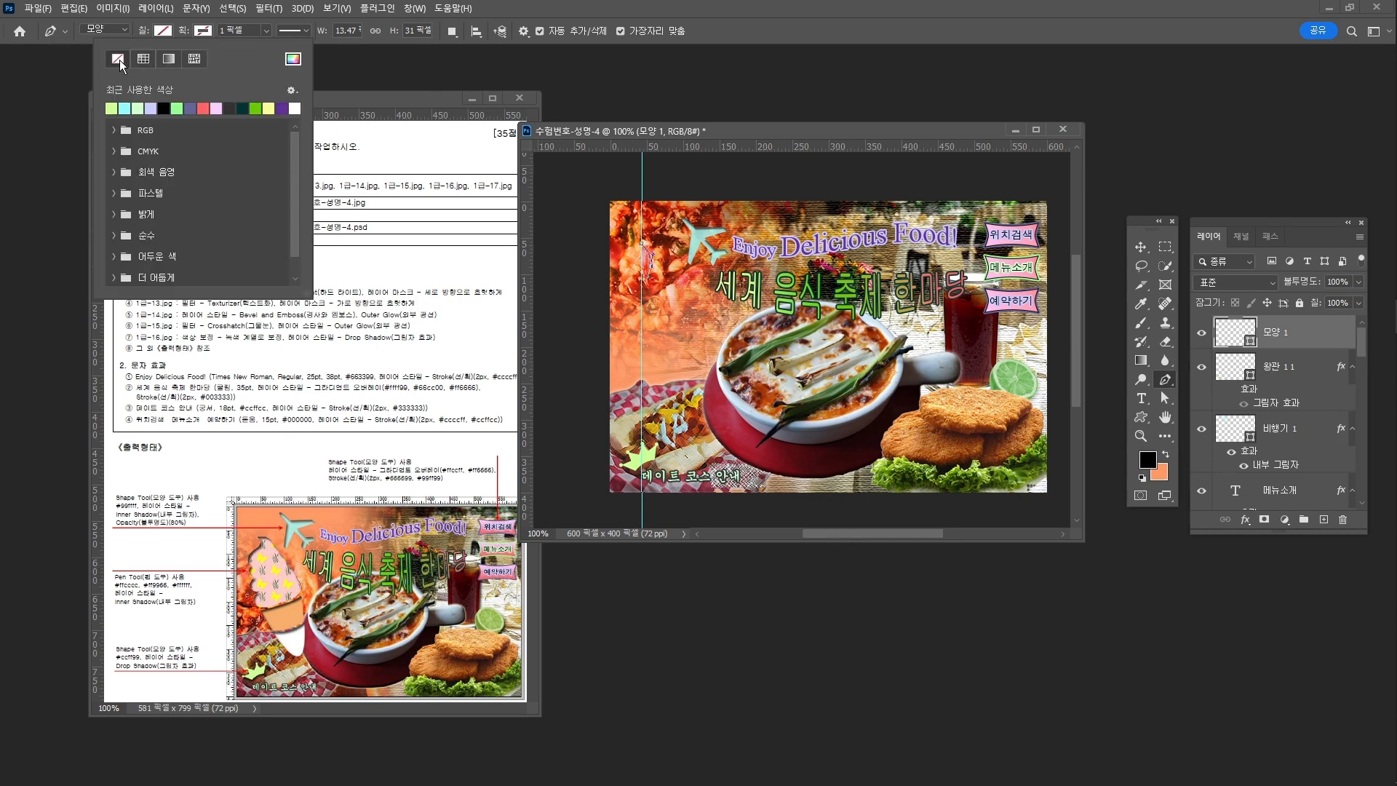
pyautogui.click(731, 7)
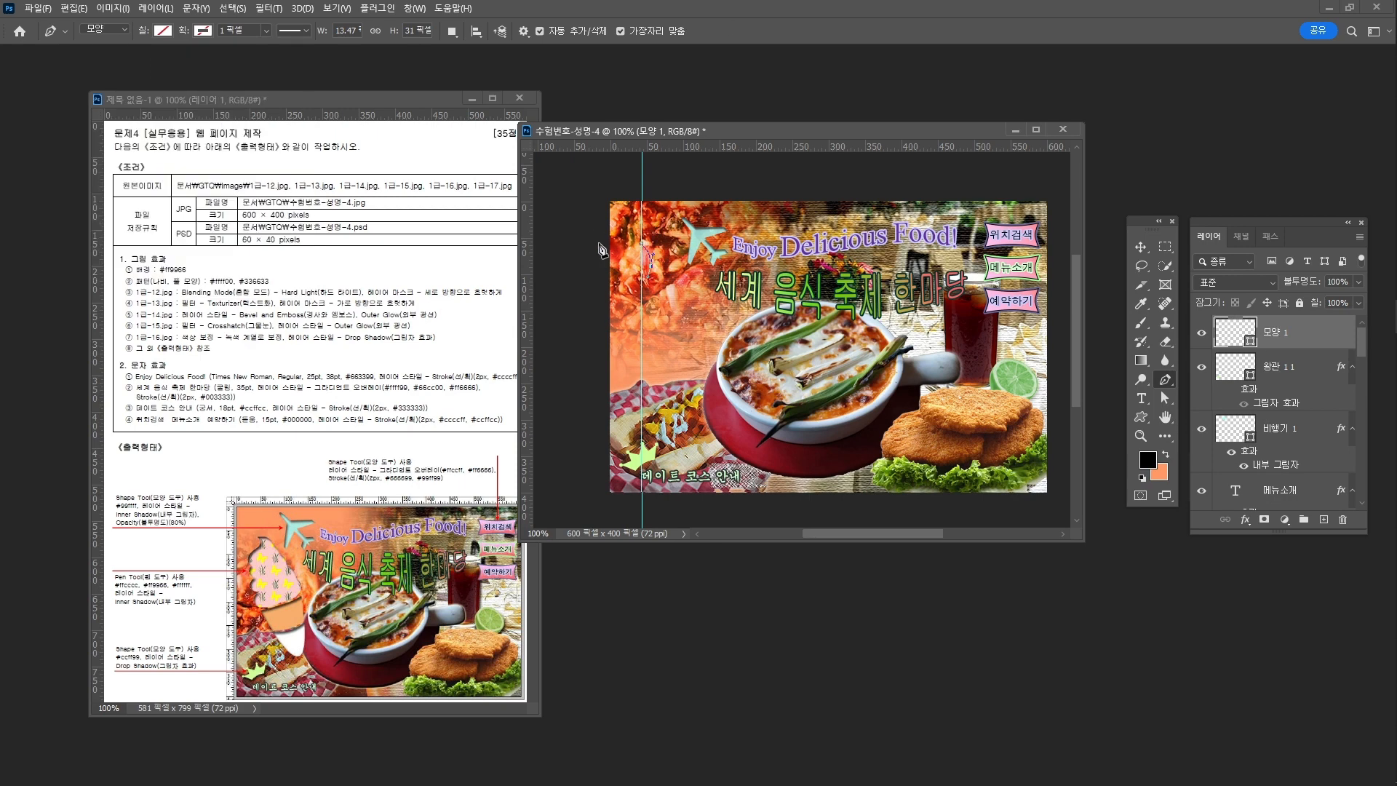
pyautogui.press('z')
pyautogui.click(650, 275)
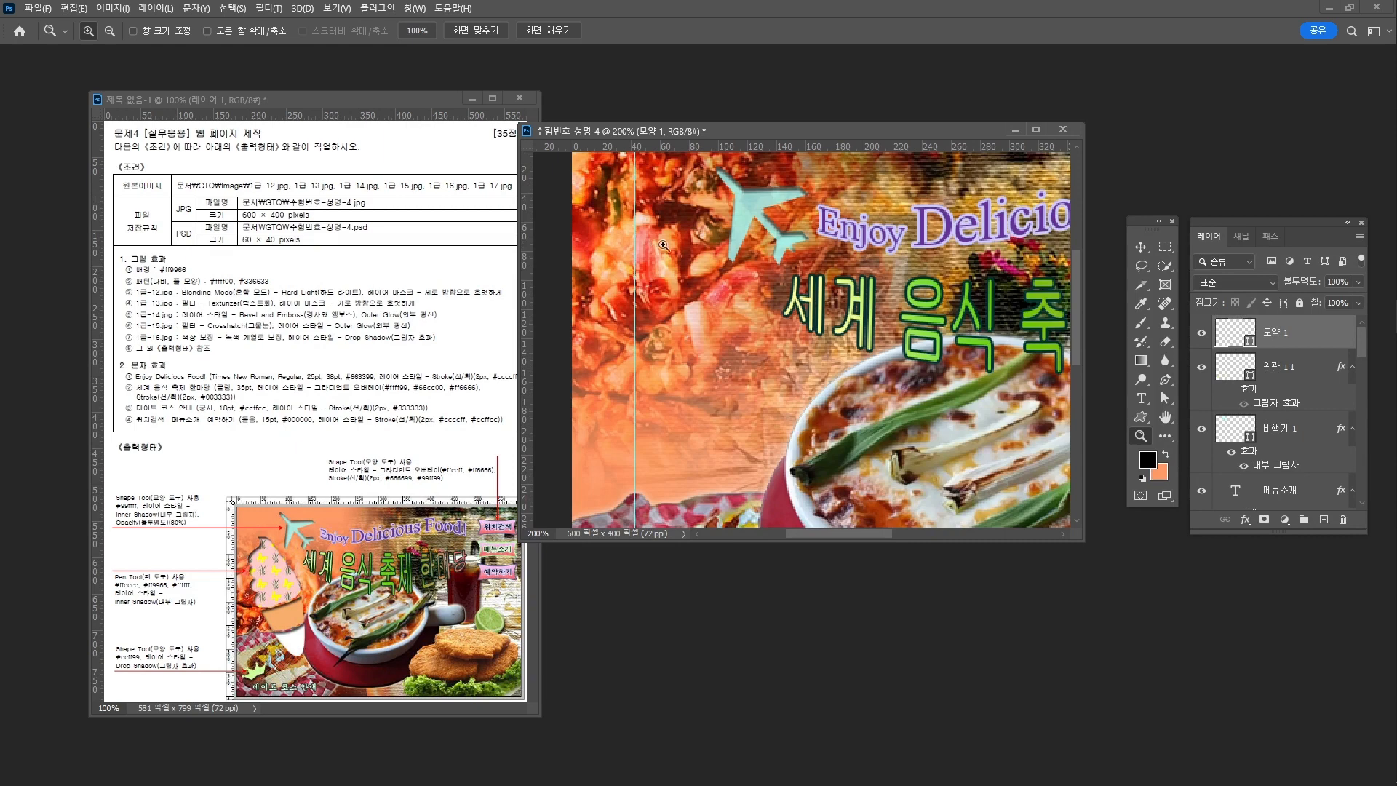
# Step: Extend the ice cream outline down its left side with curved scallops, to about 16 × 106 px
pyautogui.moveTo(681, 225); pyautogui.dragTo(702, 272)
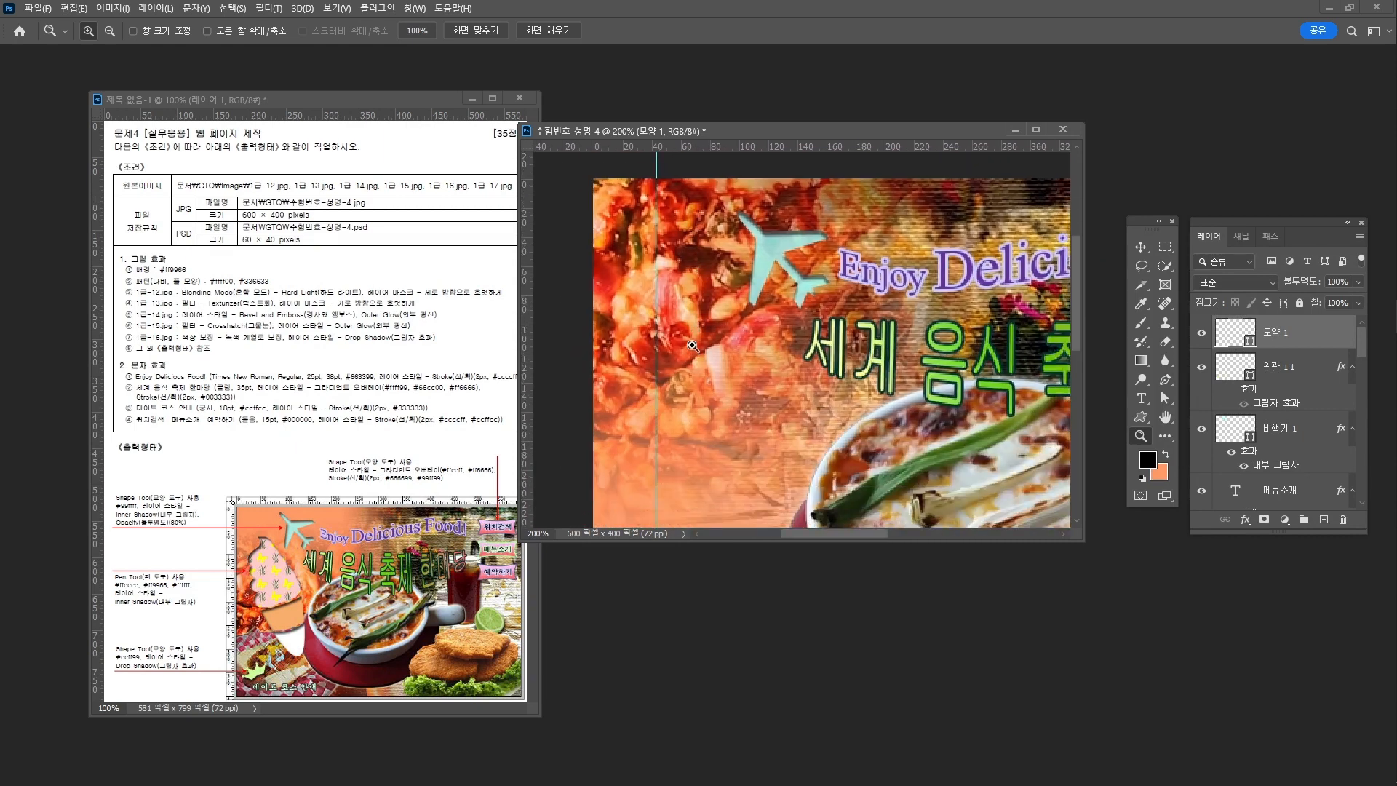
pyautogui.press('p')
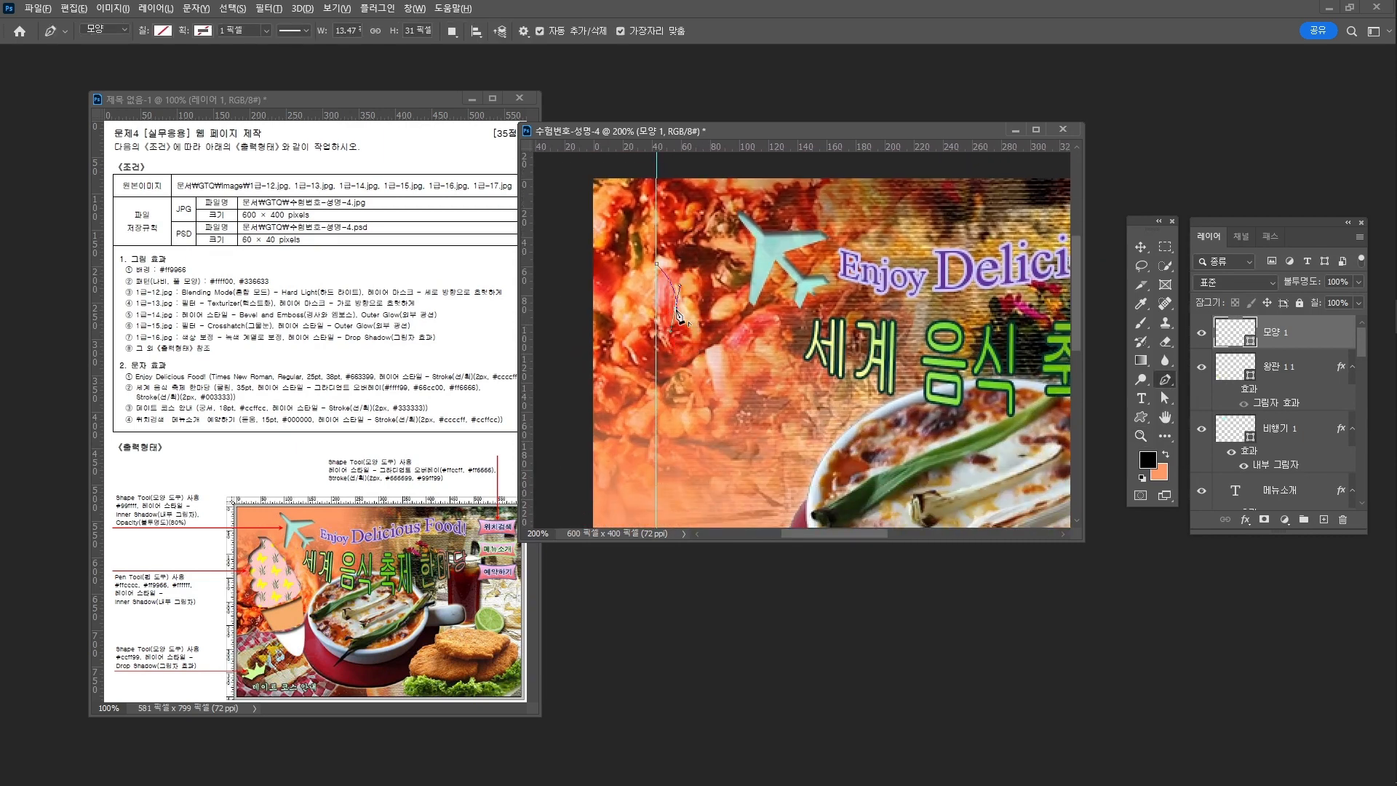
pyautogui.keyDown('alt'); pyautogui.click(676, 308); pyautogui.keyUp('alt')
pyautogui.moveTo(678, 355); pyautogui.dragTo(710, 377)
pyautogui.keyDown('alt'); pyautogui.click(679, 357); pyautogui.keyUp('alt')
pyautogui.keyDown('alt'); pyautogui.click(690, 355); pyautogui.keyUp('alt')
pyautogui.keyDown('alt'); pyautogui.click(692, 355); pyautogui.keyUp('alt')
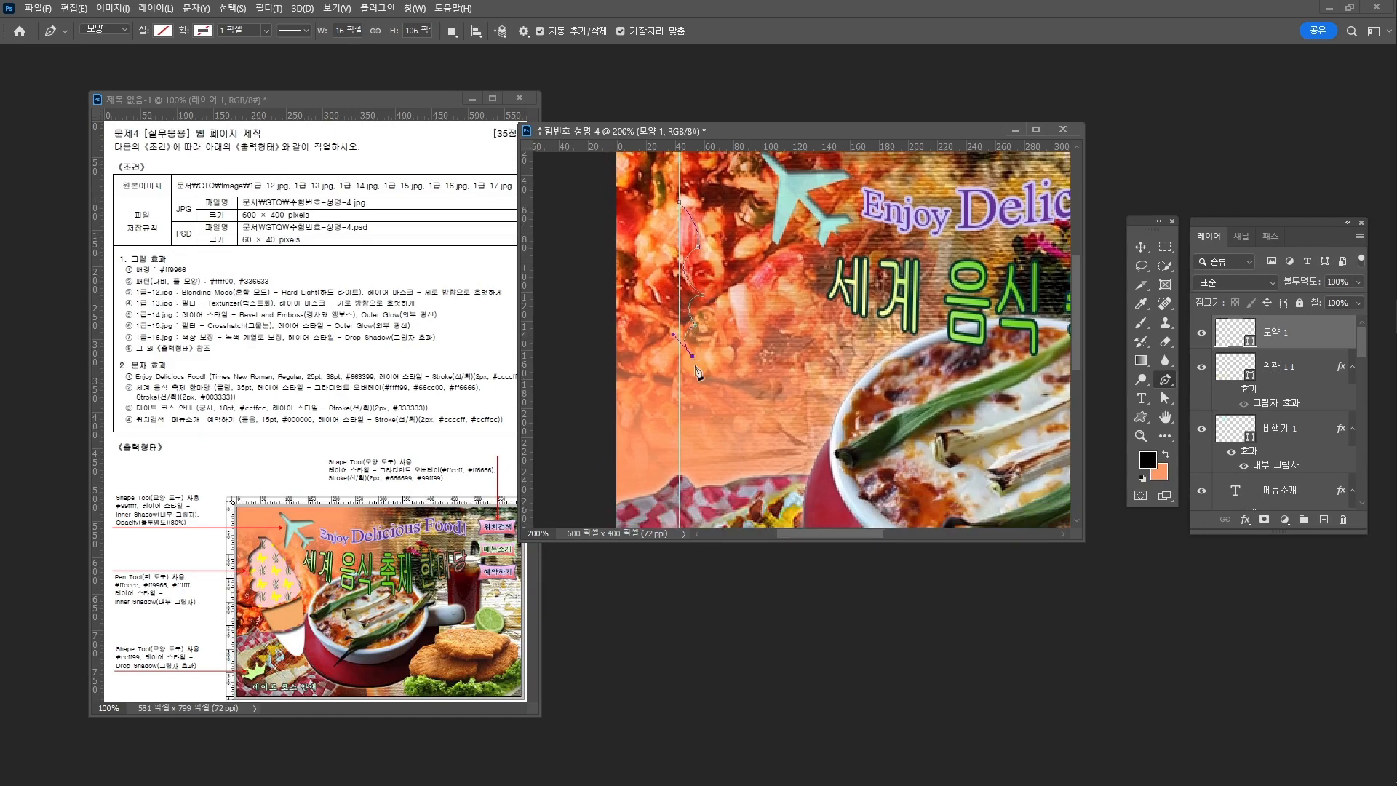
# Step: Complete the ice cream outline around its bottom and scalloped right side and close it at the tip, about 100 × 138 px
pyautogui.moveTo(693, 399); pyautogui.dragTo(732, 417)
pyautogui.click(693, 399)
pyautogui.moveTo(821, 348); pyautogui.dragTo(830, 285)
pyautogui.scroll(2, 771, 324)
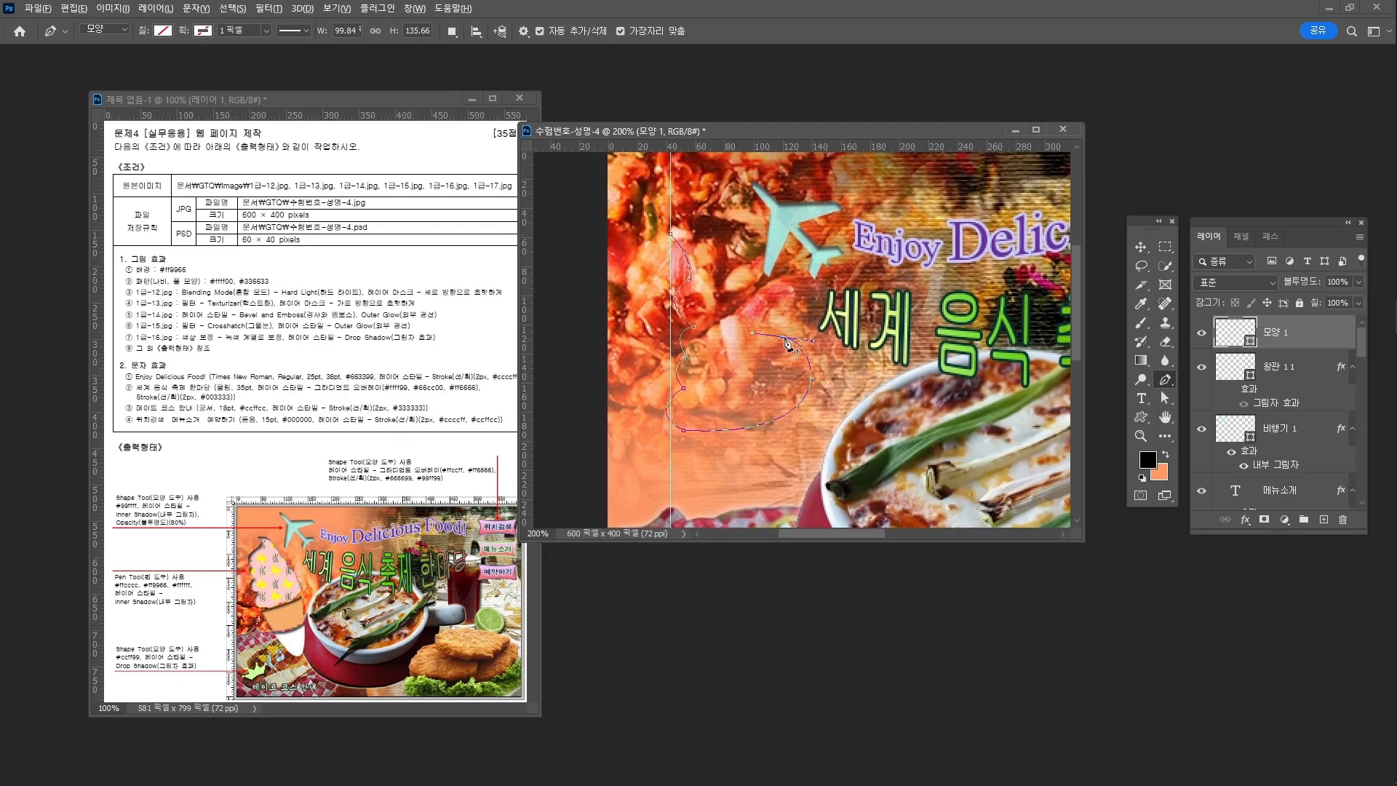
pyautogui.moveTo(759, 298); pyautogui.dragTo(717, 264)
pyautogui.keyDown('alt'); pyautogui.click(757, 296); pyautogui.keyUp('alt')
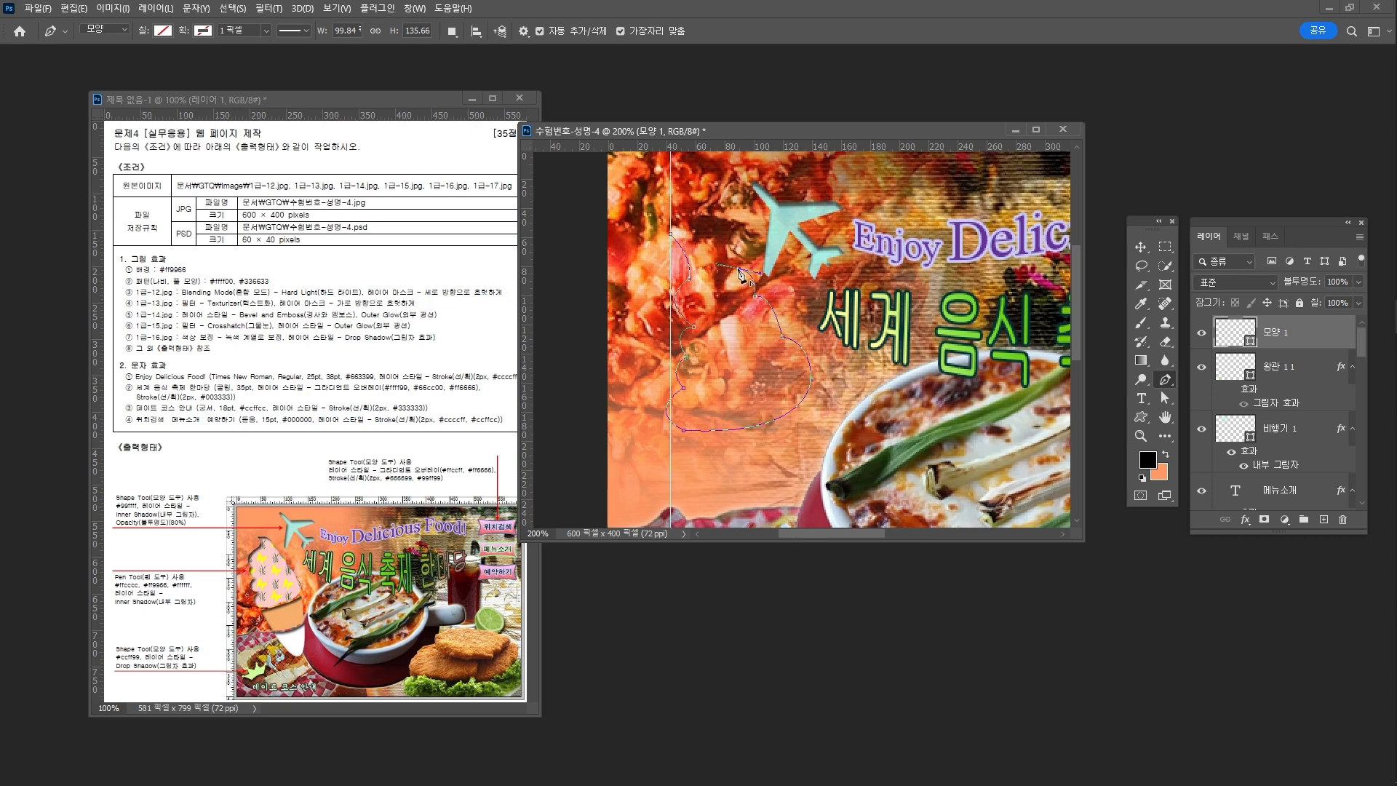
pyautogui.keyDown('alt'); pyautogui.click(739, 269); pyautogui.keyUp('alt')
pyautogui.moveTo(671, 235); pyautogui.dragTo(719, 254)
# Step: Refine the curves near the upper left of the ice cream outline with the Direct Selection tool
pyautogui.press('a')
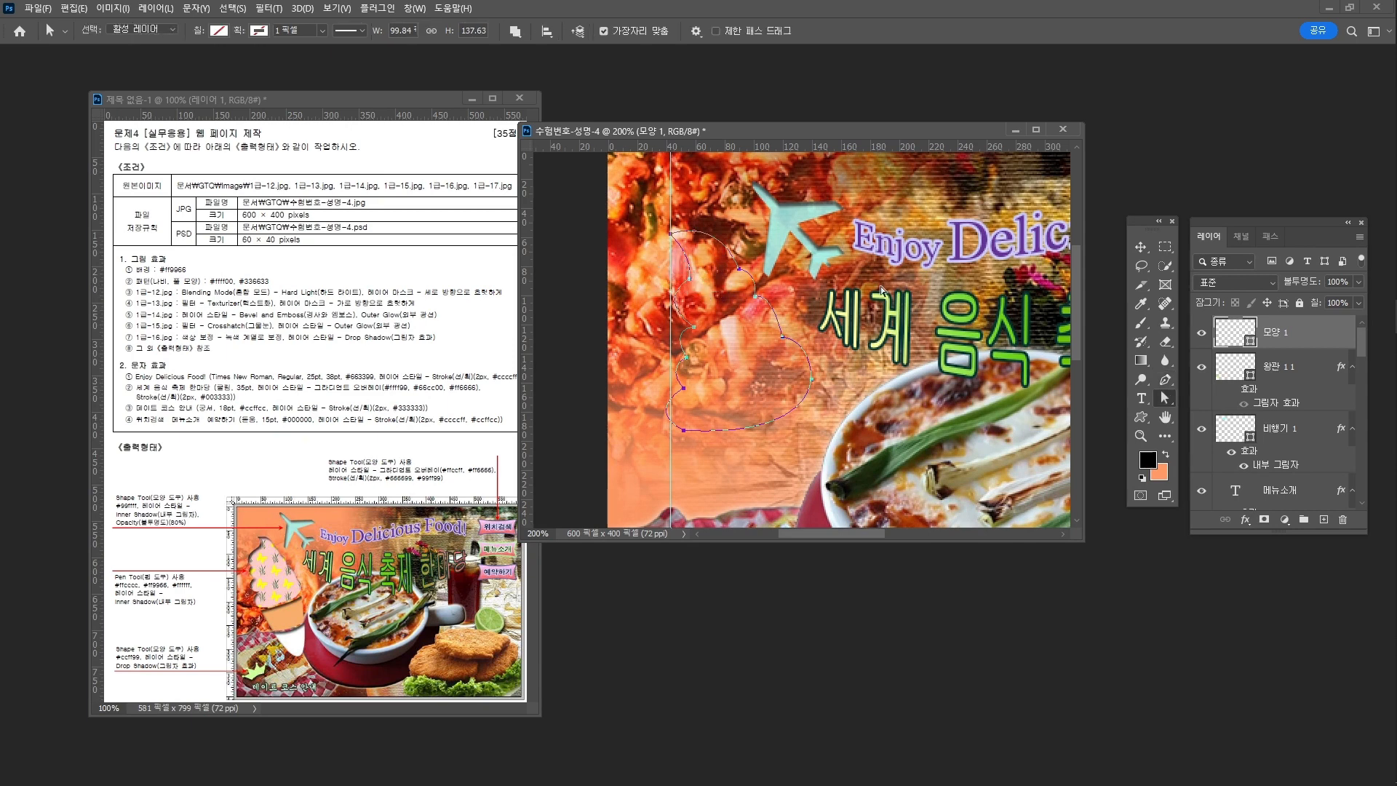
pyautogui.rightClick(1163, 398)
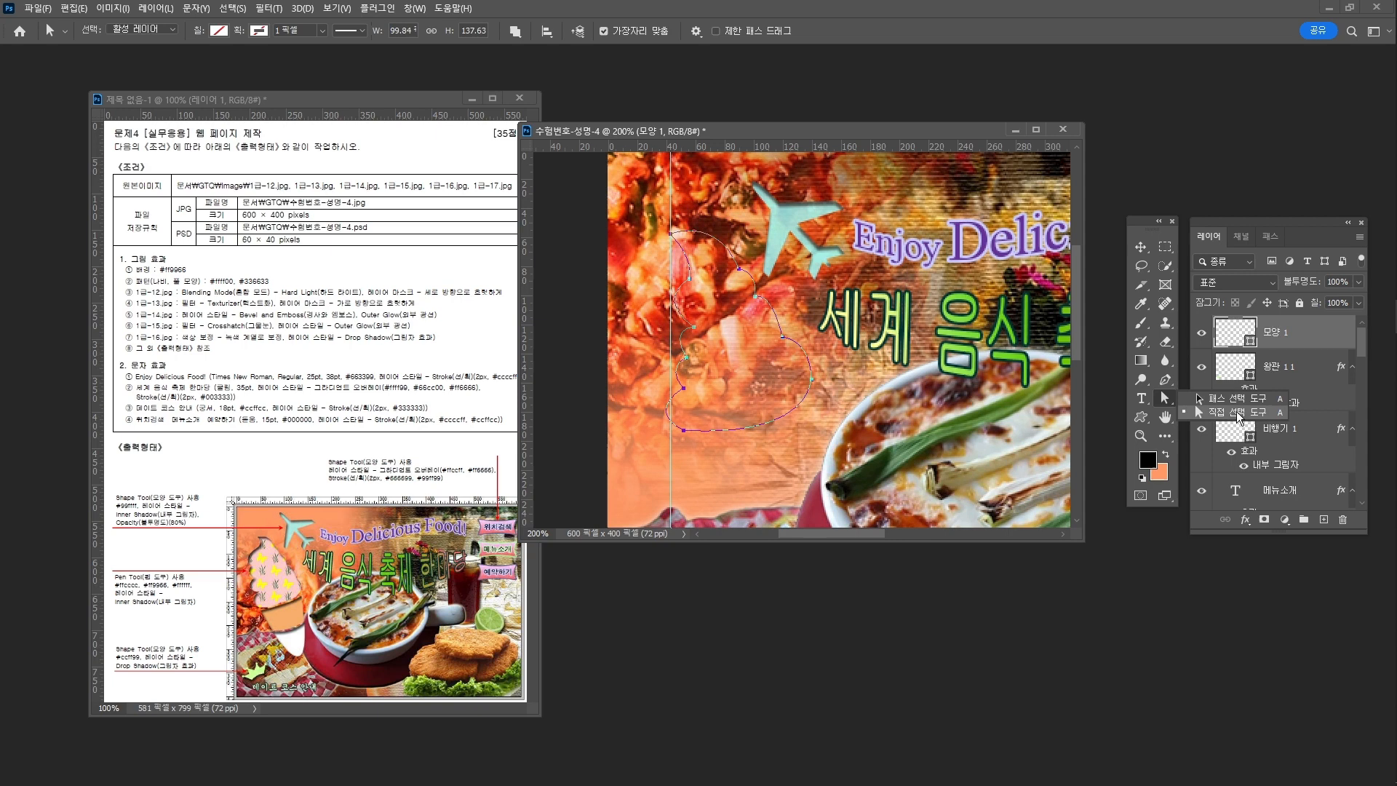
pyautogui.click(1218, 415)
pyautogui.click(699, 268)
pyautogui.click(690, 280)
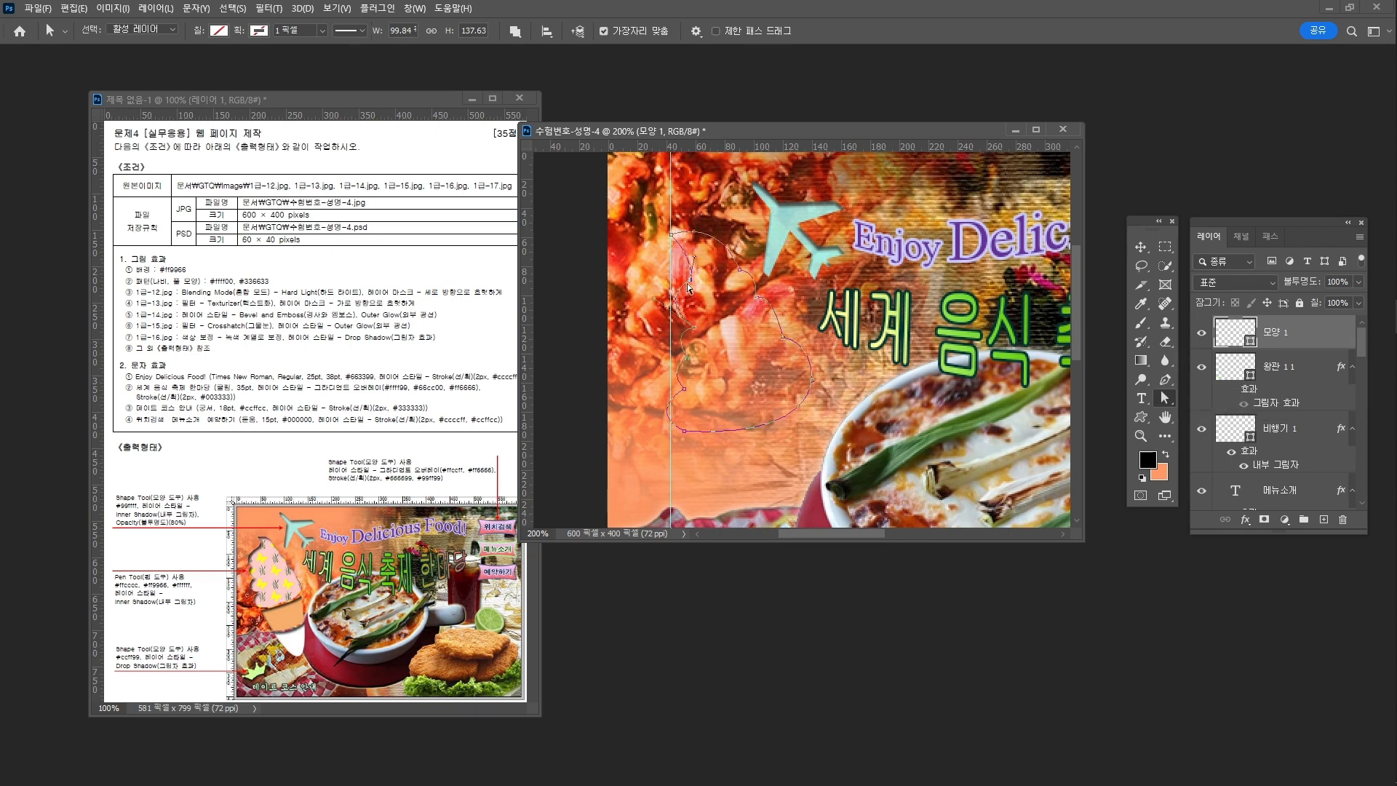
pyautogui.moveTo(692, 281); pyautogui.dragTo(683, 270)
pyautogui.moveTo(689, 246); pyautogui.dragTo(716, 250)
pyautogui.moveTo(786, 410); pyautogui.dragTo(776, 374)
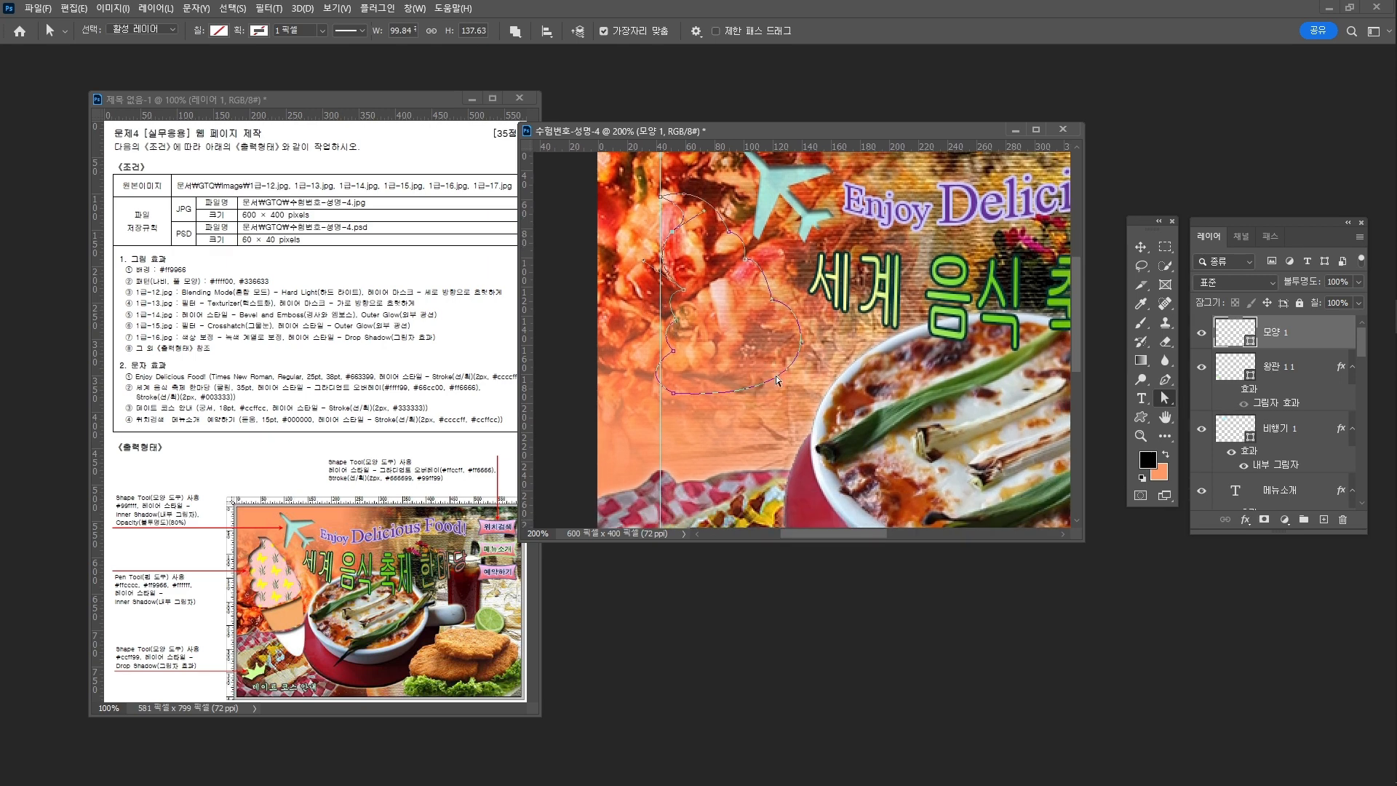
# Step: Draw the cone's upper section below the ice cream as a separate pen shape with a curved top edge, about 80 × 51 px
pyautogui.press('p')
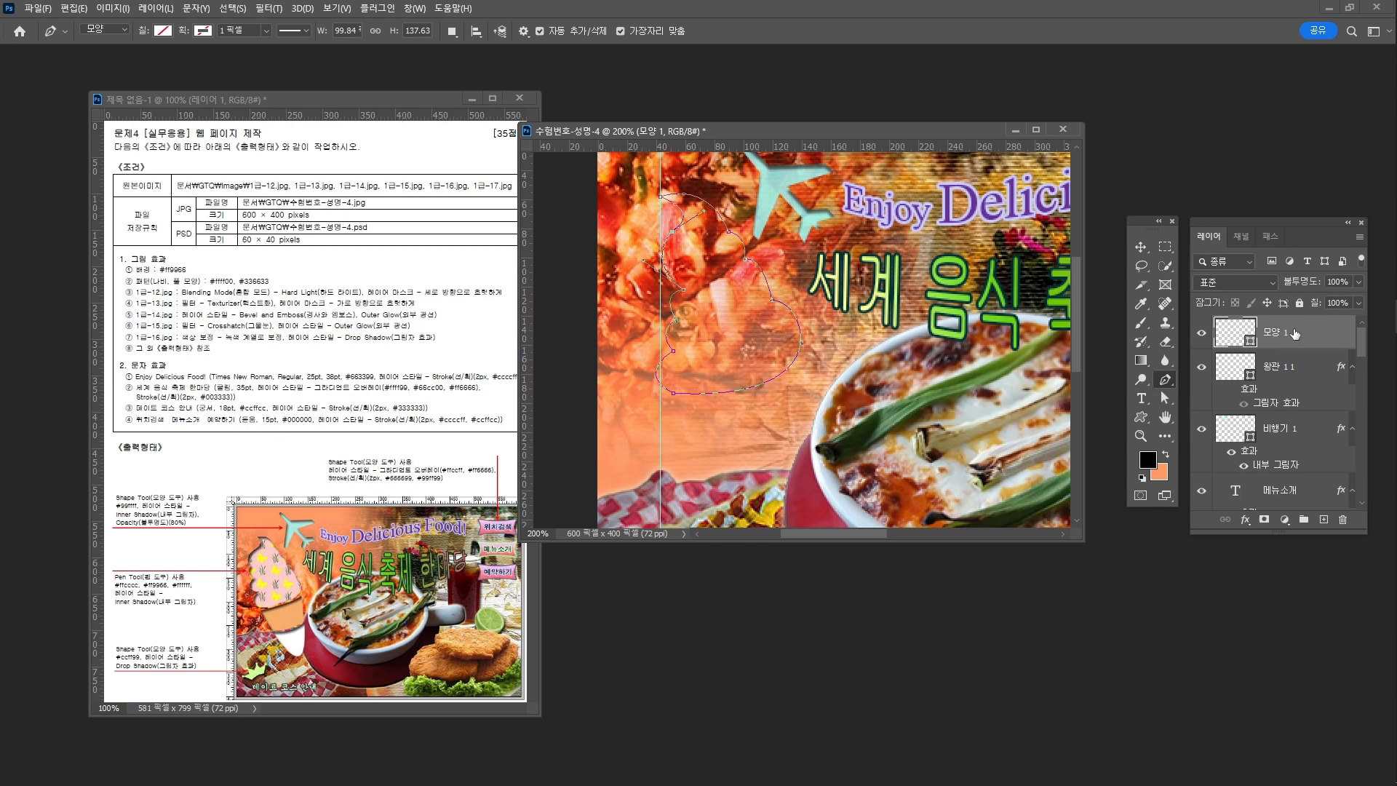
pyautogui.scroll(-1, 735, 404)
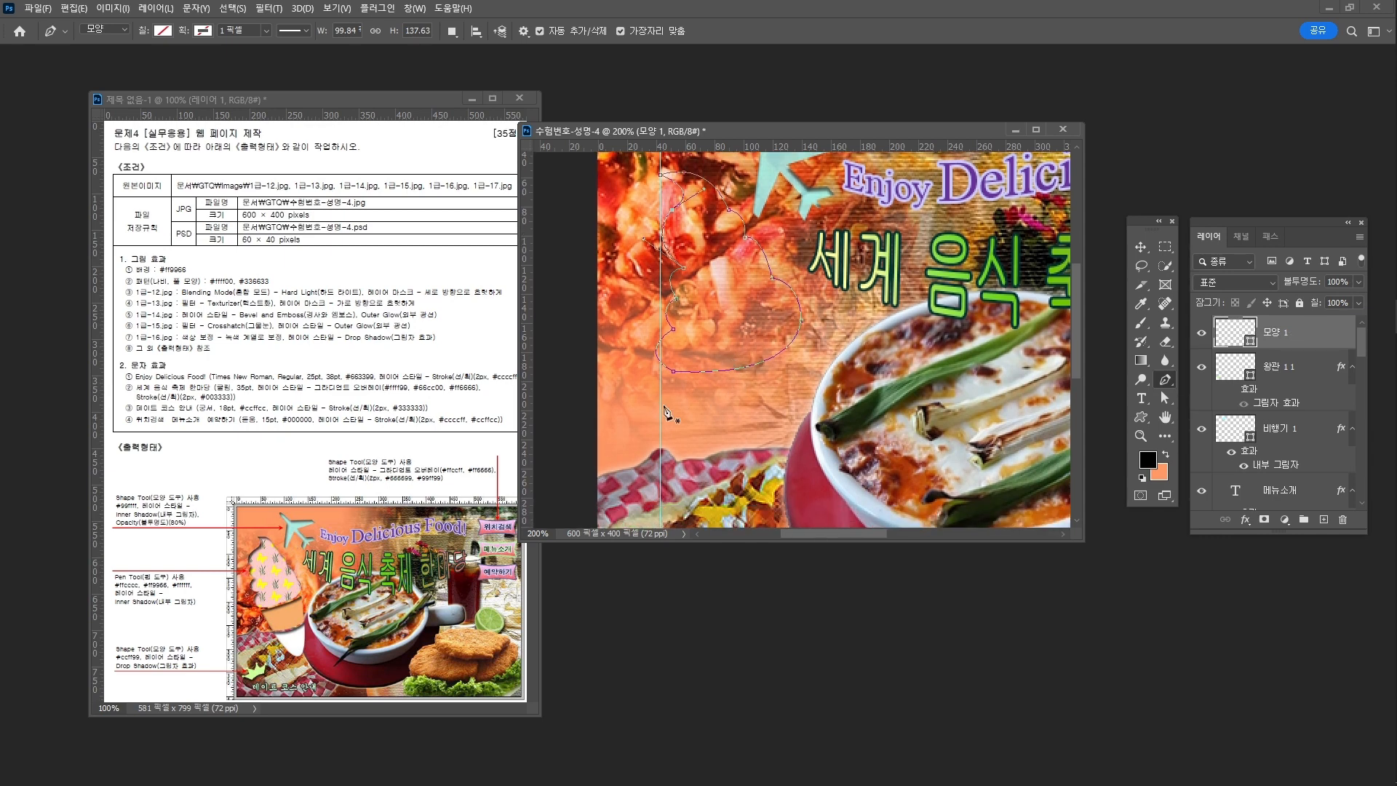
pyautogui.click(678, 384)
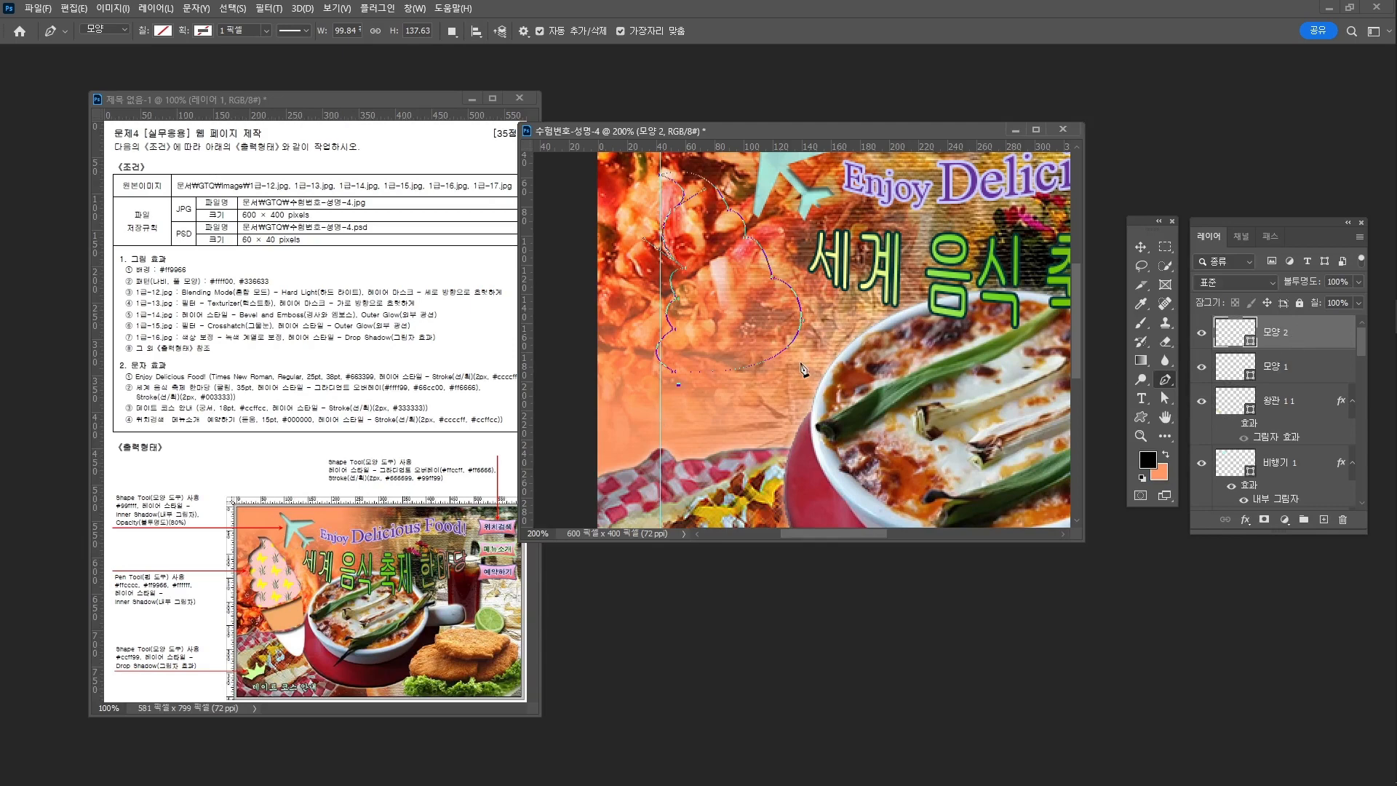
pyautogui.moveTo(795, 355); pyautogui.dragTo(838, 320)
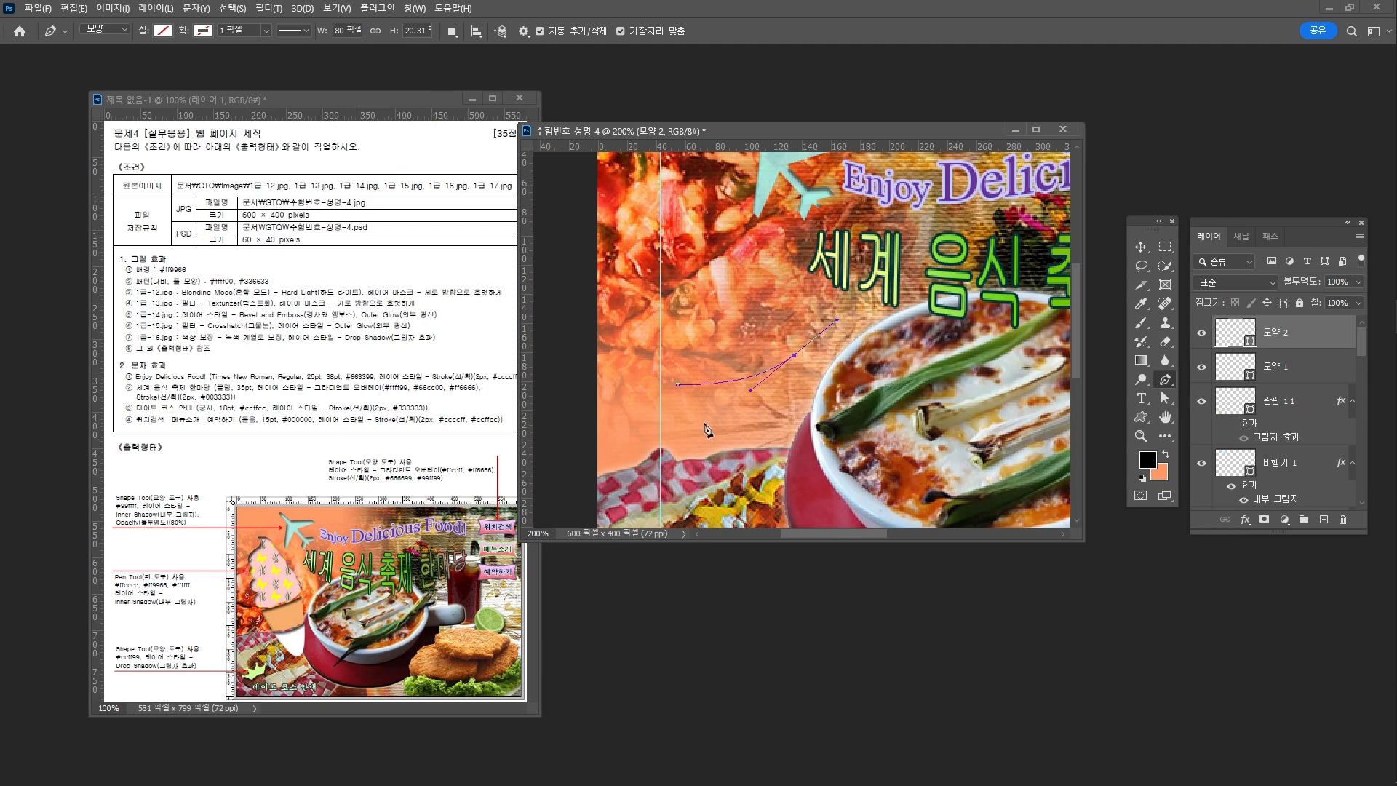
pyautogui.click(795, 356)
pyautogui.click(792, 414)
pyautogui.click(702, 429)
pyautogui.click(678, 385)
pyautogui.moveTo(805, 363); pyautogui.dragTo(792, 328)
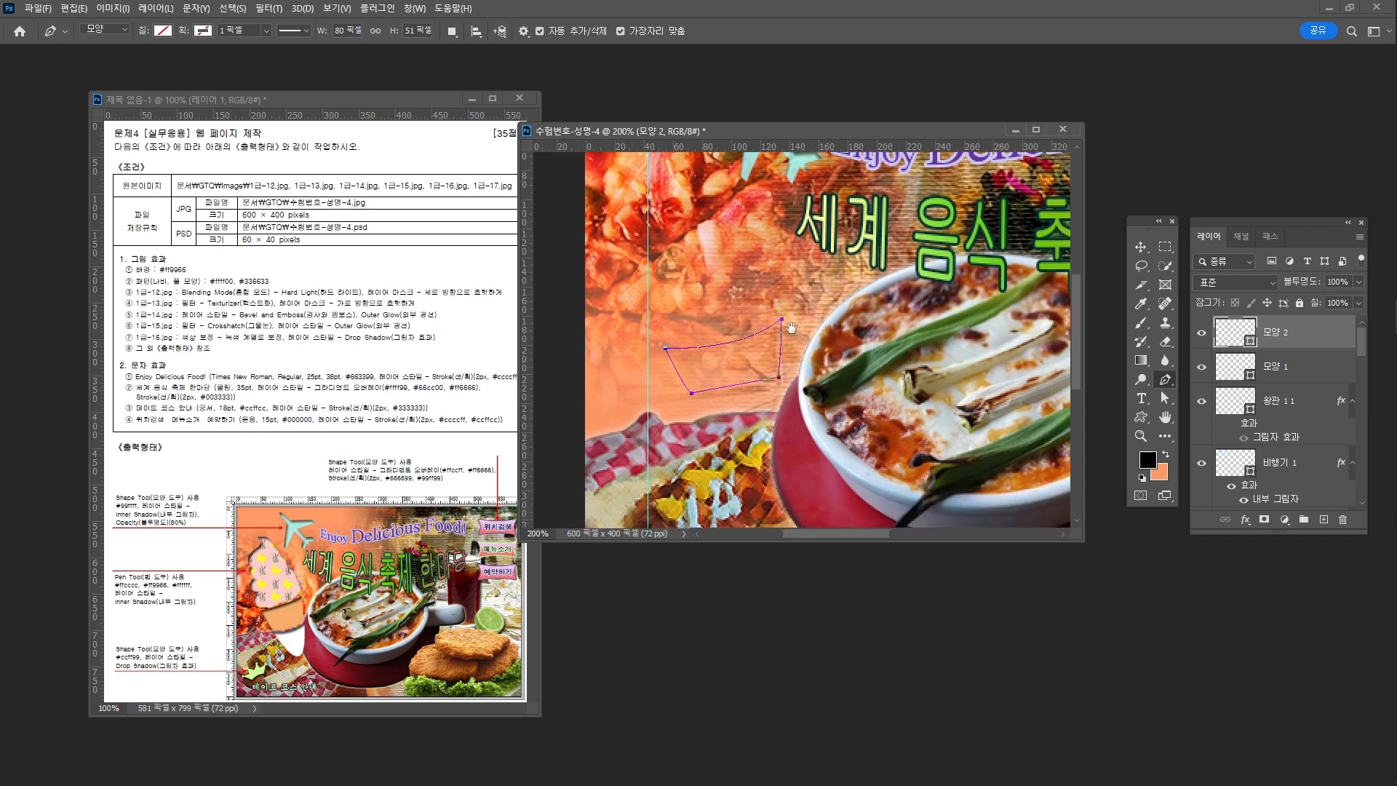
# Step: Draw the cone's lower tip as another pen shape with a rounded bottom, about 55 × 59 px, below the upper section
pyautogui.click(695, 404)
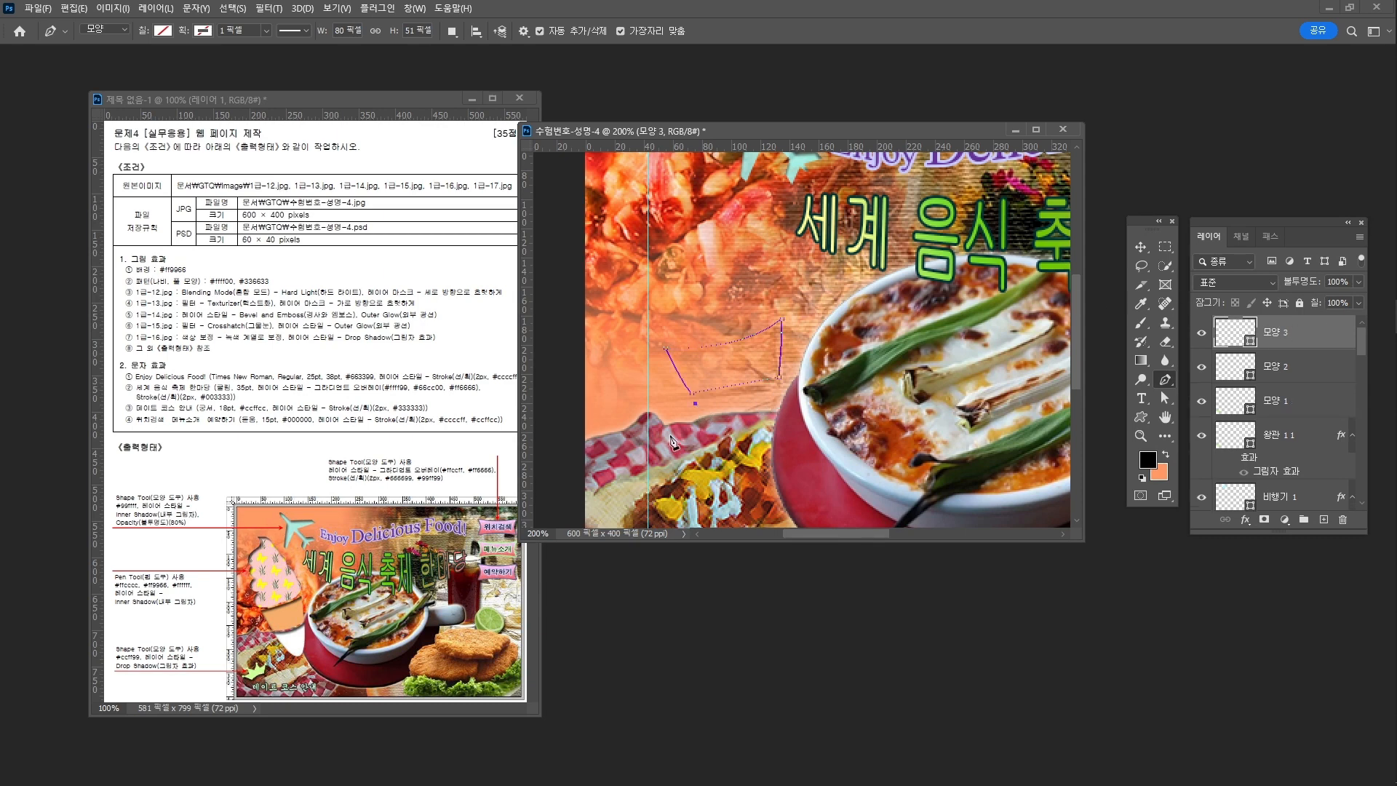
pyautogui.click(777, 389)
pyautogui.moveTo(764, 471); pyautogui.dragTo(749, 476)
pyautogui.click(695, 403)
pyautogui.moveTo(660, 333); pyautogui.dragTo(666, 313)
# Step: Set the fill of the cone's upper section, layer 모양 2, to #ff9966
pyautogui.click(1297, 369)
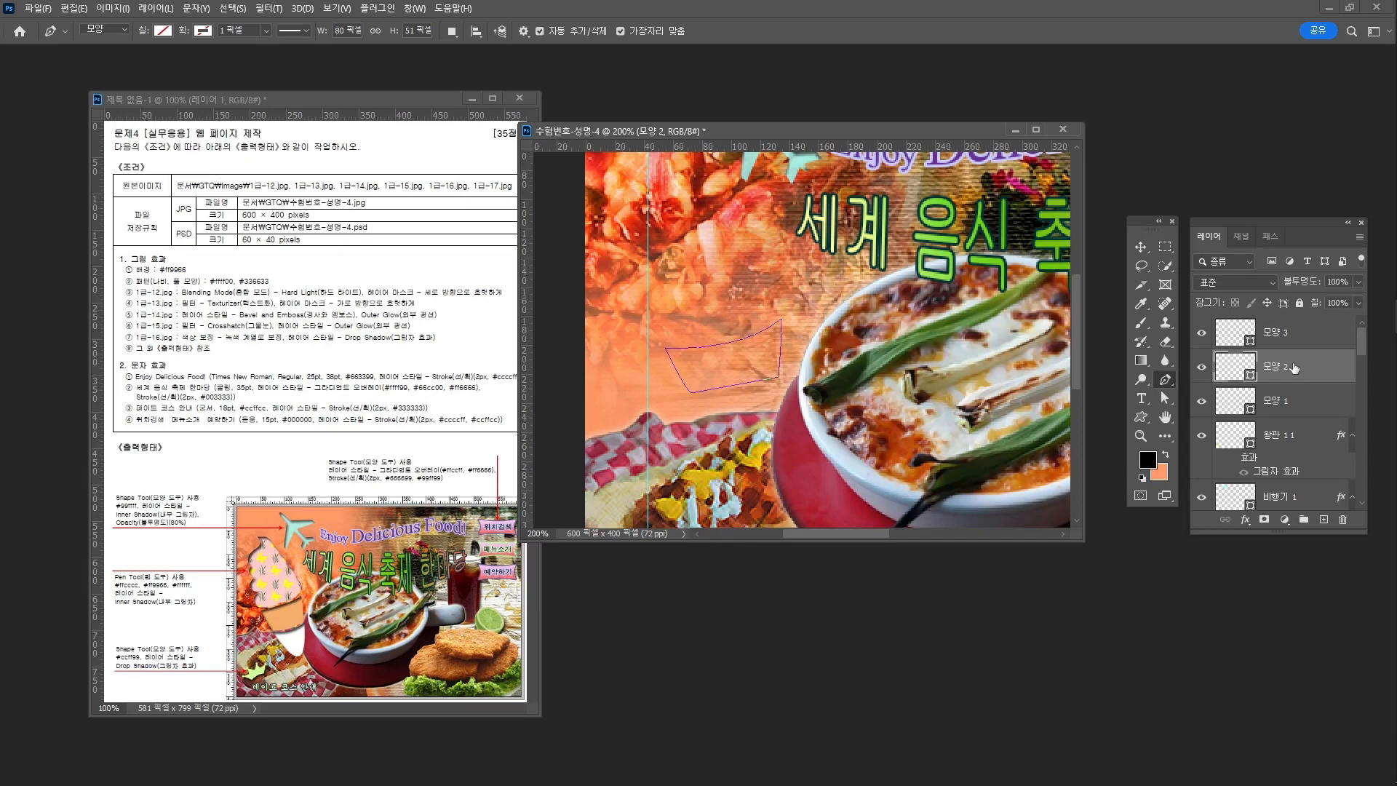
pyautogui.click(163, 32)
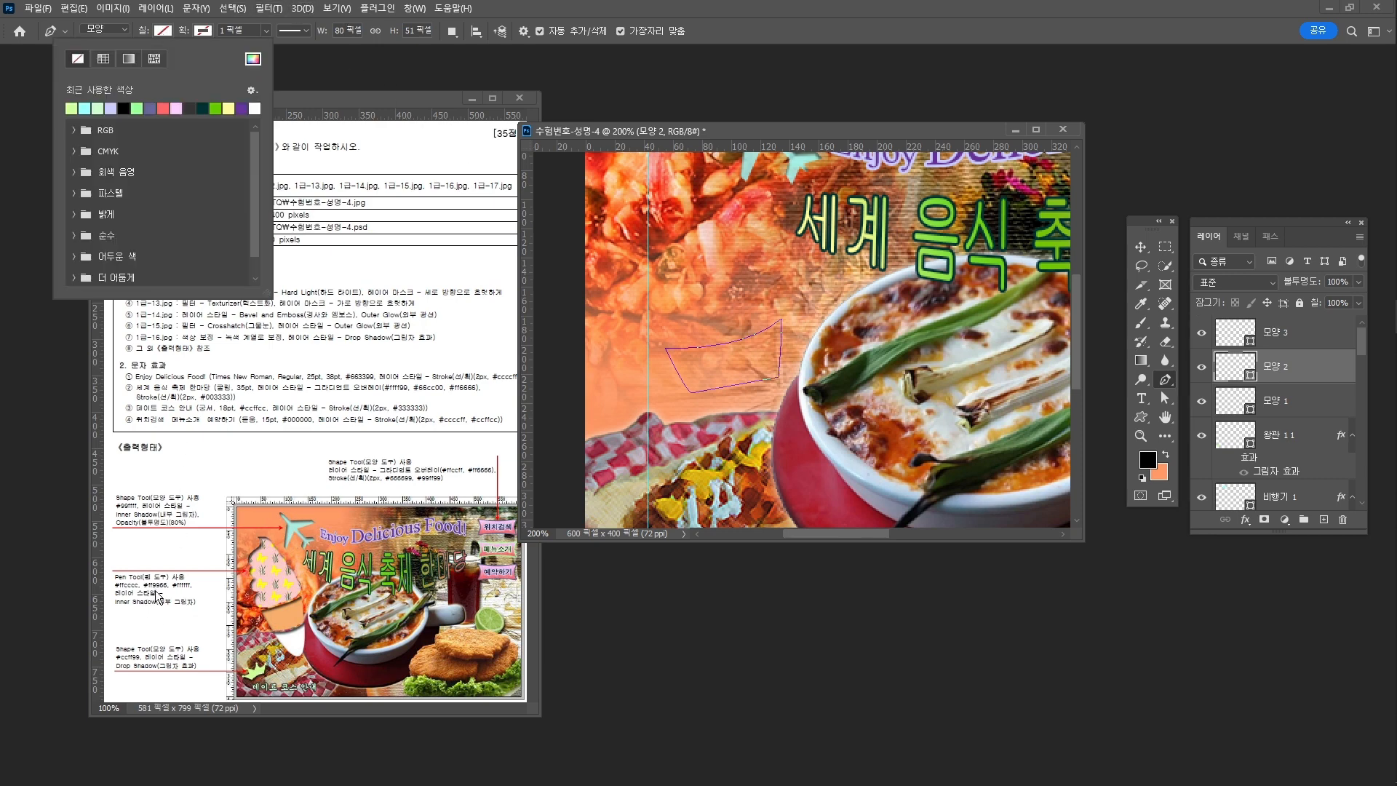
pyautogui.click(254, 57)
pyautogui.write('ff')
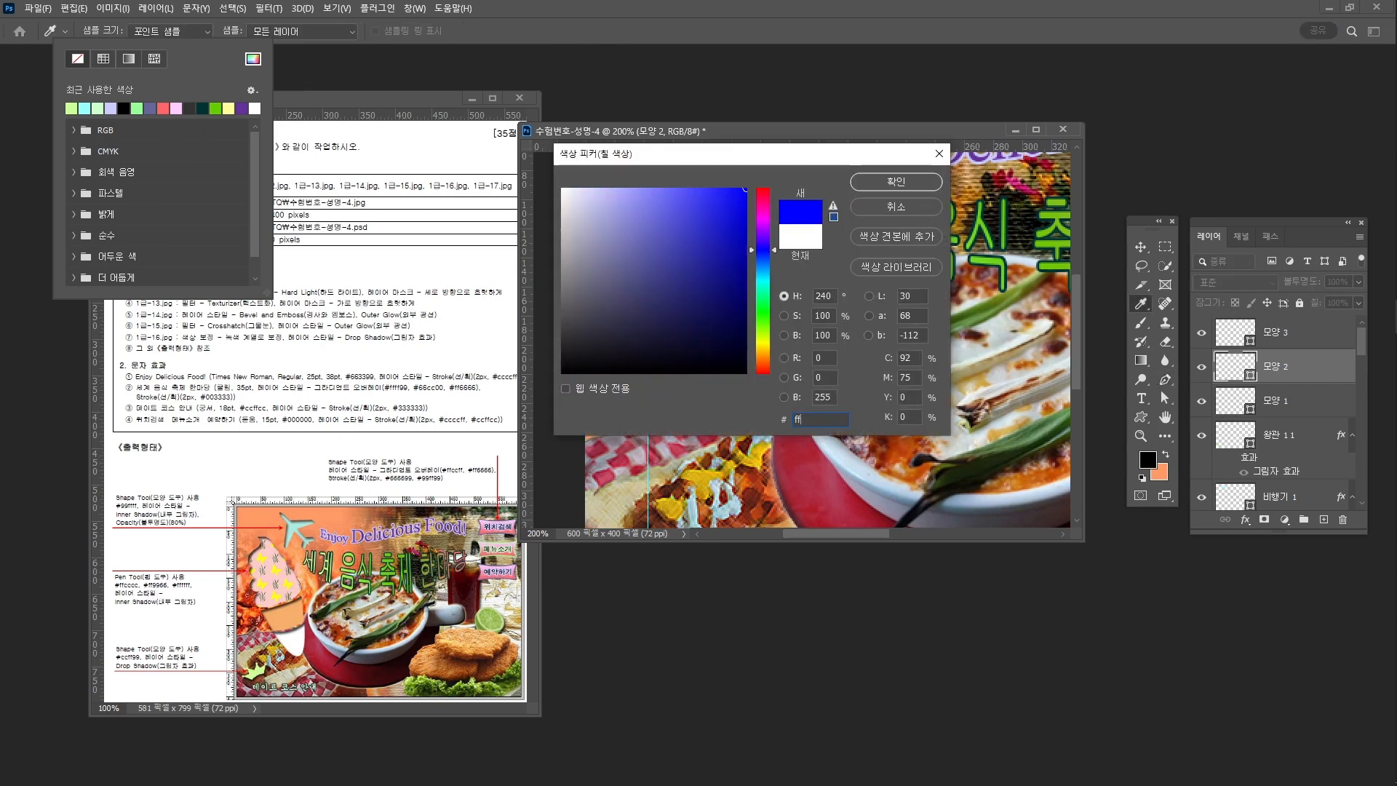
pyautogui.write('9966')
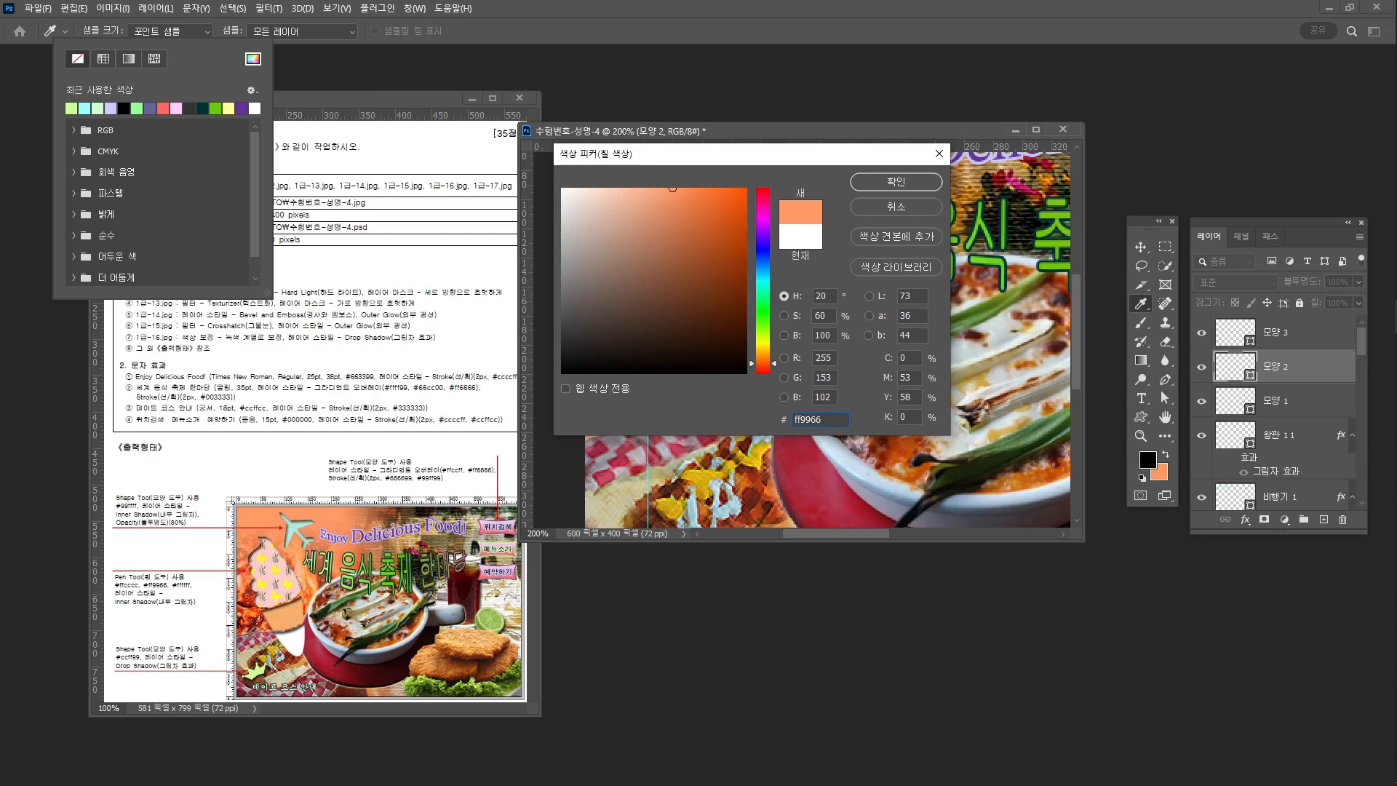
pyautogui.press('Return')
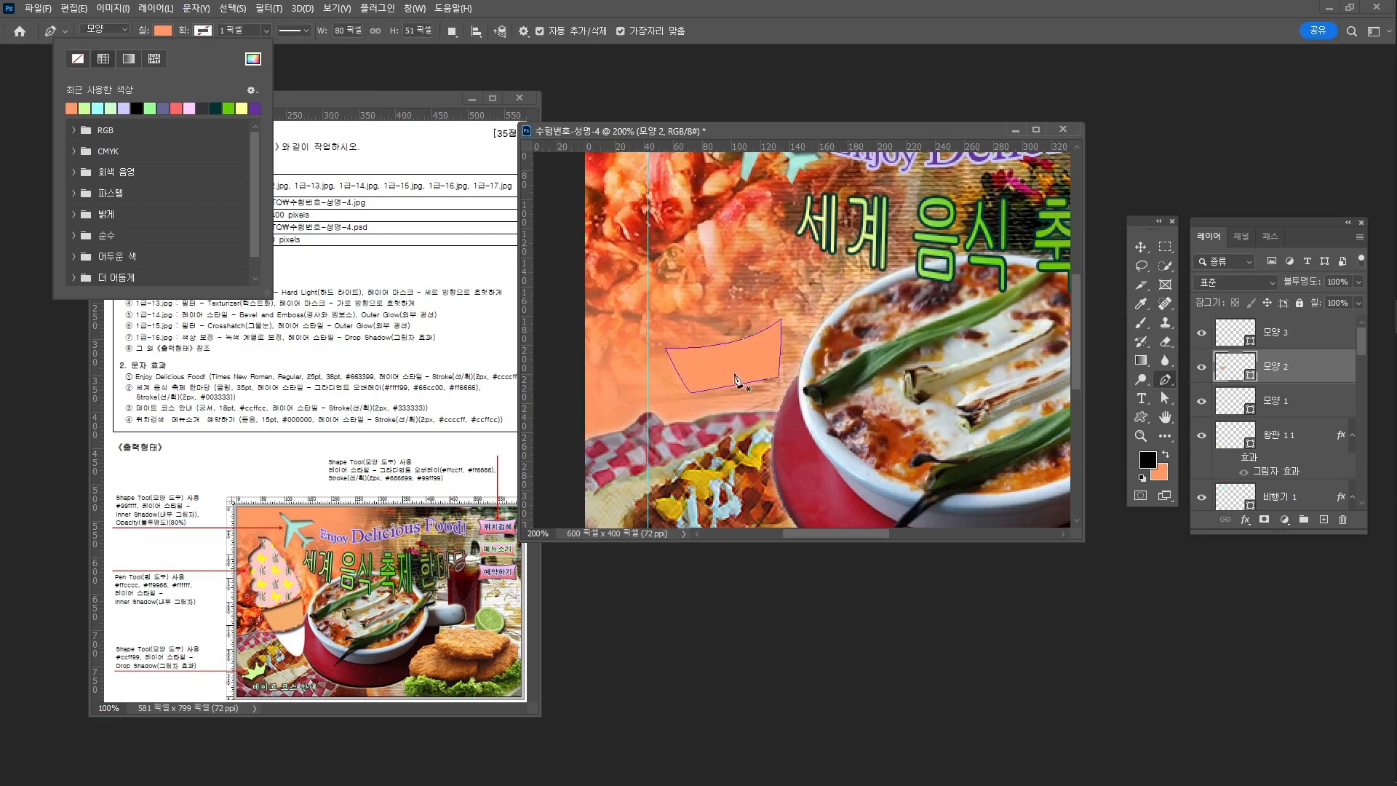
# Step: Set the fill of the cone's lower tip, layer 모양 3, to #ffffff
pyautogui.click(1287, 344)
pyautogui.click(1281, 336)
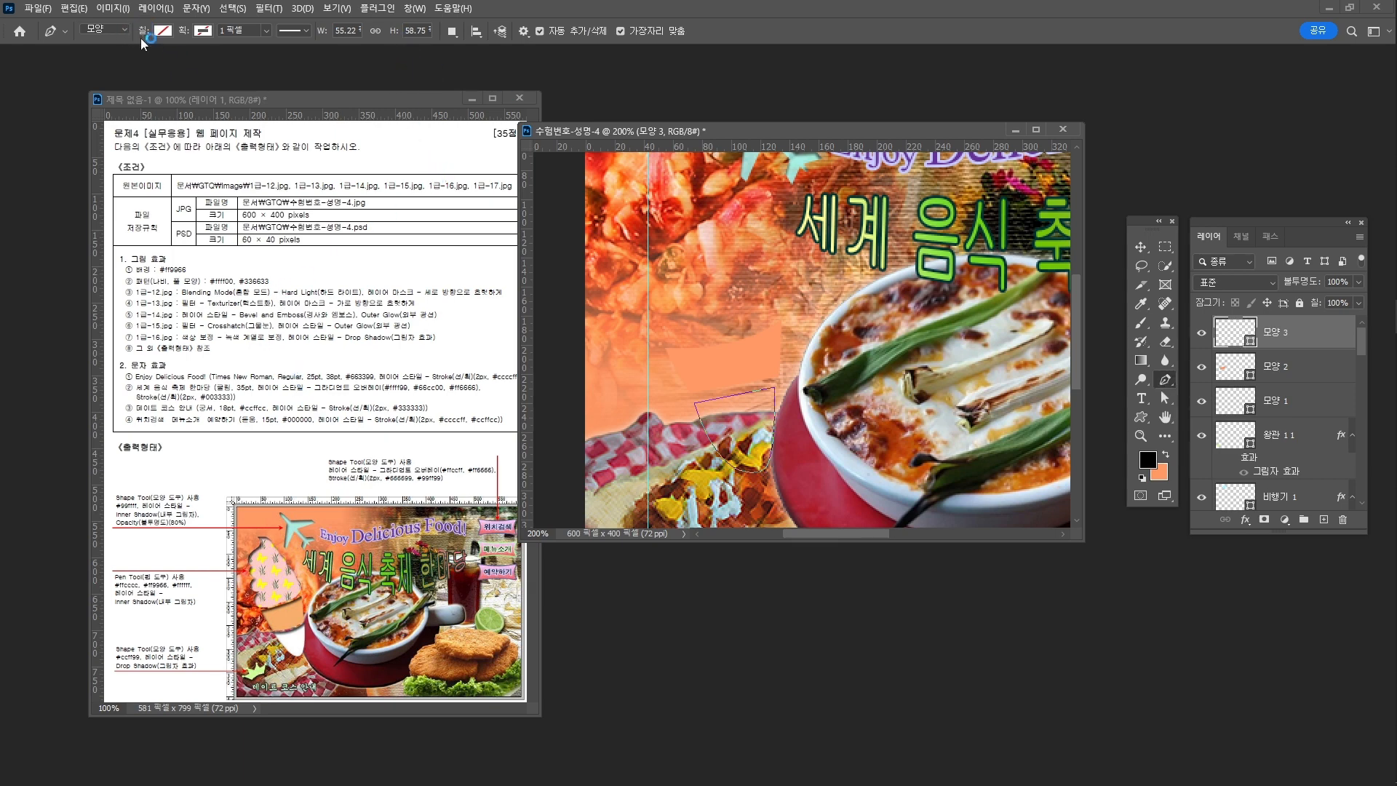
pyautogui.click(168, 31)
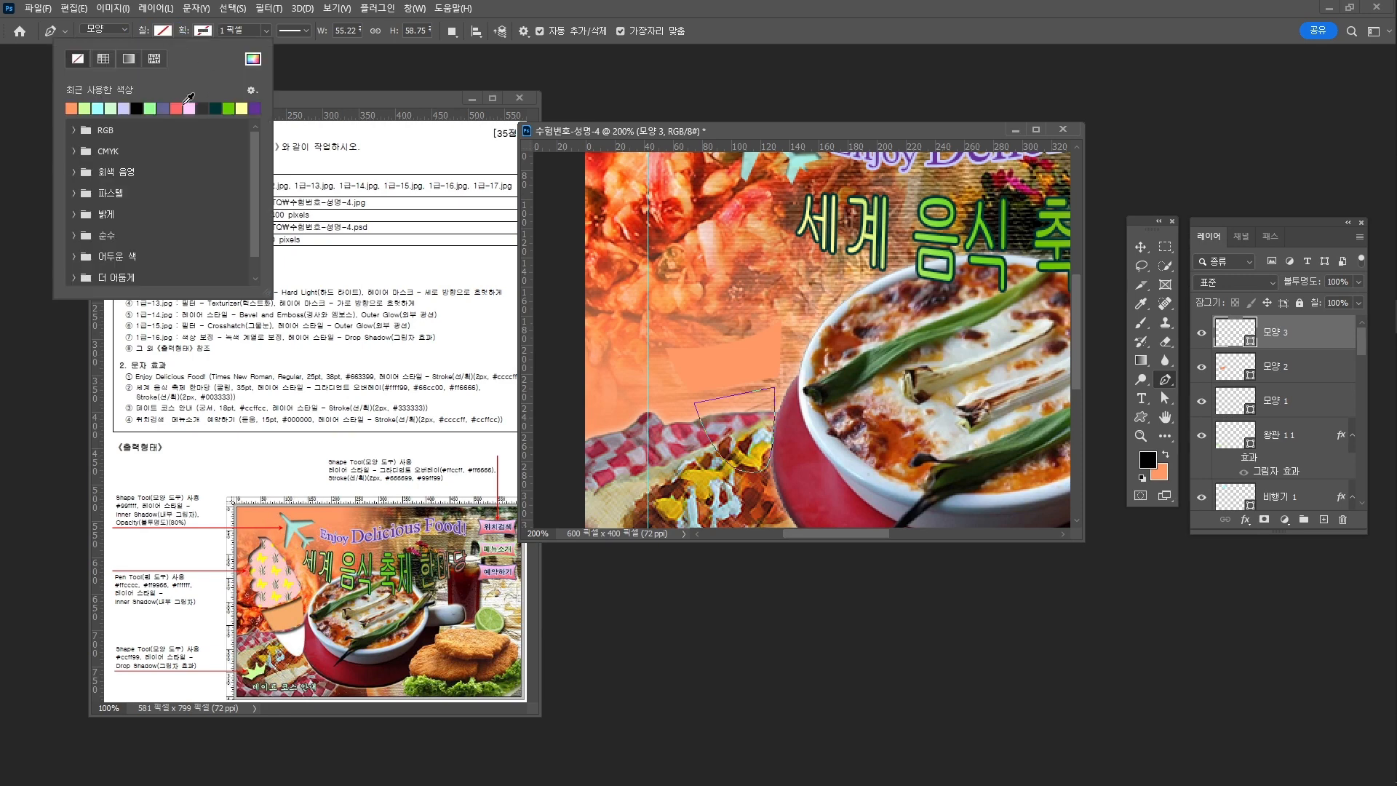
pyautogui.click(253, 60)
pyautogui.moveTo(591, 222); pyautogui.dragTo(519, 158)
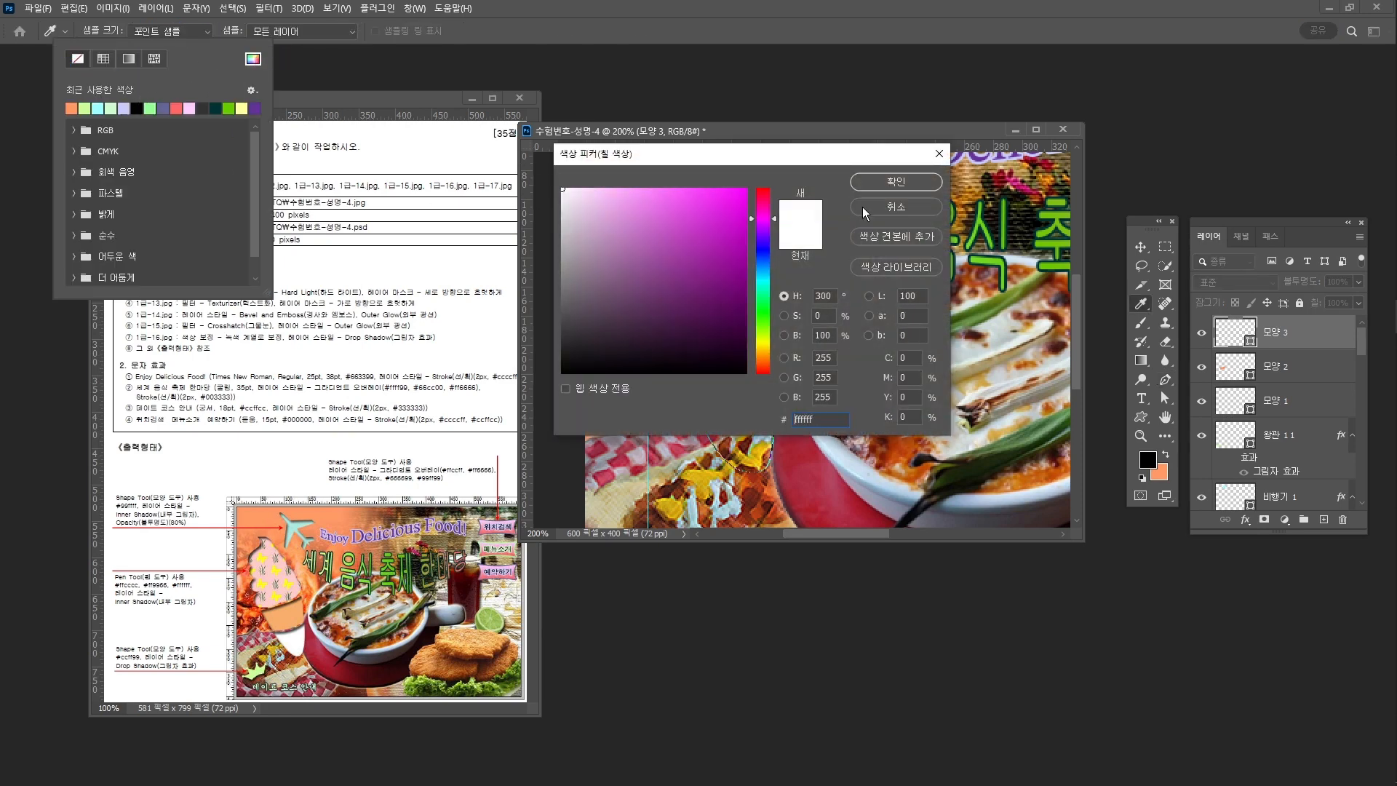
pyautogui.click(909, 186)
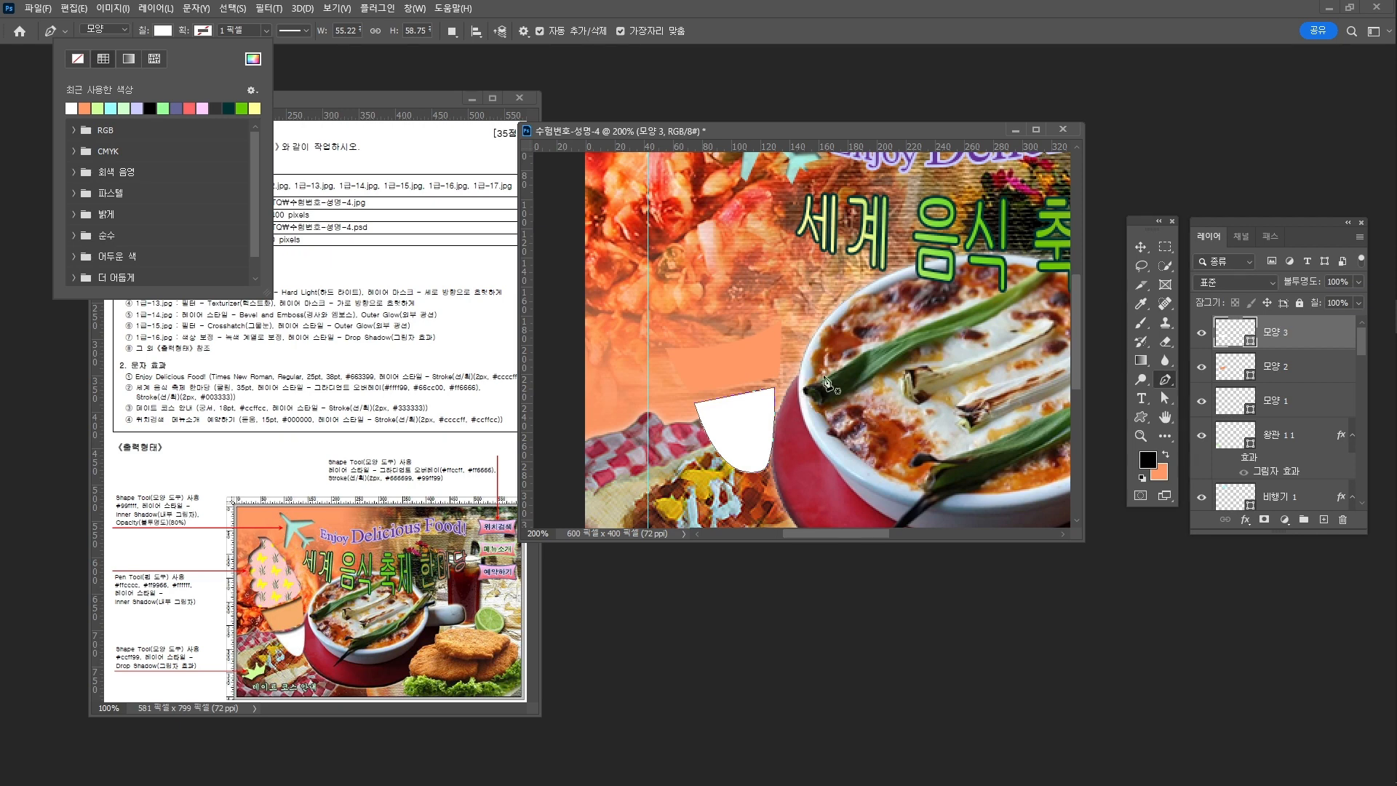
# Step: Fill the ice cream shape, layer 모양 1, with the custom butterfly-and-grass pattern and duplicate the layer
pyautogui.click(1291, 412)
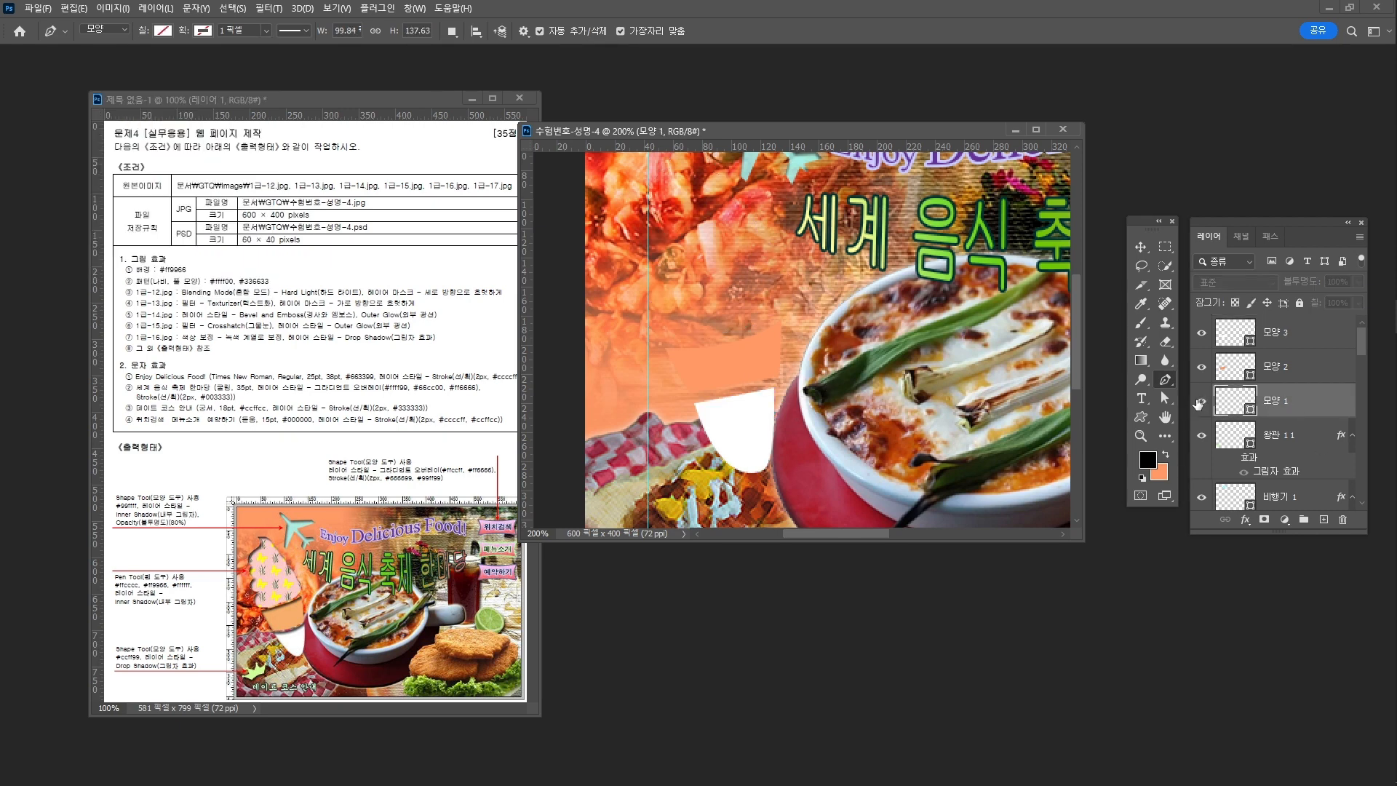
pyautogui.moveTo(797, 291); pyautogui.dragTo(799, 320)
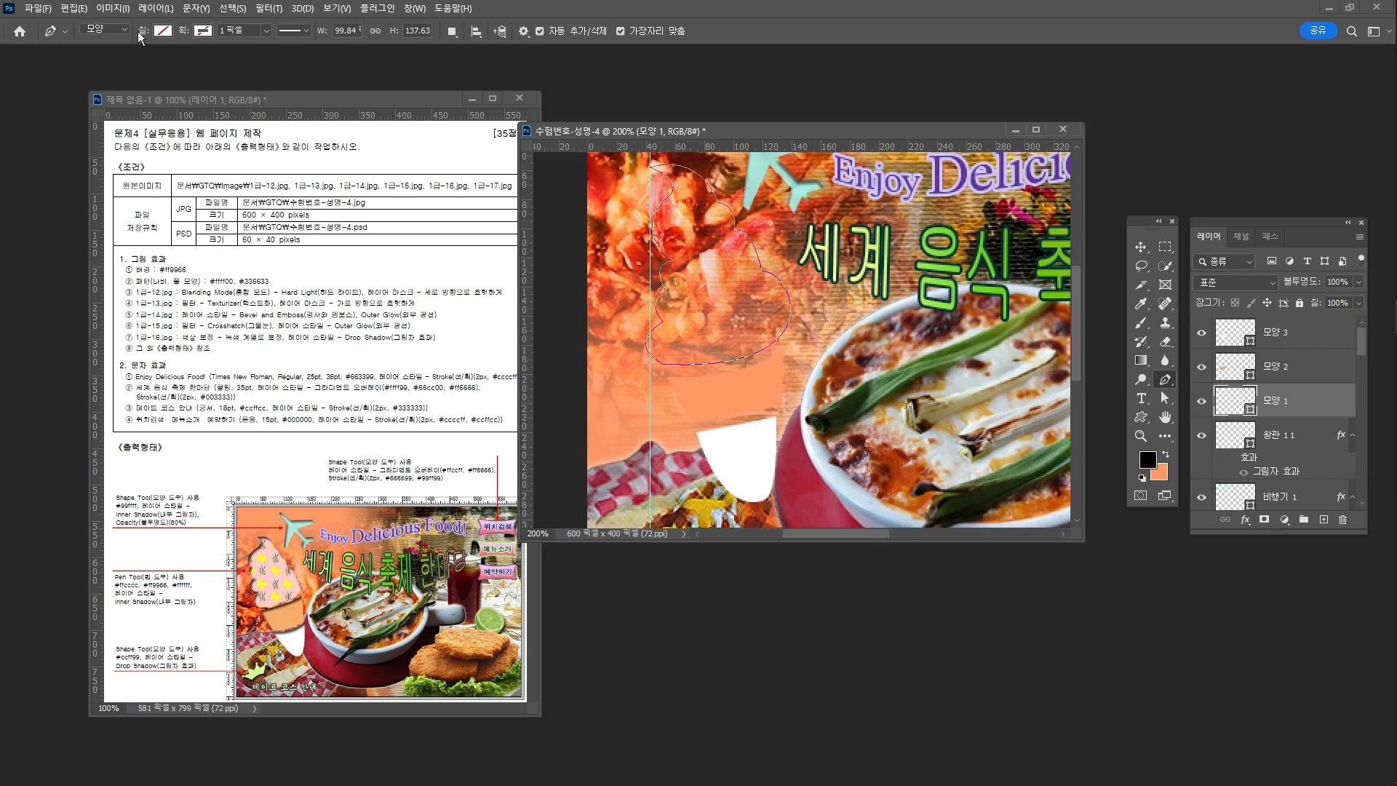
pyautogui.click(162, 31)
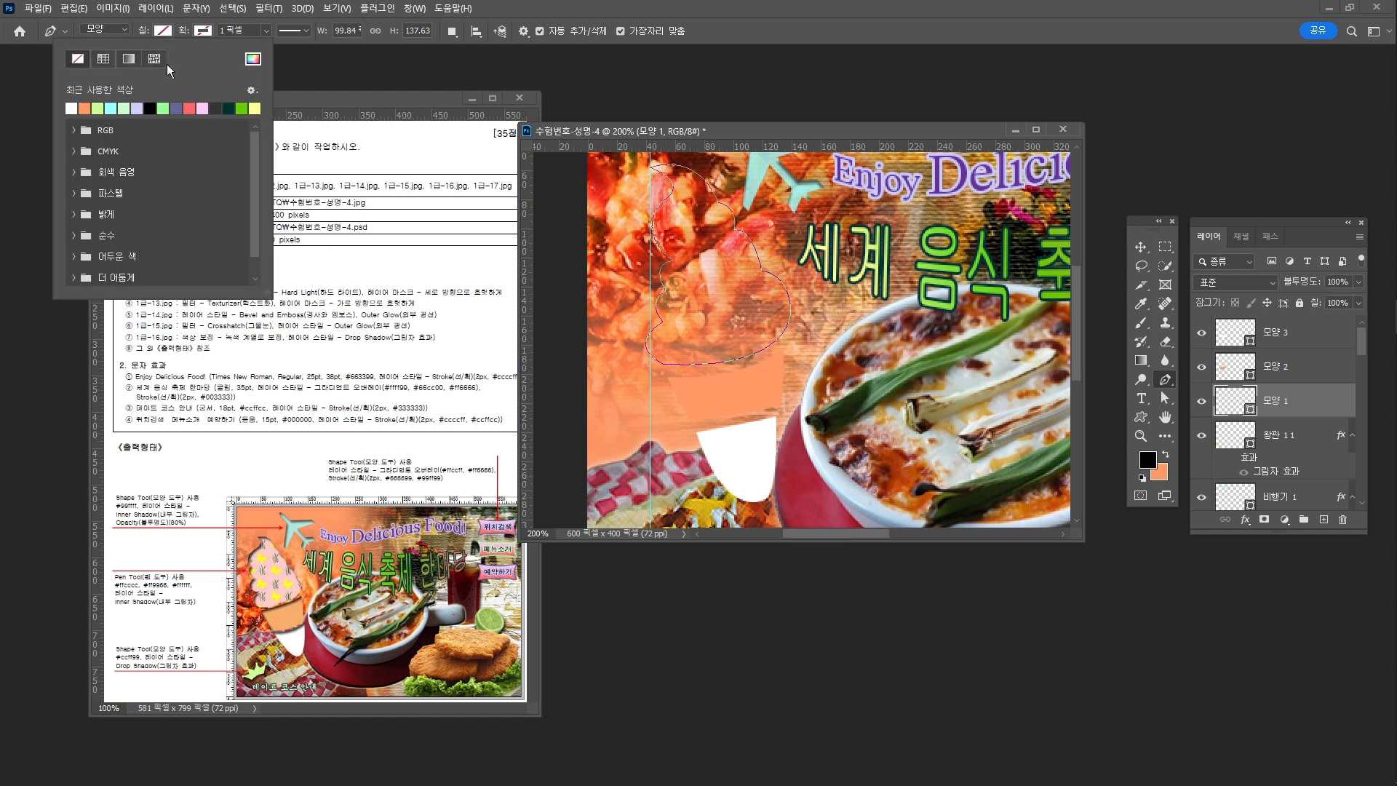
pyautogui.click(155, 59)
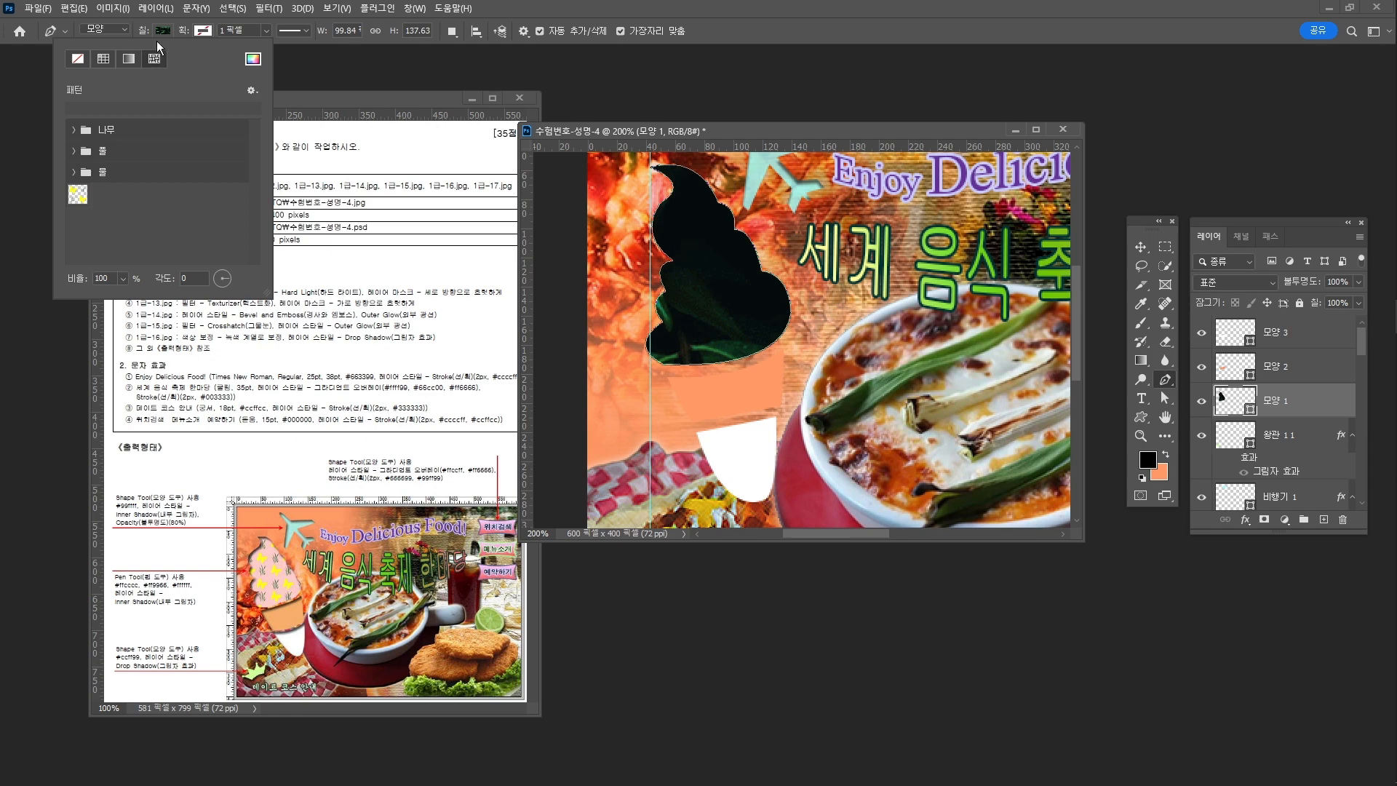
pyautogui.click(159, 31)
pyautogui.click(159, 31)
pyautogui.click(75, 196)
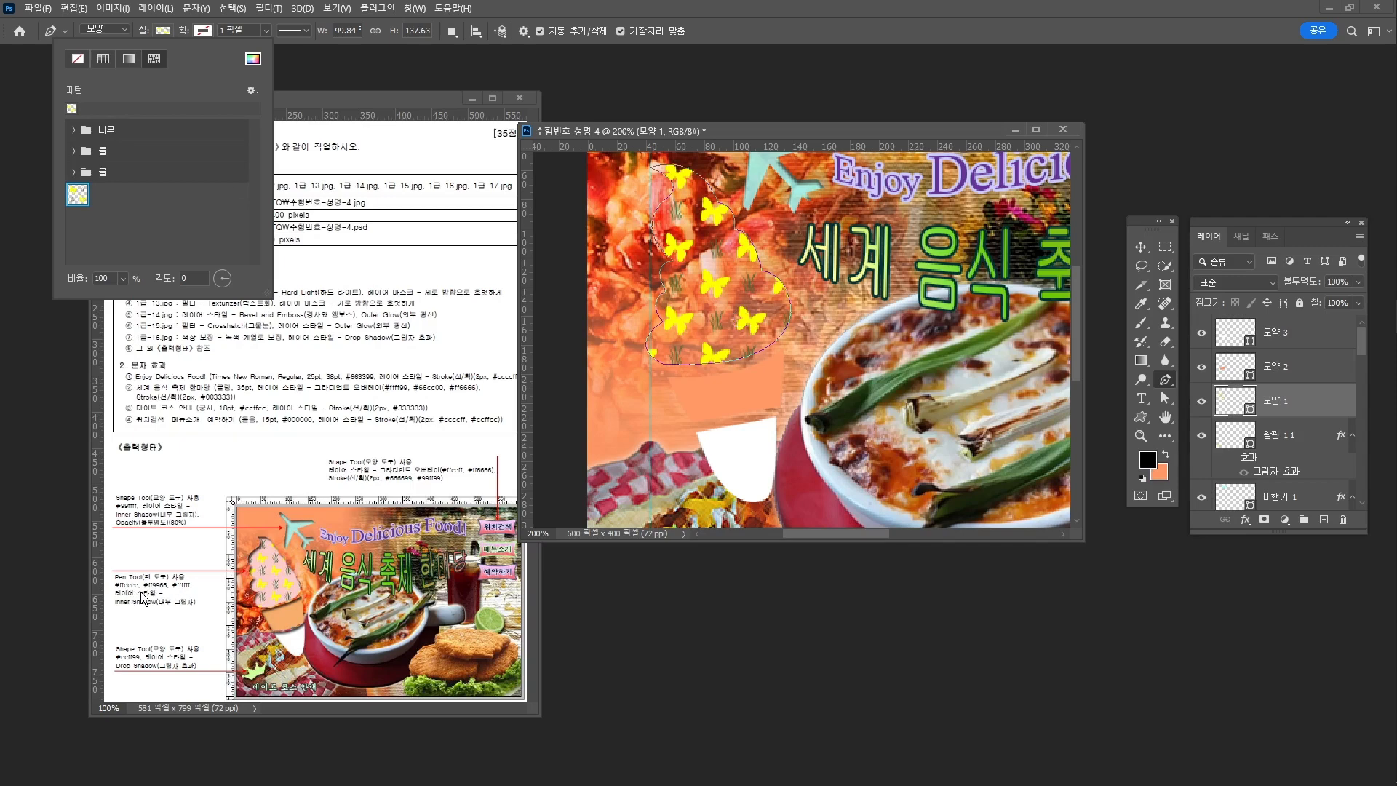
pyautogui.click(1302, 412)
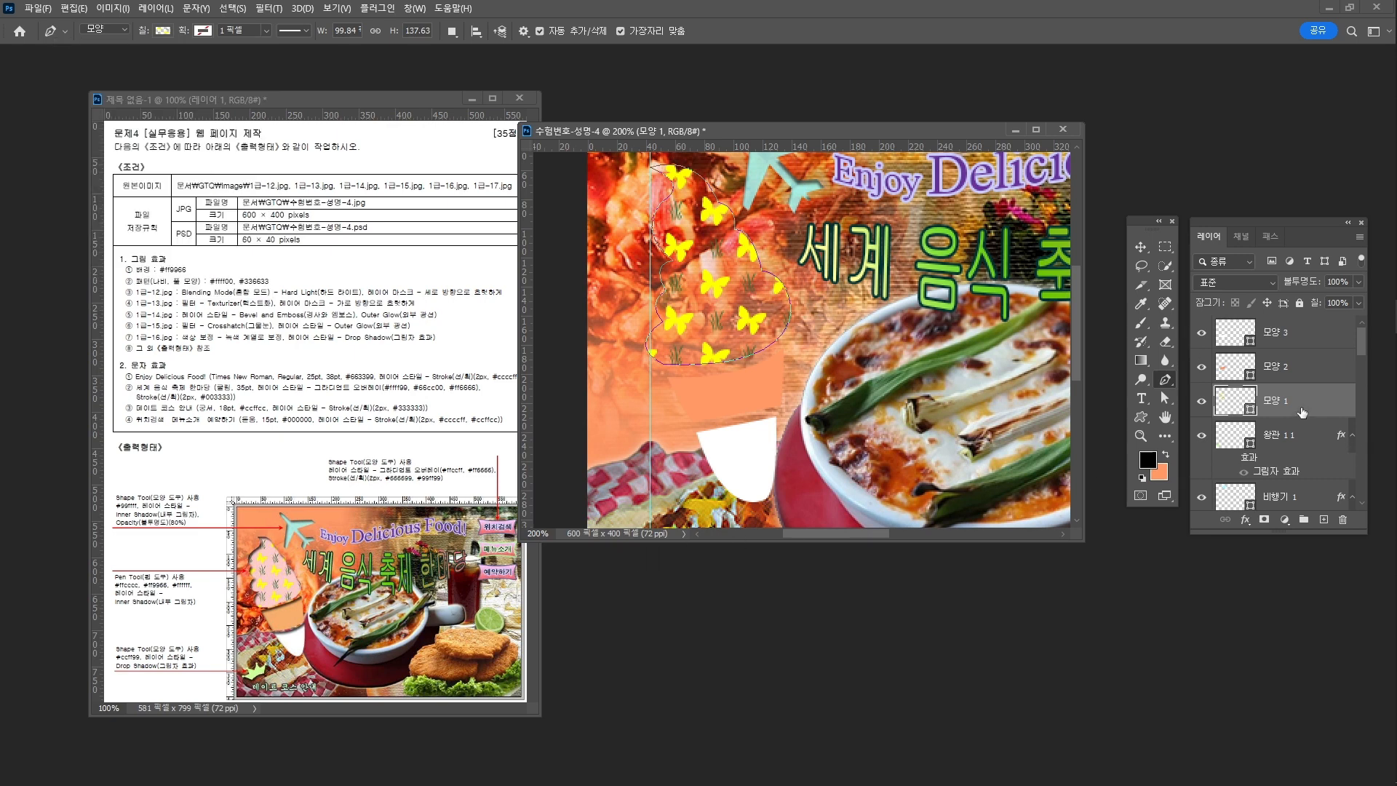
pyautogui.hotkey('ctrl', 'j')
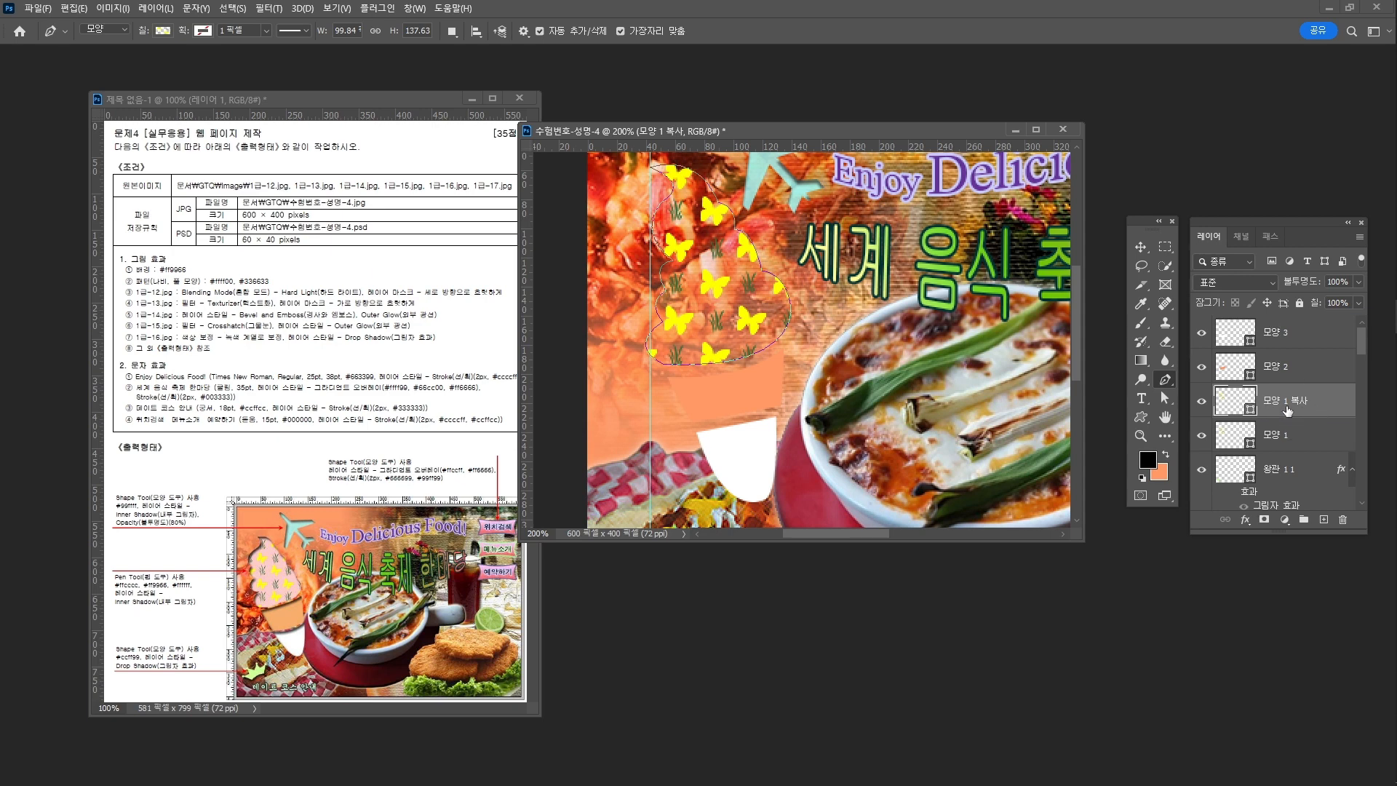
# Step: Set the fill of the original ice cream shape, layer 모양 1, to #ffcccc beneath its pattern-filled copy
pyautogui.click(1297, 439)
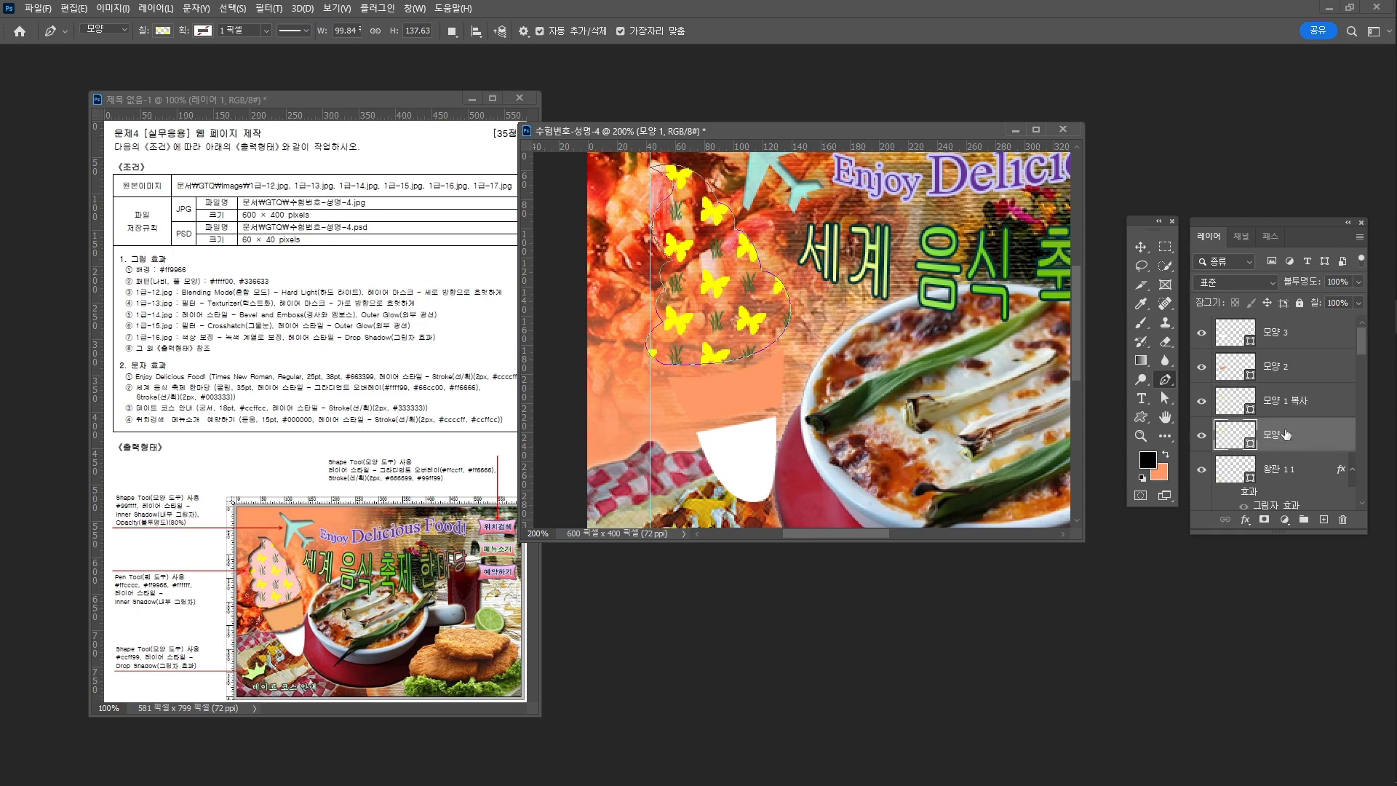
pyautogui.click(163, 34)
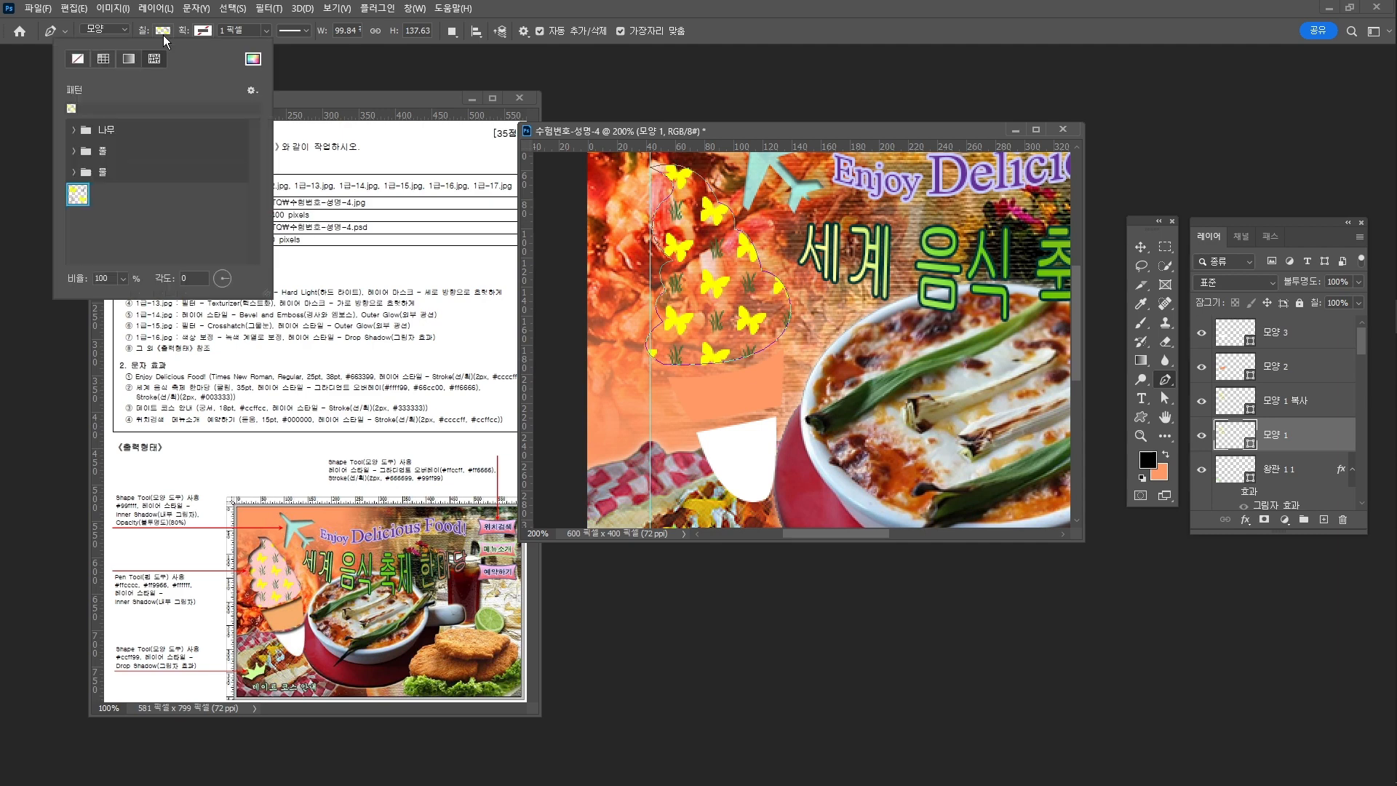
pyautogui.click(107, 59)
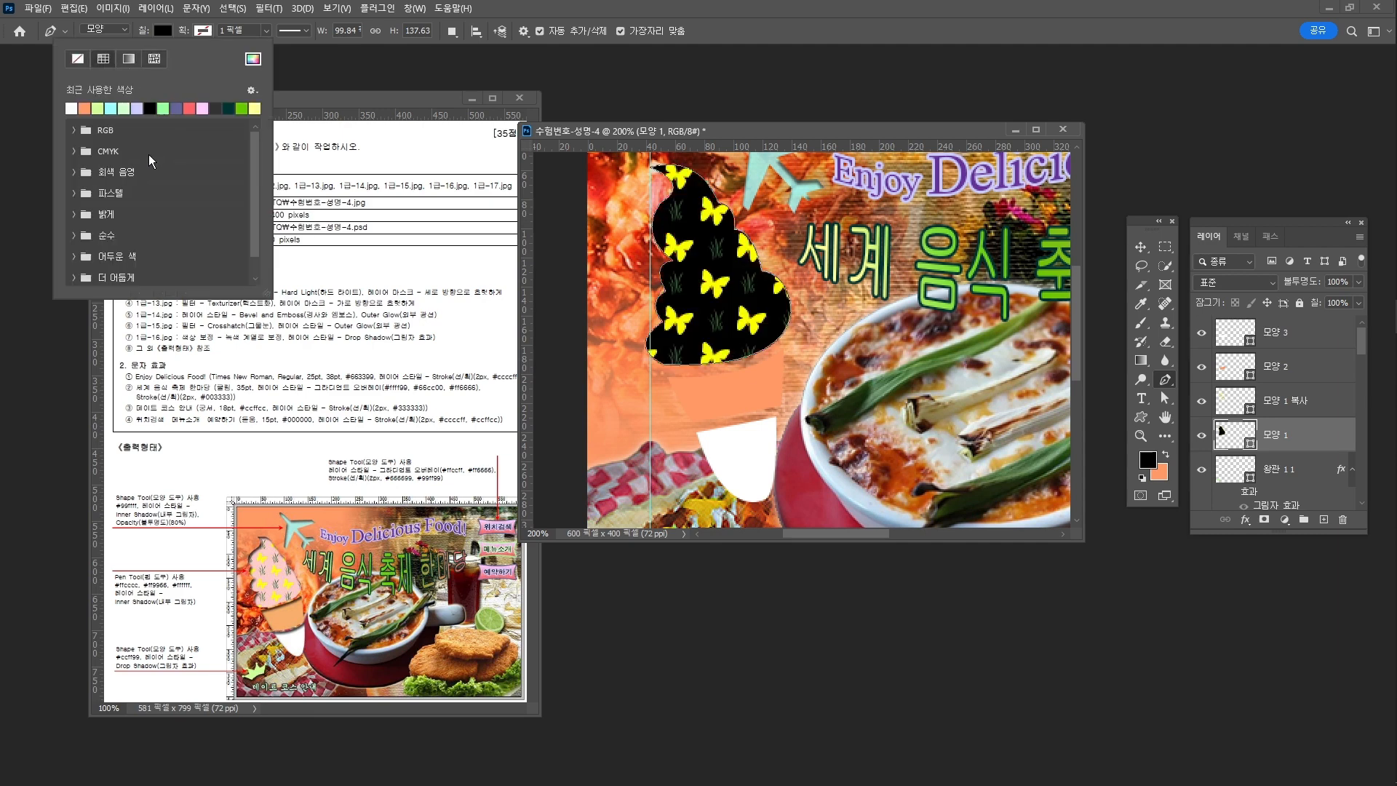
pyautogui.click(252, 59)
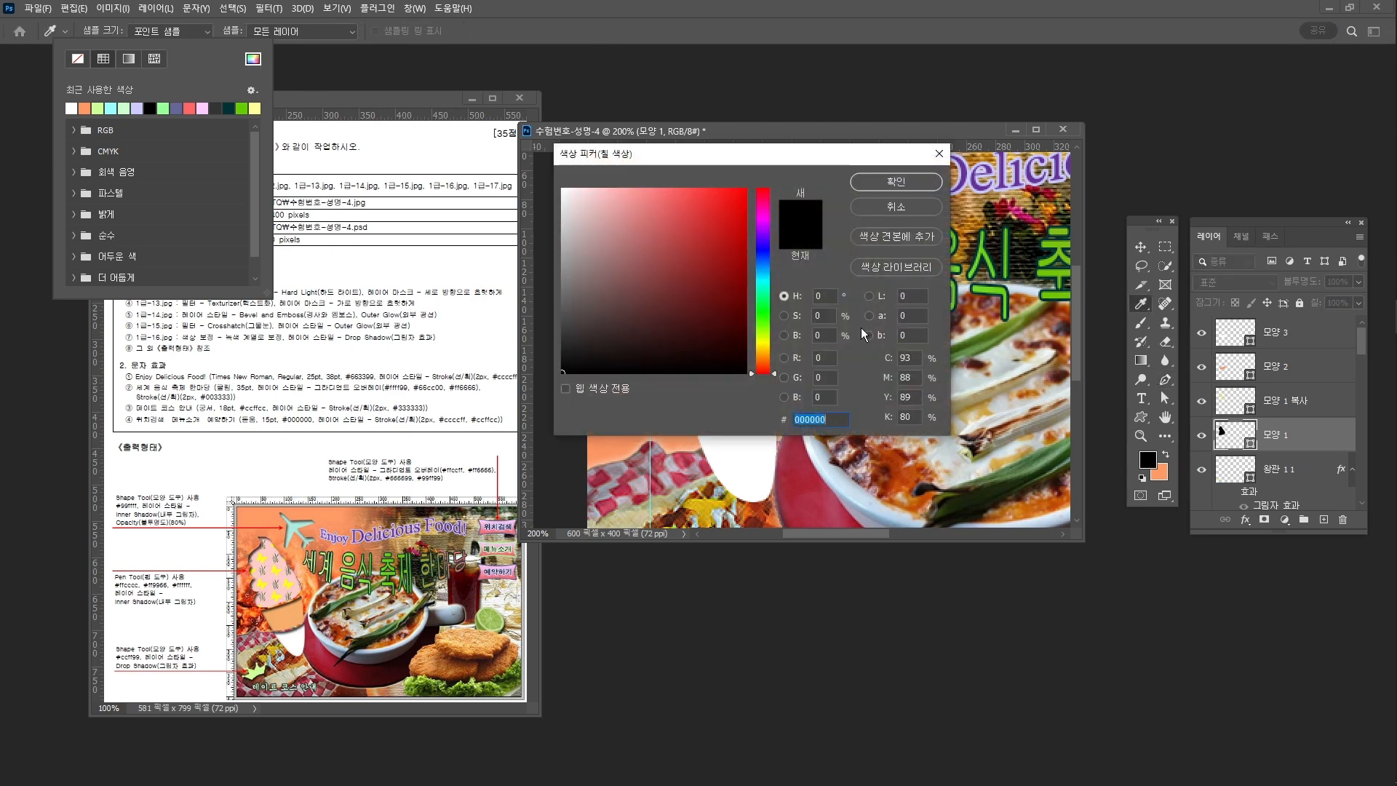
pyautogui.write('ffccc')
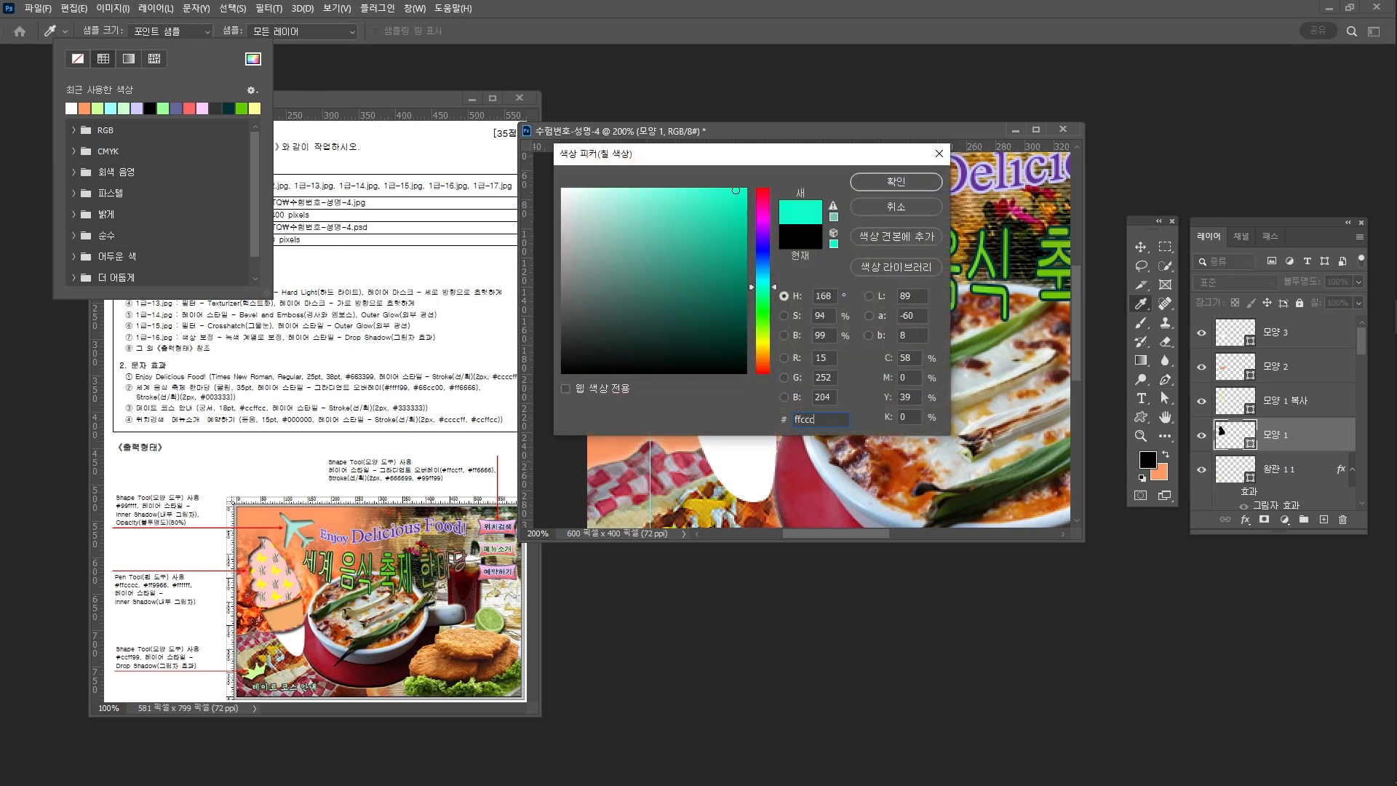
pyautogui.write('c')
pyautogui.press('Return')
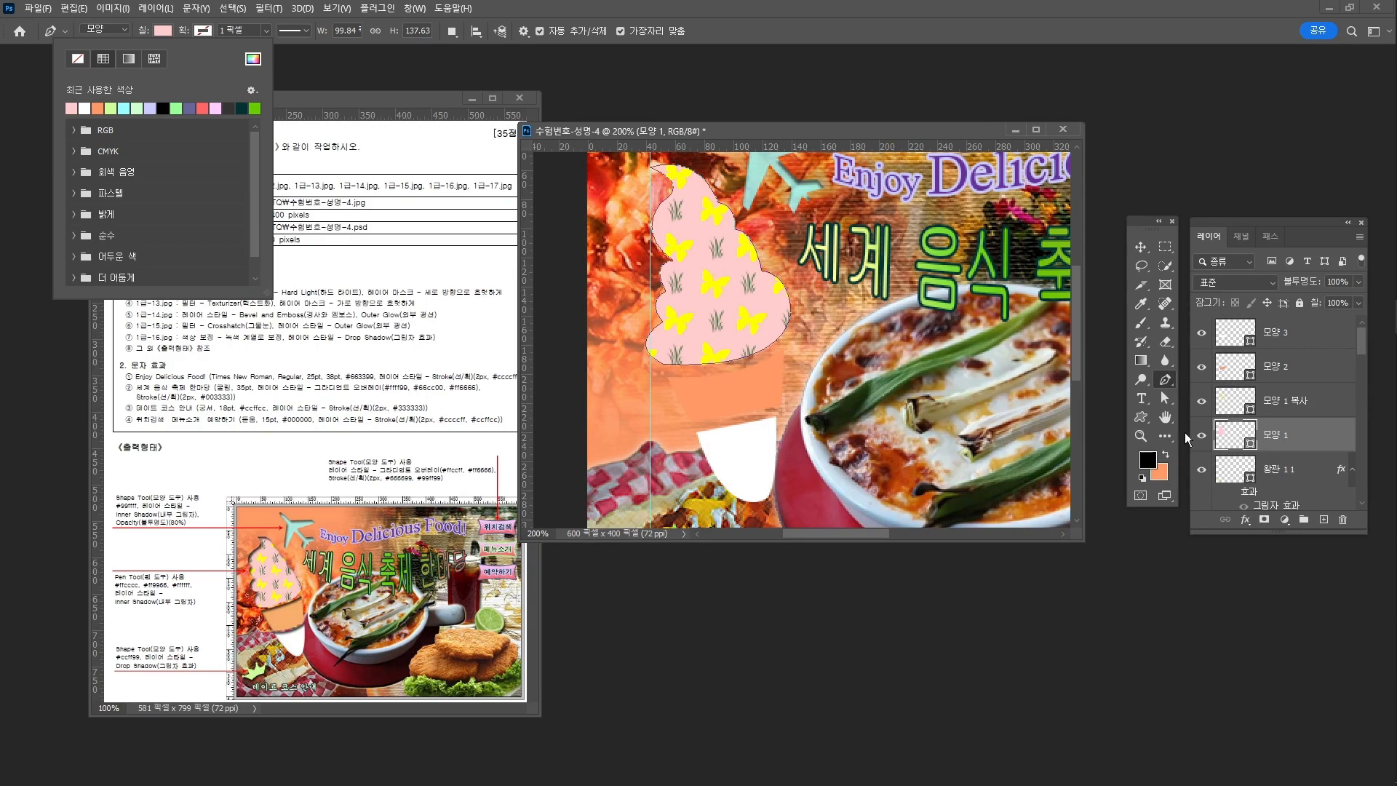
# Step: Apply only an Inner Shadow at a 129° angle to layer 모양 1 and copy the style to layers 모양 2 and 모양 3
pyautogui.click(1288, 436)
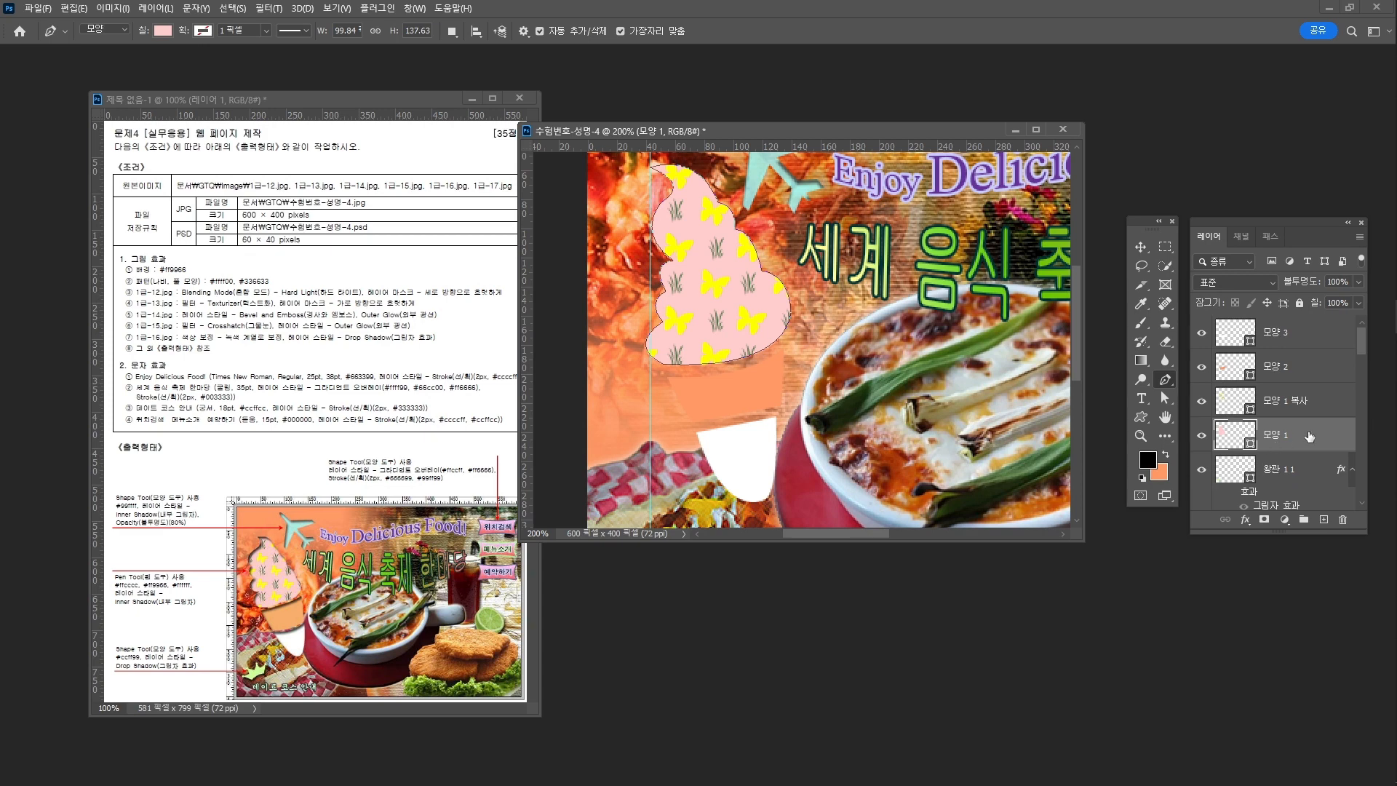
pyautogui.click(1246, 520)
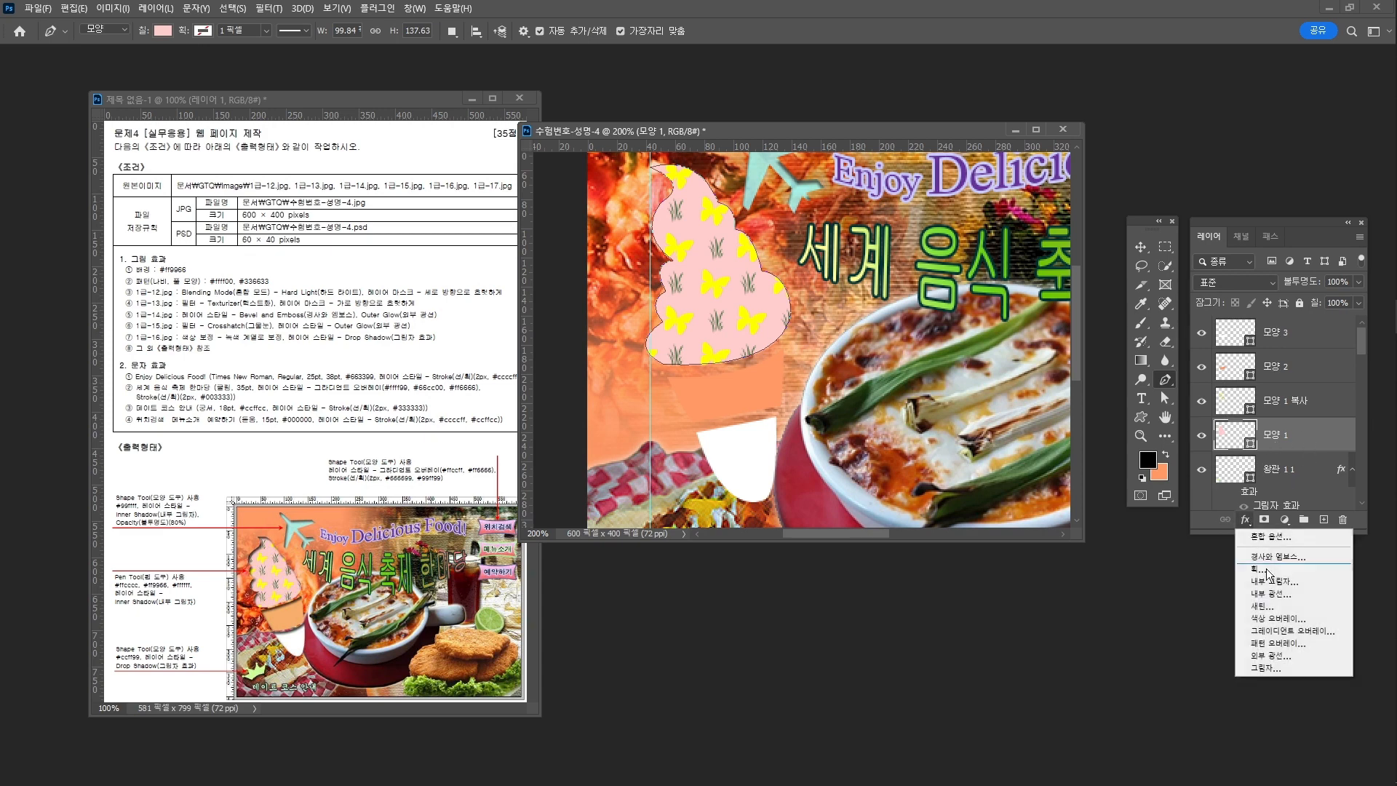
pyautogui.click(1286, 665)
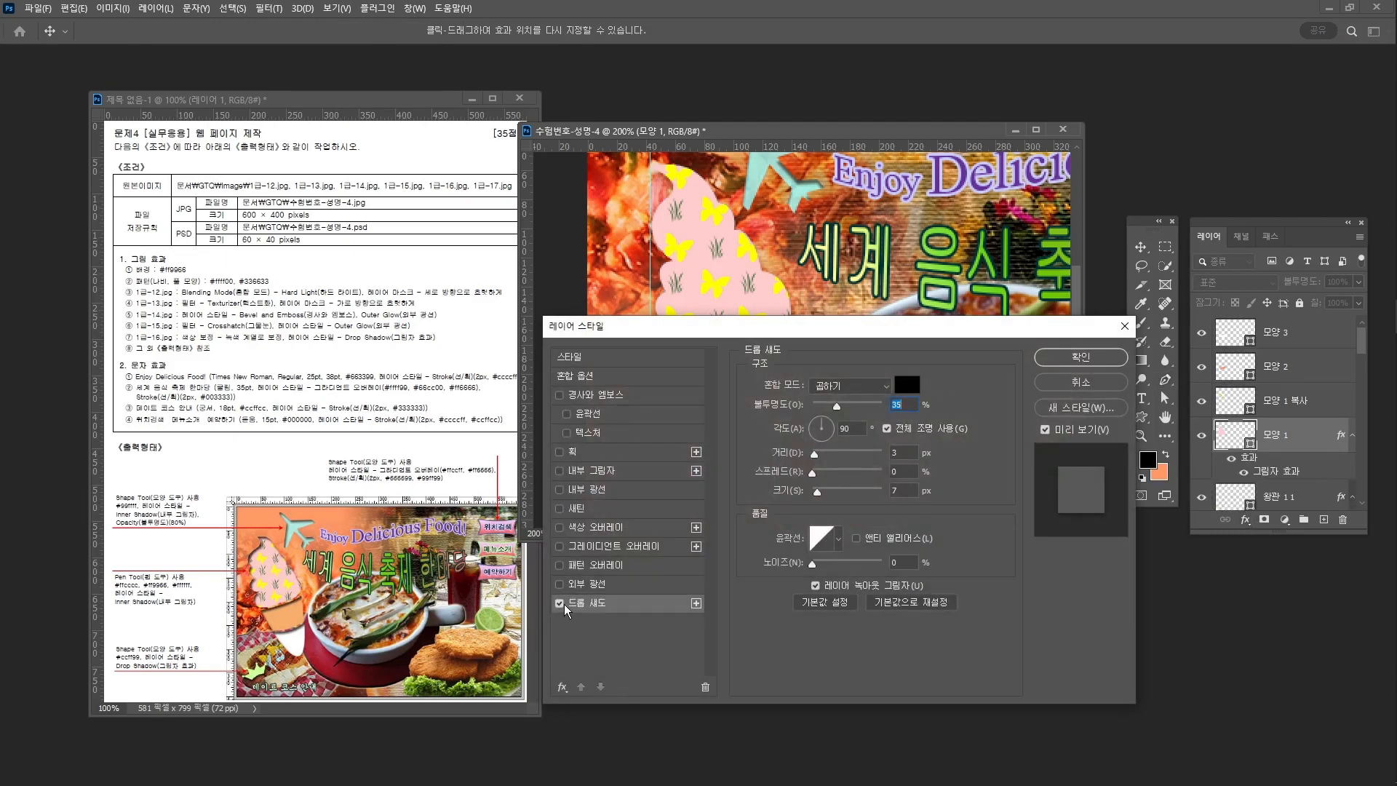
pyautogui.click(559, 603)
pyautogui.click(578, 470)
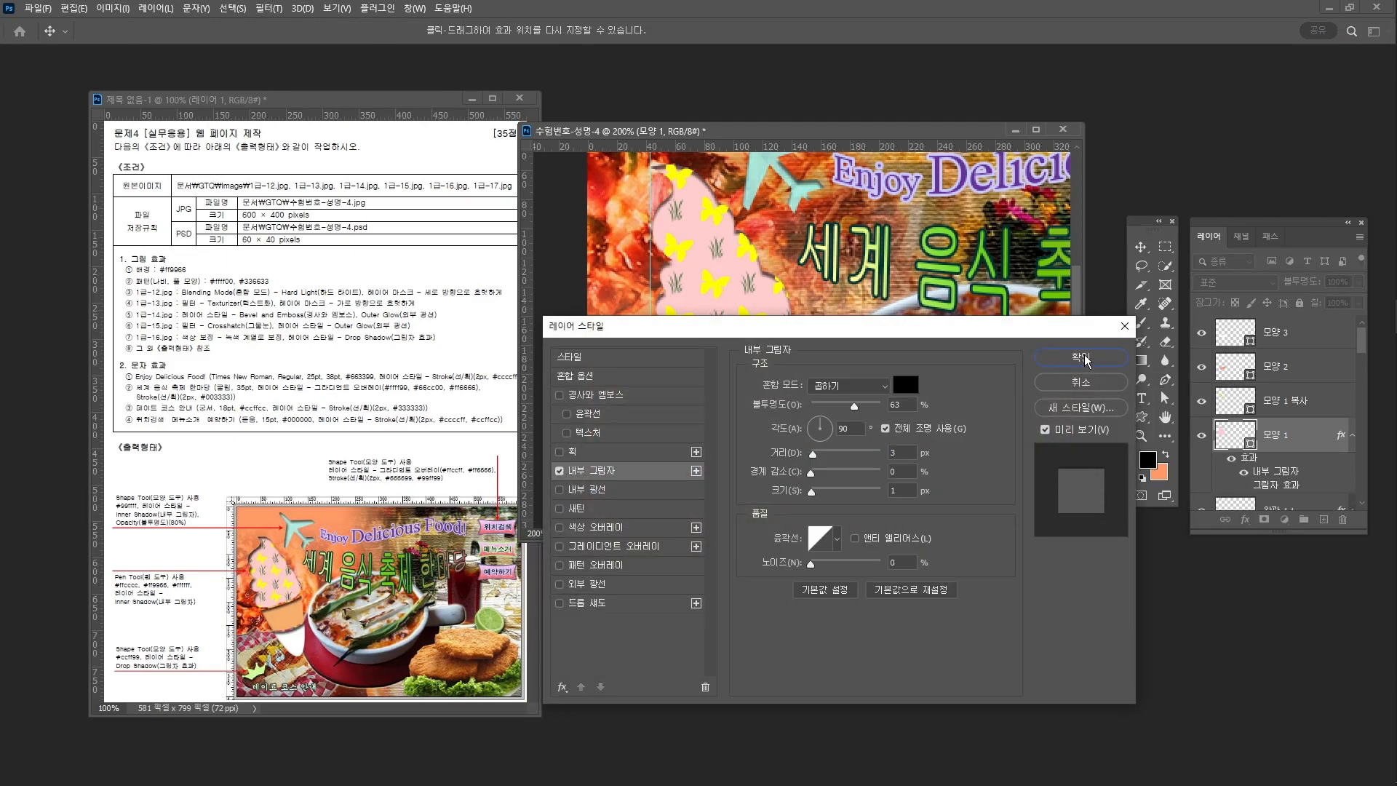
pyautogui.moveTo(703, 320); pyautogui.dragTo(797, 379)
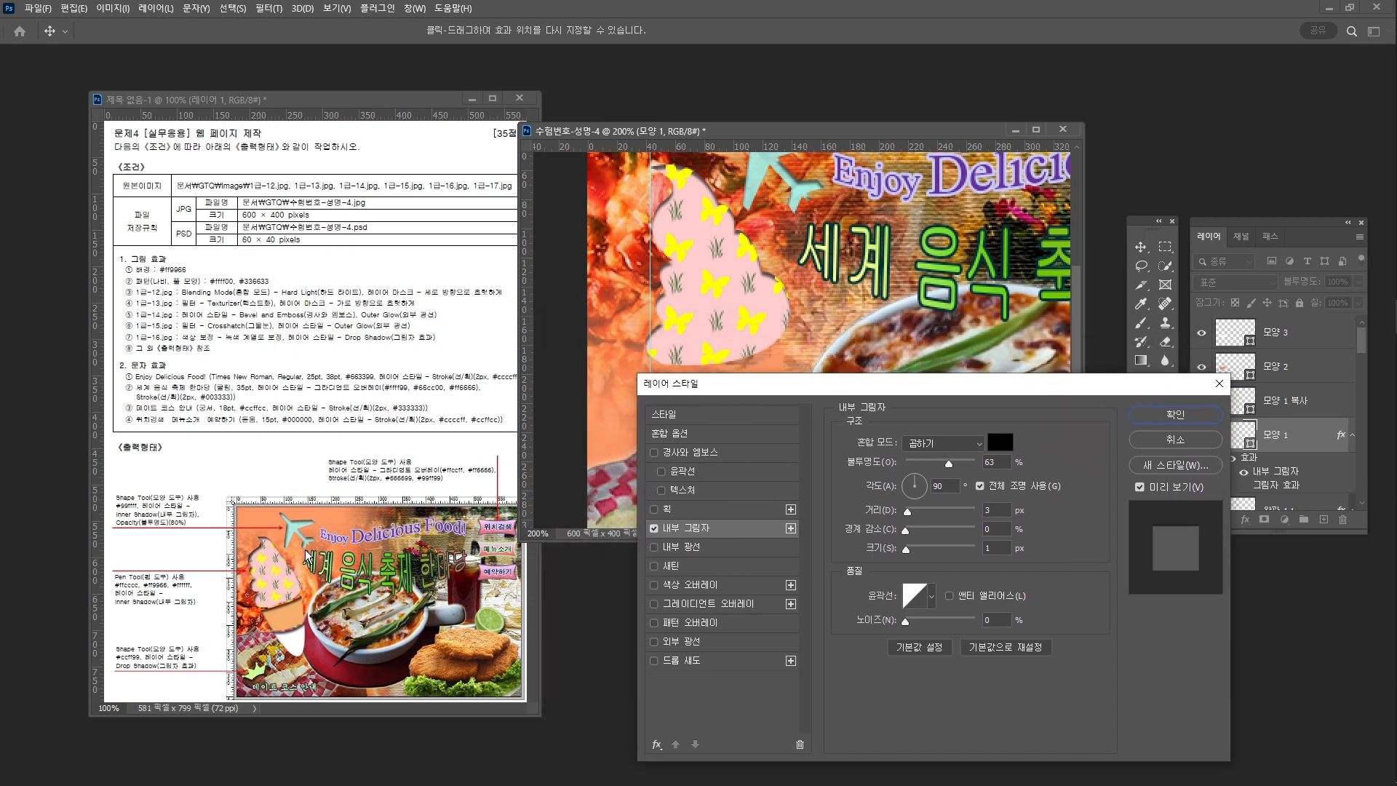
pyautogui.click(909, 481)
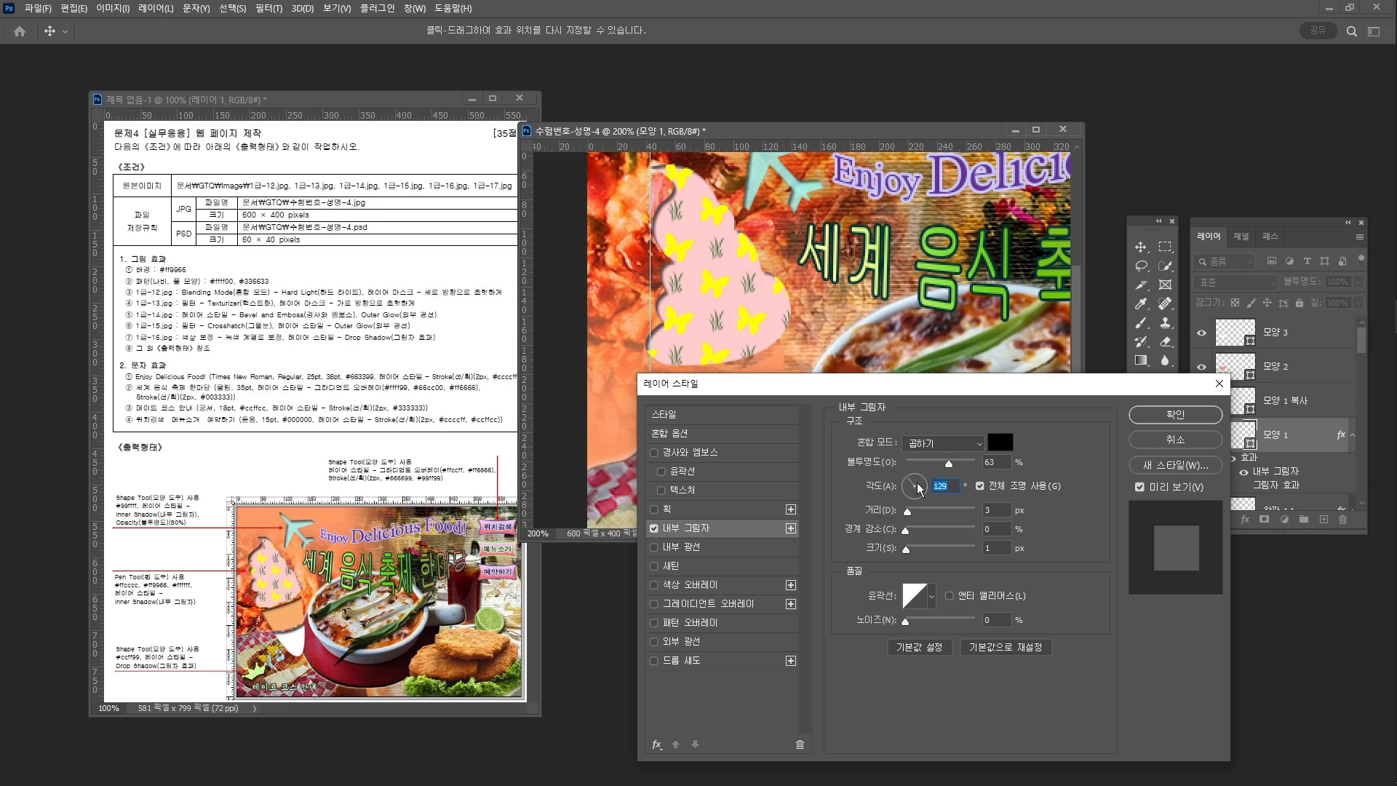
pyautogui.click(1176, 415)
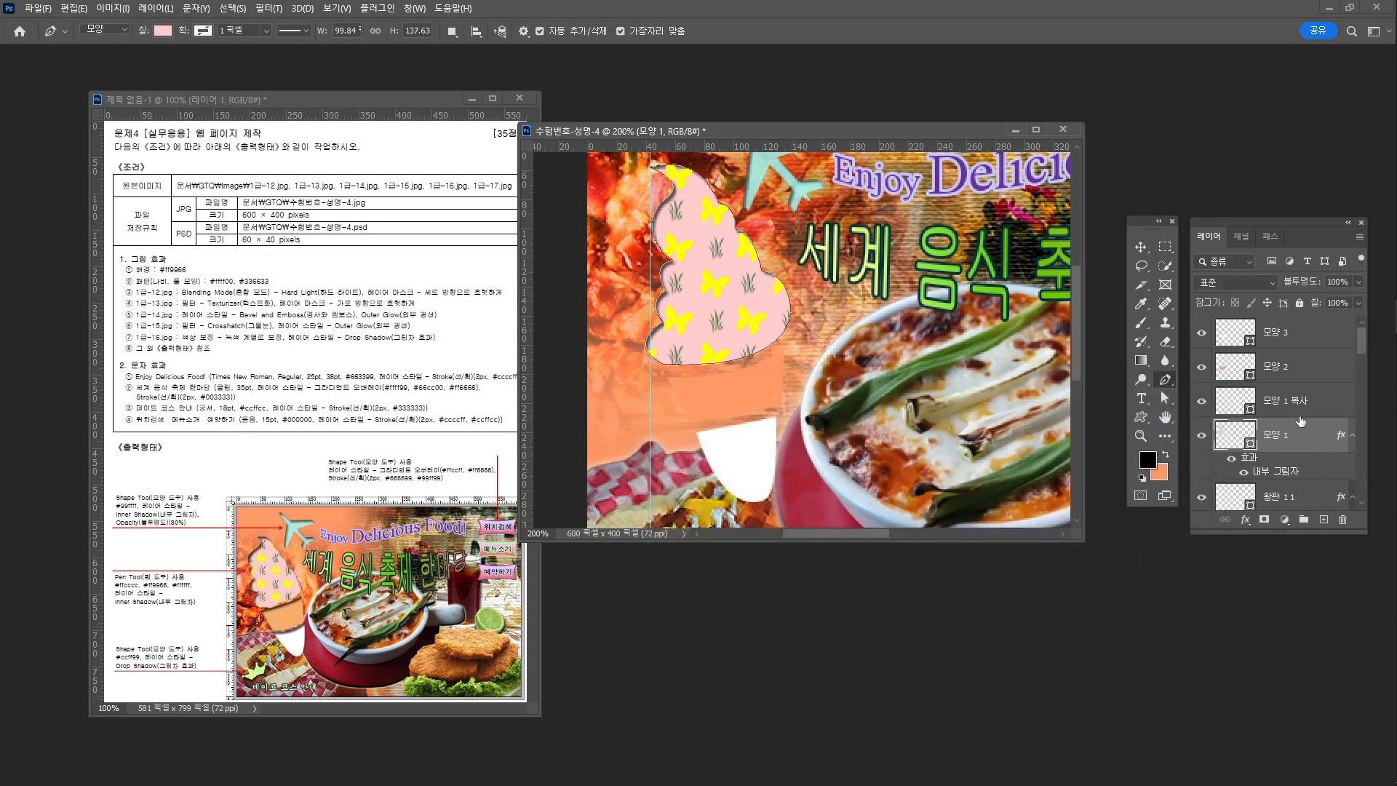
pyautogui.moveTo(1340, 441); pyautogui.dragTo(1343, 332)
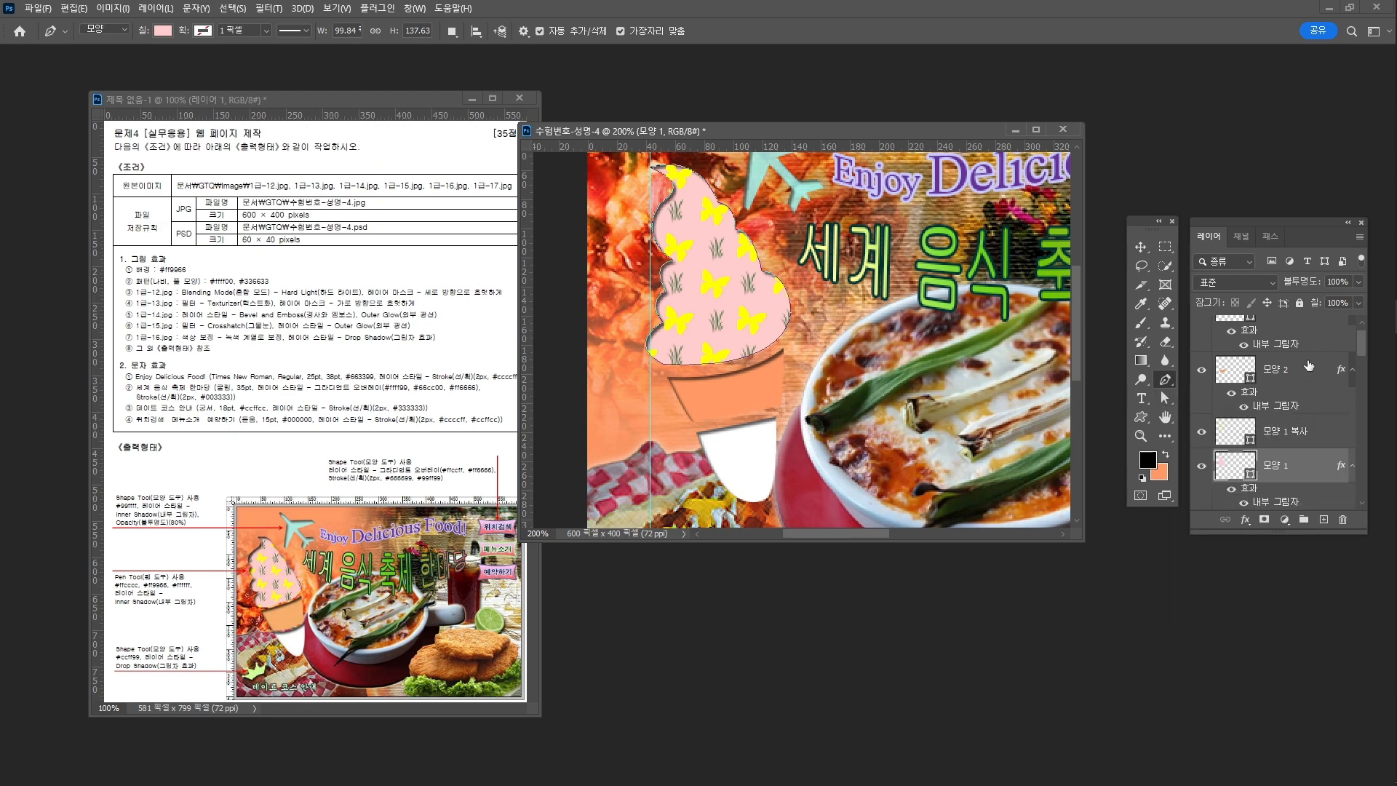
# Step: Reshape the bottom edge of the cone's upper section, layer 모양 2, into a curve by converting its lower-right anchor and adjusting the lower-left one
pyautogui.click(1307, 372)
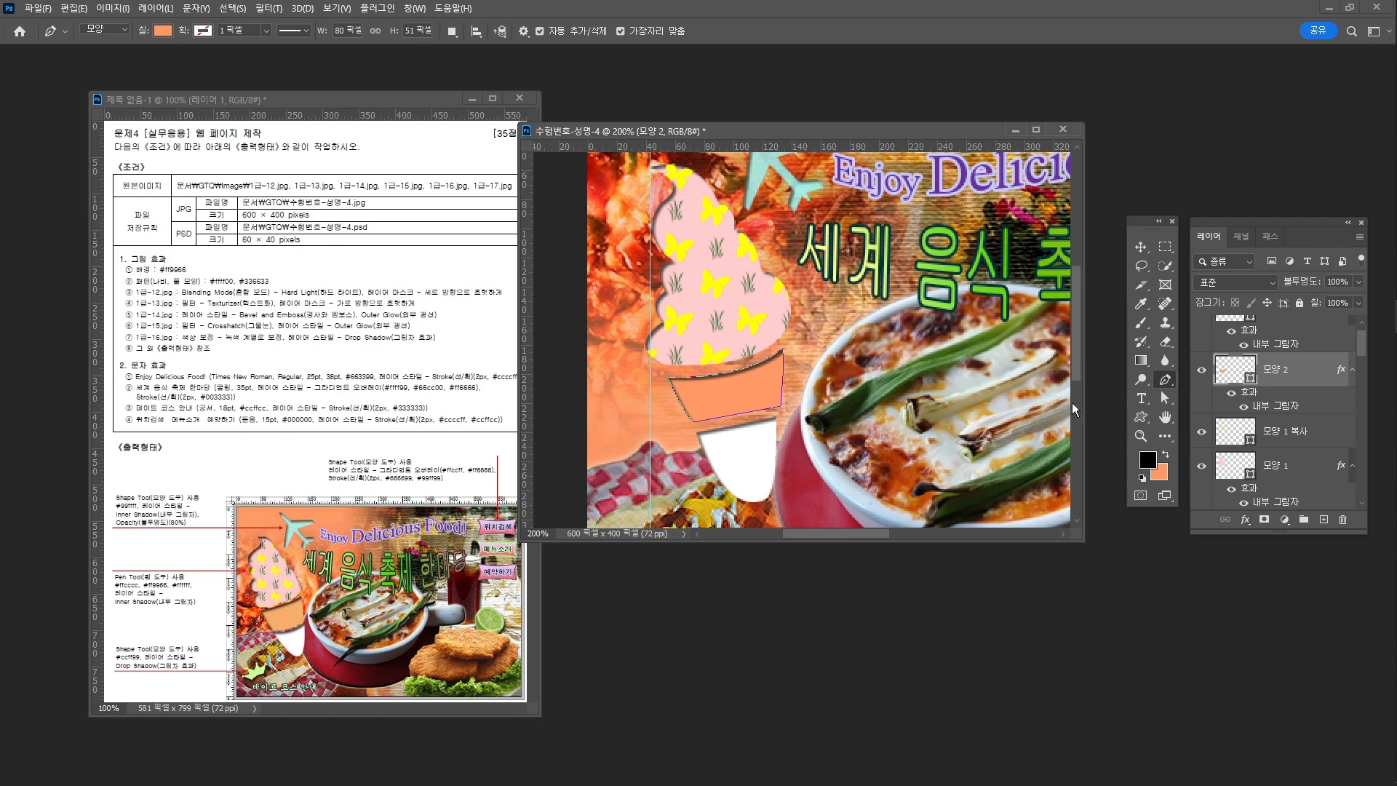
pyautogui.click(1165, 398)
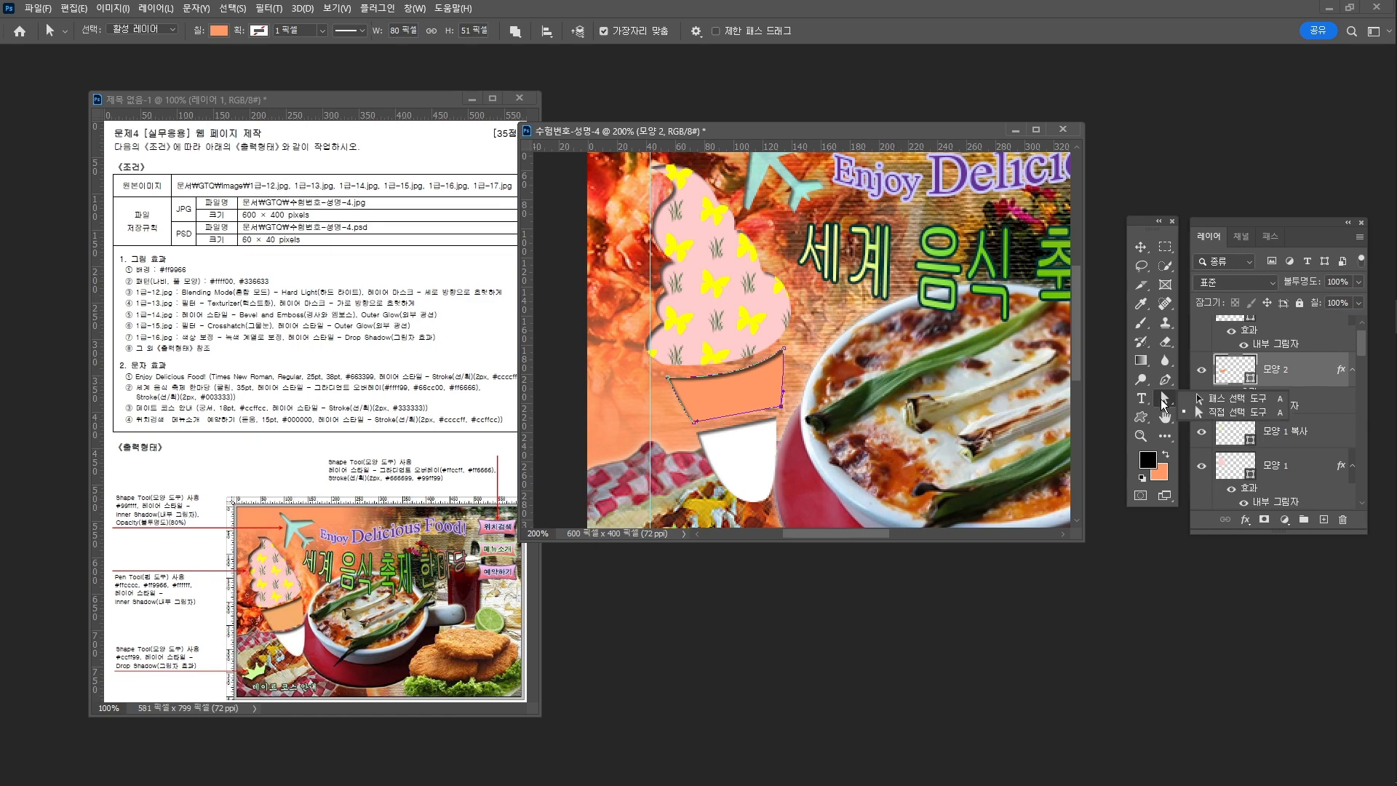
pyautogui.click(1166, 383)
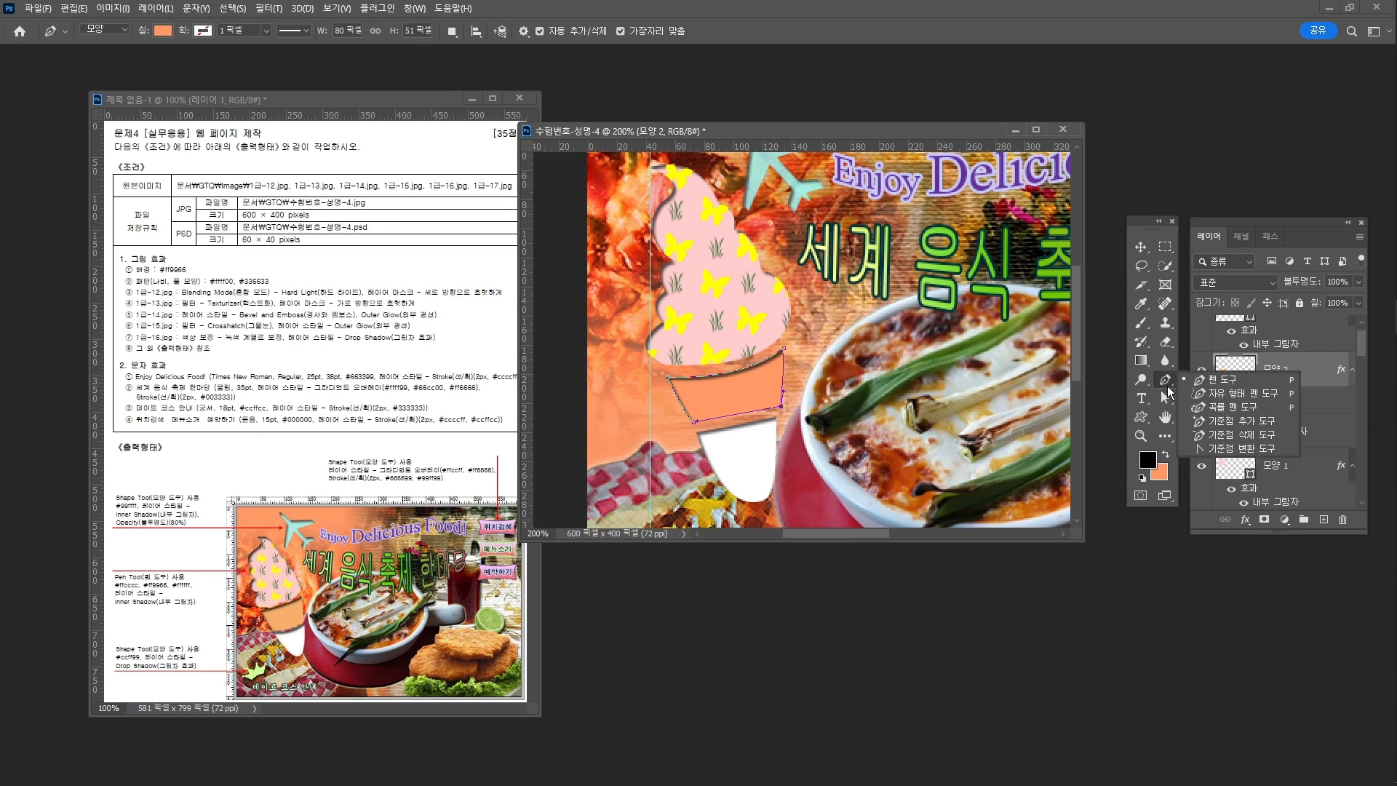
pyautogui.click(1237, 449)
pyautogui.moveTo(781, 408); pyautogui.dragTo(740, 428)
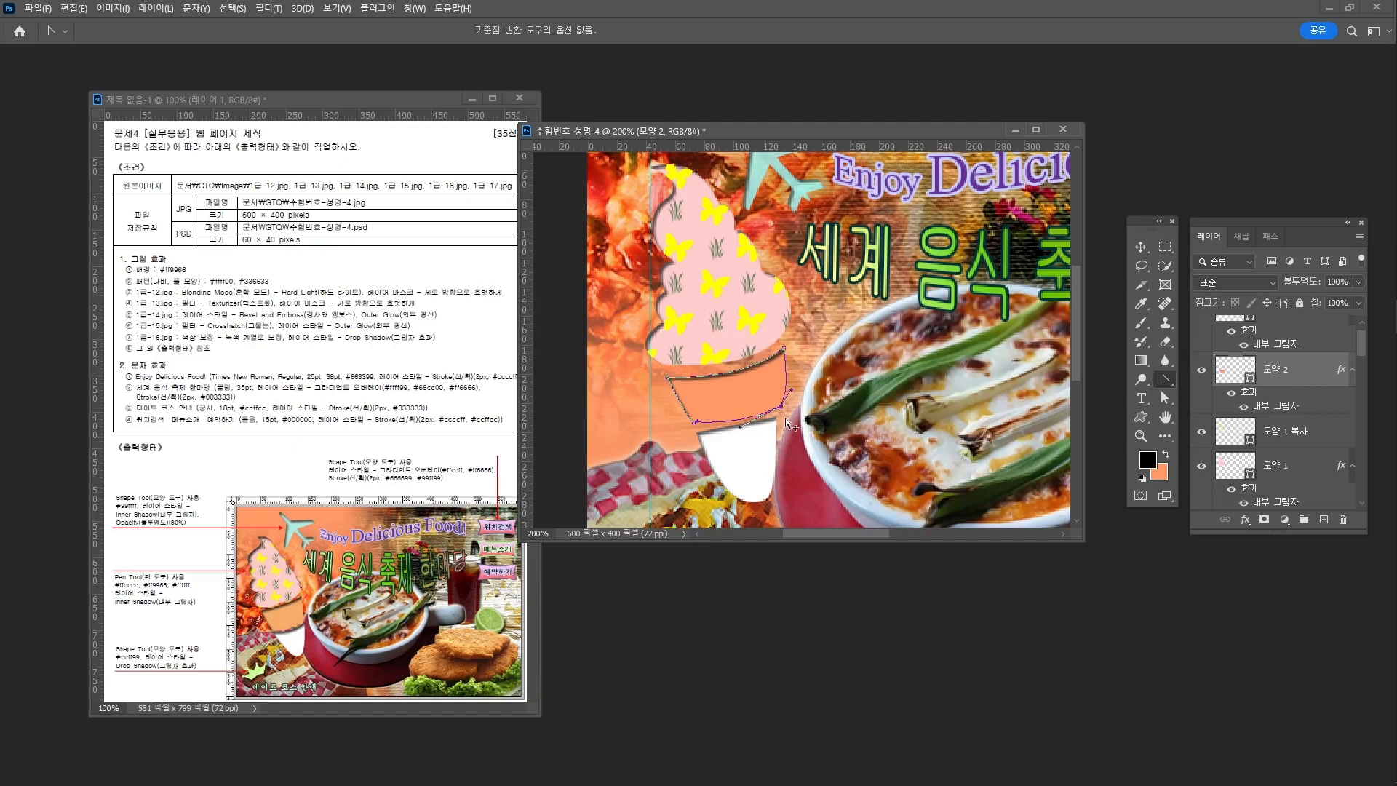
pyautogui.press('a')
pyautogui.keyDown('ctrl'); pyautogui.click(693, 423); pyautogui.keyUp('ctrl')
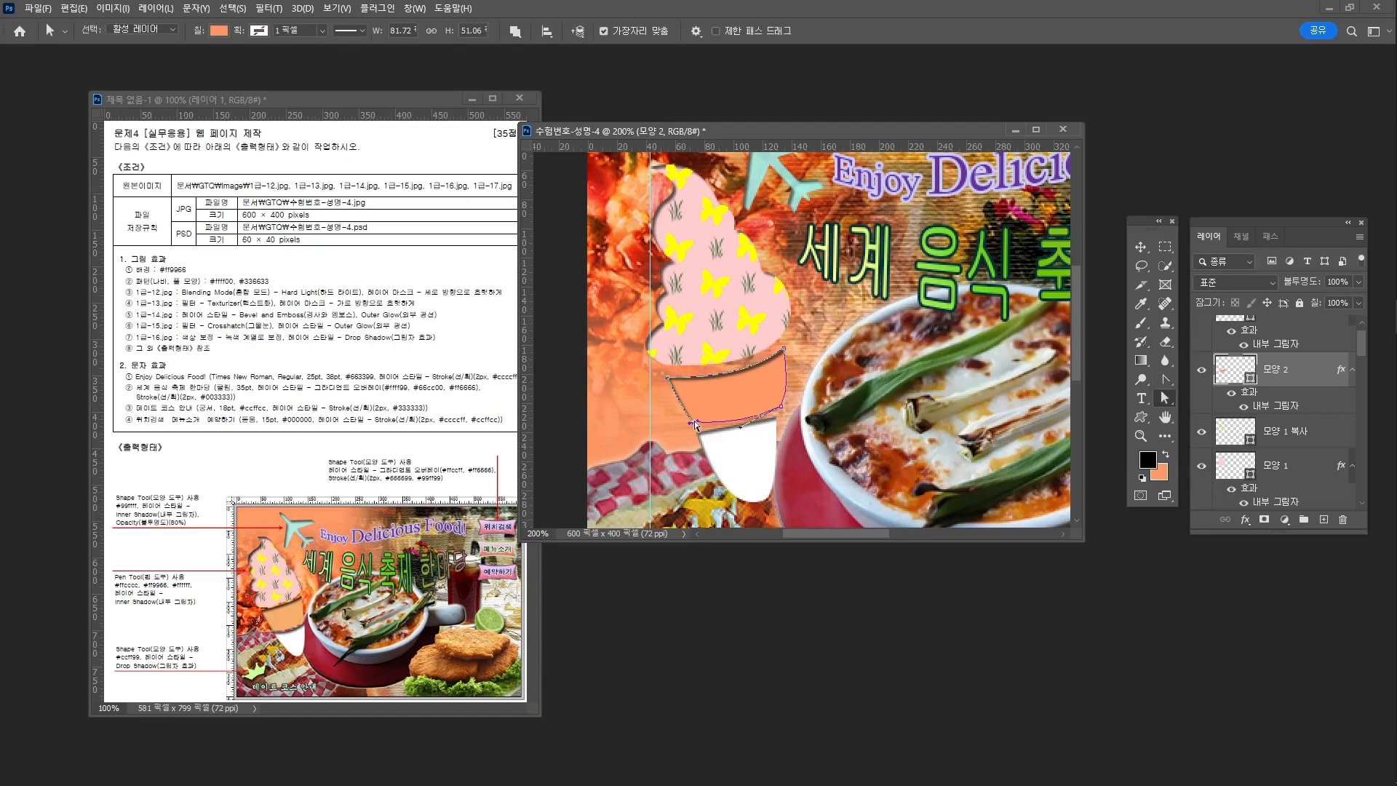
pyautogui.scroll(2, 695, 426)
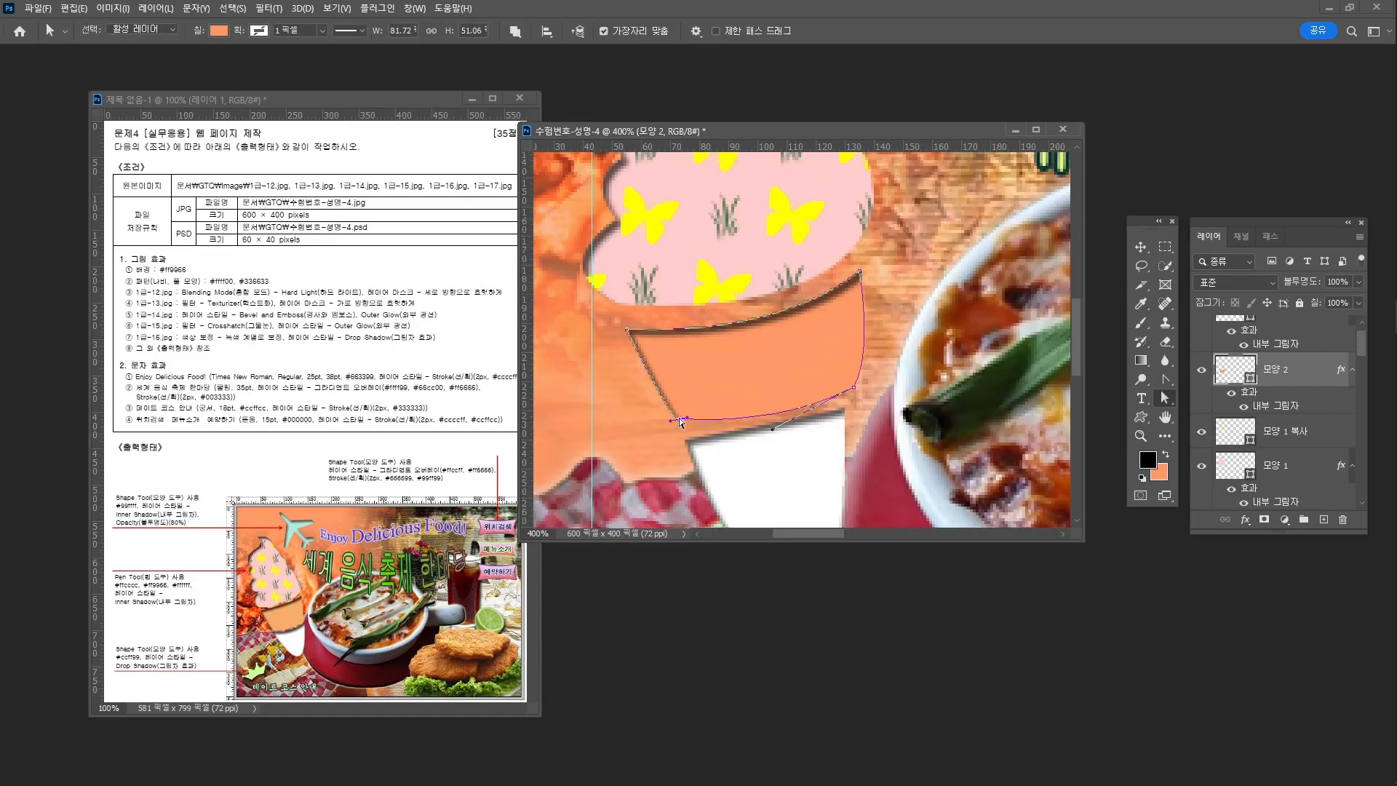
pyautogui.moveTo(681, 424); pyautogui.dragTo(777, 424)
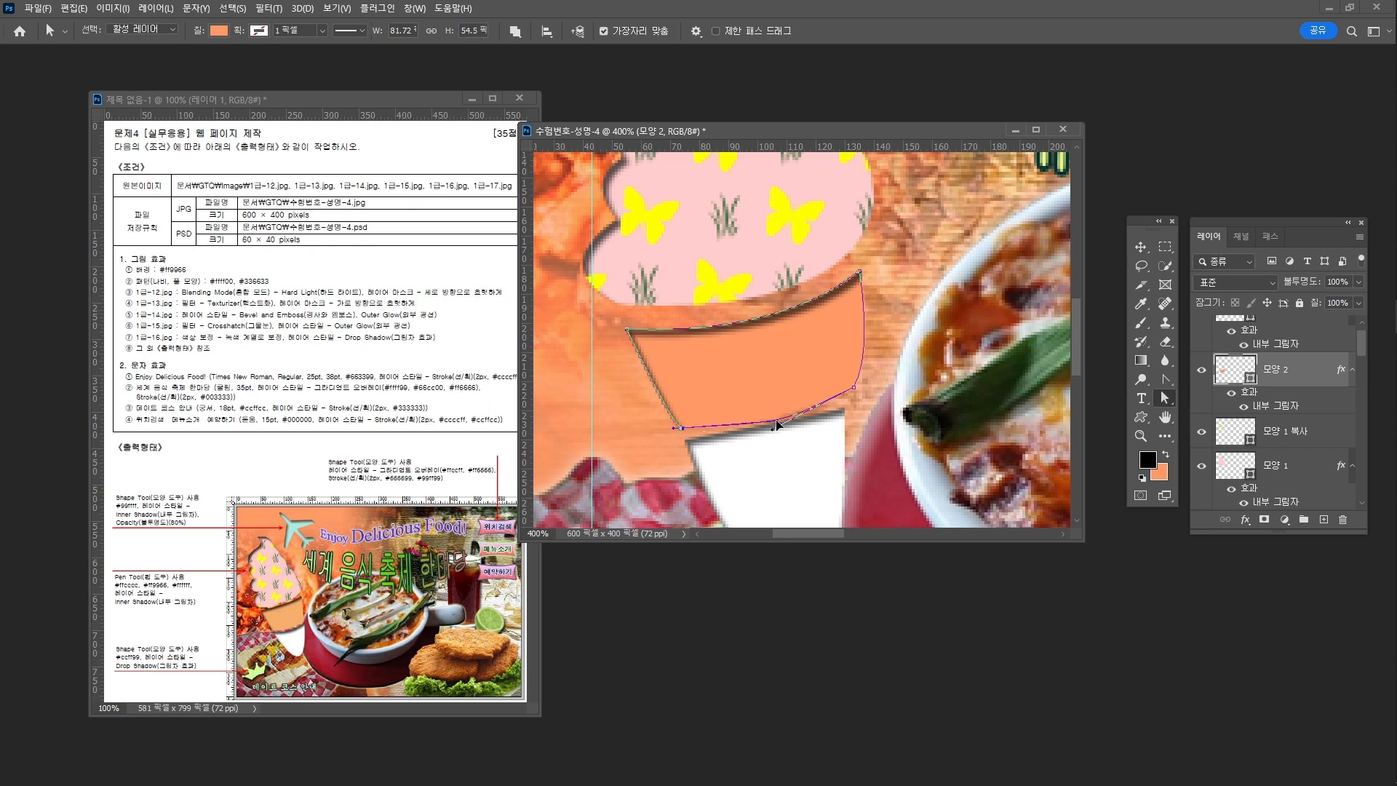
# Step: Deselect the shape layer and clear all guides from the canvas
pyautogui.press('z')
pyautogui.keyDown('alt'); pyautogui.click(913, 392); pyautogui.keyUp('alt')
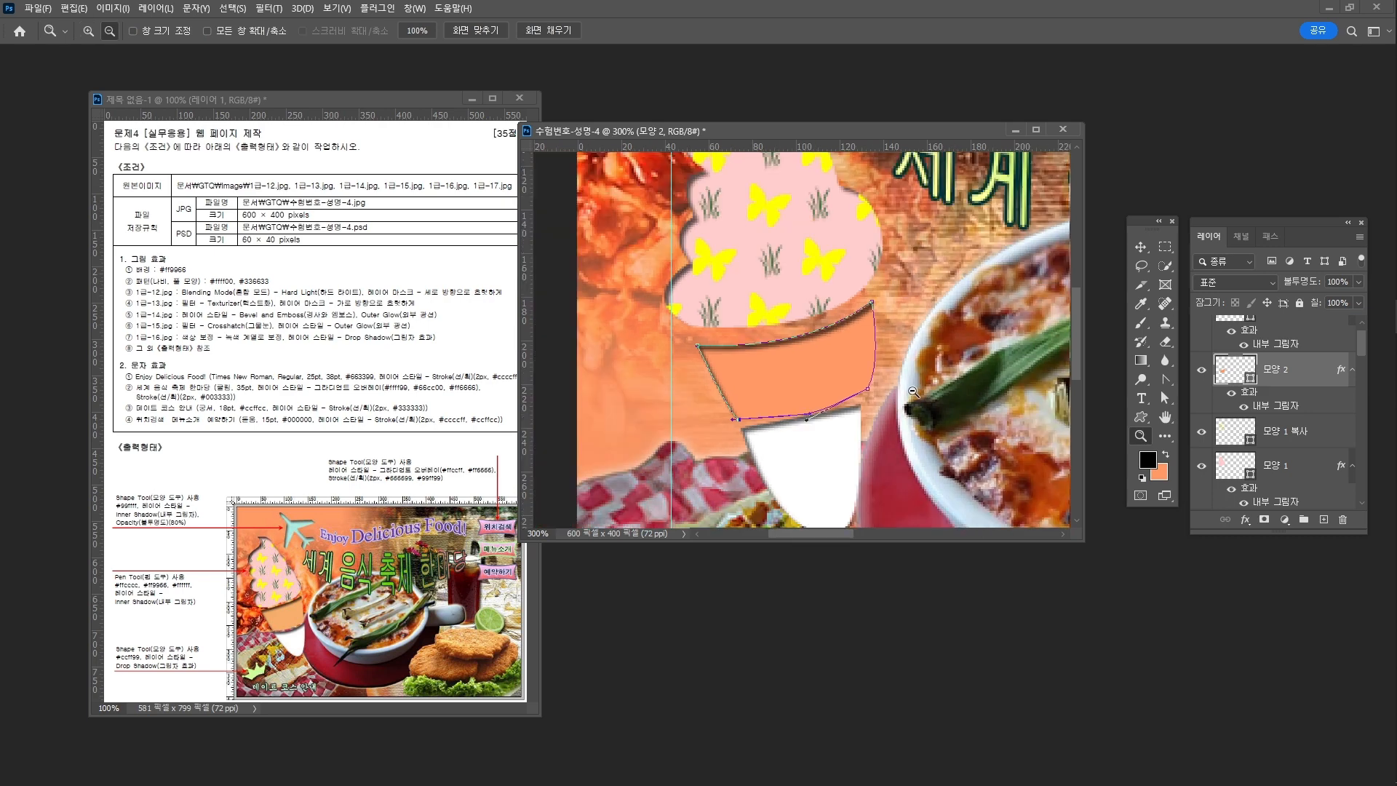
pyautogui.keyDown('alt'); pyautogui.click(912, 392); pyautogui.keyUp('alt')
pyautogui.moveTo(890, 369); pyautogui.dragTo(839, 358)
pyautogui.keyDown('alt'); pyautogui.click(902, 361); pyautogui.keyUp('alt')
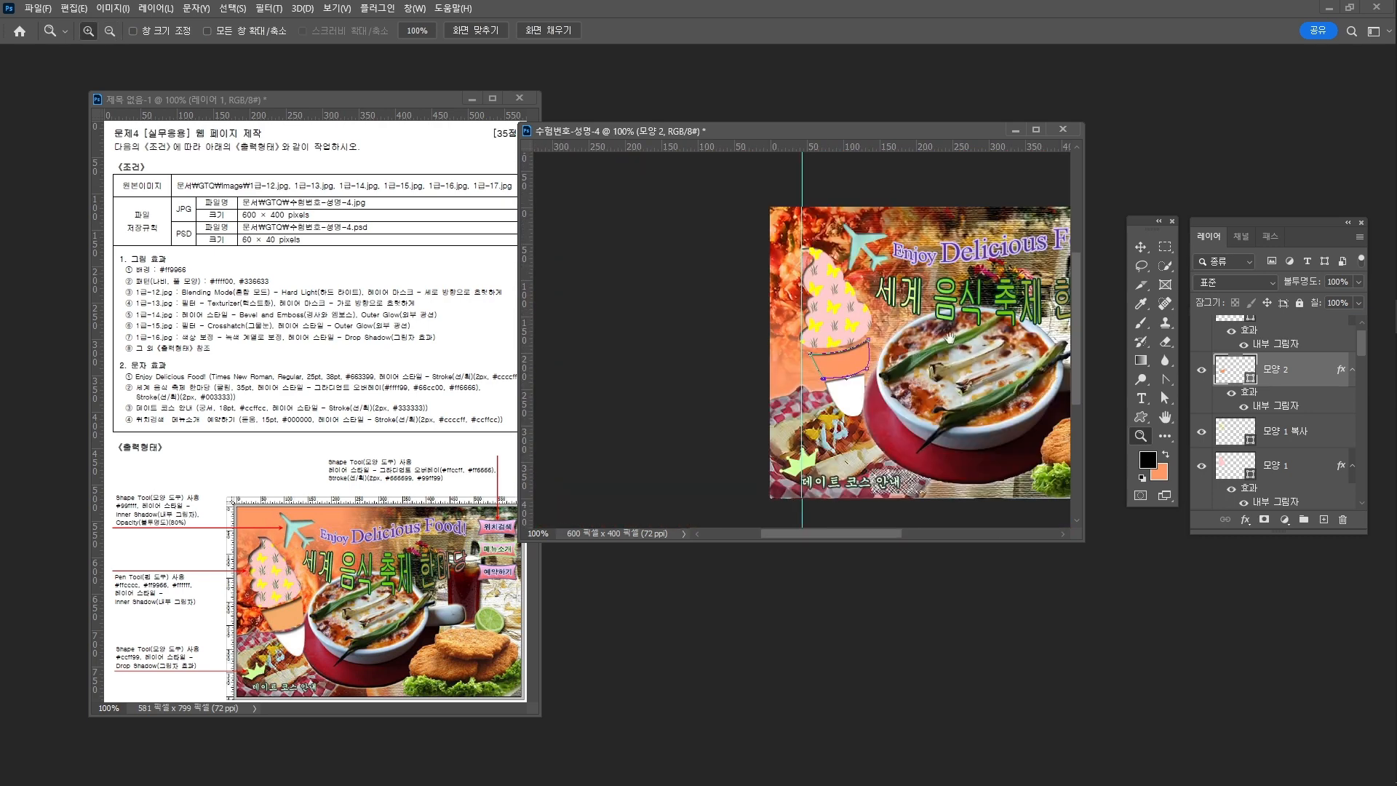
pyautogui.moveTo(950, 336); pyautogui.dragTo(768, 327)
pyautogui.press('v')
pyautogui.click(568, 353)
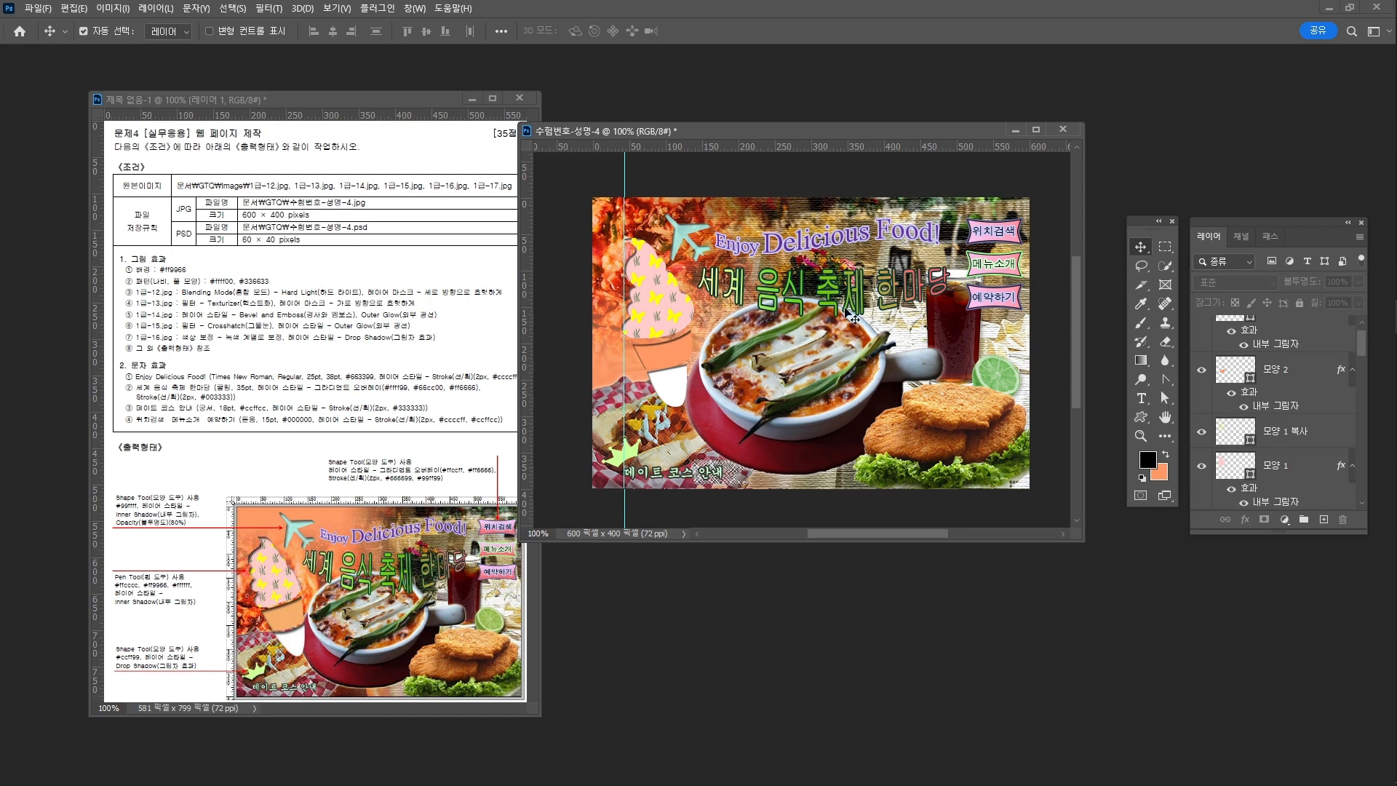
pyautogui.click(339, 9)
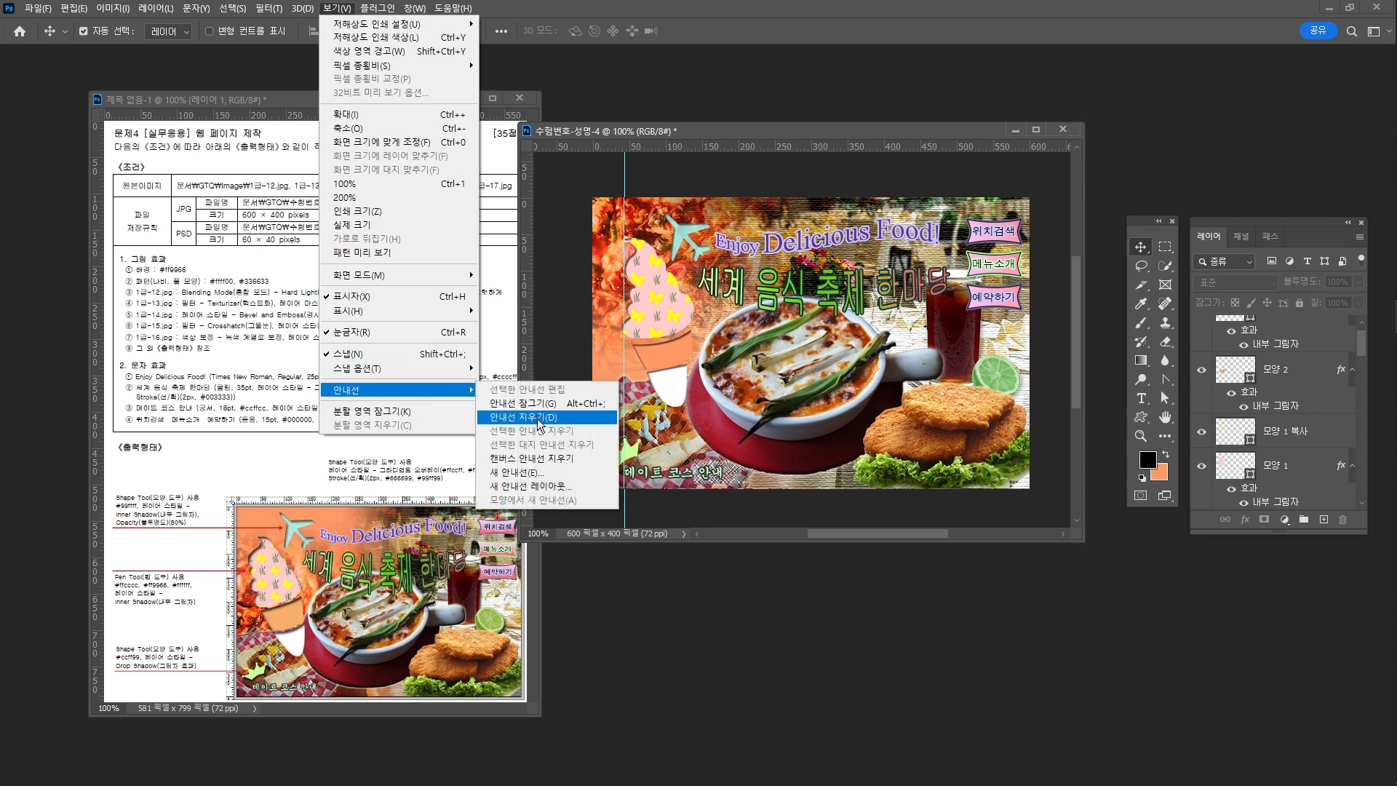
pyautogui.click(539, 418)
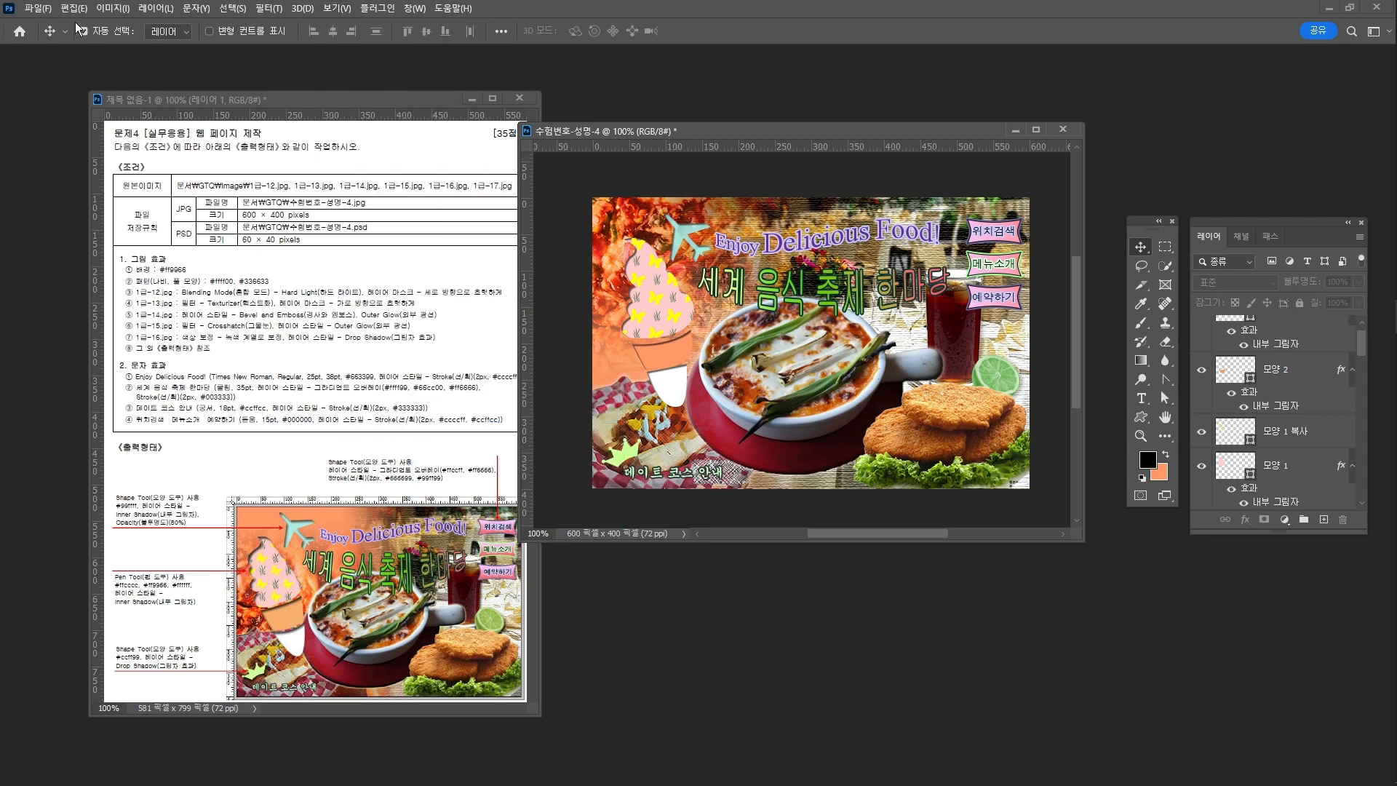
# Step: Export the image for web as a JPEG at quality 100, named 수험번호-성명-4.jpg, in the GTQ folder
pyautogui.click(43, 8)
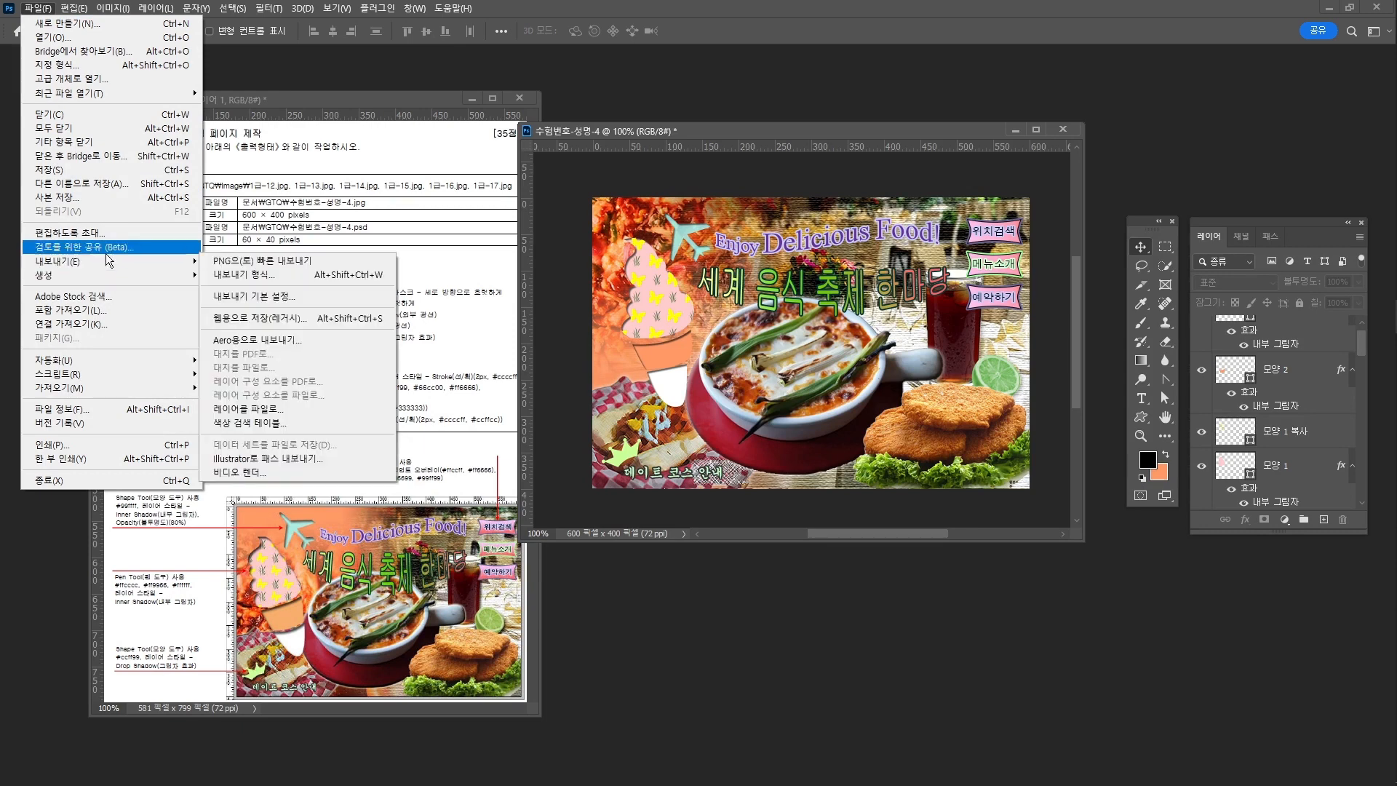
pyautogui.click(260, 326)
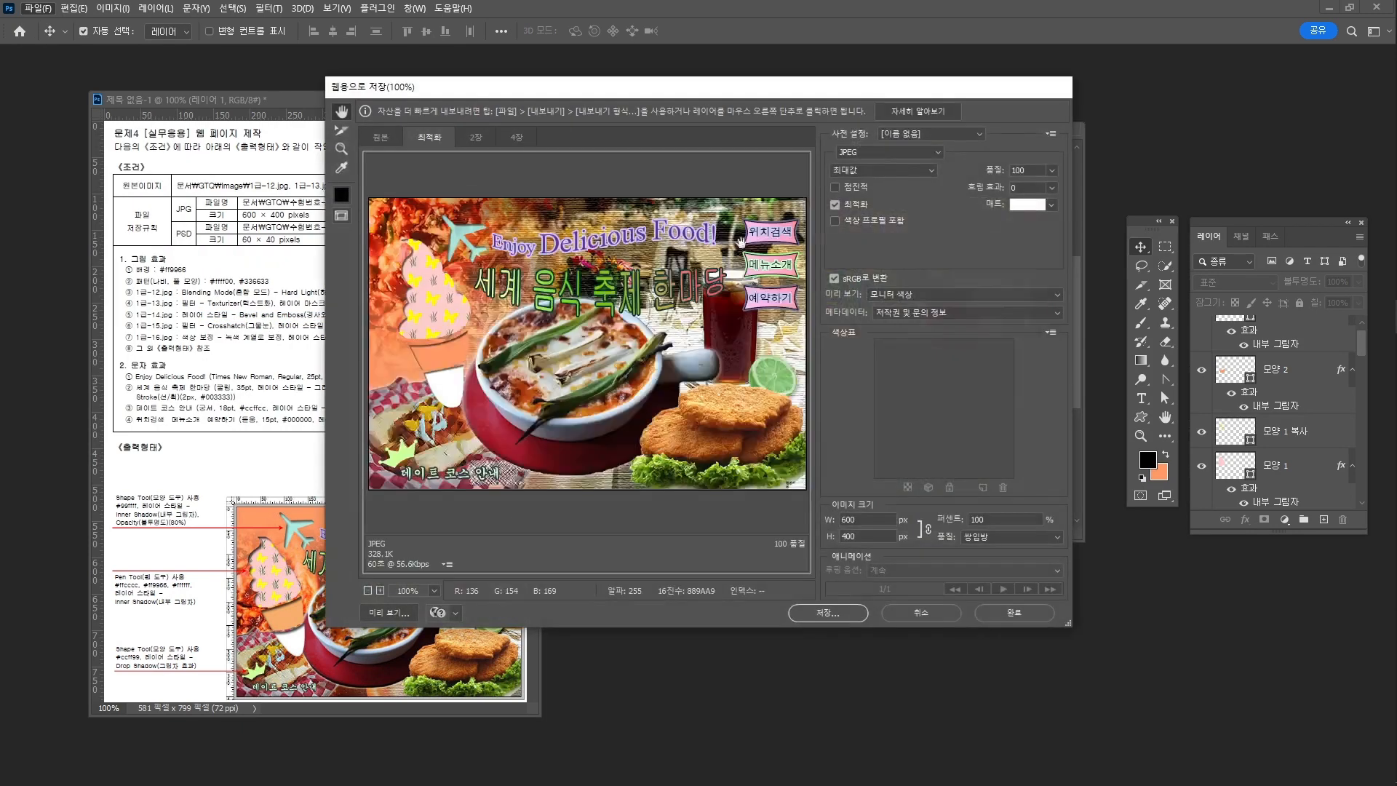
pyautogui.click(916, 135)
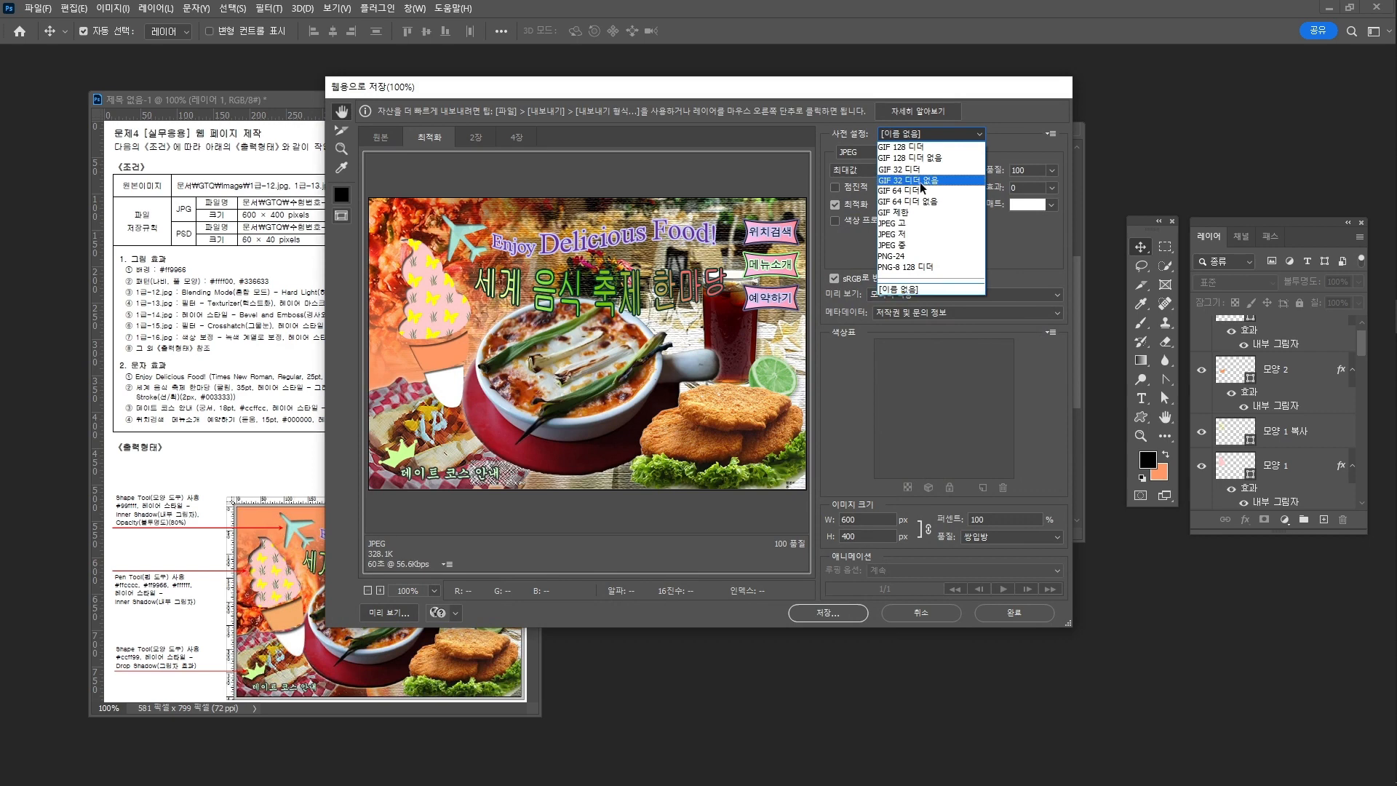
pyautogui.click(925, 225)
pyautogui.moveTo(1012, 172); pyautogui.dragTo(1114, 178)
pyautogui.write('100')
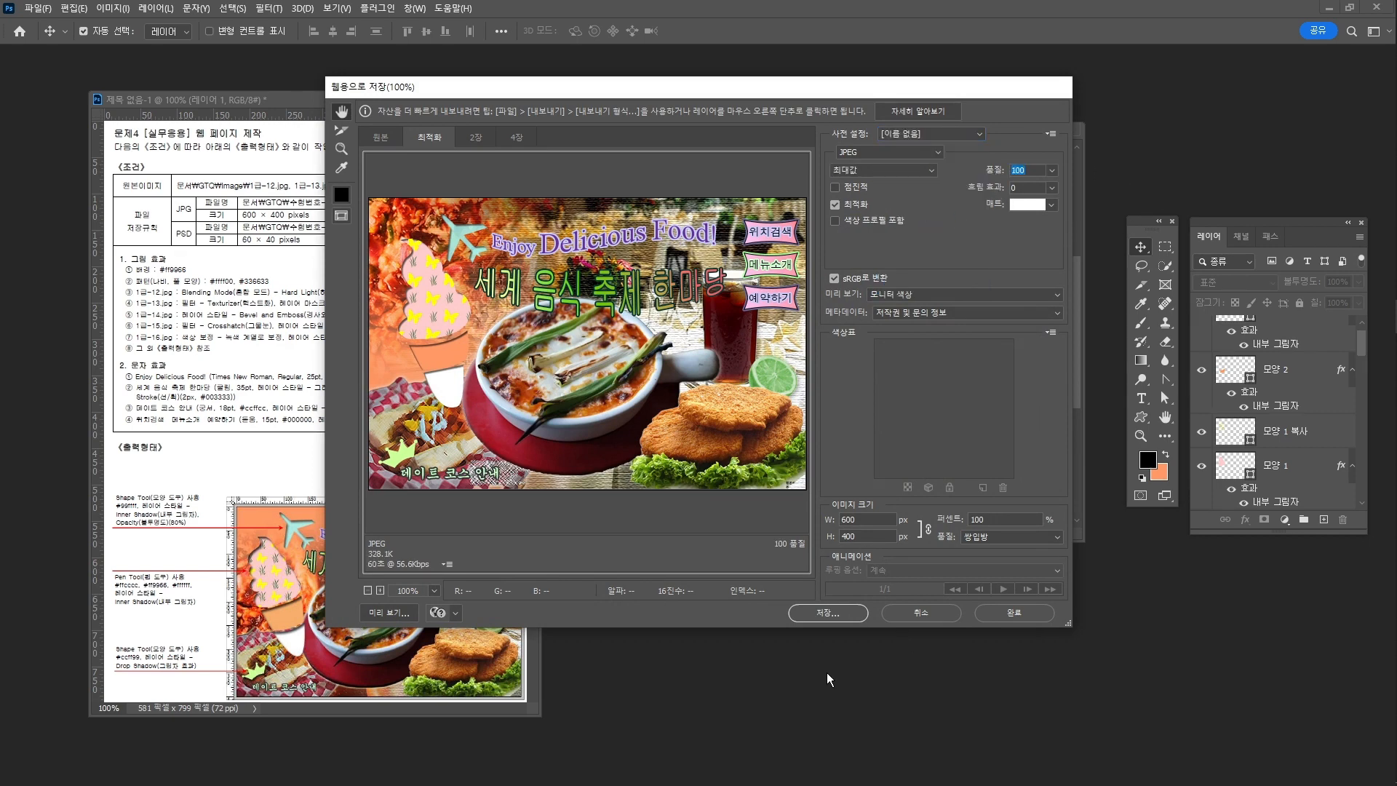
pyautogui.click(848, 613)
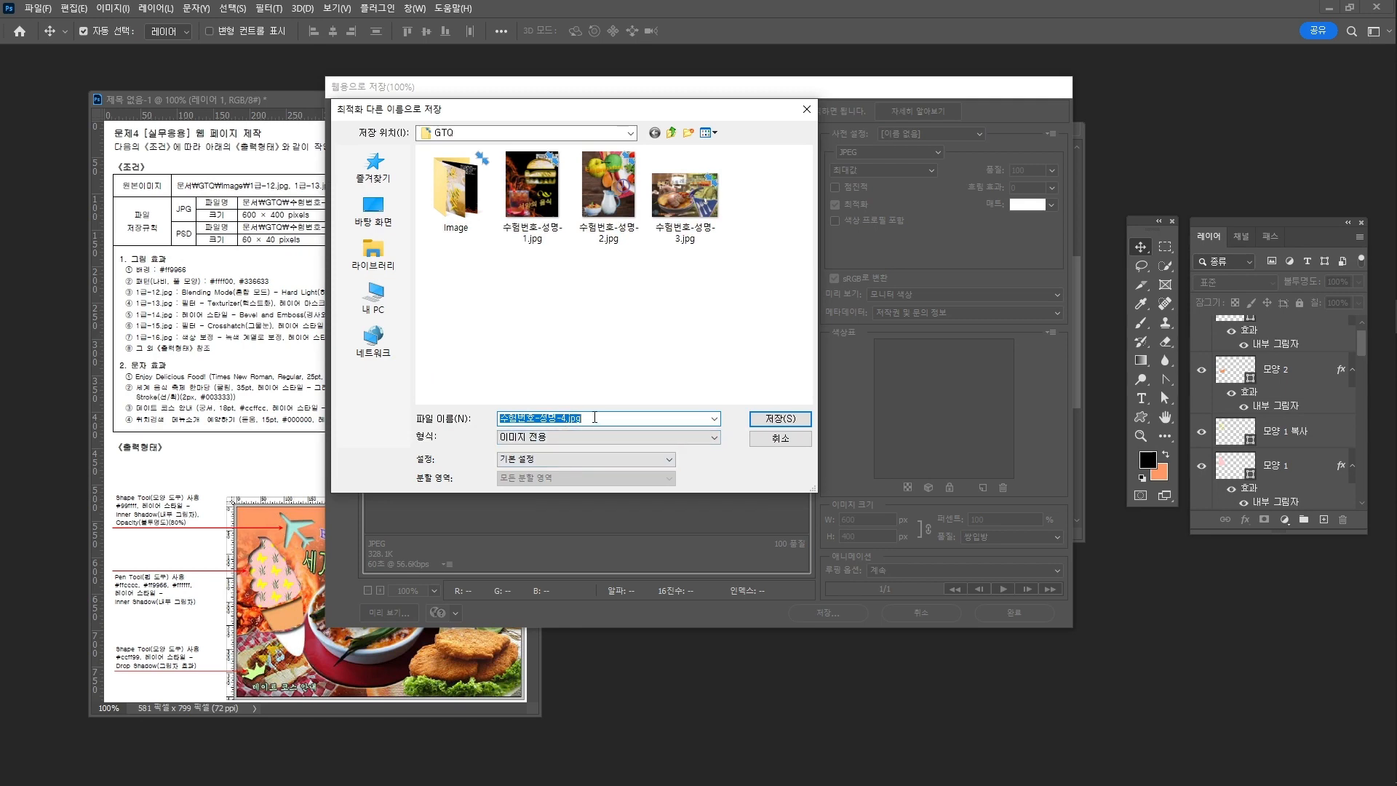
pyautogui.click(780, 419)
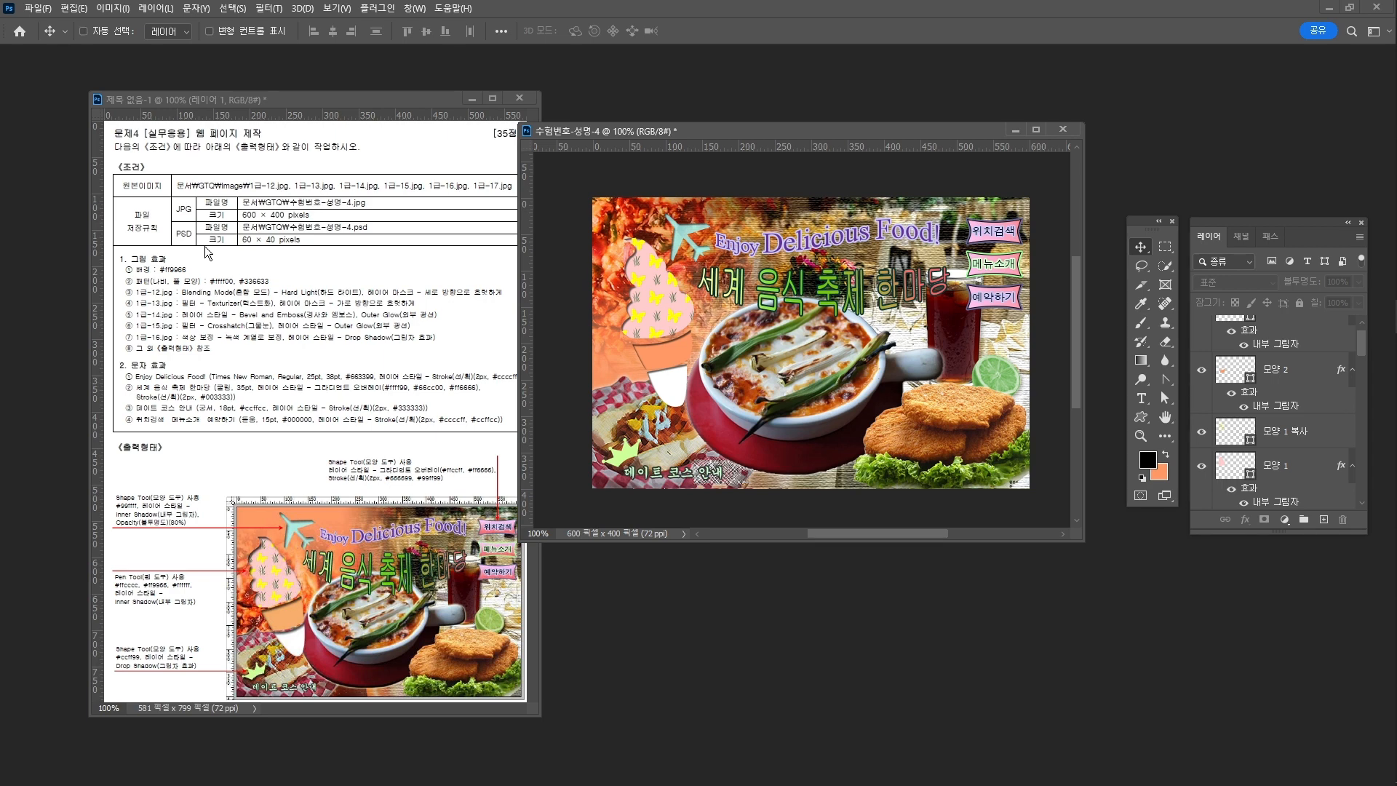
# Step: Resize the image to 60 × 40 pixels
pyautogui.hotkey('ctrl', 'alt', 'i')
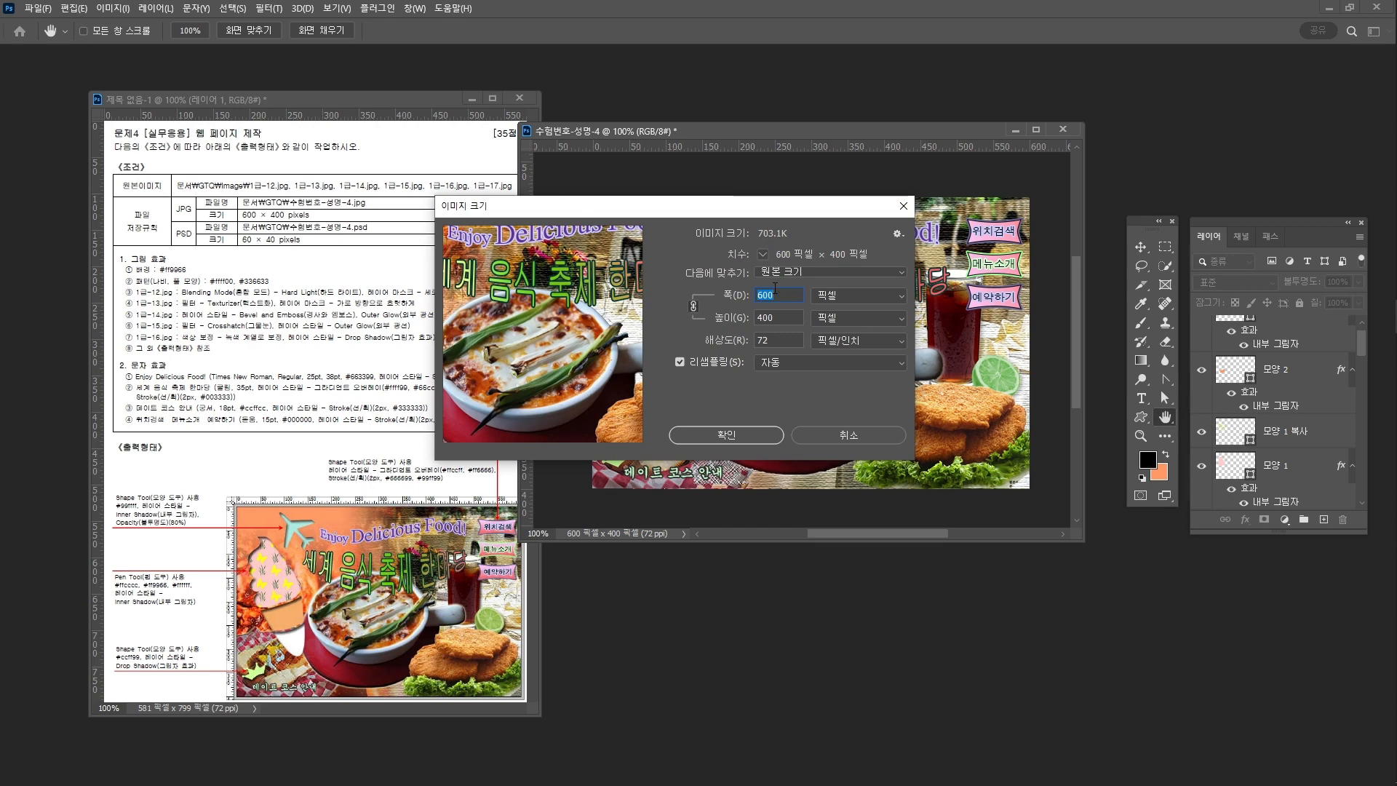
pyautogui.write('60')
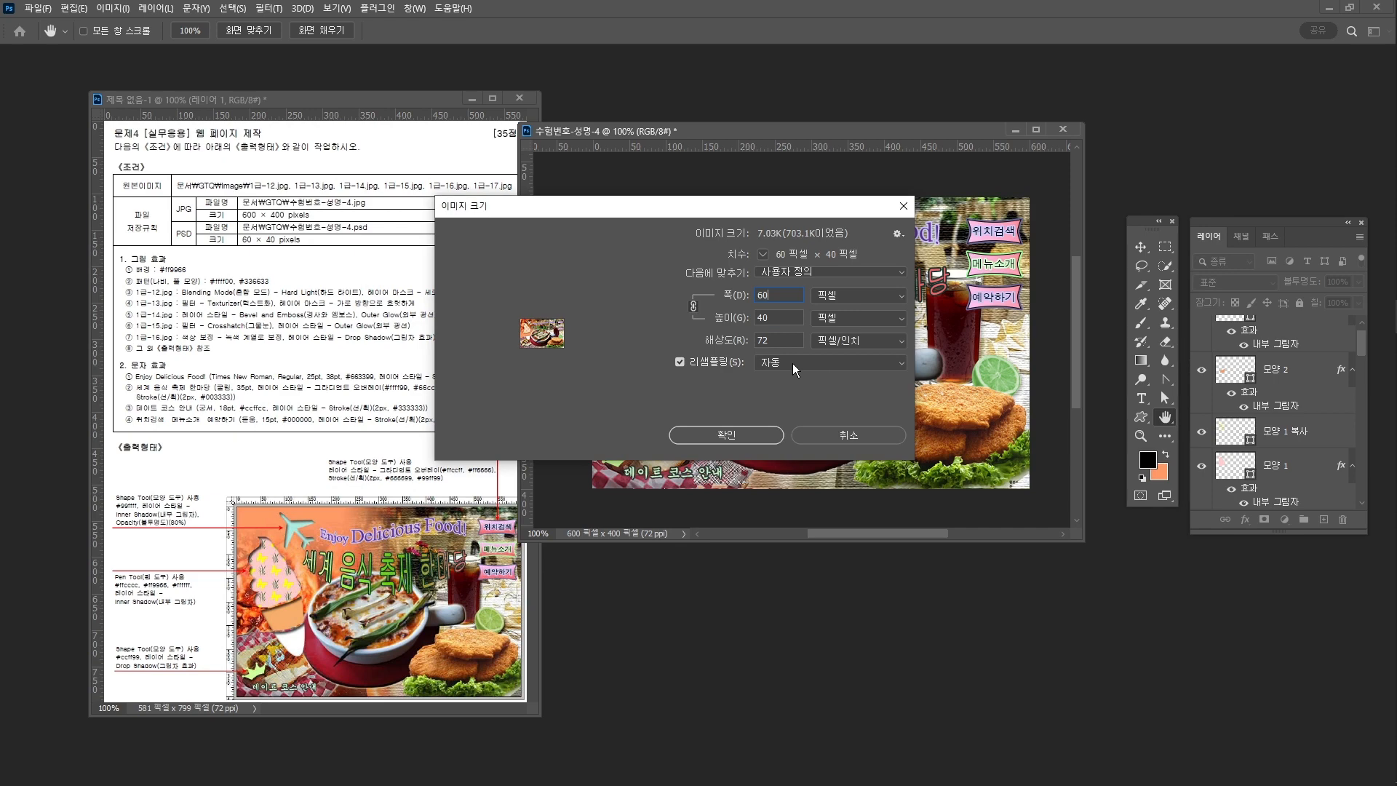
pyautogui.click(748, 435)
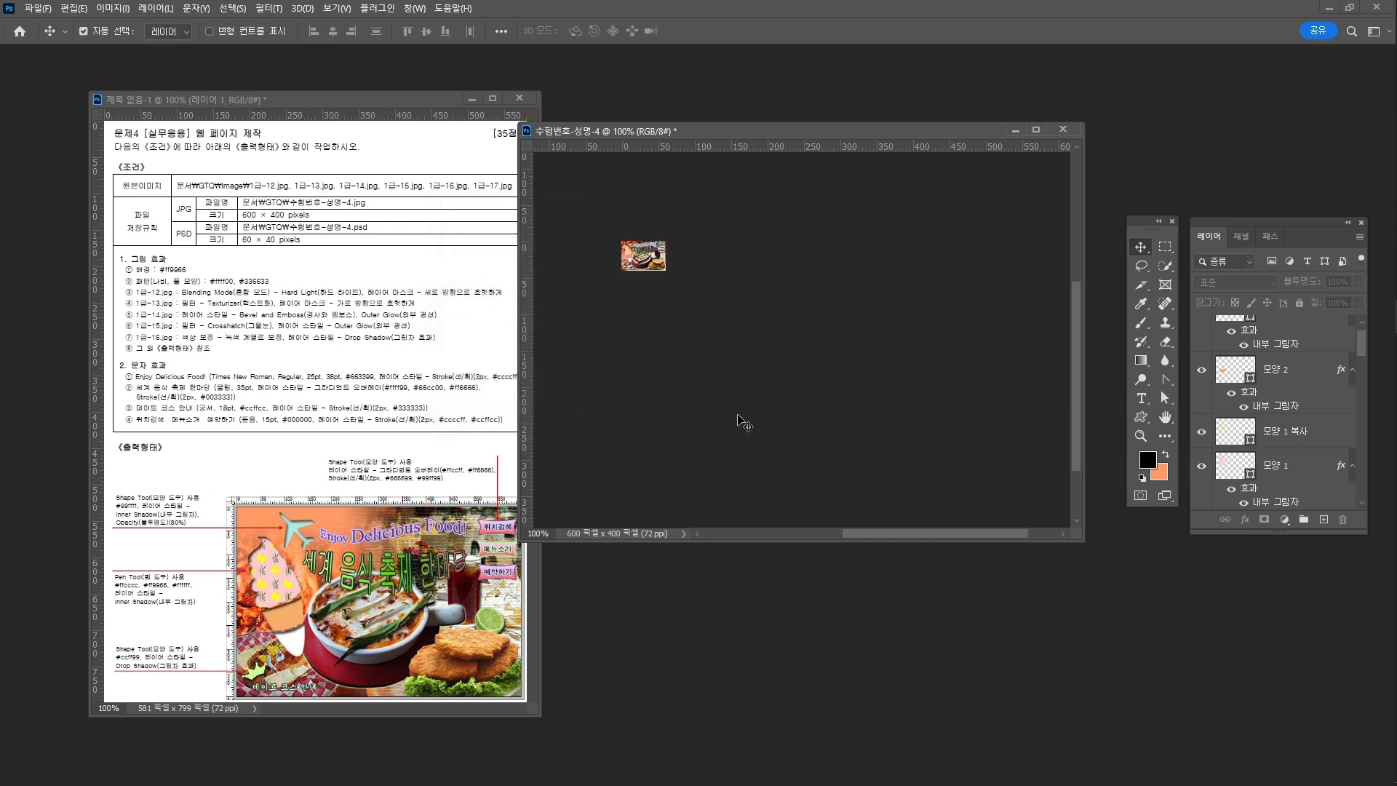
# Step: Save the reduced document as 수험번호-성명-4.psd in the GTQ folder and close it
pyautogui.click(37, 8)
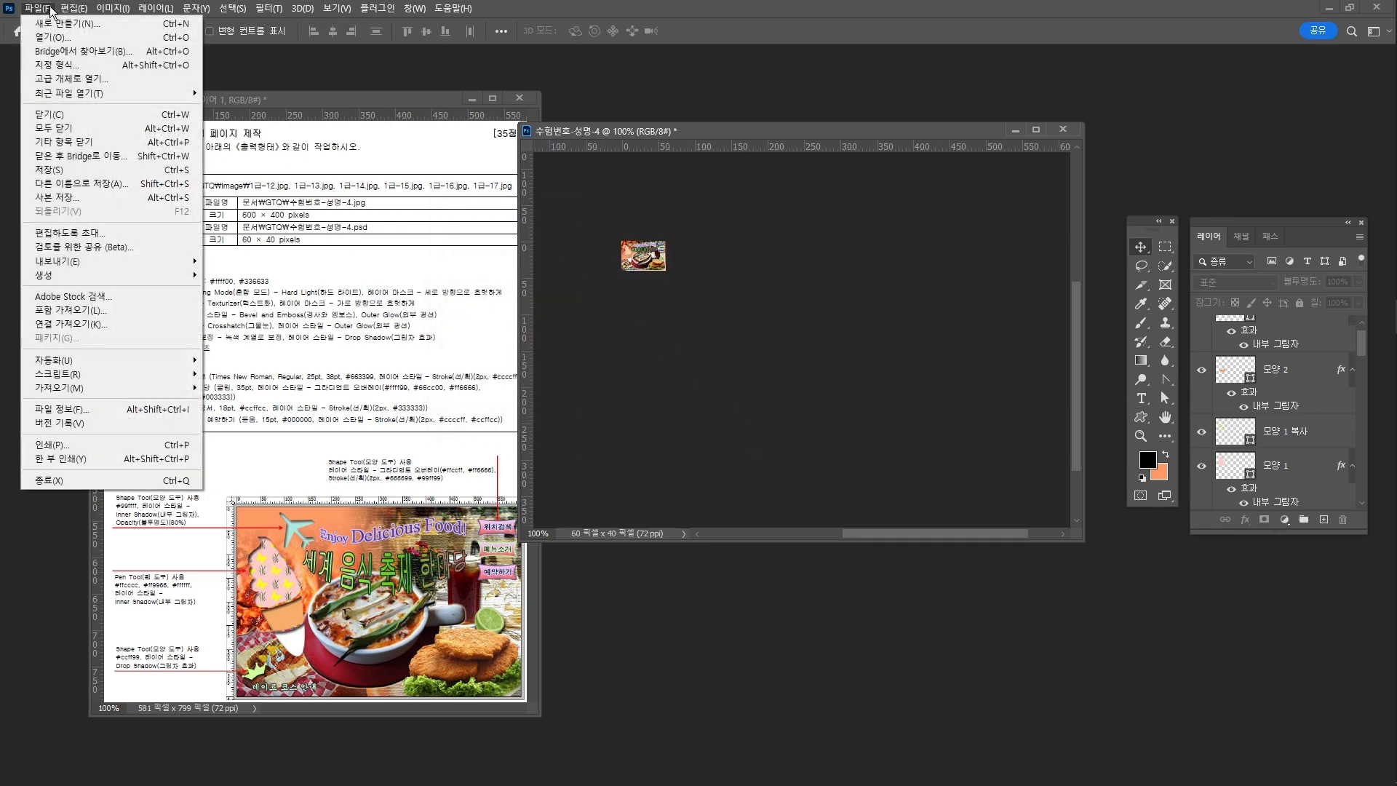
pyautogui.click(80, 184)
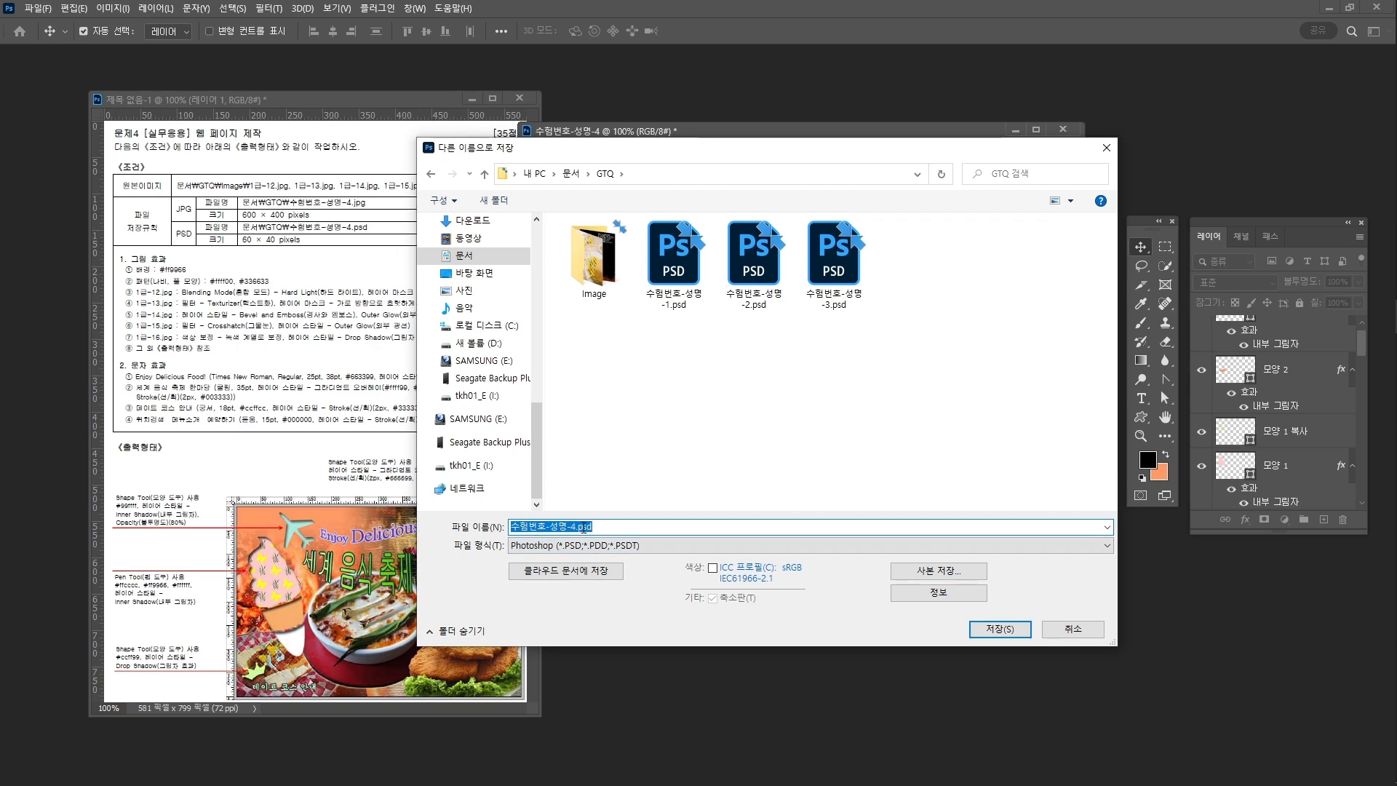
pyautogui.click(995, 627)
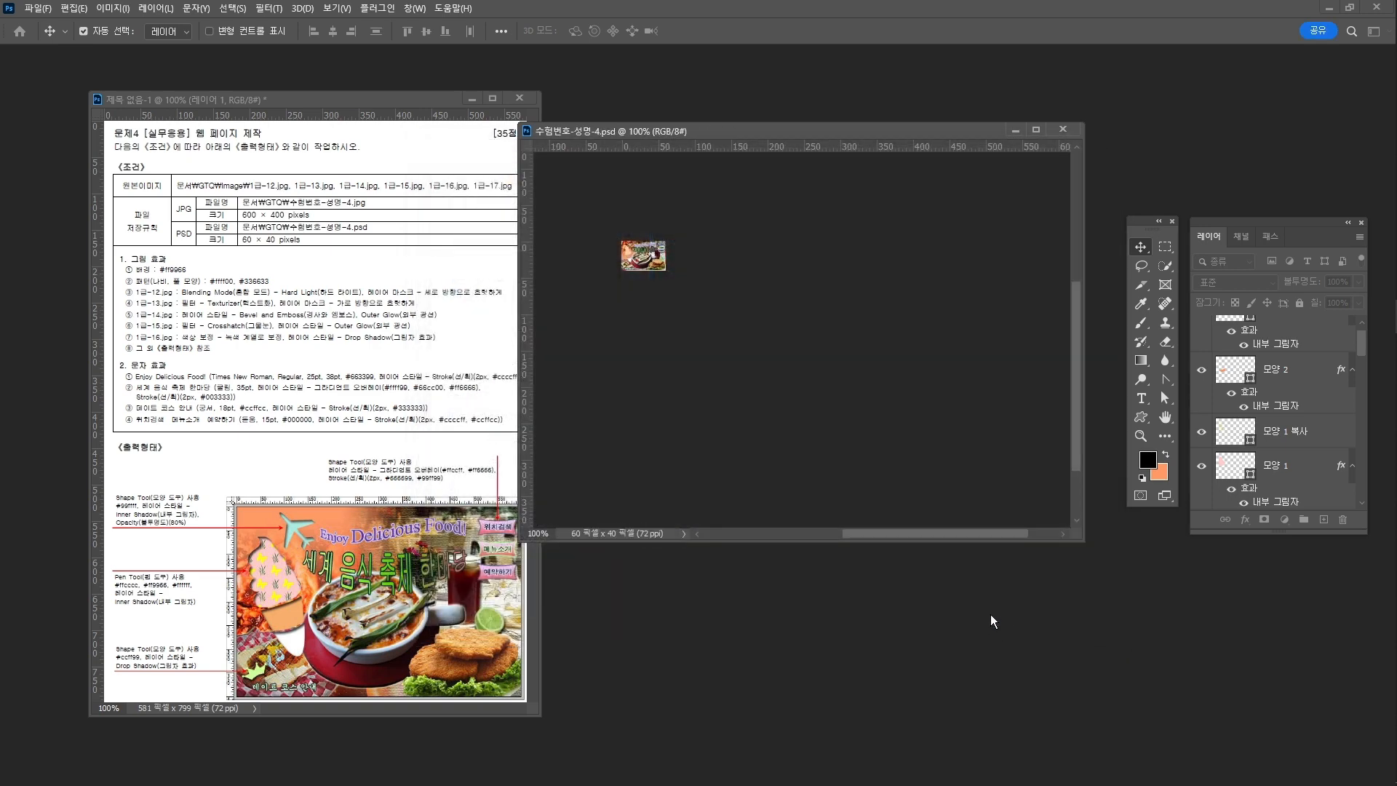
pyautogui.click(1063, 130)
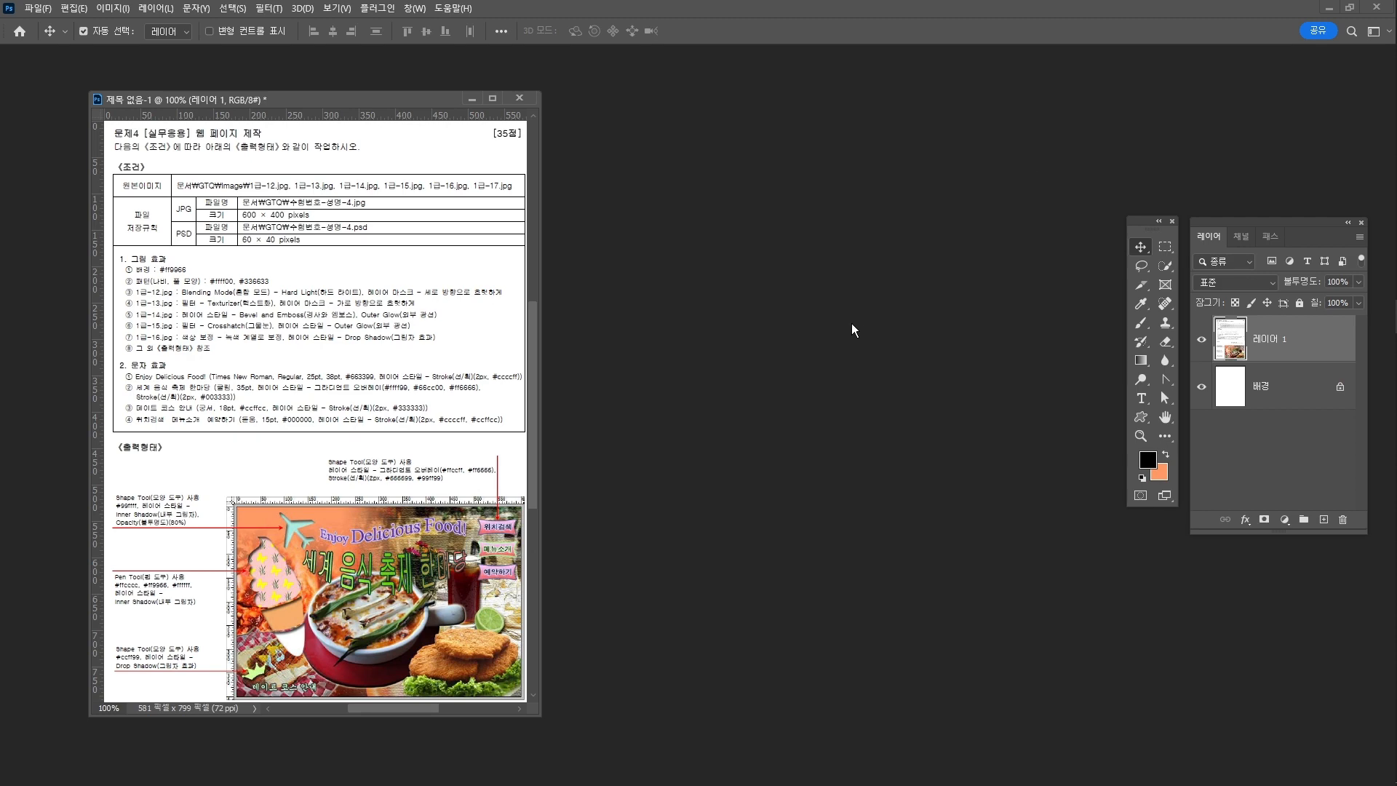